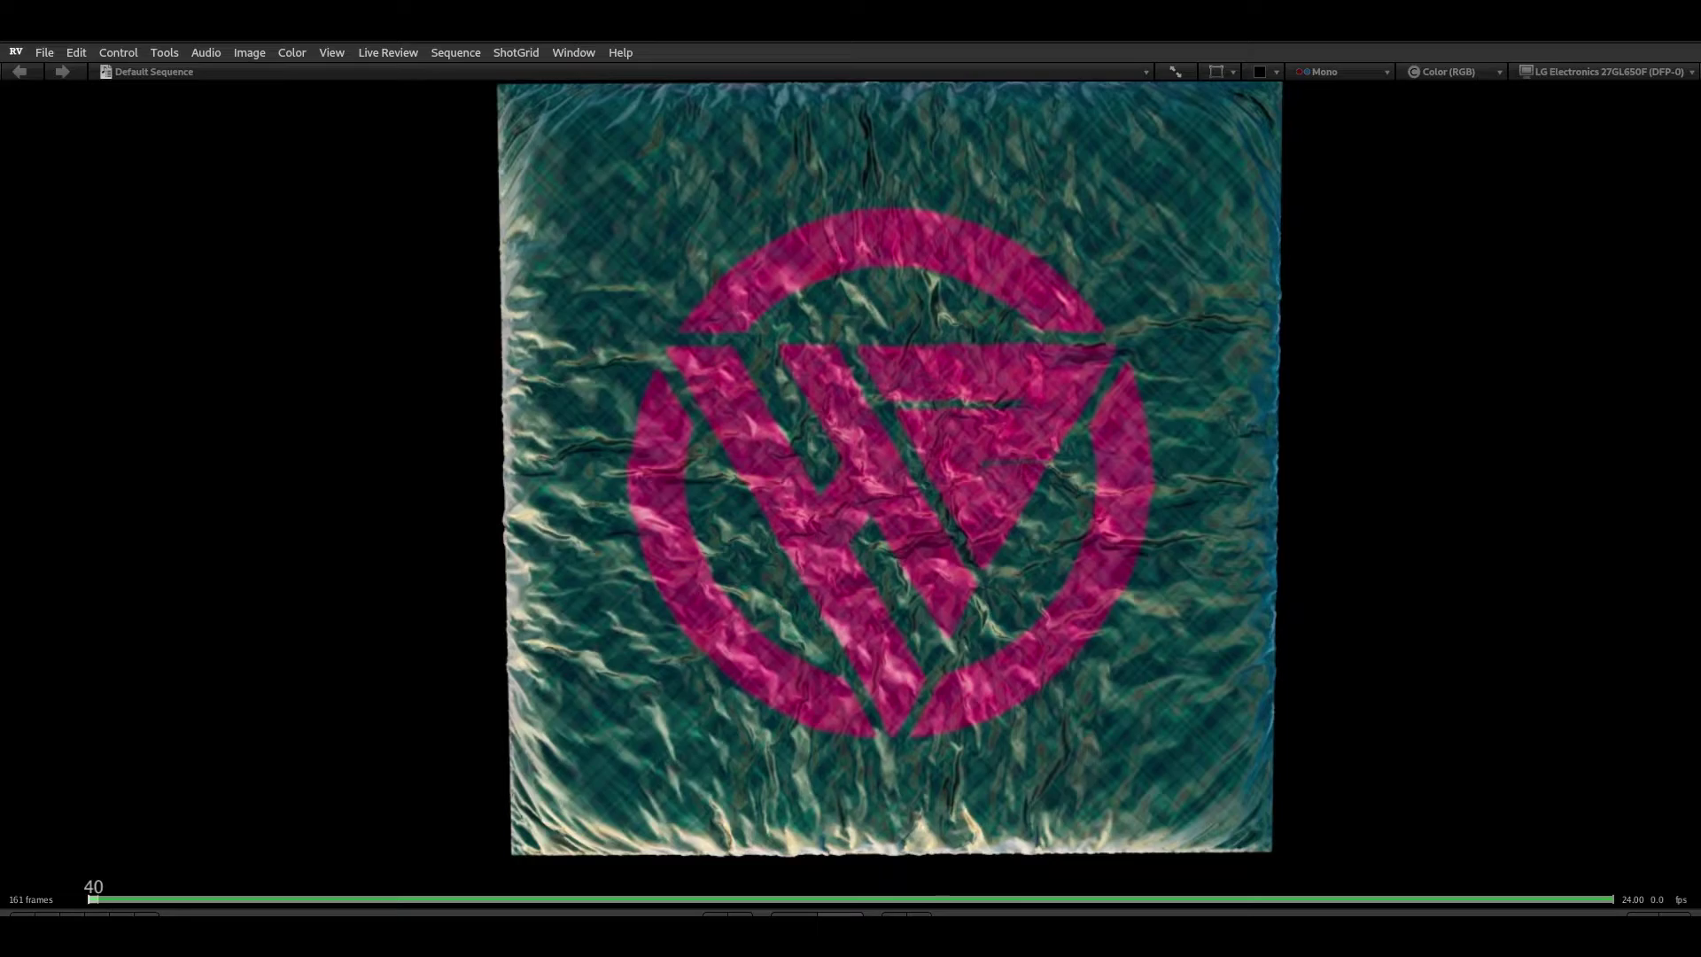
Play and scrub the rendered cloth animation in RV to examine how the wrinkles form, and return to Houdini
key("space")
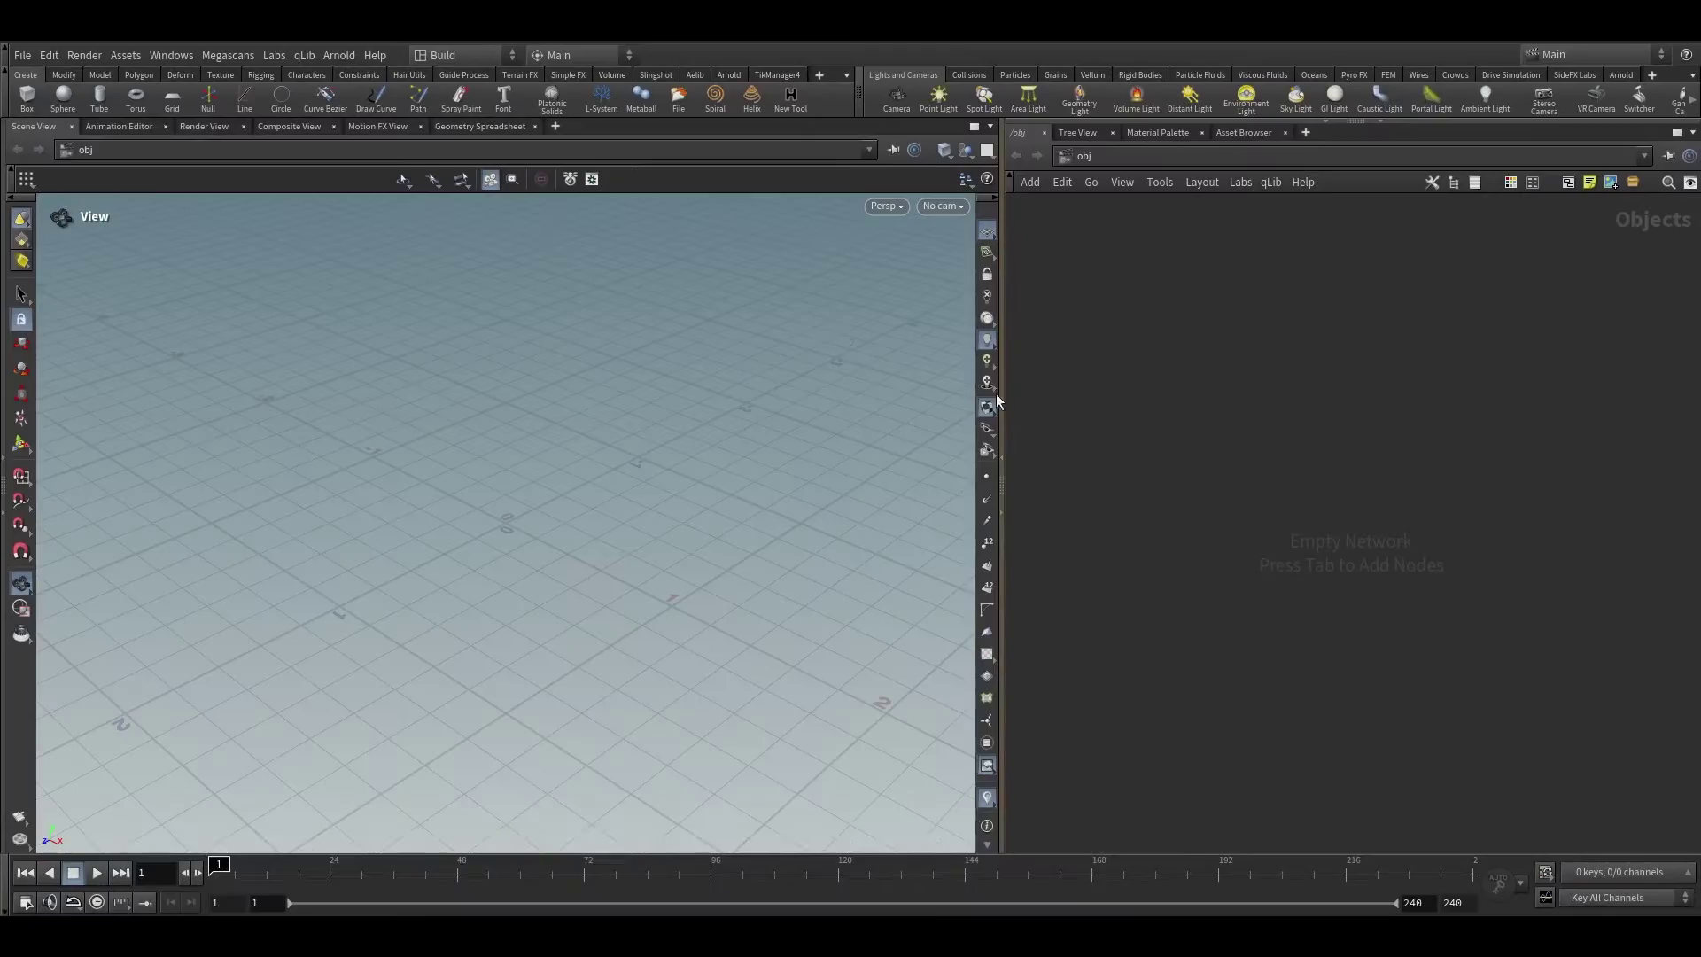
key("super")
left_click(727, 390)
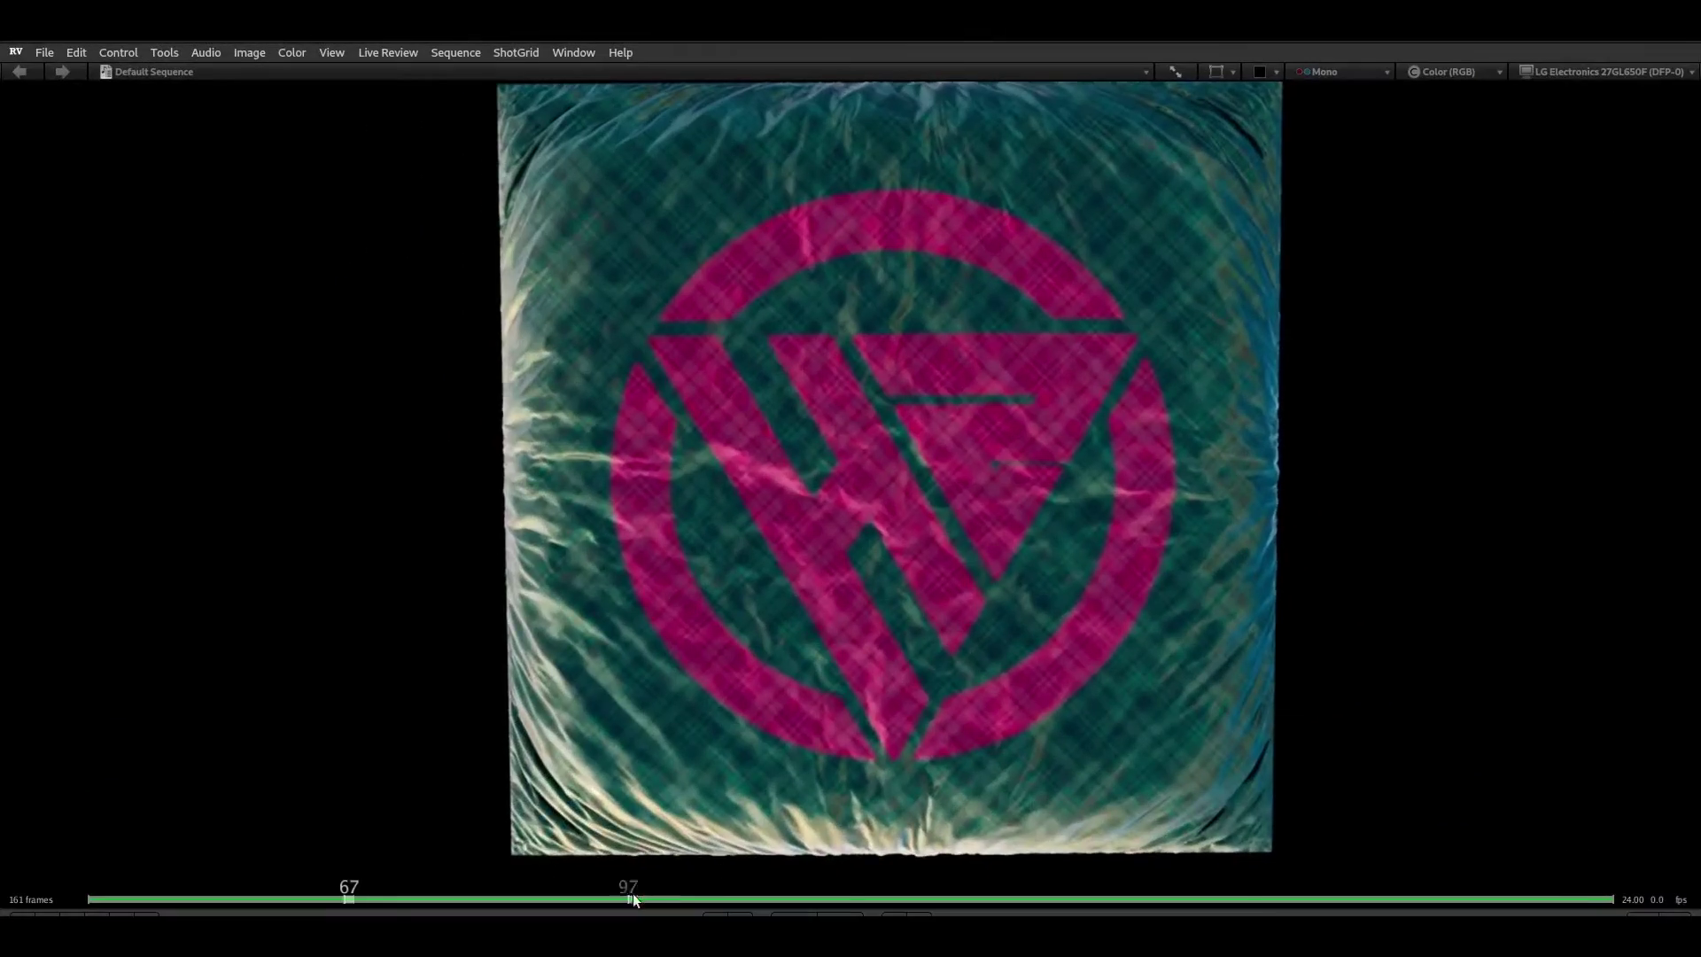
left_click_drag(632, 896, 1107, 896)
key("super")
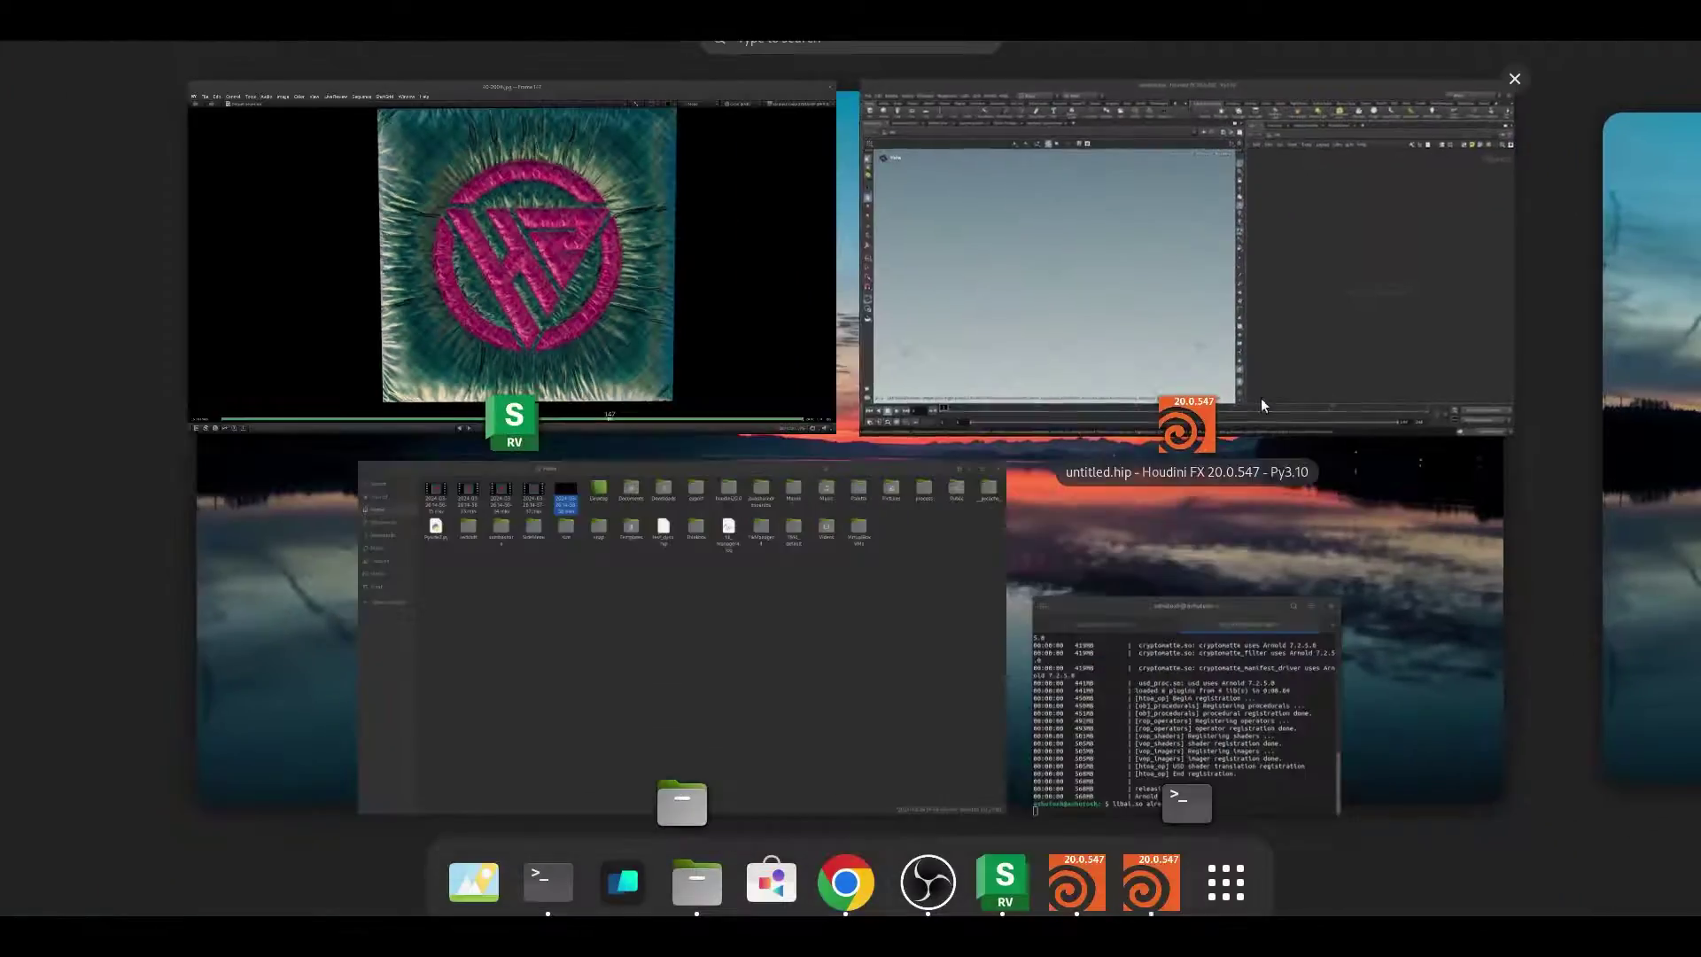
left_click(1241, 354)
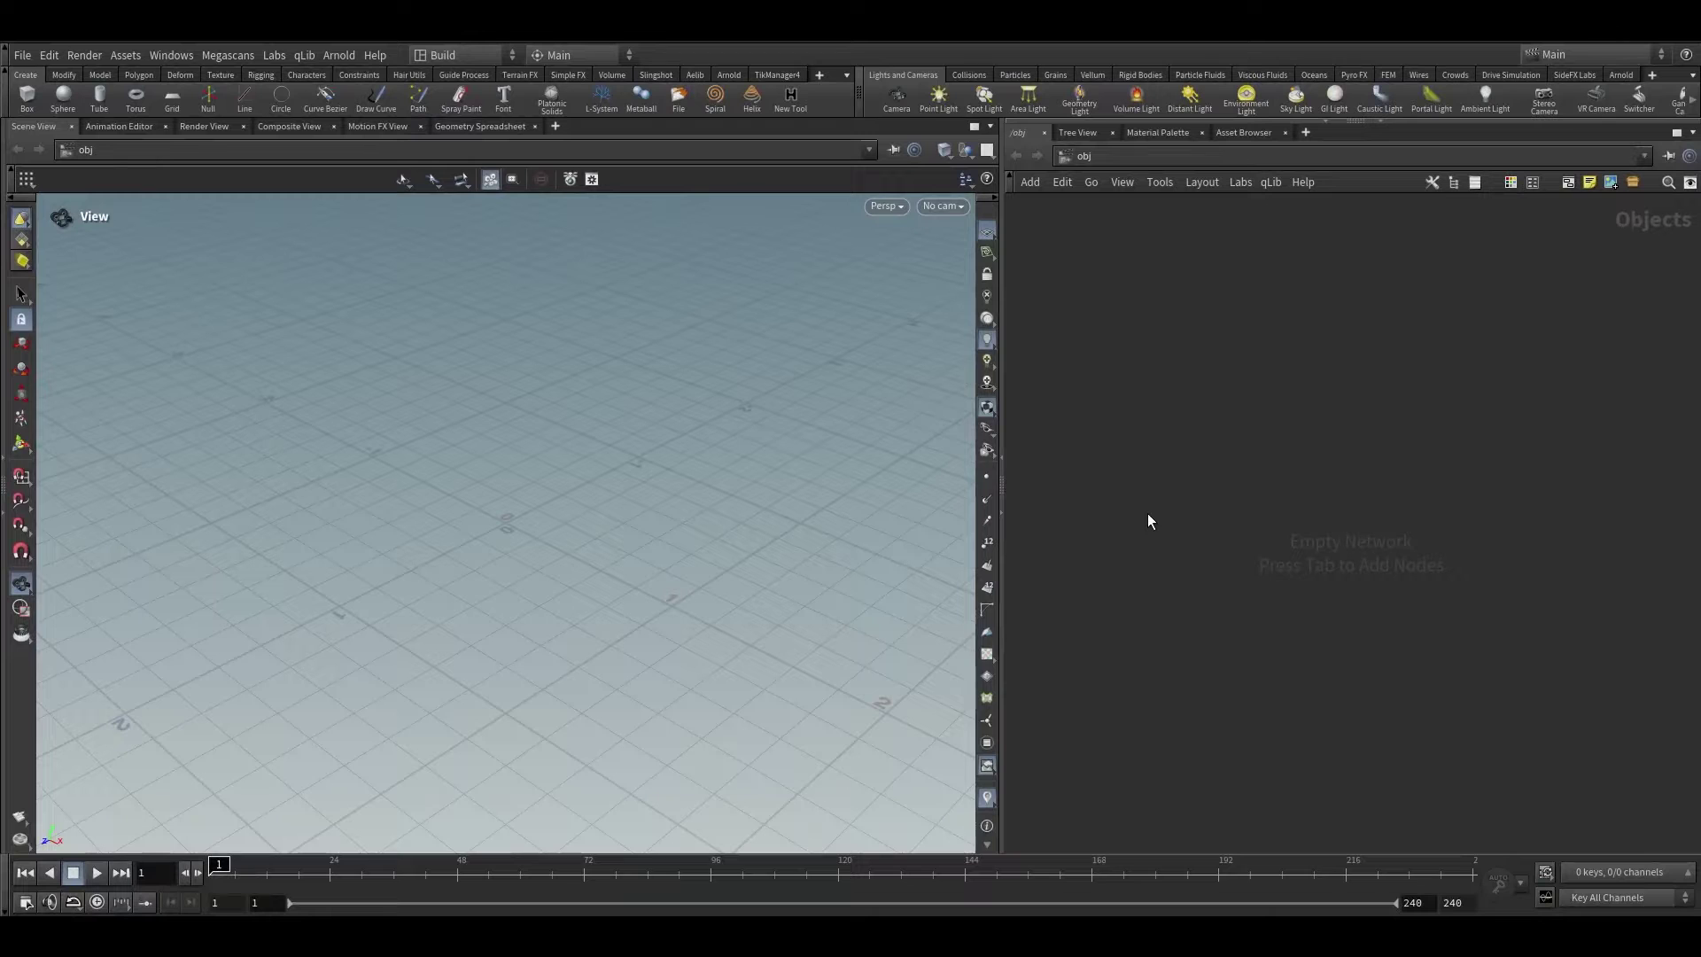
Create a Geometry object in the empty scene and go inside its network
key("Tab")
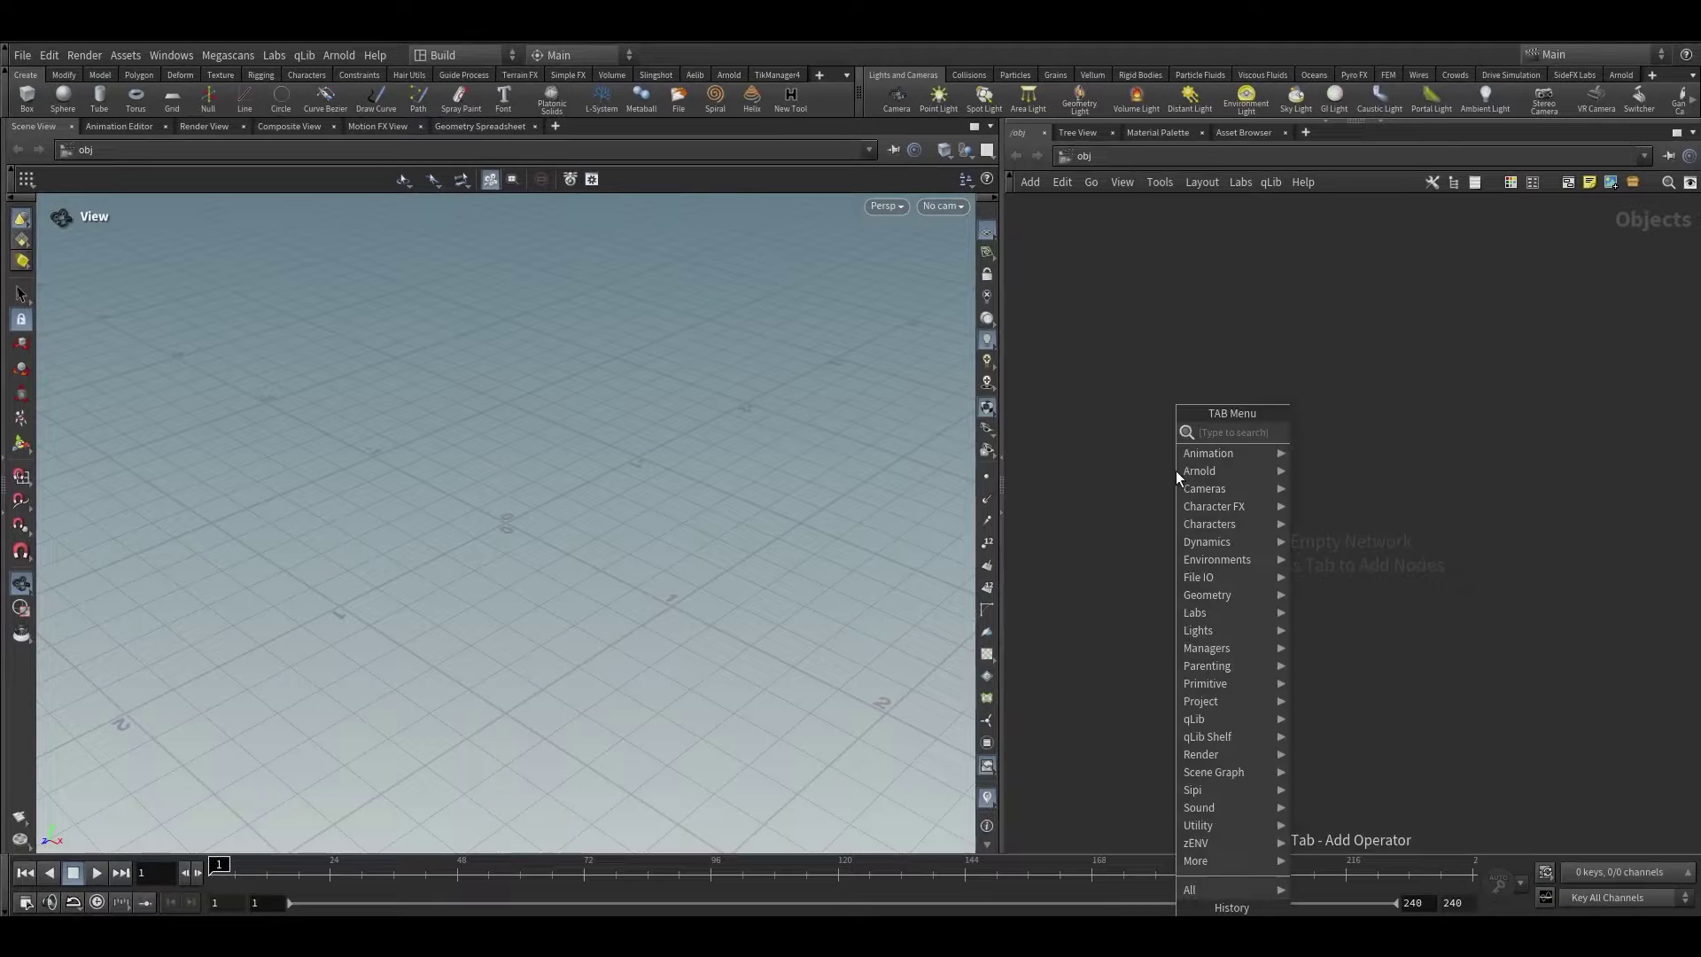
type("geo")
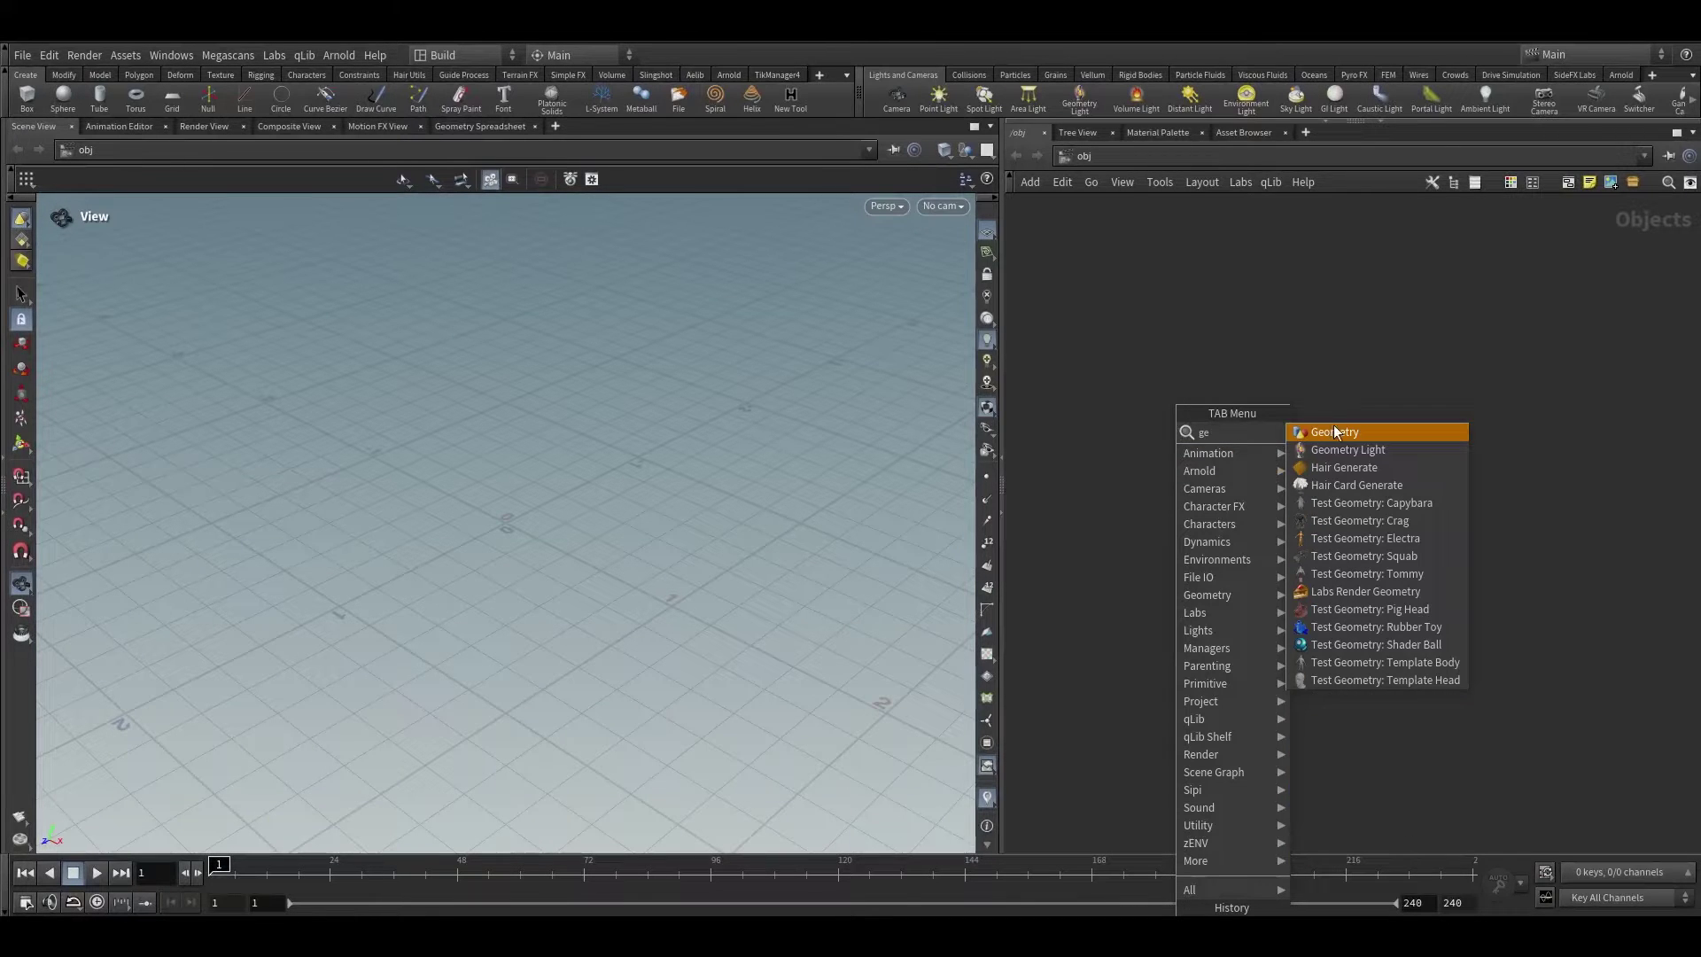
key("Return")
left_click(1195, 301)
scroll(1195, 301, "up", 5)
scroll(478, 402, "down", 2)
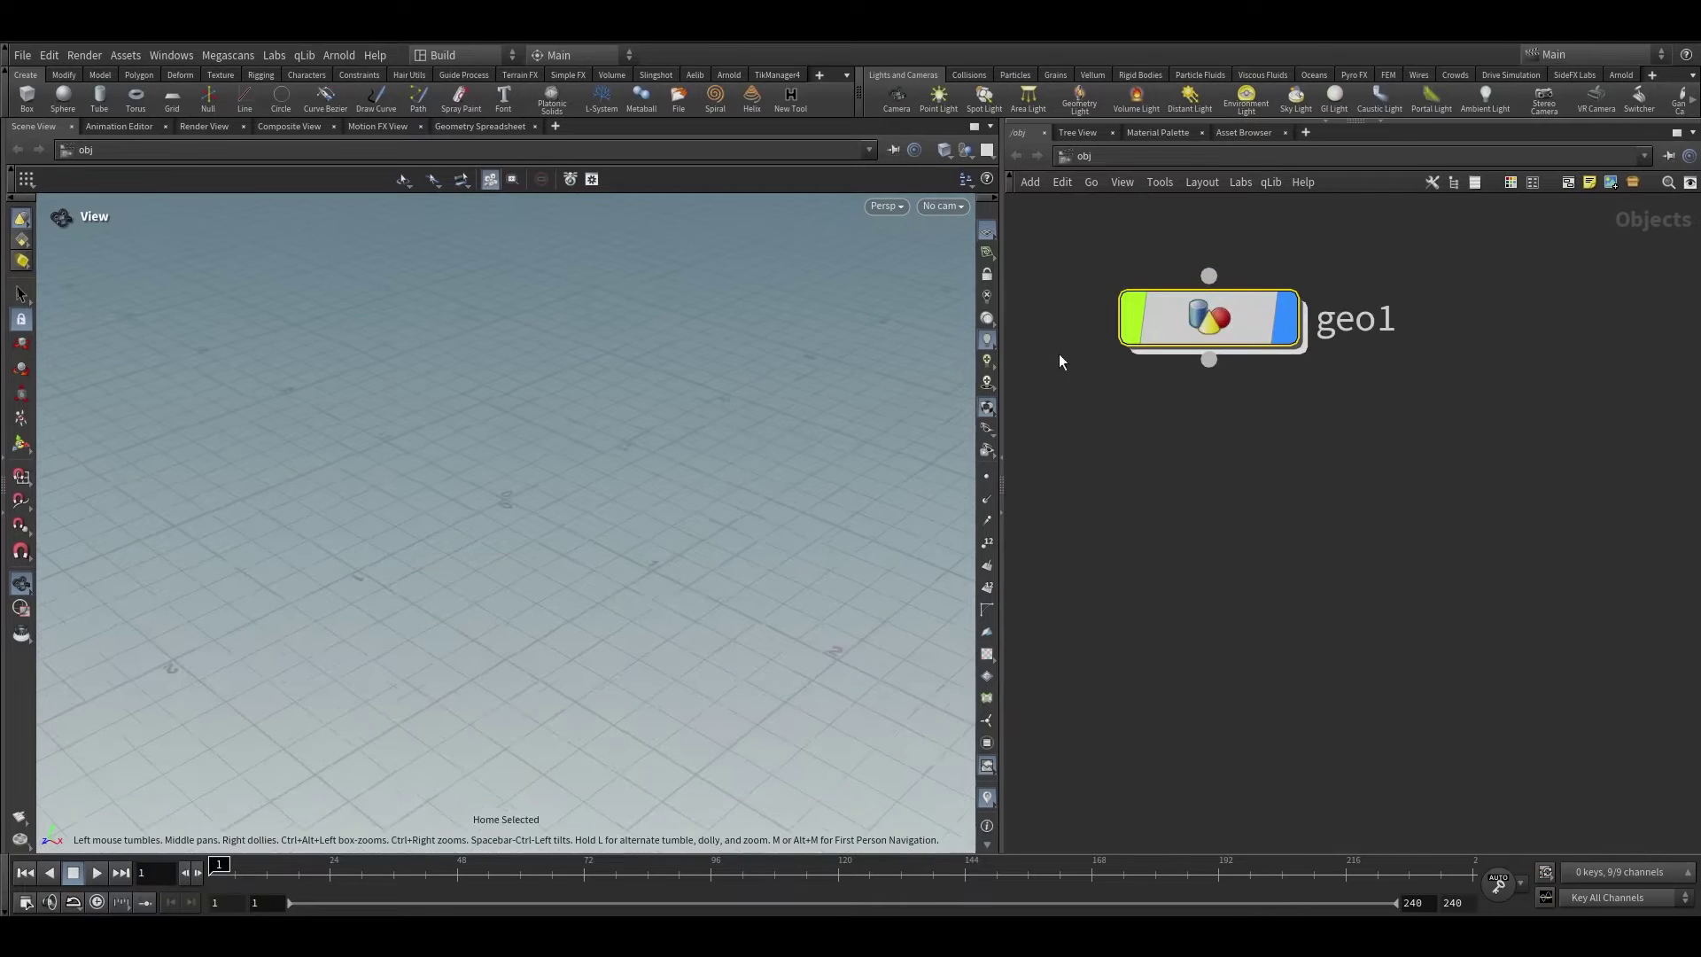
double_click(1175, 334)
key("g")
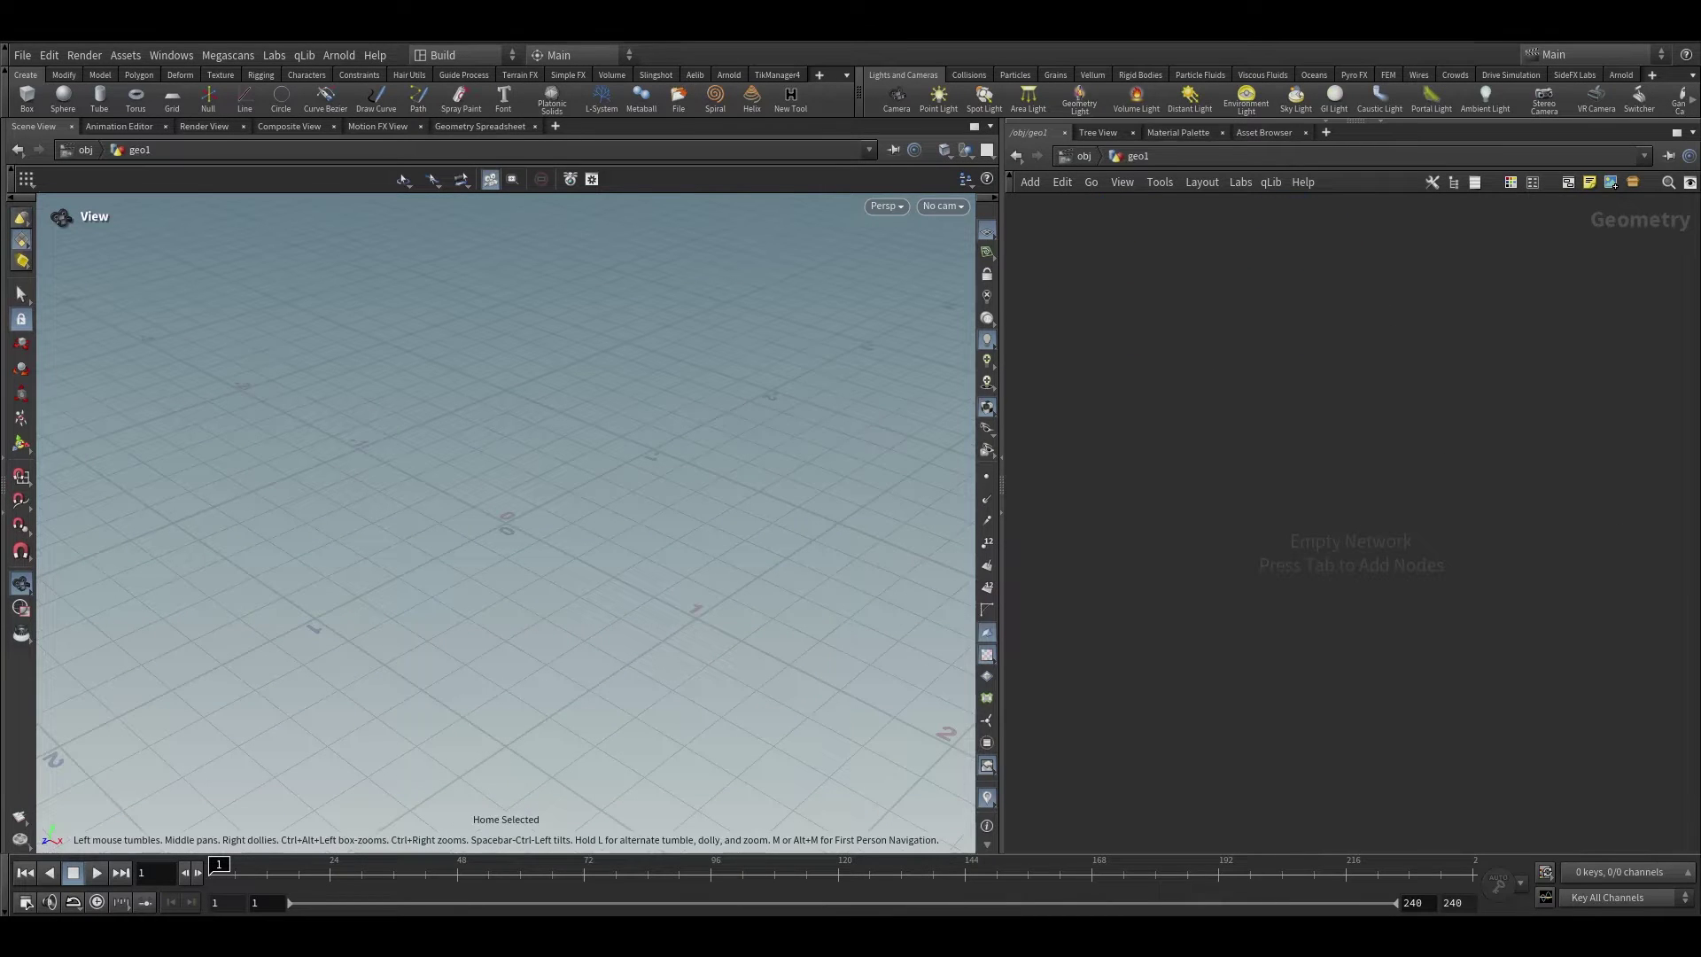
Add a Grid node to the geometry network and show the grid as a wireframe
key("Tab")
type("gr")
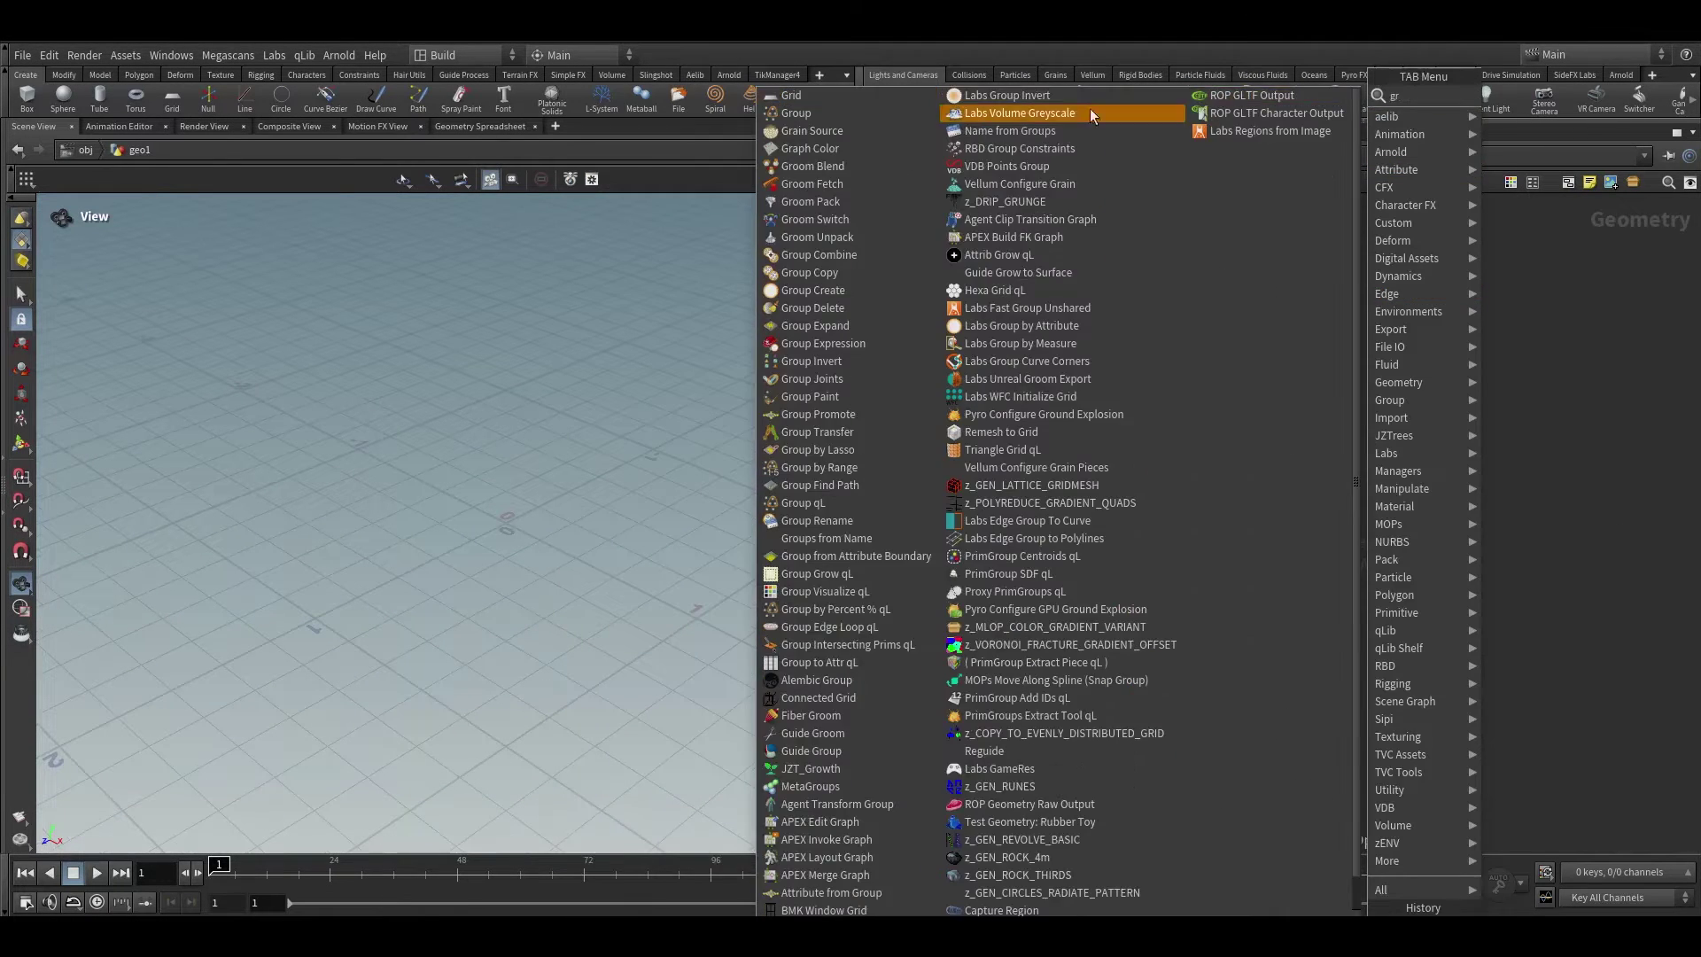
left_click(834, 99)
left_click(1342, 443)
key("w")
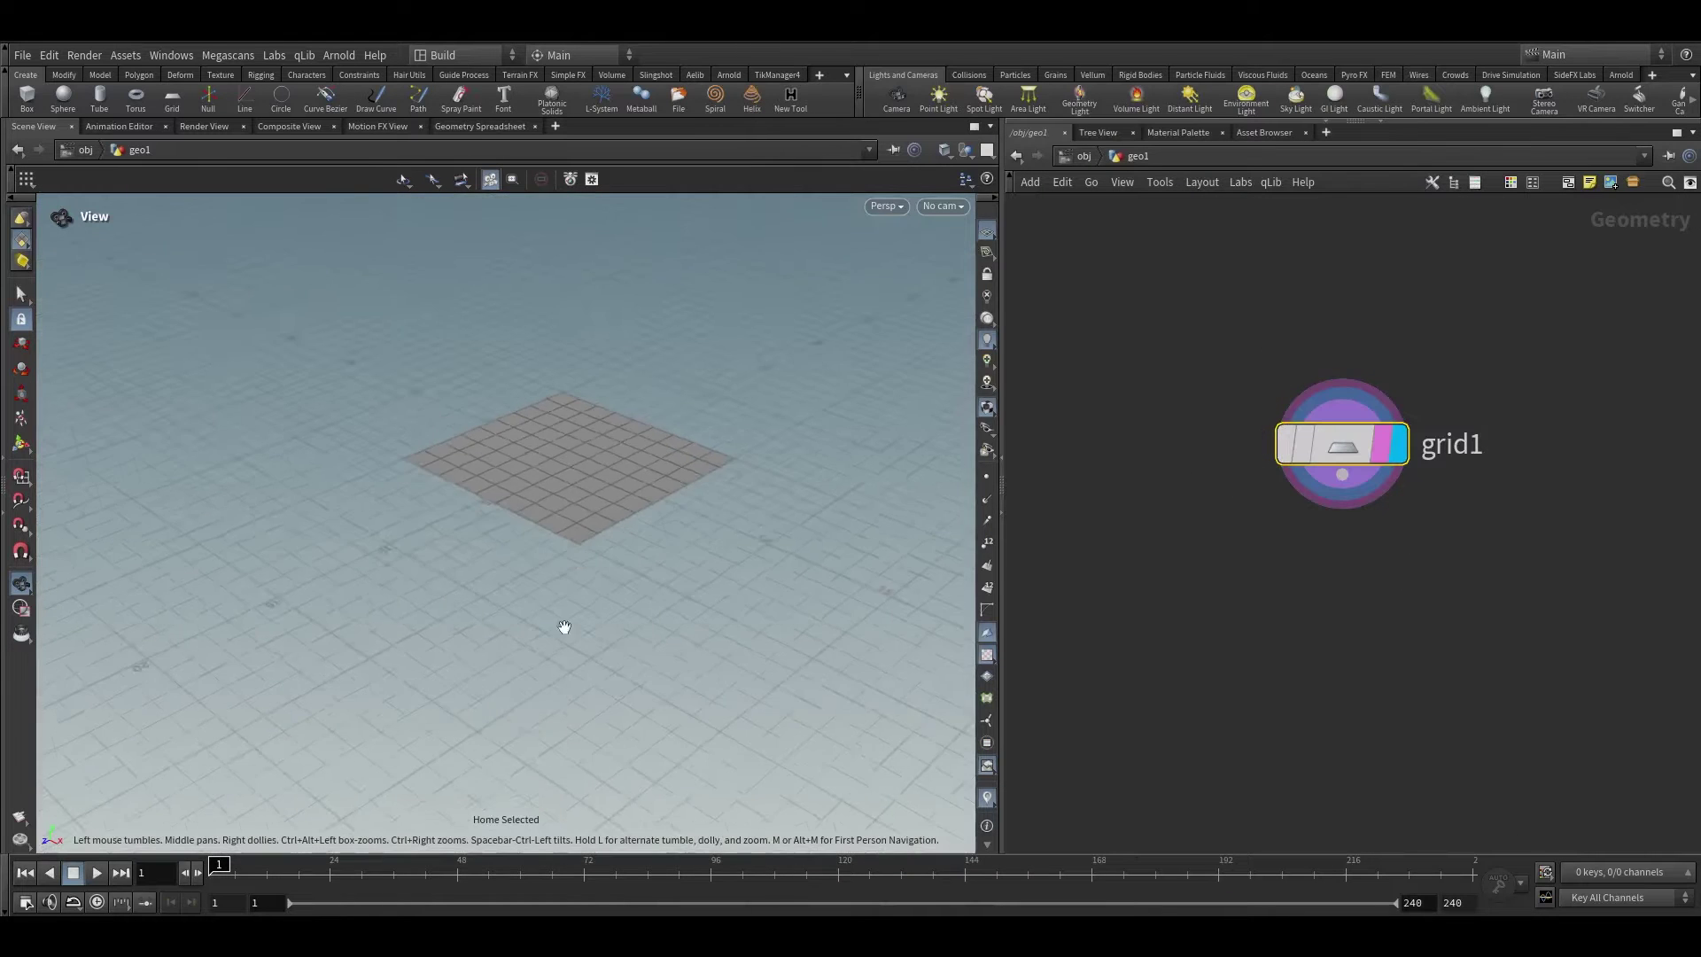
mouse_move(562, 626)
left_mouse_down()
mouse_move(408, 423)
mouse_move(558, 494)
mouse_move(482, 531)
mouse_move(525, 540)
left_mouse_up()
key("w")
key("w")
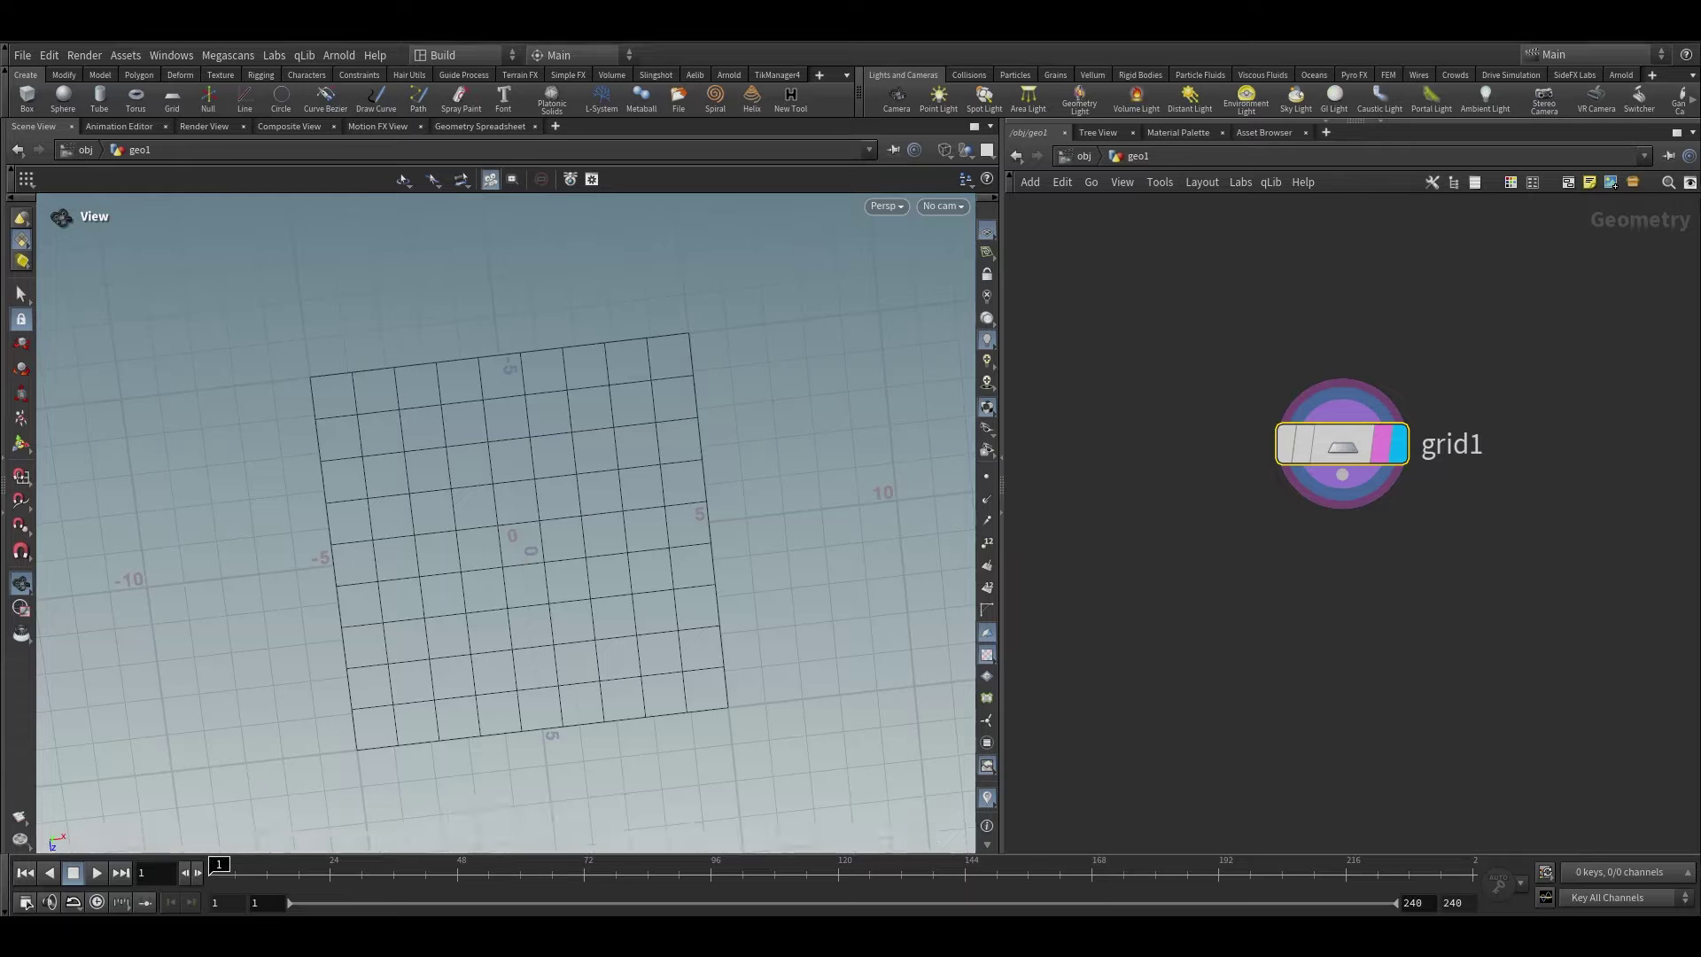
Connect a Remesh node to the grid's output and display its triangulated result
left_click(1342, 475)
key("Tab")
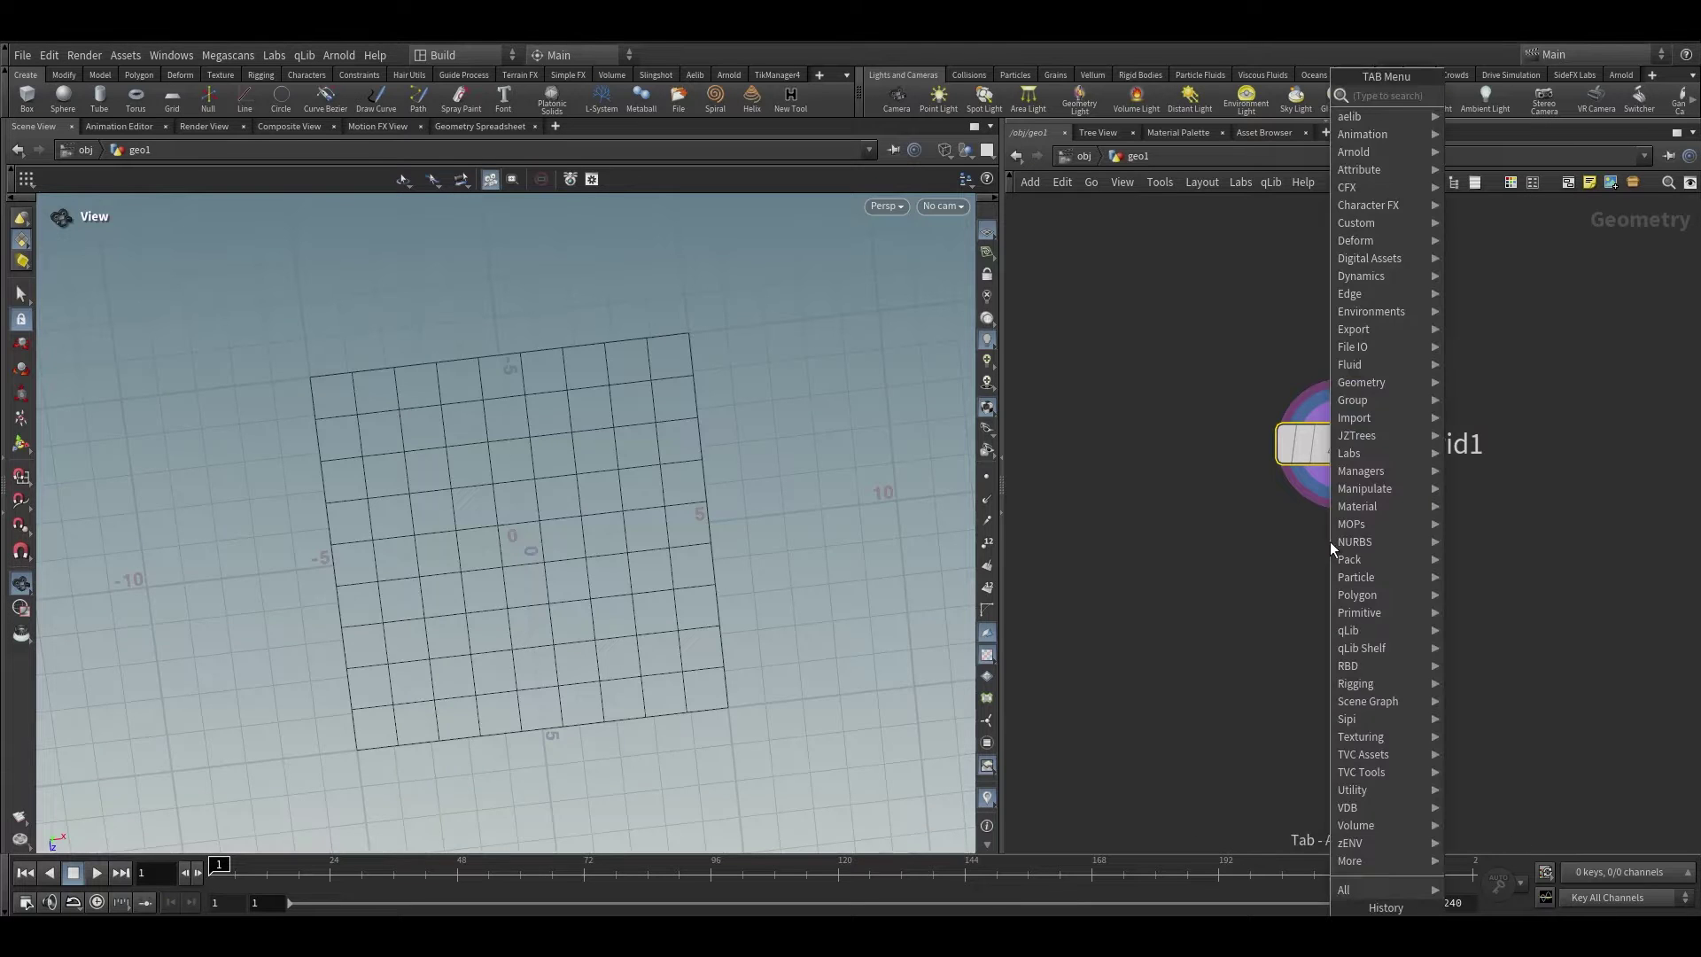
type("reme")
key("Down")
key("Down")
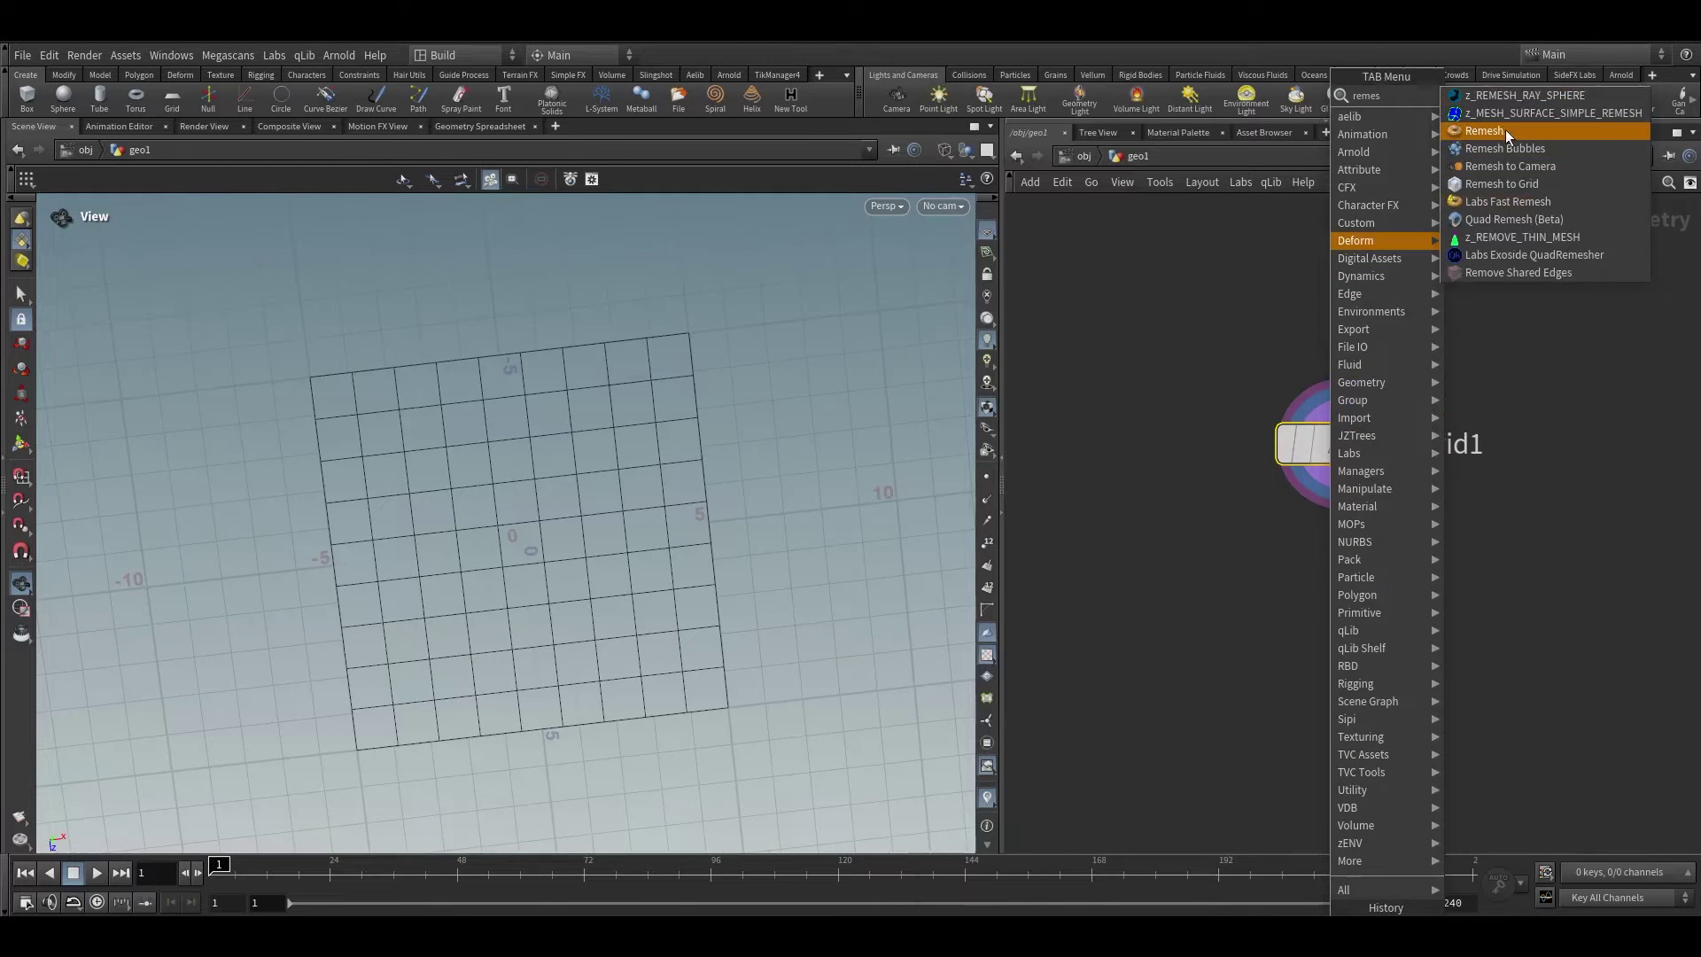
key("Return")
left_click(1369, 571)
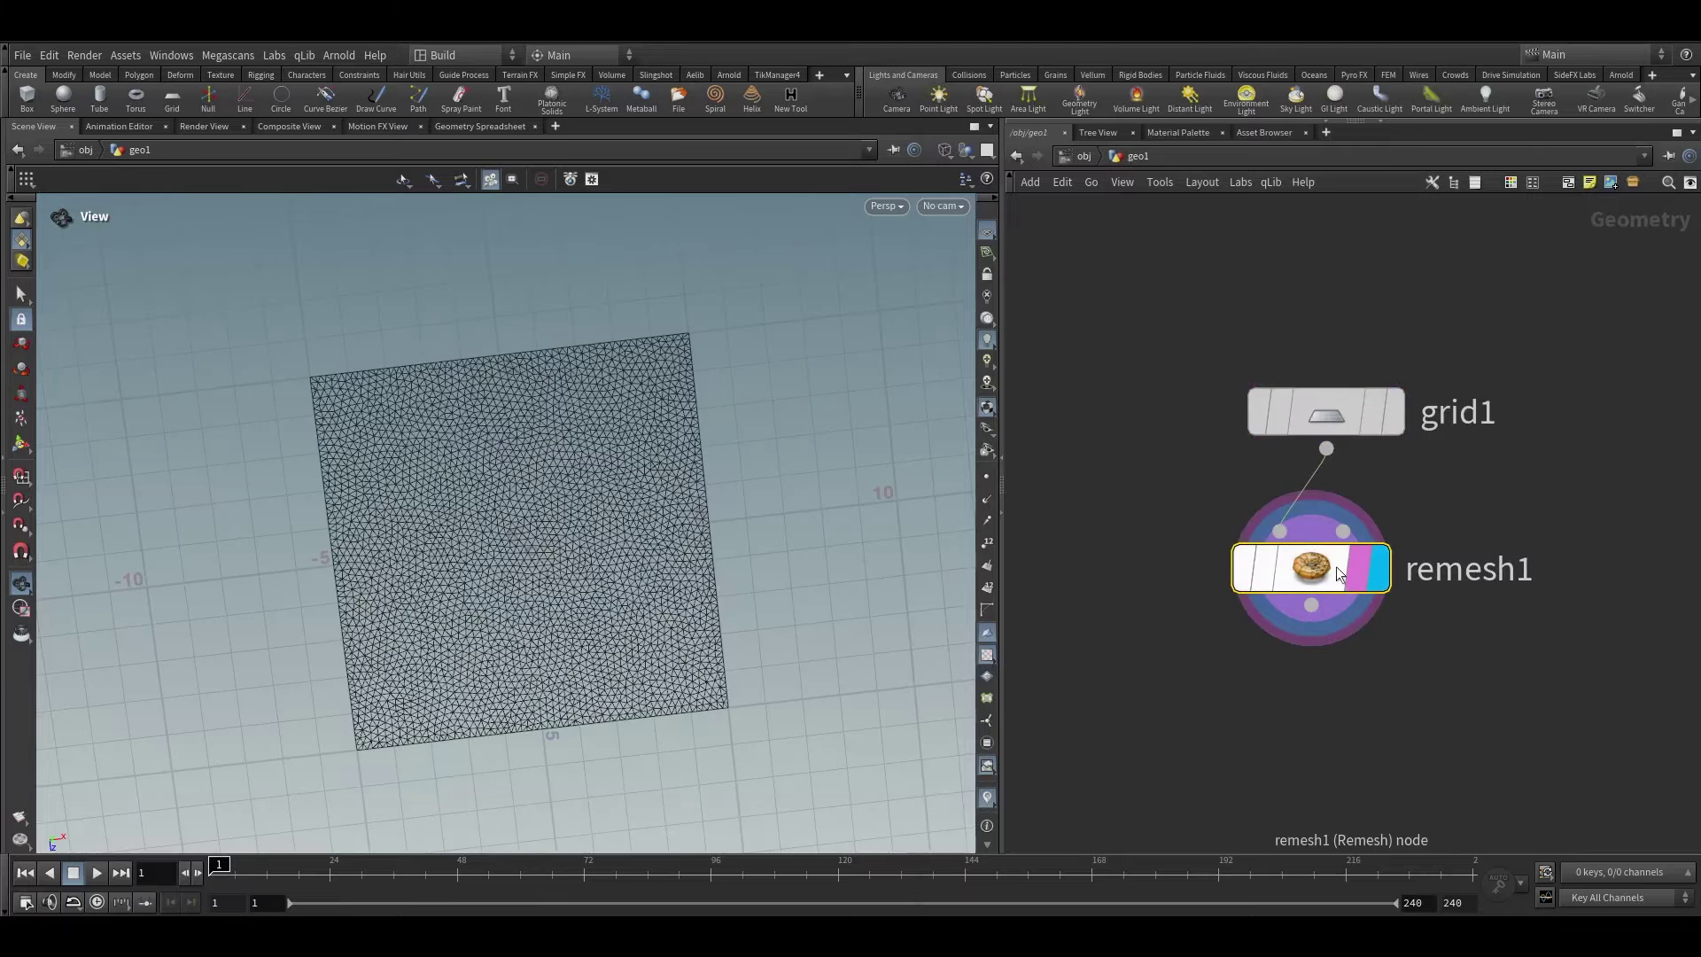
Show the Remesh node's parameters, widen the network area, and set Target Size to 0.05
left_click(1372, 571)
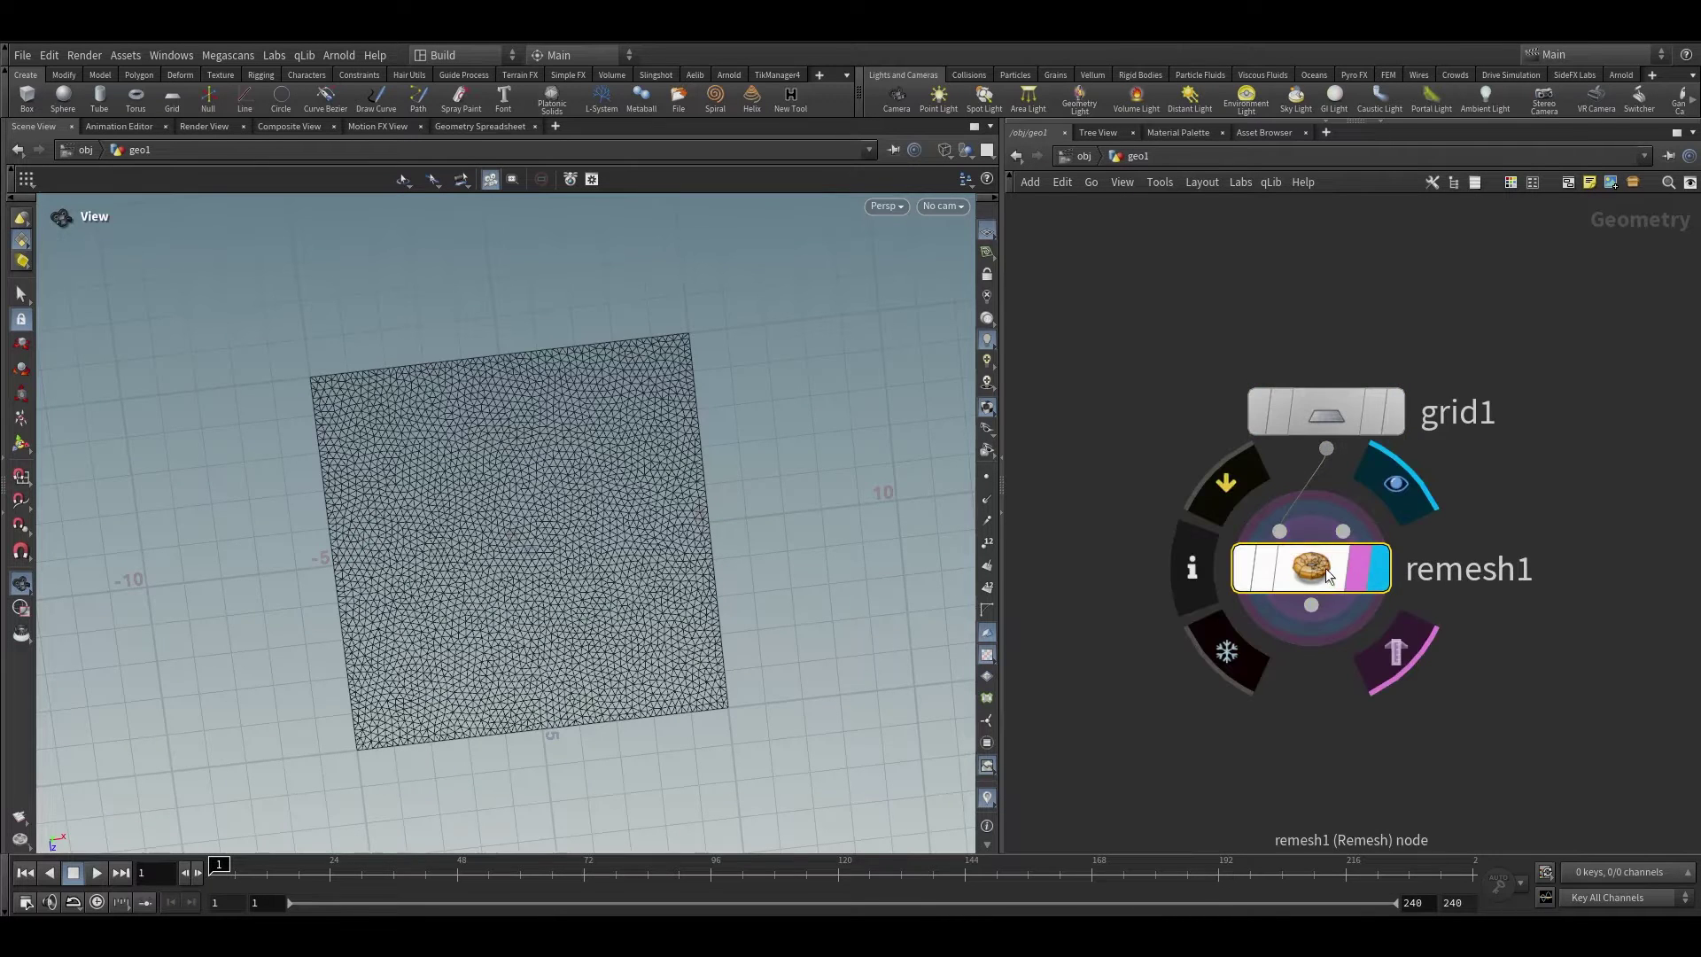
key("p")
left_click_drag(1001, 416, 816, 416)
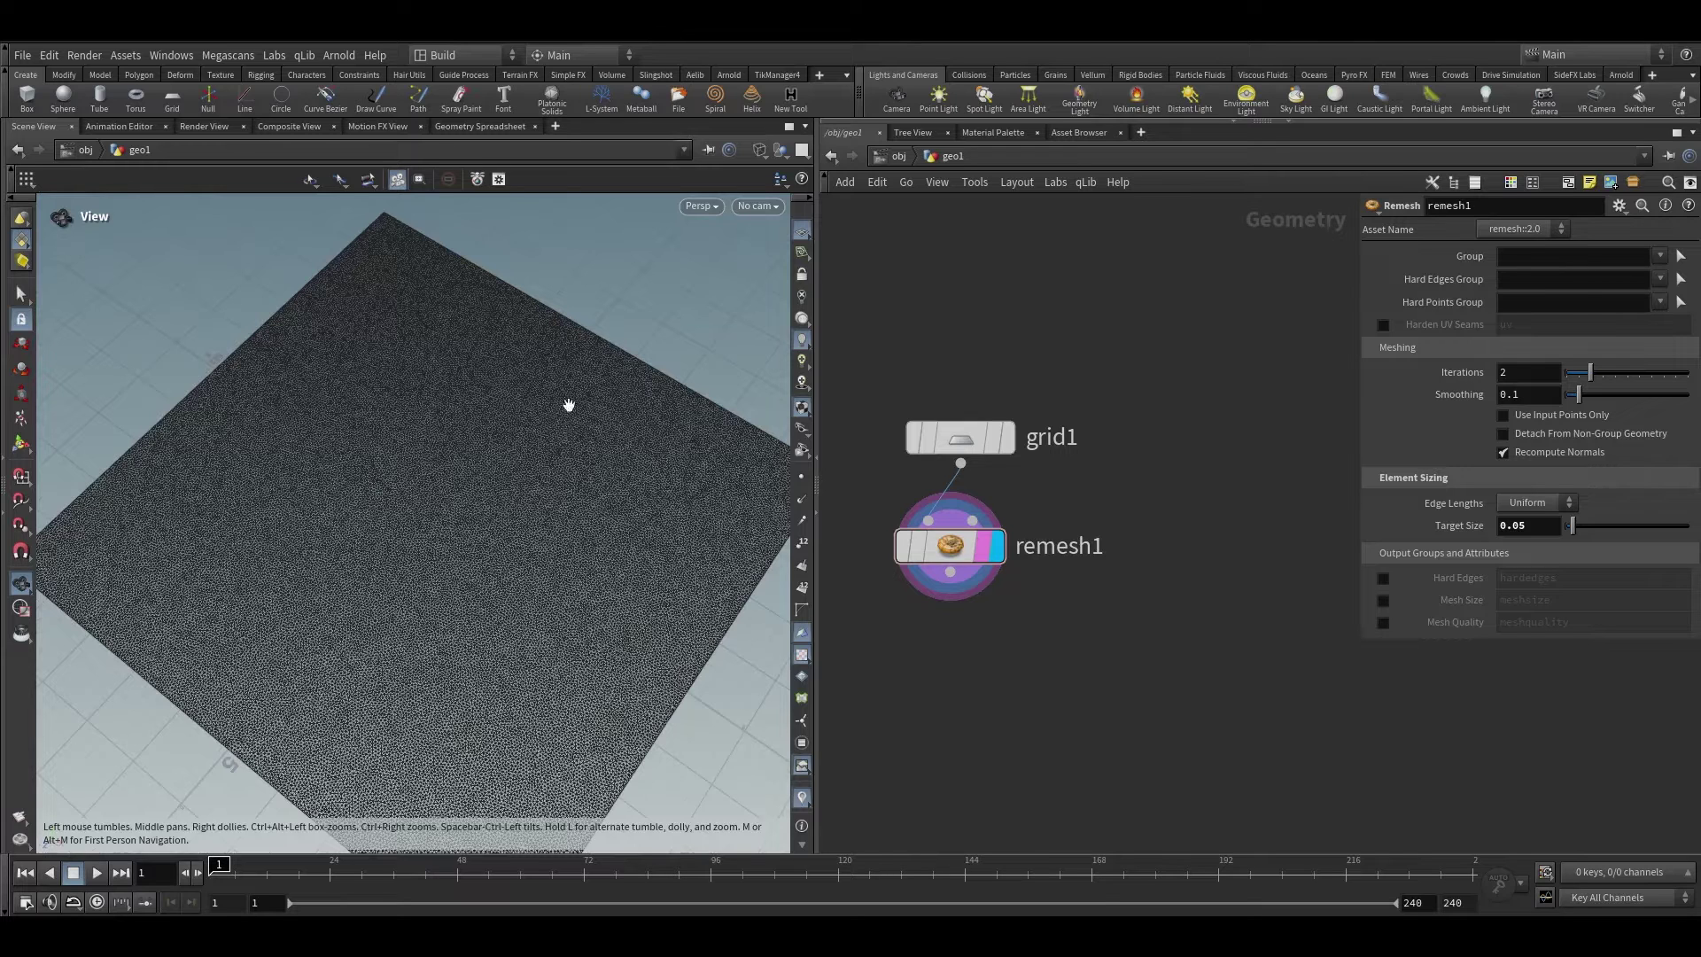
scroll(1132, 464, "down", 2)
key("Tab")
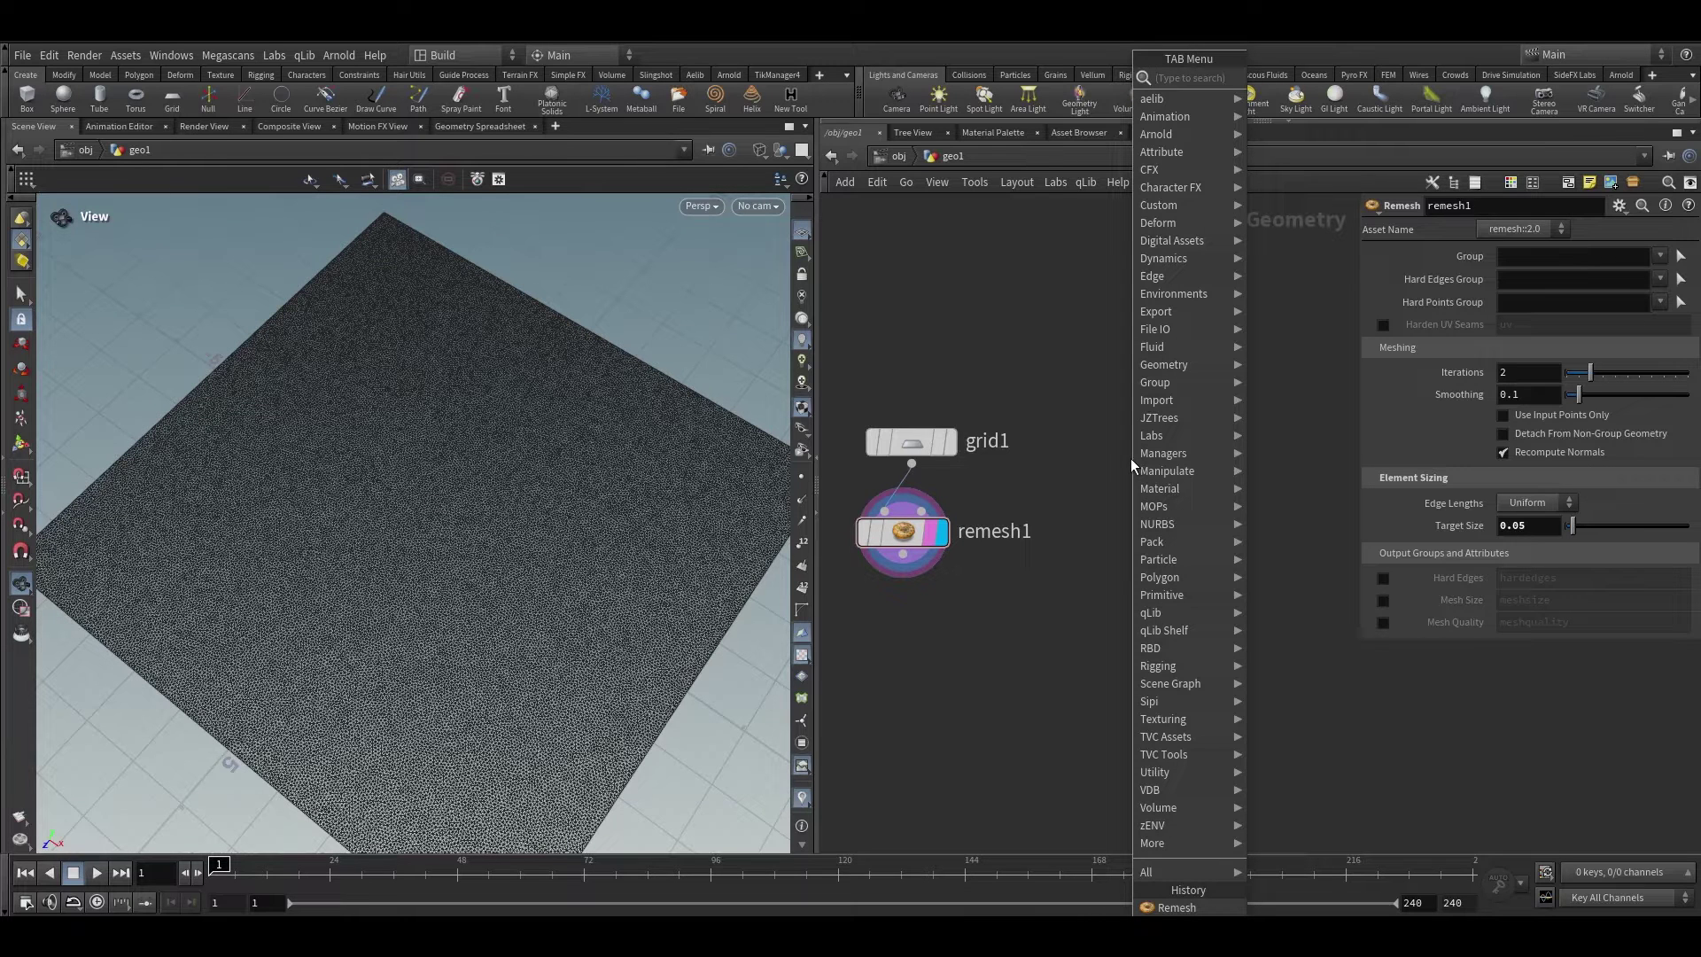
type("heli")
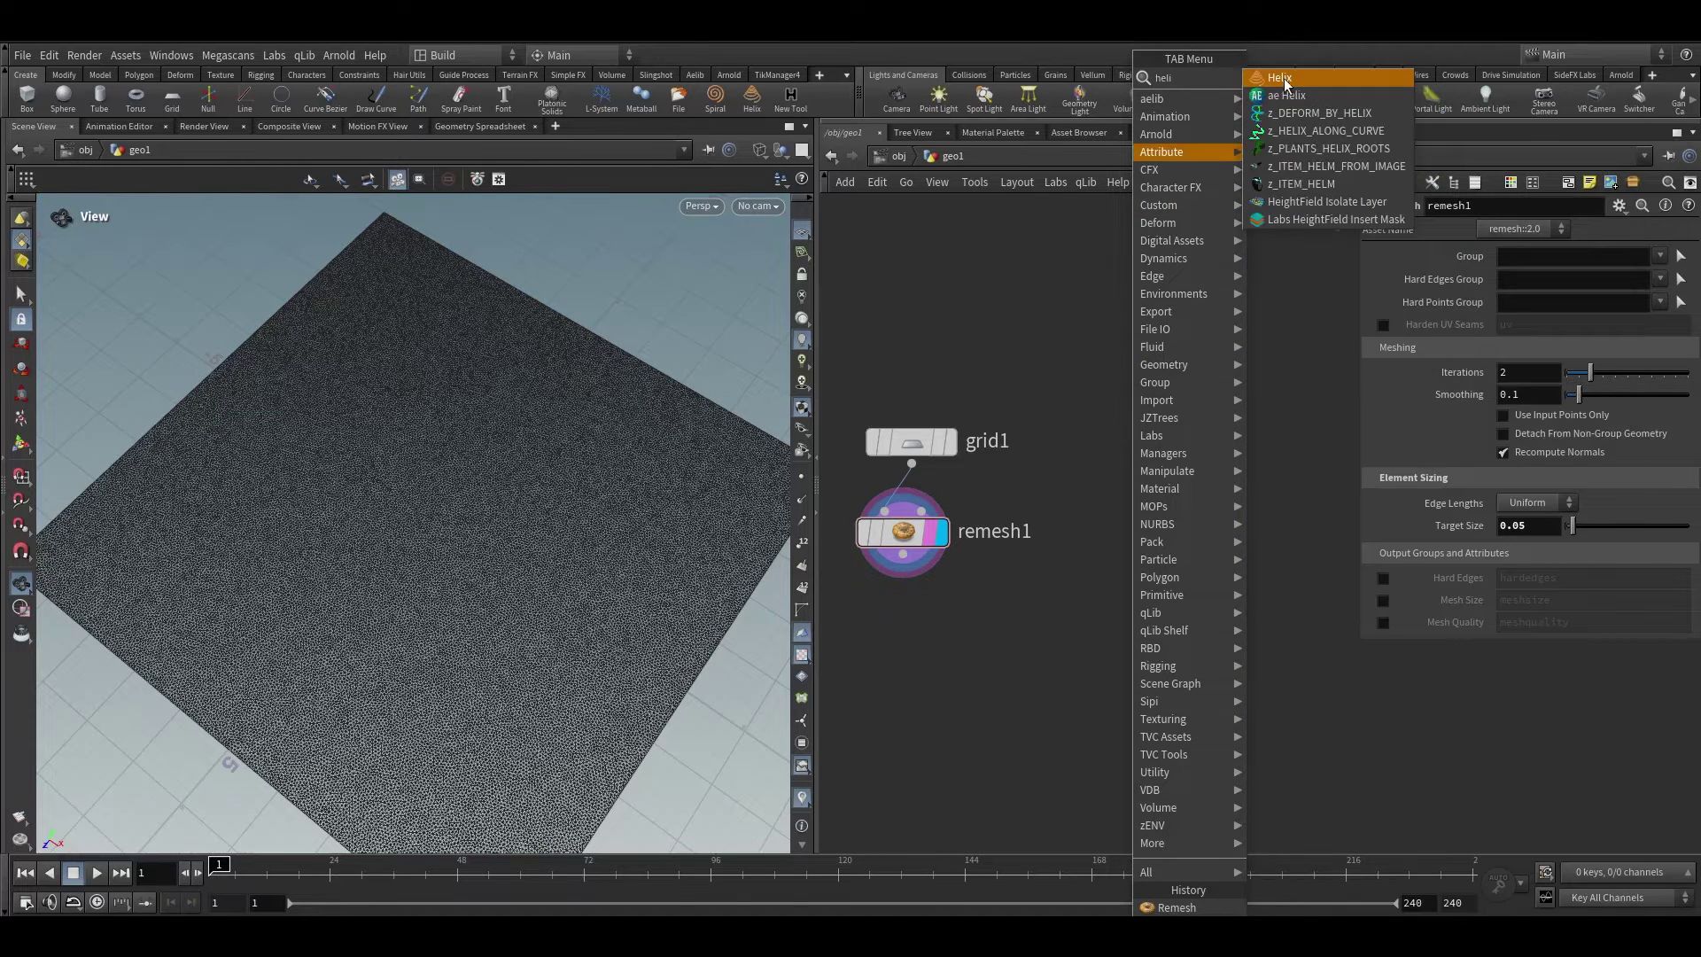
left_click(1281, 79)
left_click(1173, 413)
scroll(1173, 412, "up", 2)
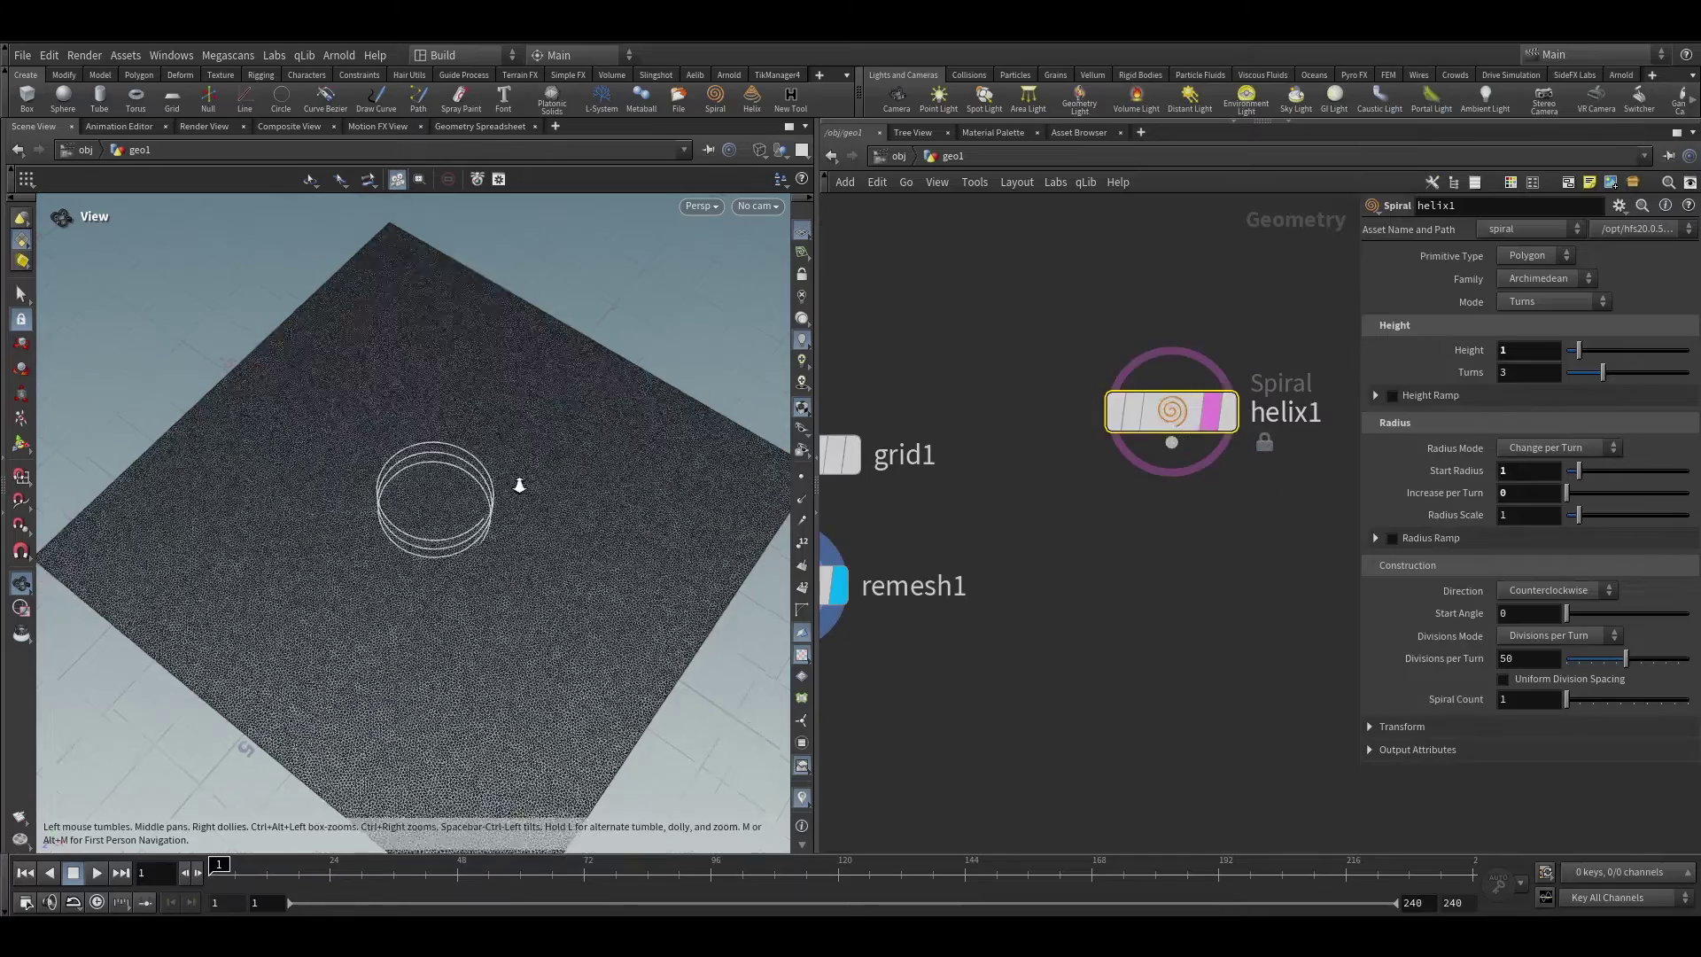
left_click_drag(516, 486, 620, 461)
key("Delete")
Add a Spiral node beside the grid and remesh nodes
key("Tab")
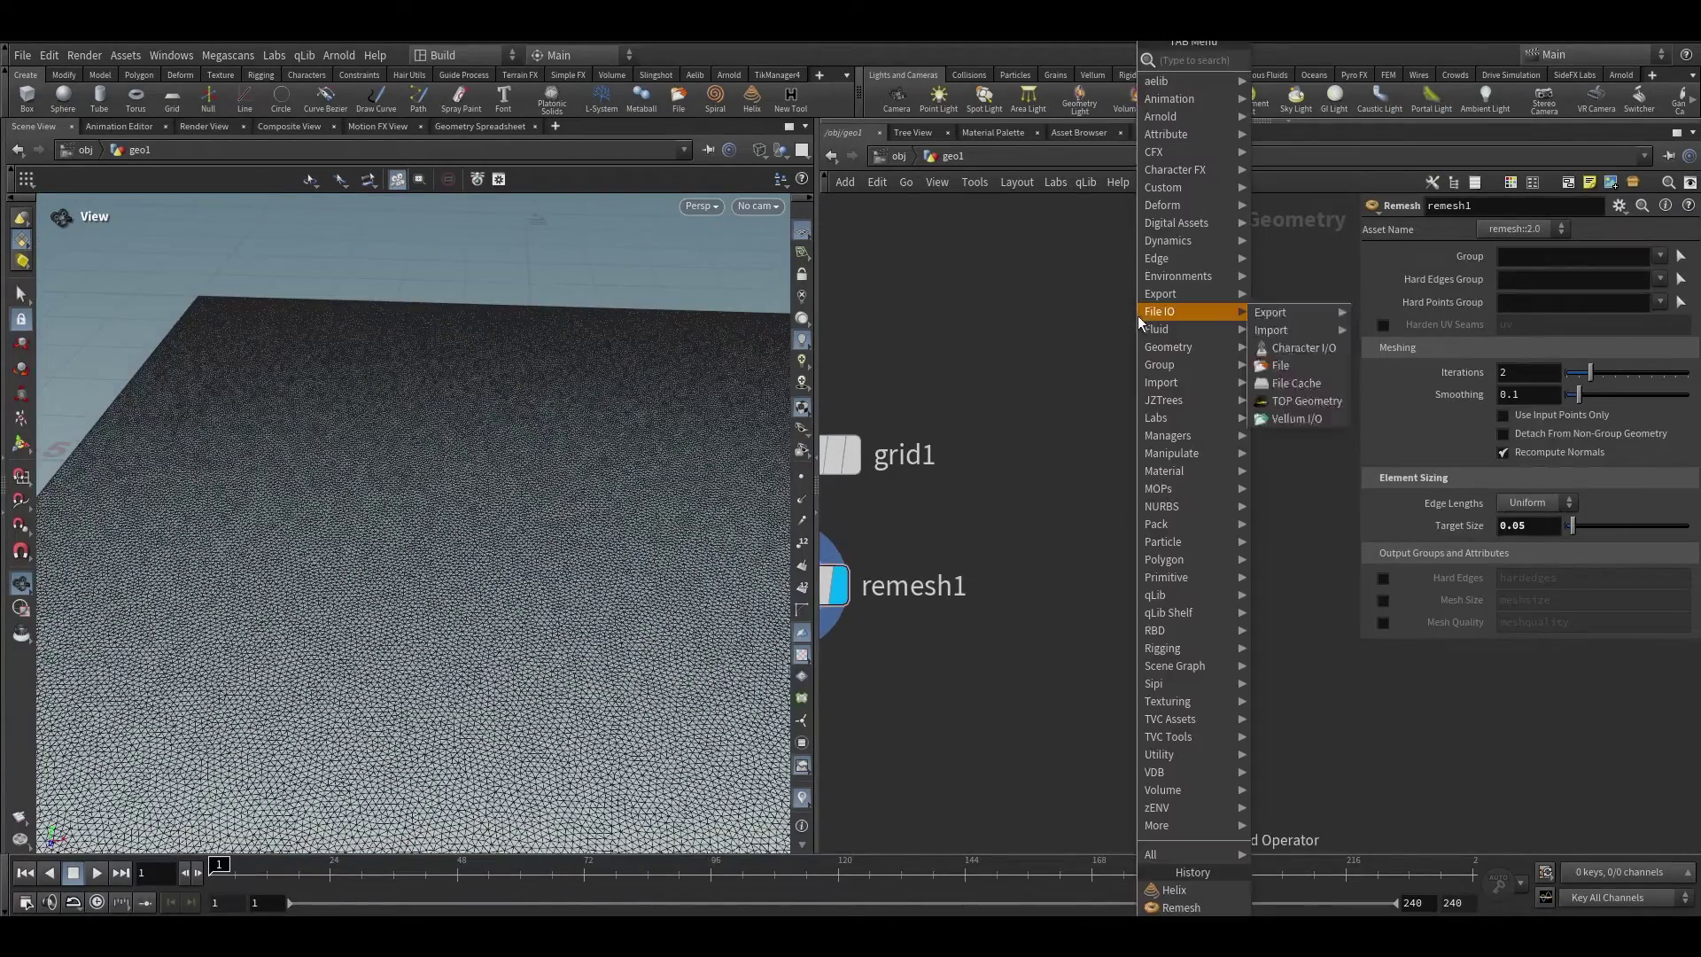
type("sp")
left_click(634, 113)
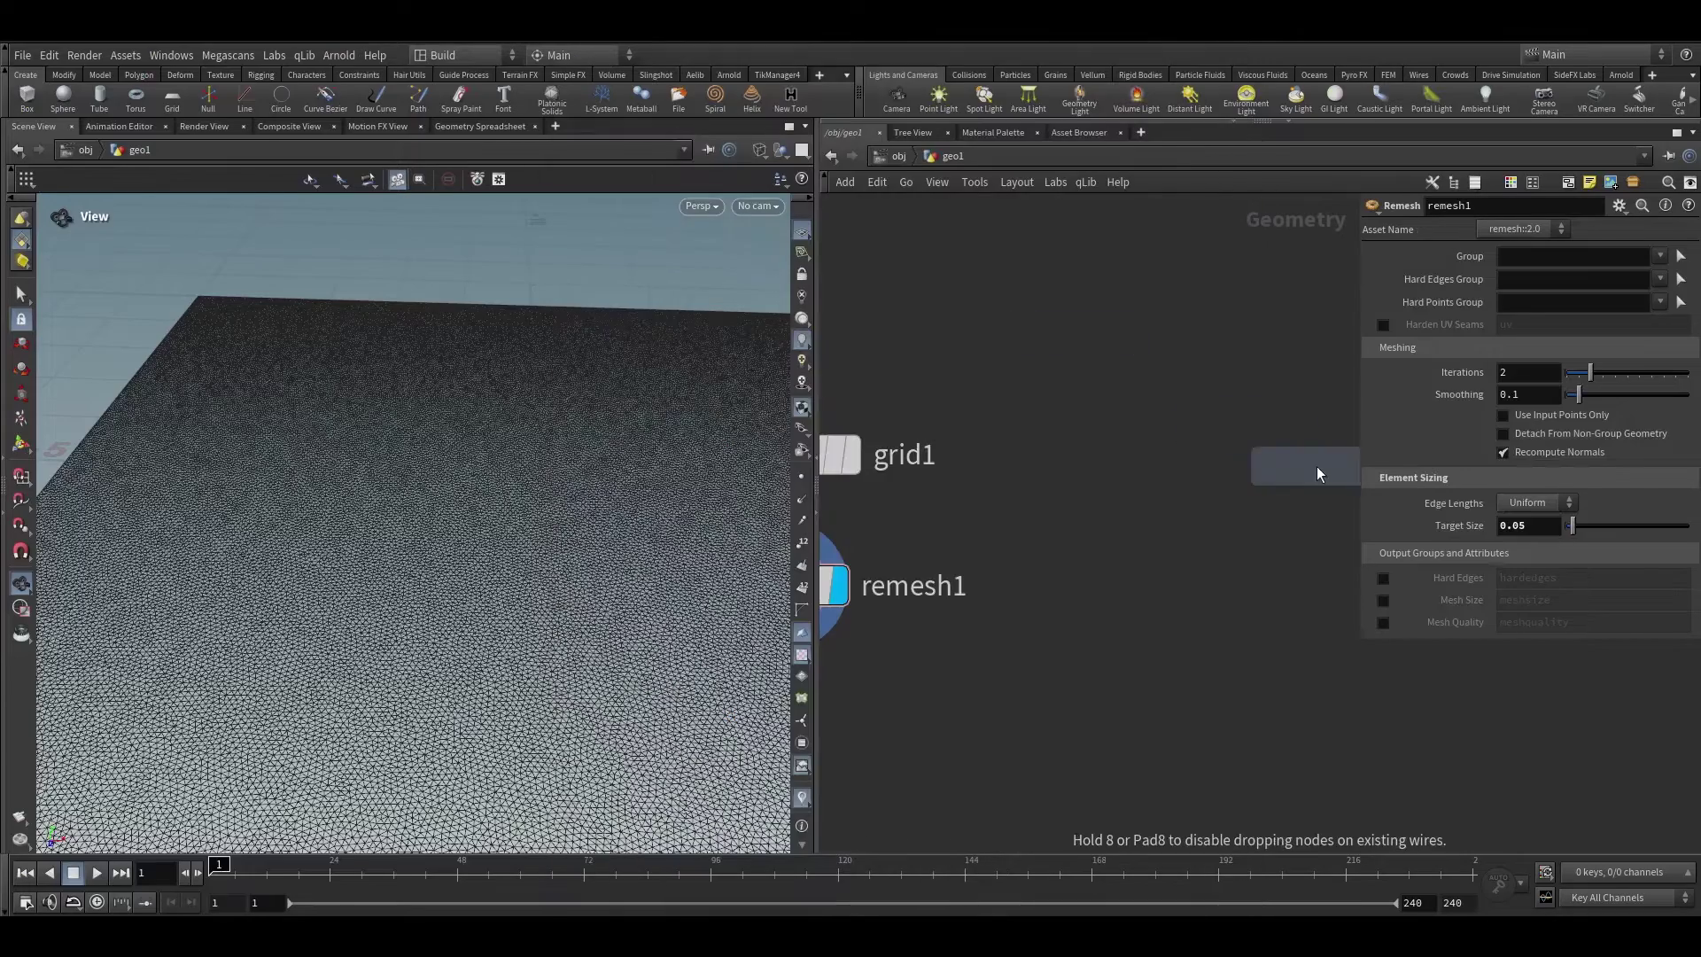
left_click(1238, 432)
left_click(1245, 405)
left_click_drag(559, 561, 567, 497)
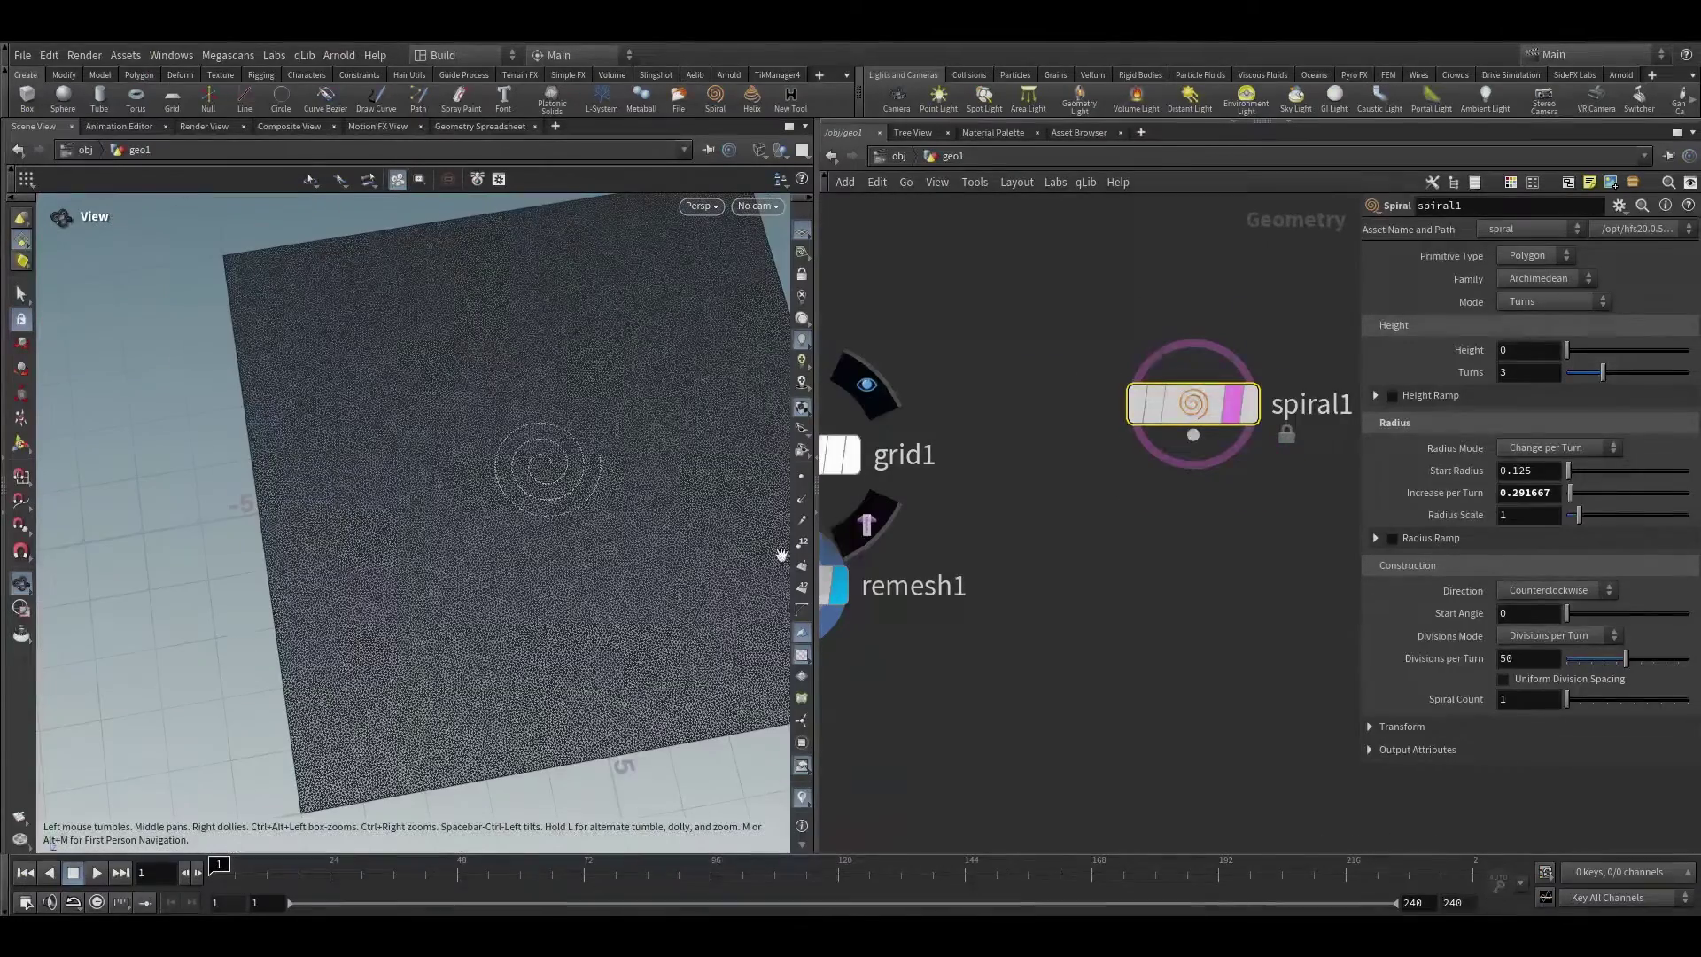
Set the spiral's Radius Scale to 4.4 so the curve spreads across most of the remeshed grid
middle_click_drag(1437, 512, 1684, 509)
left_click_drag(611, 492, 526, 529)
scroll(531, 505, "up", 5)
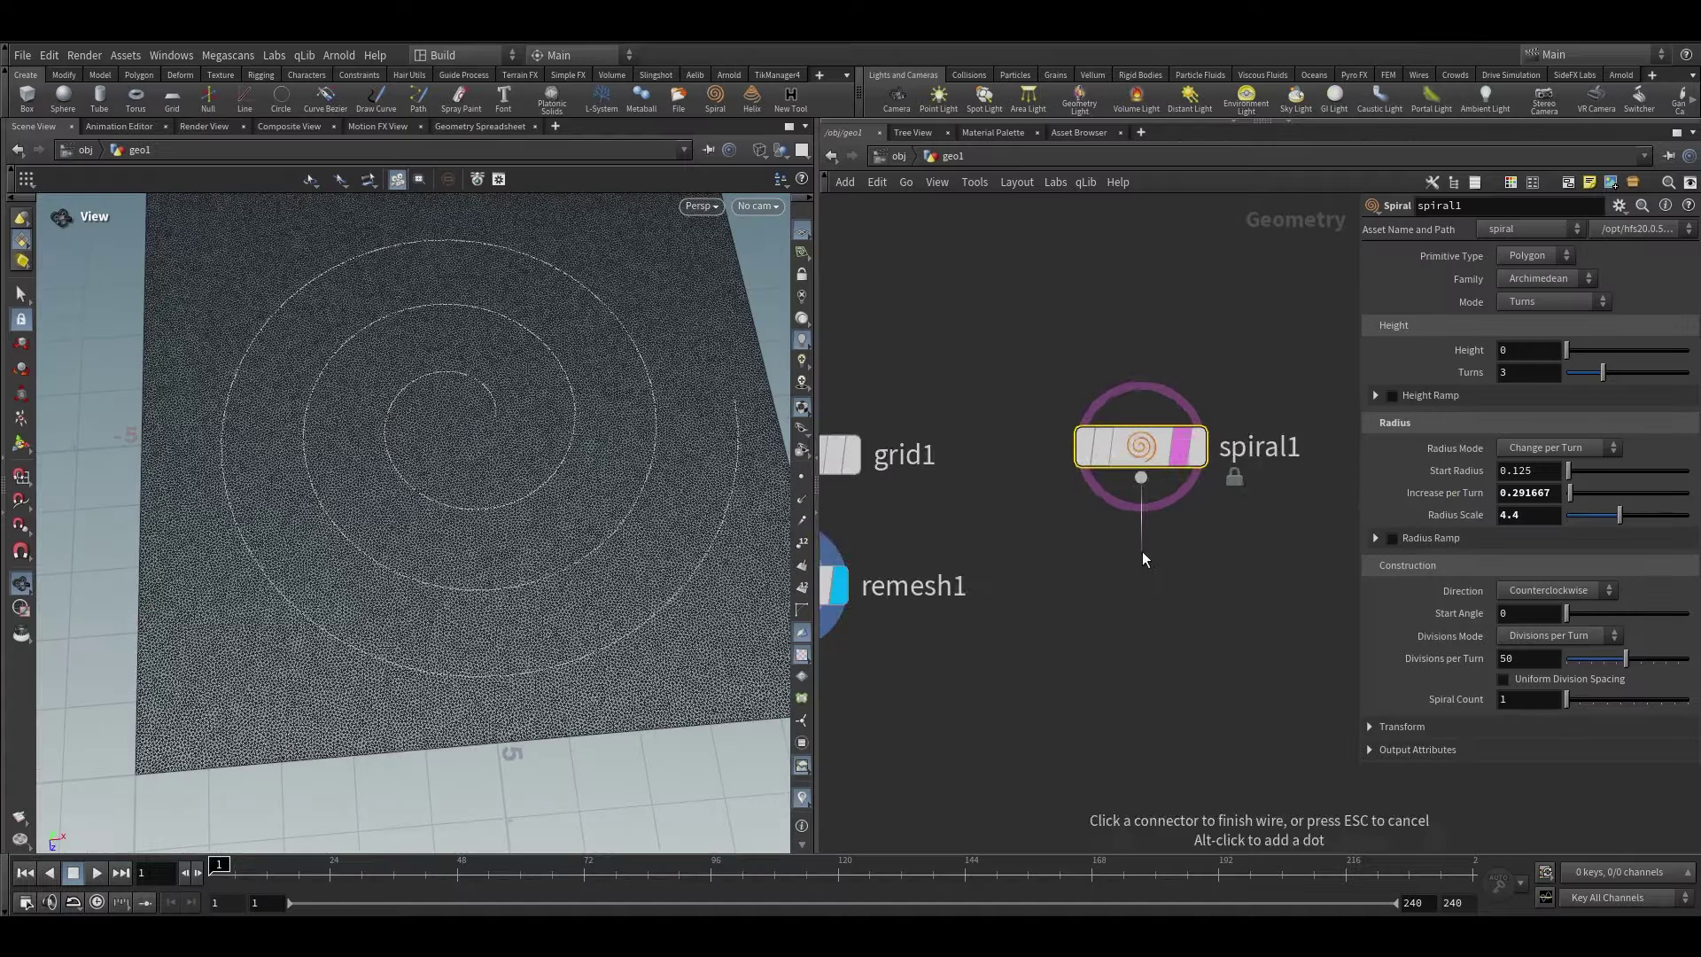
scroll(1189, 474, "up", 1)
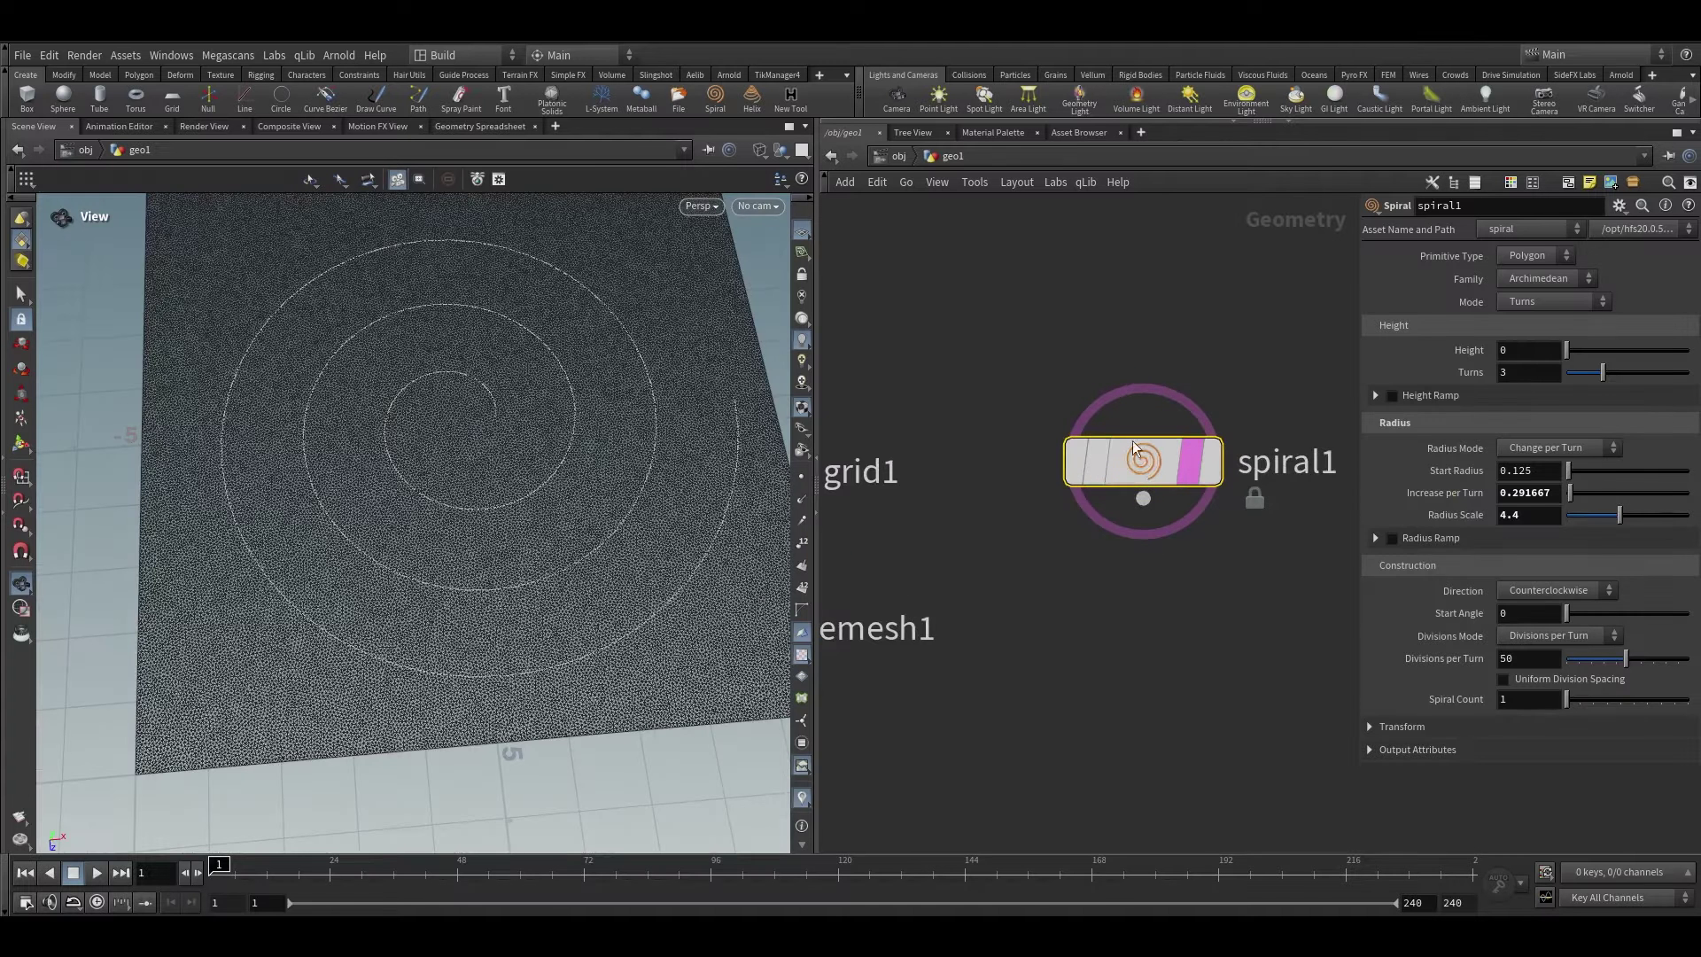
middle_click(1189, 474)
left_click_drag(593, 408, 558, 387)
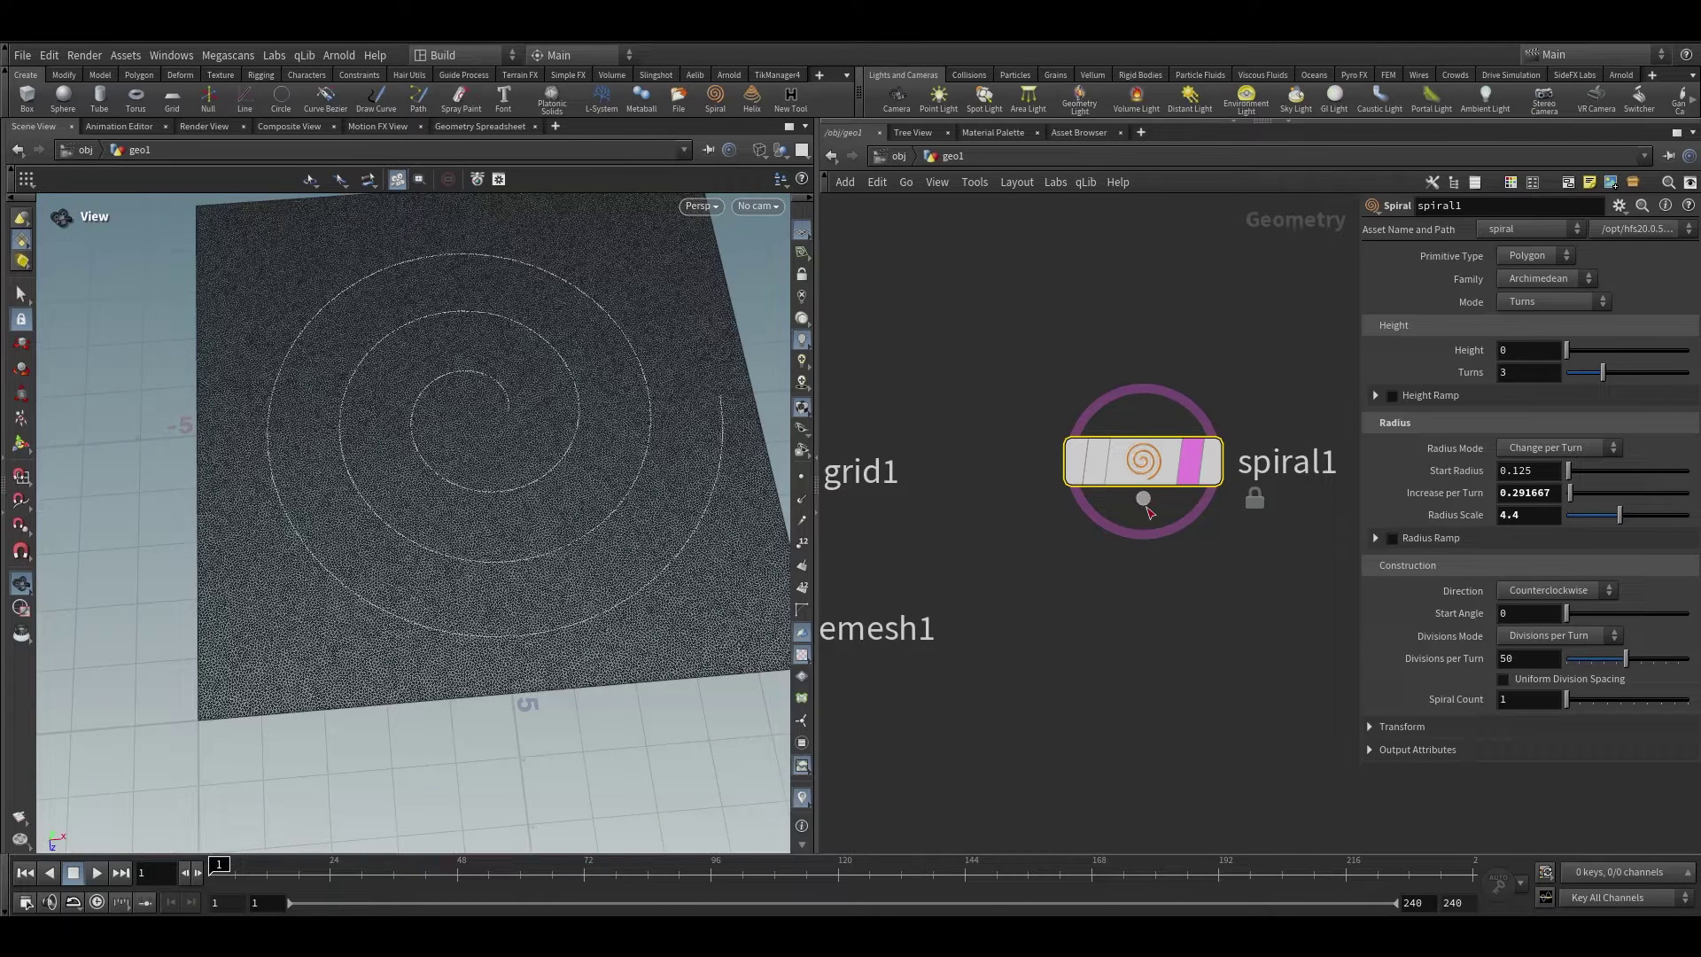
Connect a Carve node to the spiral's output and display the carved curve
left_click_drag(1143, 499, 1151, 607)
type("vc")
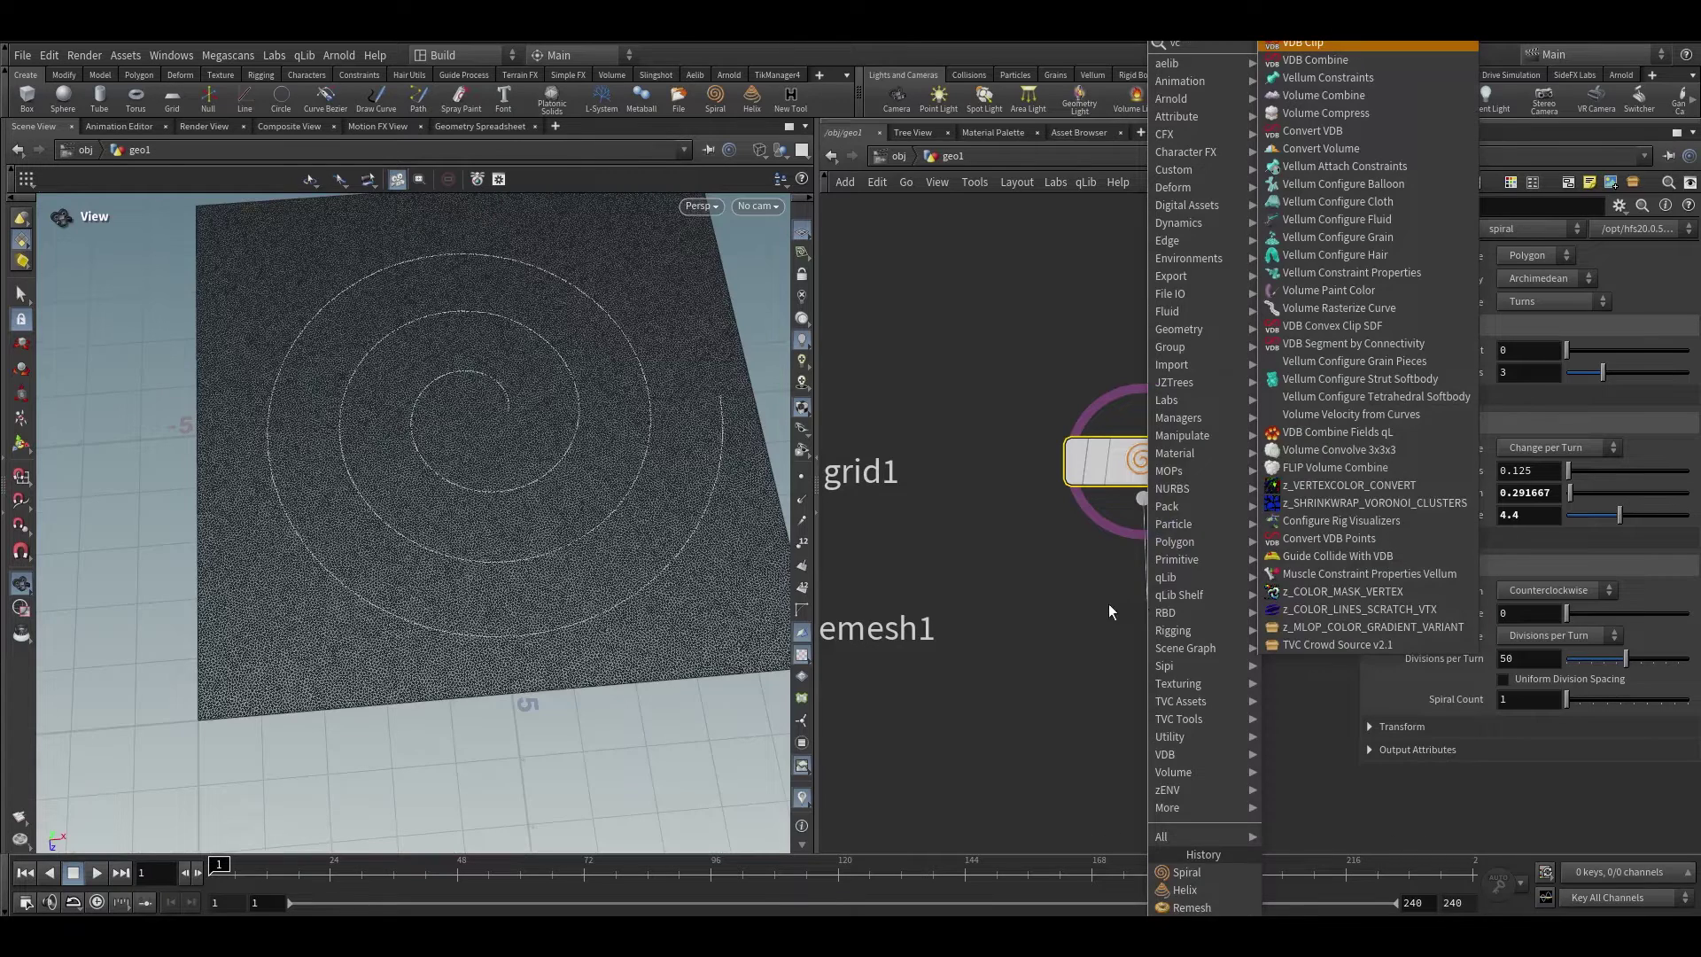
key("Escape")
key("Tab")
type("carve")
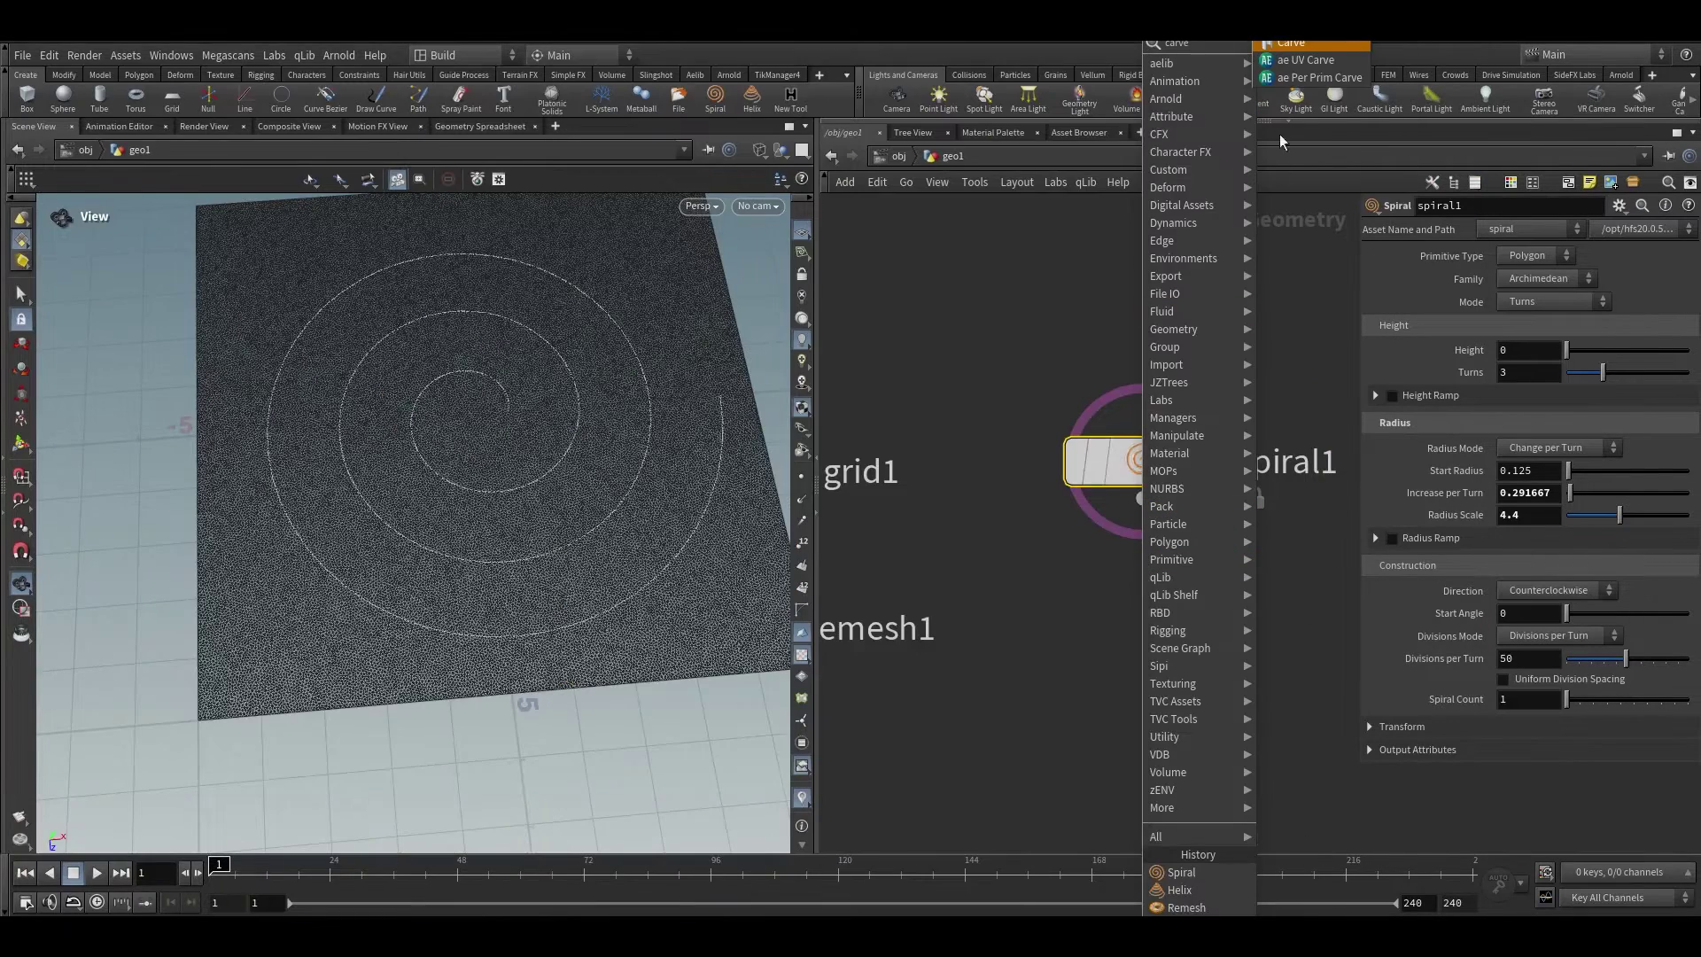
left_click(1295, 44)
left_click(1192, 618)
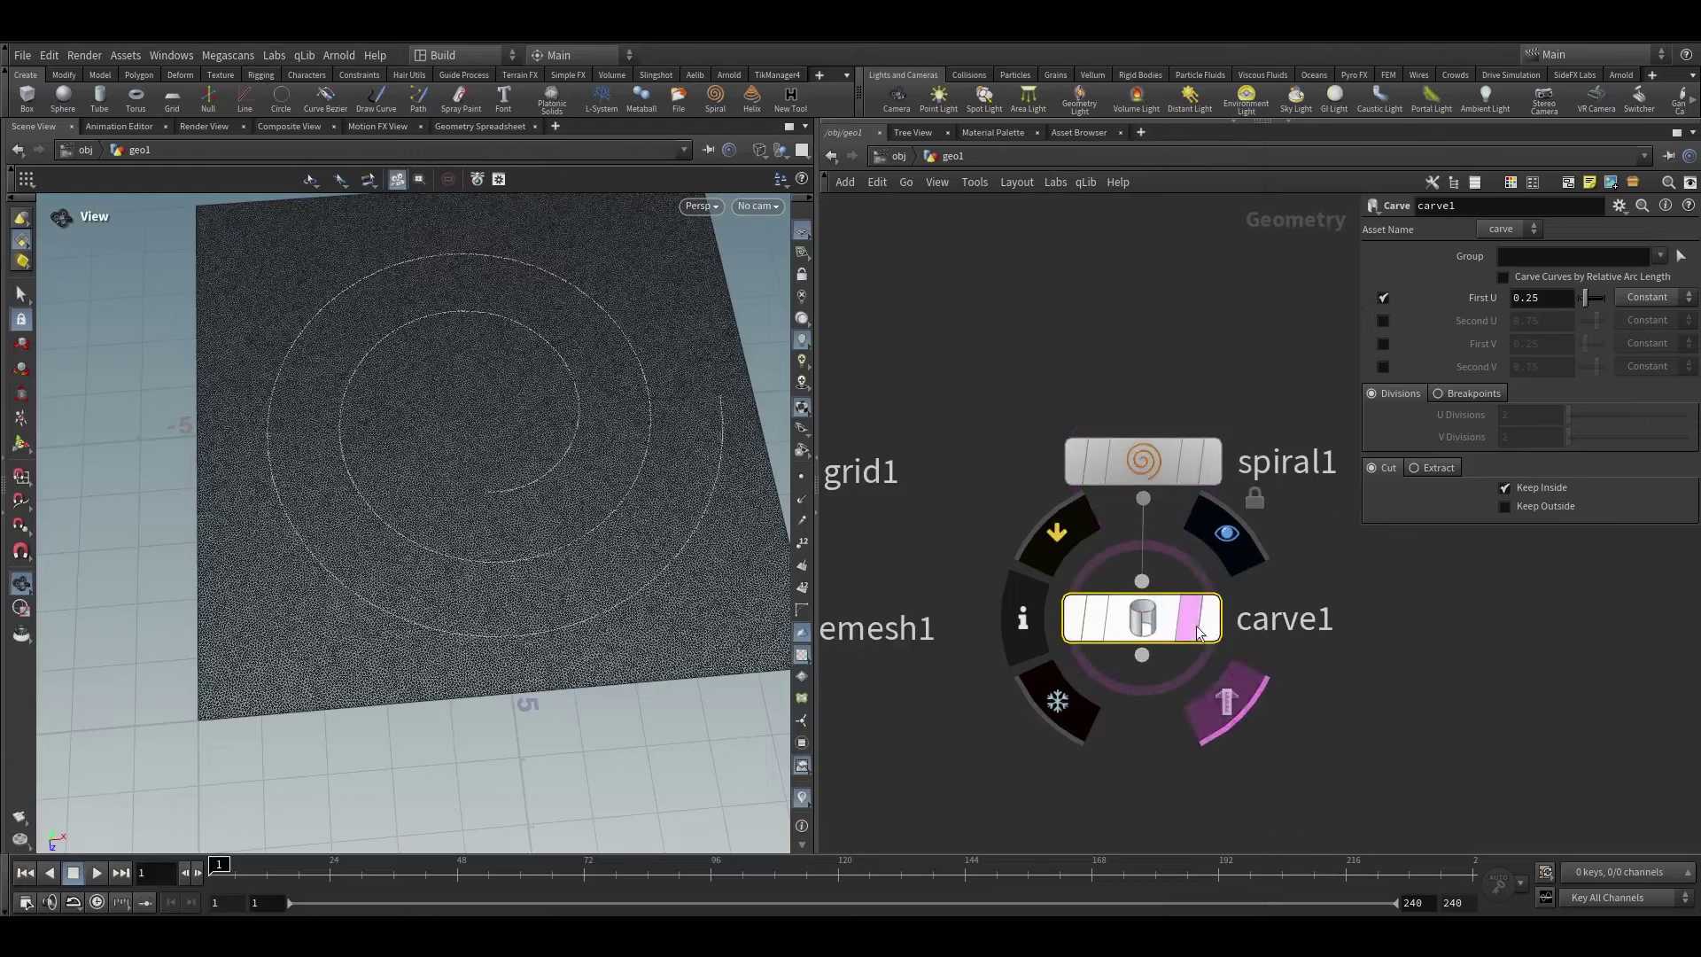
left_click(1198, 631)
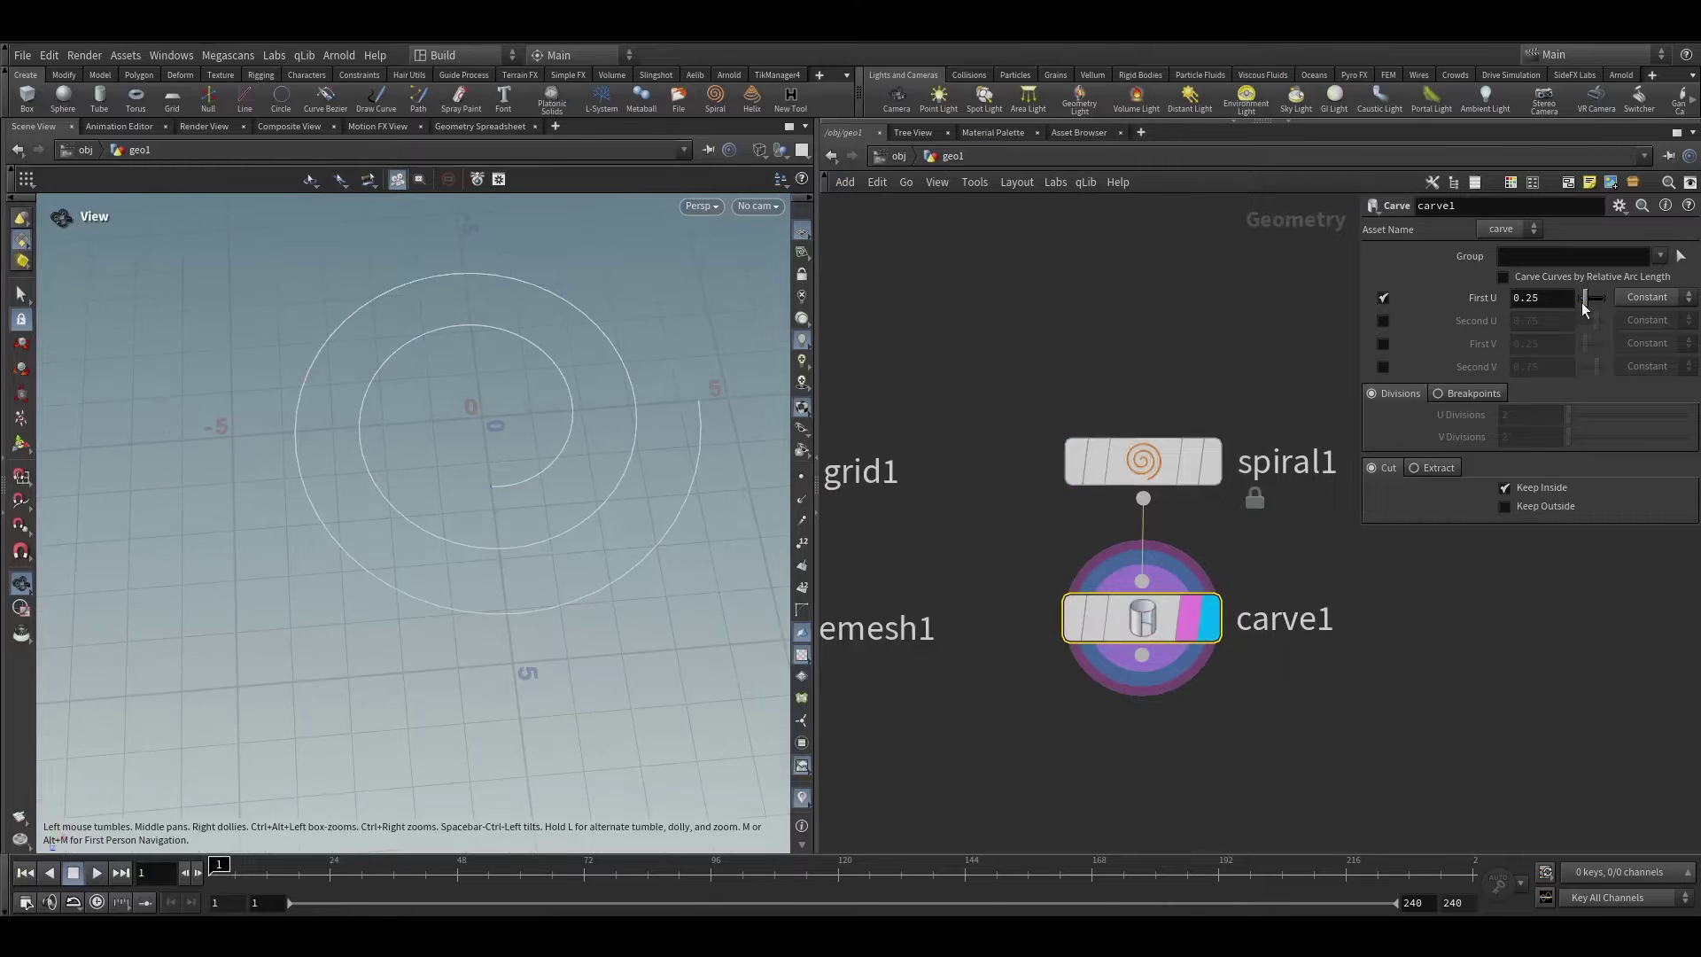
Set the Carve node's First U to 0 and disable it, and enable Second U with a value of 0
mouse_move(1585, 308)
left_mouse_down()
mouse_move(1614, 305)
mouse_move(1544, 310)
mouse_move(1592, 321)
mouse_move(1564, 322)
left_mouse_up()
left_click(1383, 298)
left_click(1383, 320)
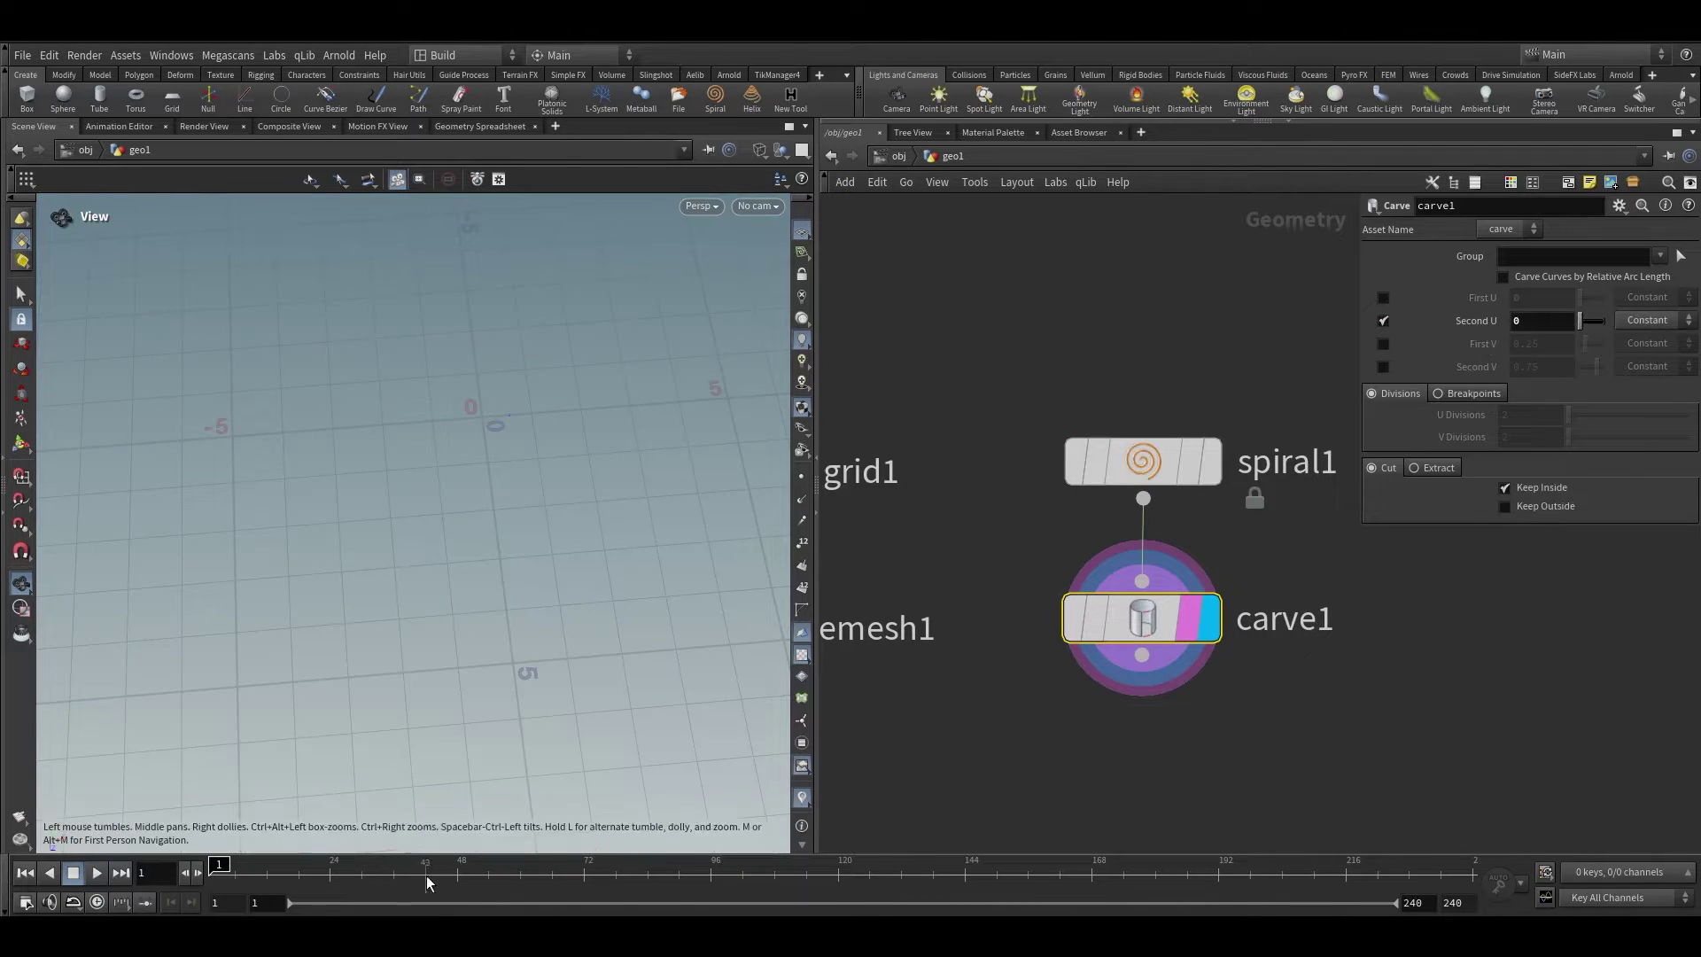
Animate the Carve node's Second U with keyframes of 0 at frame 40 and 1 at frame 72
left_click_drag(427, 881, 415, 872)
left_click(1539, 321, "alt")
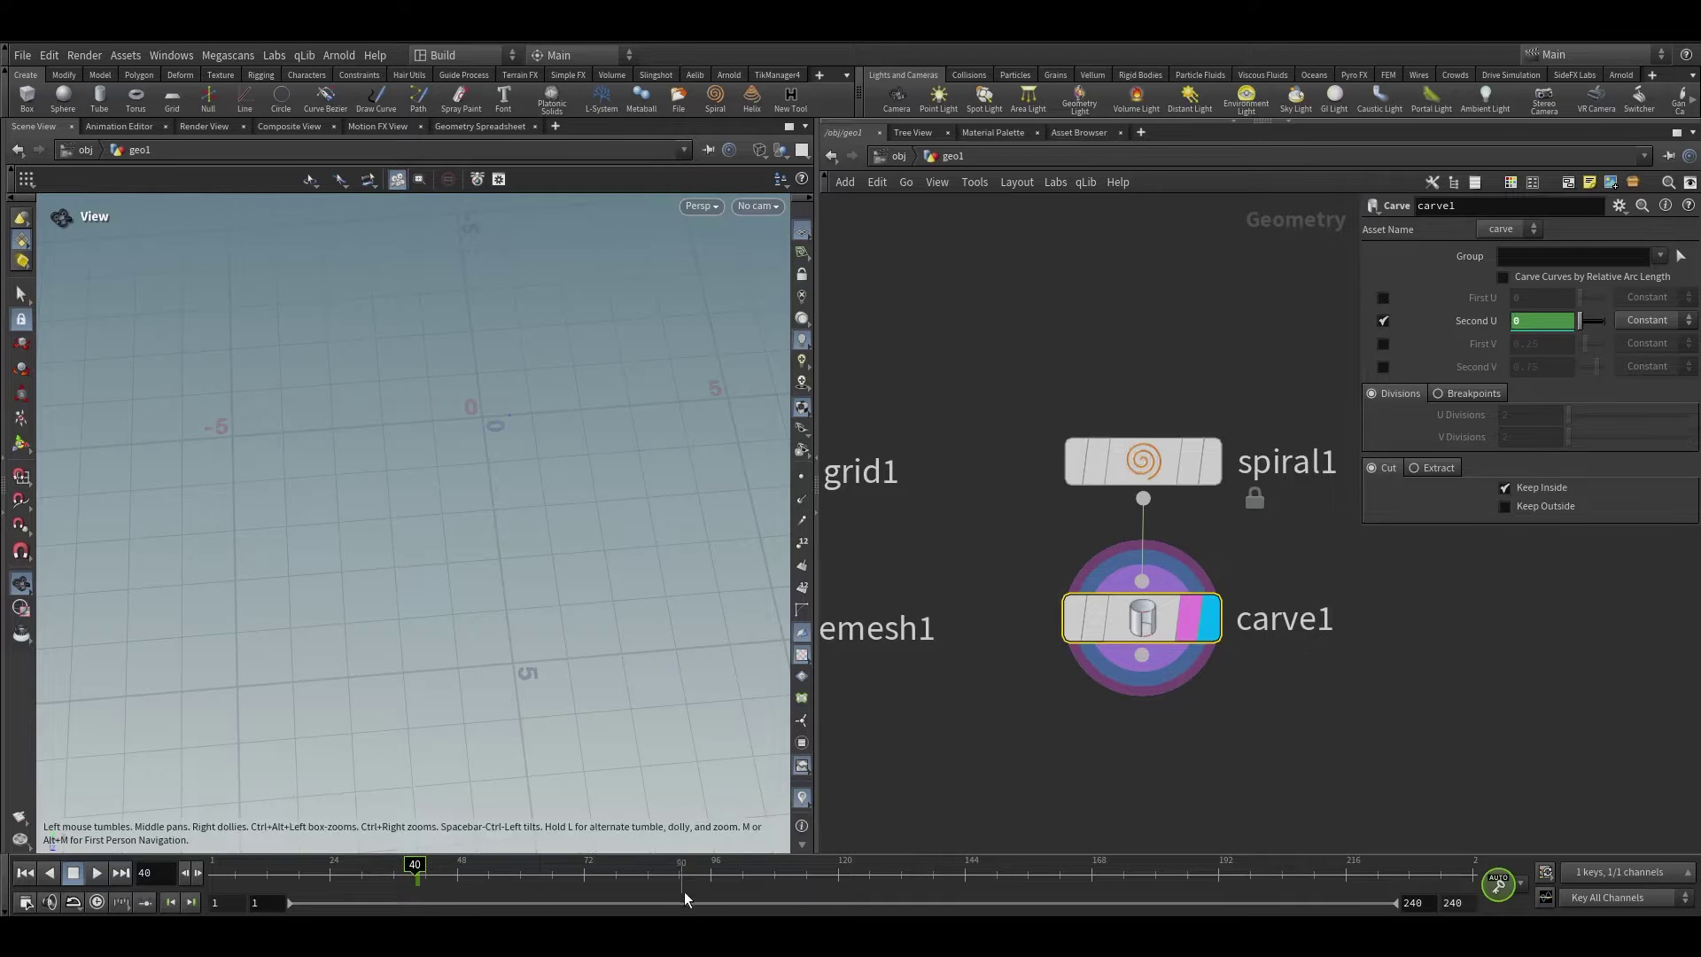
left_click(587, 879)
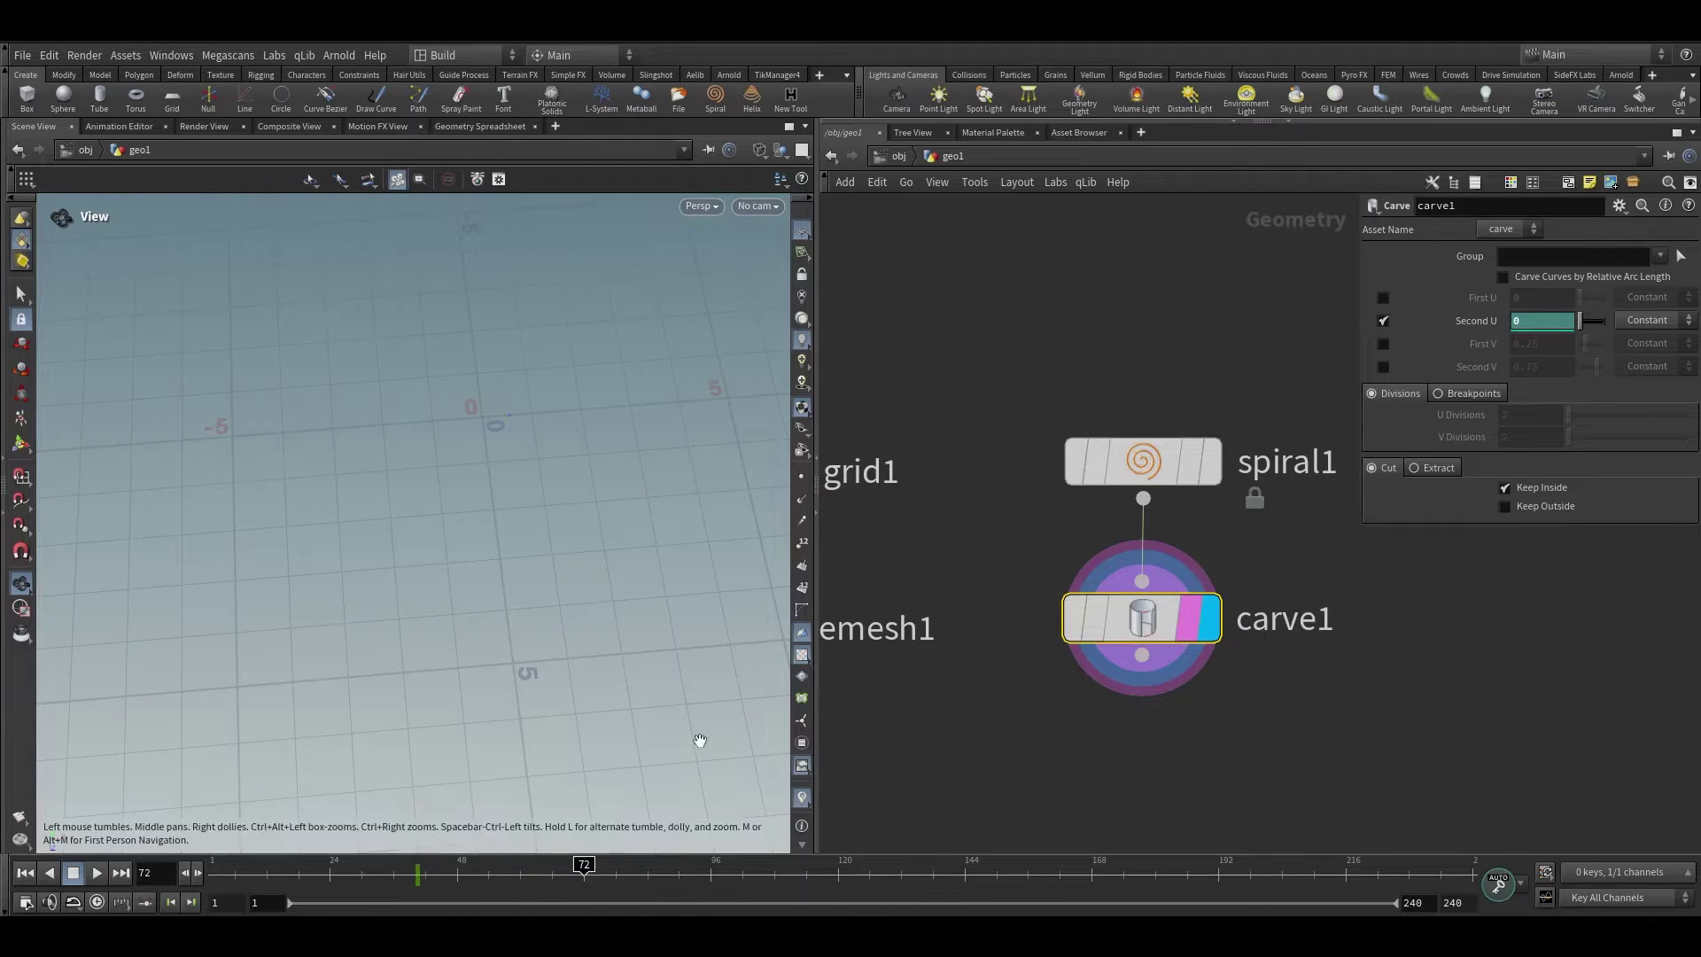
left_click_drag(1586, 330, 1665, 319)
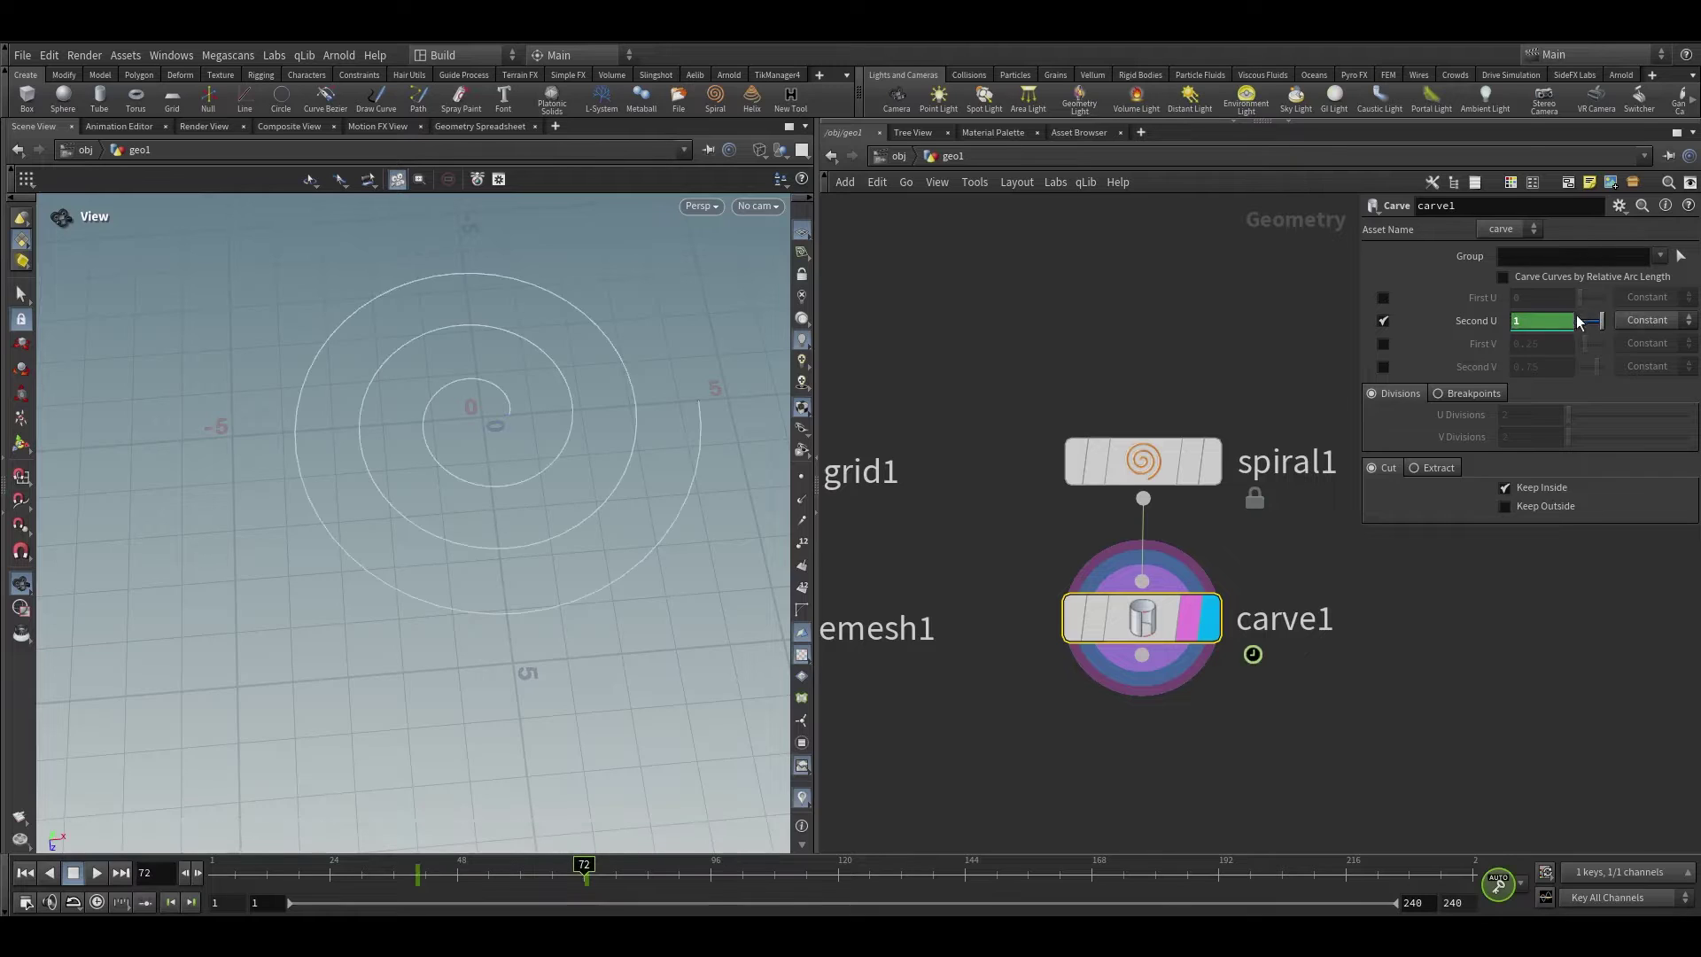
Set both the global end frame and the playback end frame to 100
double_click(1412, 902)
key("Return")
double_click(1448, 901)
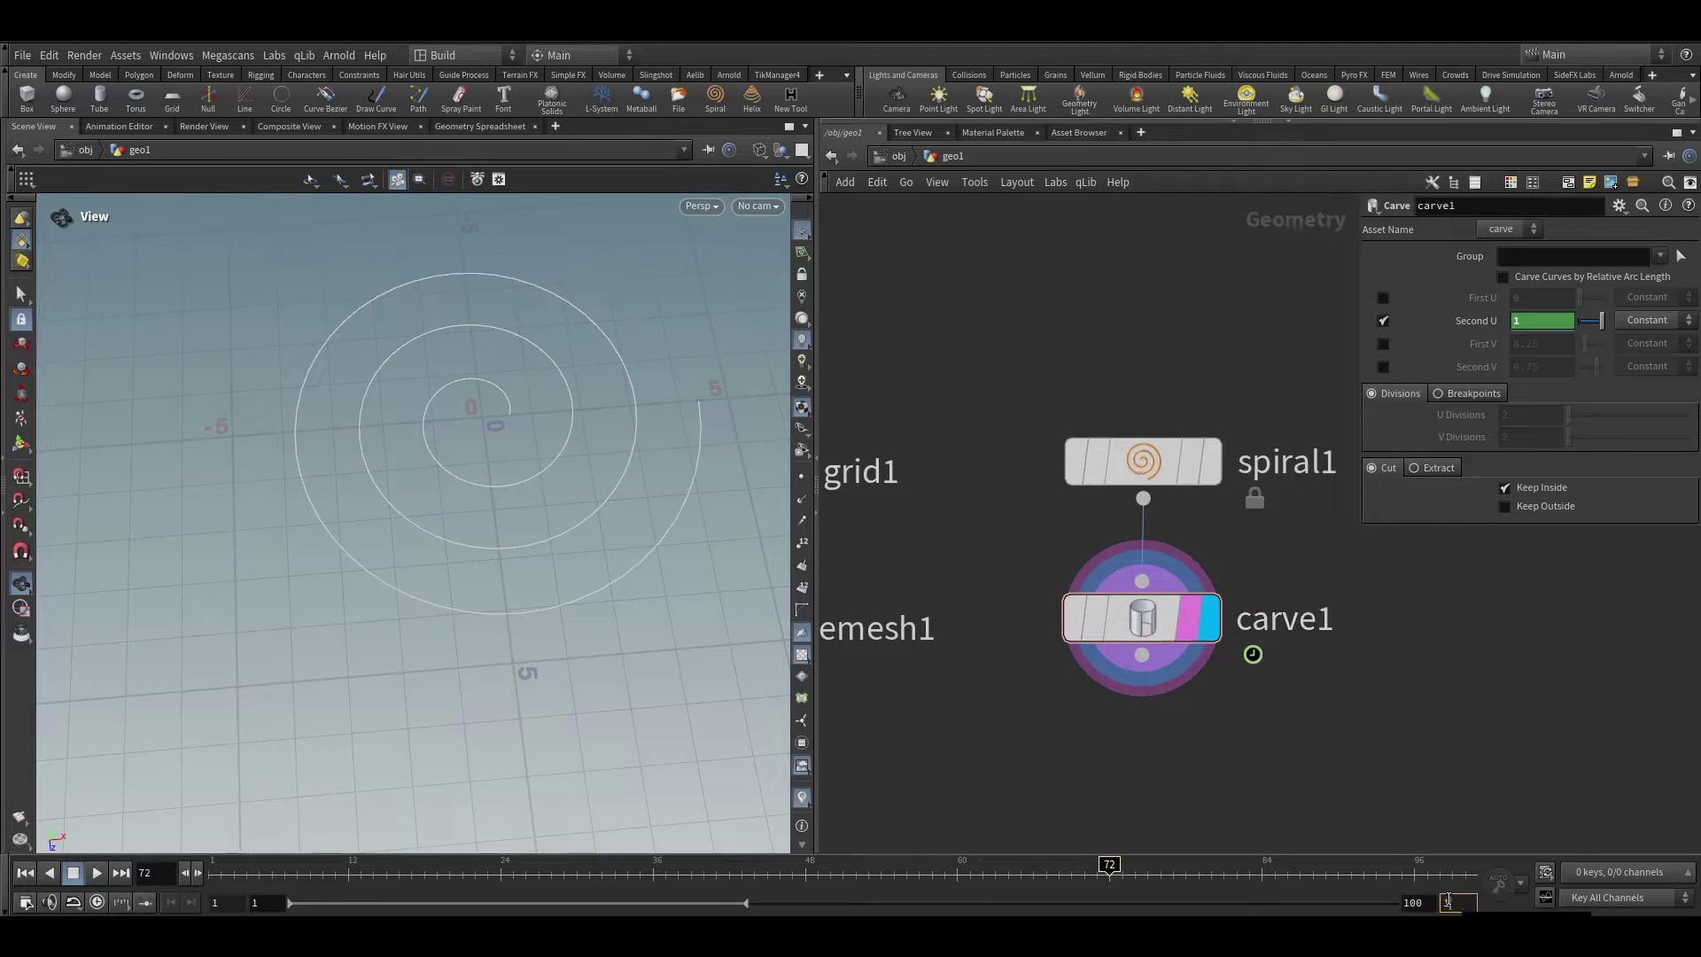
key("Return")
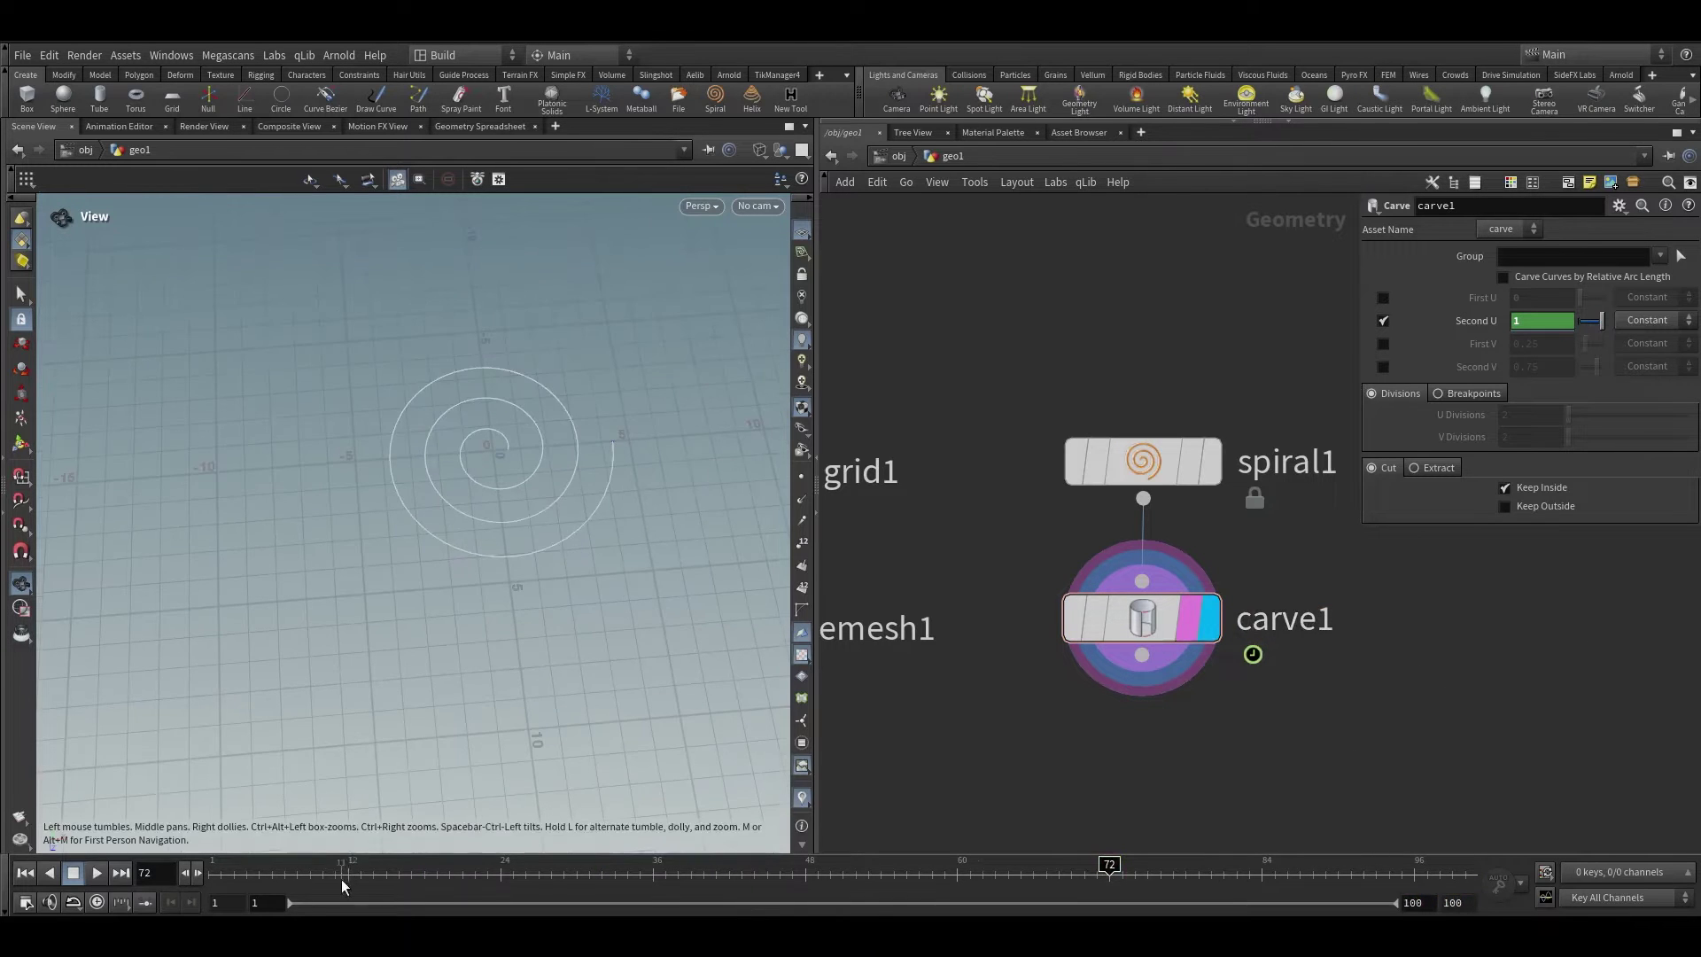
Add a PolyWire node to the output of carve1, display it, and align it below the Carve node
mouse_move(342, 876)
left_mouse_down()
mouse_move(980, 873)
mouse_move(1197, 891)
mouse_move(638, 873)
mouse_move(1173, 873)
left_mouse_up()
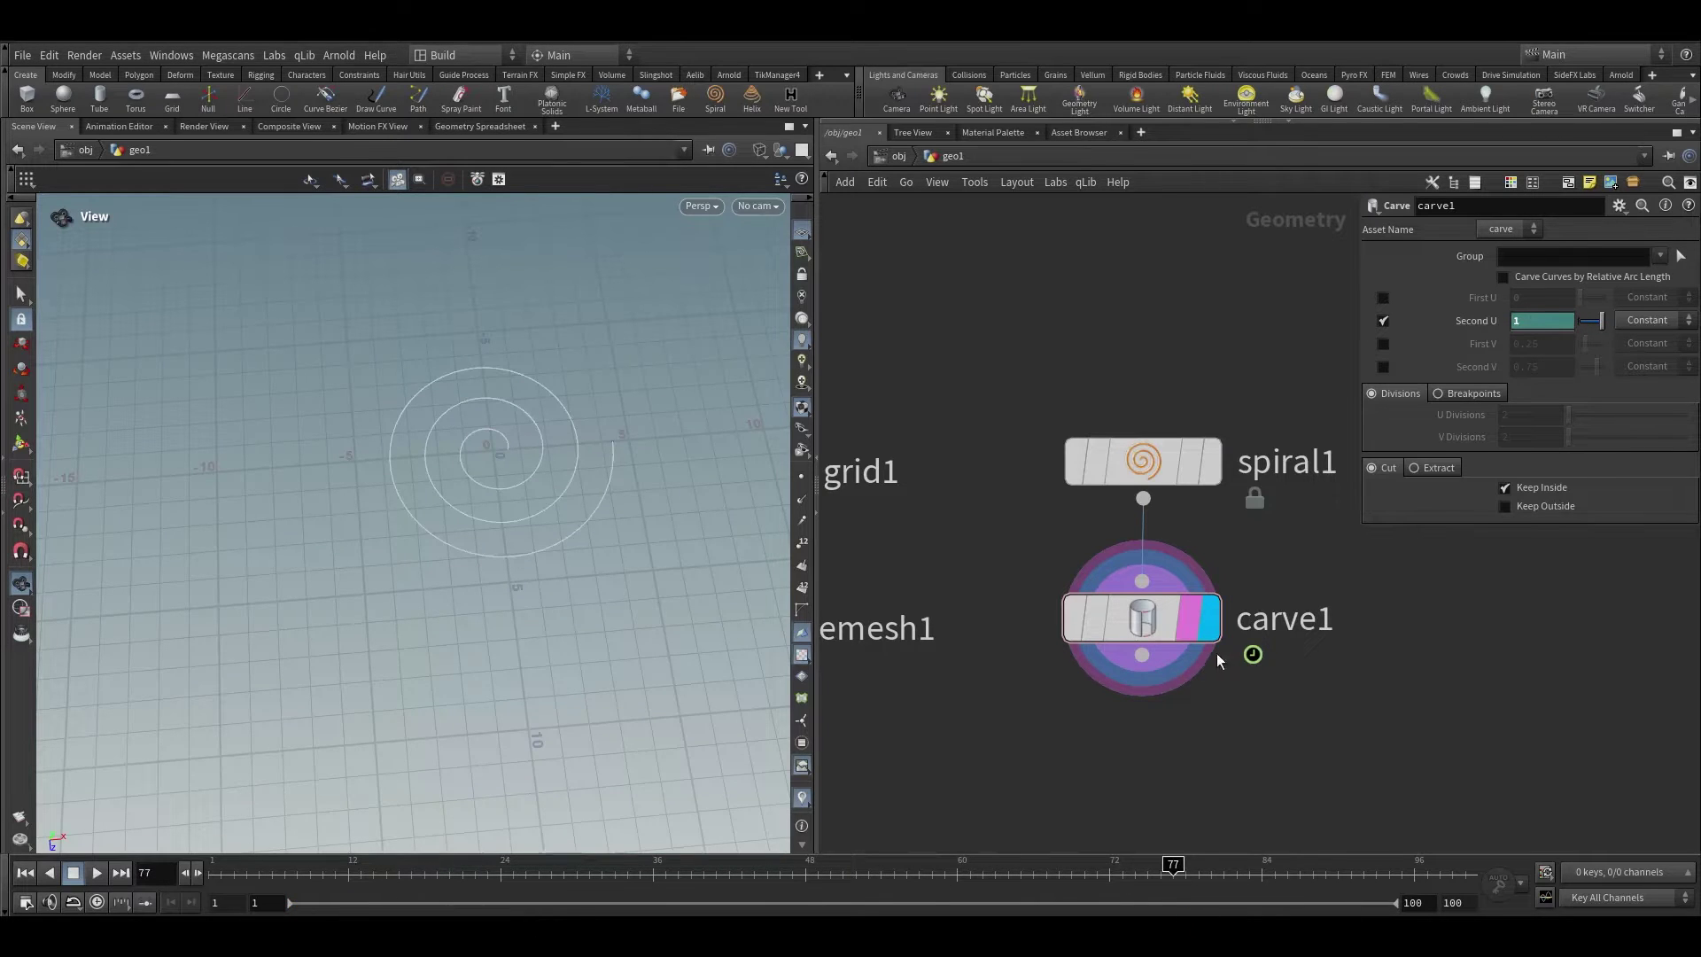
middle_click_drag(1219, 653, 1236, 555)
left_click(1162, 574)
left_click(1164, 693)
type("polyw")
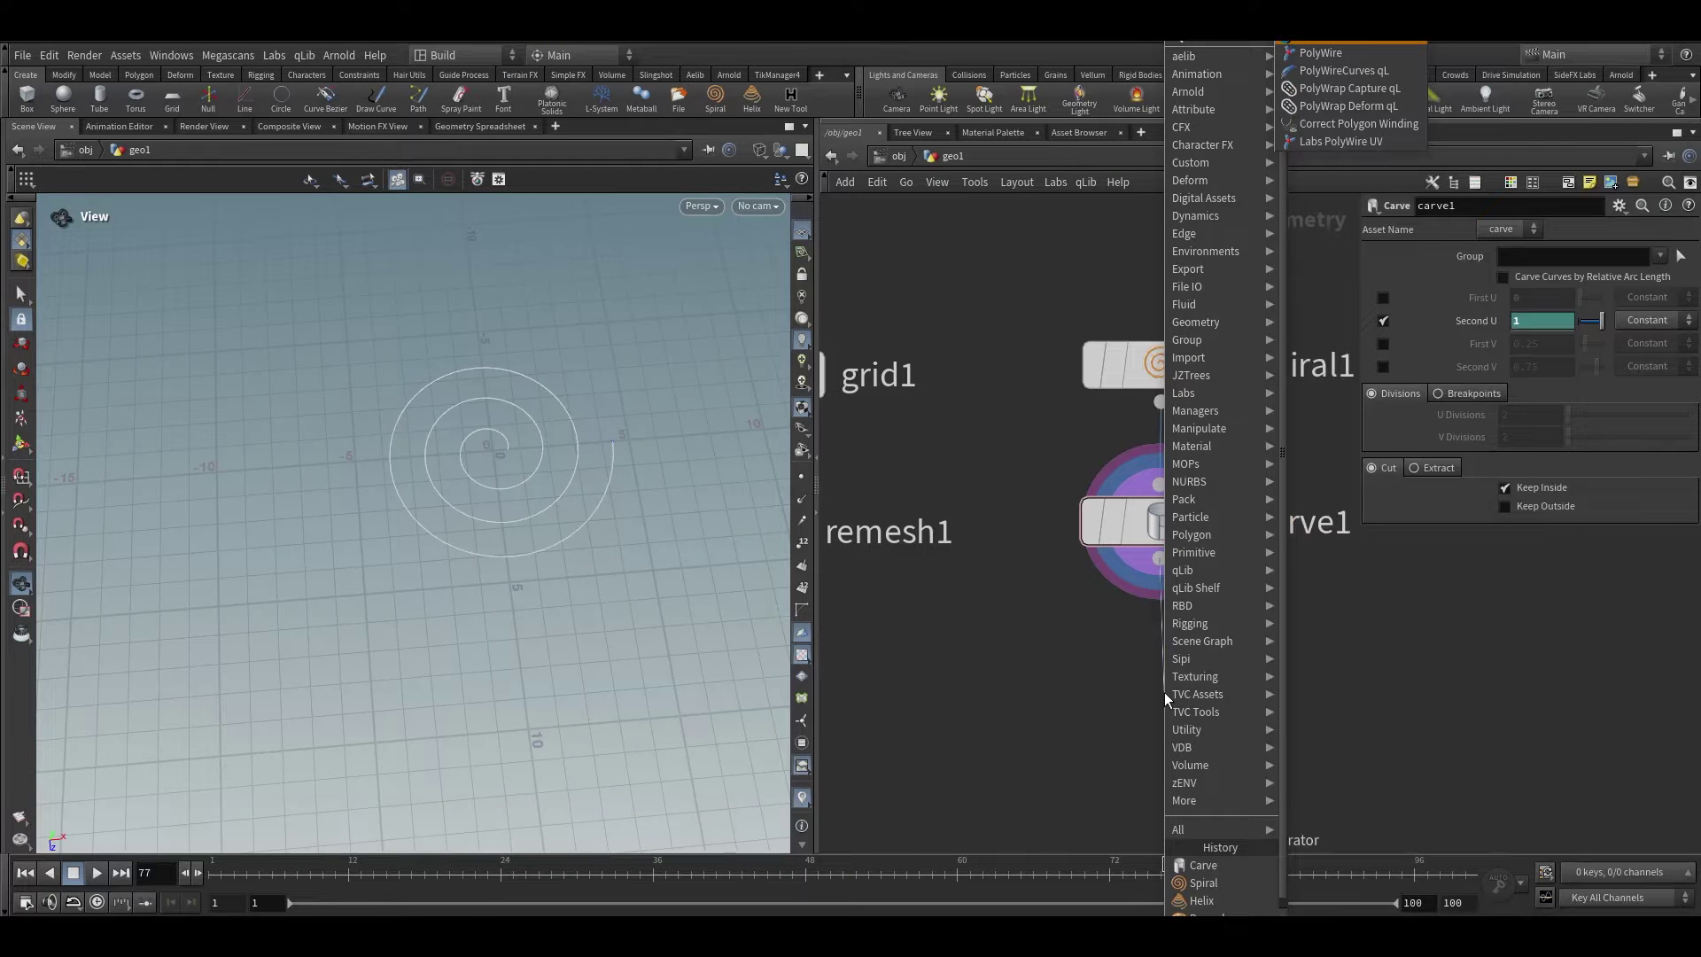
key("Return")
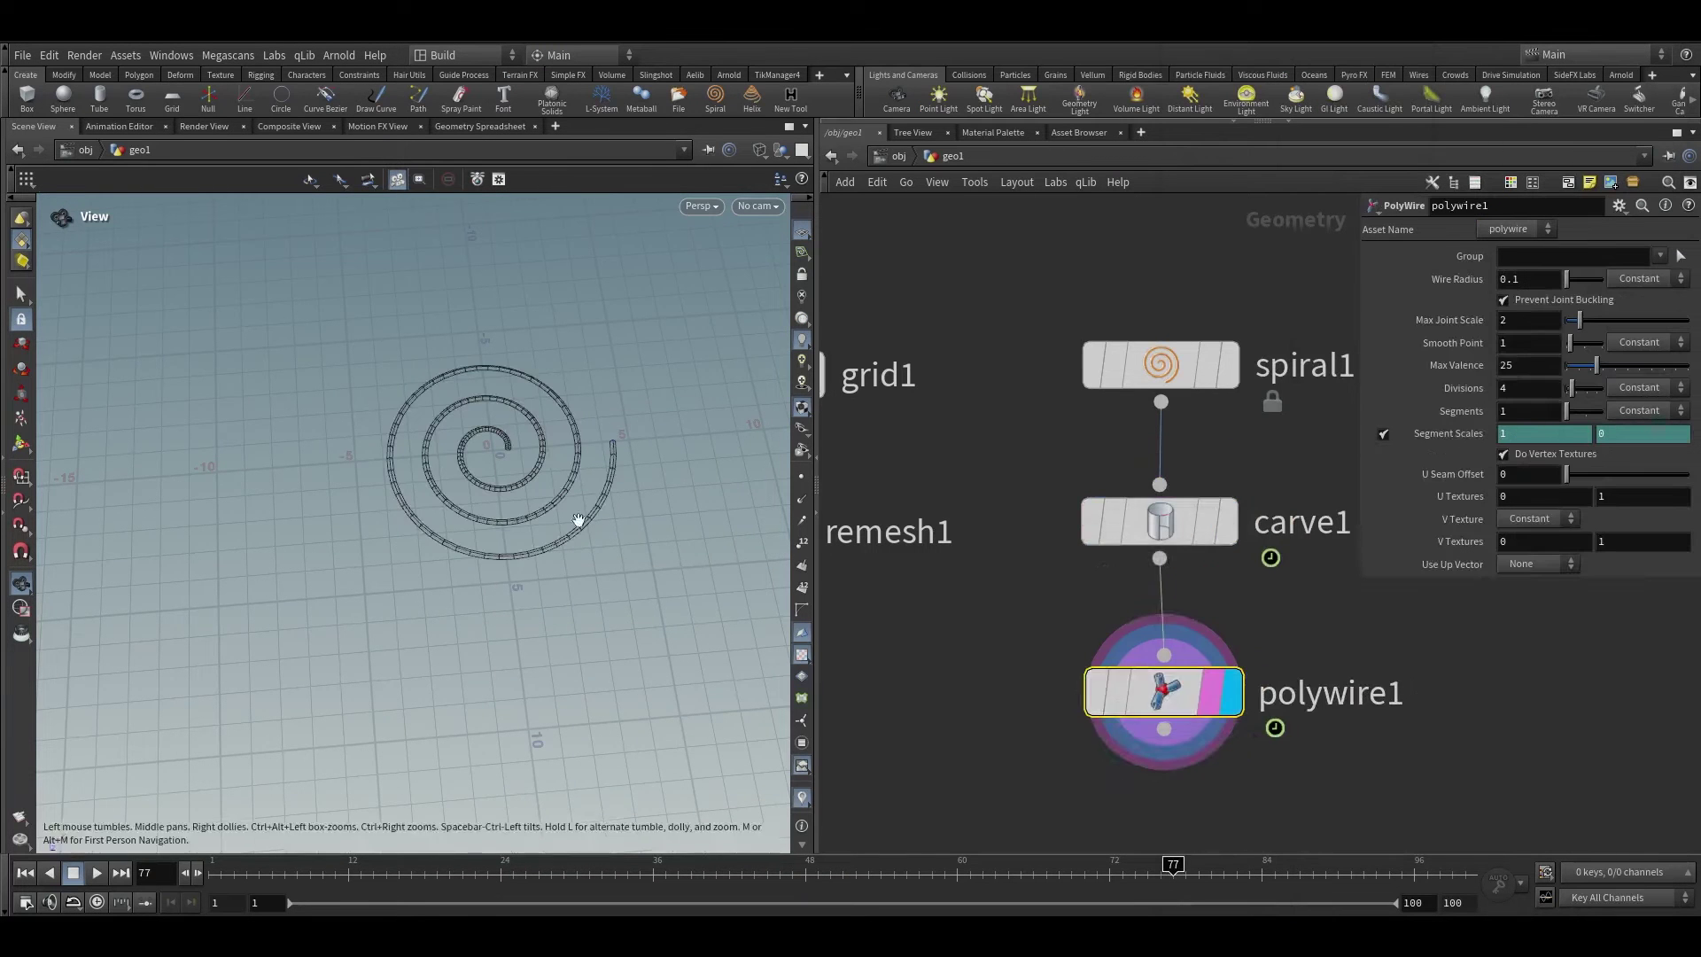
scroll(592, 466, "up", 5)
left_click_drag(1231, 702, 1228, 747)
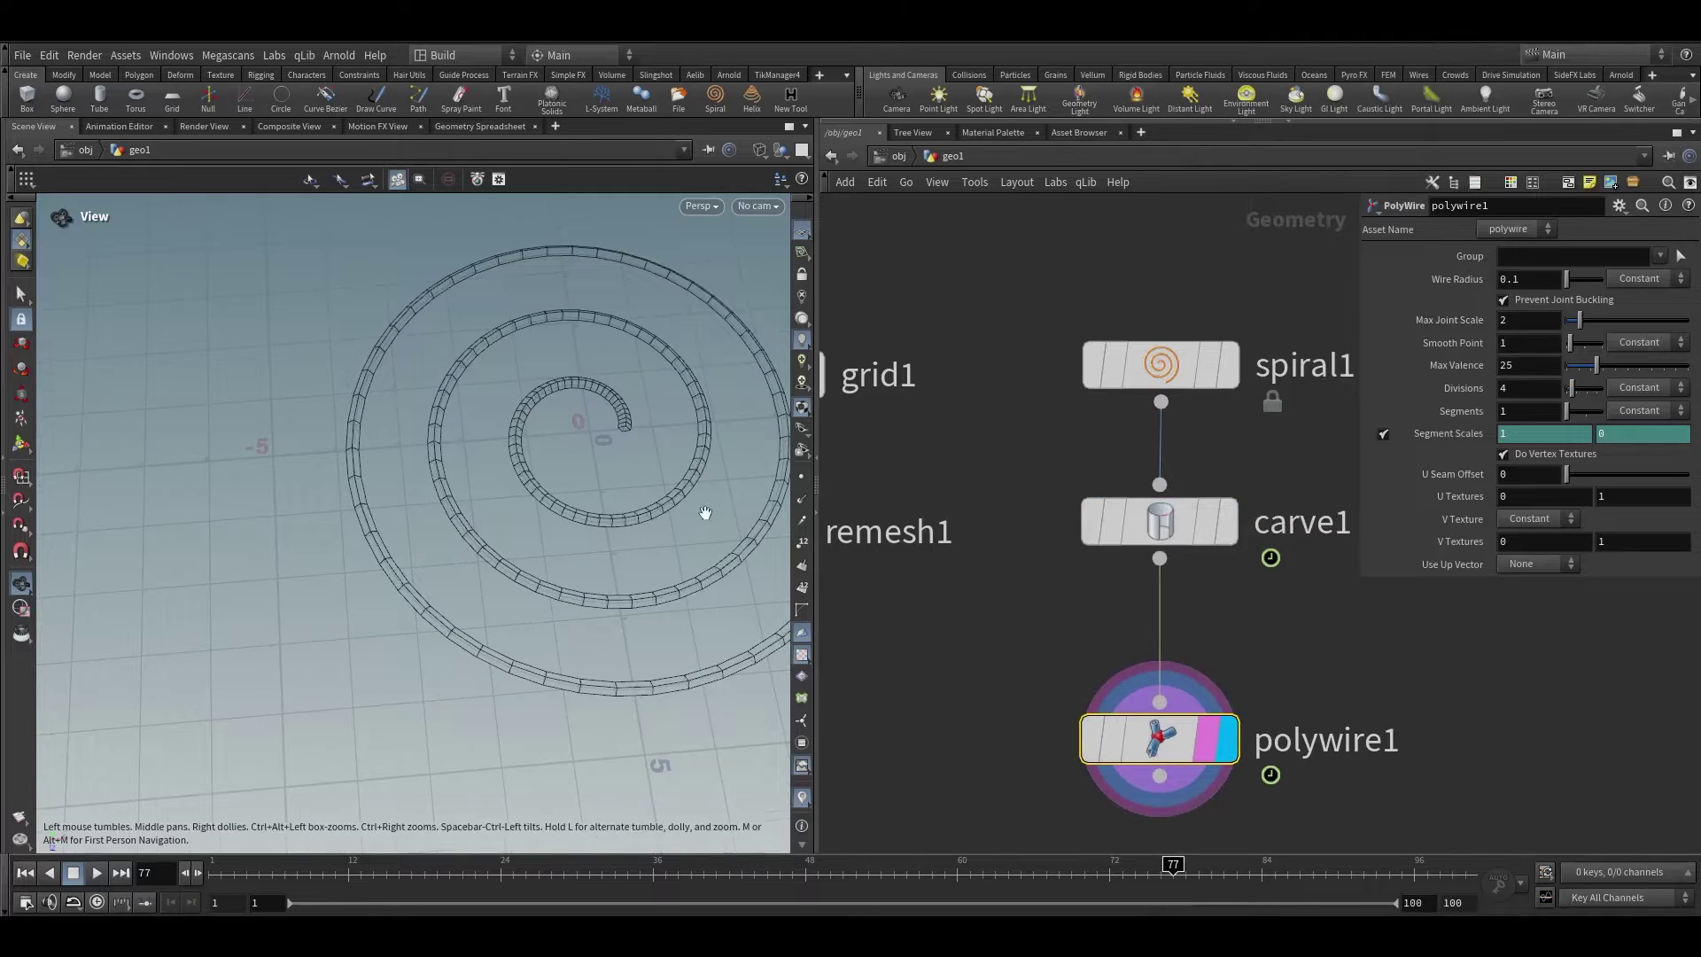
Set the PolyWire's Divisions to 9 and switch the viewport to shaded display to inspect the tube
scroll(703, 513, "up", 2)
left_click_drag(1586, 392, 1601, 394)
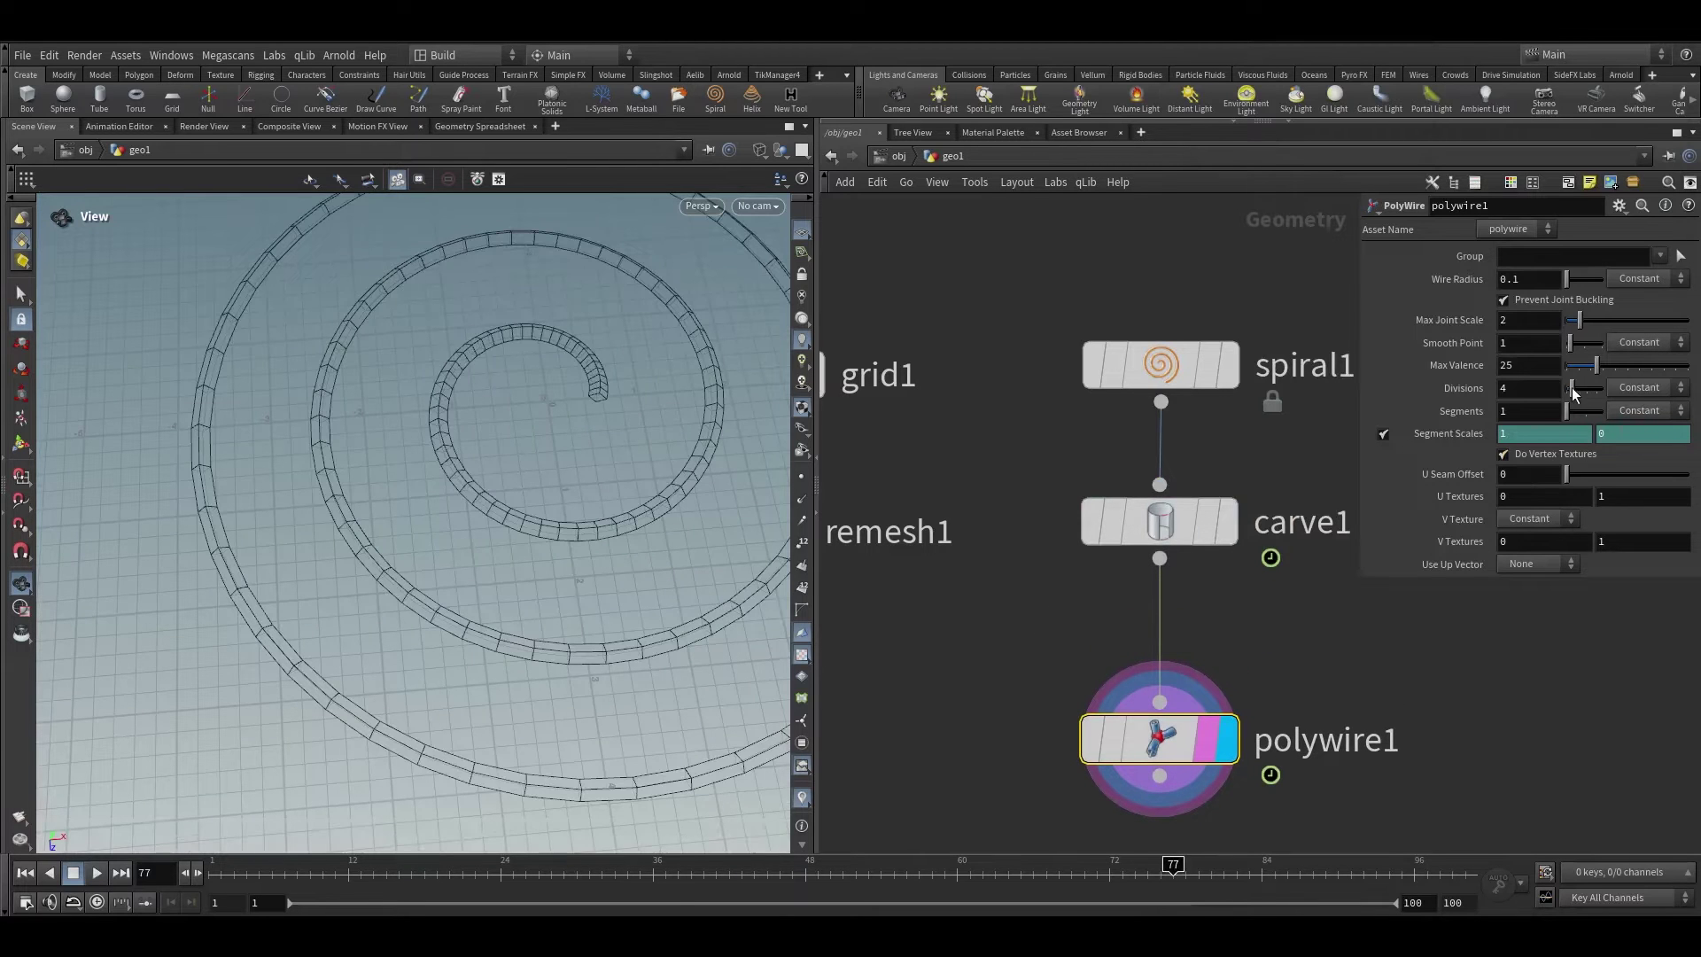
key("shift+w")
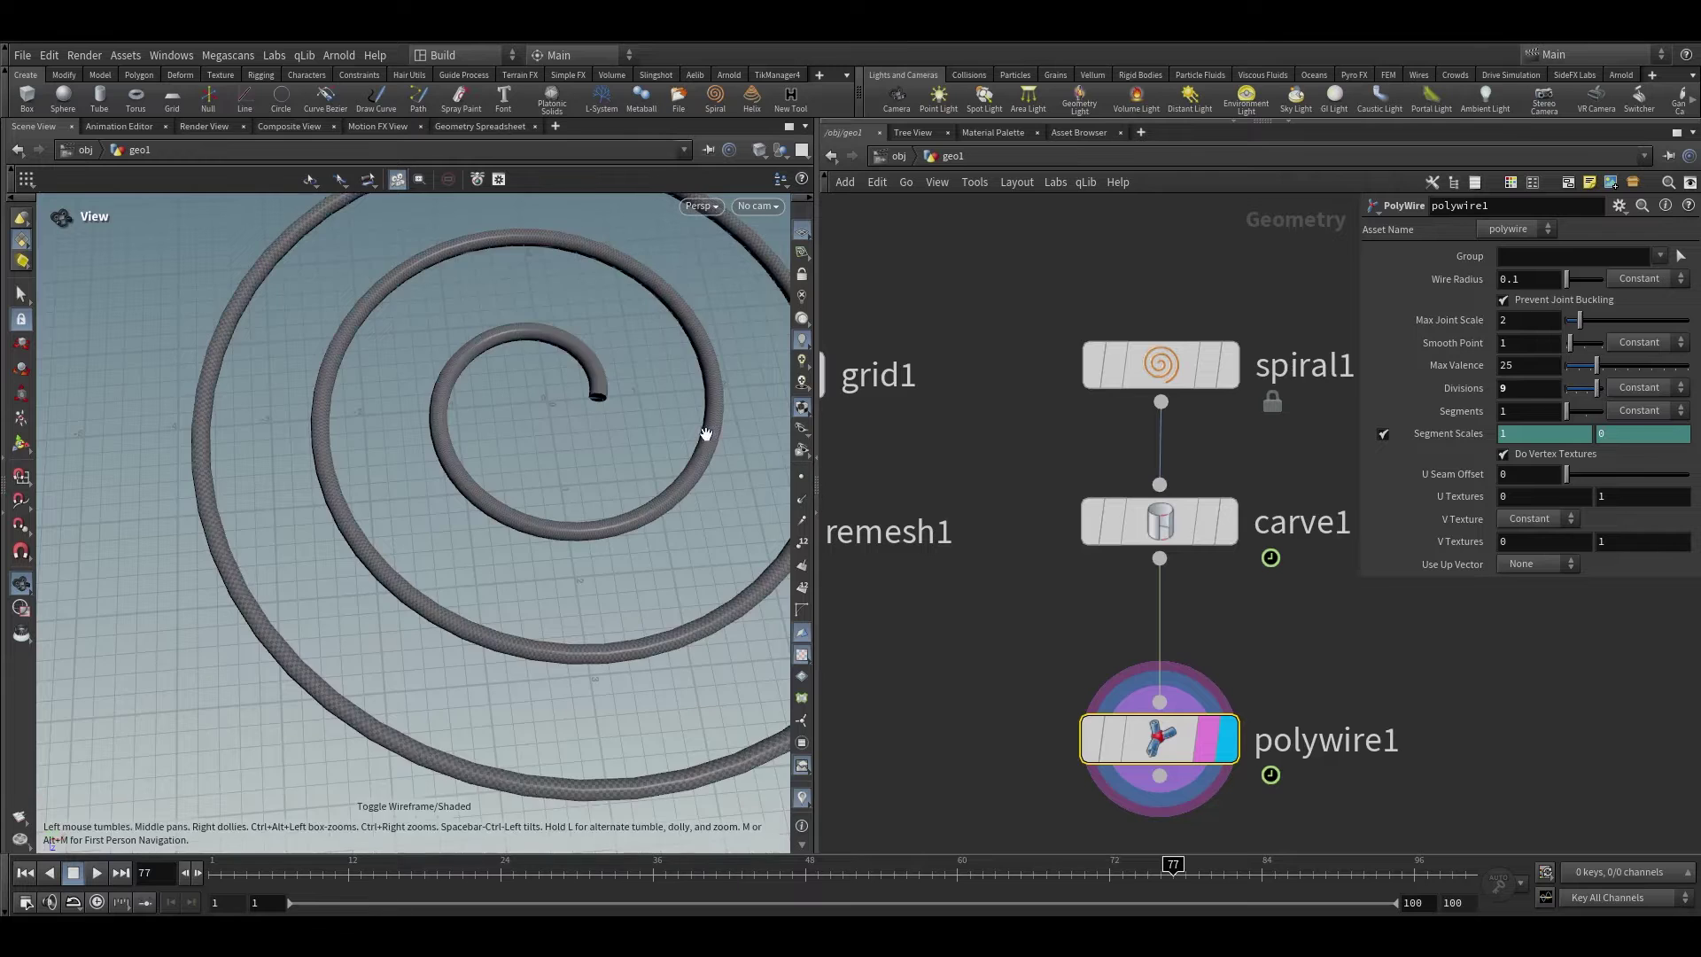
mouse_move(664, 470)
left_mouse_down()
mouse_move(541, 550)
mouse_move(567, 496)
mouse_move(532, 443)
mouse_move(620, 531)
left_mouse_up()
key("h")
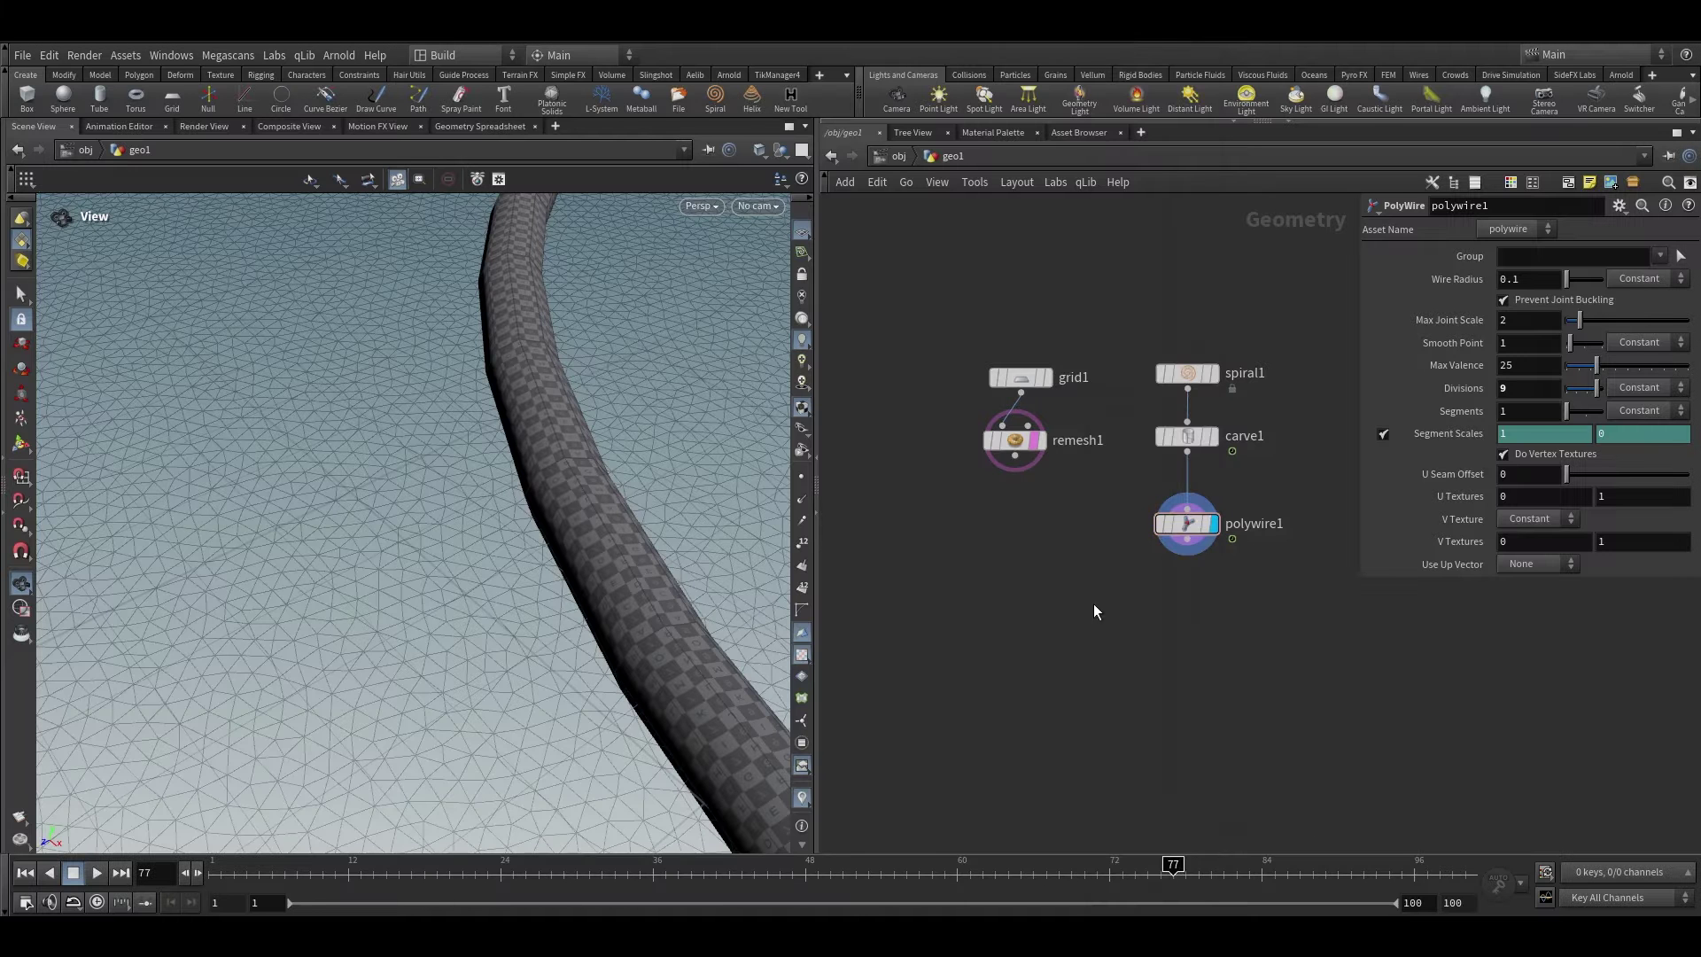
Add a Group node below remesh1, connected to its output, and display the grouped grid
key("Tab")
type("gr")
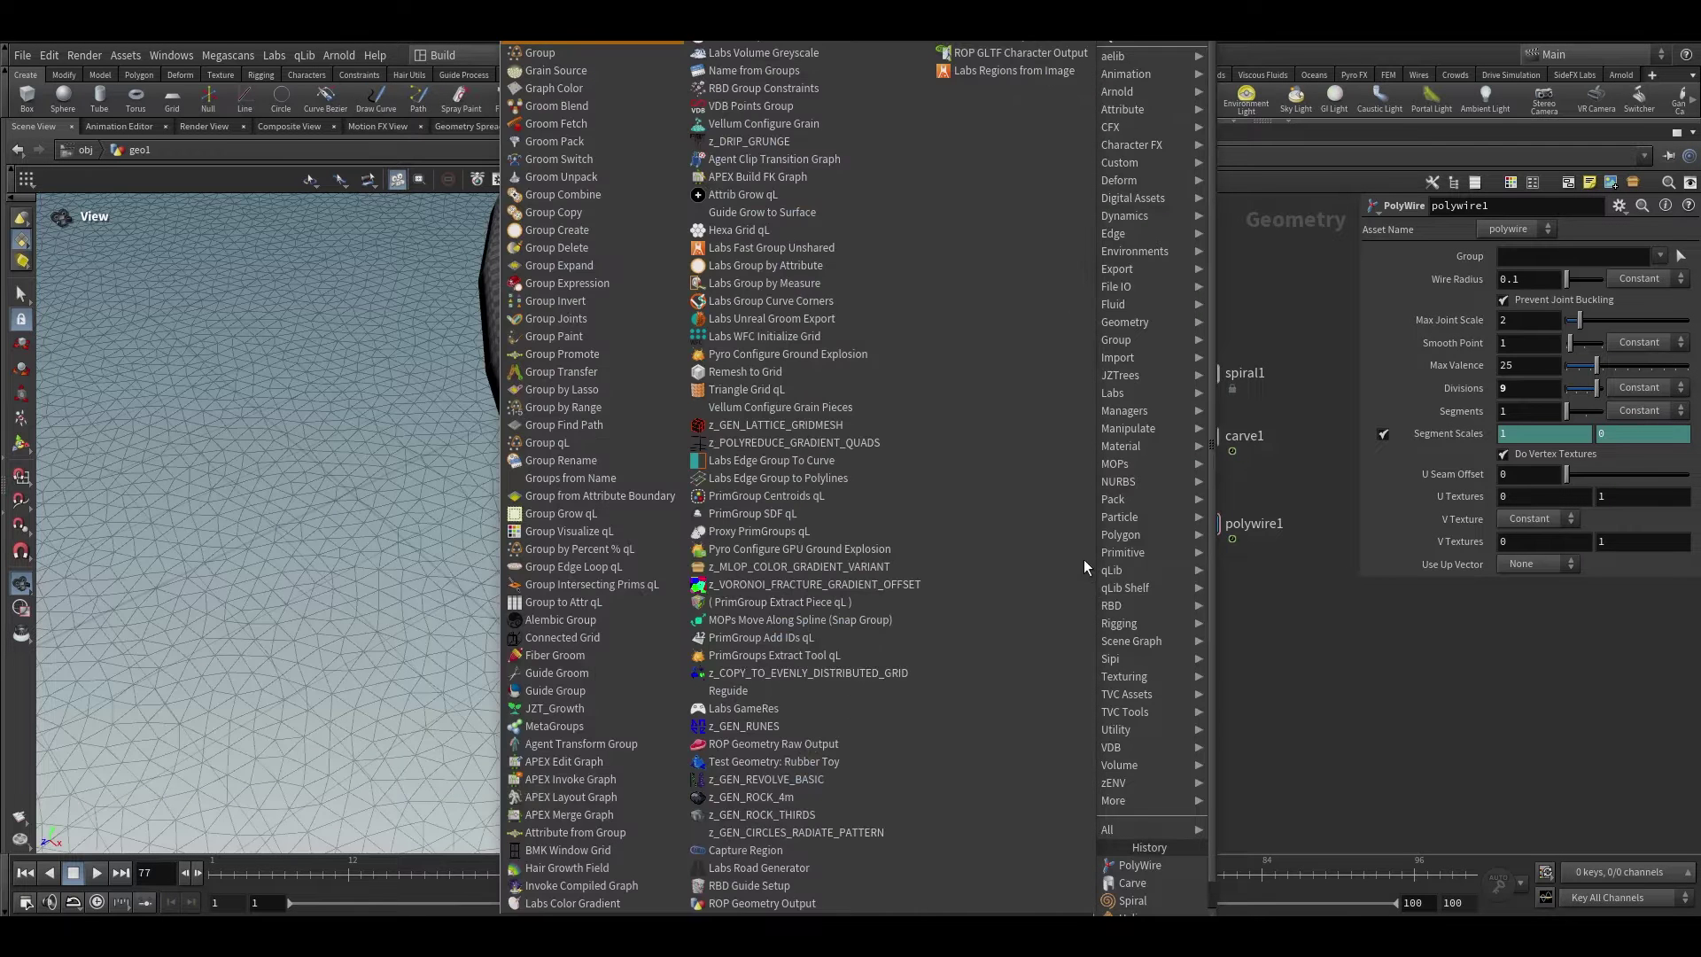
left_click(539, 52)
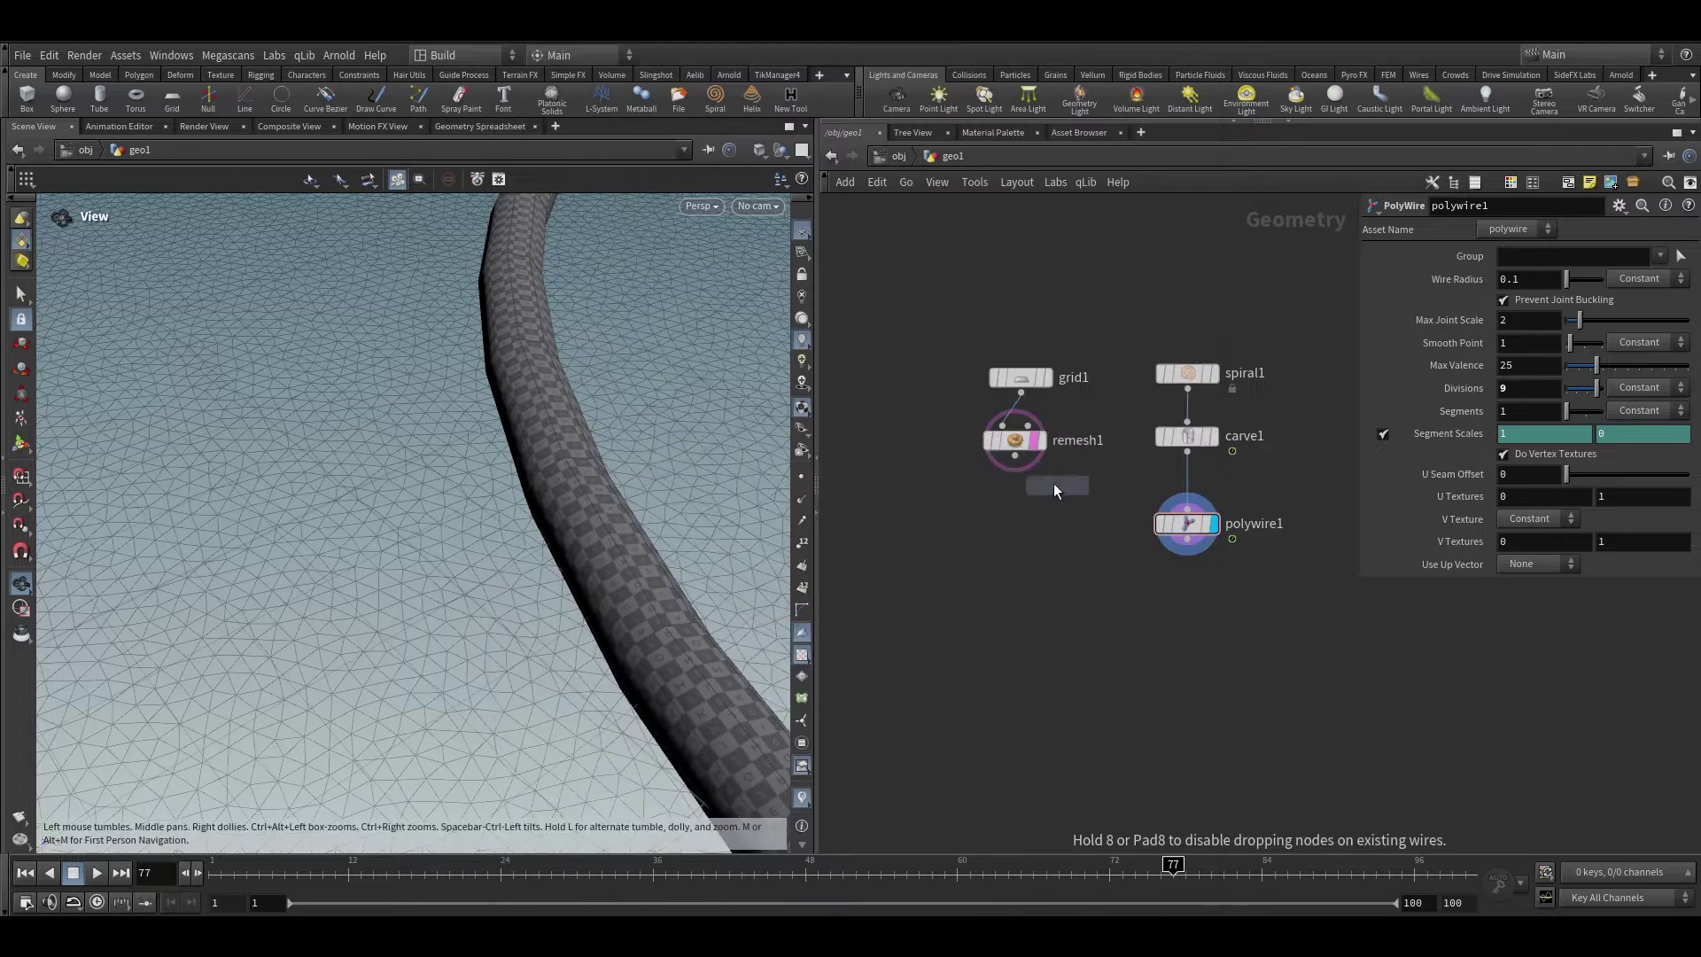
left_click(1039, 512)
left_click_drag(1040, 512, 1040, 599)
left_click(1037, 595)
scroll(265, 638, "down", 5)
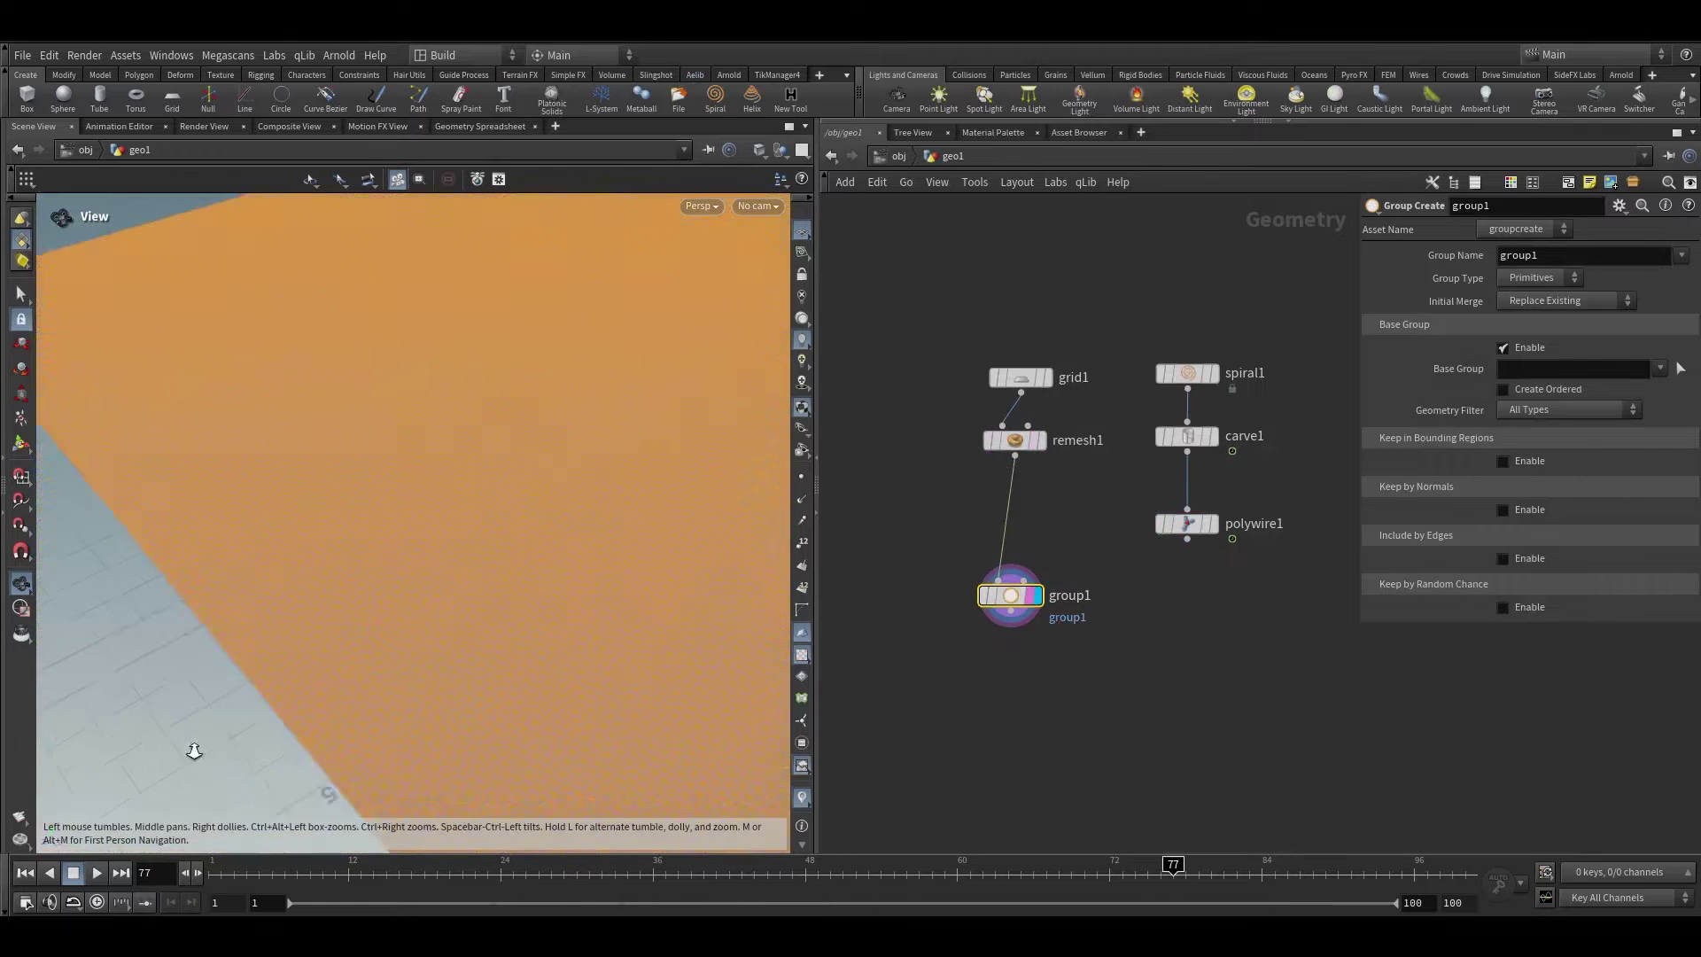
key("g")
left_click_drag(380, 505, 505, 608)
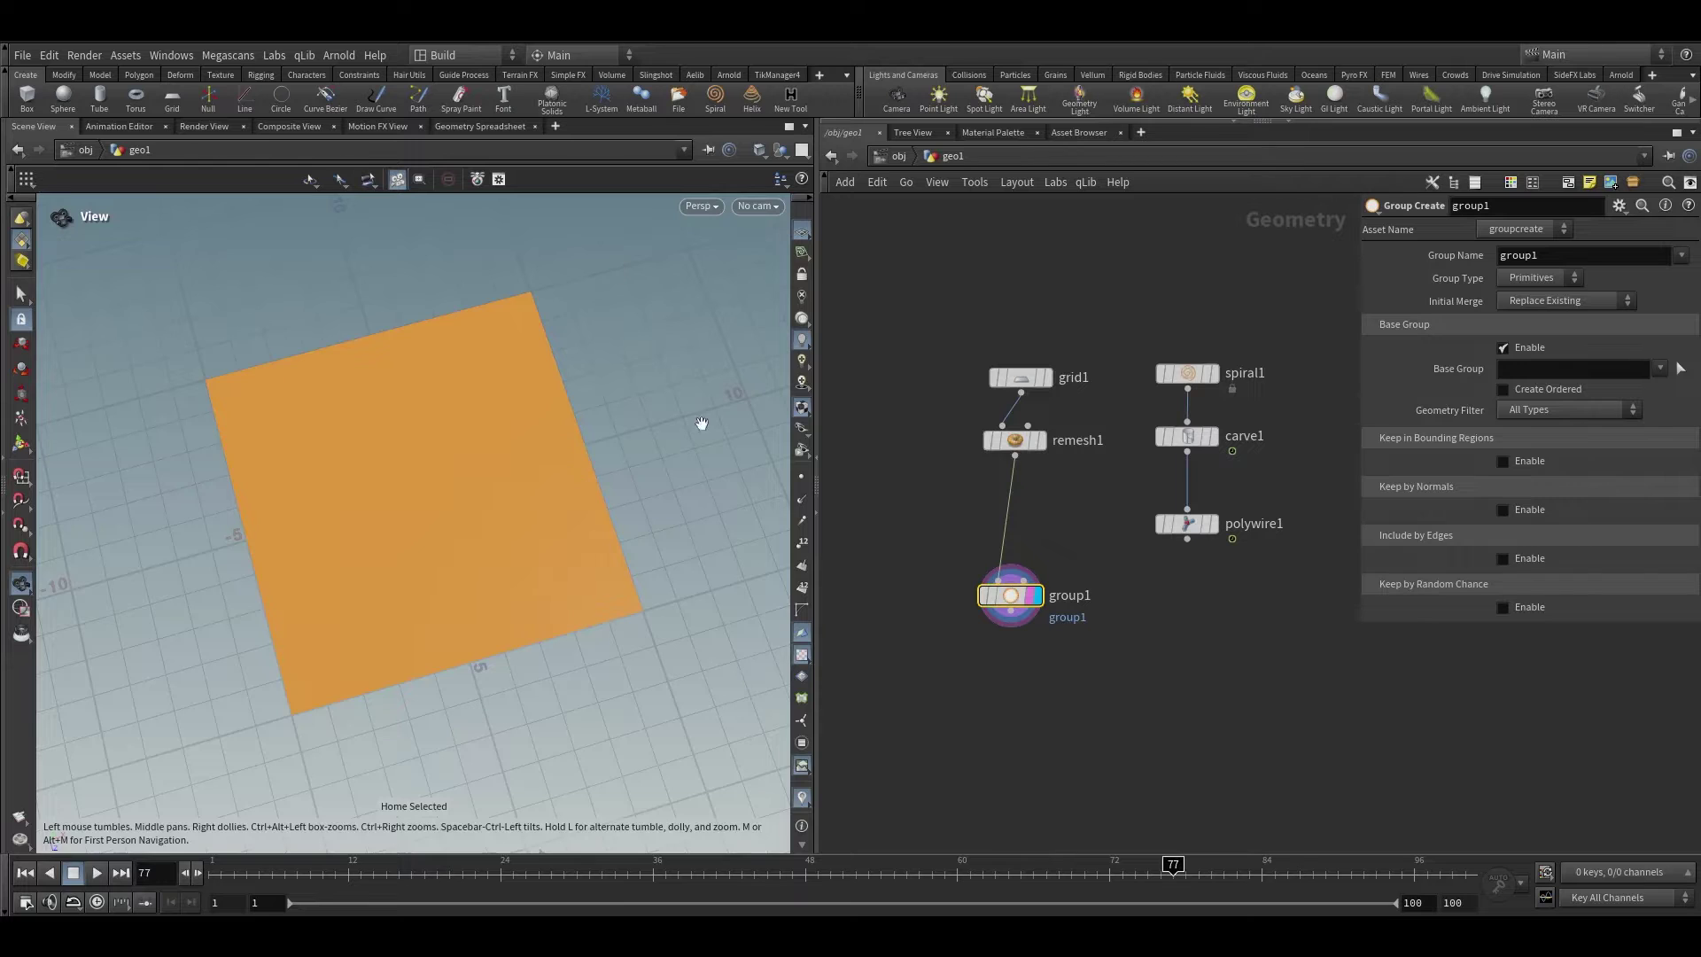
left_click_drag(701, 424, 489, 502)
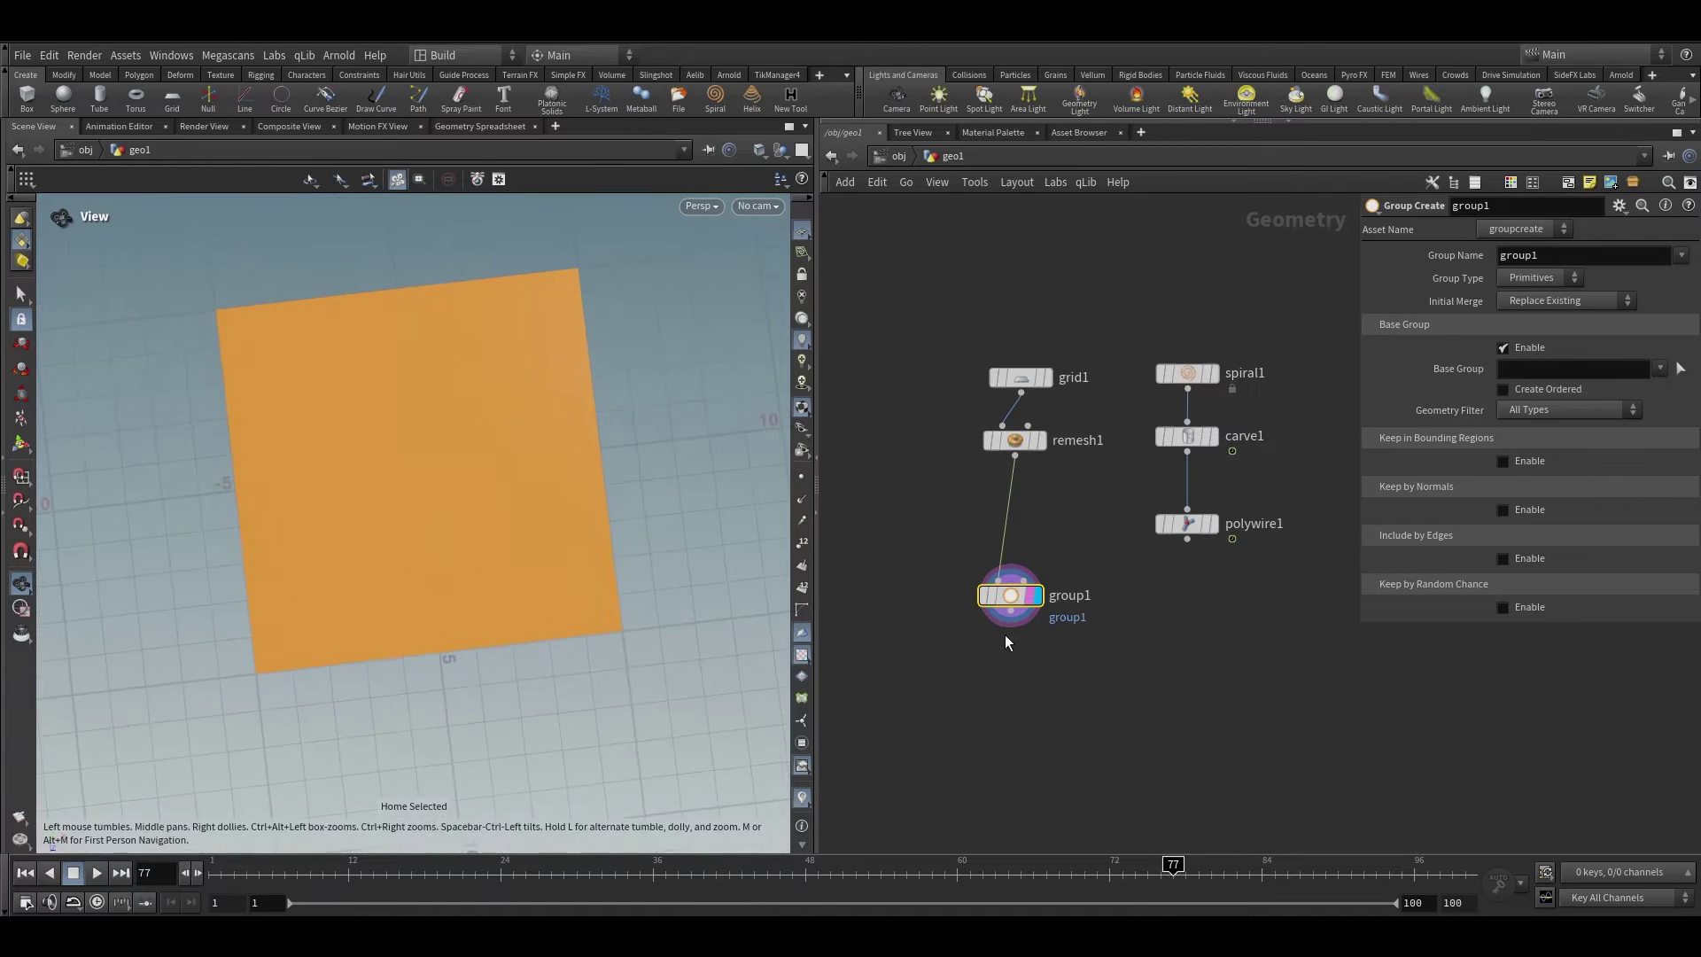
scroll(1007, 642, "up", 3)
Name the group pinPTS and set its Group Type to Points
left_click_drag(1525, 255, 1385, 257)
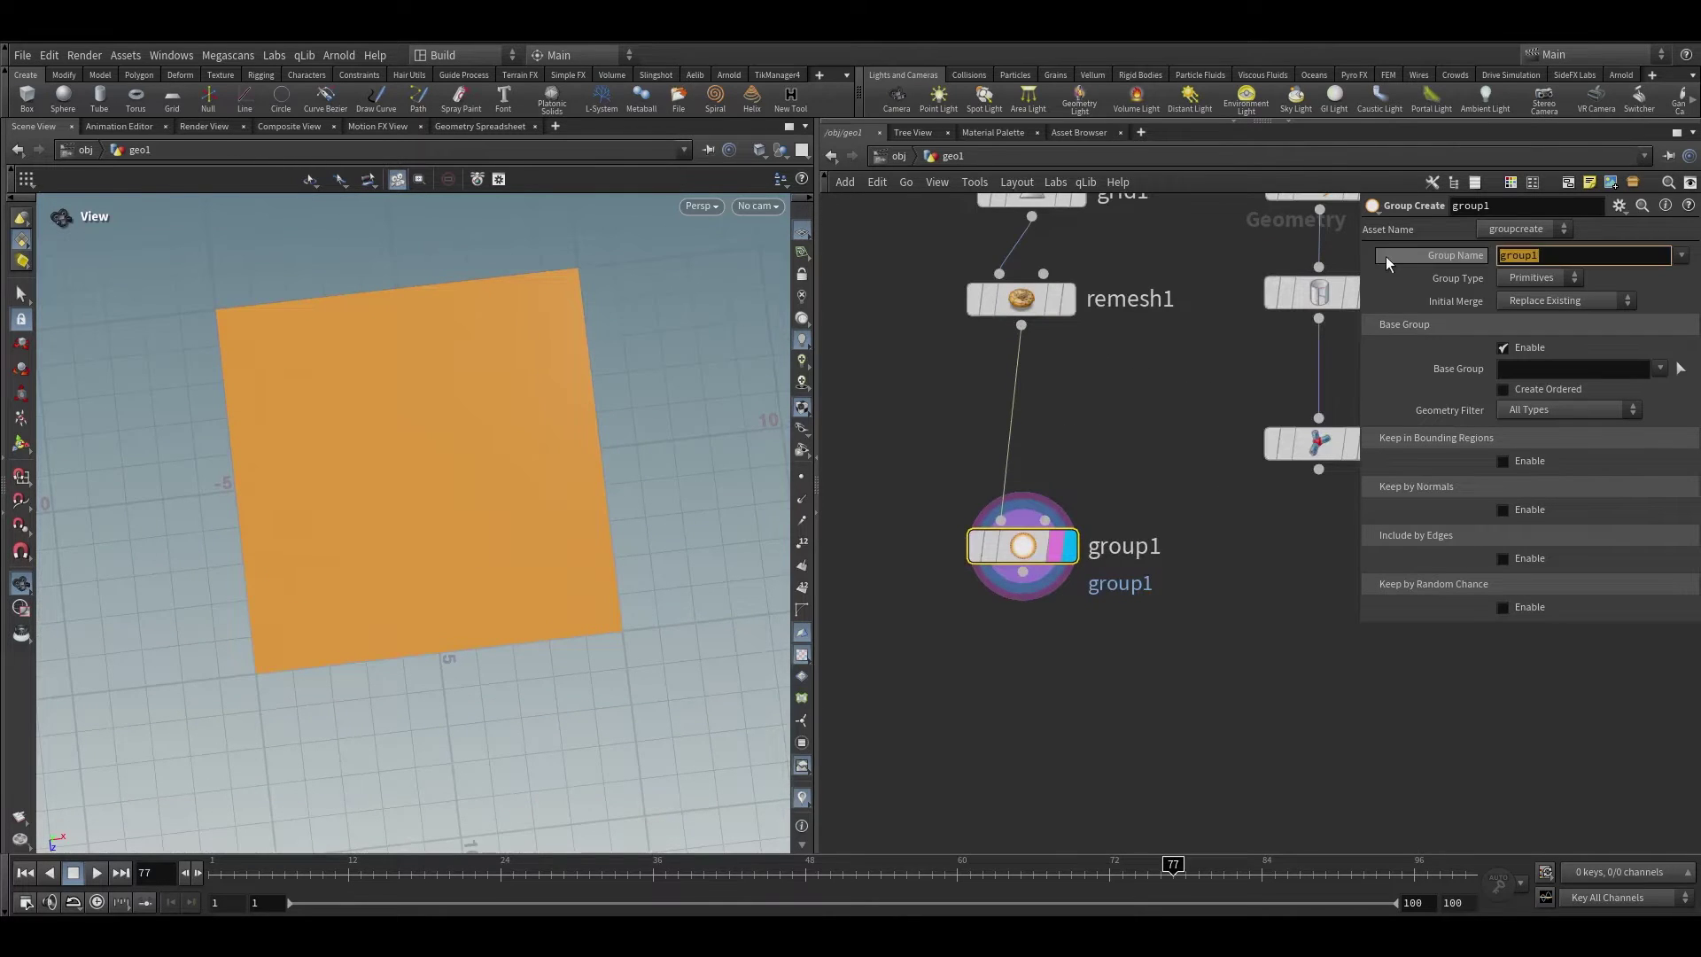
type("pinP")
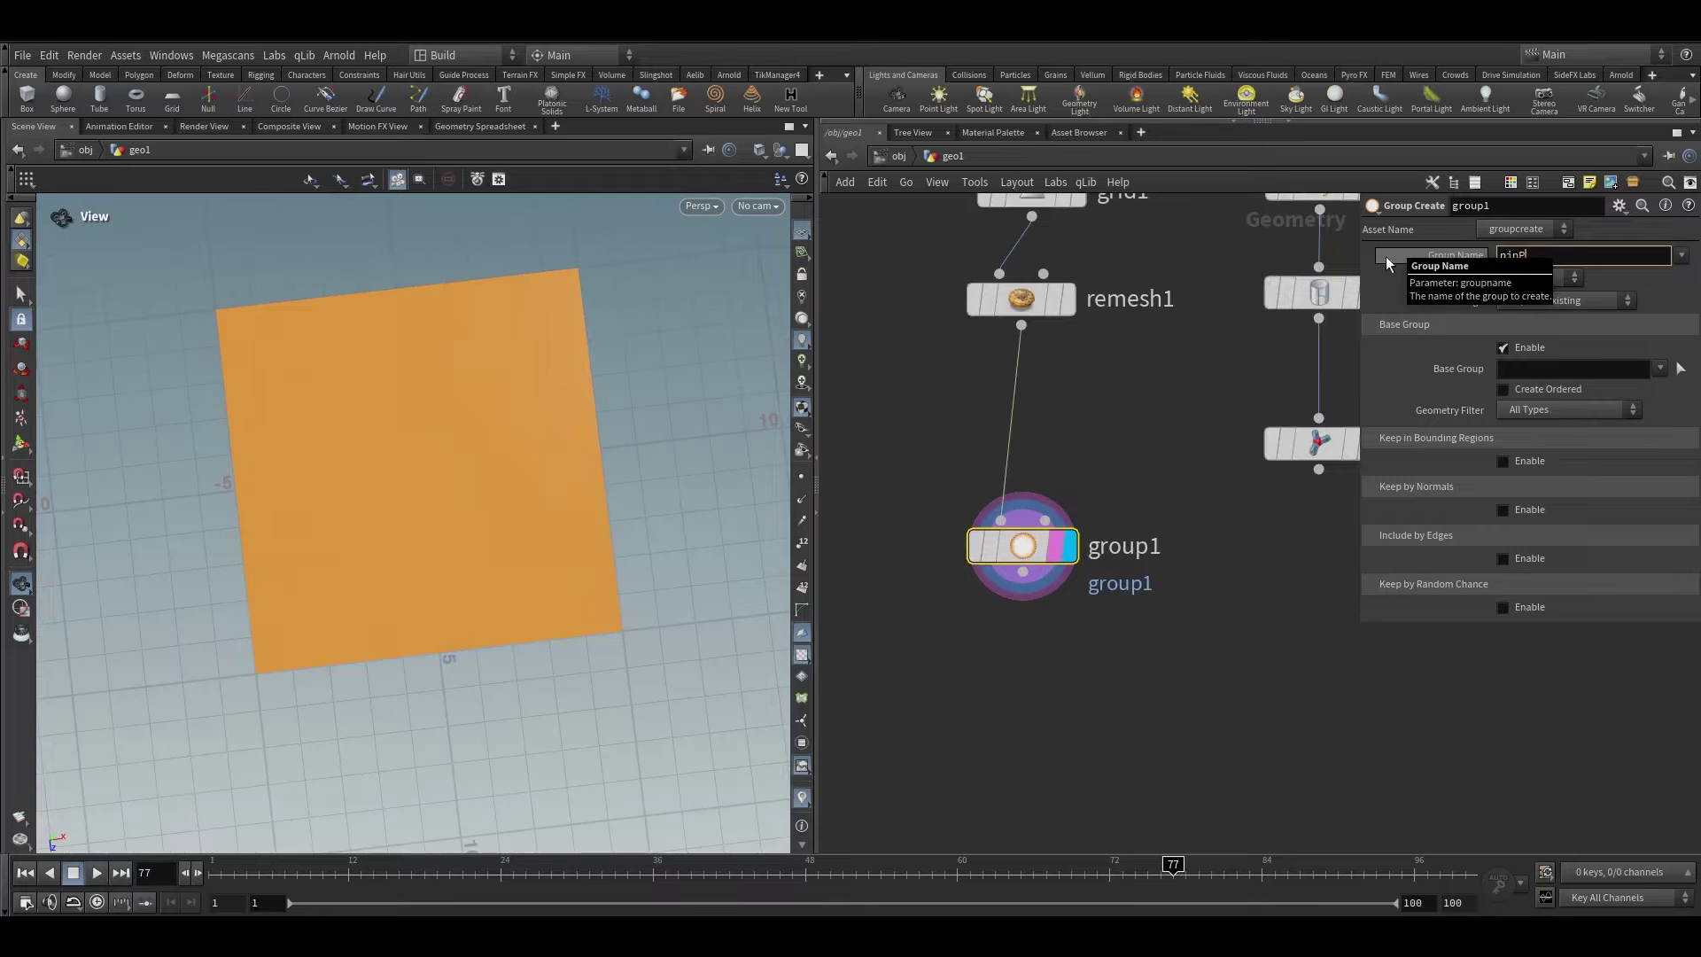
type("T")
key("BackSpace")
key("BackSpace")
type("P")
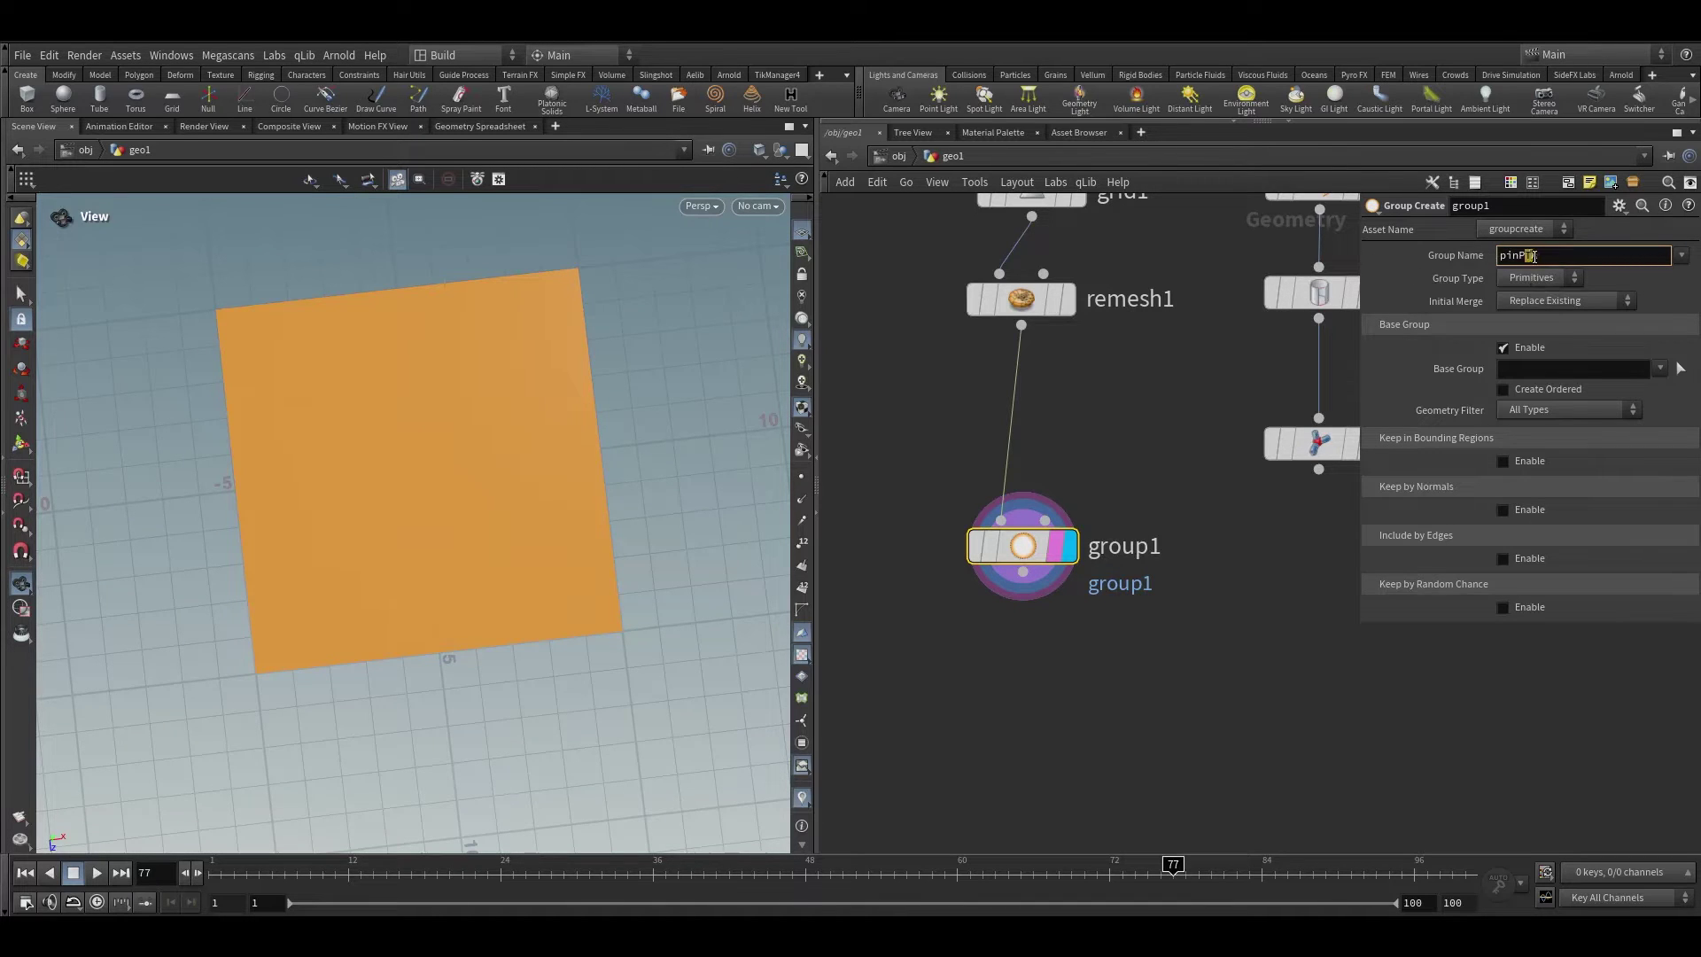
left_click(1320, 469)
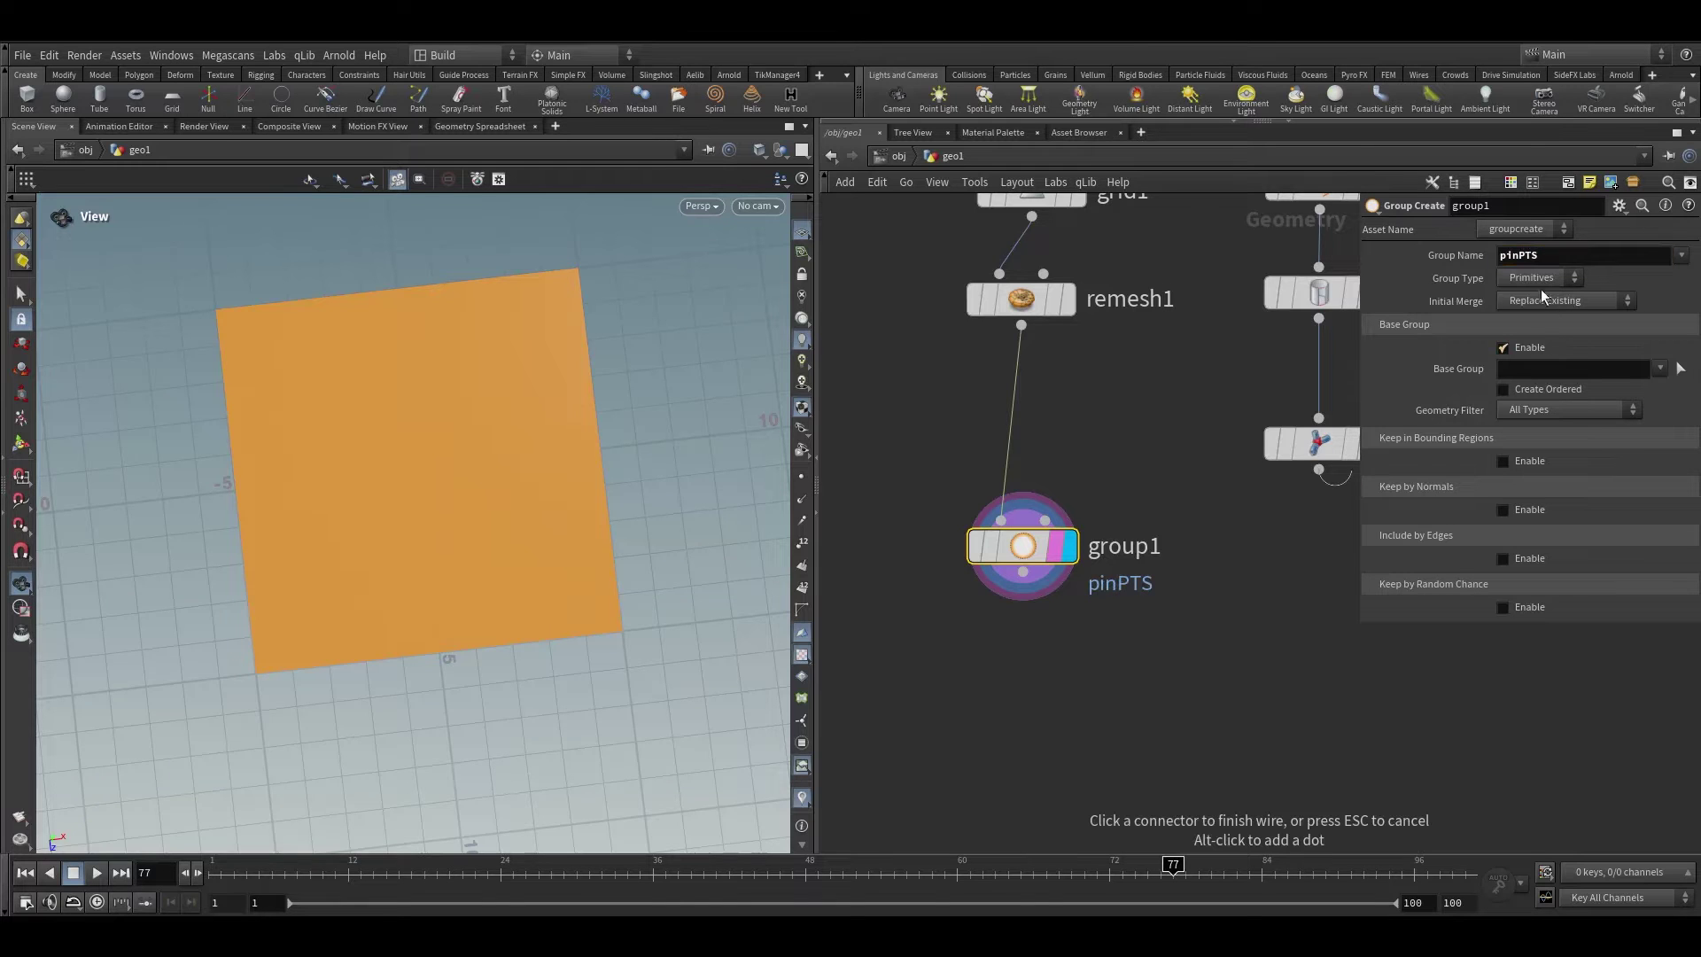
left_click(1537, 278)
left_click(1503, 313)
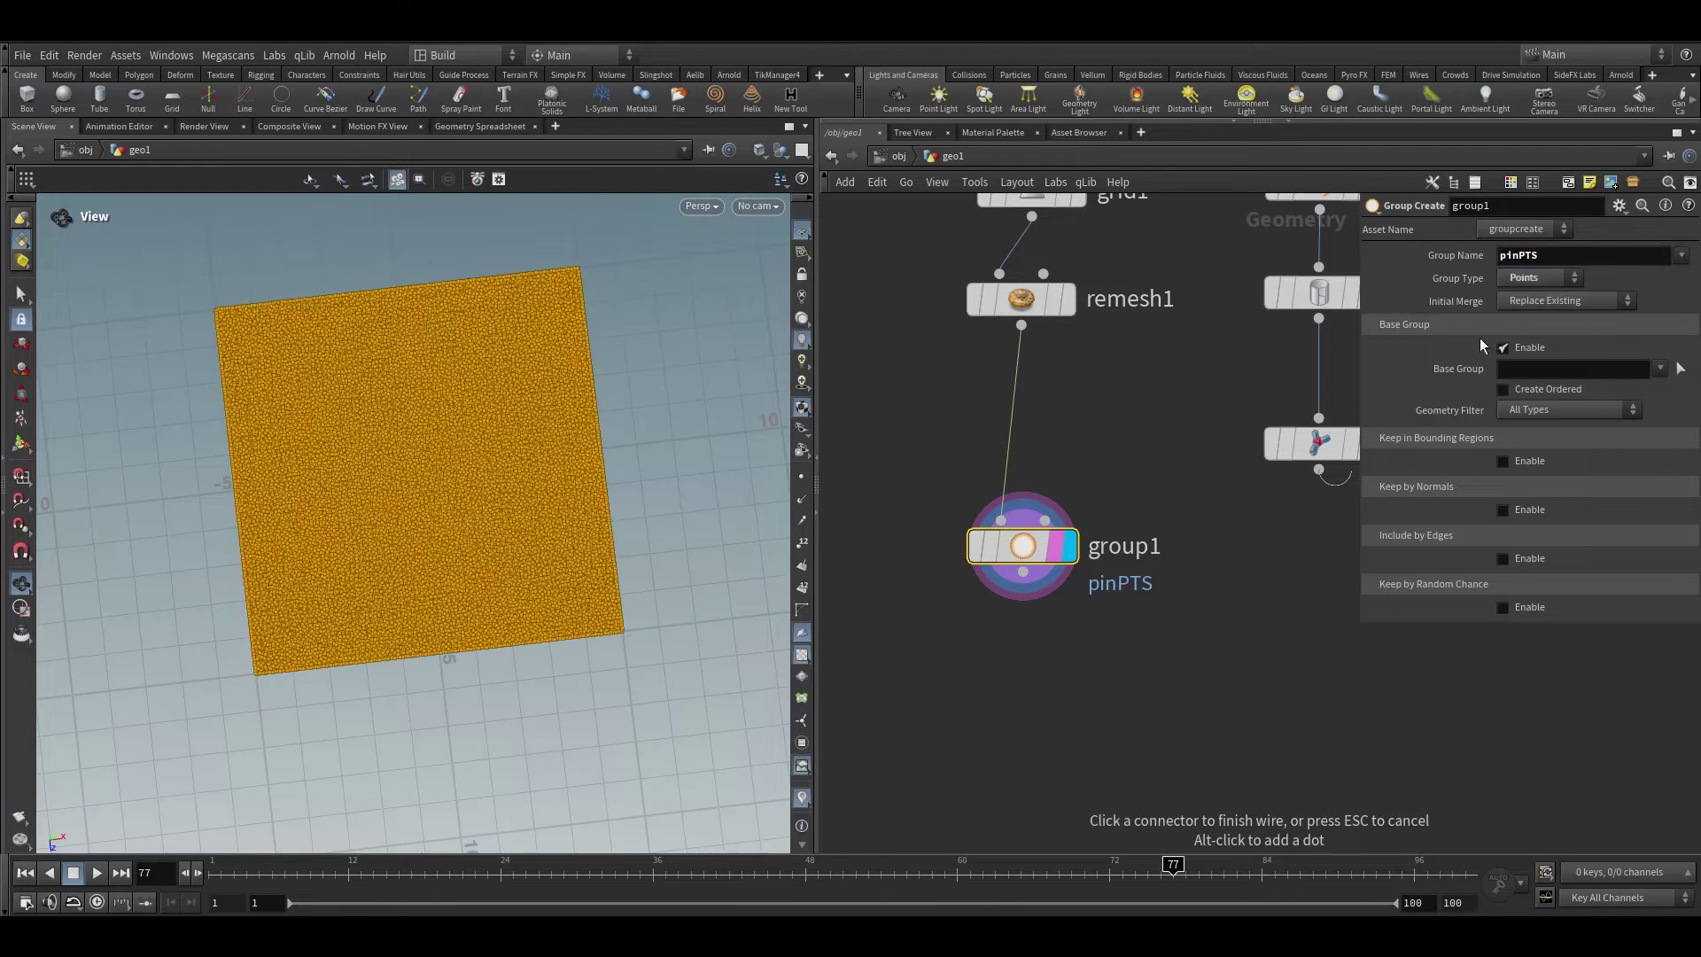
Restrict the pinPTS group to the grid's border by disabling Base Group and enabling Include by Edges with Unshared Edges
left_click(1522, 349)
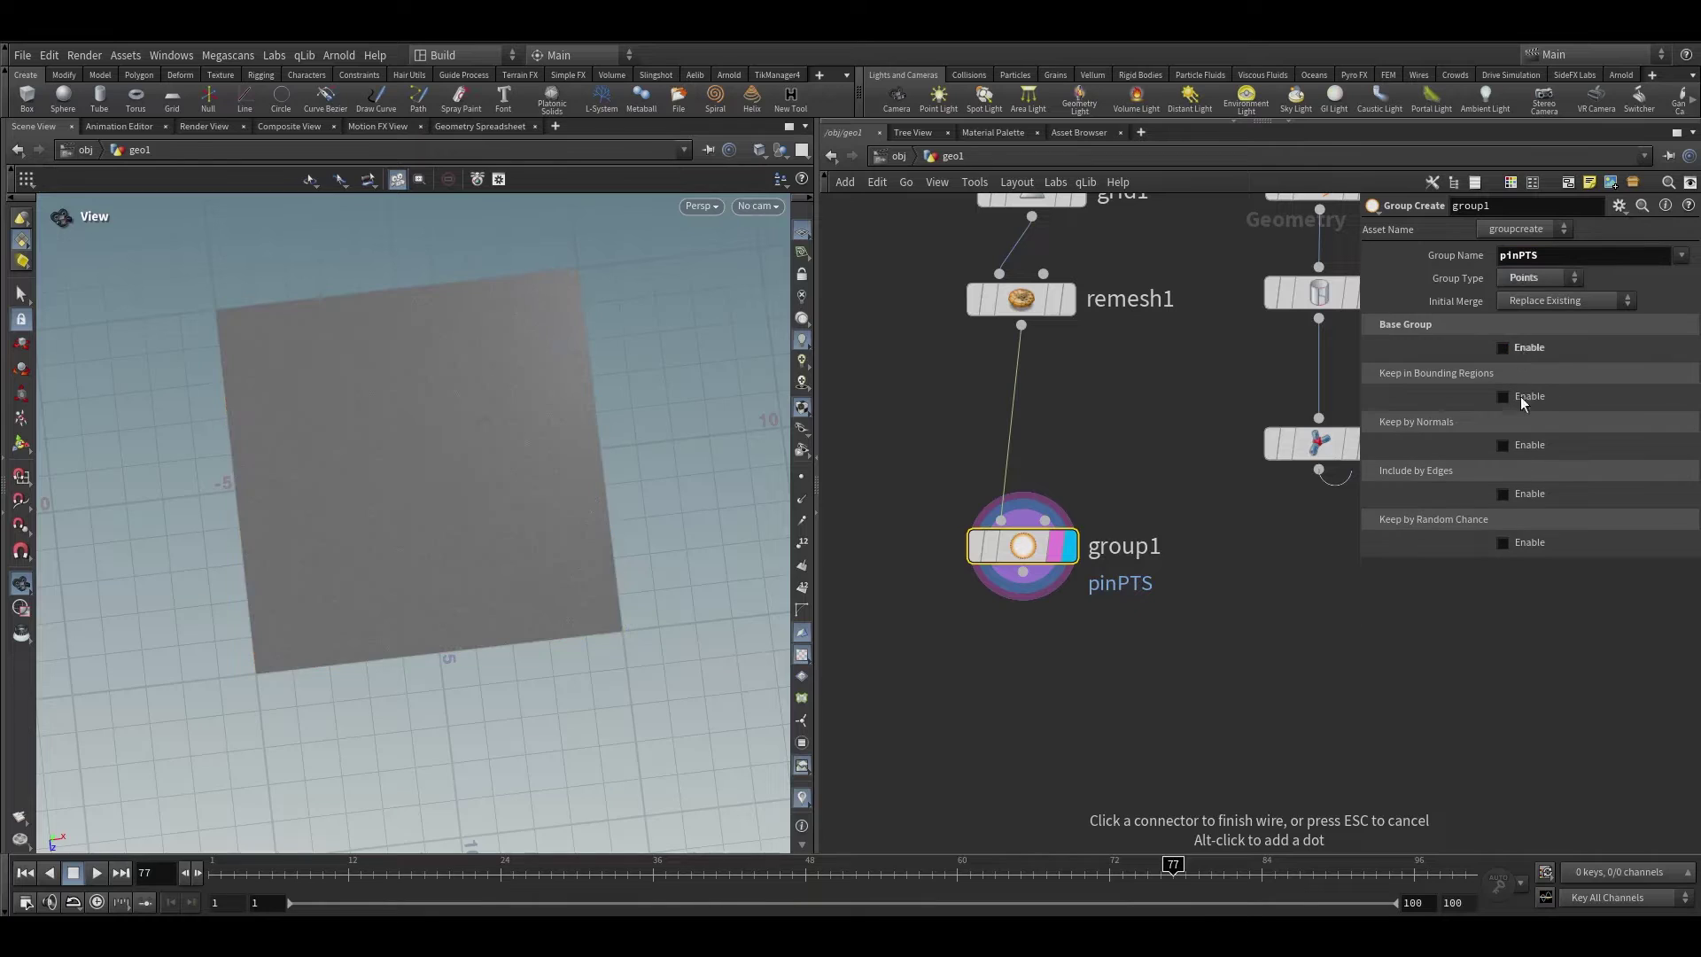
left_click(1515, 497)
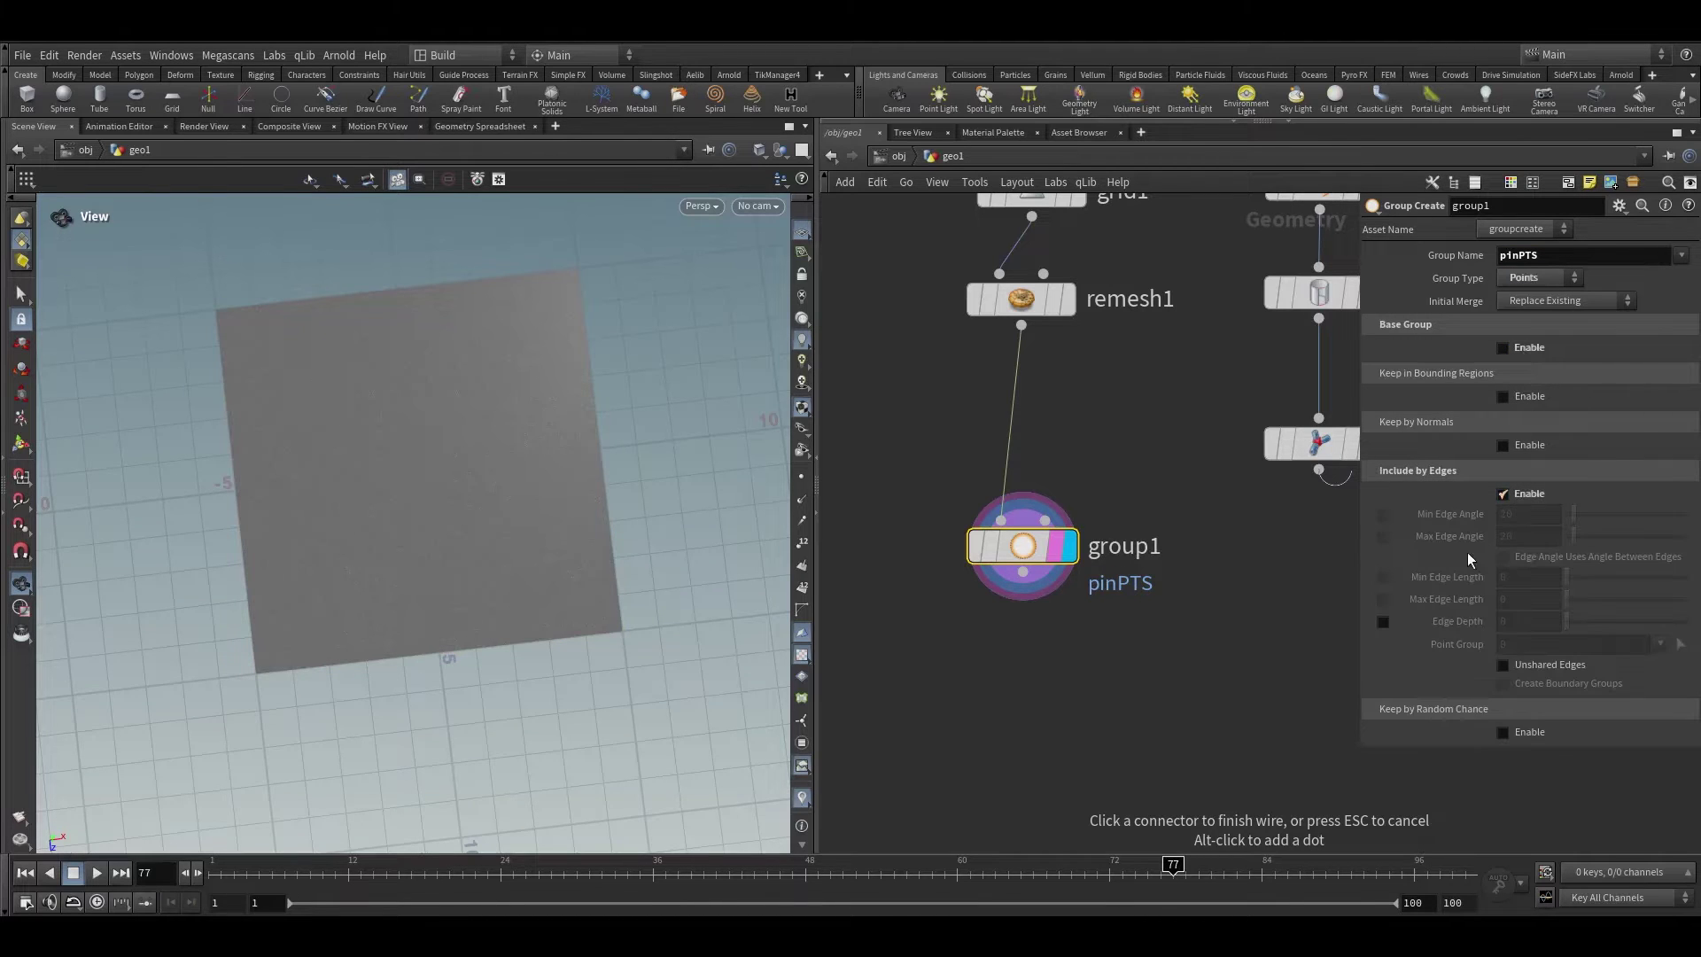
left_click(1538, 670)
scroll(712, 354, "up", 5)
middle_click_drag(711, 354, 550, 391)
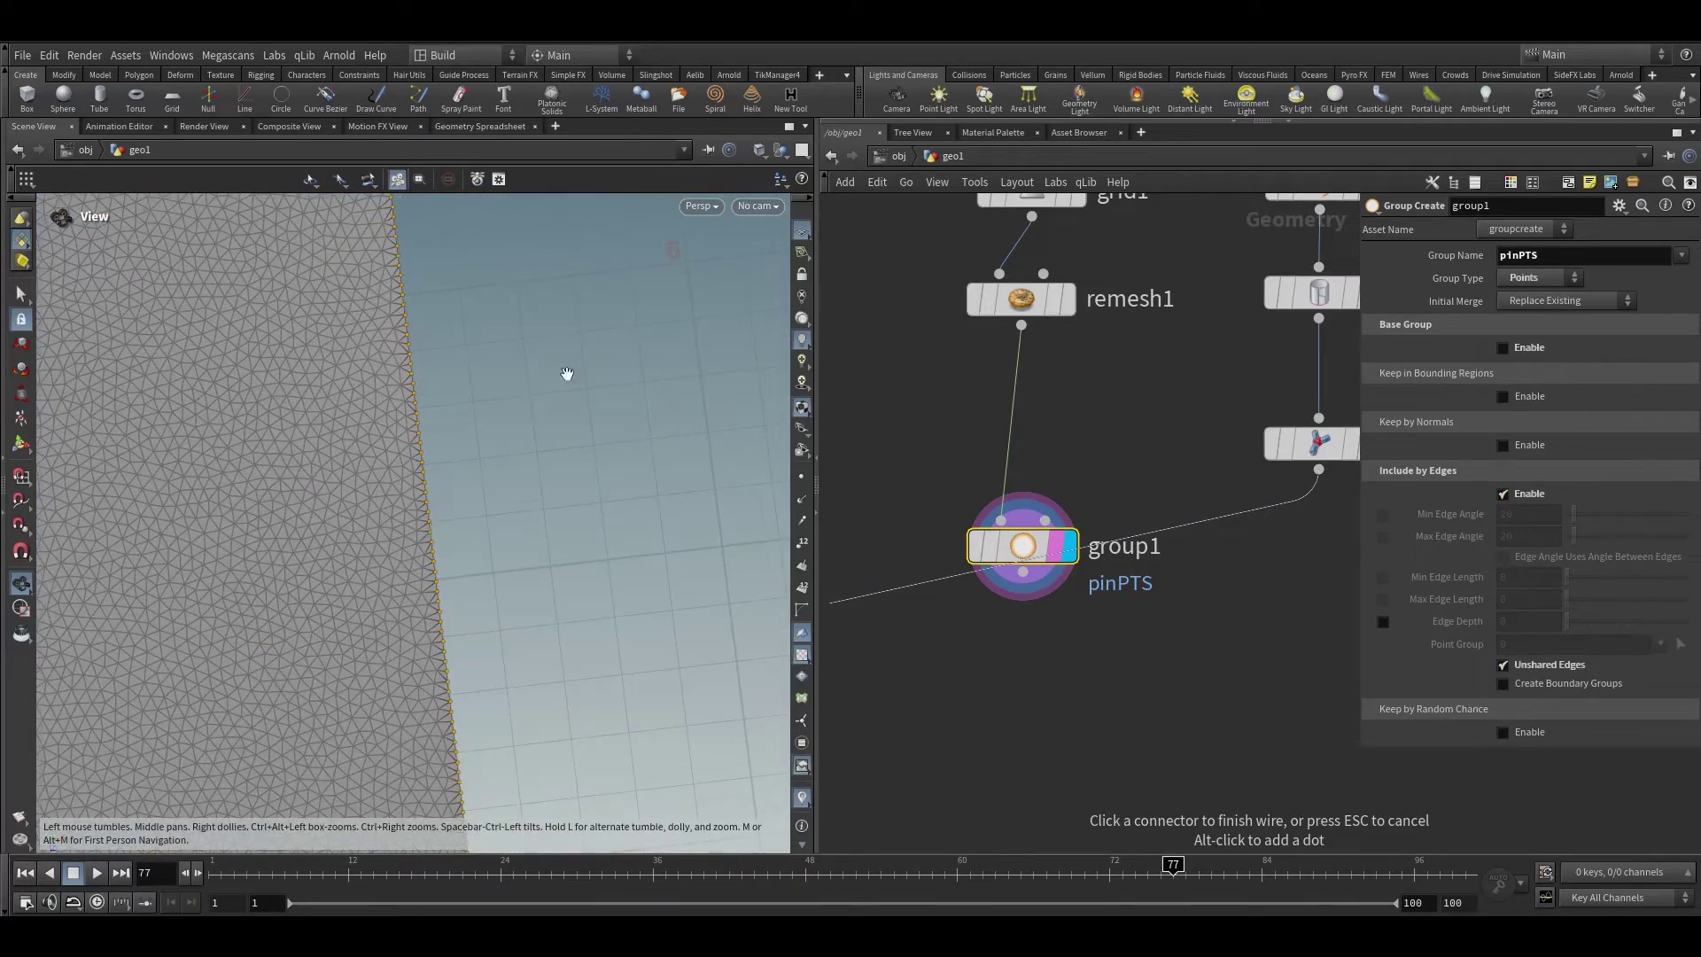
scroll(566, 372, "down", 10)
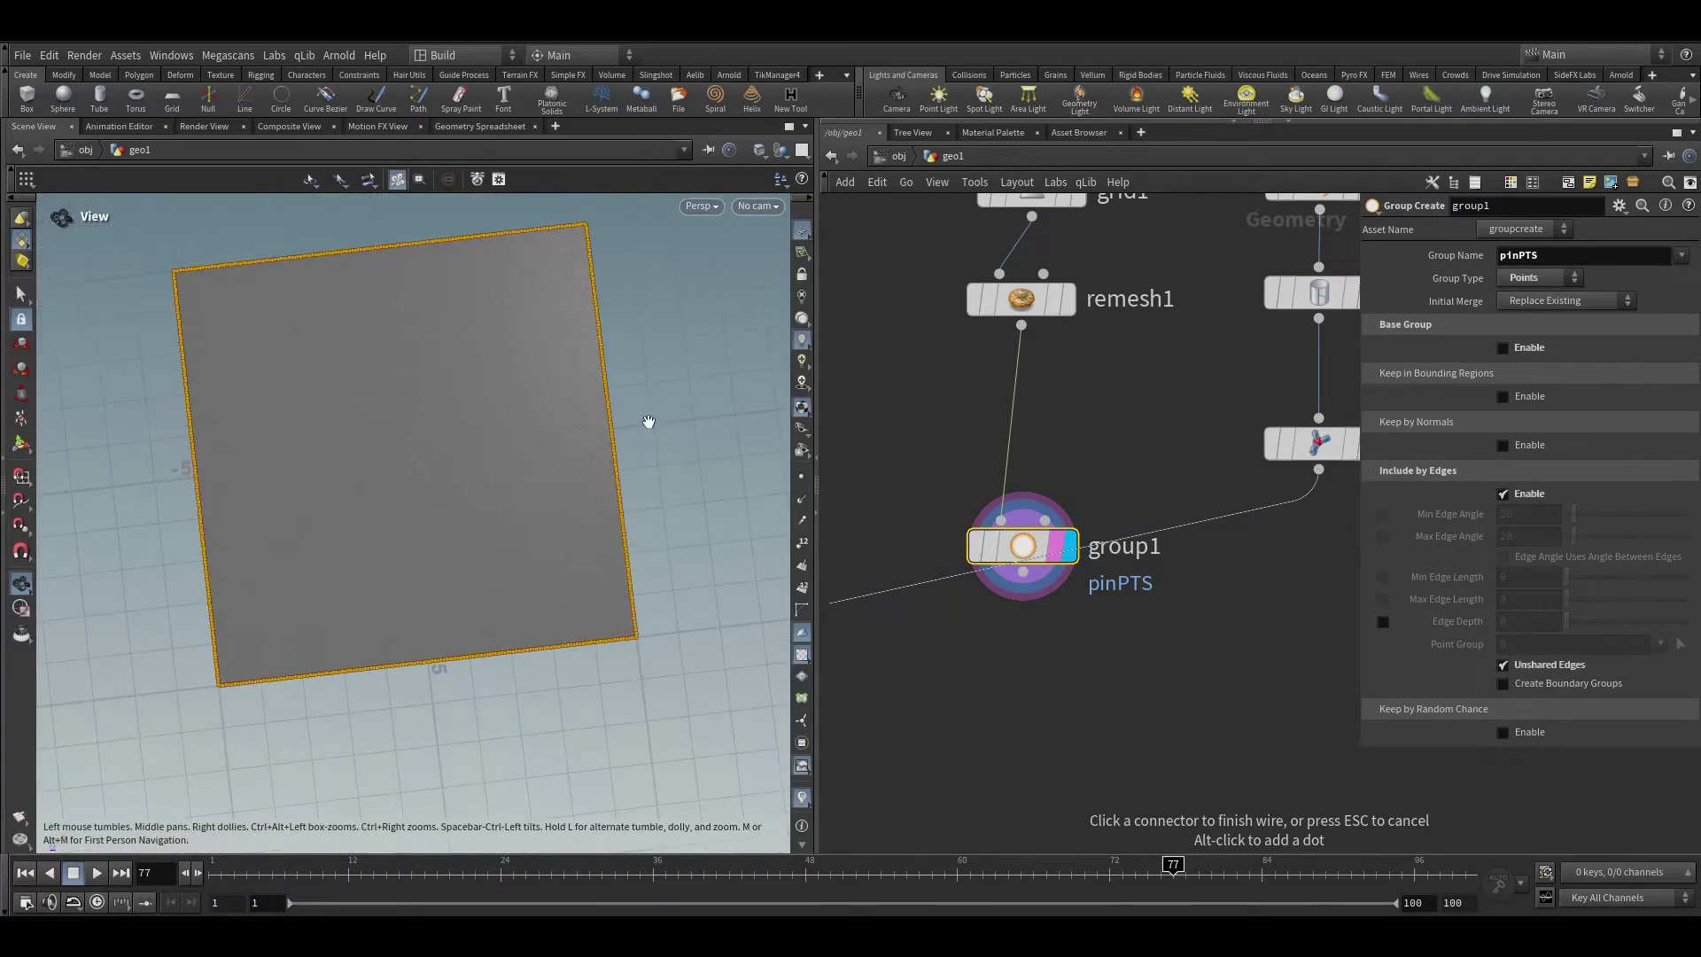
key("g")
scroll(1121, 571, "down", 2)
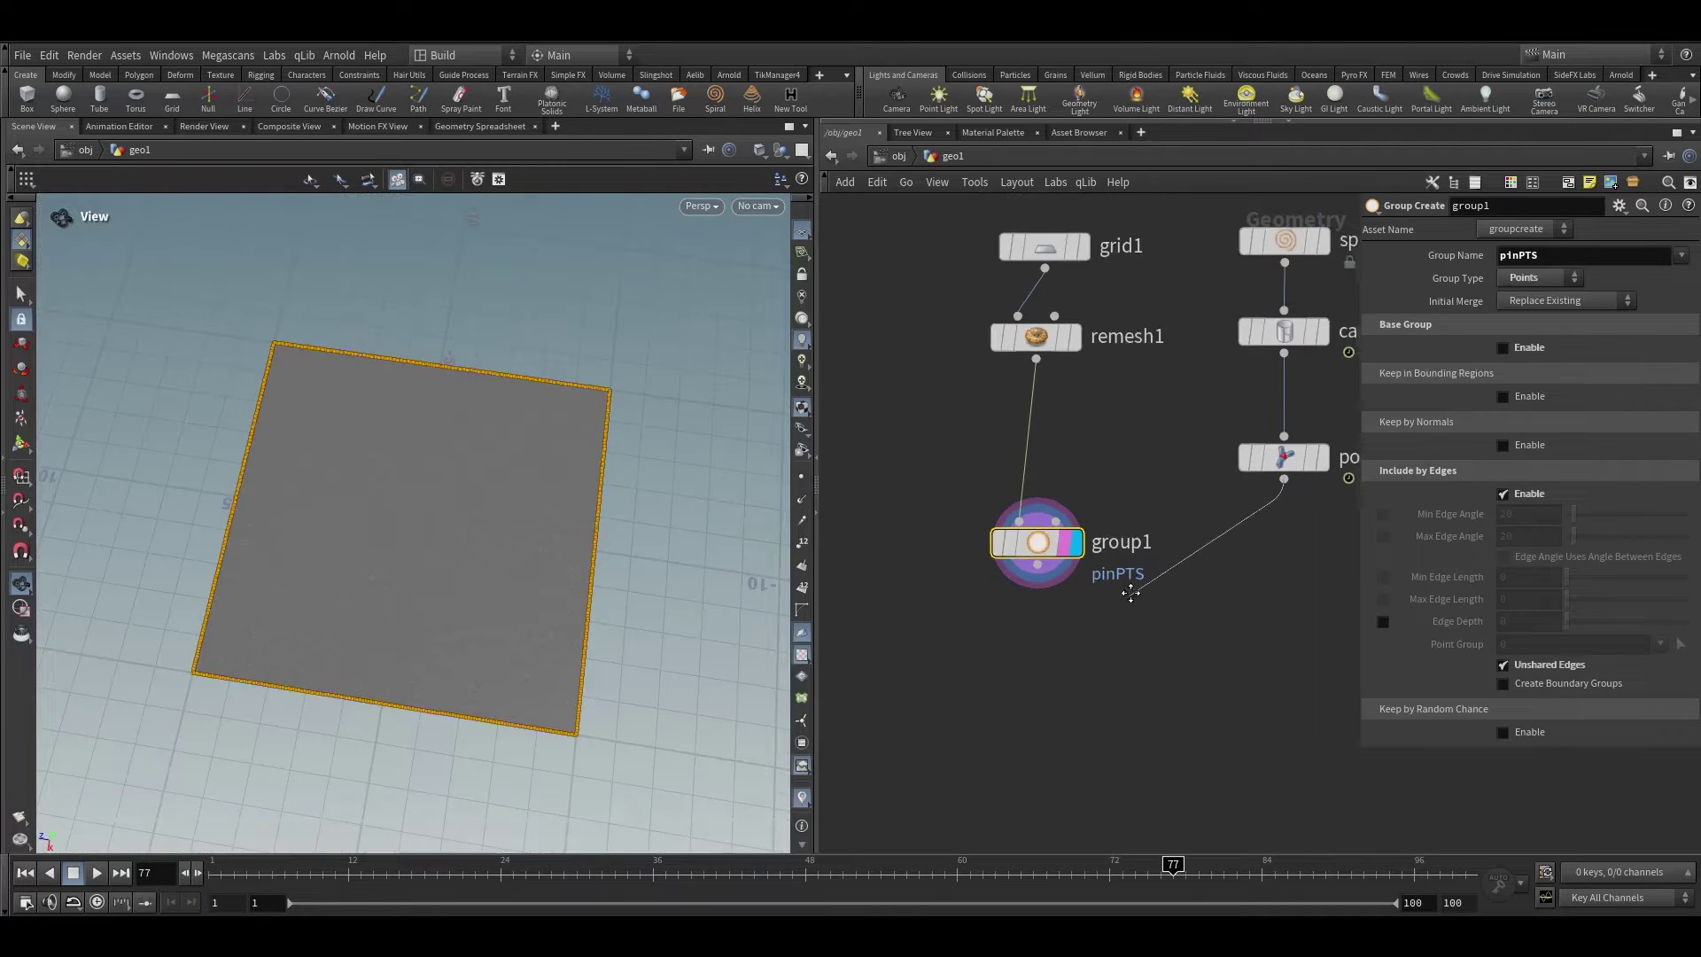
Add and display a second Group node after group1, and connect polywire1 to its second input
key("Tab")
left_click(1168, 865)
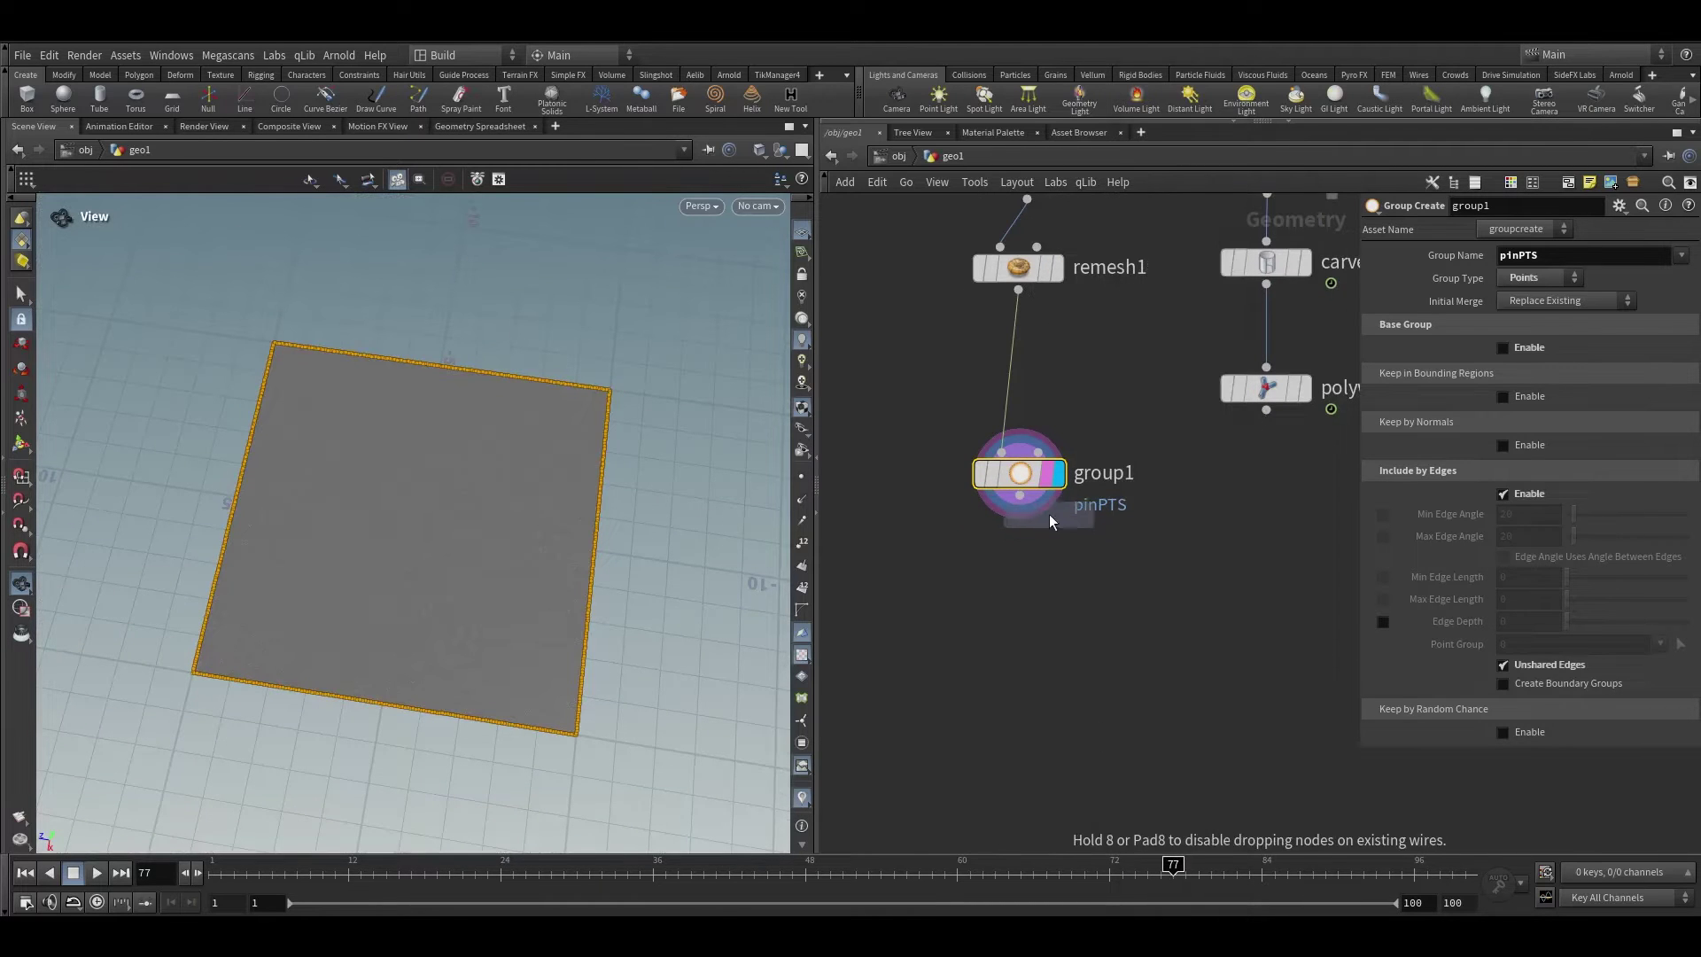
left_click(1056, 656)
left_click(1056, 656)
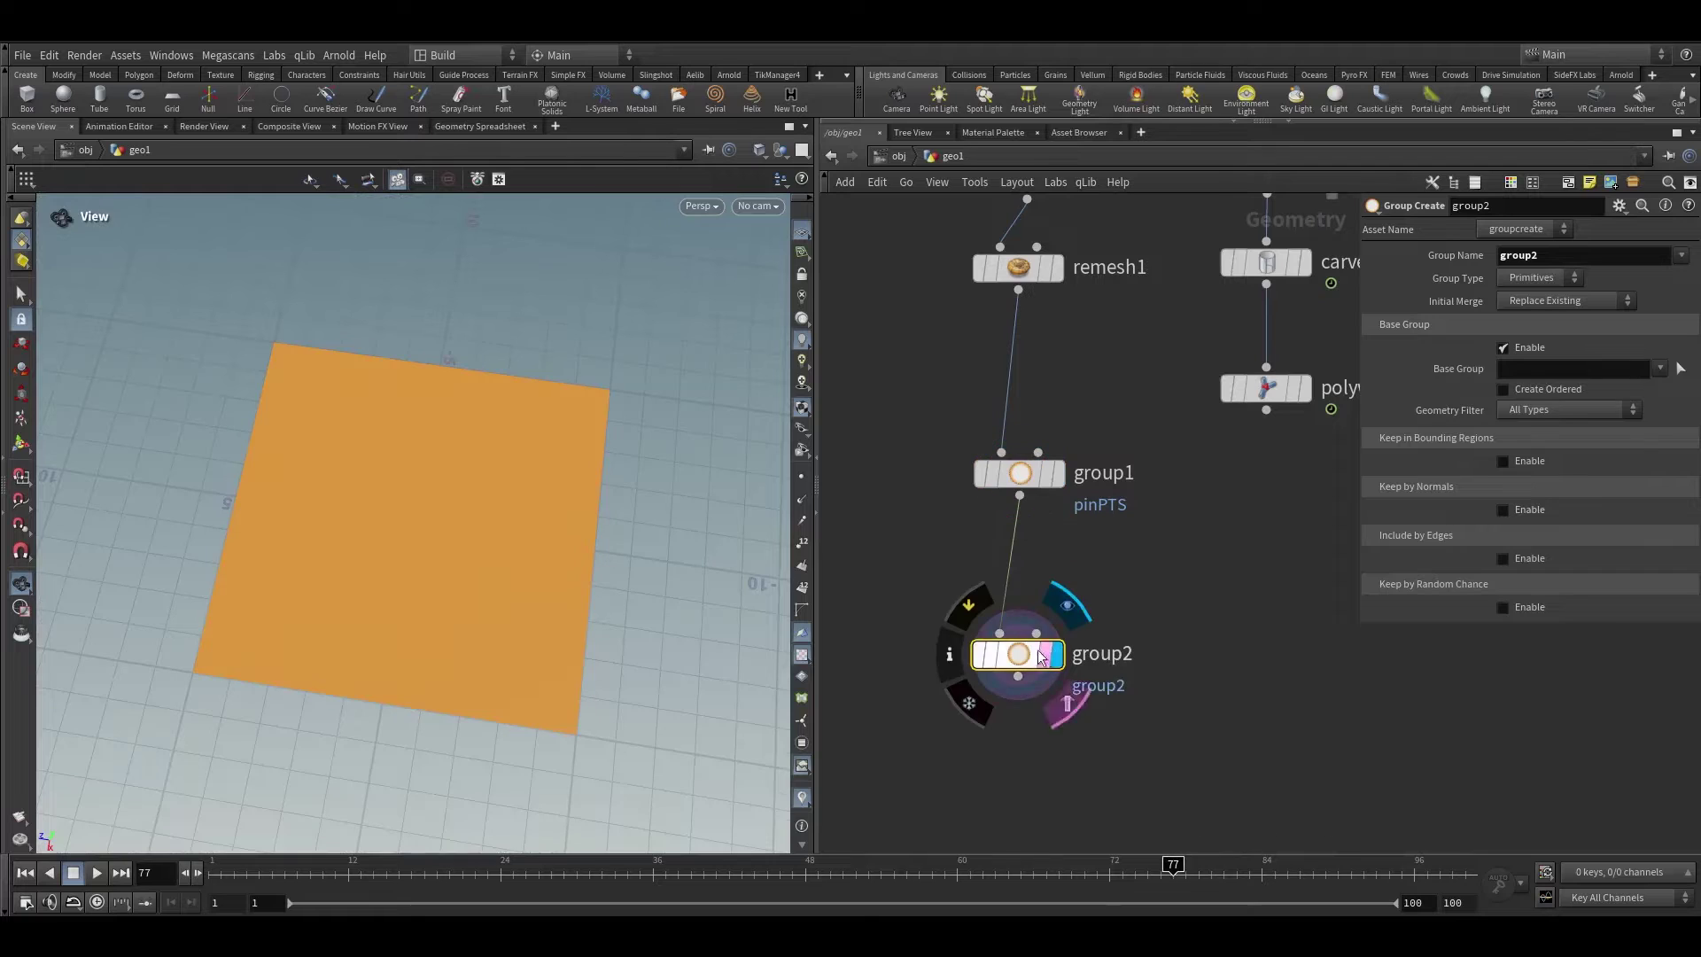
left_click_drag(1036, 633, 1253, 537)
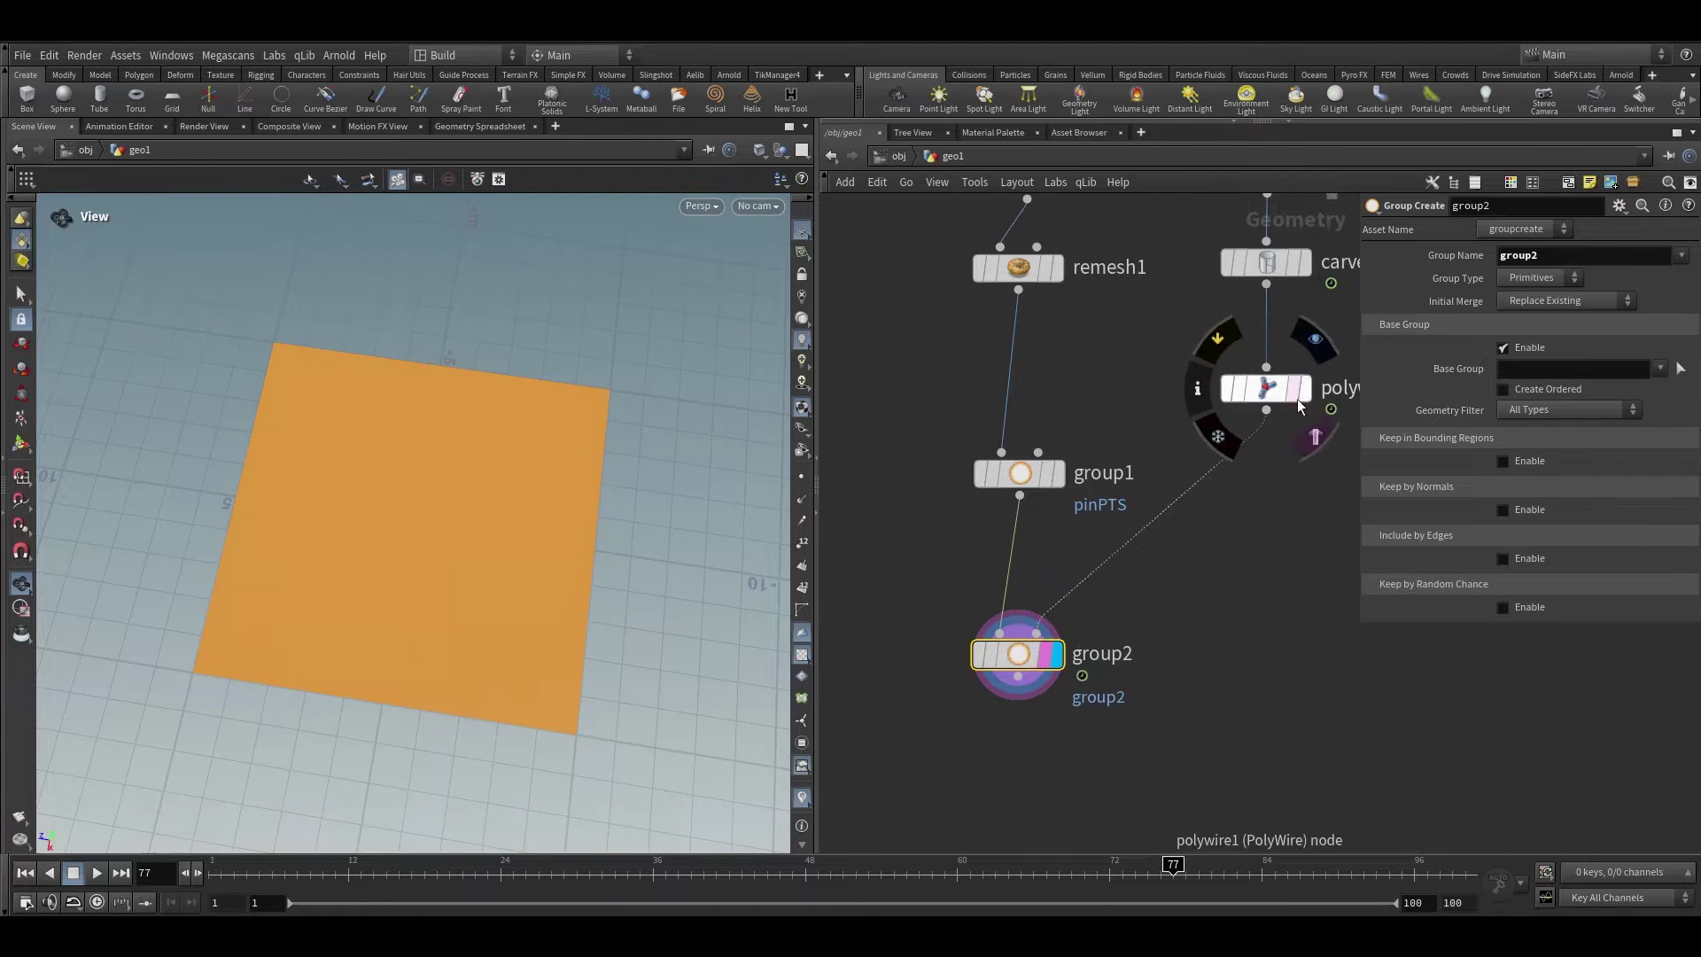
middle_click_drag(1309, 487, 1253, 492)
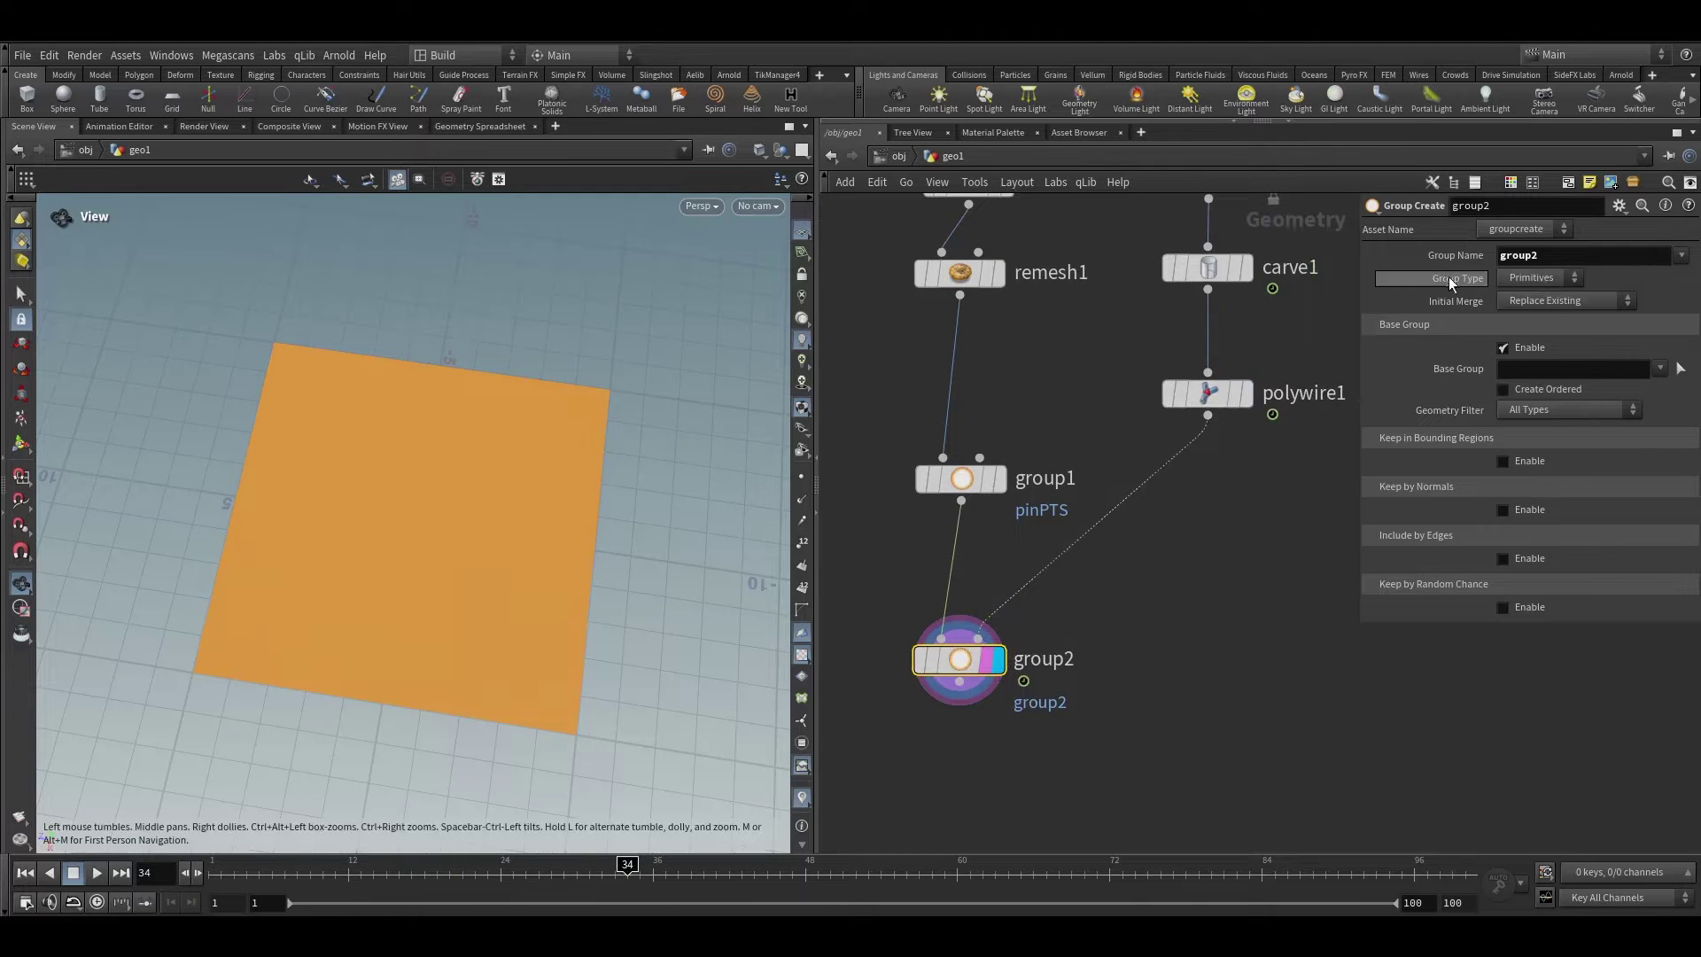
Set group2 to Points, disable Base Group, and enable Keep in Bounding Regions with the Bounding Object type, checking the selection over the timeline
left_click(1535, 278)
left_click(1532, 313)
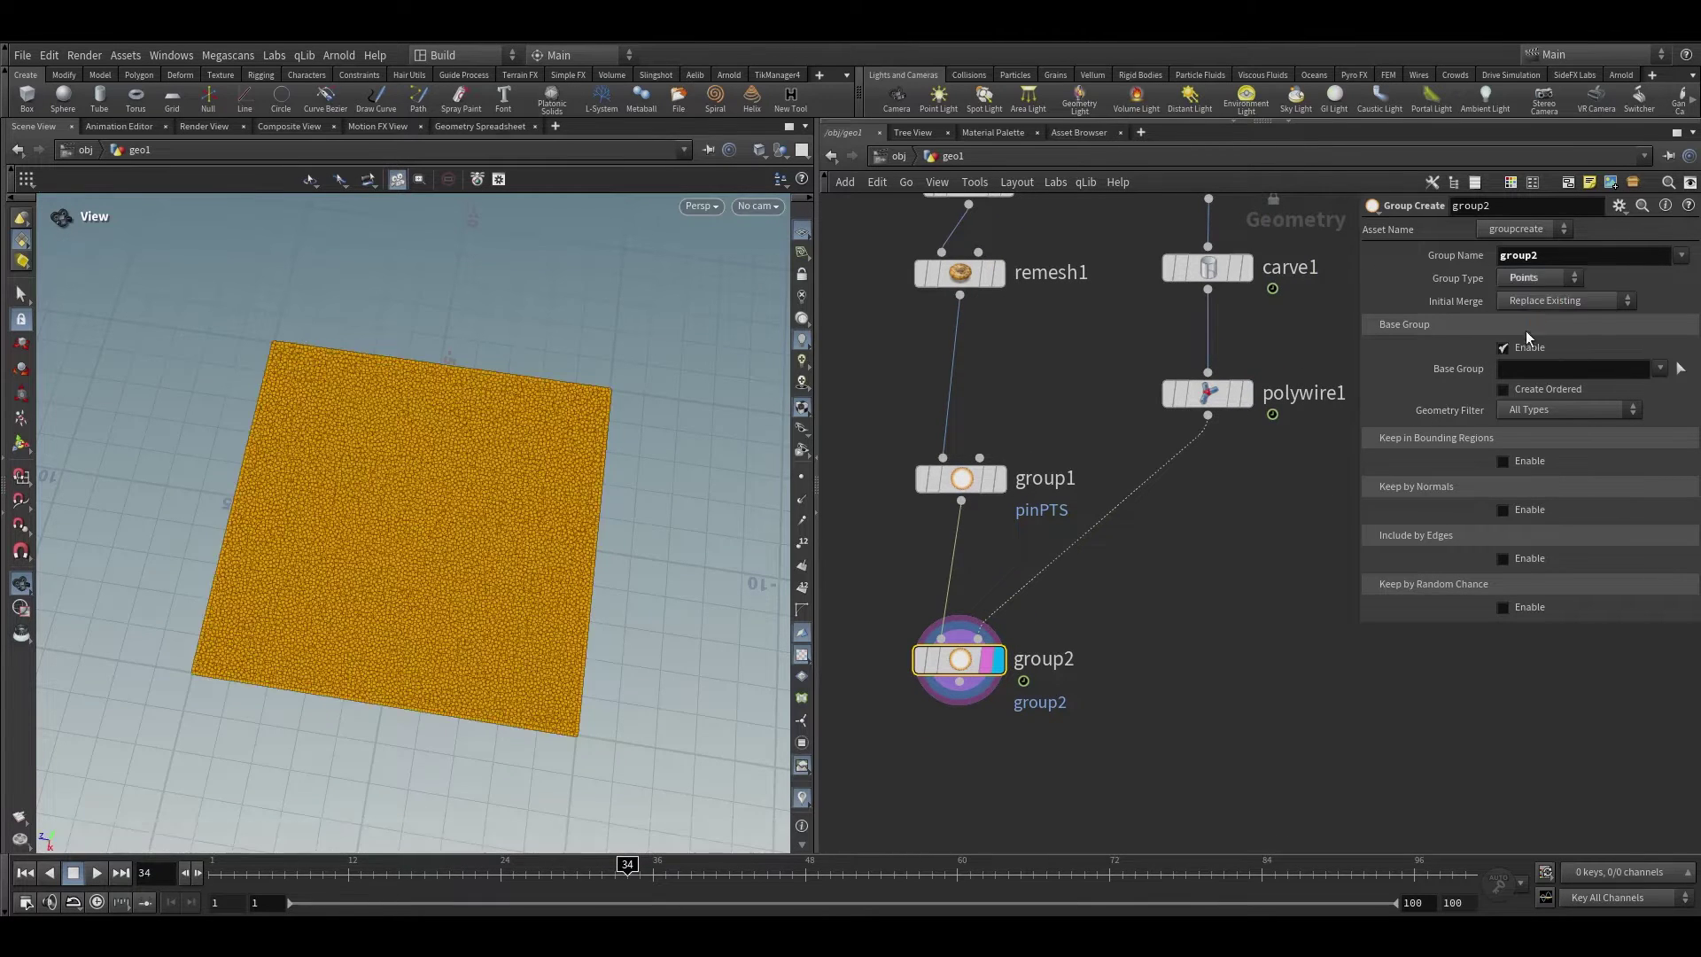
left_click(1515, 351)
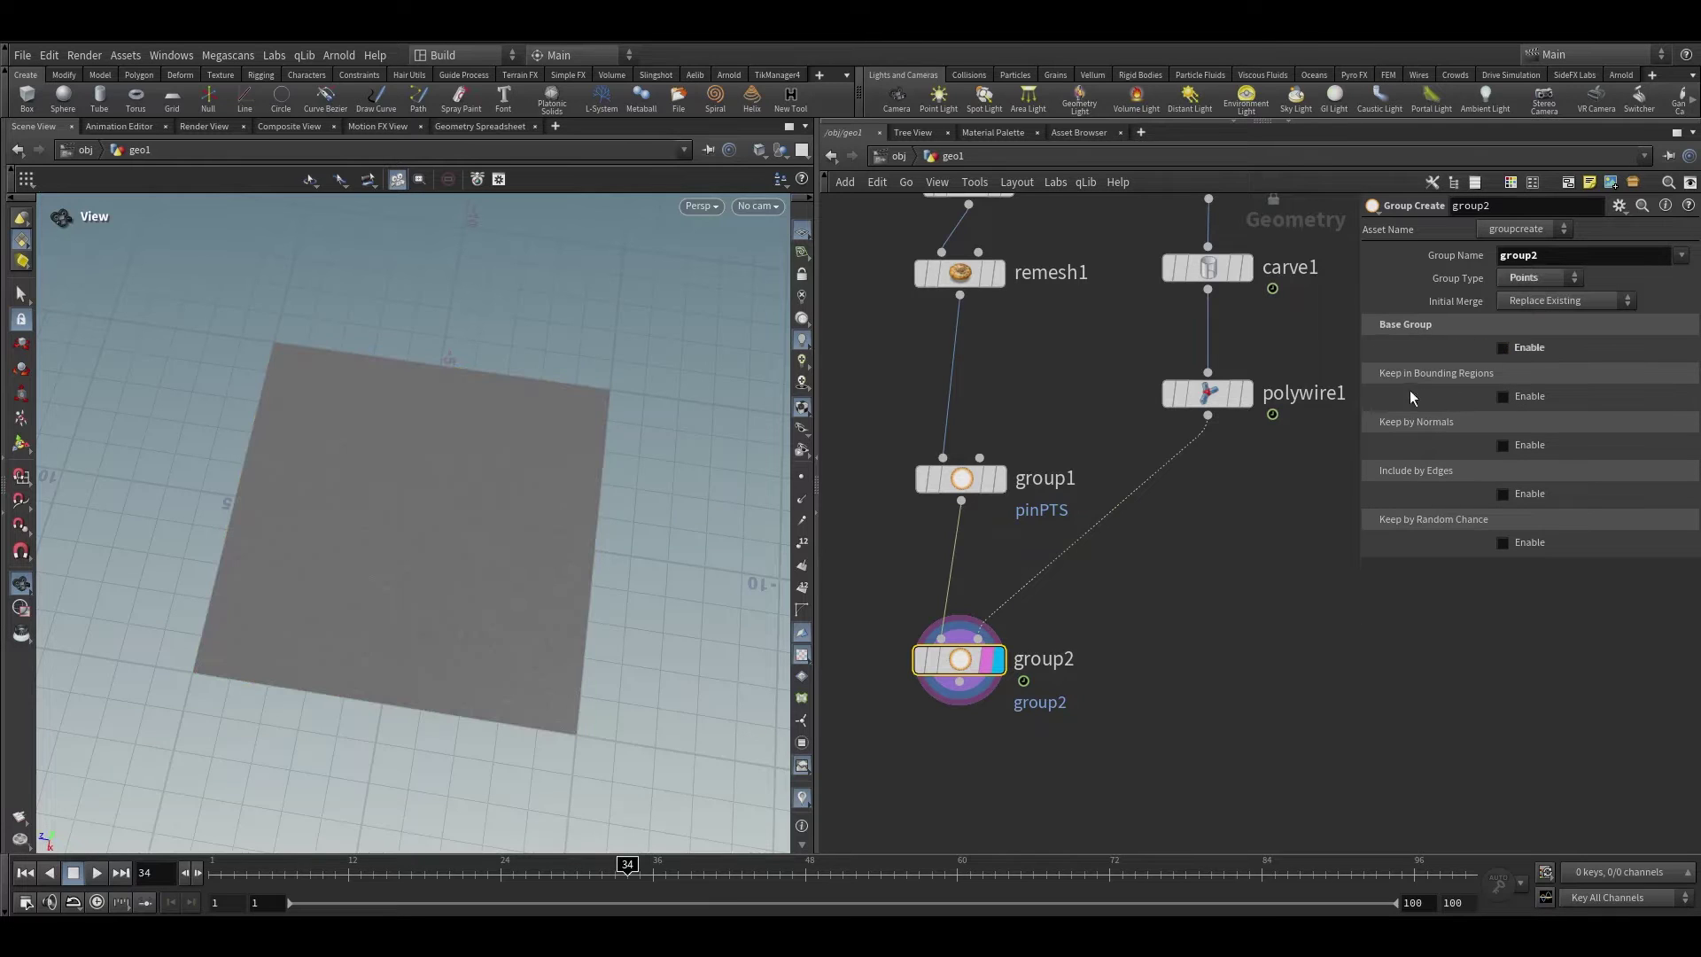
left_click(1537, 401)
left_click(1546, 418)
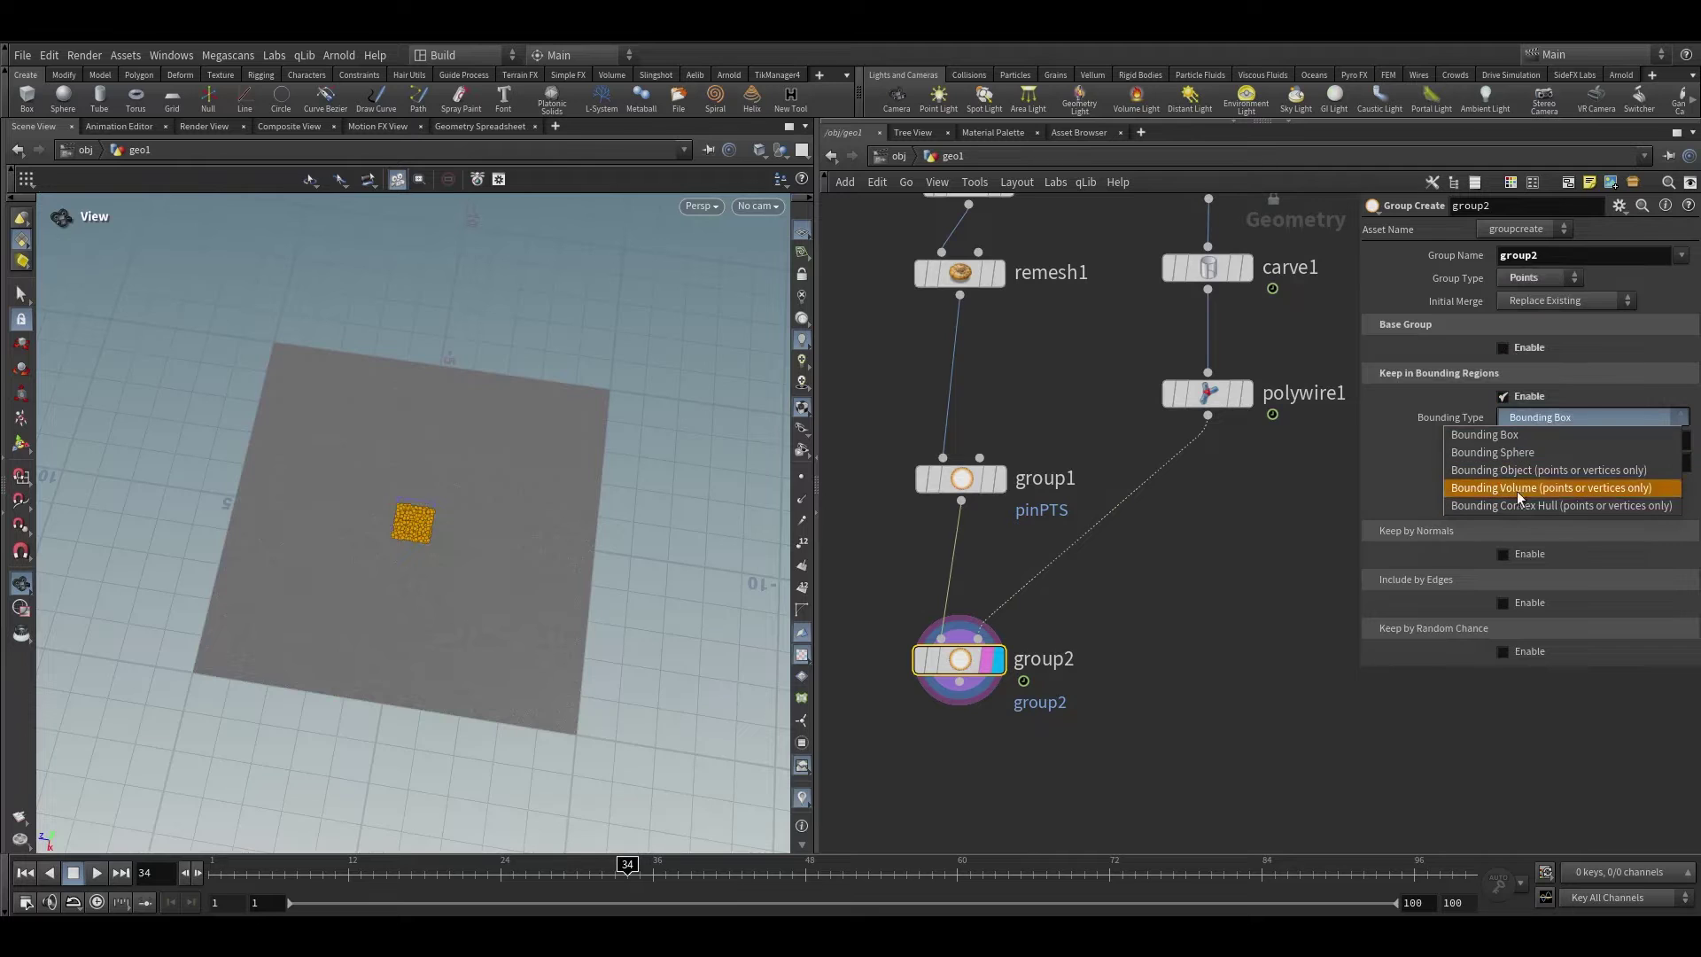
left_click(1479, 471)
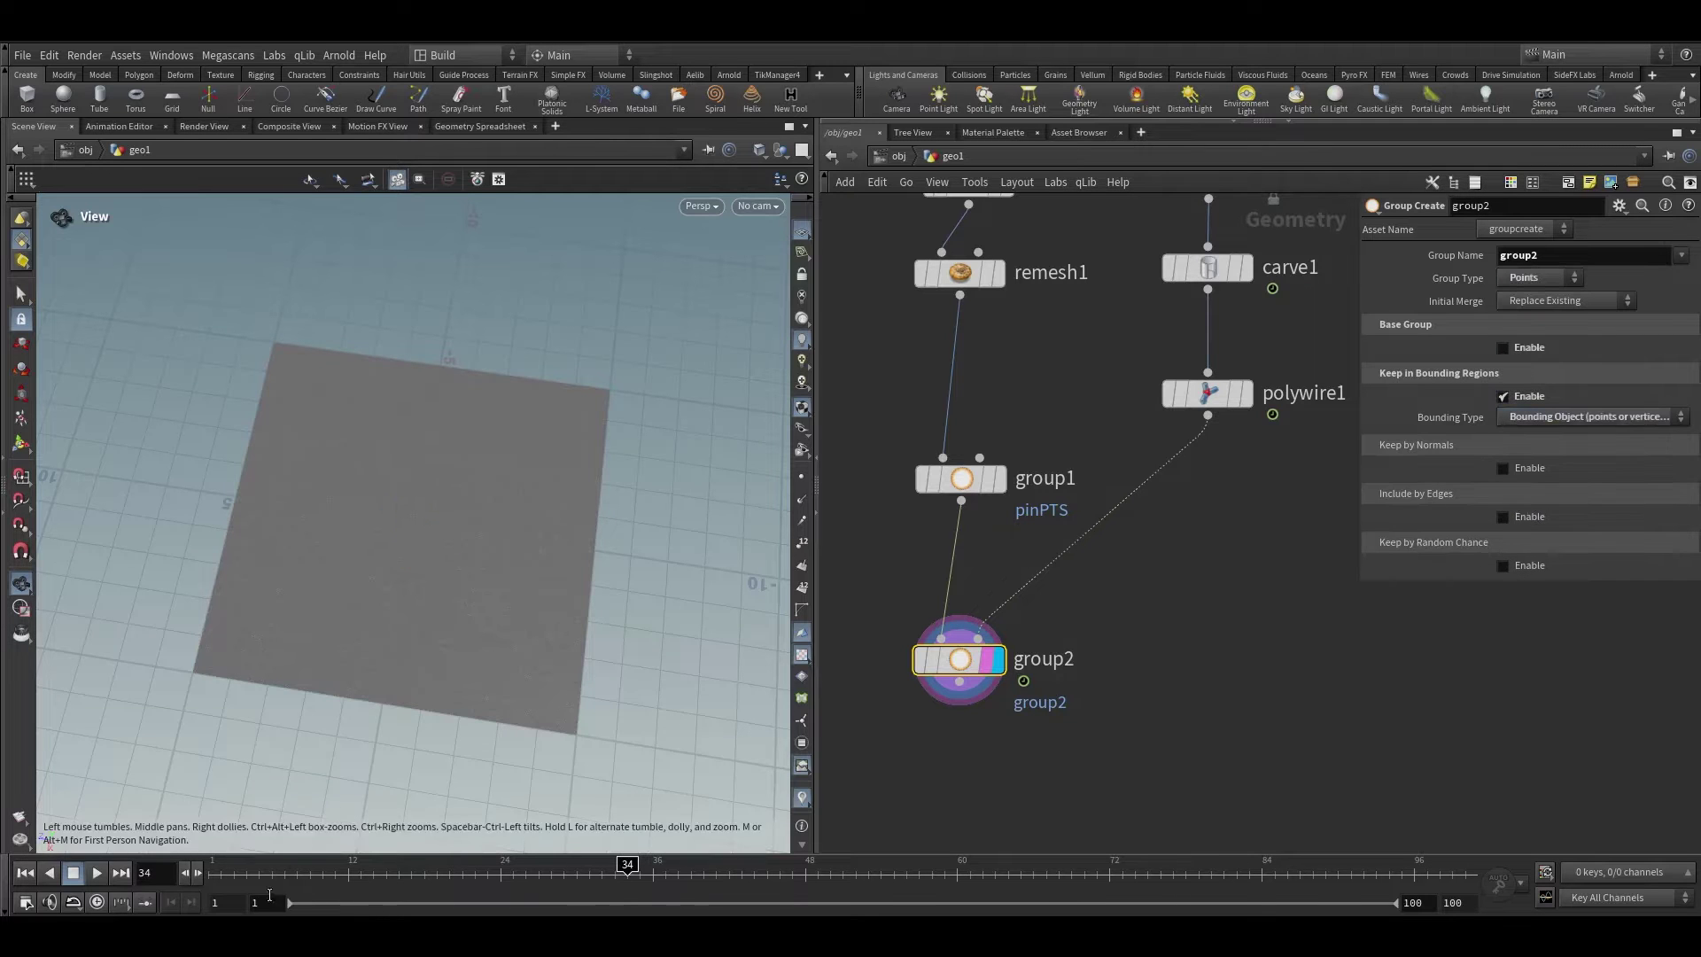
scroll(402, 523, "up", 3)
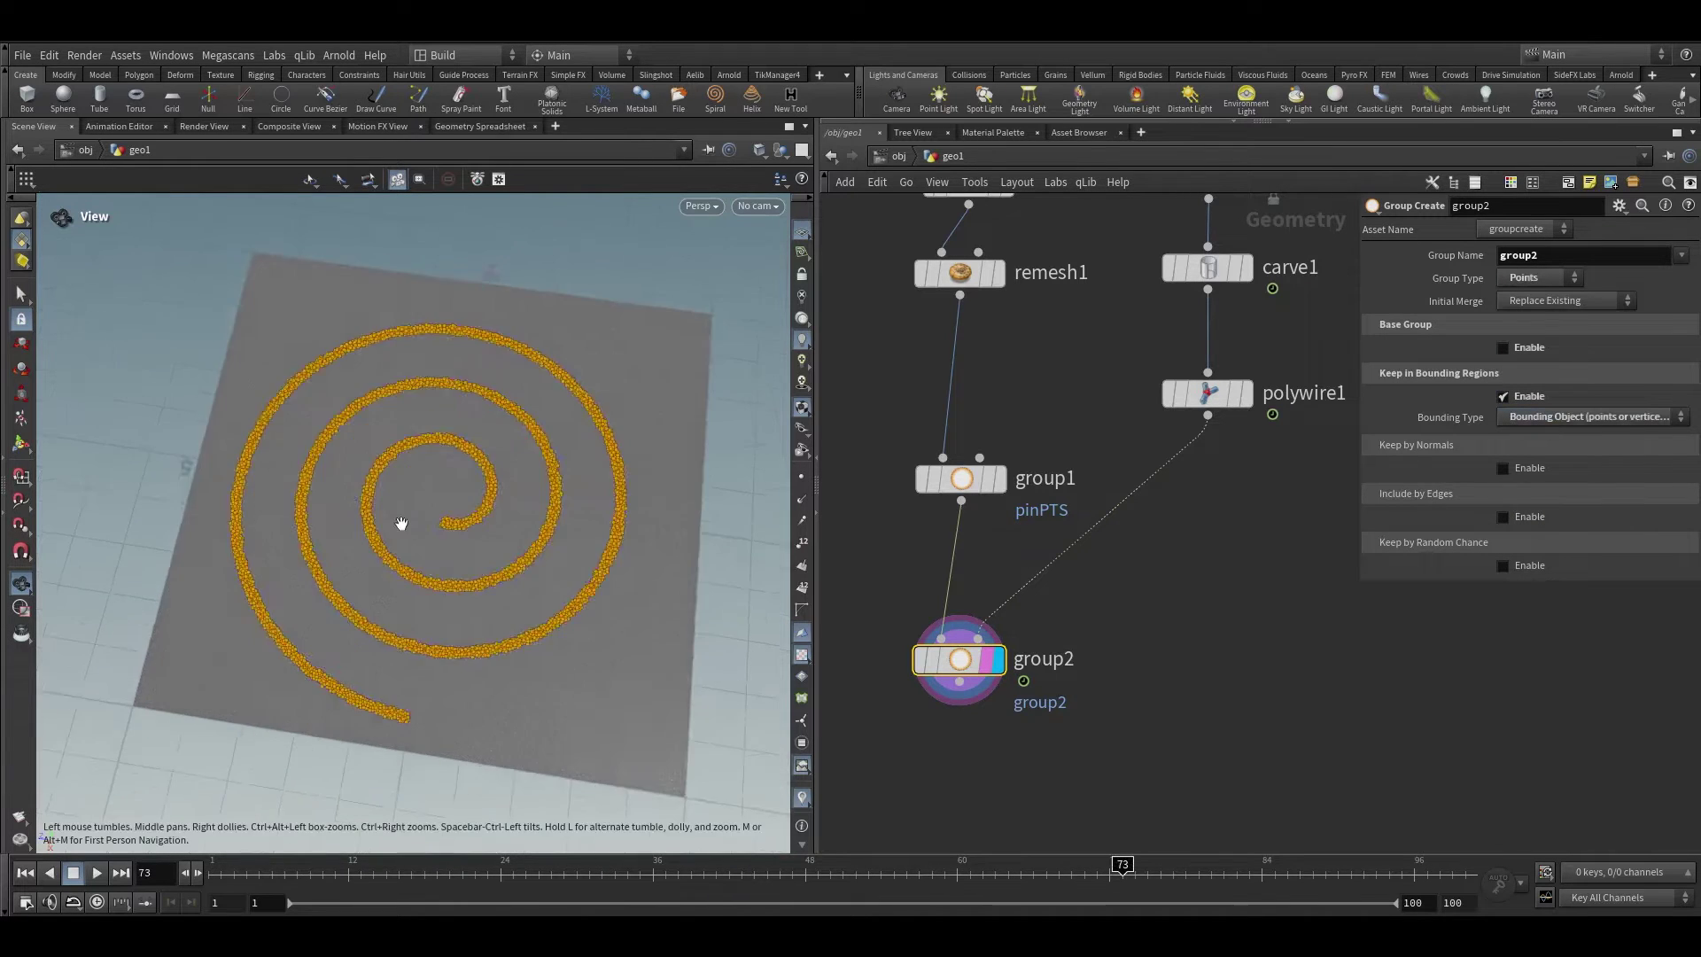
scroll(401, 522, "down", 5)
left_click_drag(638, 864, 1173, 848)
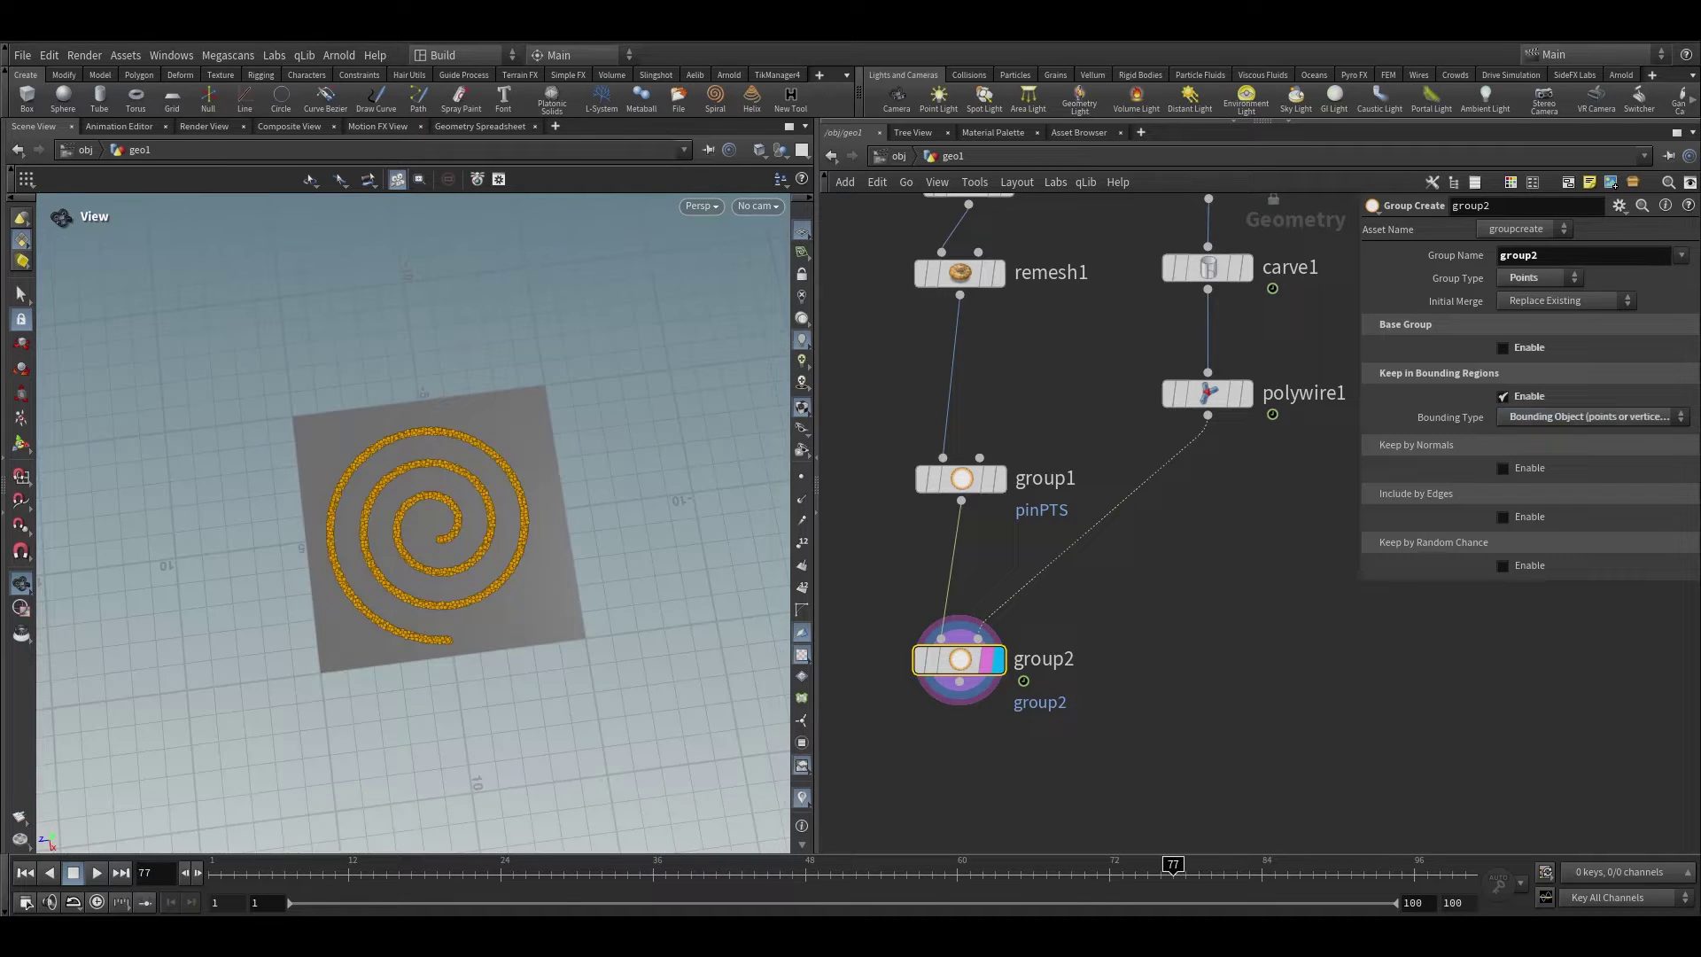
Check the growing spiral group along the timeline, and add a Time Shift node to the output of group2
middle_click_drag(1082, 671, 1090, 467)
left_click_drag(328, 863, 1103, 846)
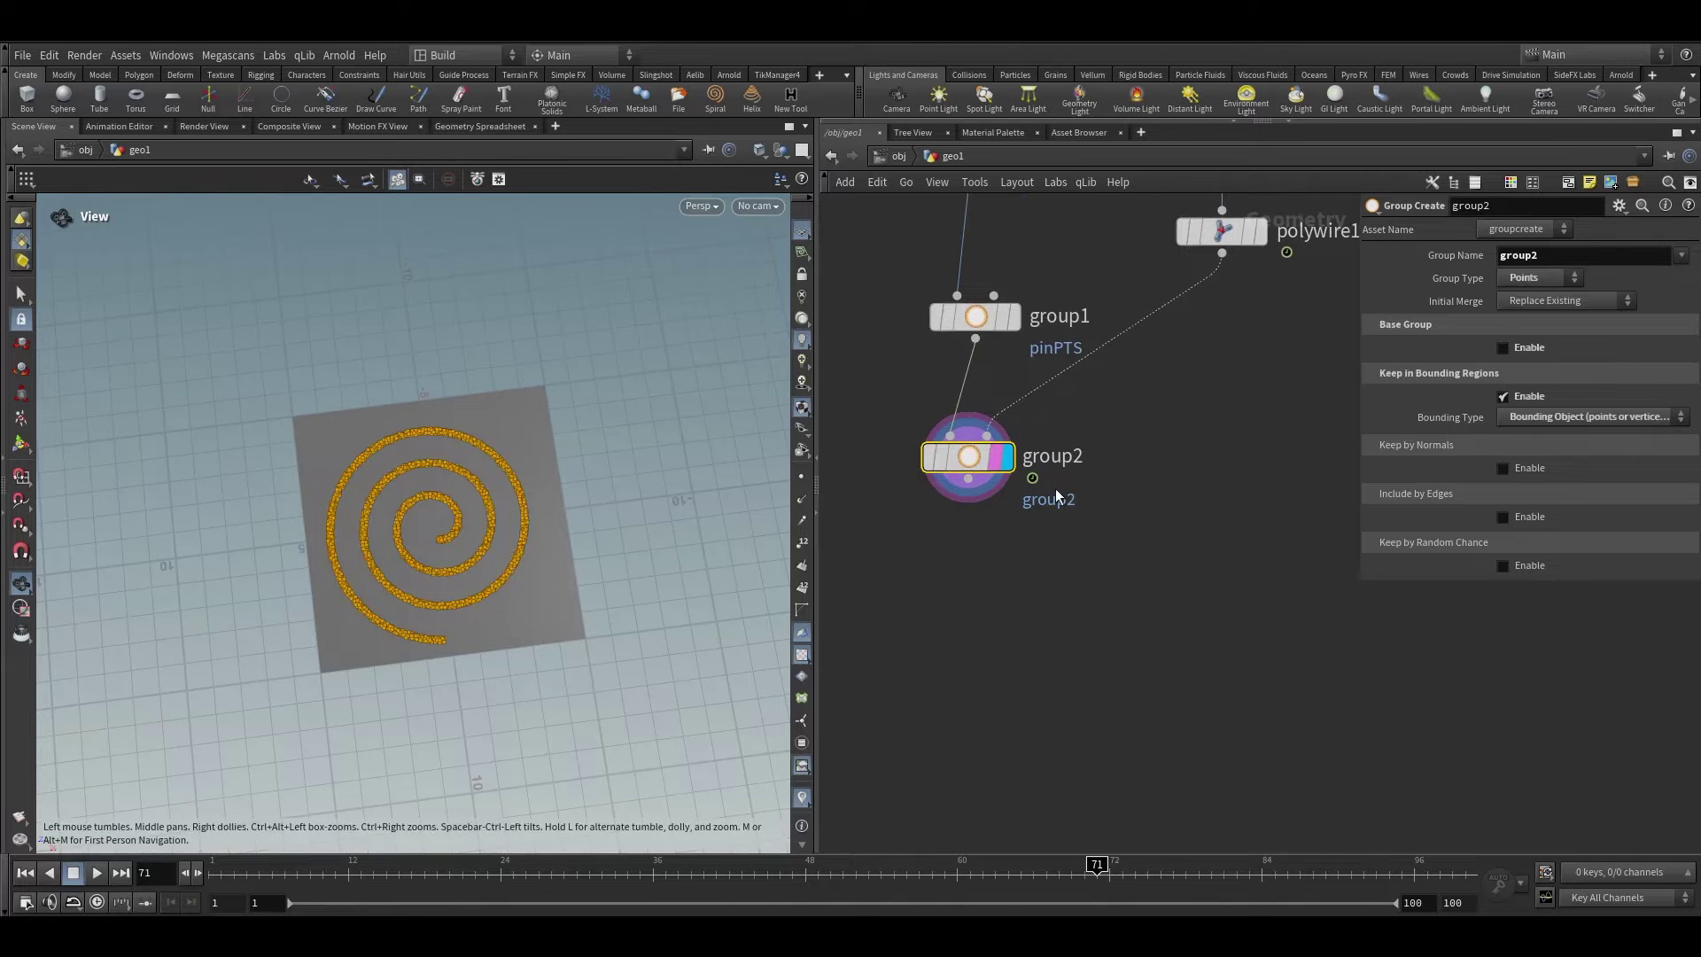
left_click_drag(968, 480, 982, 565)
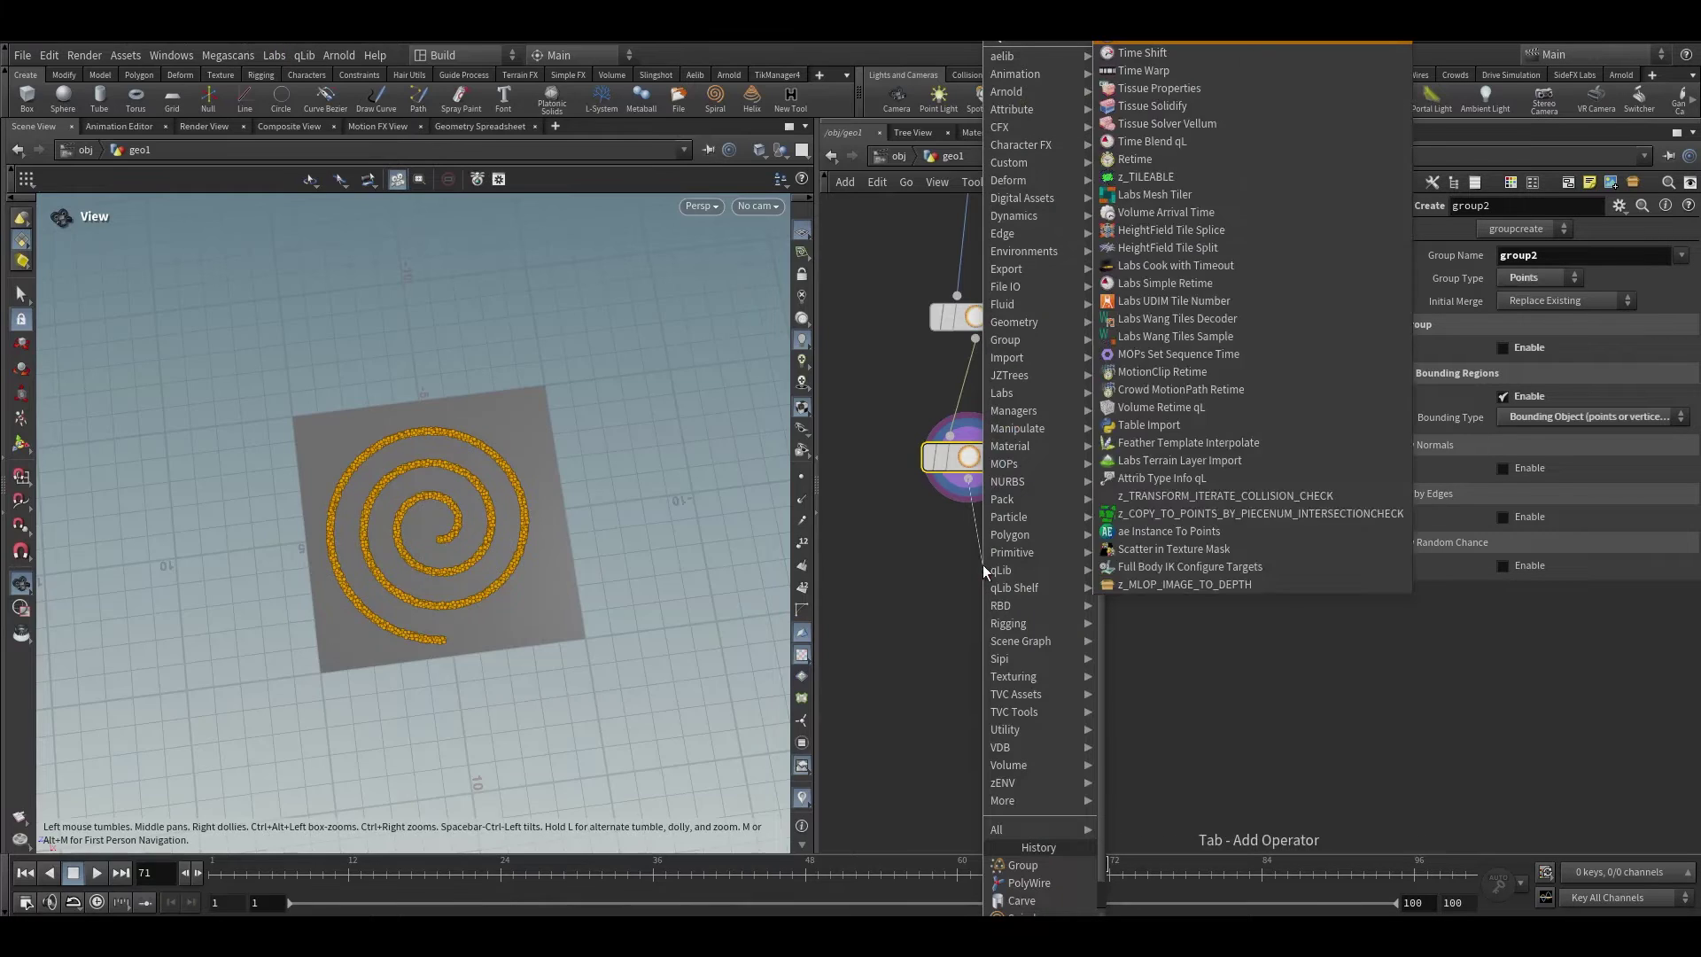
type("meshift")
key("Return")
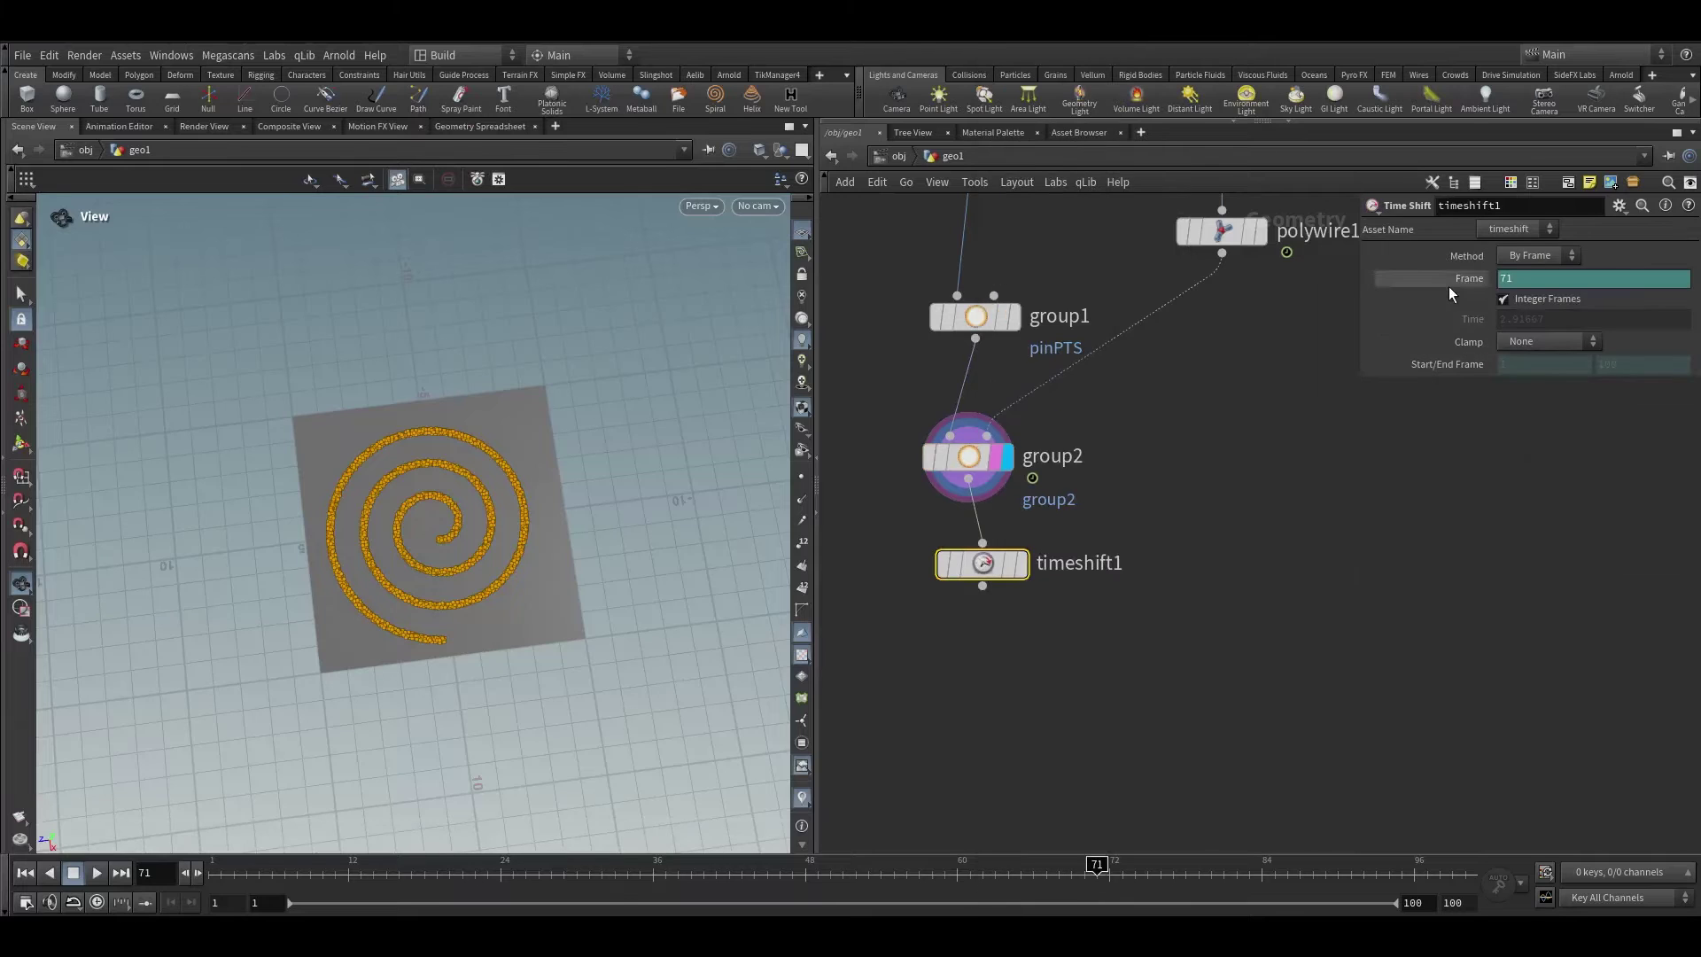
Set timeshift1's frame to $FEND, display the node, check it along the timeline, and align it beneath group2
left_click(1545, 282)
type("$FEND")
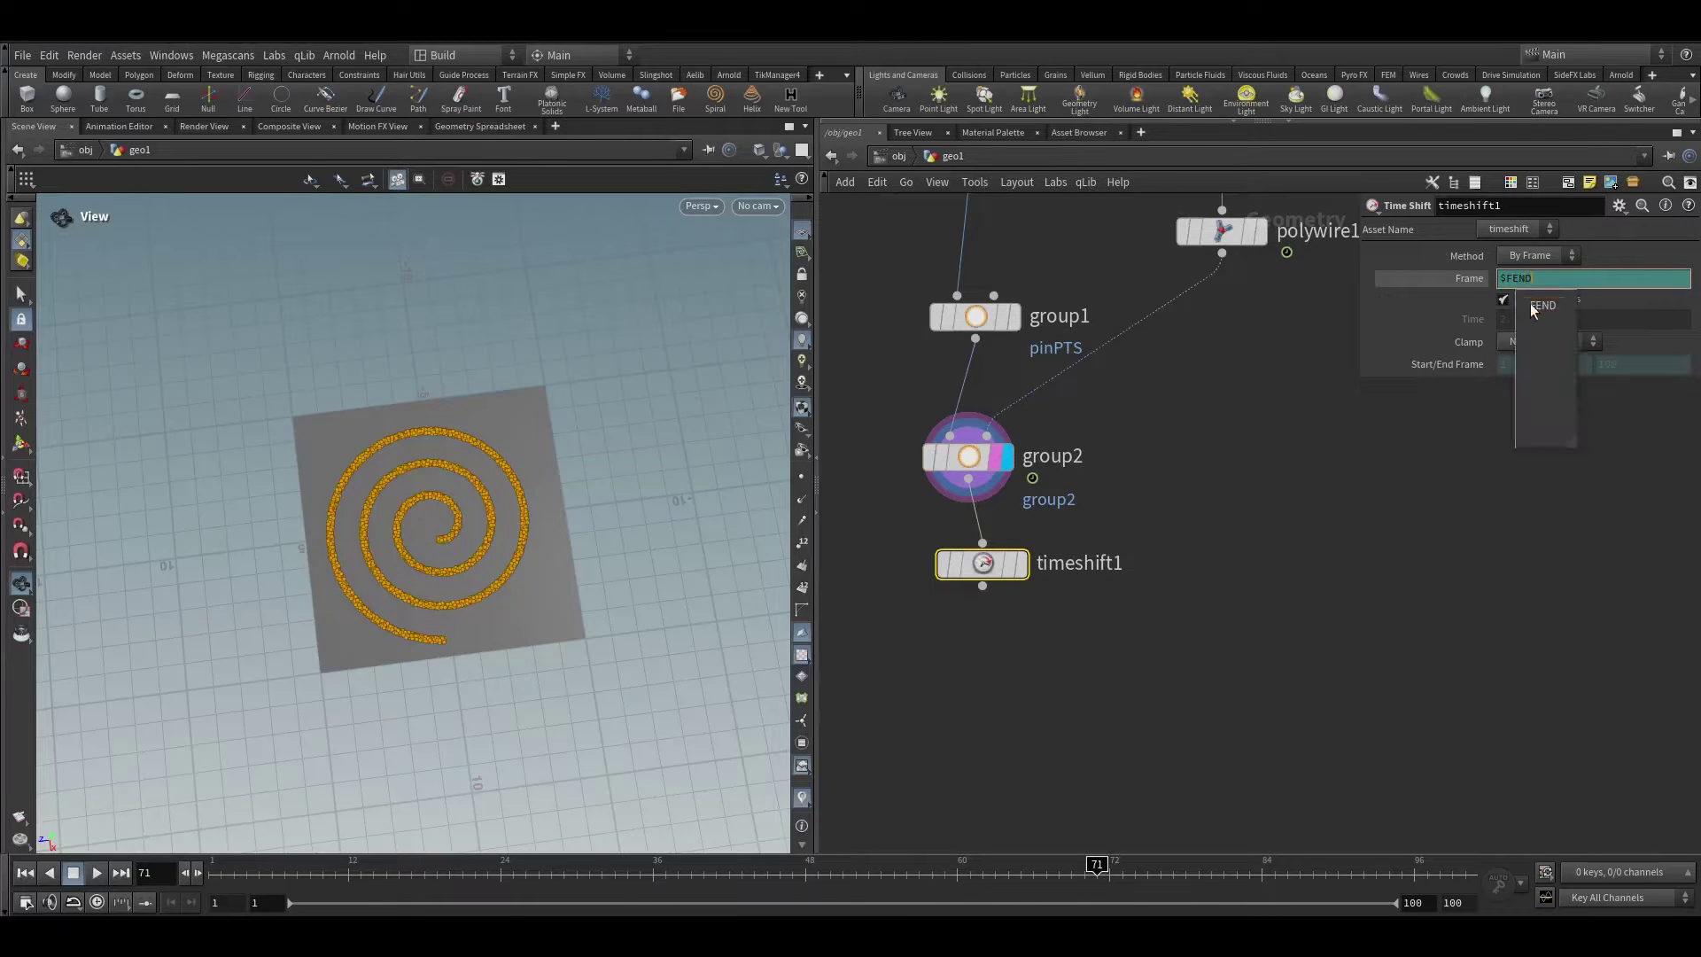
left_click(1529, 303)
left_click(1018, 563)
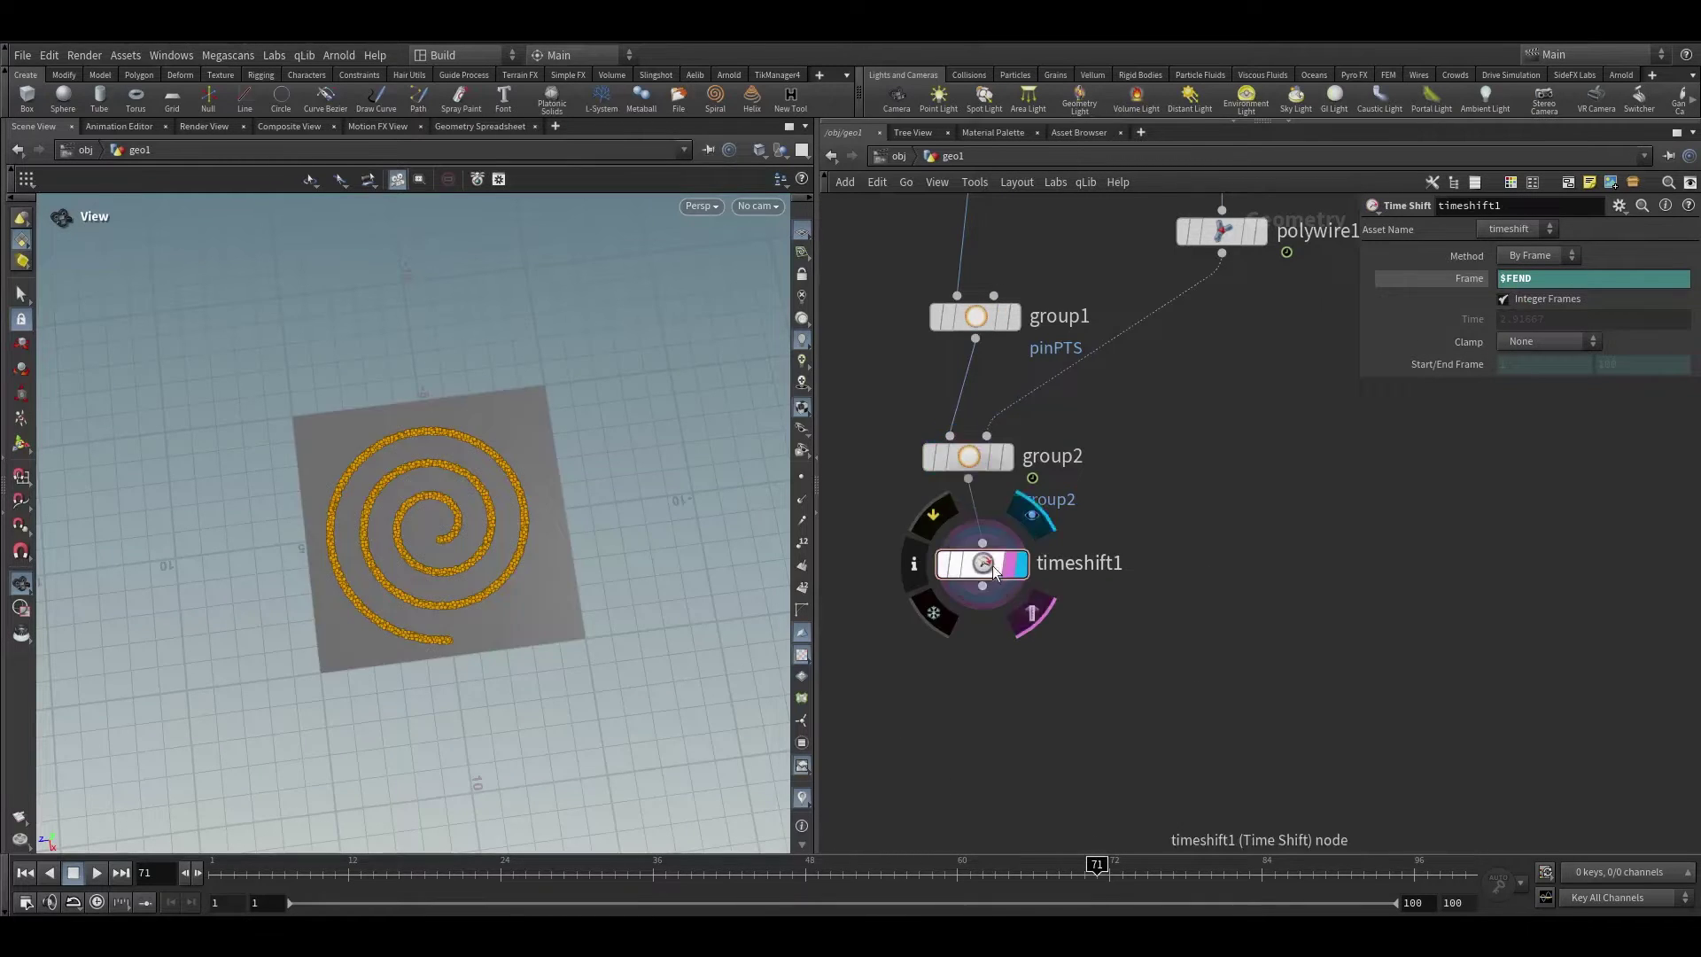
left_click_drag(700, 868, 1224, 864)
key("l")
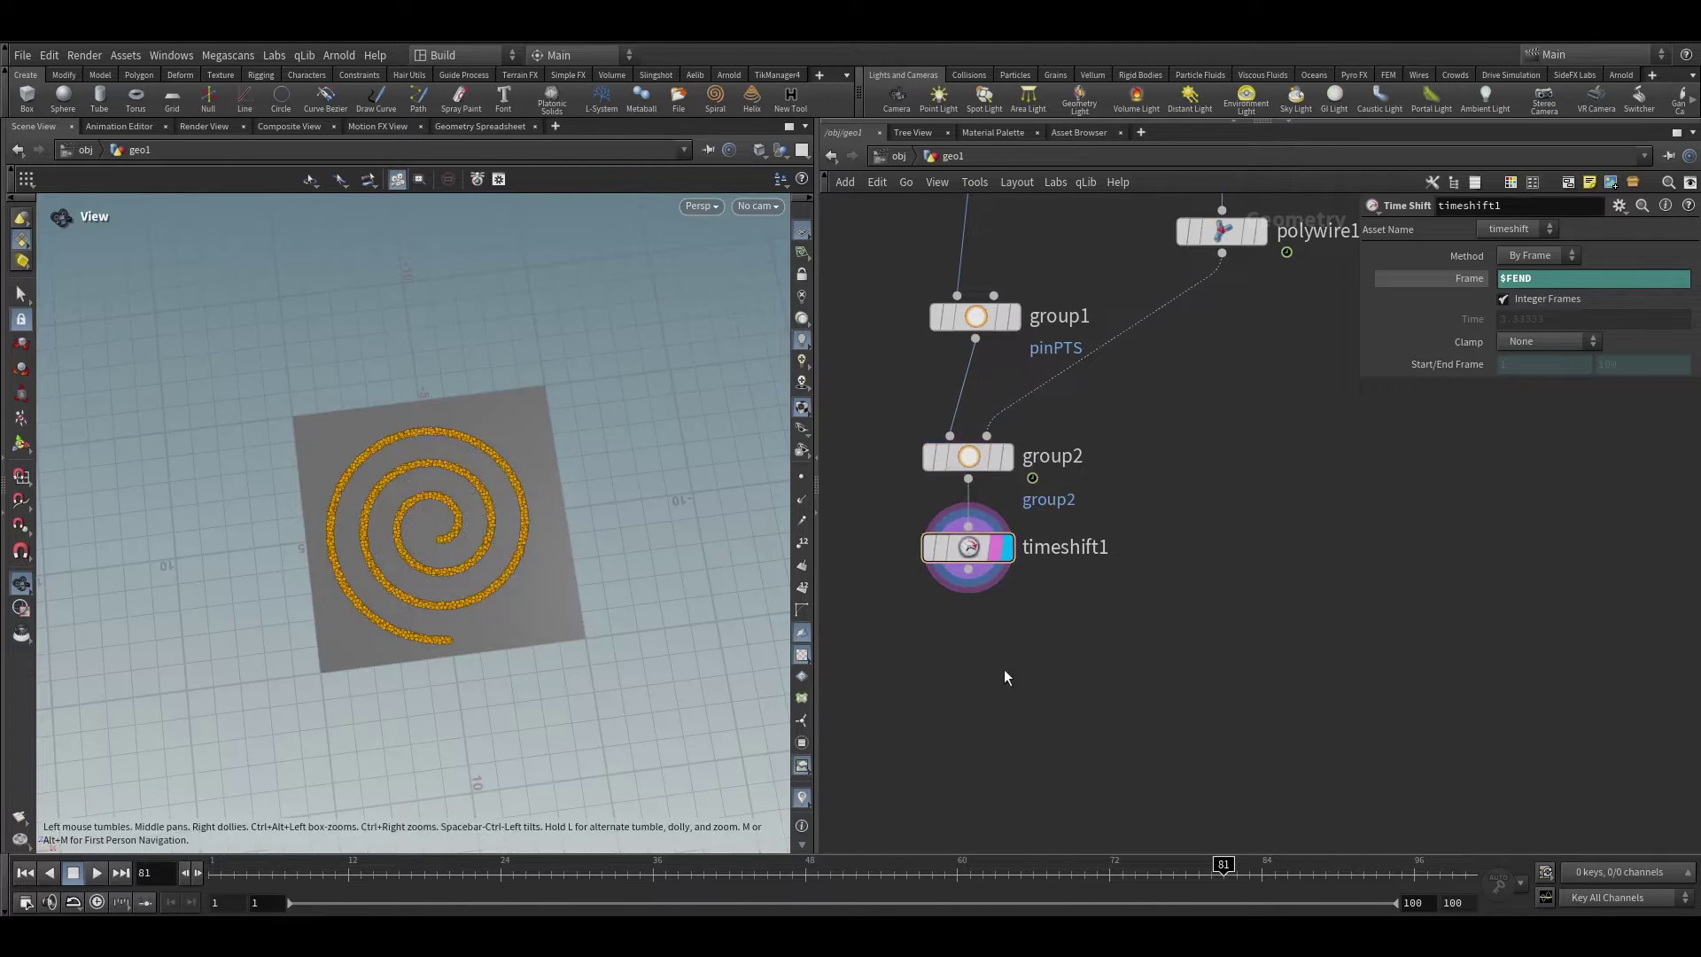
Rename the point group of group2 to pin and compare its settings with those of group1
key("Up")
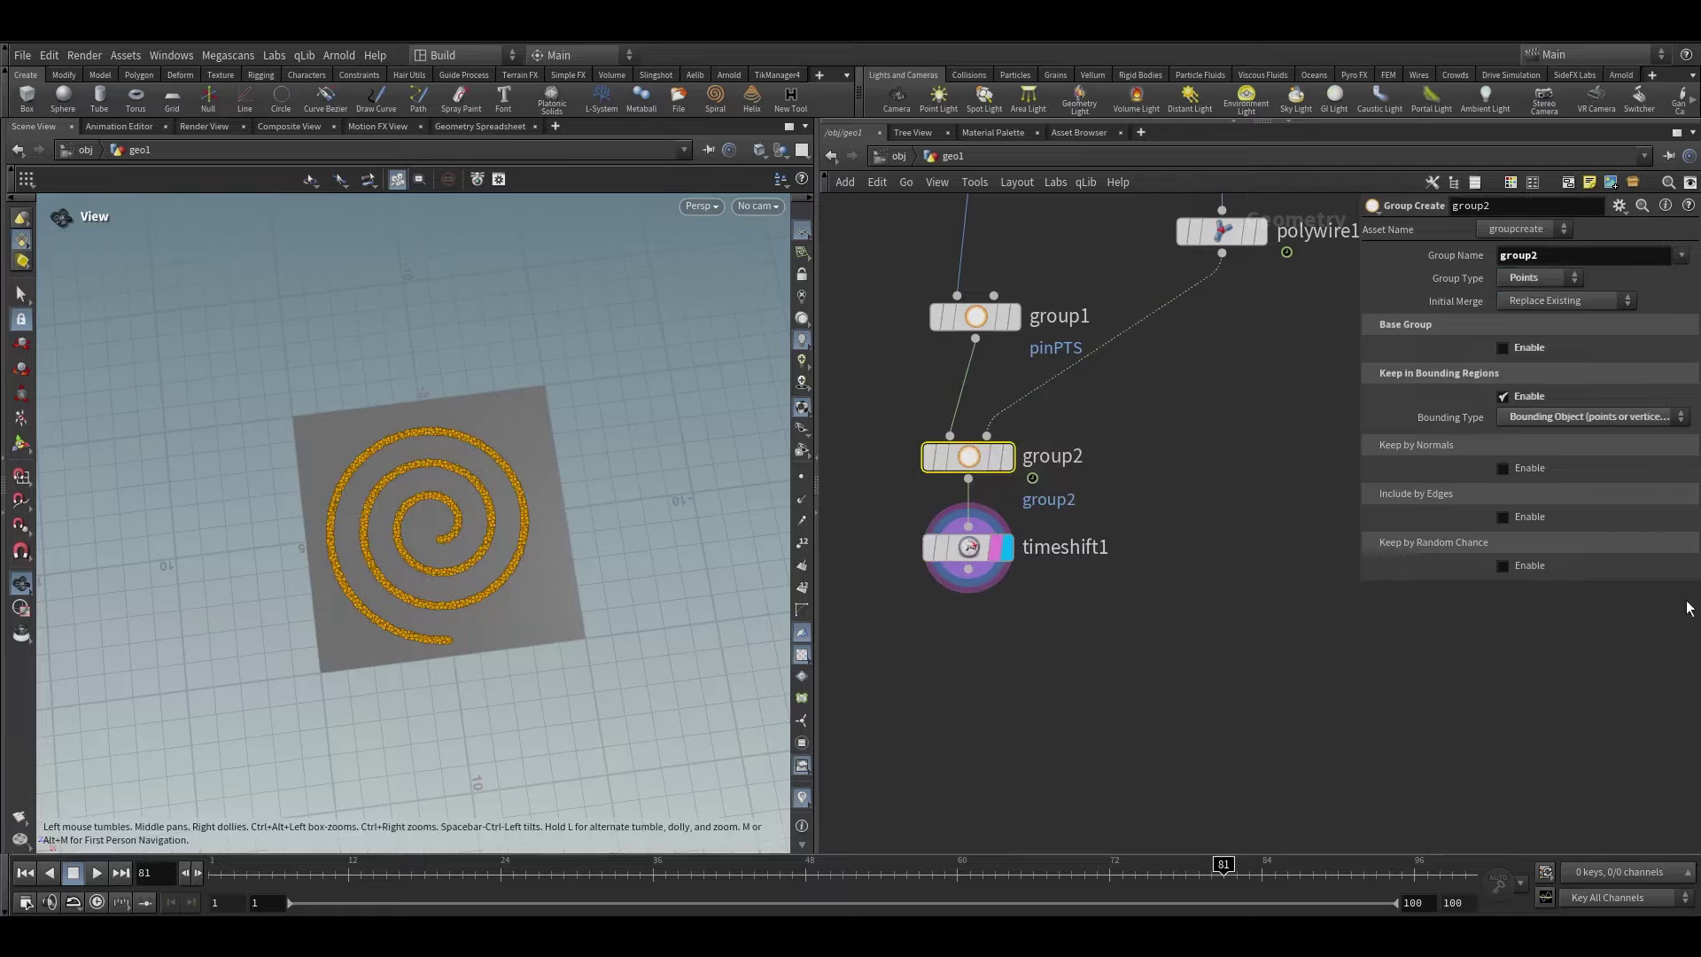
double_click(1528, 256)
type("pin")
key("Return")
middle_click_drag(1036, 381, 1046, 319)
key("Up")
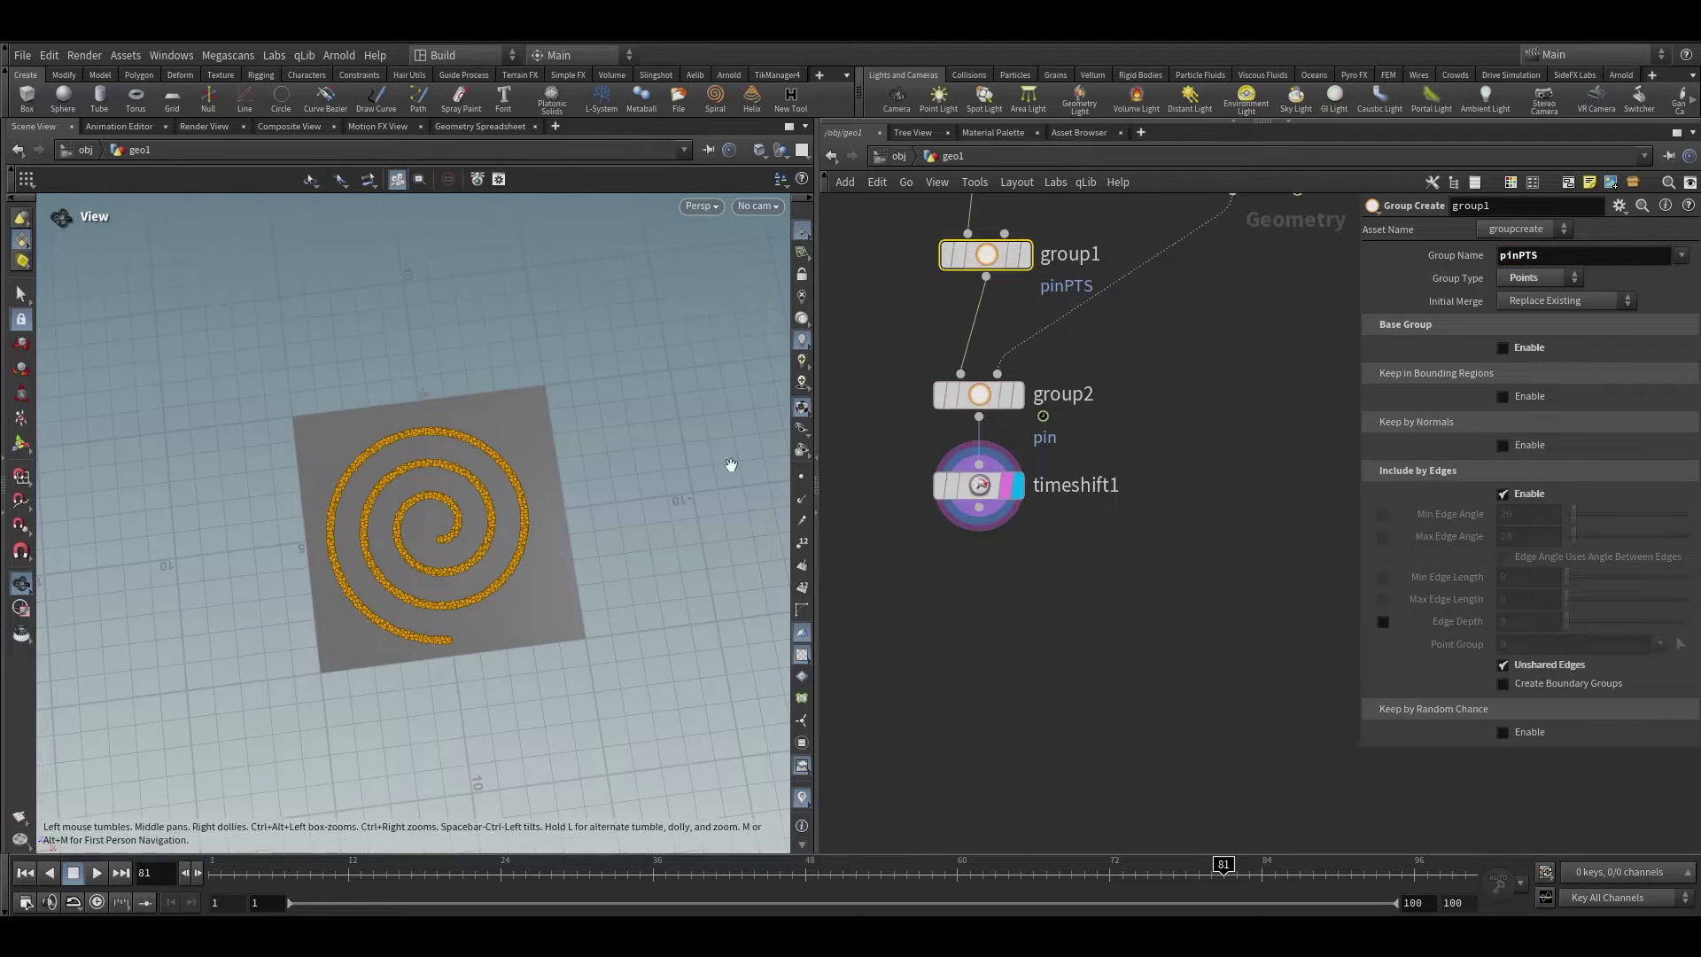
key("Down")
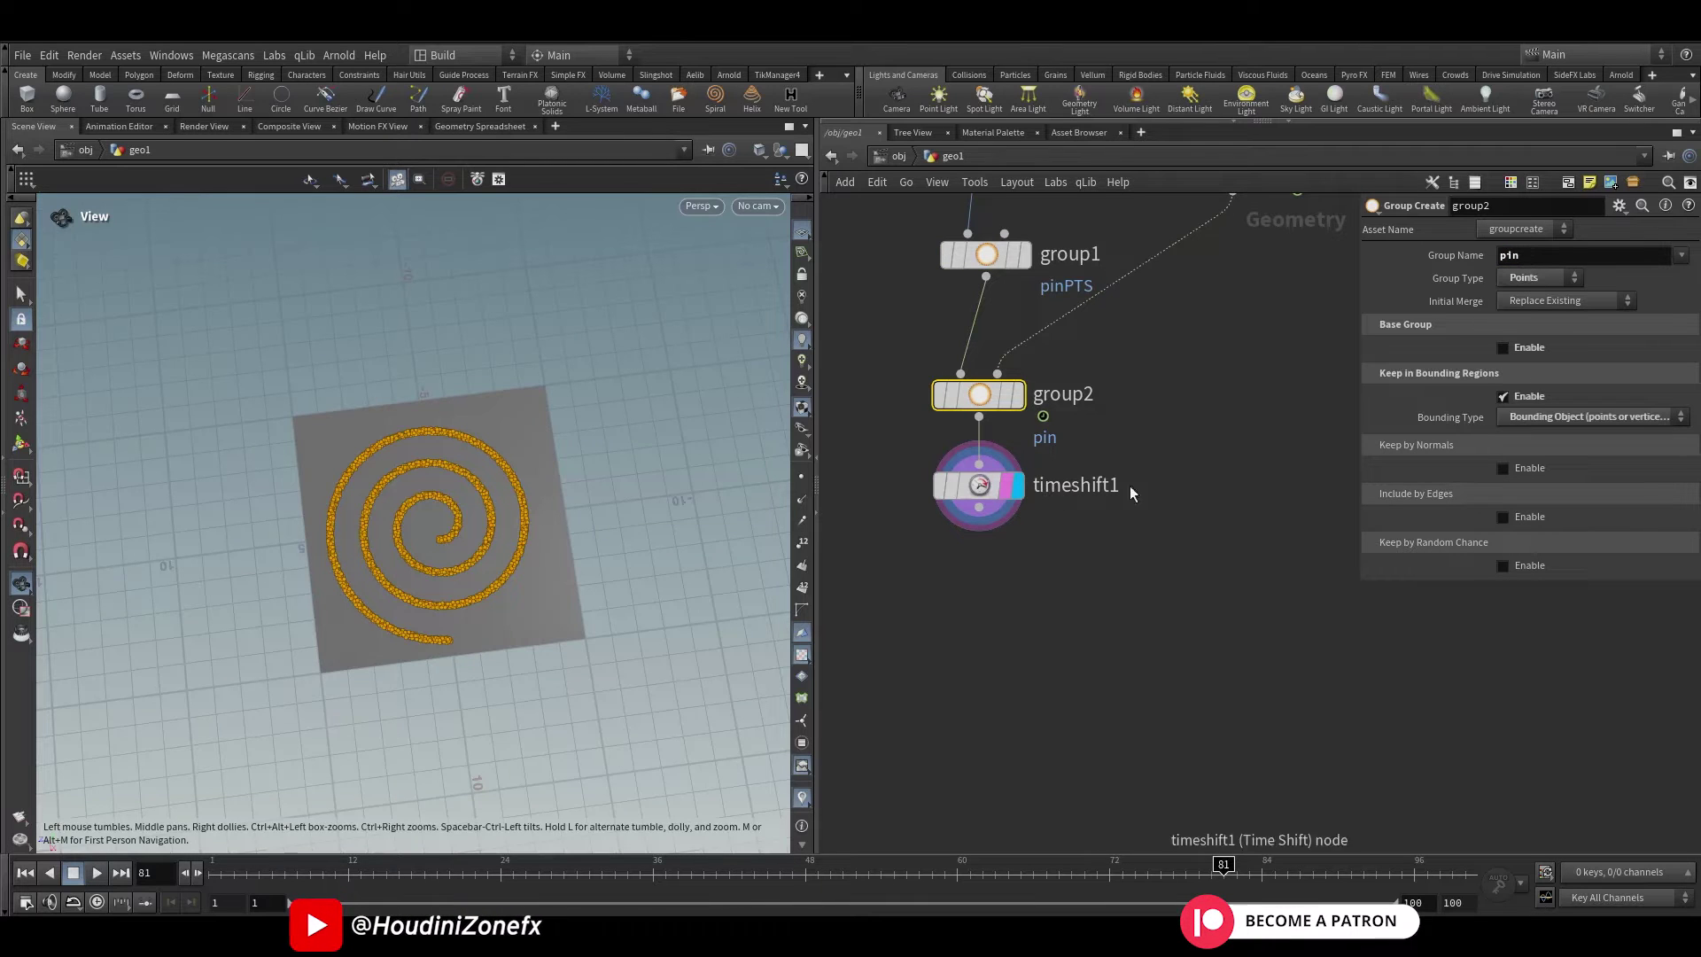
Add an Attribute Wrangle node to the output of timeshift1 and display it
middle_click_drag(1347, 549, 1227, 483)
left_click_drag(858, 464, 1245, 495)
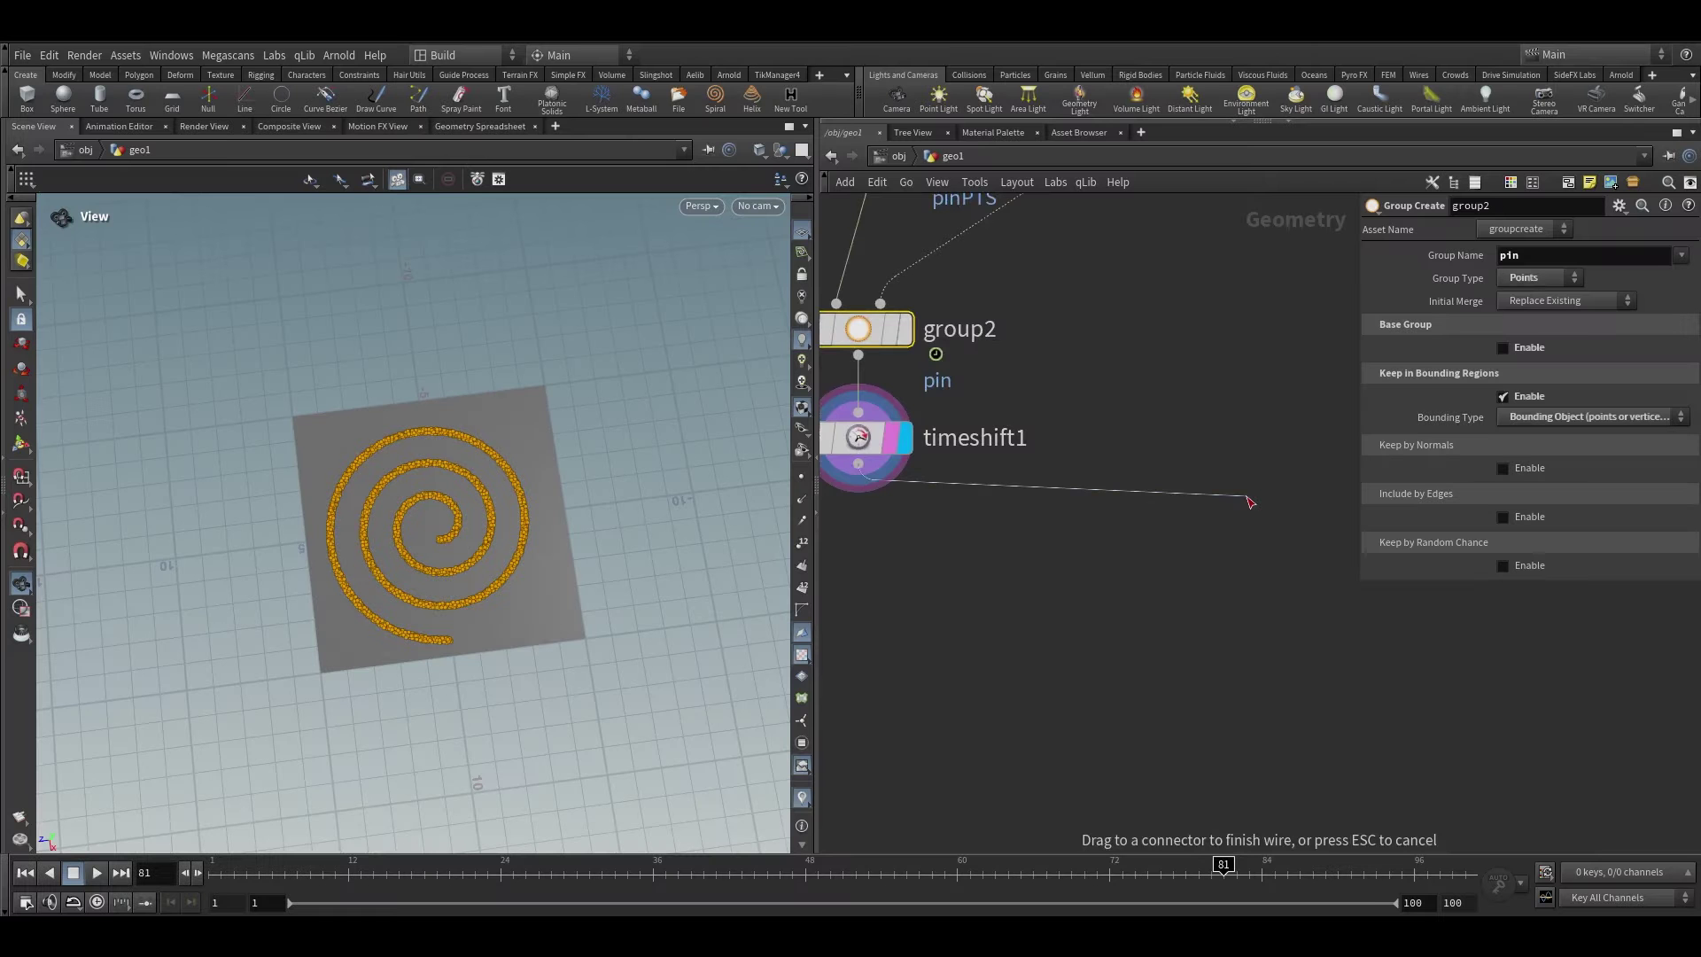
left_click_drag(1253, 493, 1247, 496)
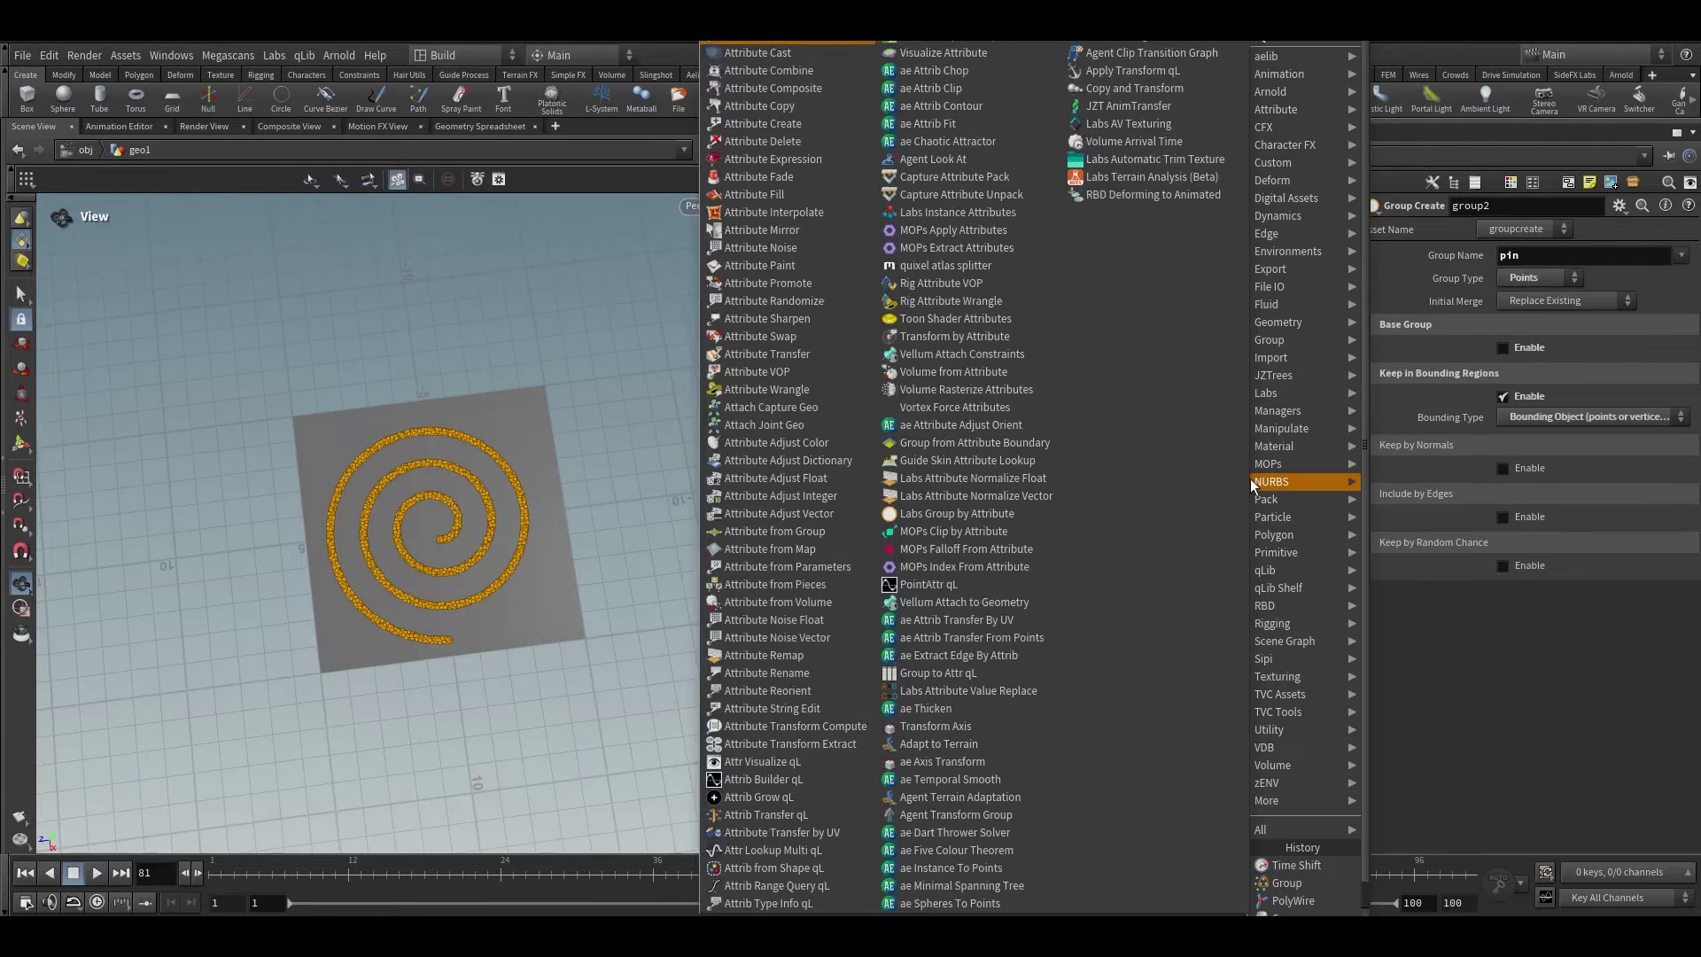
type("attribwrangle")
key("Return")
left_click(1247, 540)
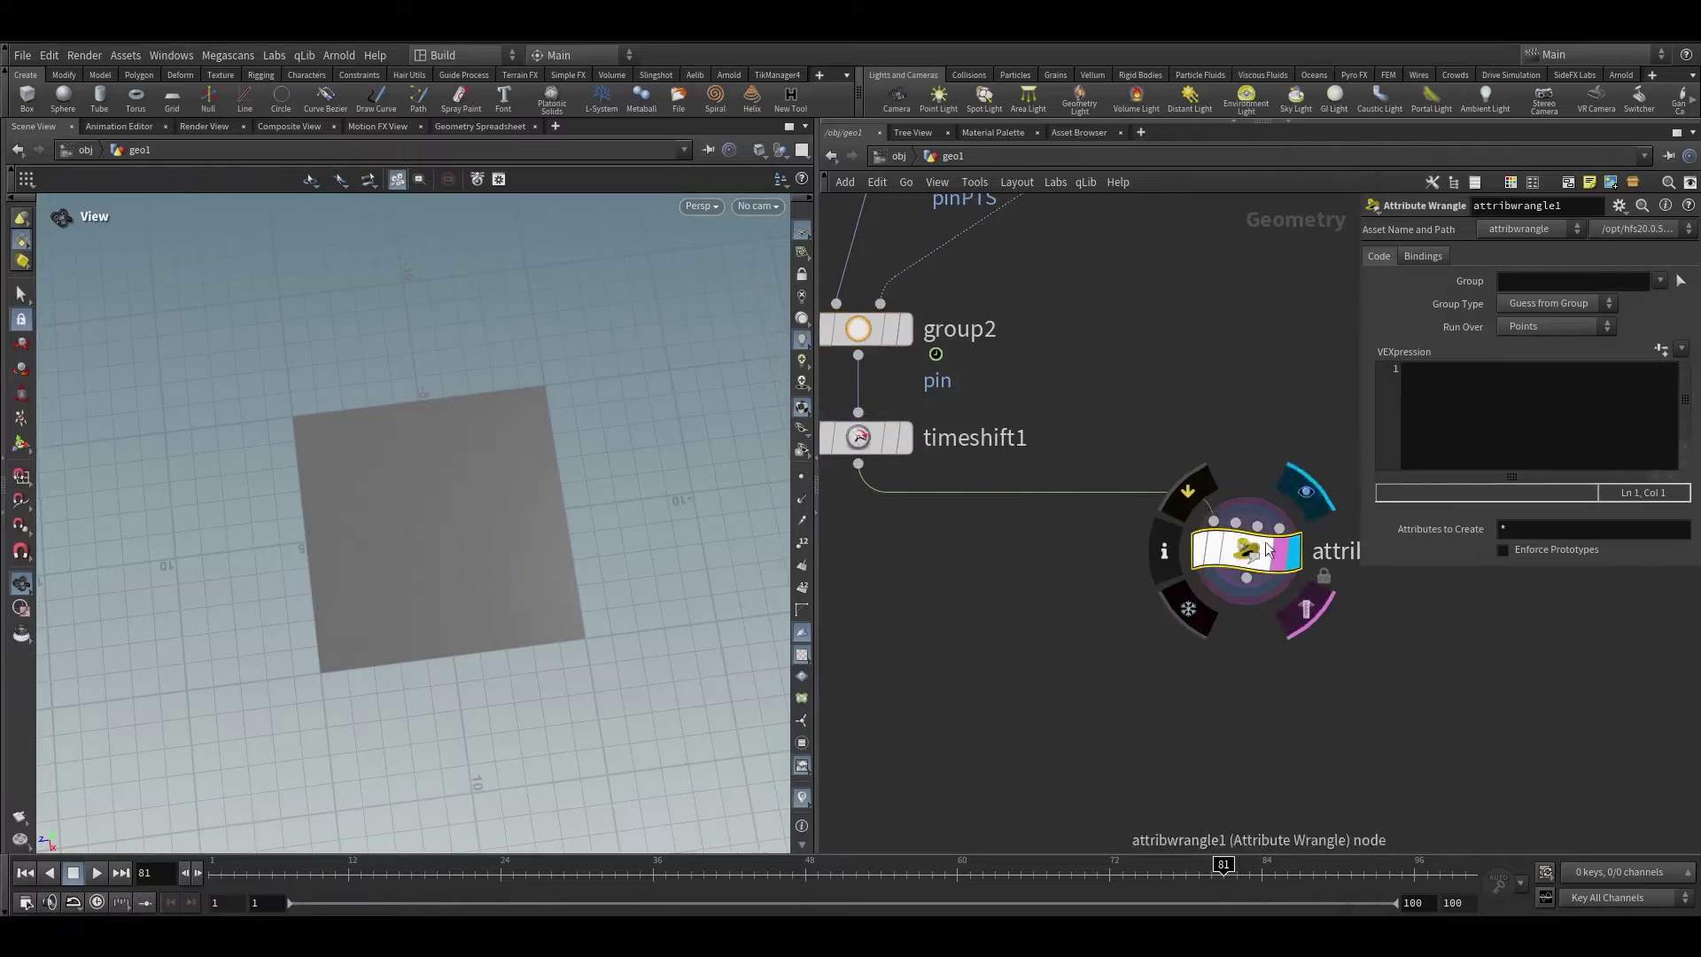
left_click(872, 325)
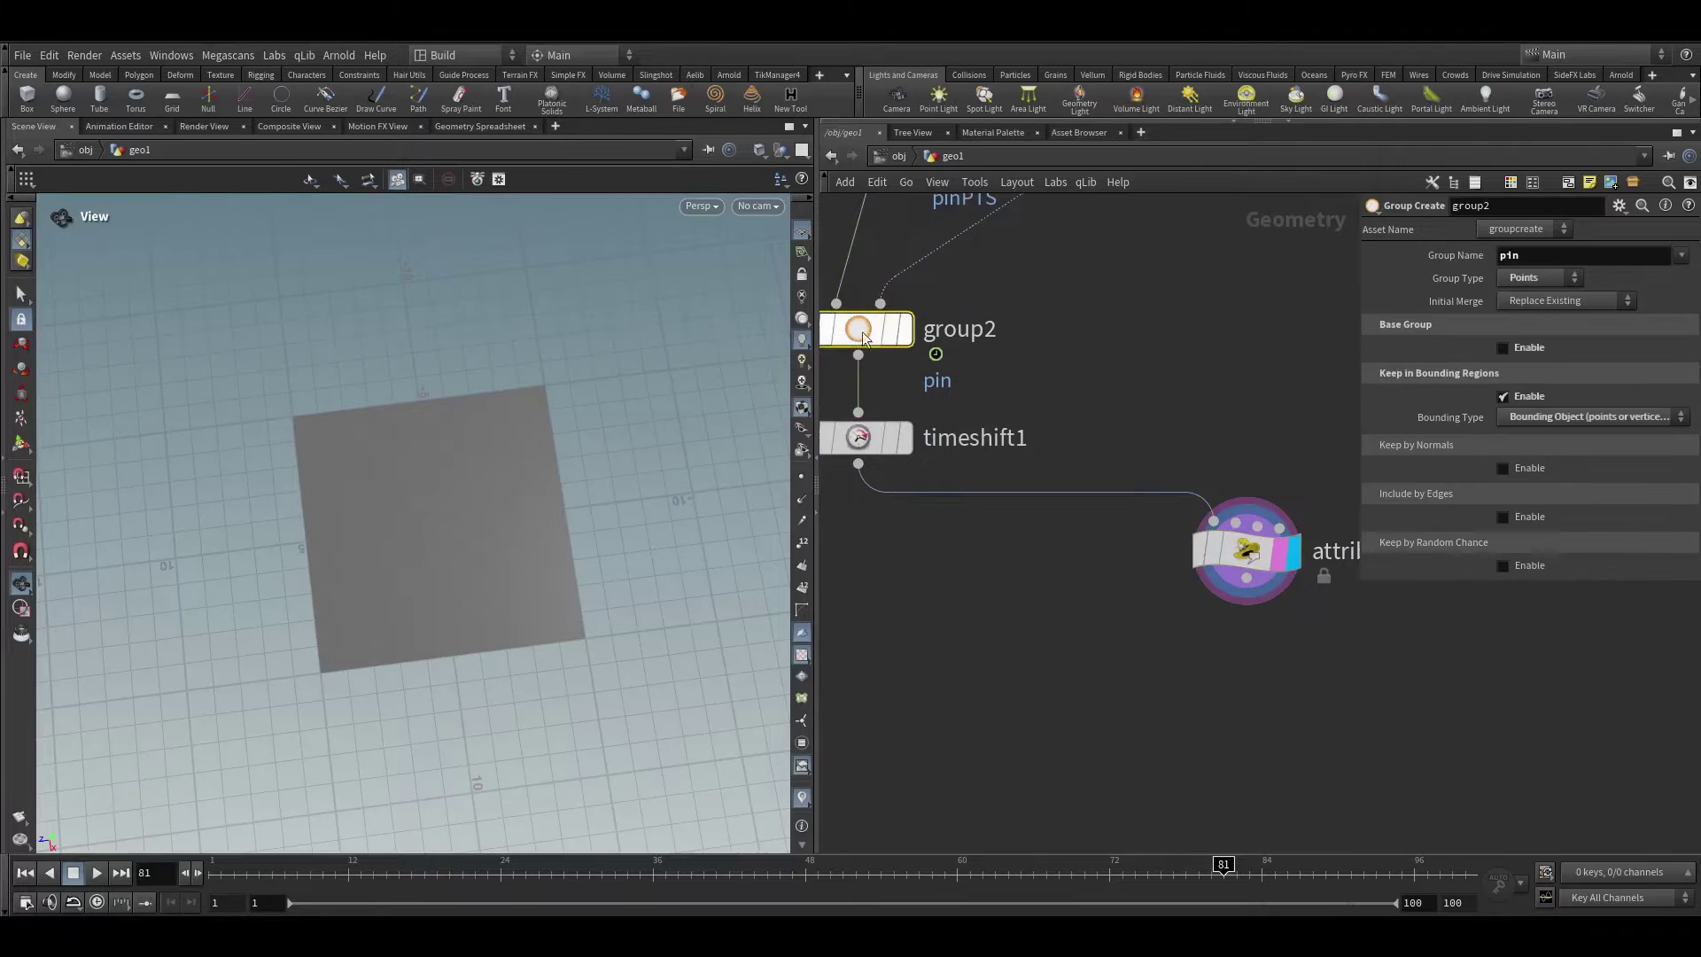
left_click(1246, 549)
left_click(1524, 417)
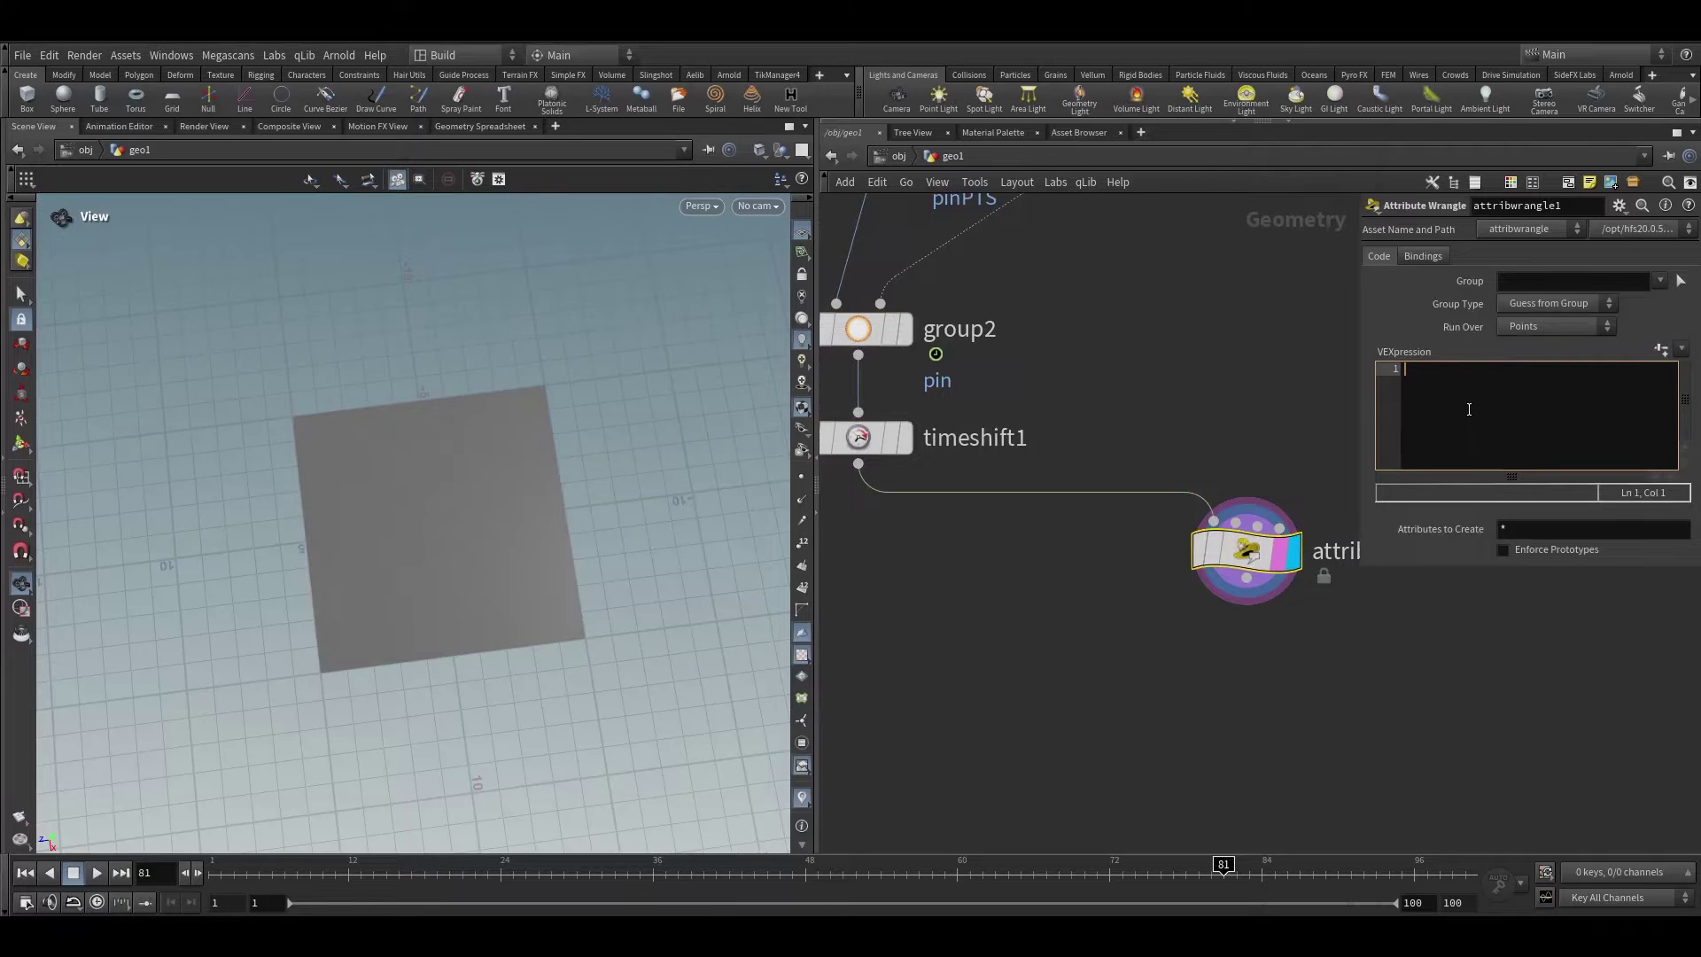
type("if(@")
key("Return")
type("i@")
key("BackSpace")
key("BackSpace")
type("f@pinco")
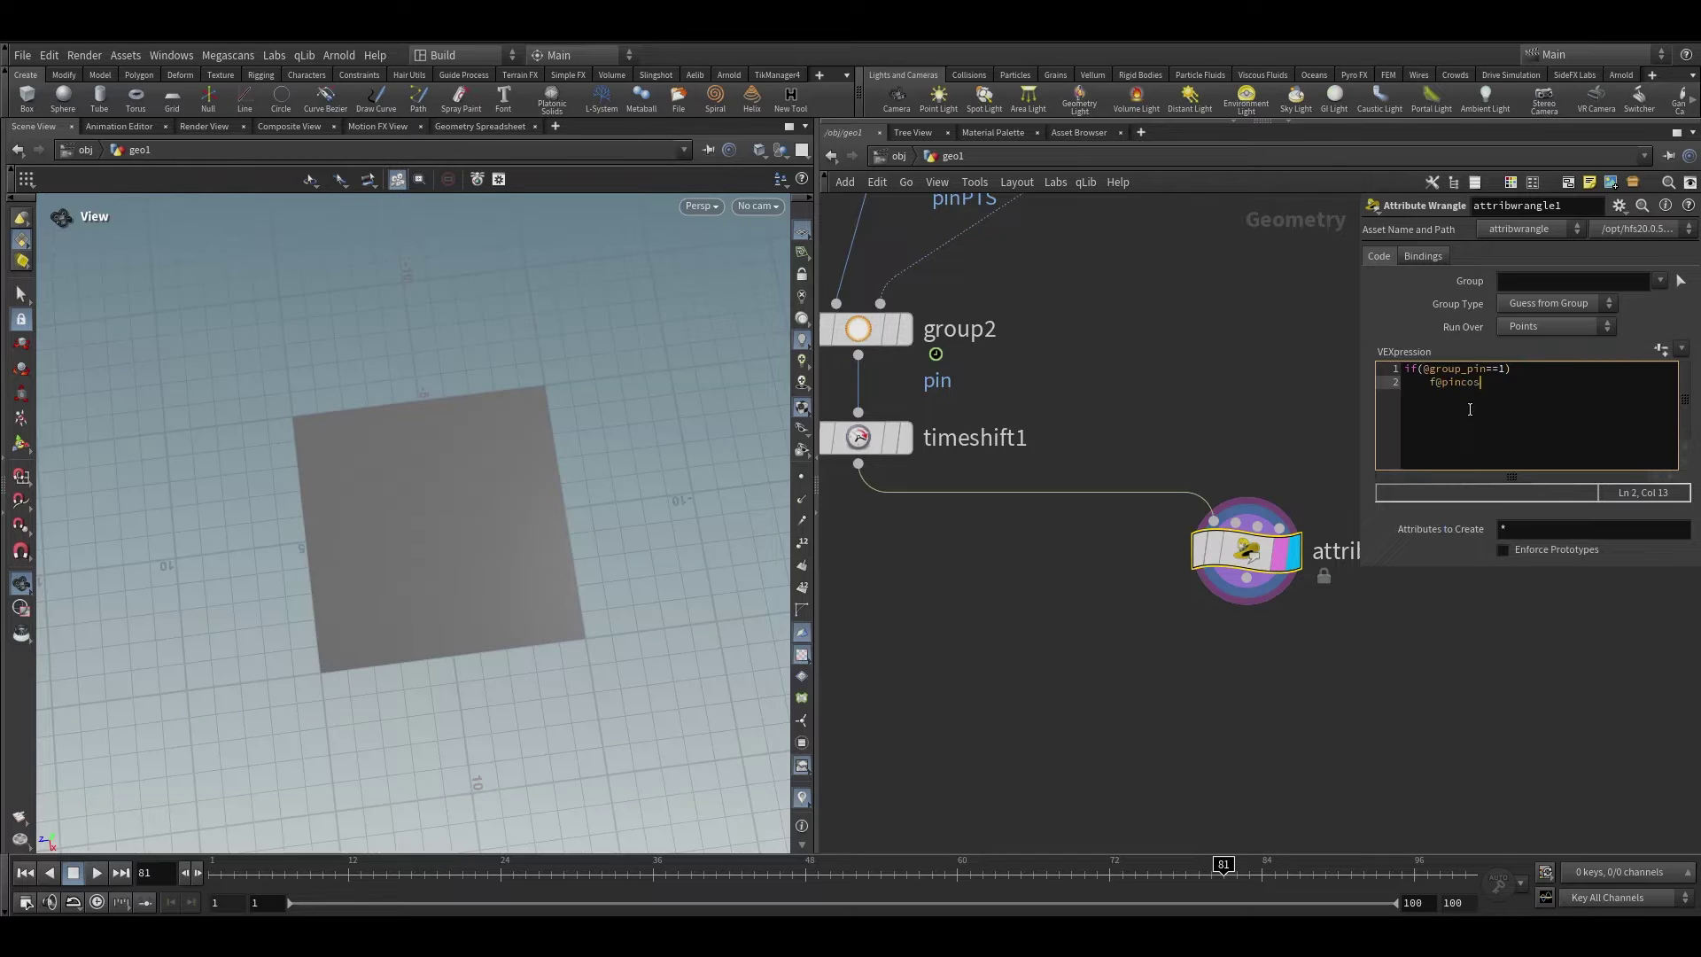
type("ns = 1;")
key("BackSpace")
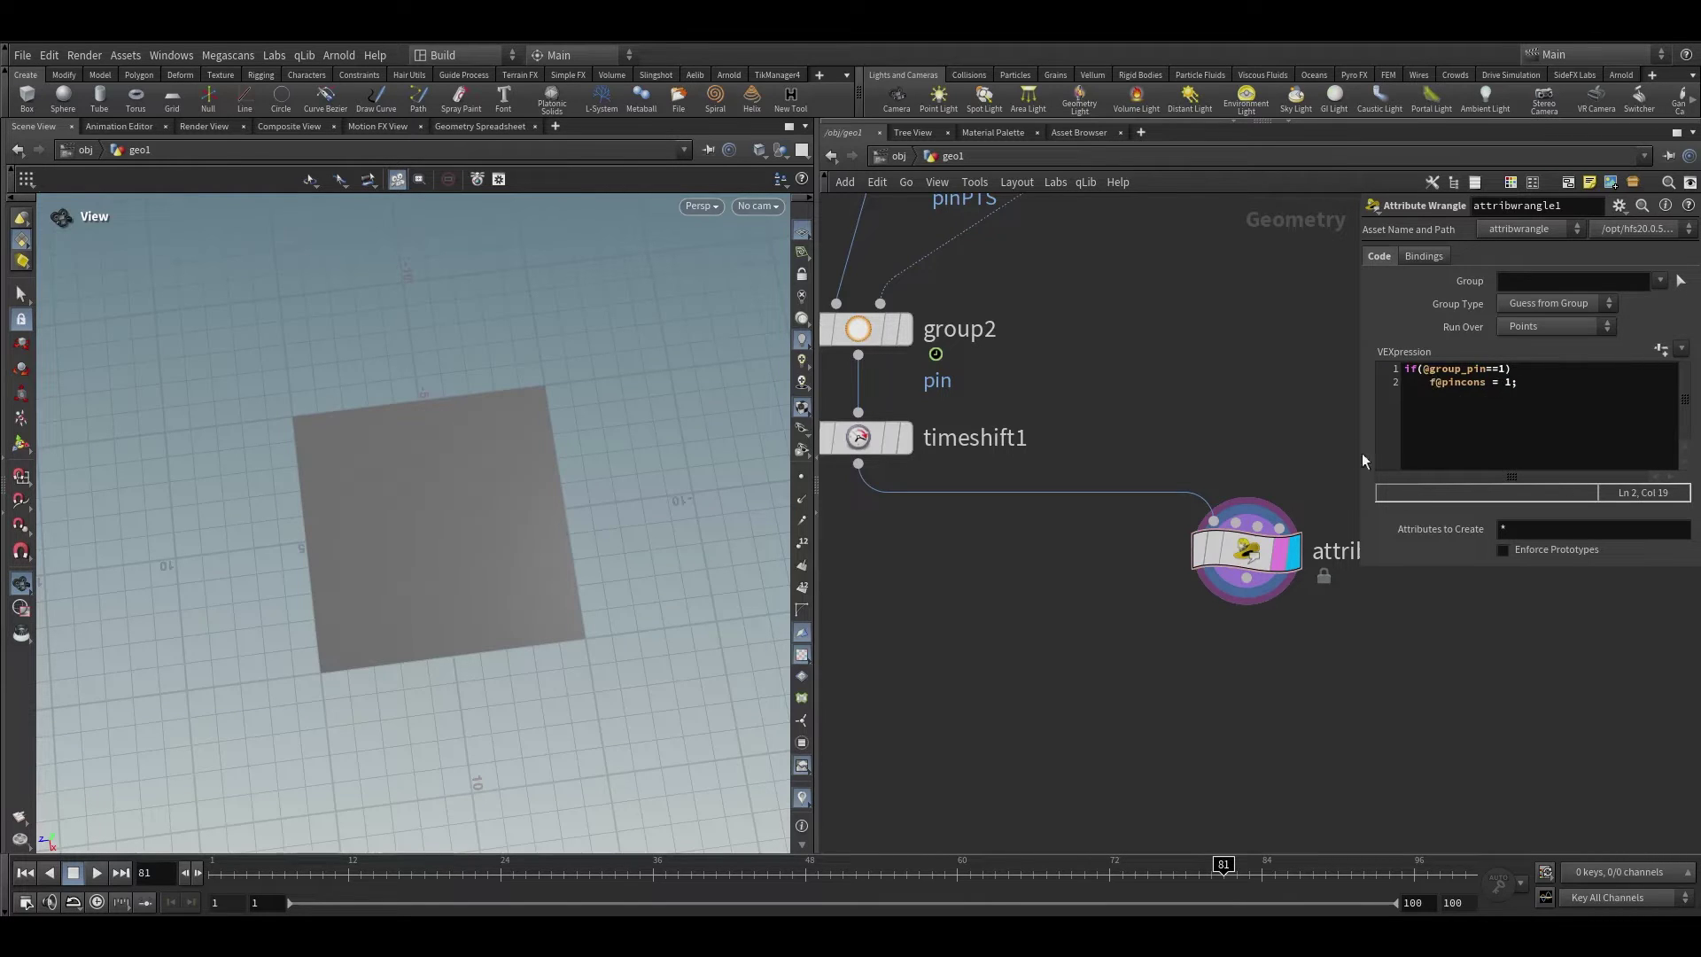
Visualize the pincons attribute of attribwrangle1 in the viewport and inspect the spiral
left_click(1166, 549)
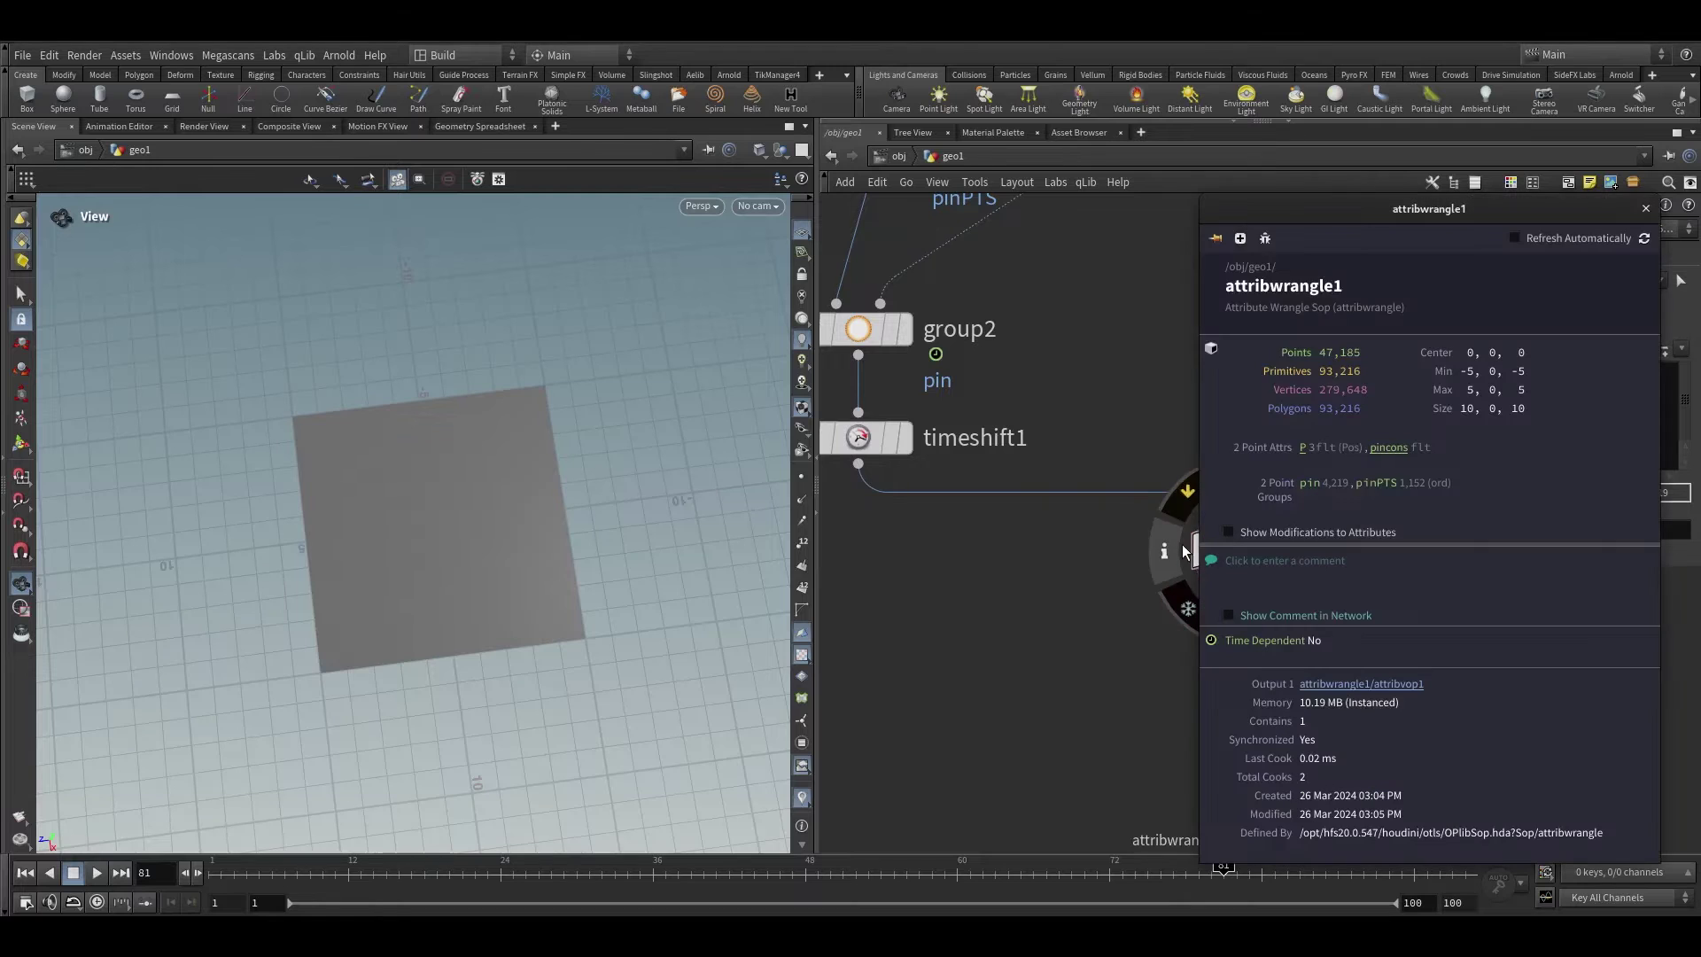
left_click(1389, 447)
scroll(413, 522, "up", 5)
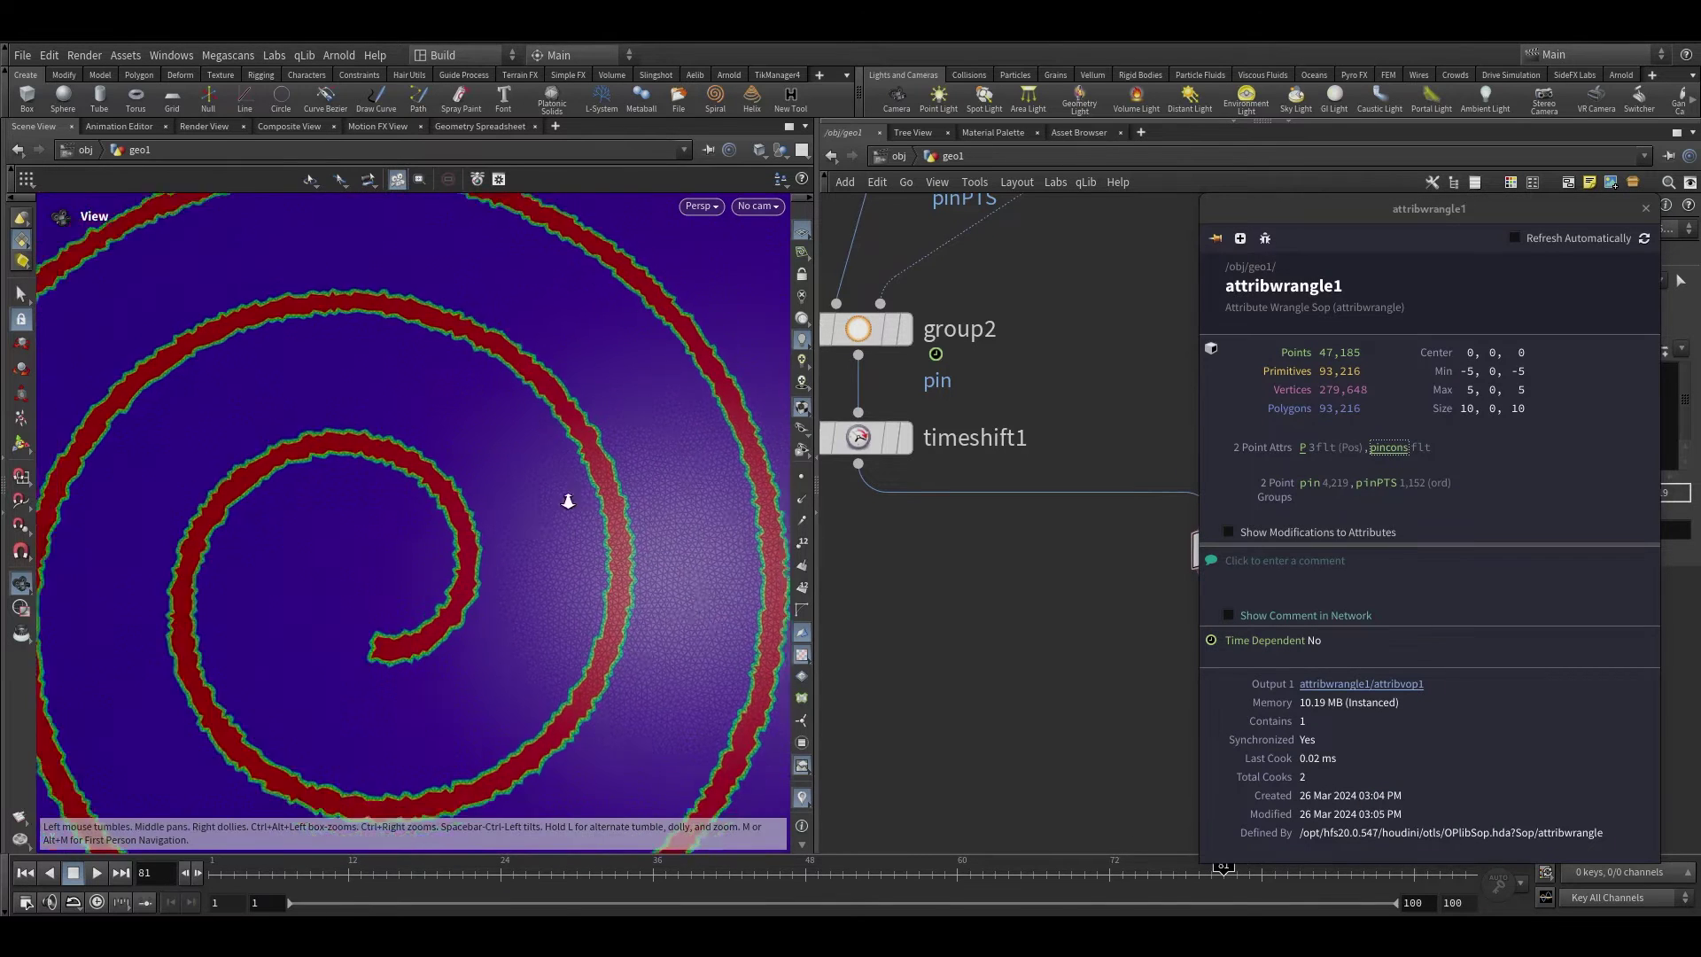
left_click_drag(568, 502, 447, 709)
left_click(1646, 208)
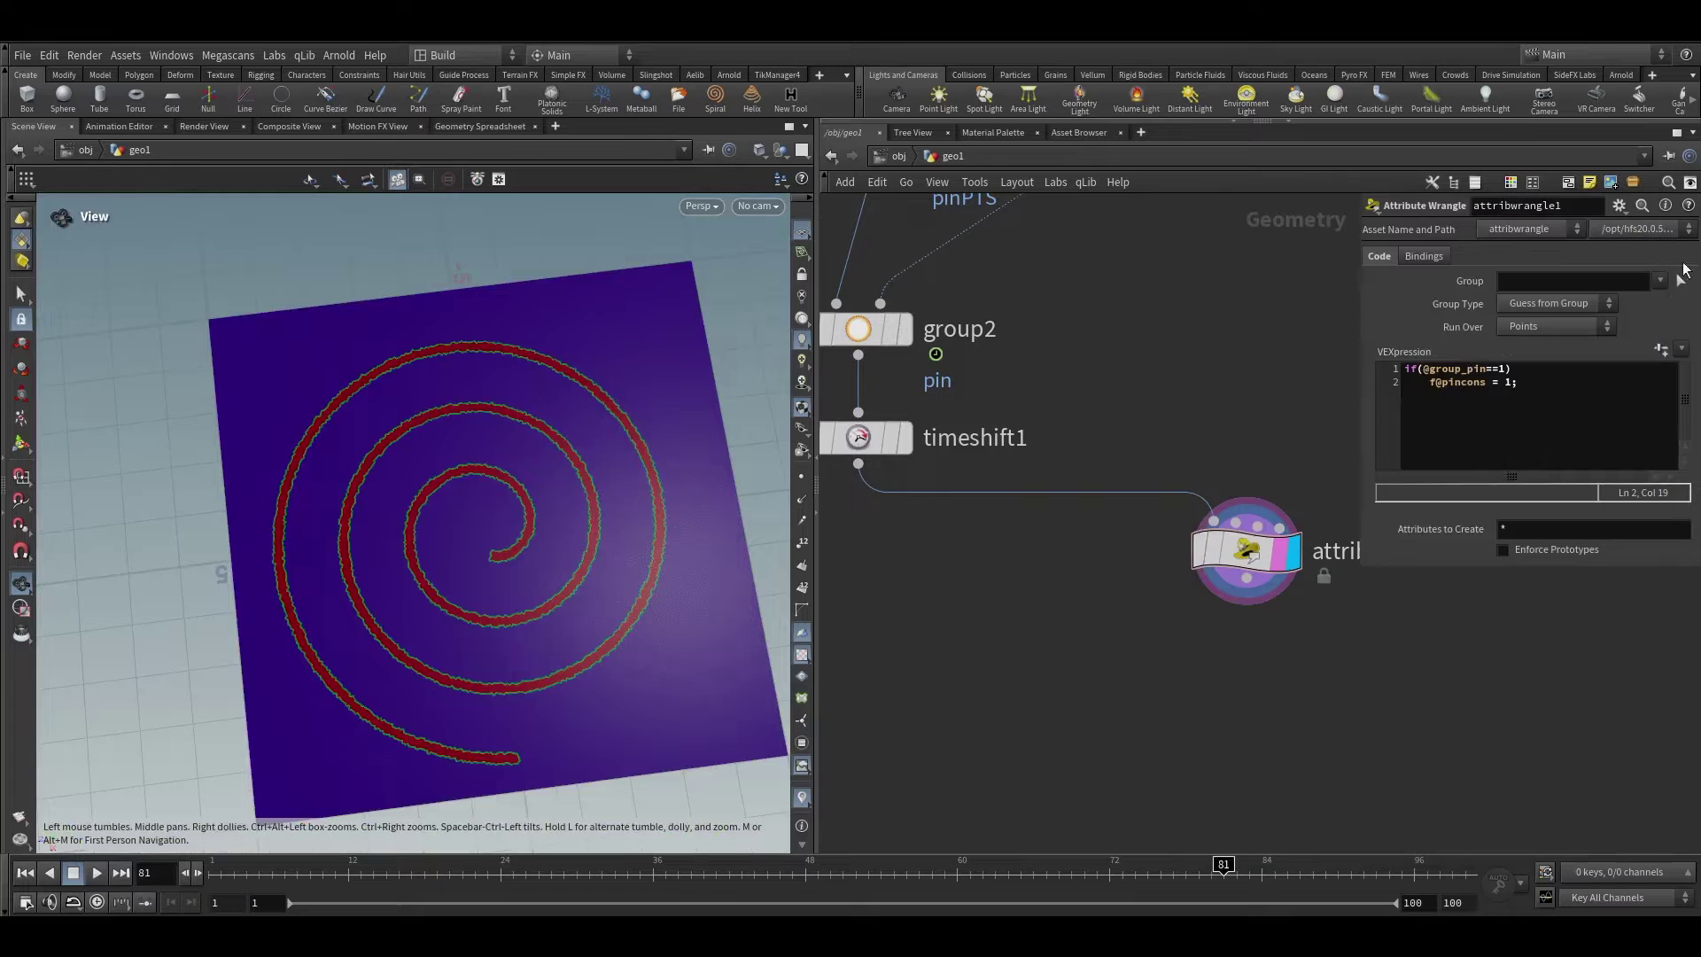
Add and display an Attribute Blur node after attribwrangle1, and make it blur only the pincons attribute
scroll(1258, 576, "up", 3)
key("Tab")
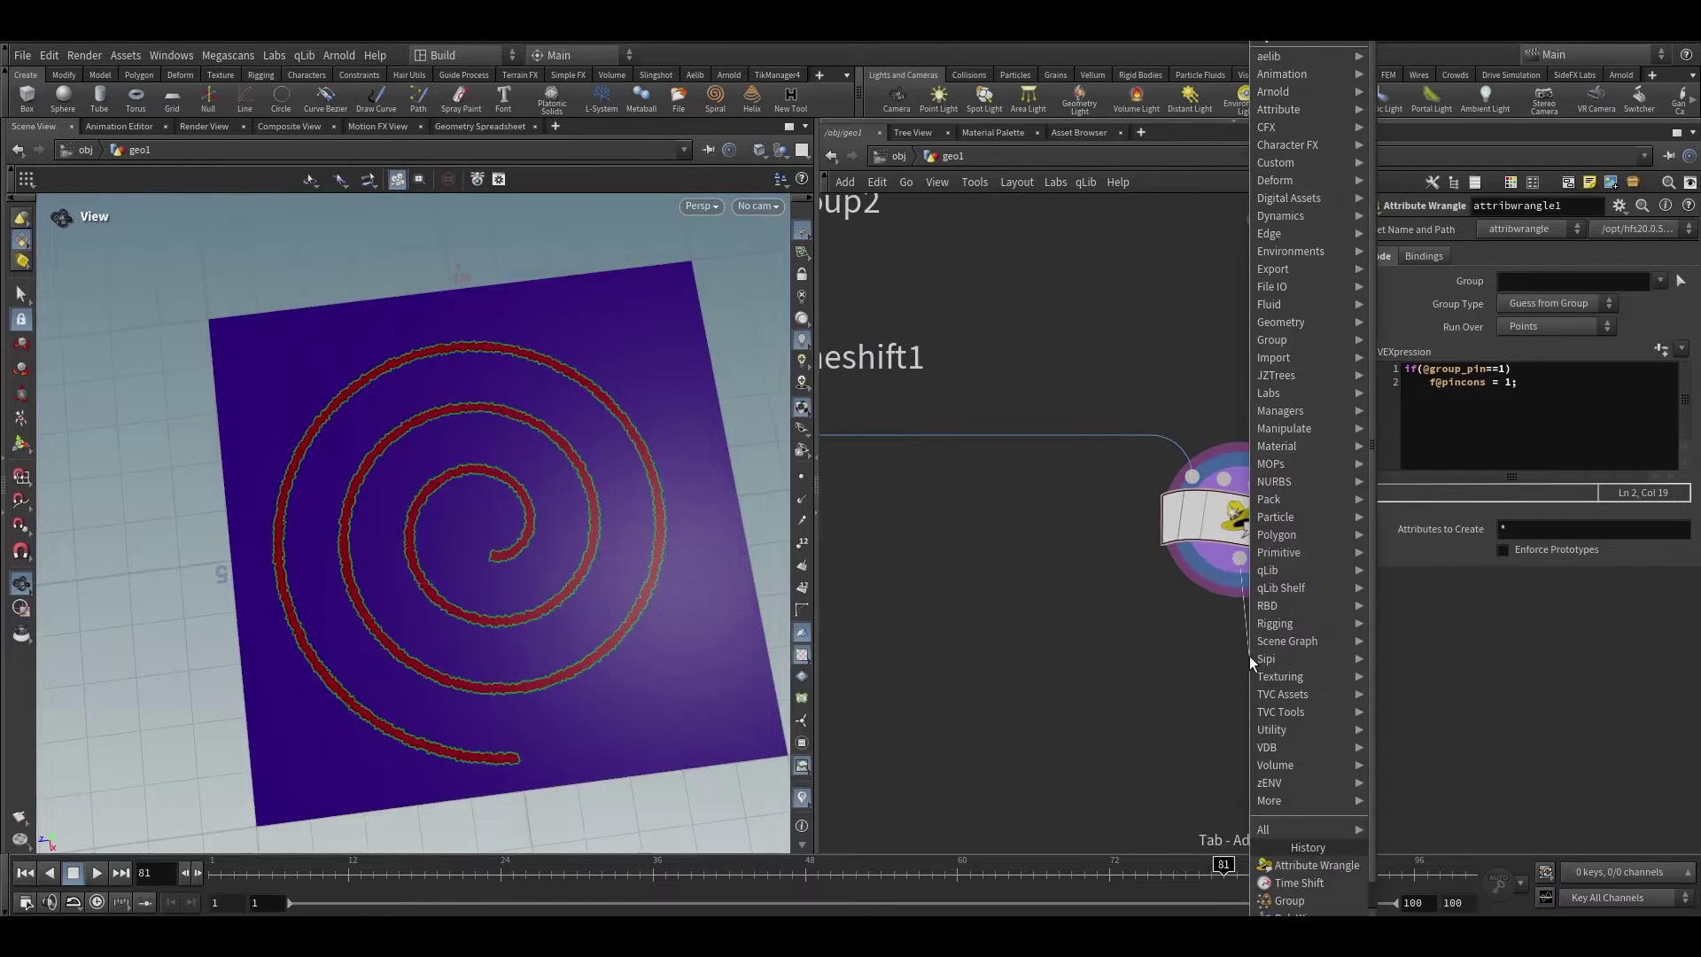
type("blur")
key("Return")
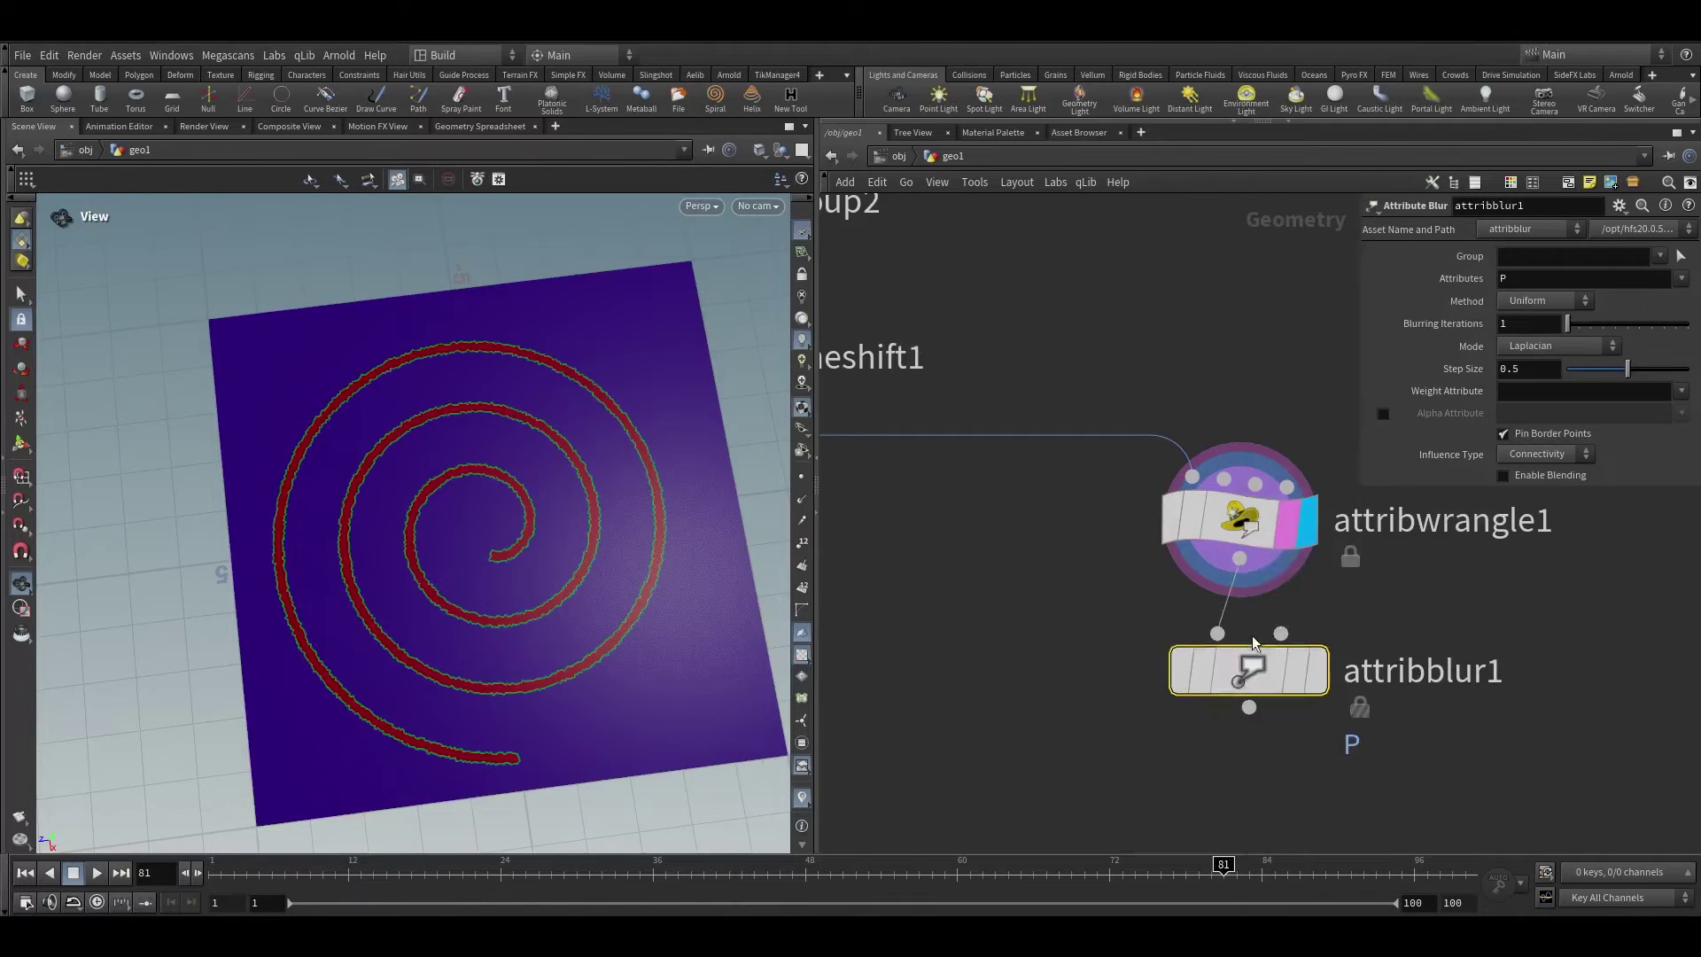
left_click(1681, 278)
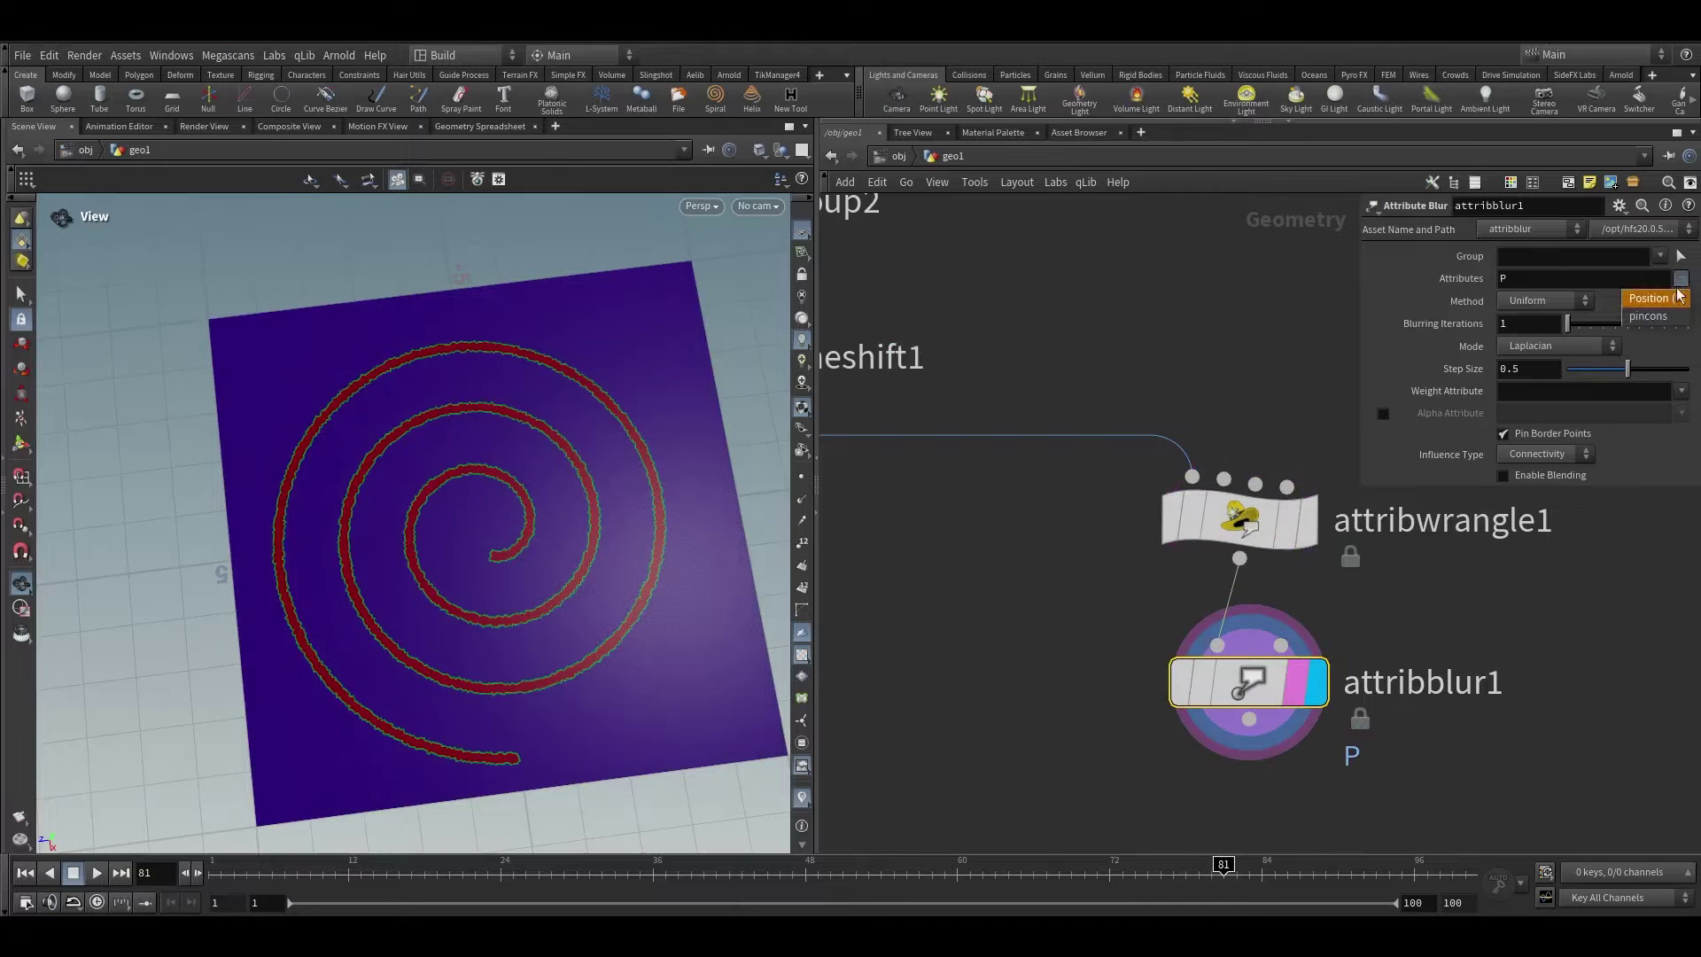
left_click(1659, 321)
left_click(1512, 279)
key("BackSpace")
key("BackSpace")
key("Return")
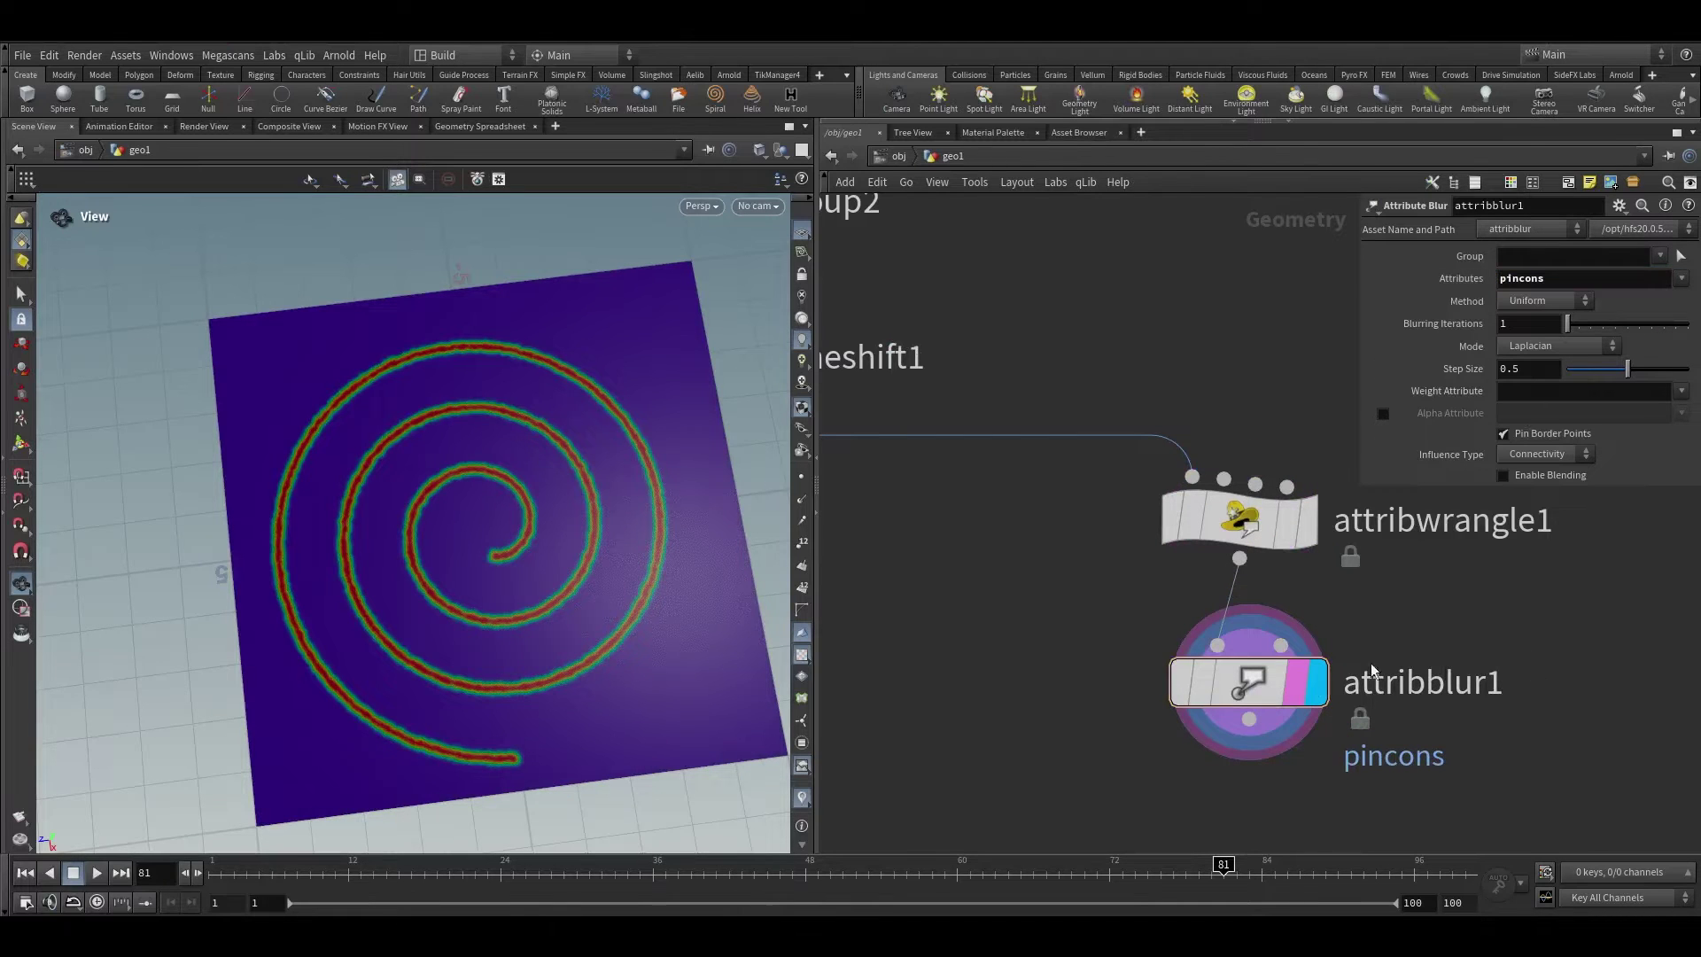
Set attribblur1's blurring iterations to 3 and its step size to 0.22
scroll(585, 364, "up", 6)
scroll(441, 497, "up", 3)
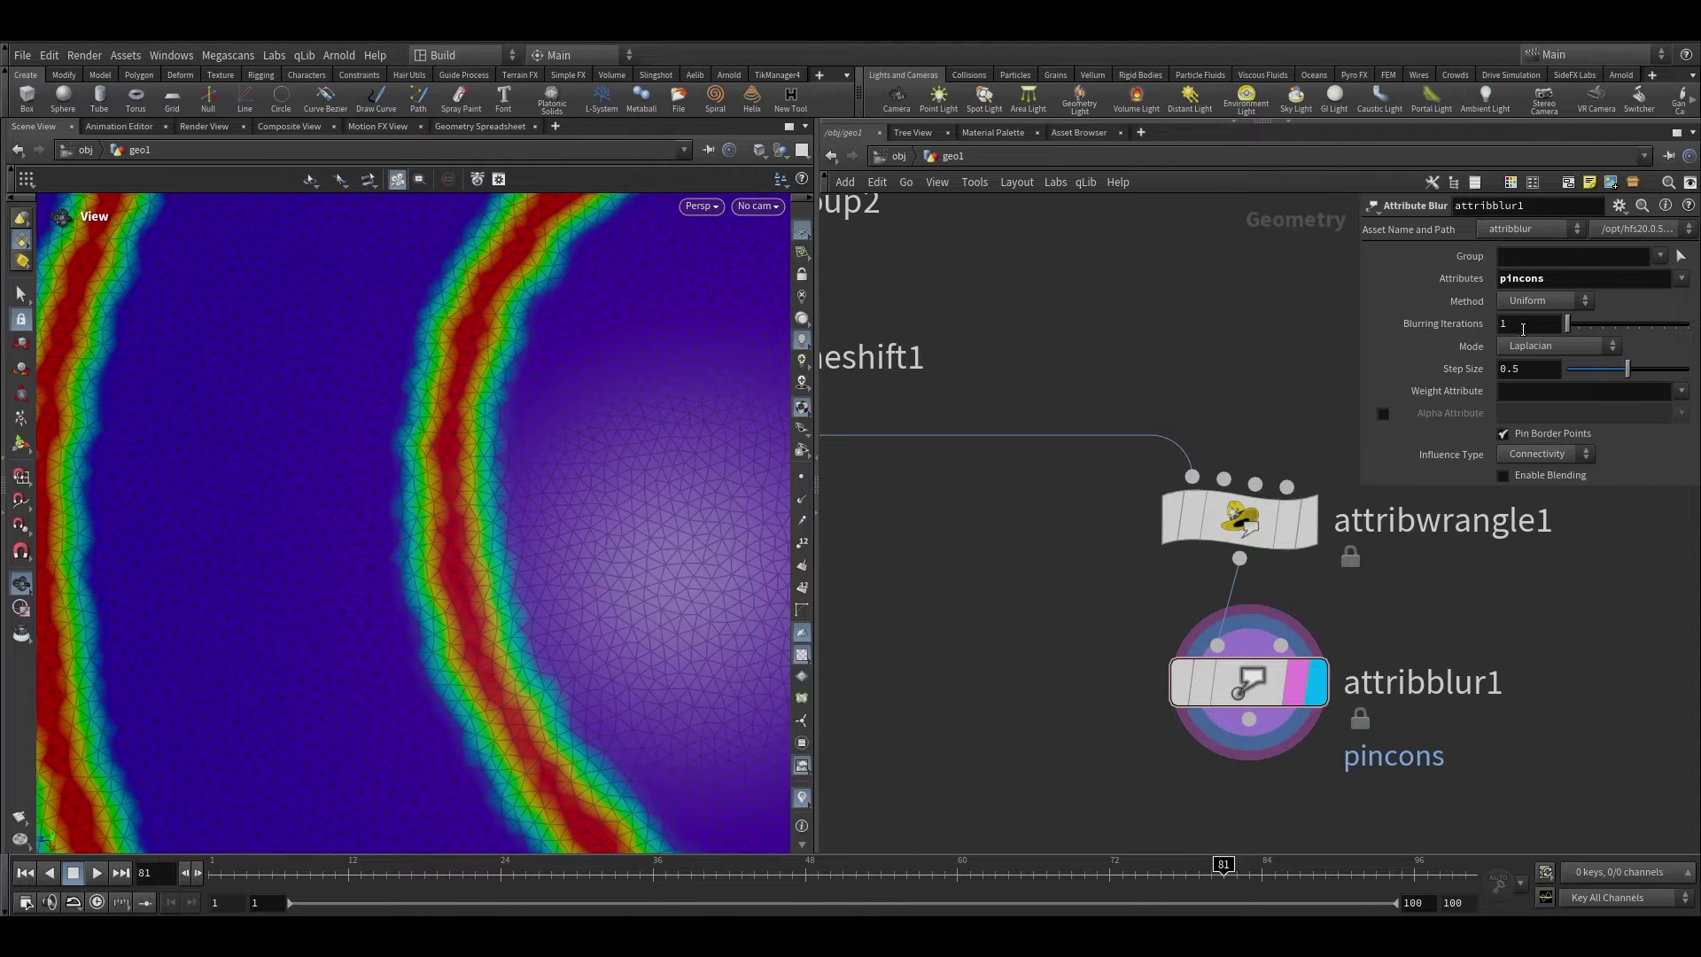
type("3")
key("Return")
scroll(451, 532, "down", 3)
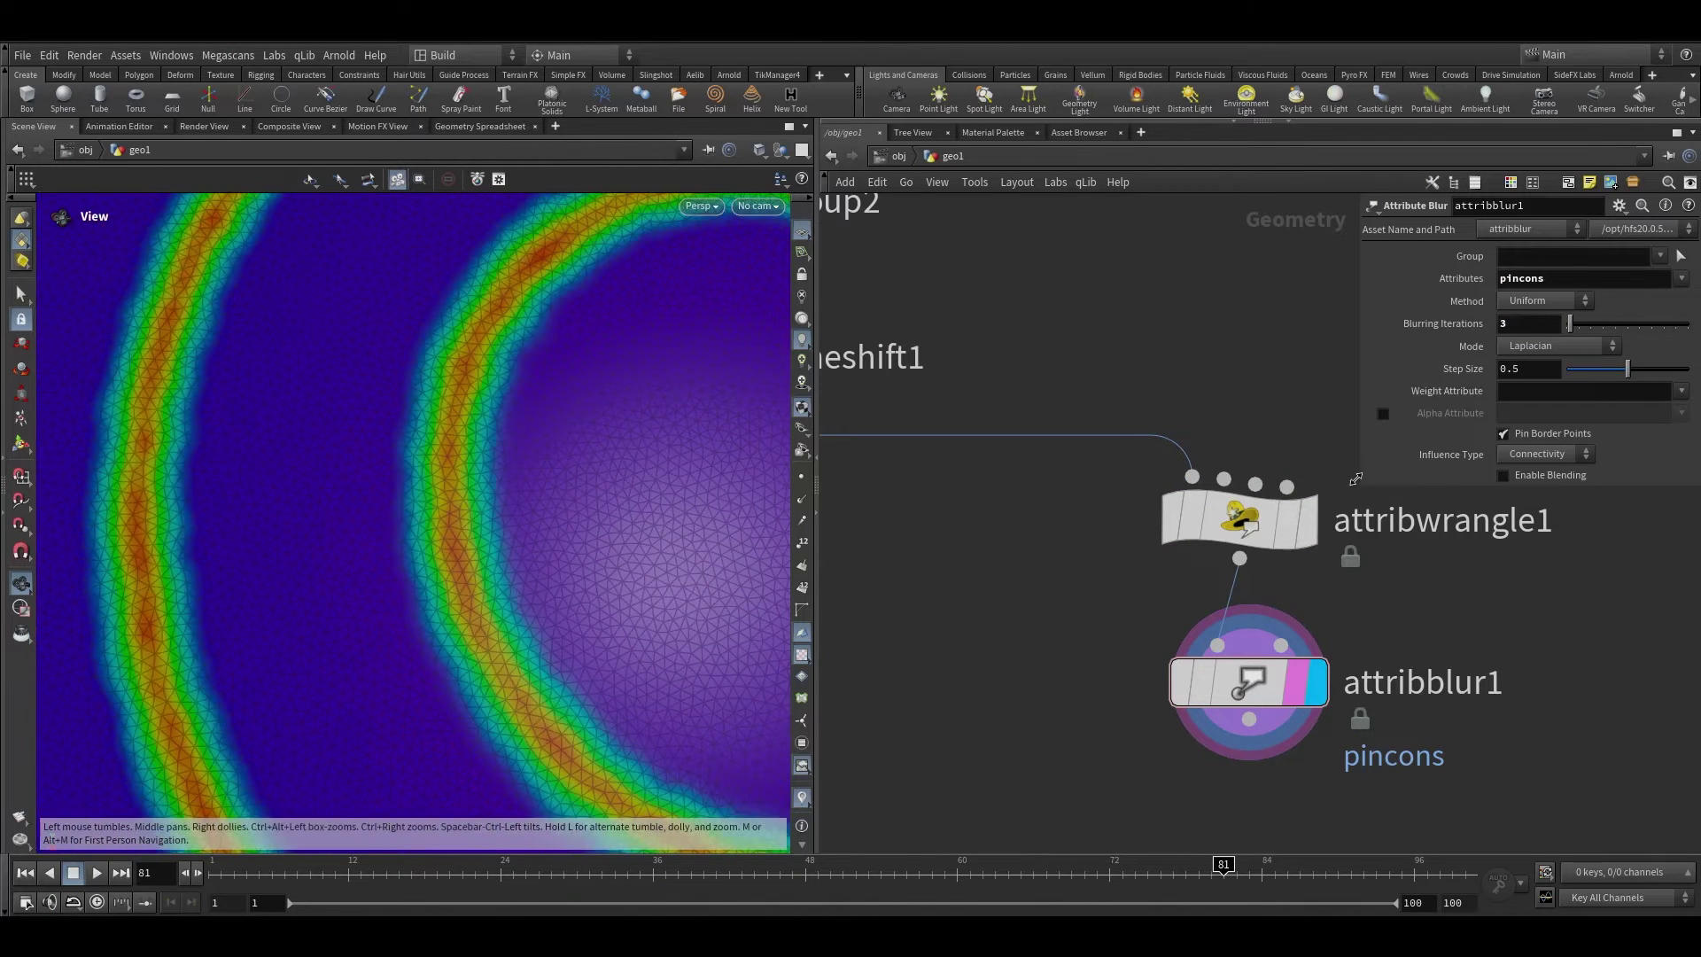
left_click_drag(1608, 379, 1584, 379)
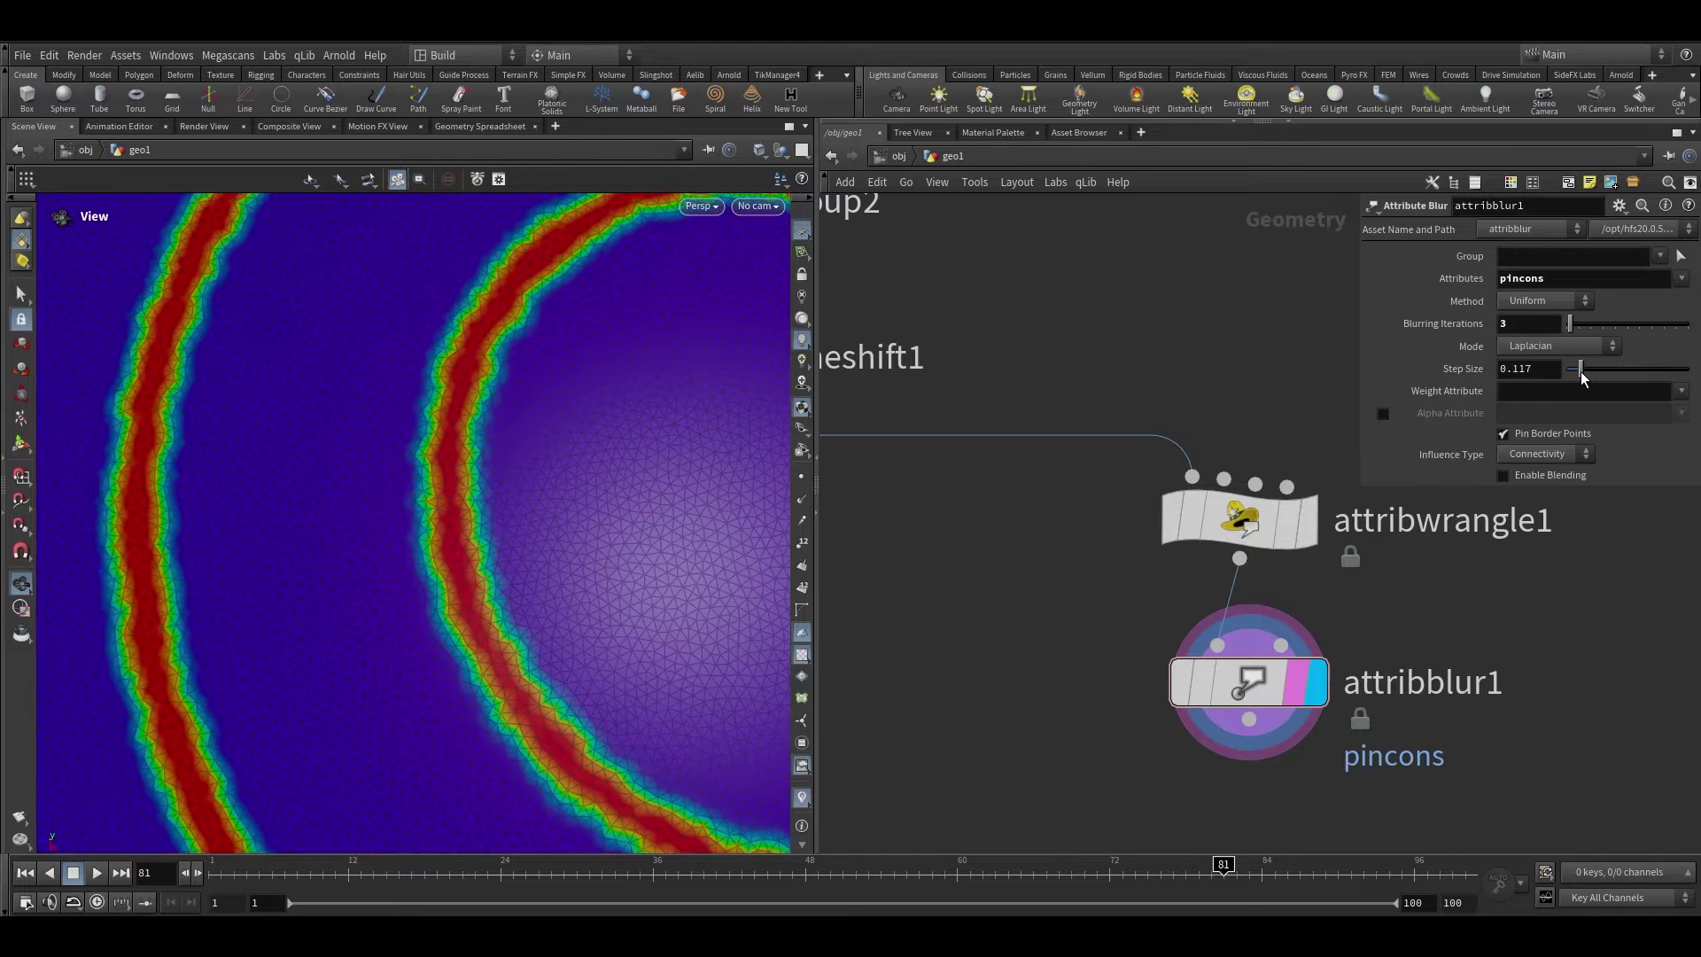
double_click(1519, 369)
type("0.22")
key("Return")
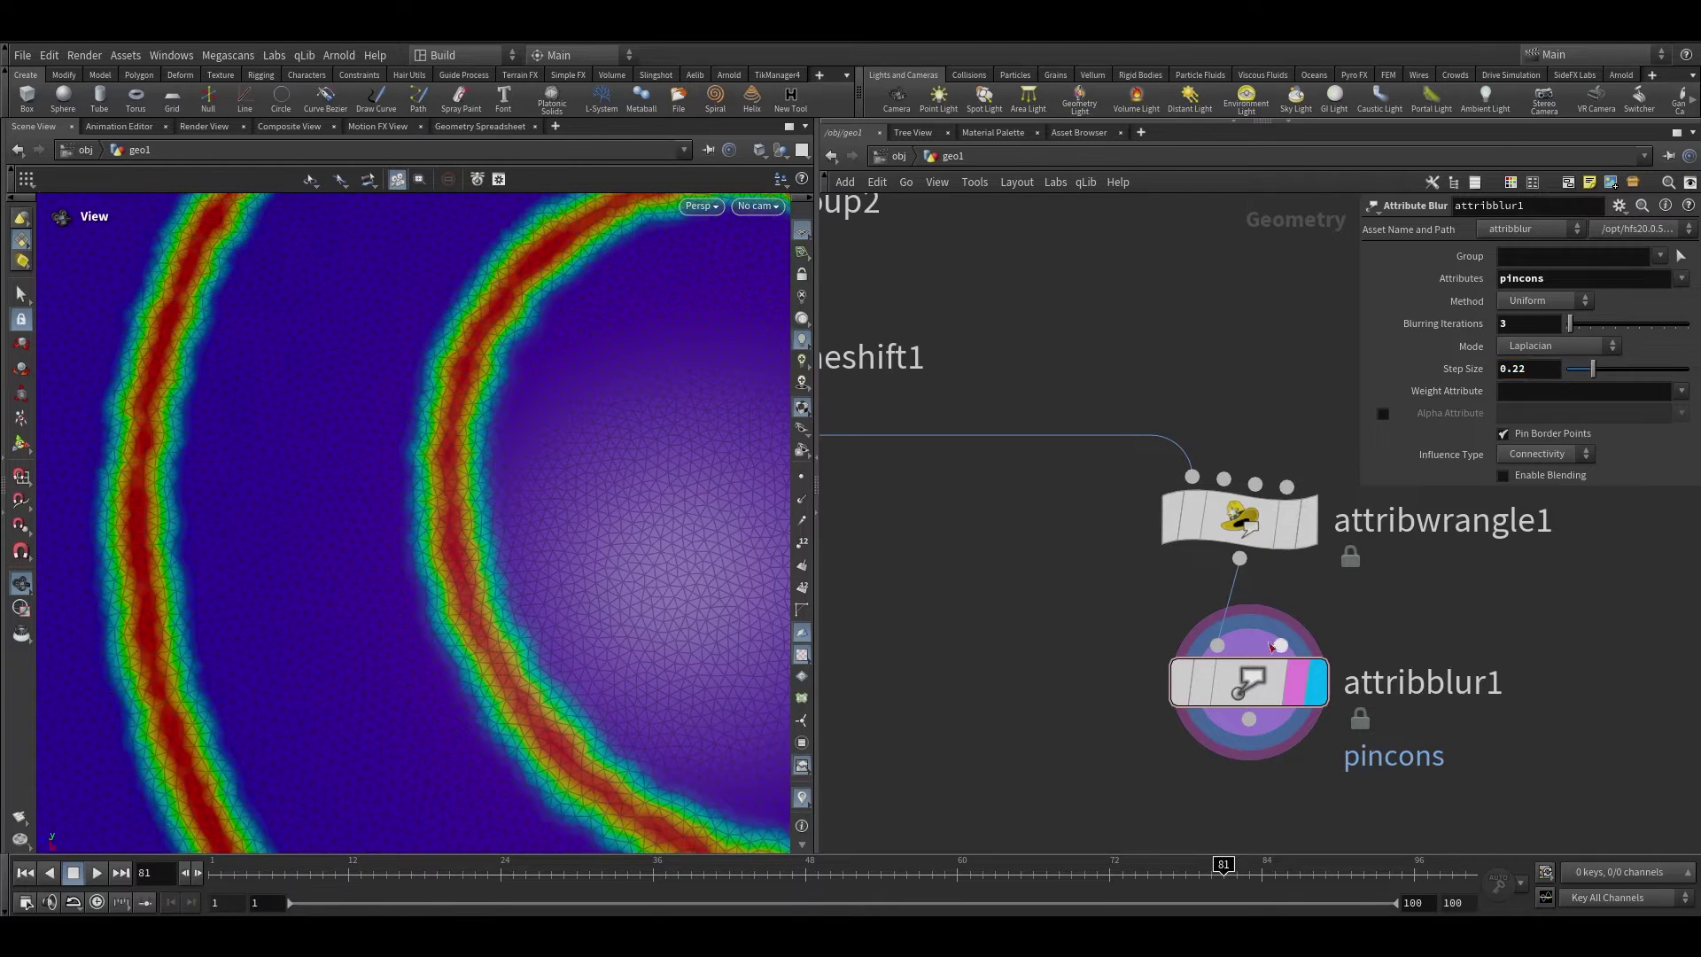
Add a Vellum Constraints node of type Cloth to the output of timeshift1, display it, and frame the cloth in view
scroll(520, 596, "down", 5)
scroll(627, 448, "up", 3)
scroll(1134, 685, "down", 3)
middle_click_drag(1135, 685, 1130, 567)
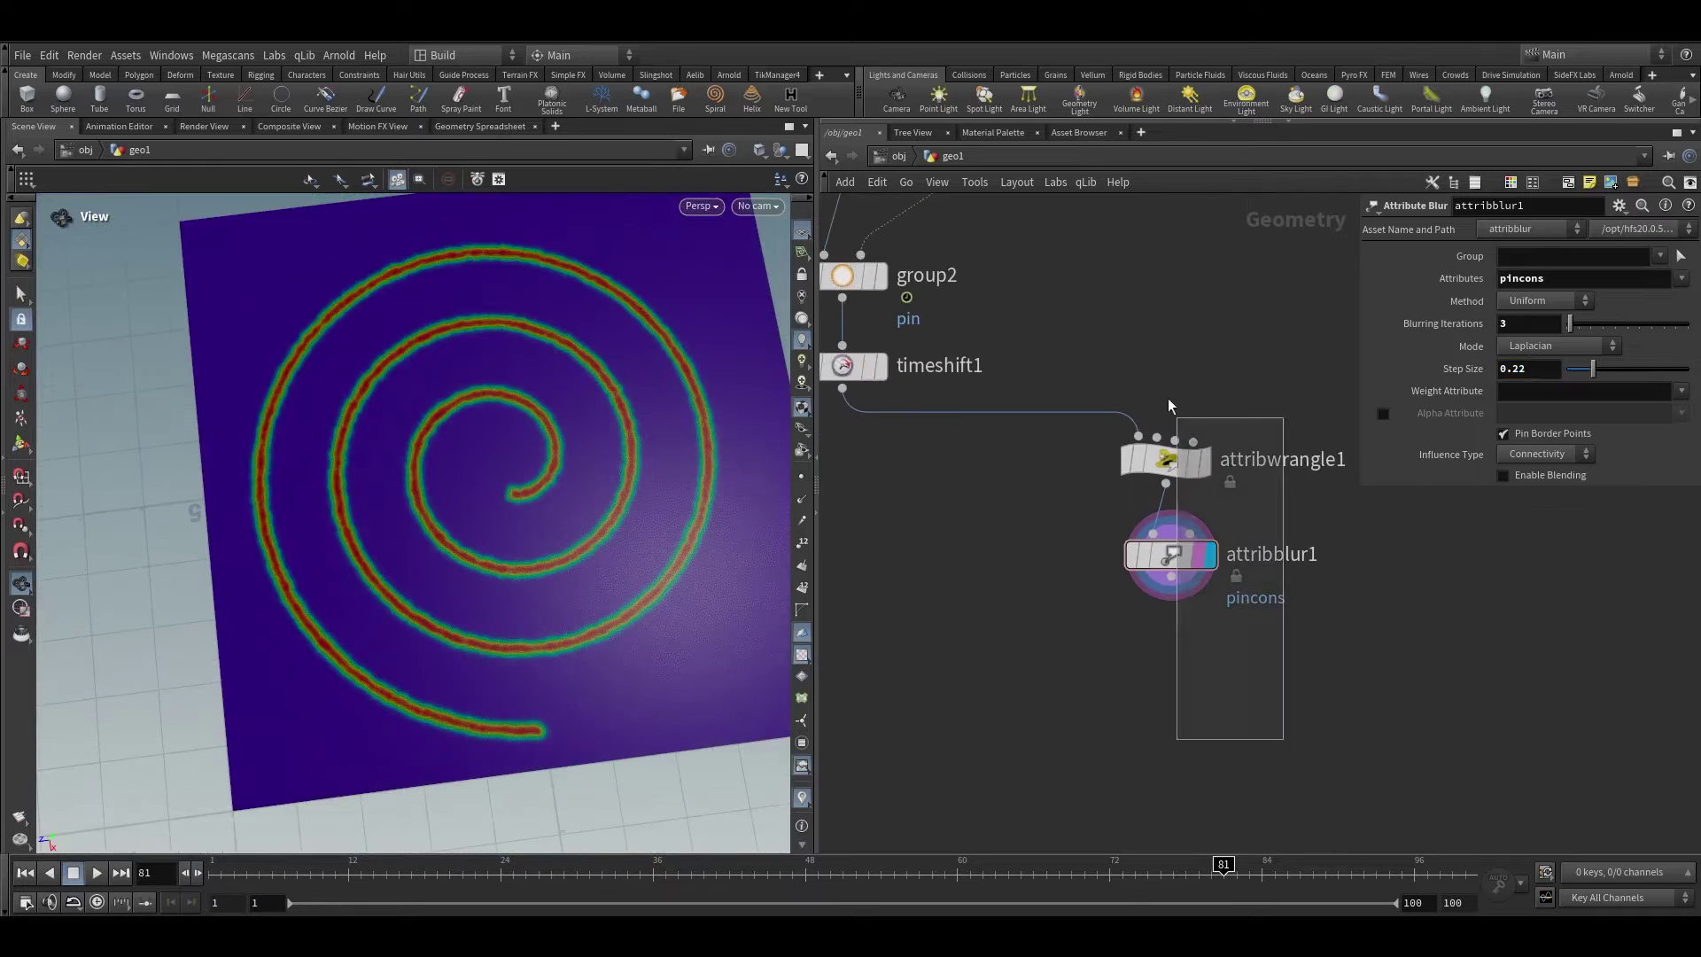
middle_click_drag(1070, 683, 1071, 567)
scroll(1071, 567, "up", 2)
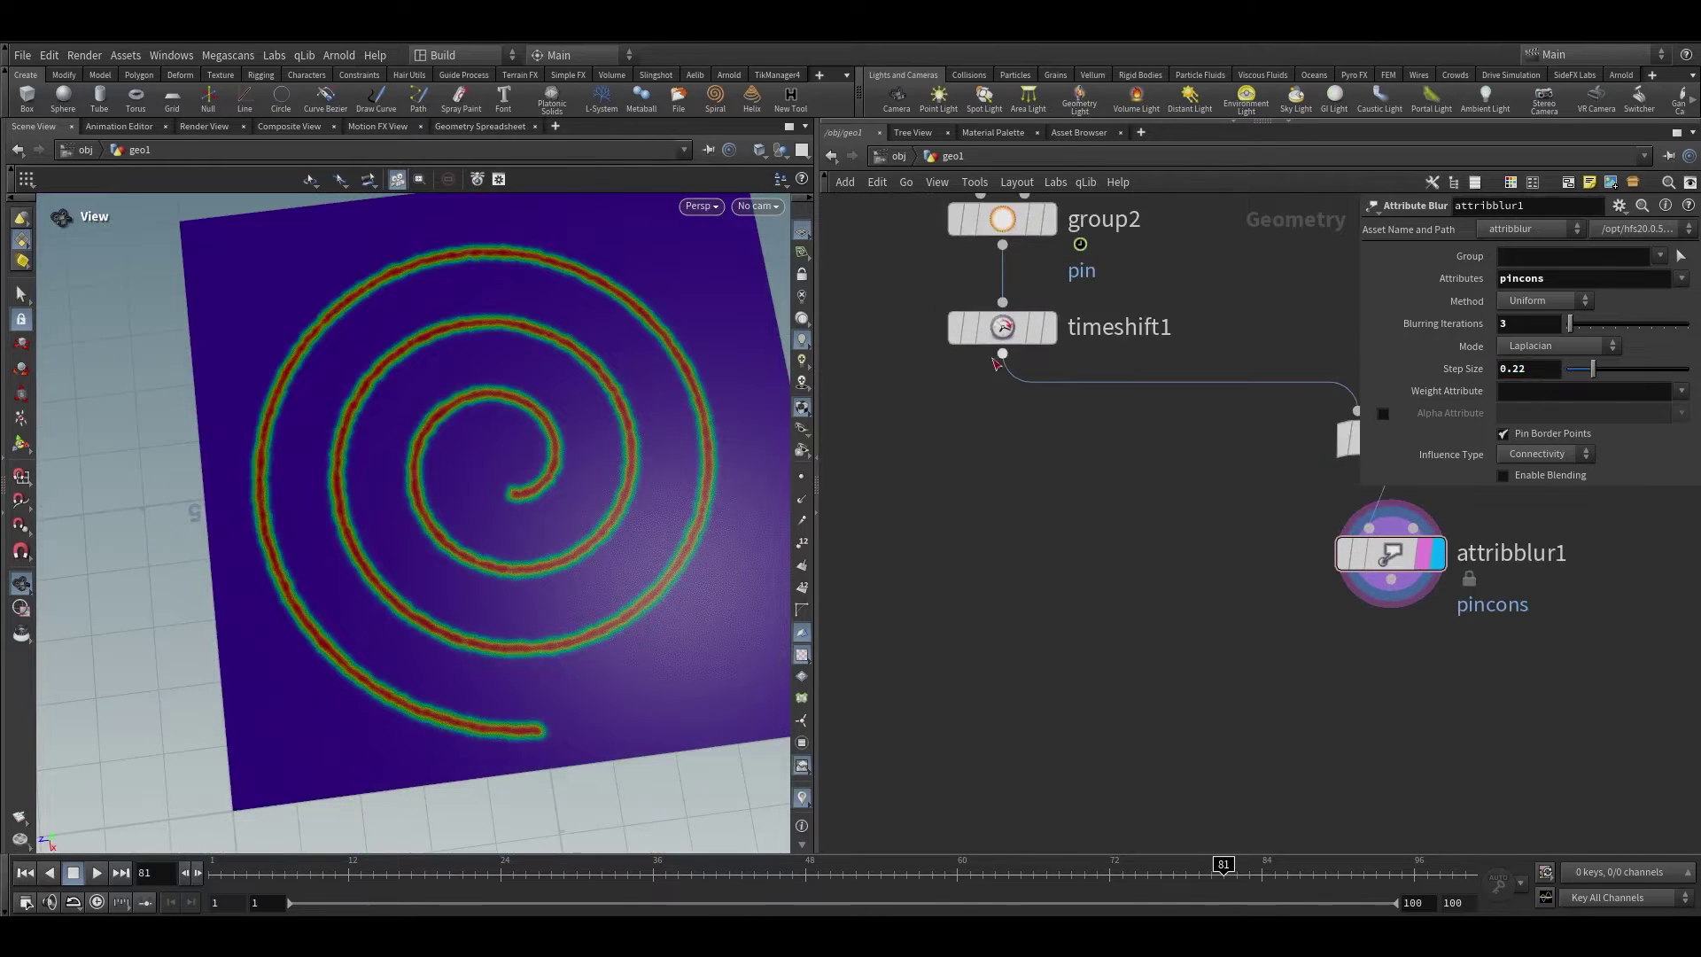
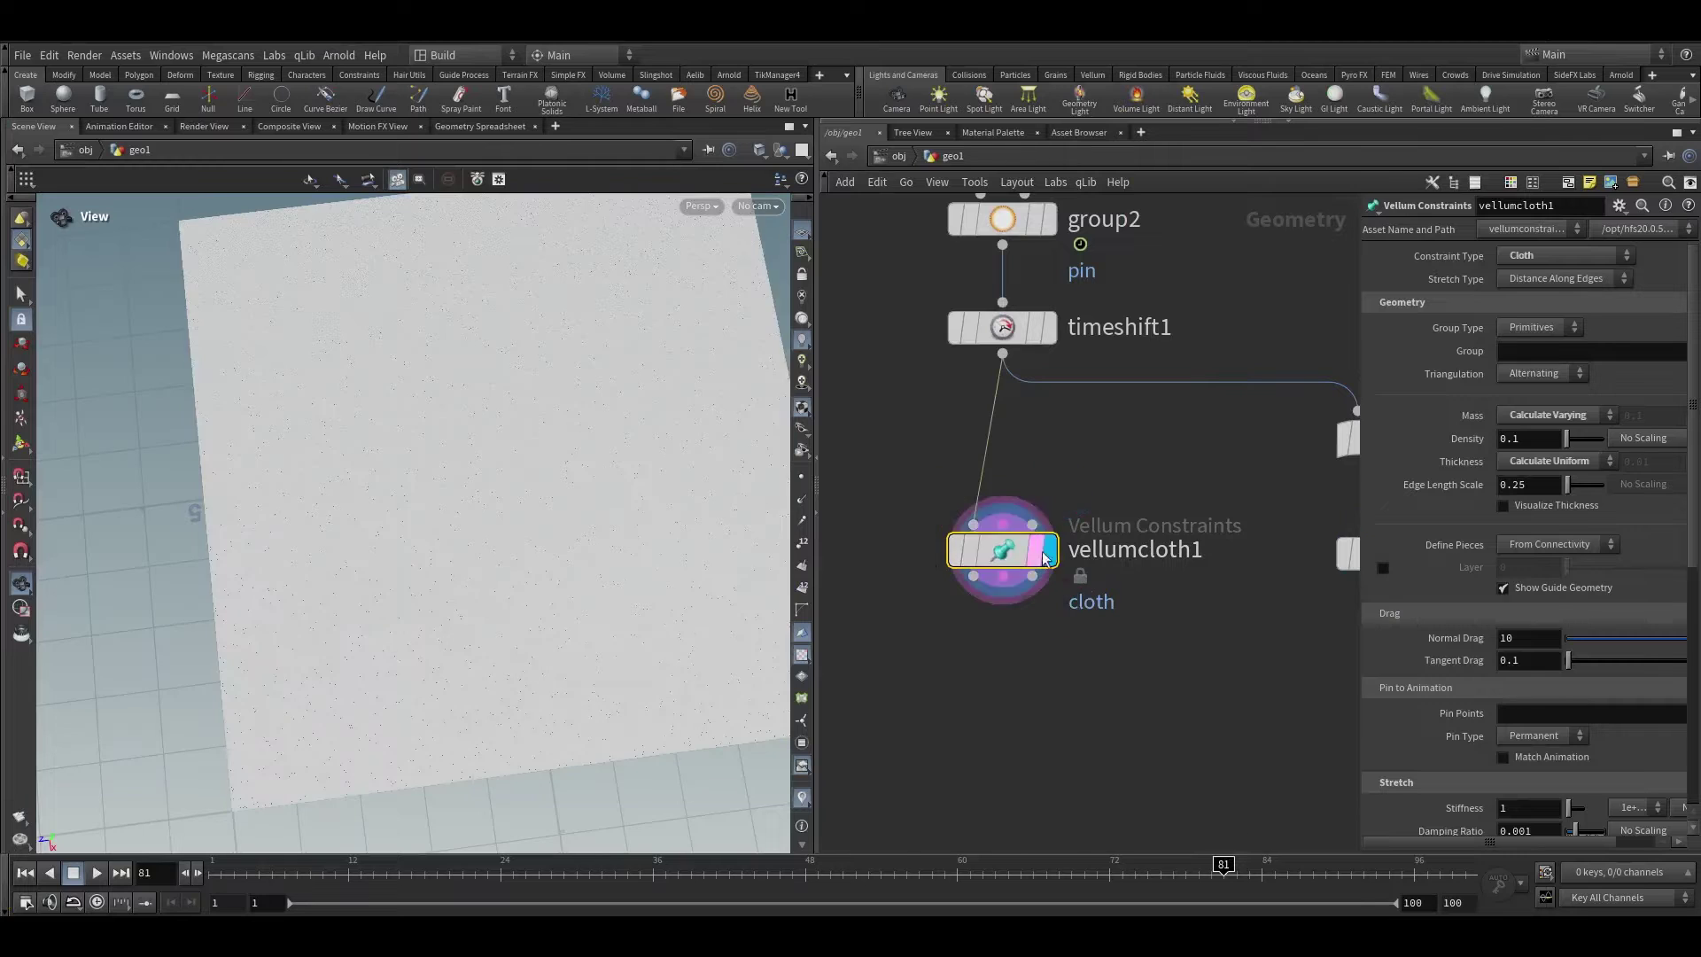
key("g")
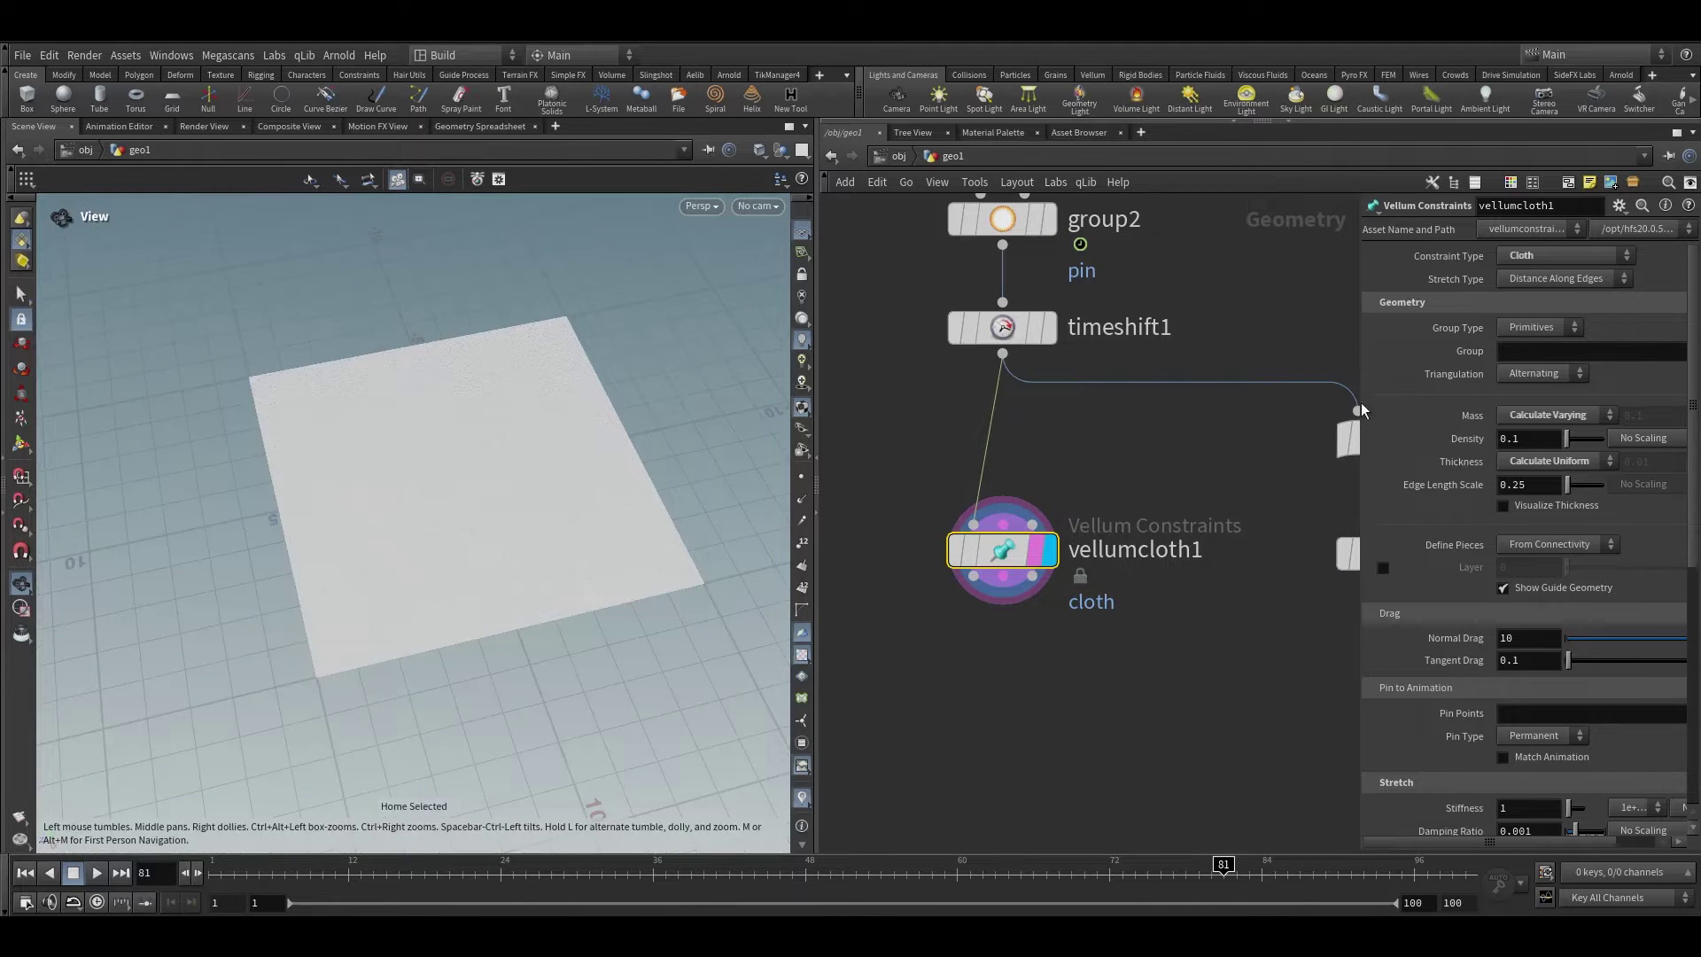
Set the density of vellumcloth1 to 0.01
left_click_drag(1357, 368, 1274, 368)
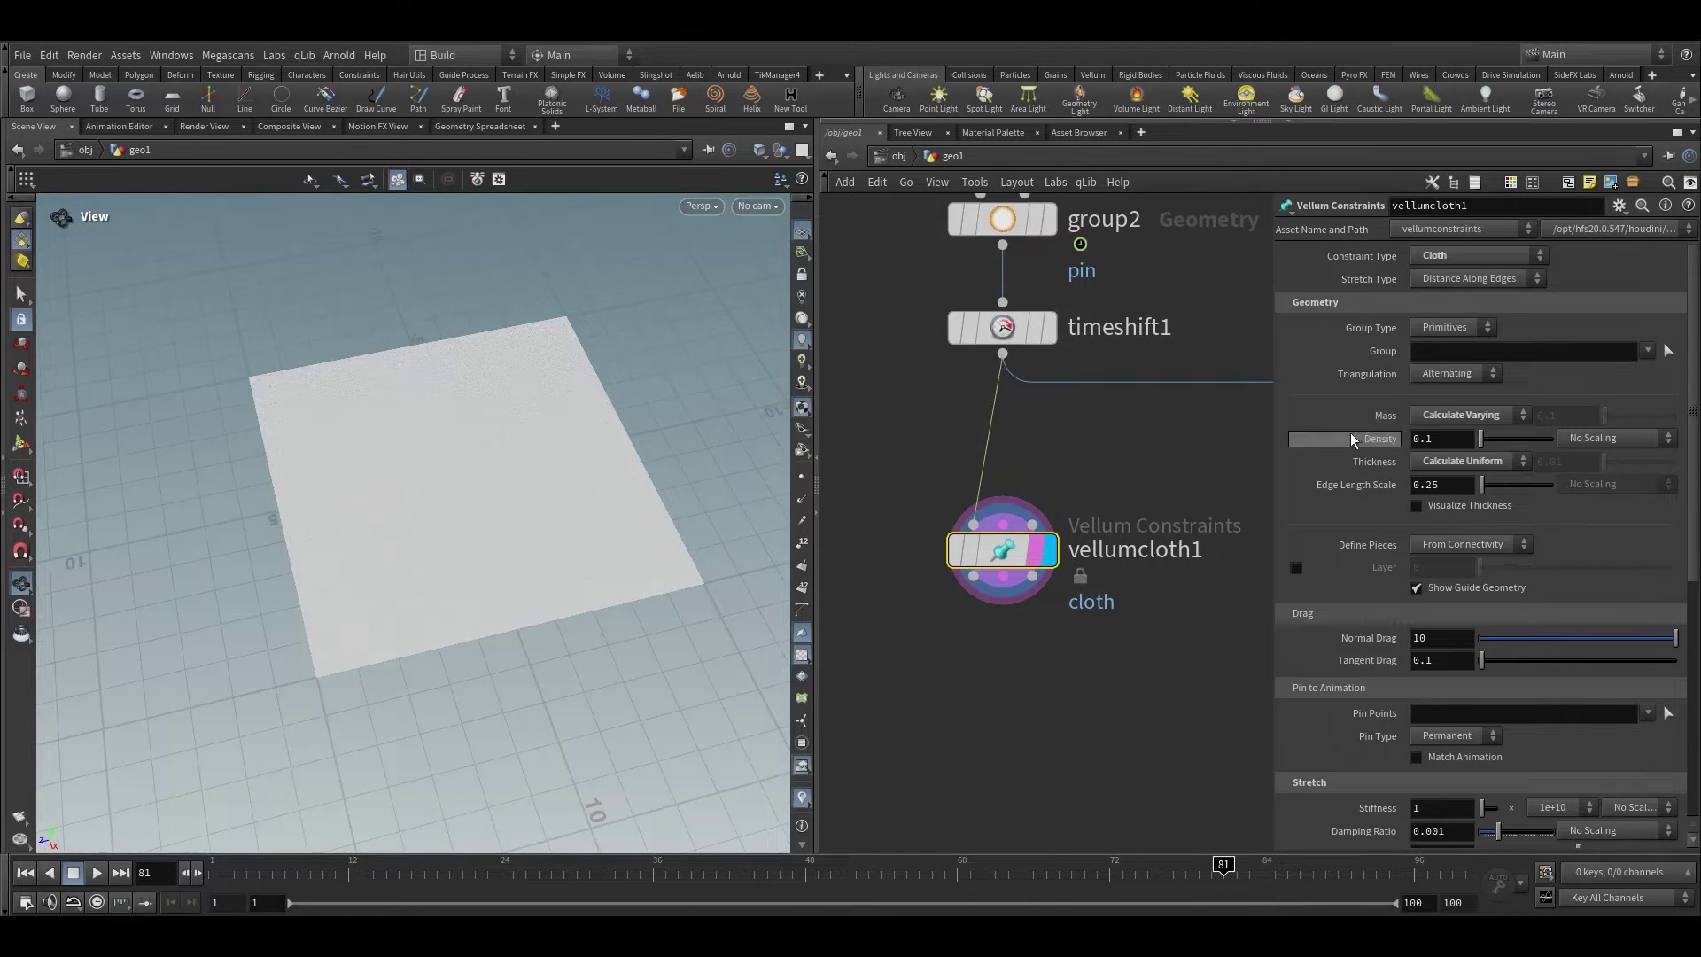
left_click(1418, 438)
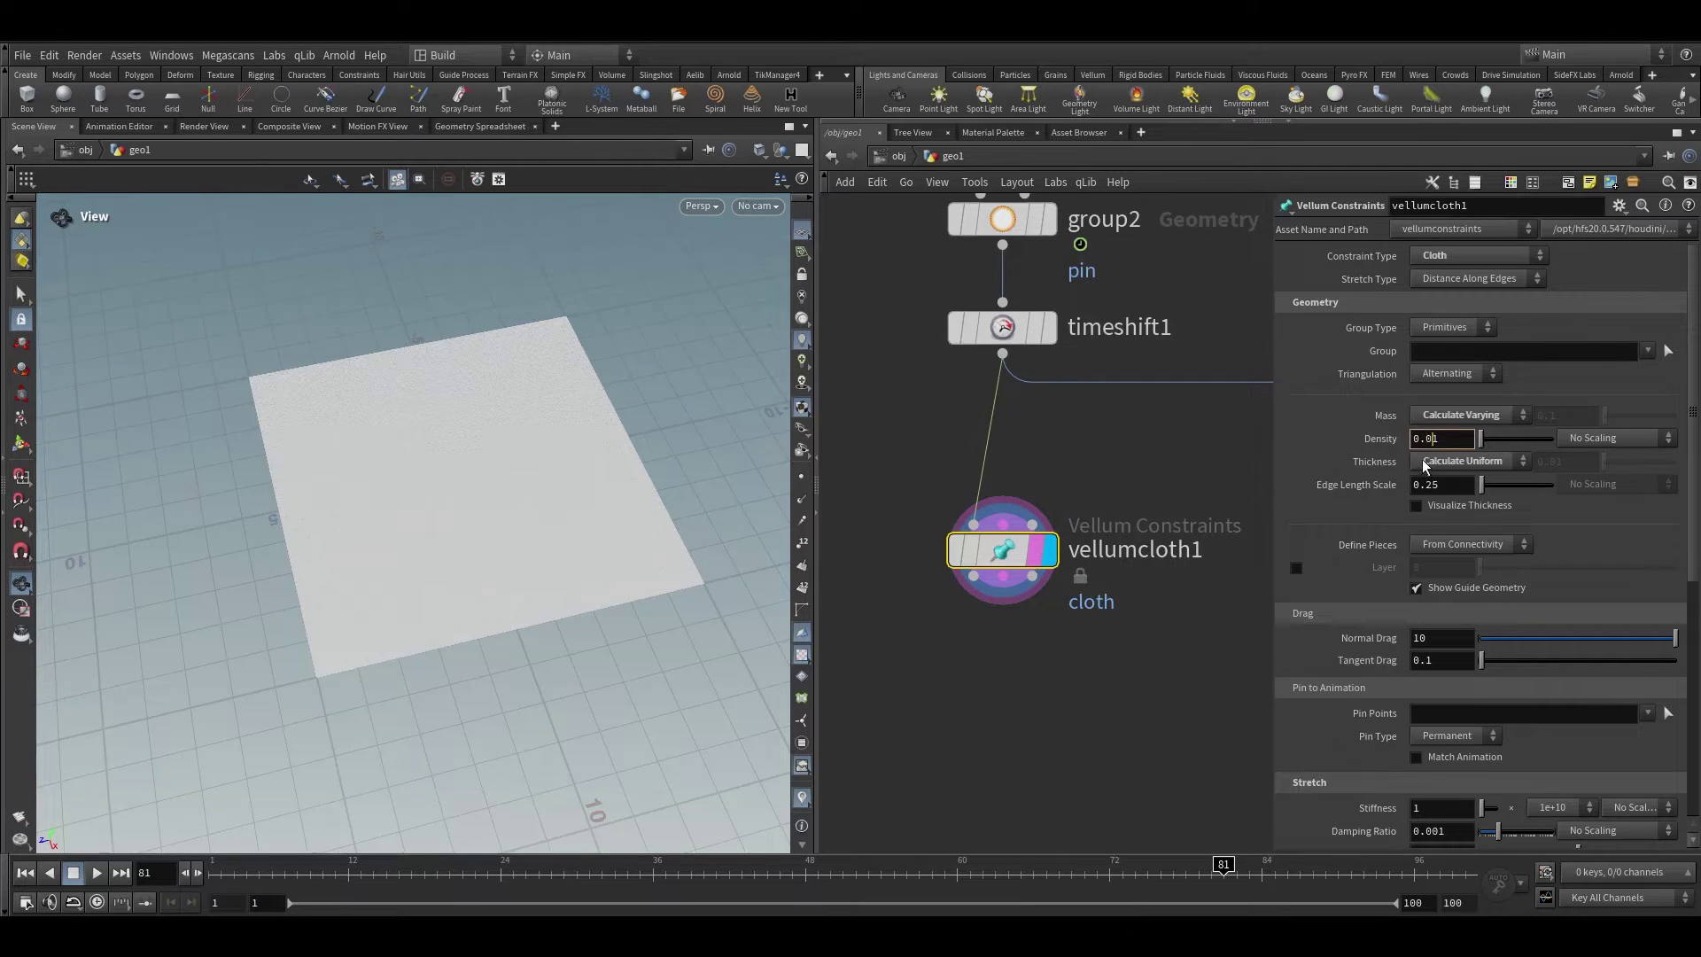
scroll(1011, 402, "down", 3)
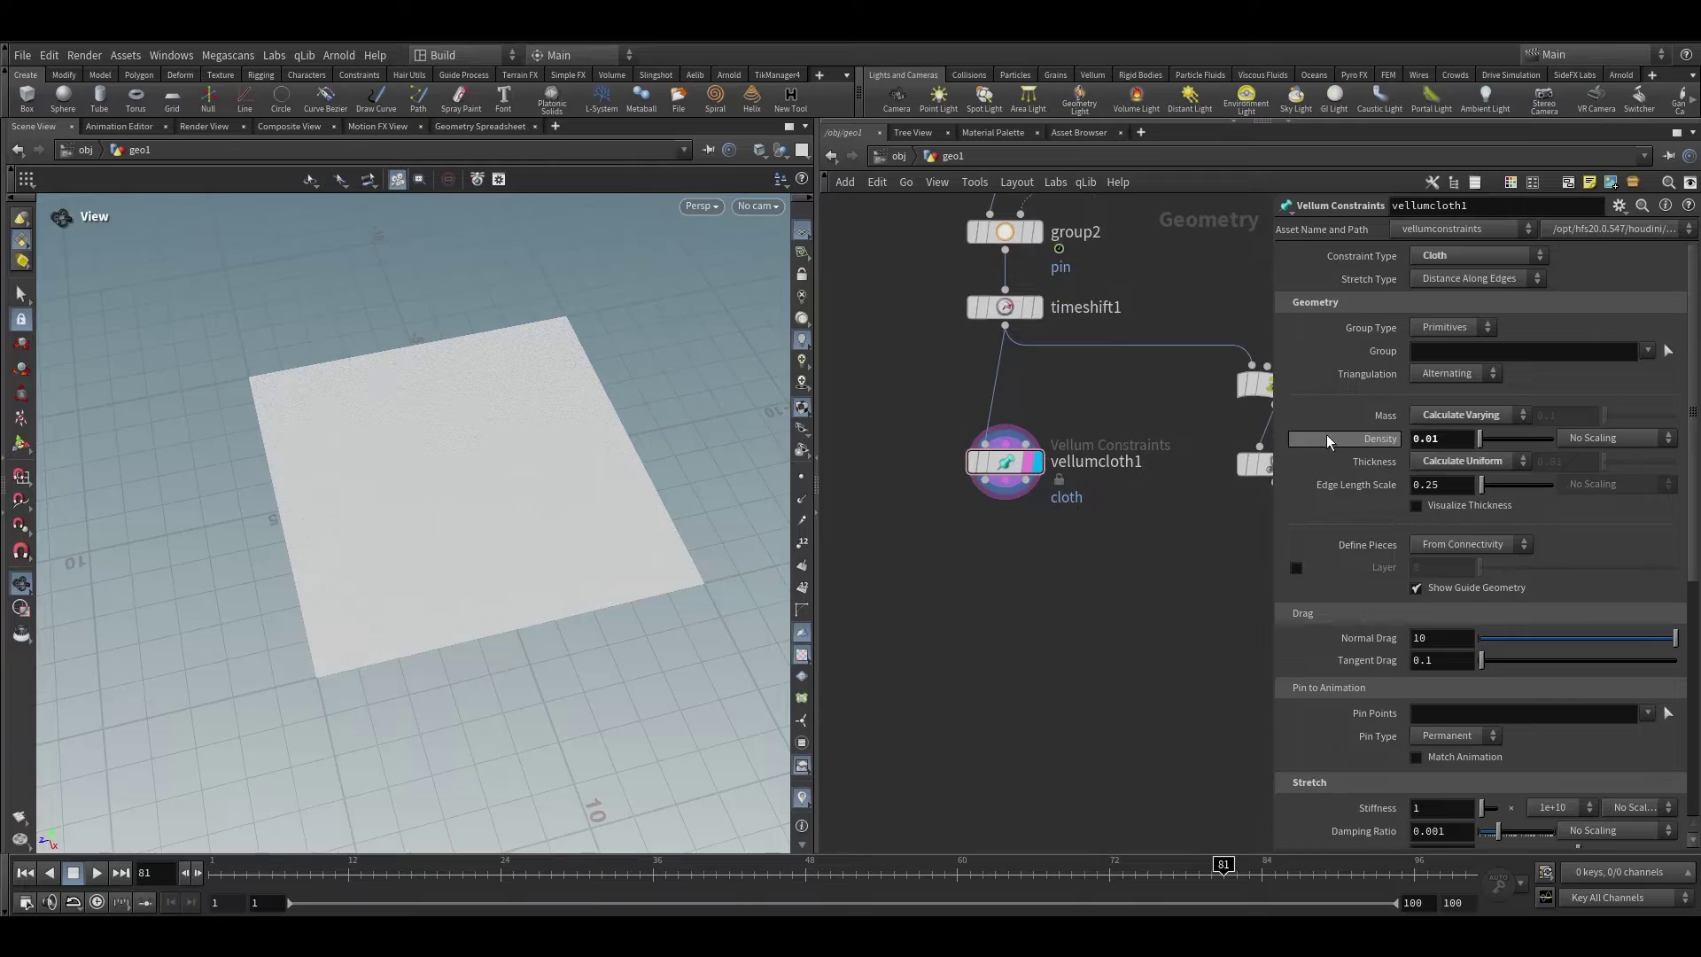
Enable Visualize Thickness on vellumcloth1 and set the Edge Length Scale to 0.1
left_click(1416, 505)
right_click_drag(548, 500, 637, 653)
left_click_drag(638, 653, 753, 417)
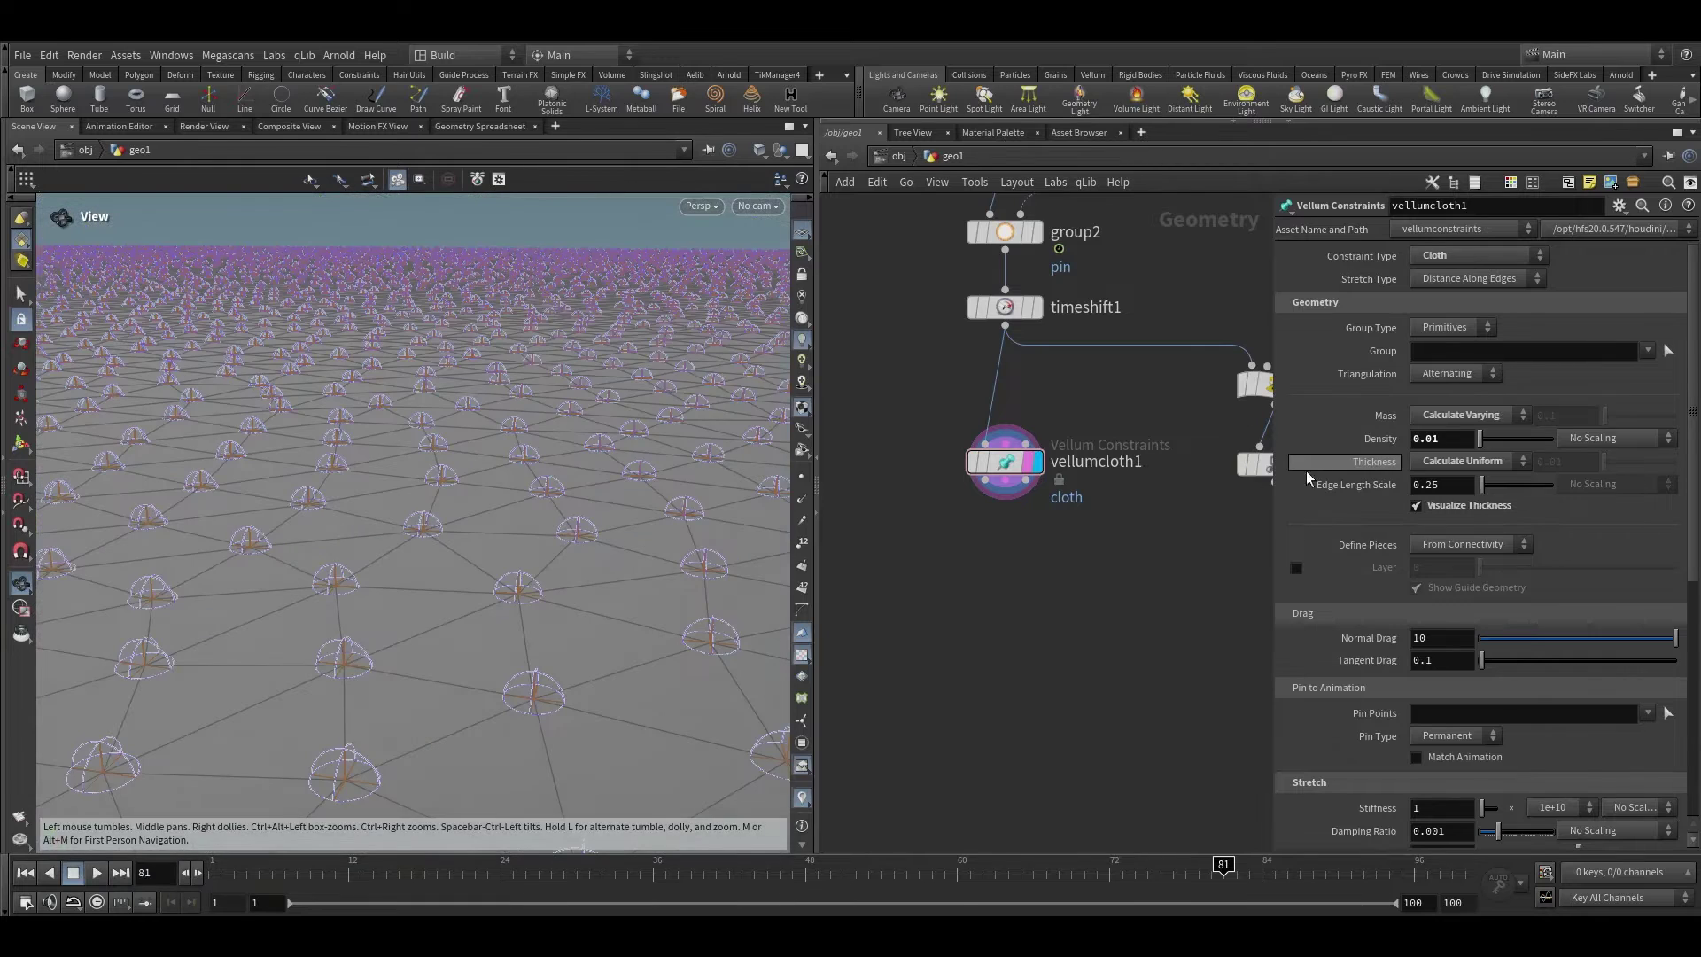
middle_click_drag(1443, 485, 1387, 530)
double_click(1429, 485)
type("0.1")
key("Return")
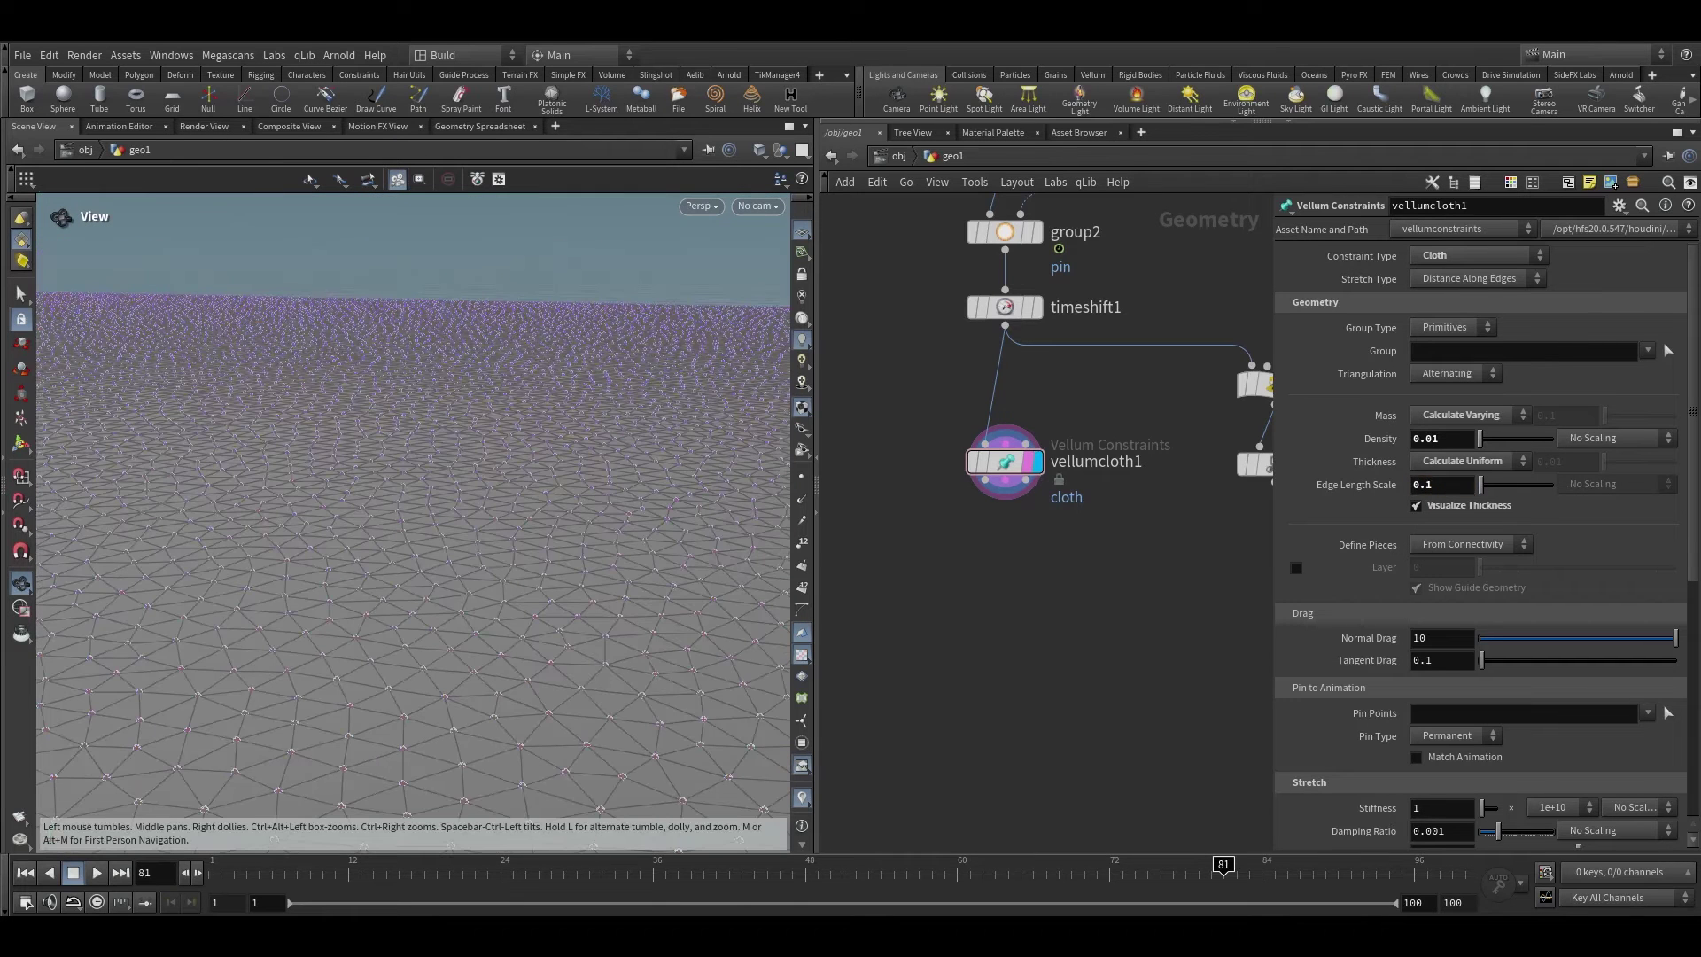
scroll(1418, 514, "down", 5)
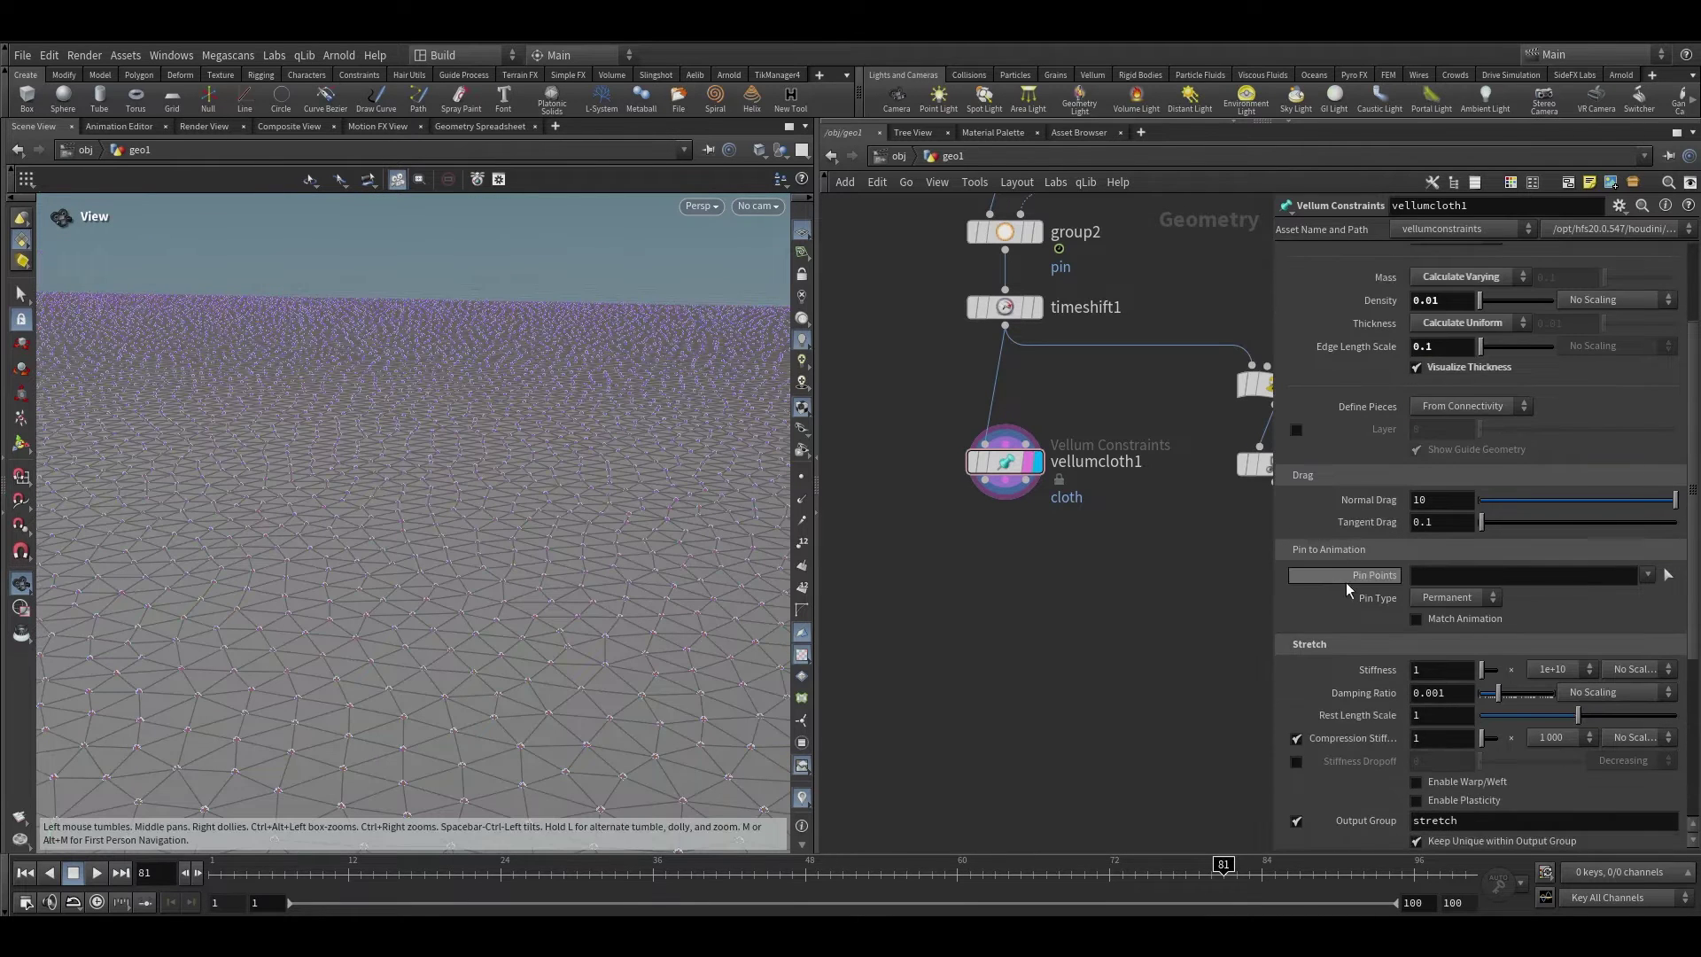
scroll(1105, 621, "down", 5)
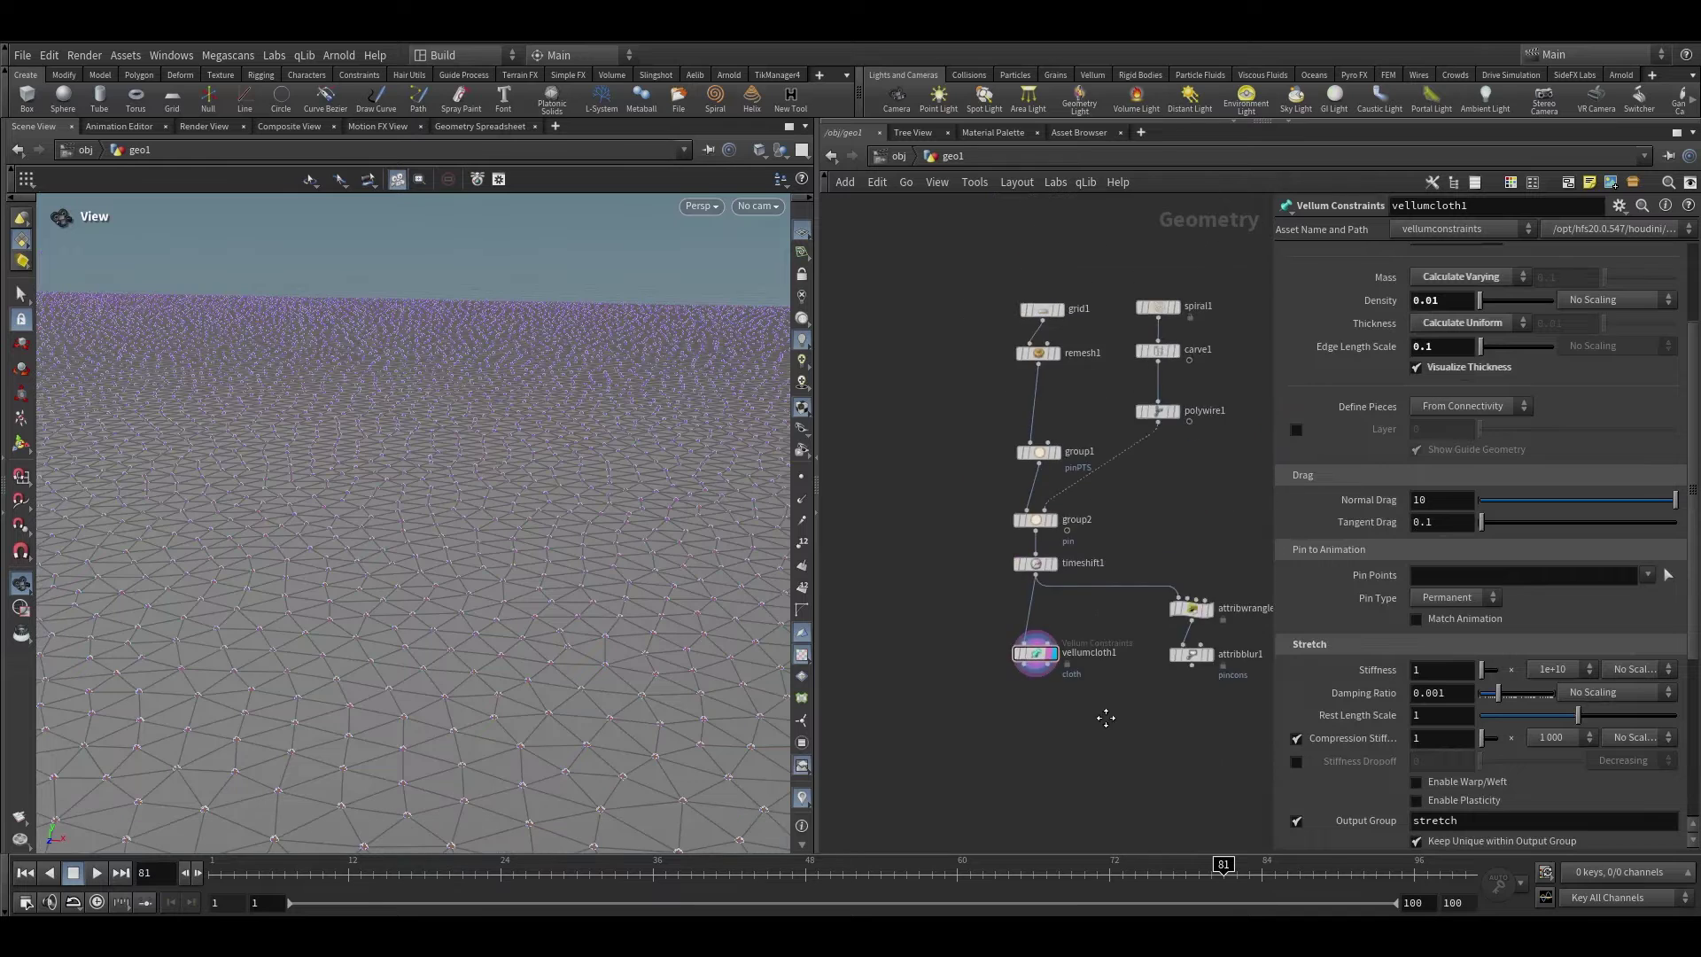
Check group1's border points in the viewport, redisplay vellumcloth1, and set its Pin Points to the pinPTS group
scroll(1053, 446, "up", 4)
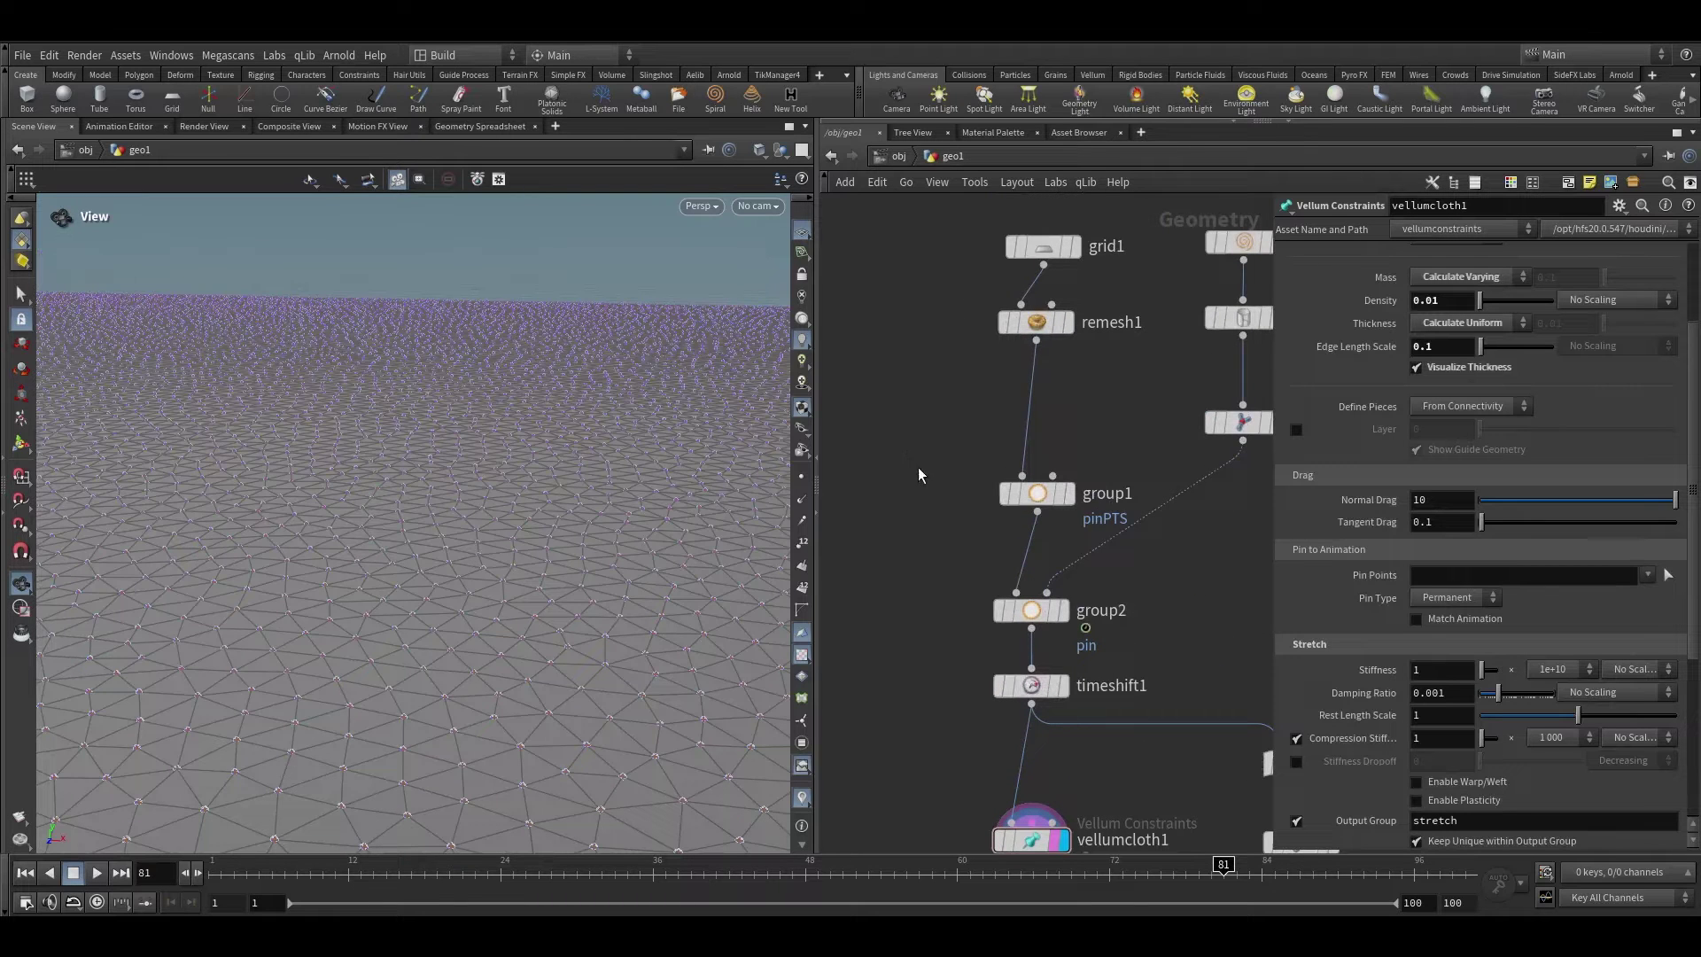
left_click(1033, 493)
left_click(1066, 492)
key("h")
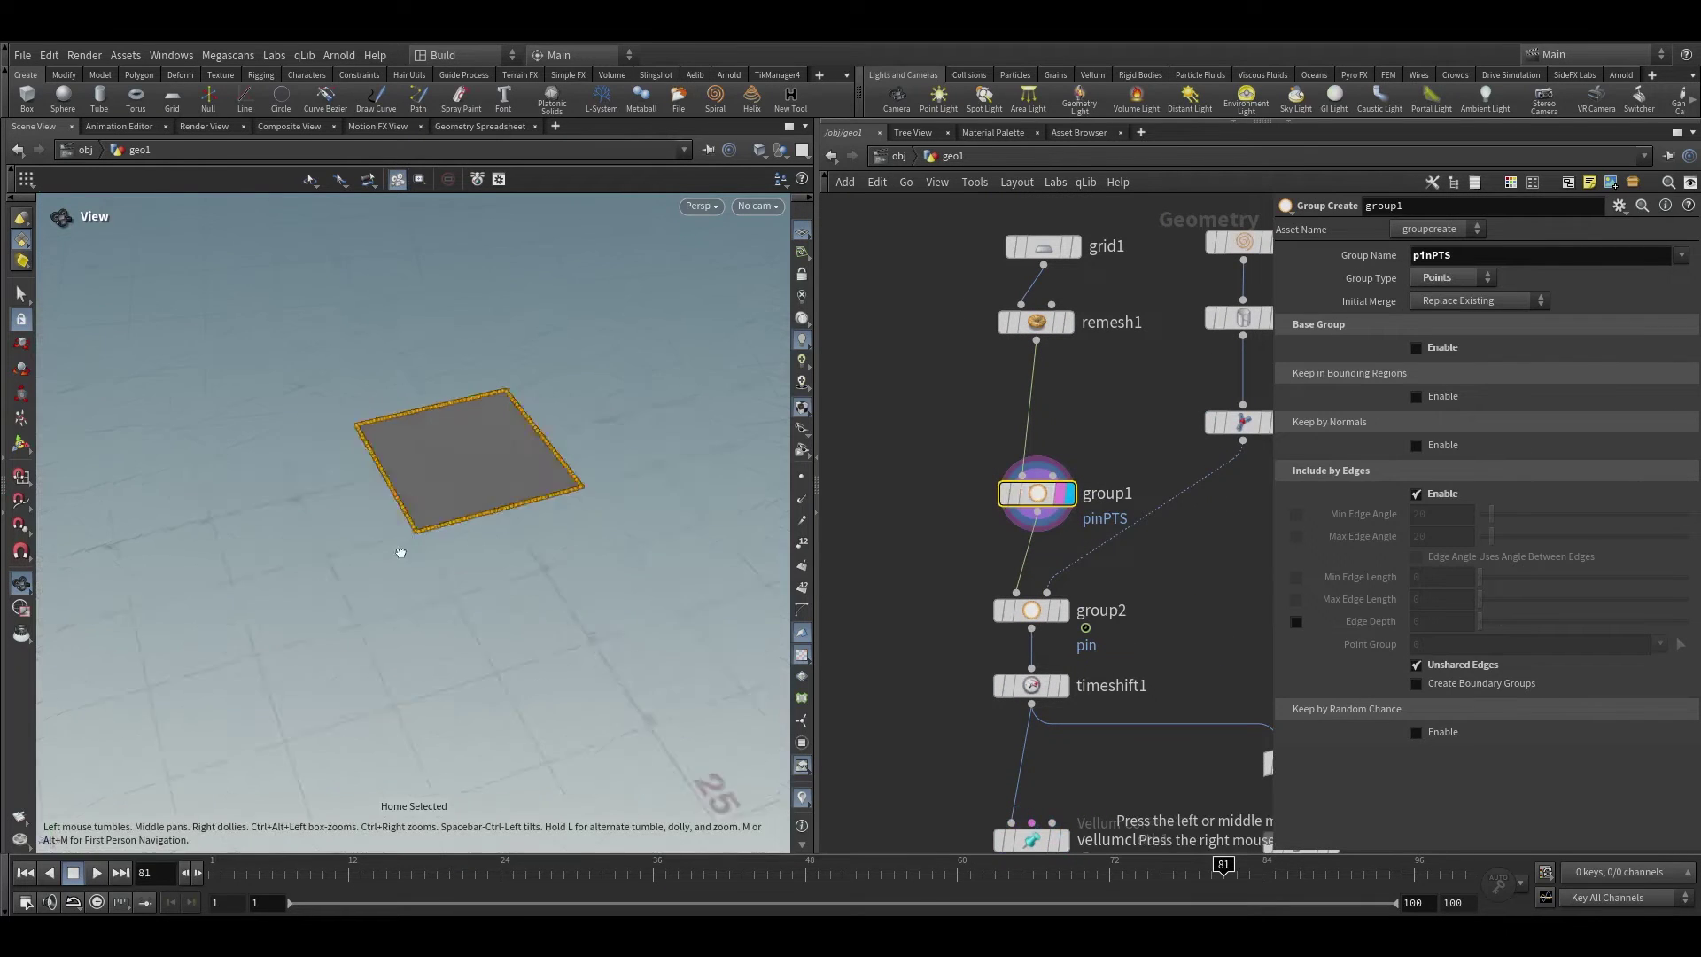
middle_click_drag(1108, 726, 1108, 461)
scroll(1019, 585, "up", 2)
left_click(1026, 569)
scroll(1061, 589, "up", 2)
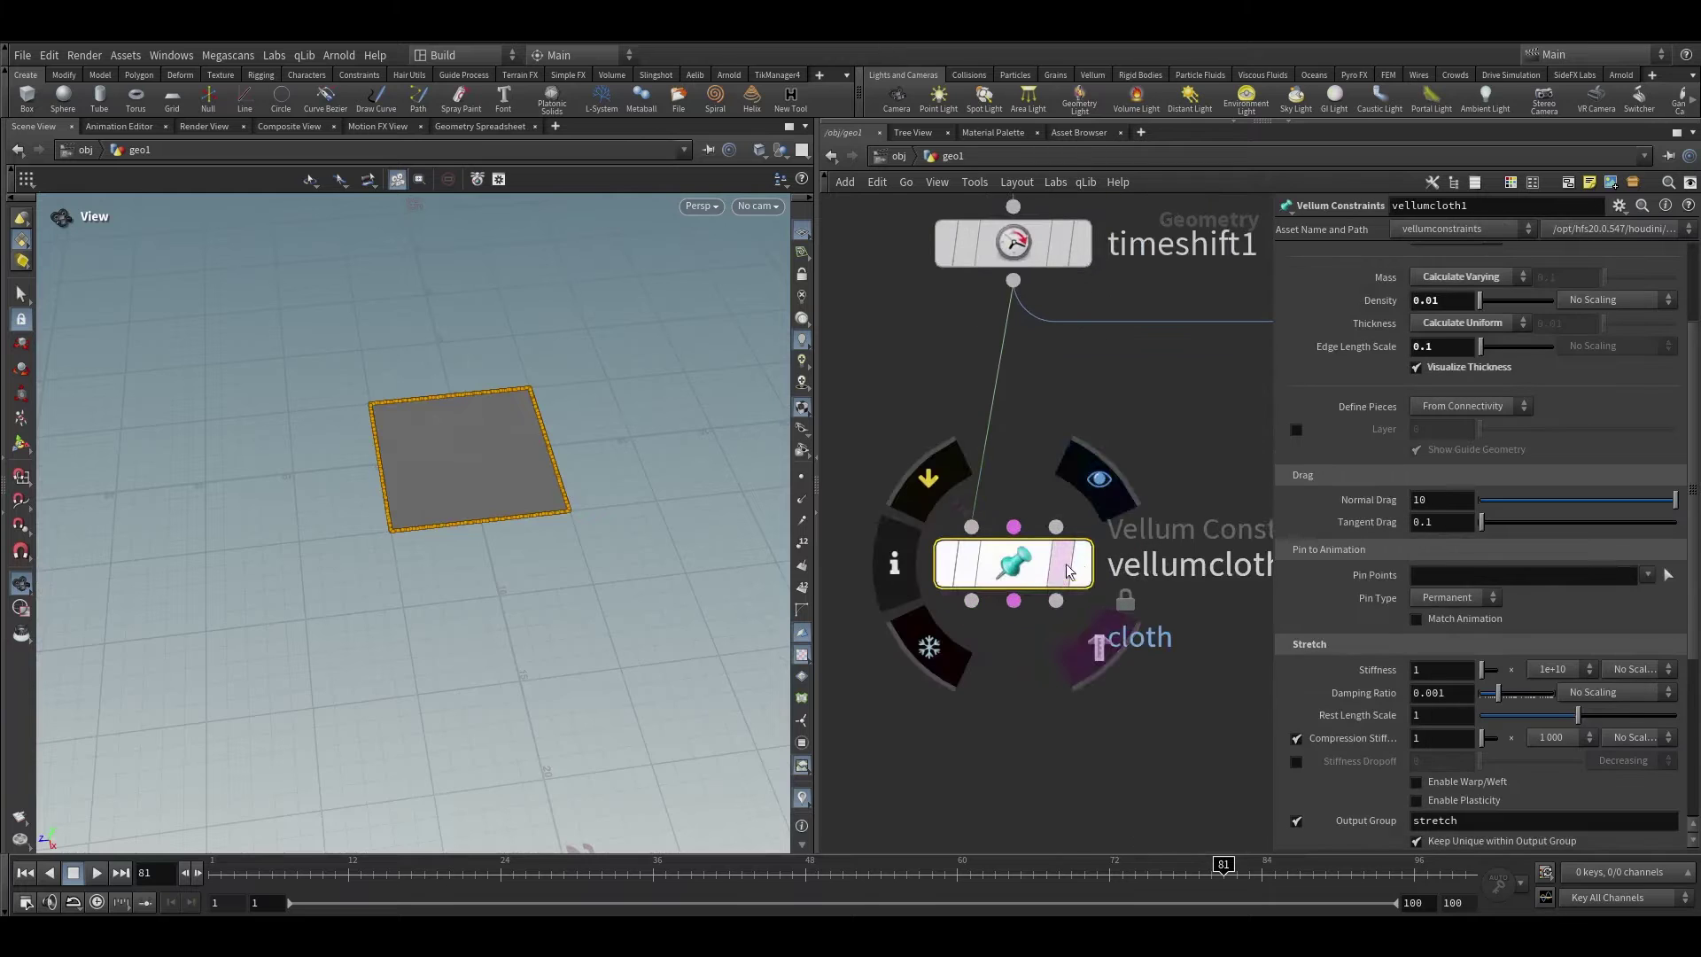
left_click(1079, 567)
left_click(1648, 574)
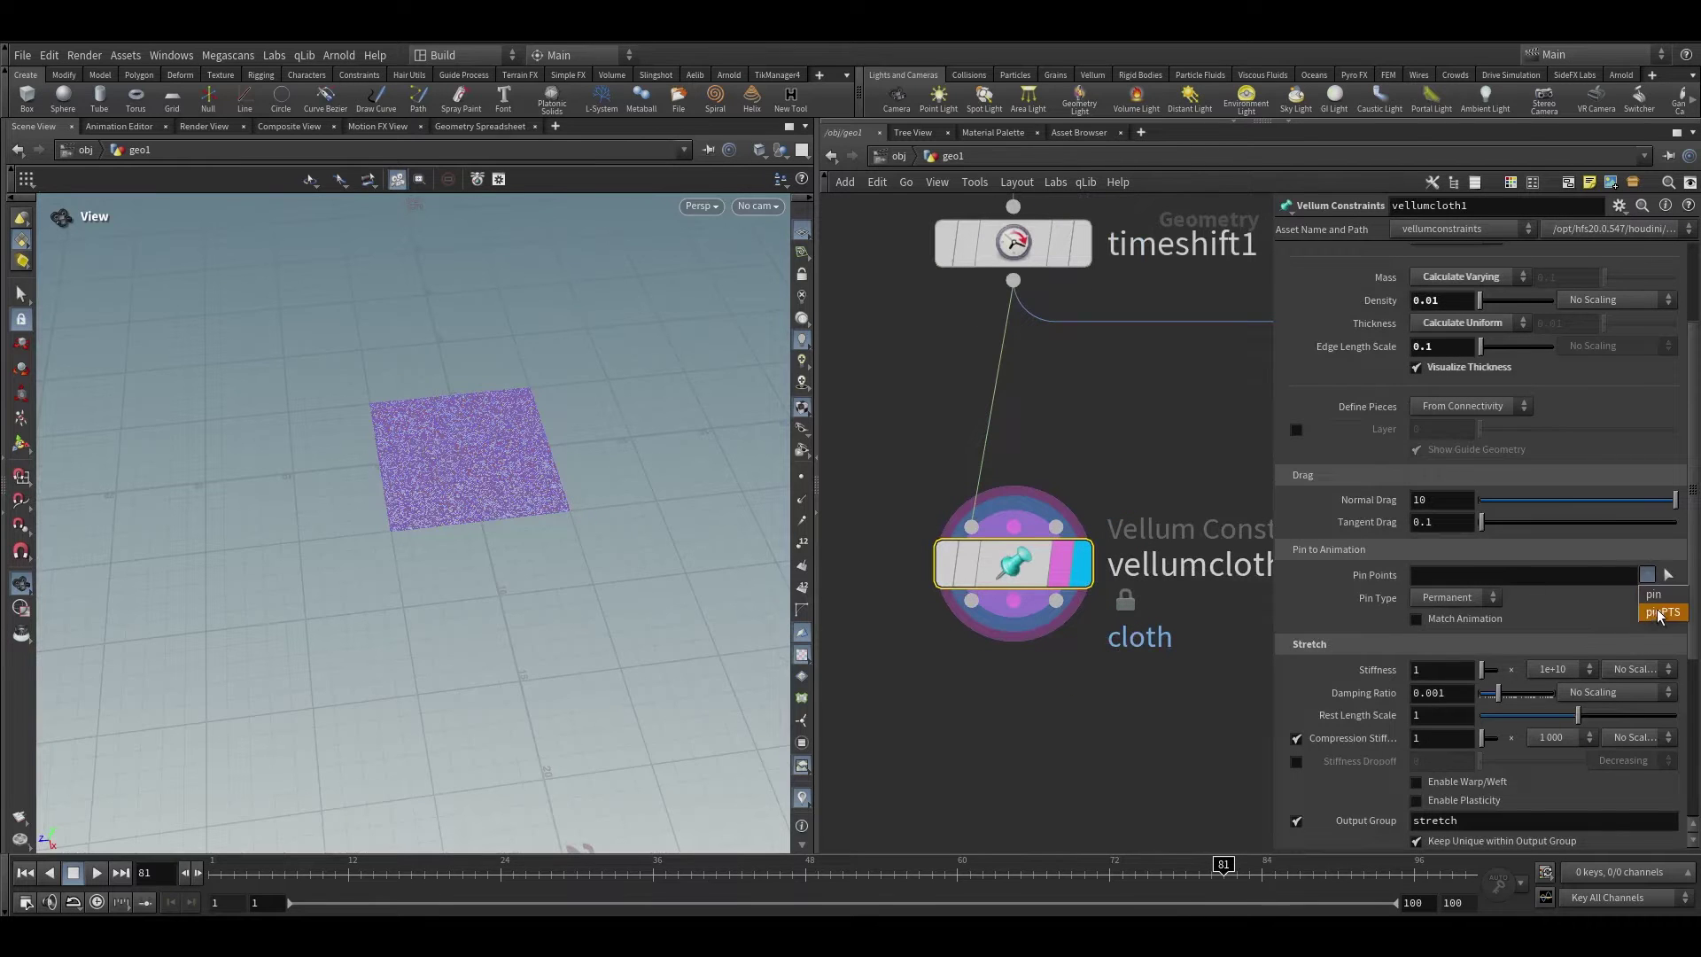
left_click(1659, 593)
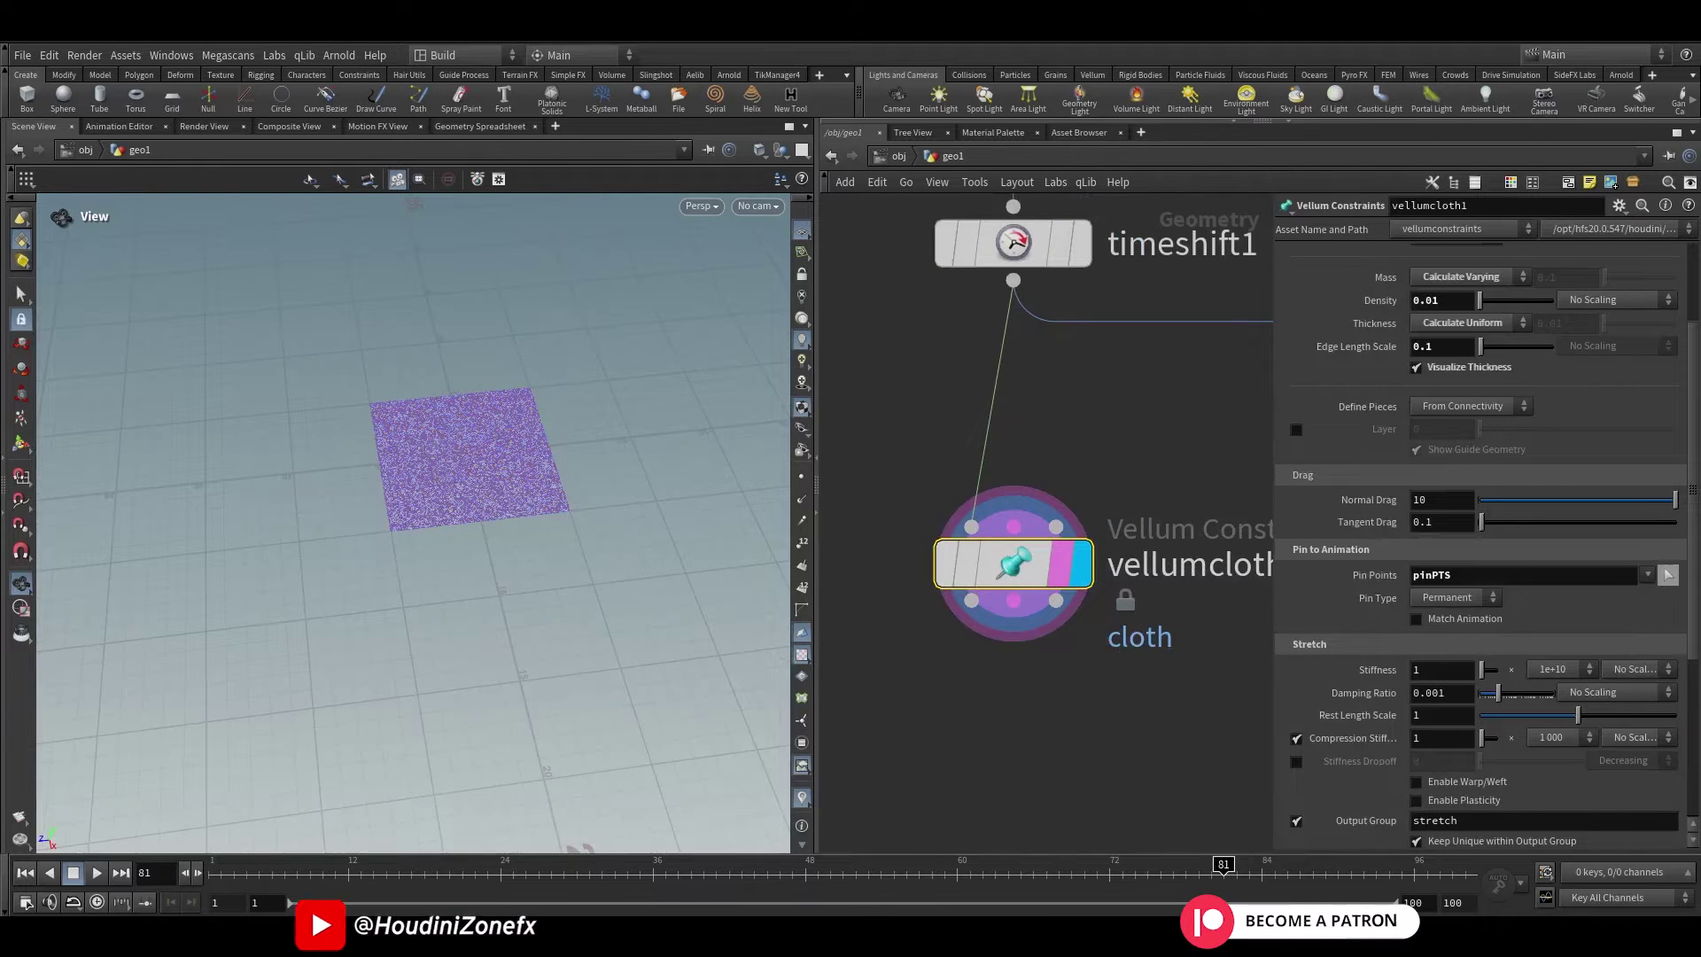
Disable the stretch Compression Stiffness on vellumcloth1 and set the bend stiffness multiplier to 1e-10
scroll(1219, 593, "down", 3)
scroll(1092, 577, "up", 2)
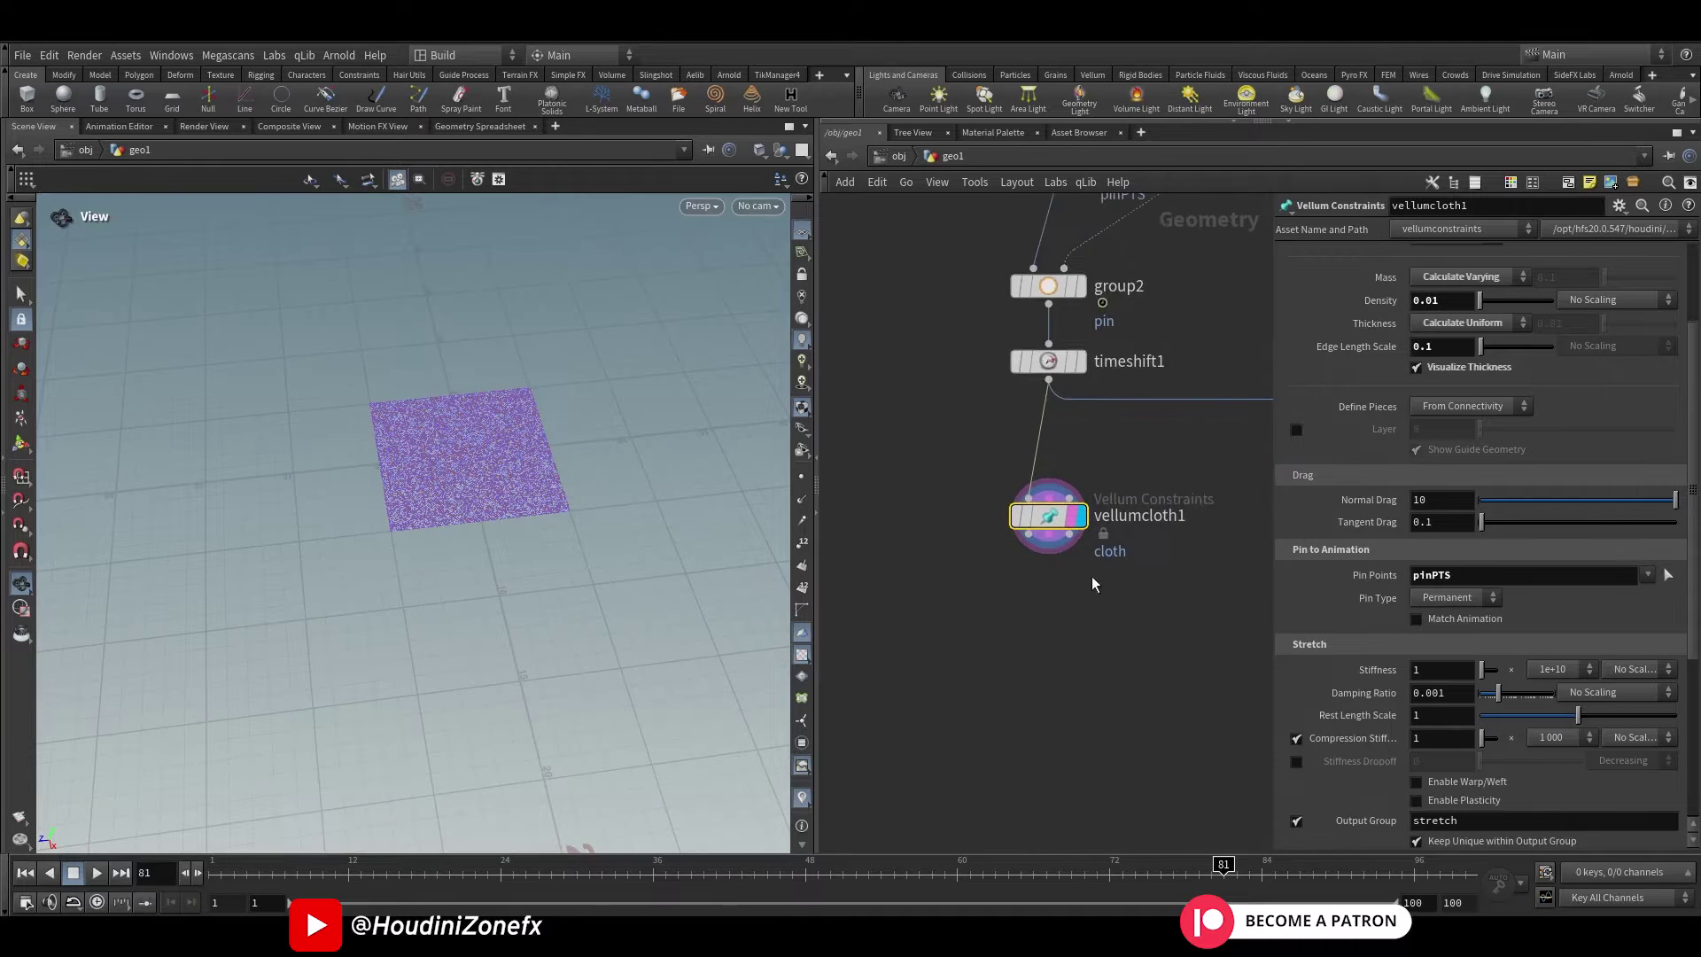
scroll(1546, 630, "down", 5)
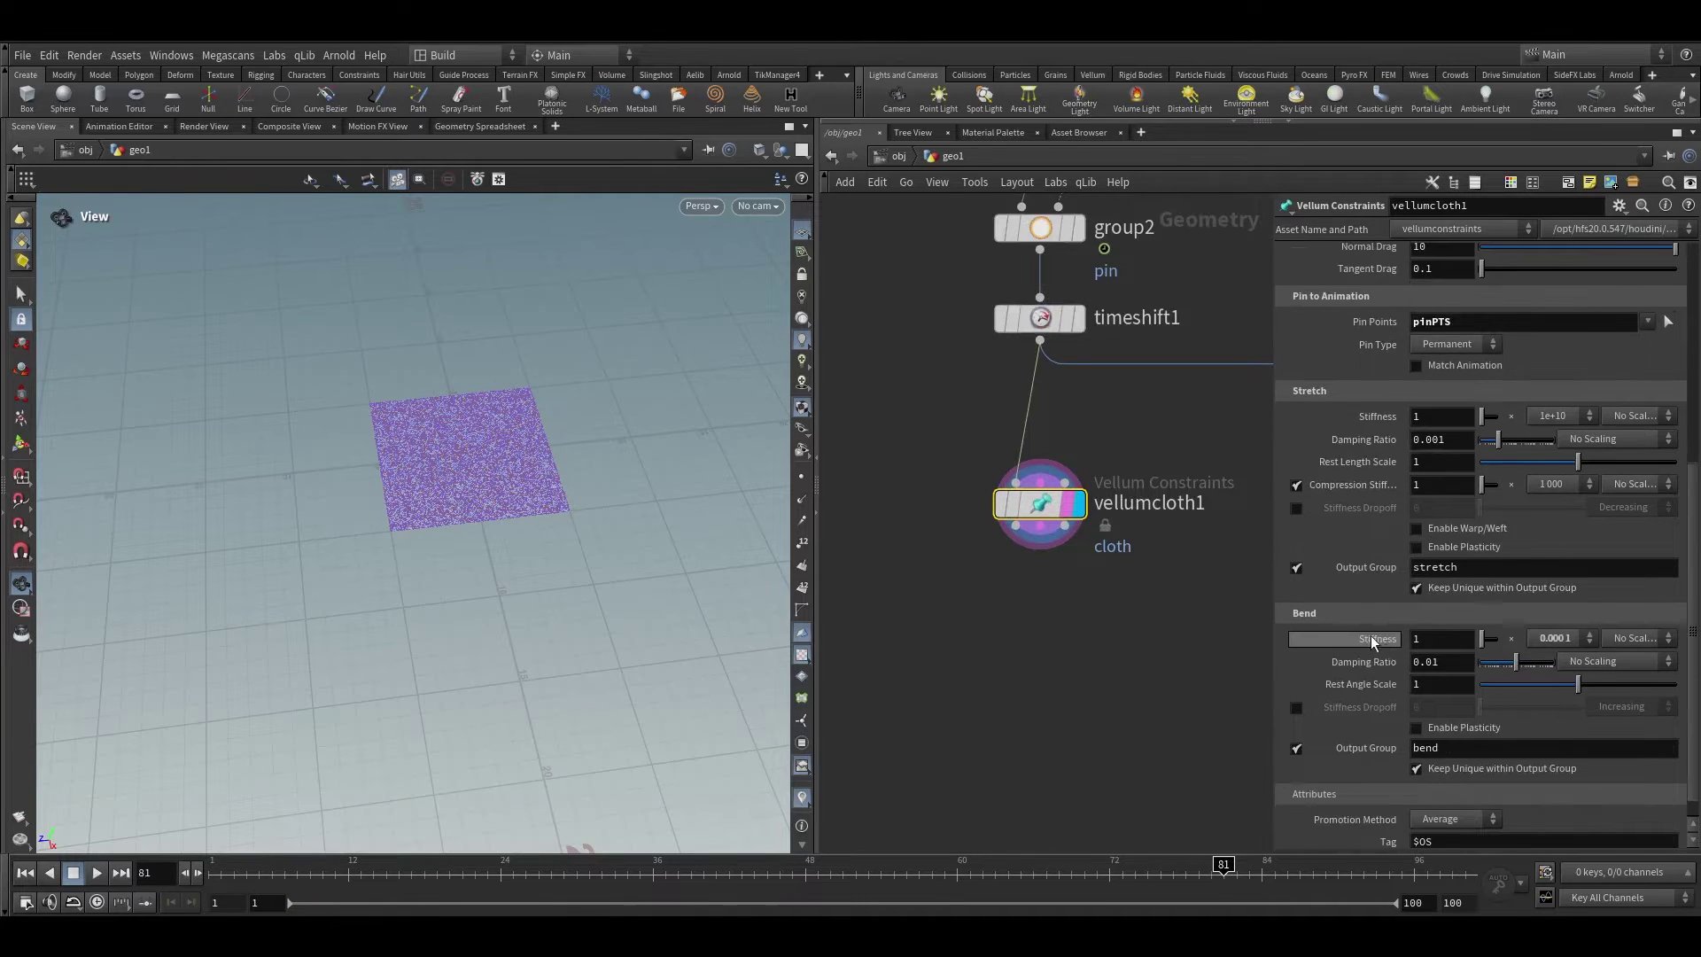
scroll(1375, 640, "down", 1)
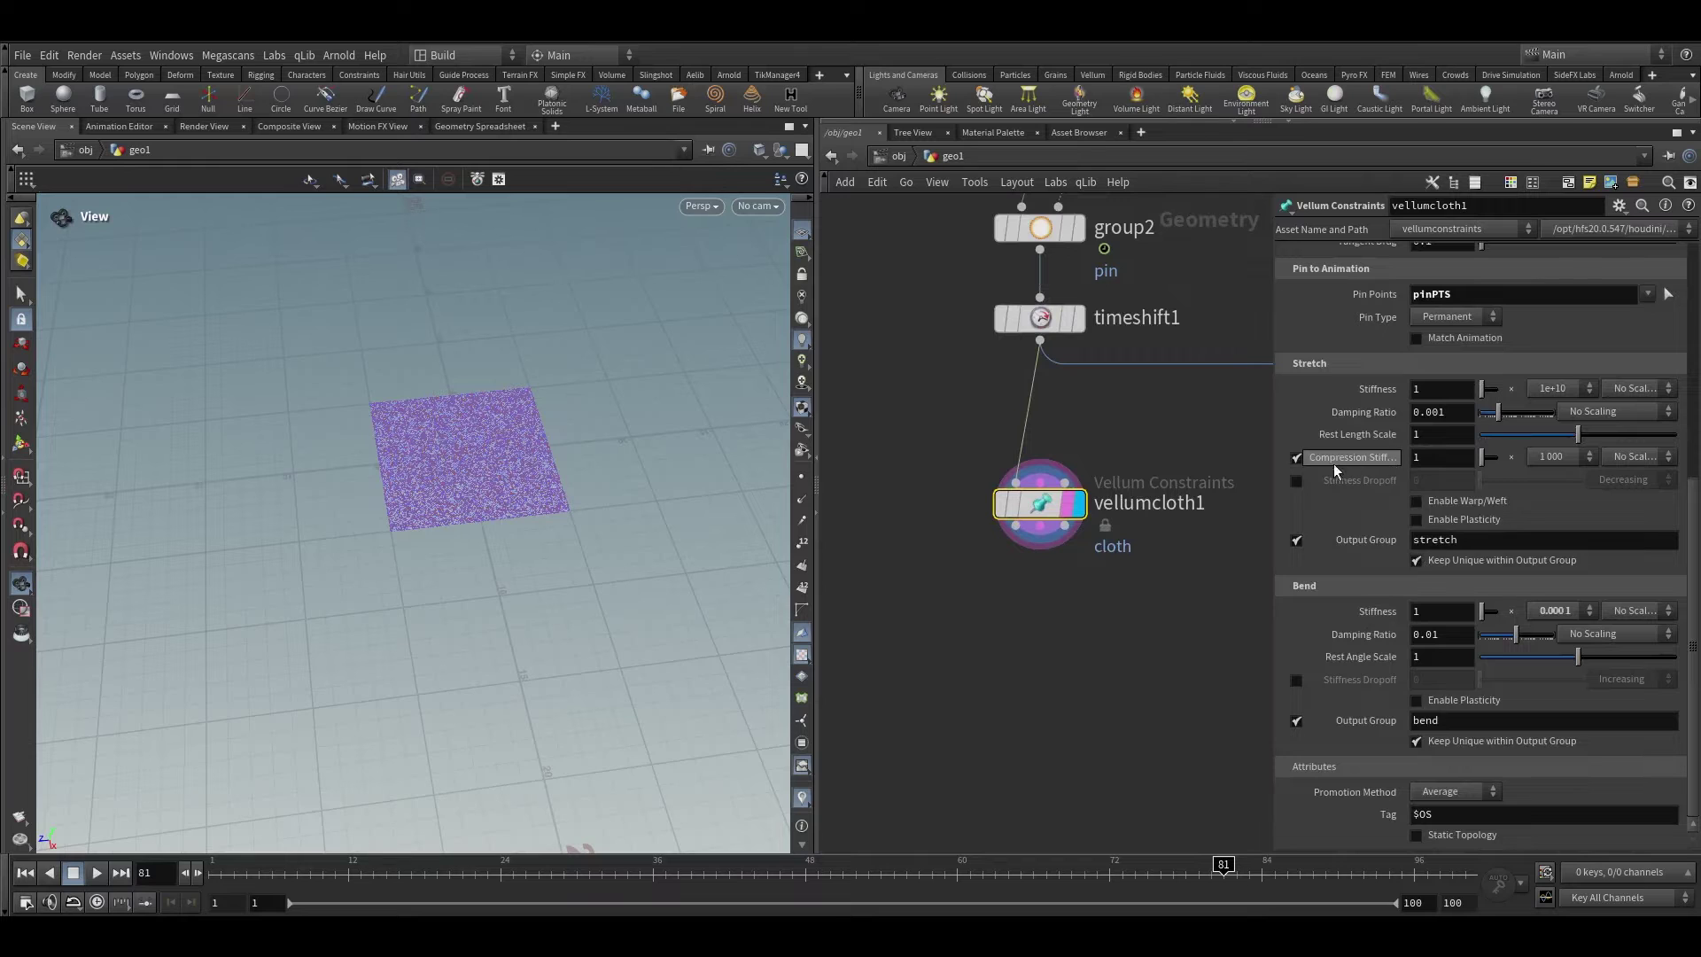
left_click(1296, 457)
left_click(1437, 435)
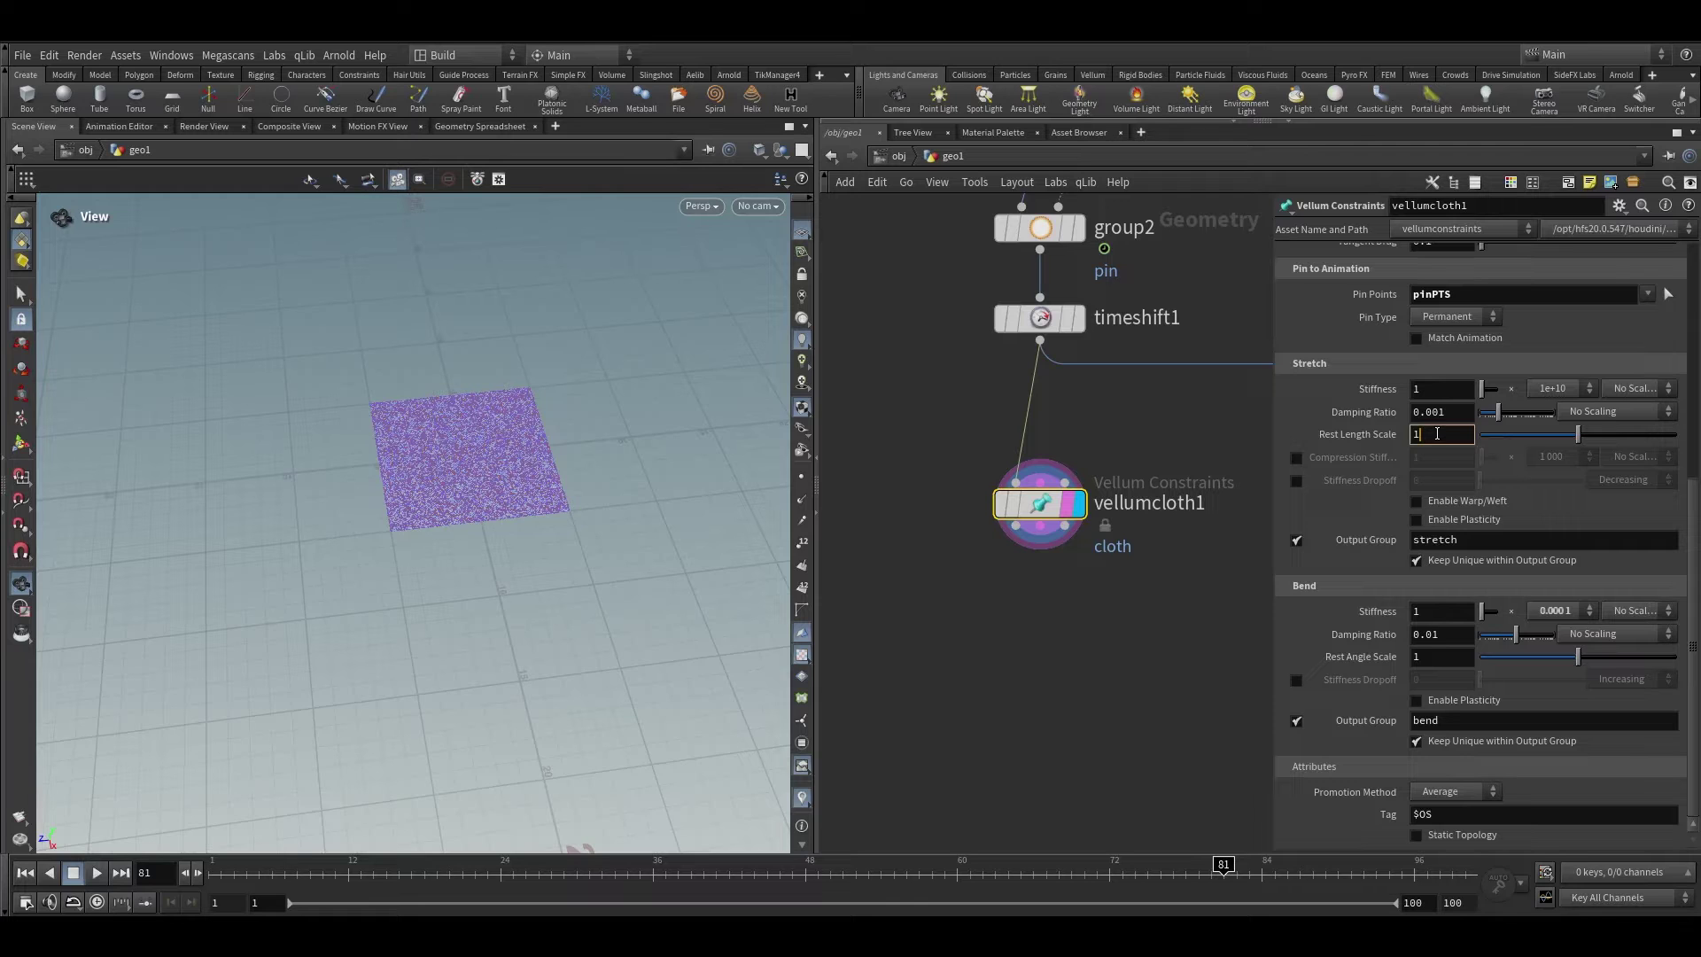
middle_click_drag(1178, 581, 1127, 524)
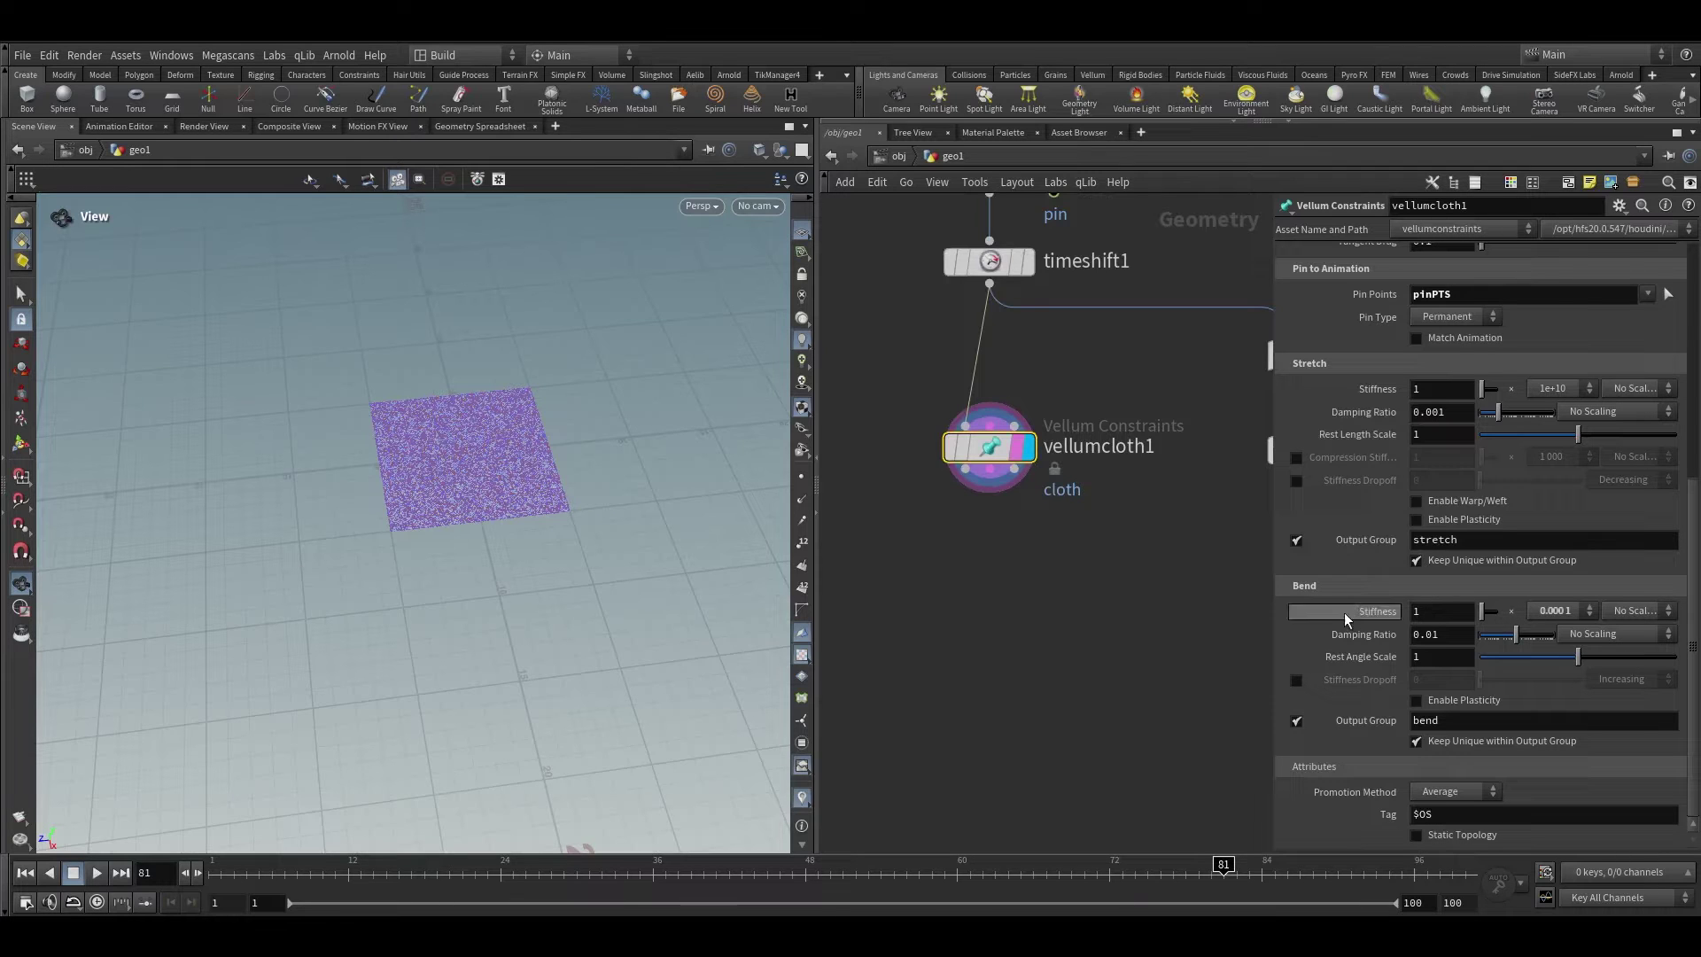
left_click(1559, 613)
left_click(1563, 592)
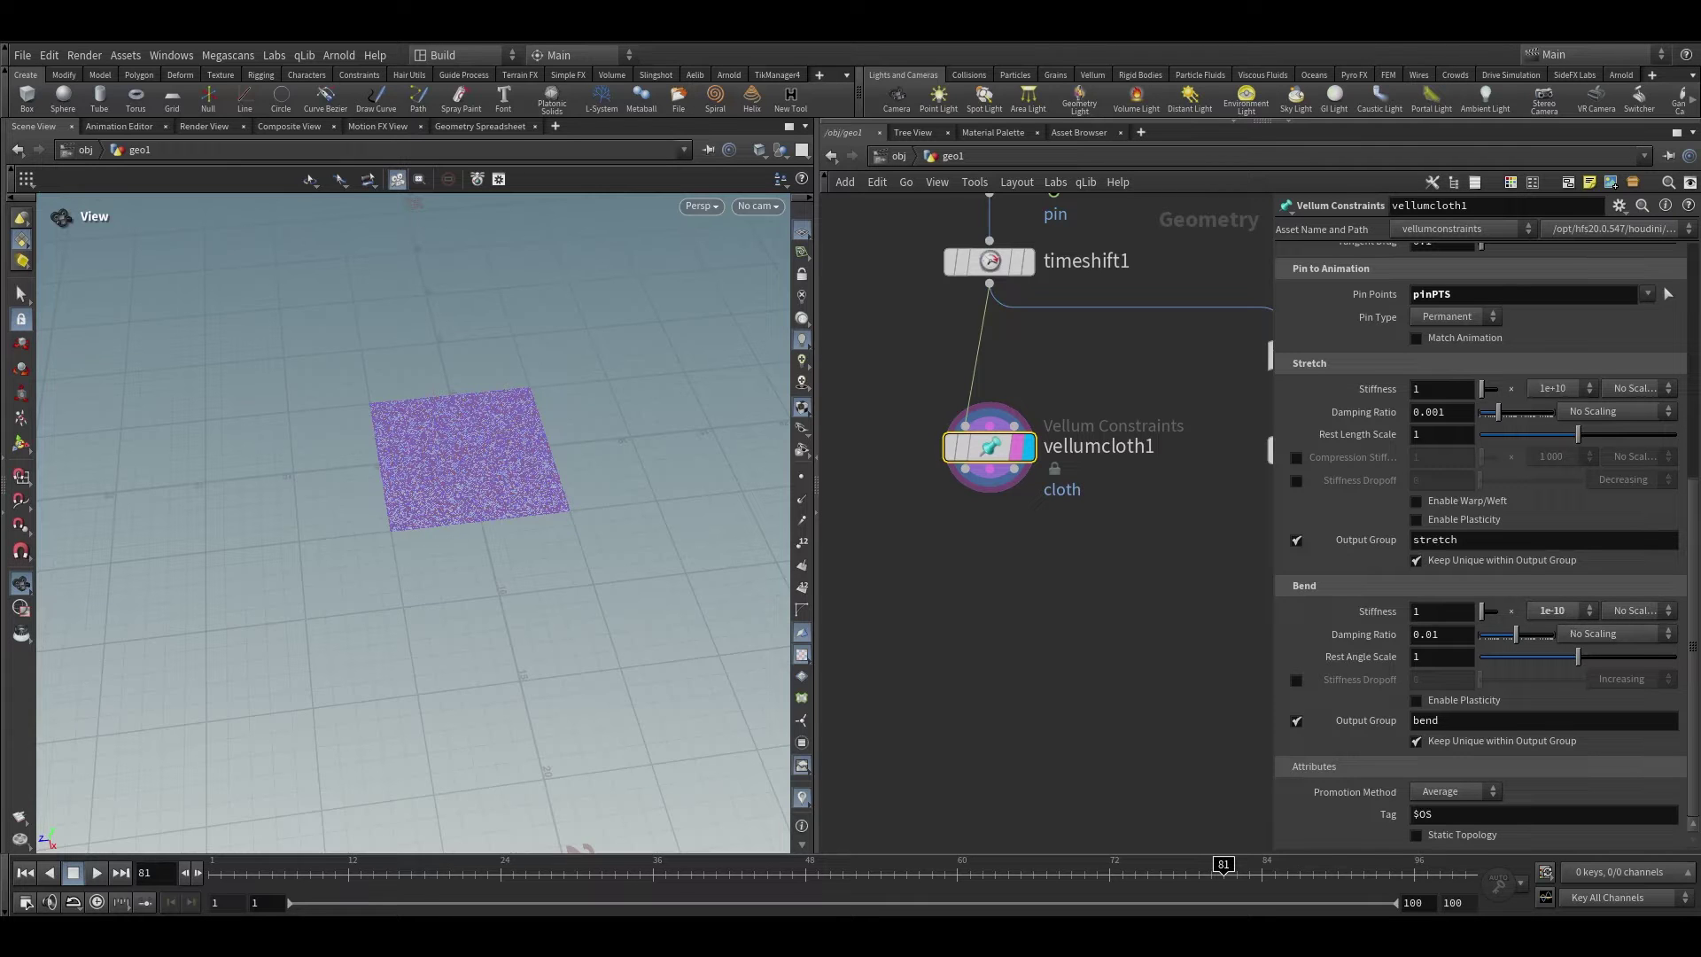
Add a Vellum Constraints node connected to the outputs of vellumcloth1 and display it
key("Tab")
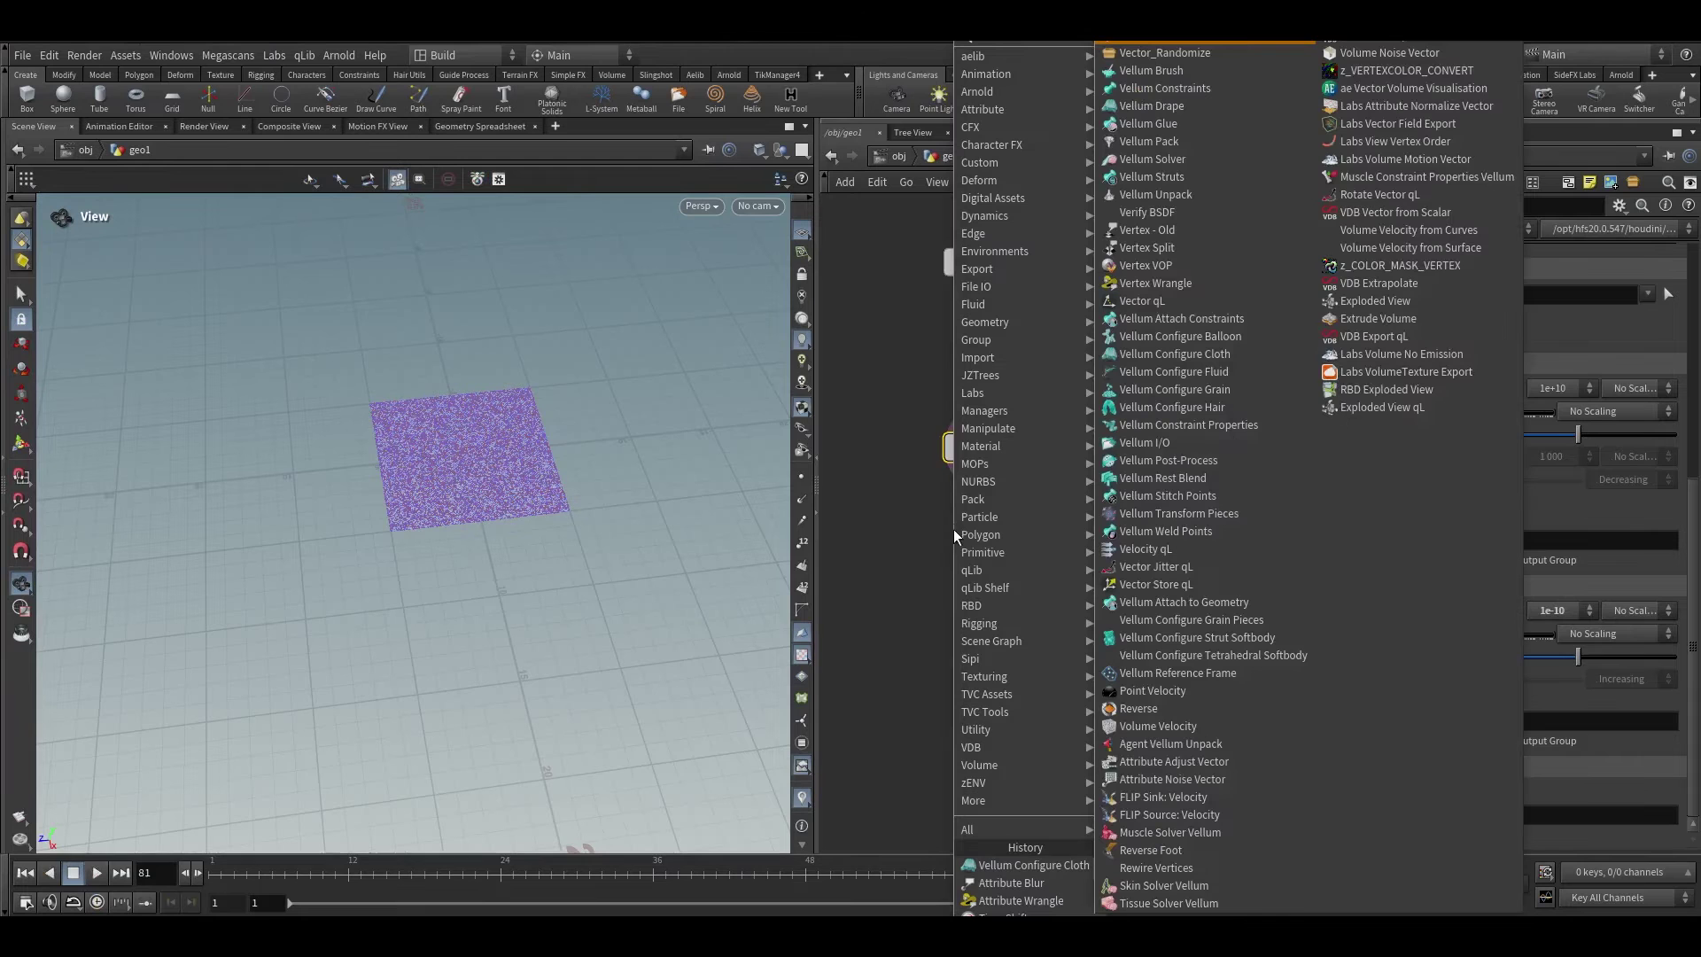
mouse_move(955, 516)
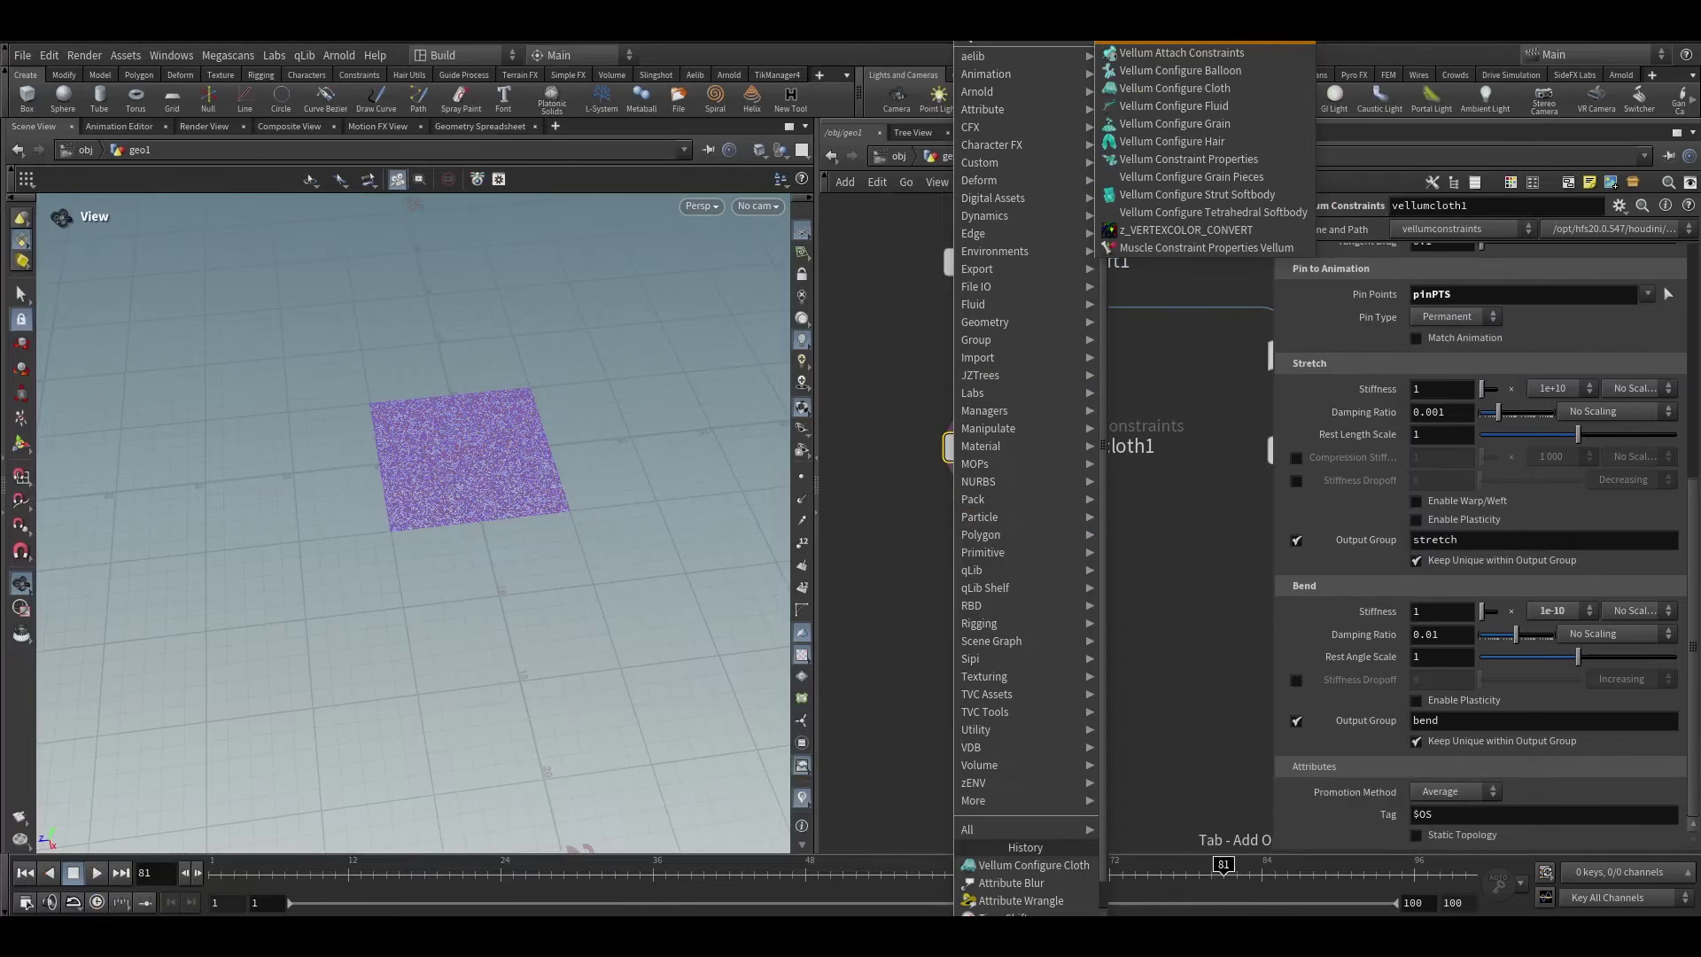
left_click(1187, 52)
left_click(996, 494)
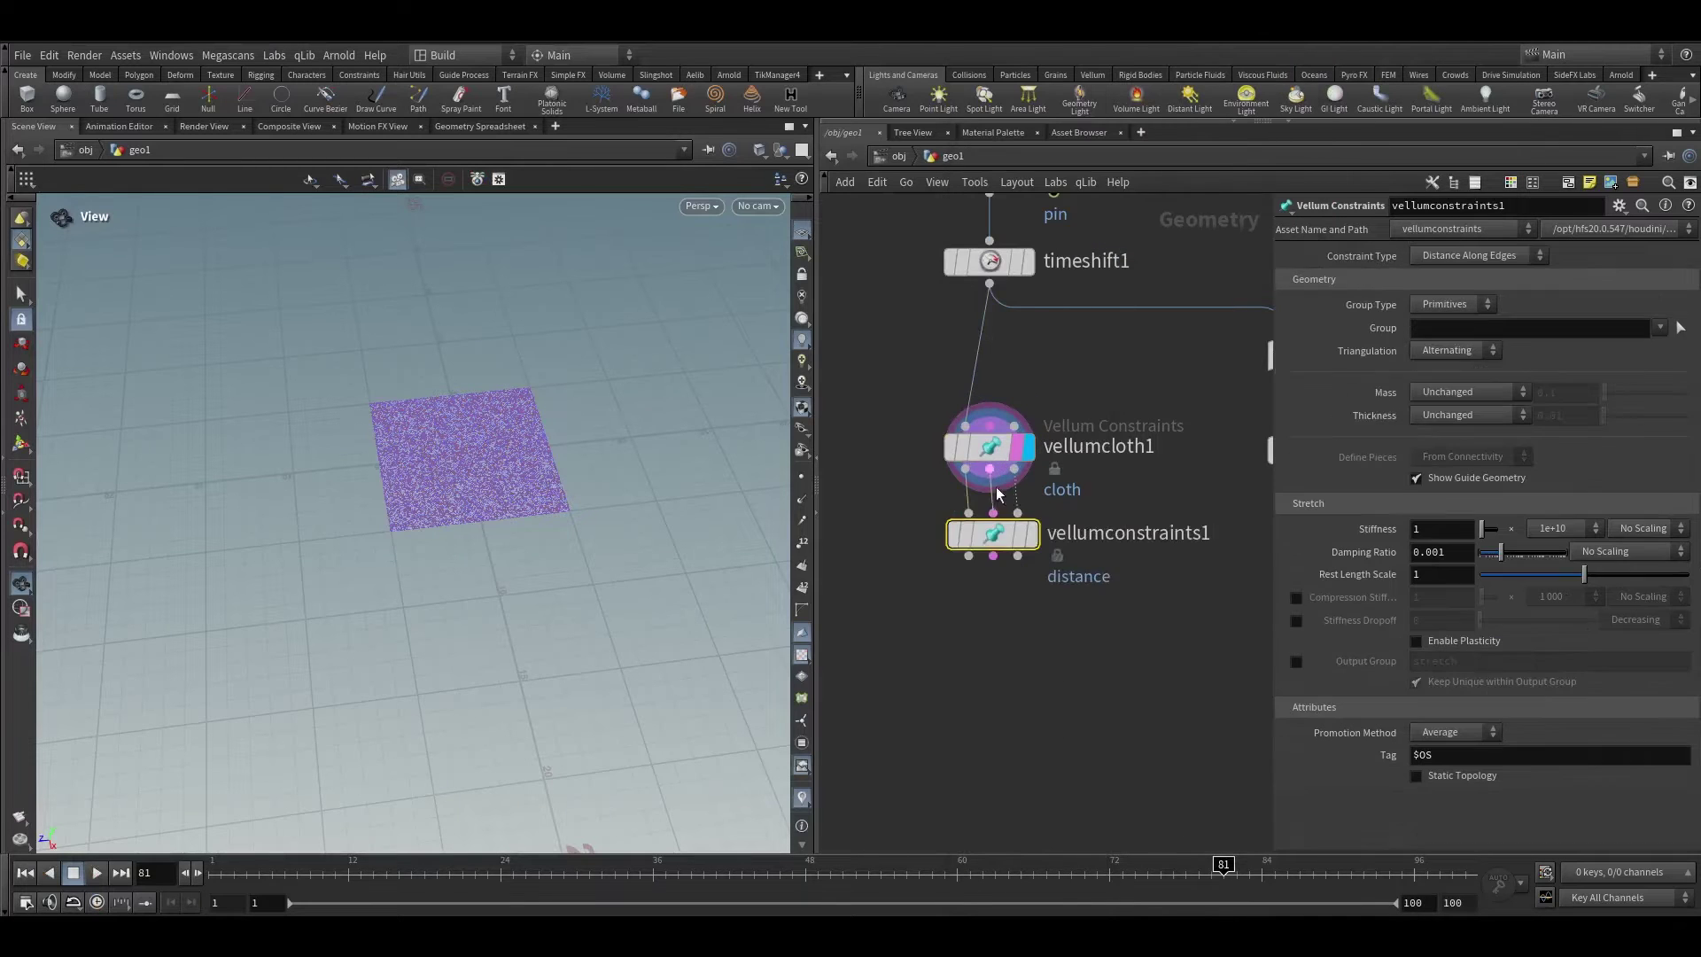
left_click(1030, 535)
Set vellumconstraints1 to the Pin to Target type, acting on Points in the group pin
left_click(1451, 255)
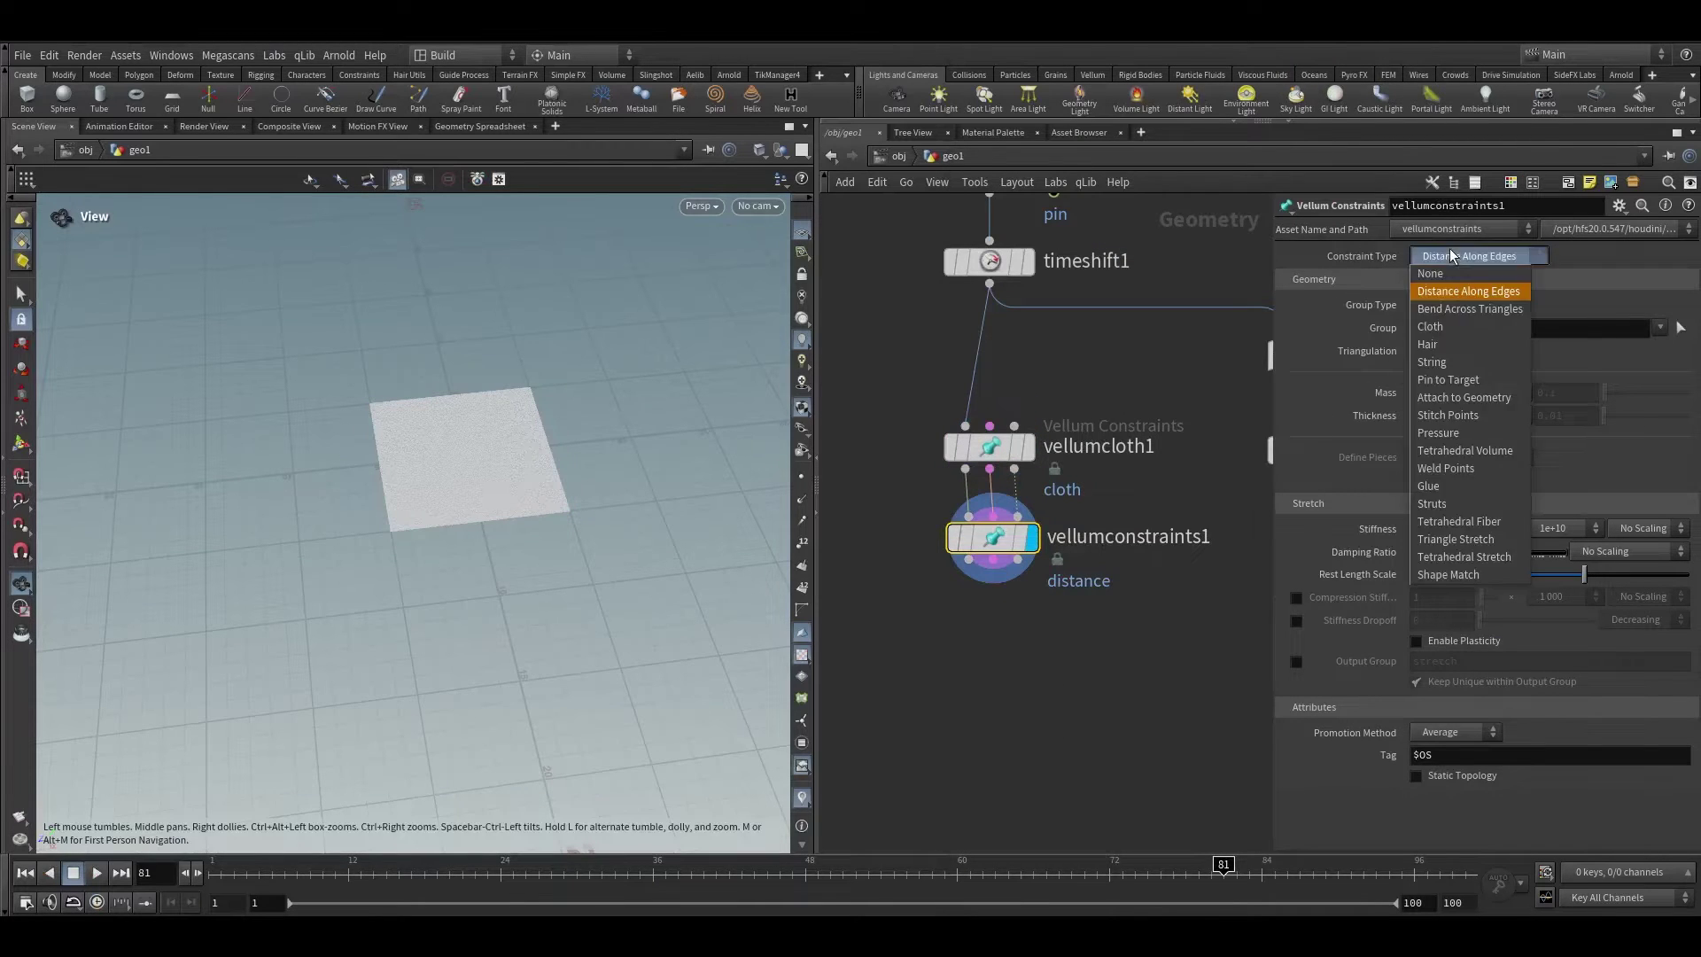
left_click(1469, 386)
left_click(1446, 305)
left_click(1648, 328)
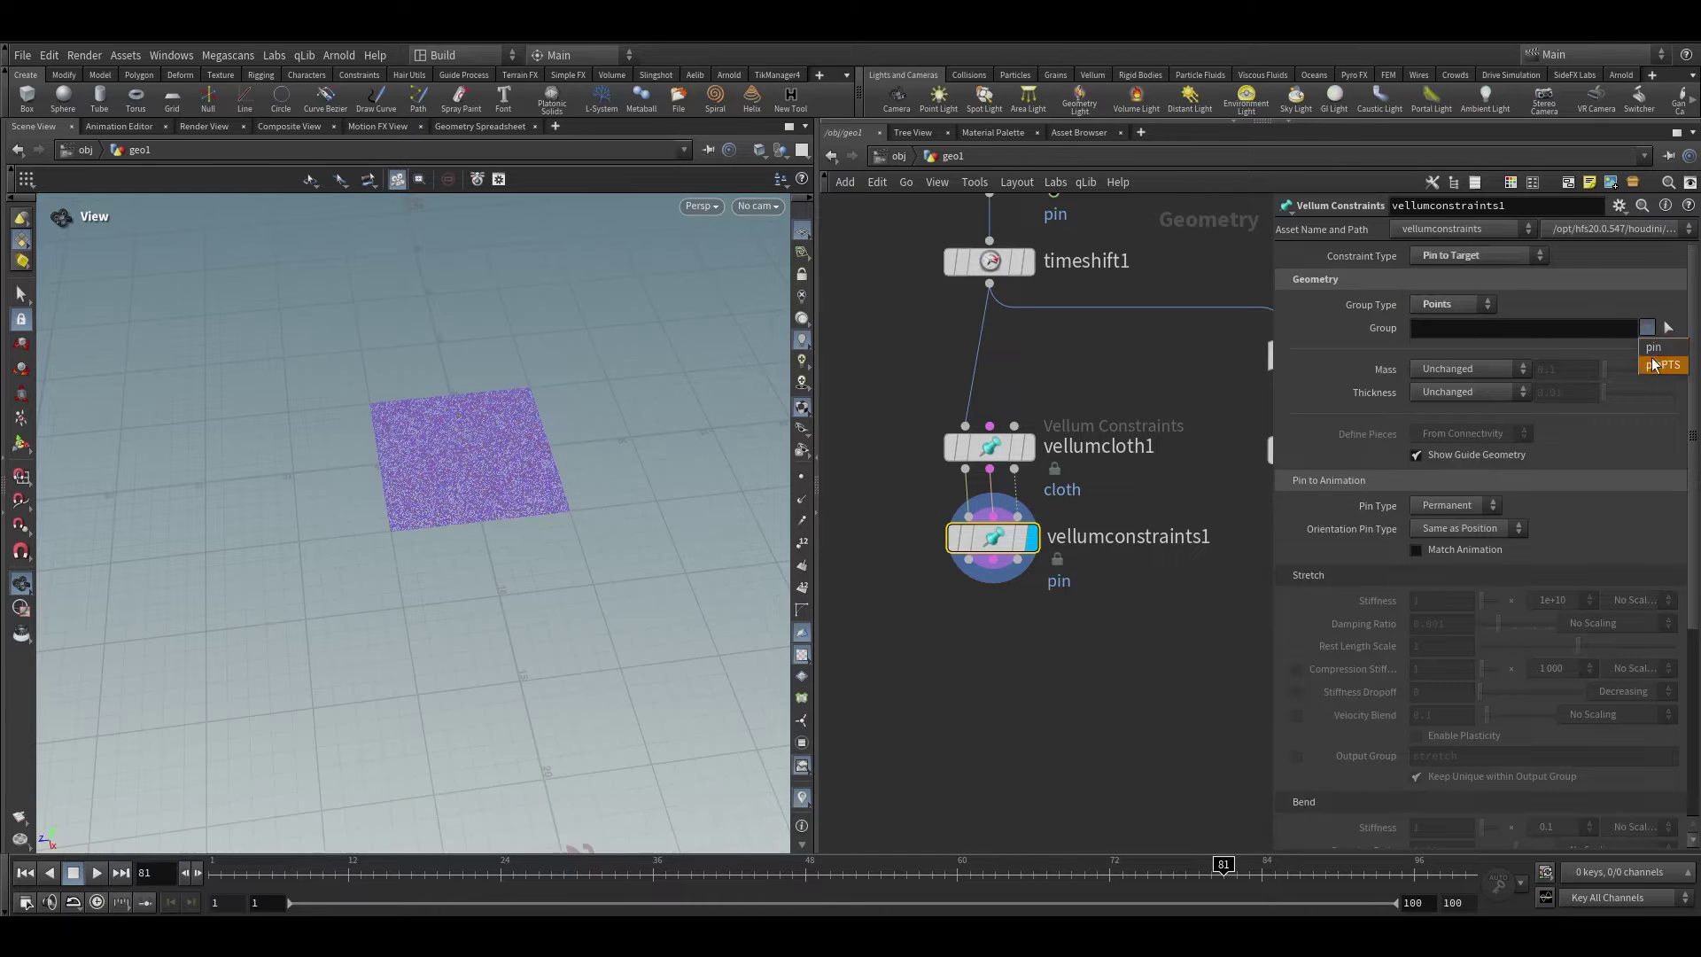
left_click(1664, 361)
key("g")
left_click_drag(473, 459, 425, 470)
Set both the Pin Type and the Orientation Pin Type of vellumconstraints1 to Soft
left_click(1455, 506)
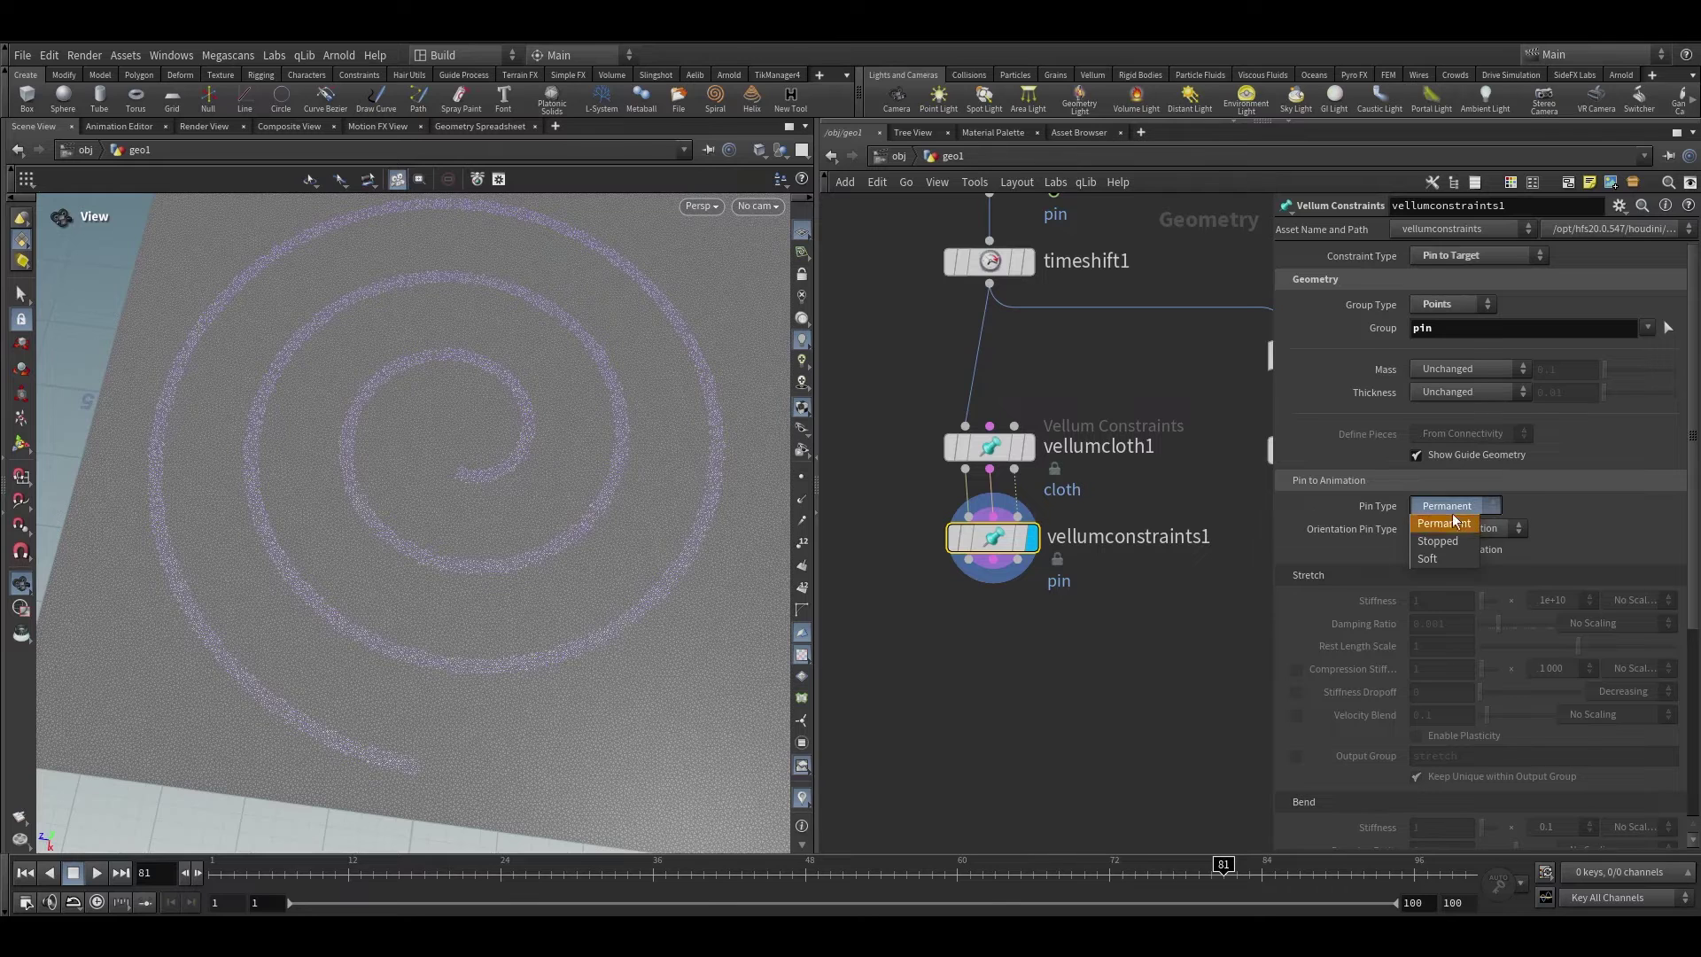
left_click(1428, 557)
left_click(1454, 532)
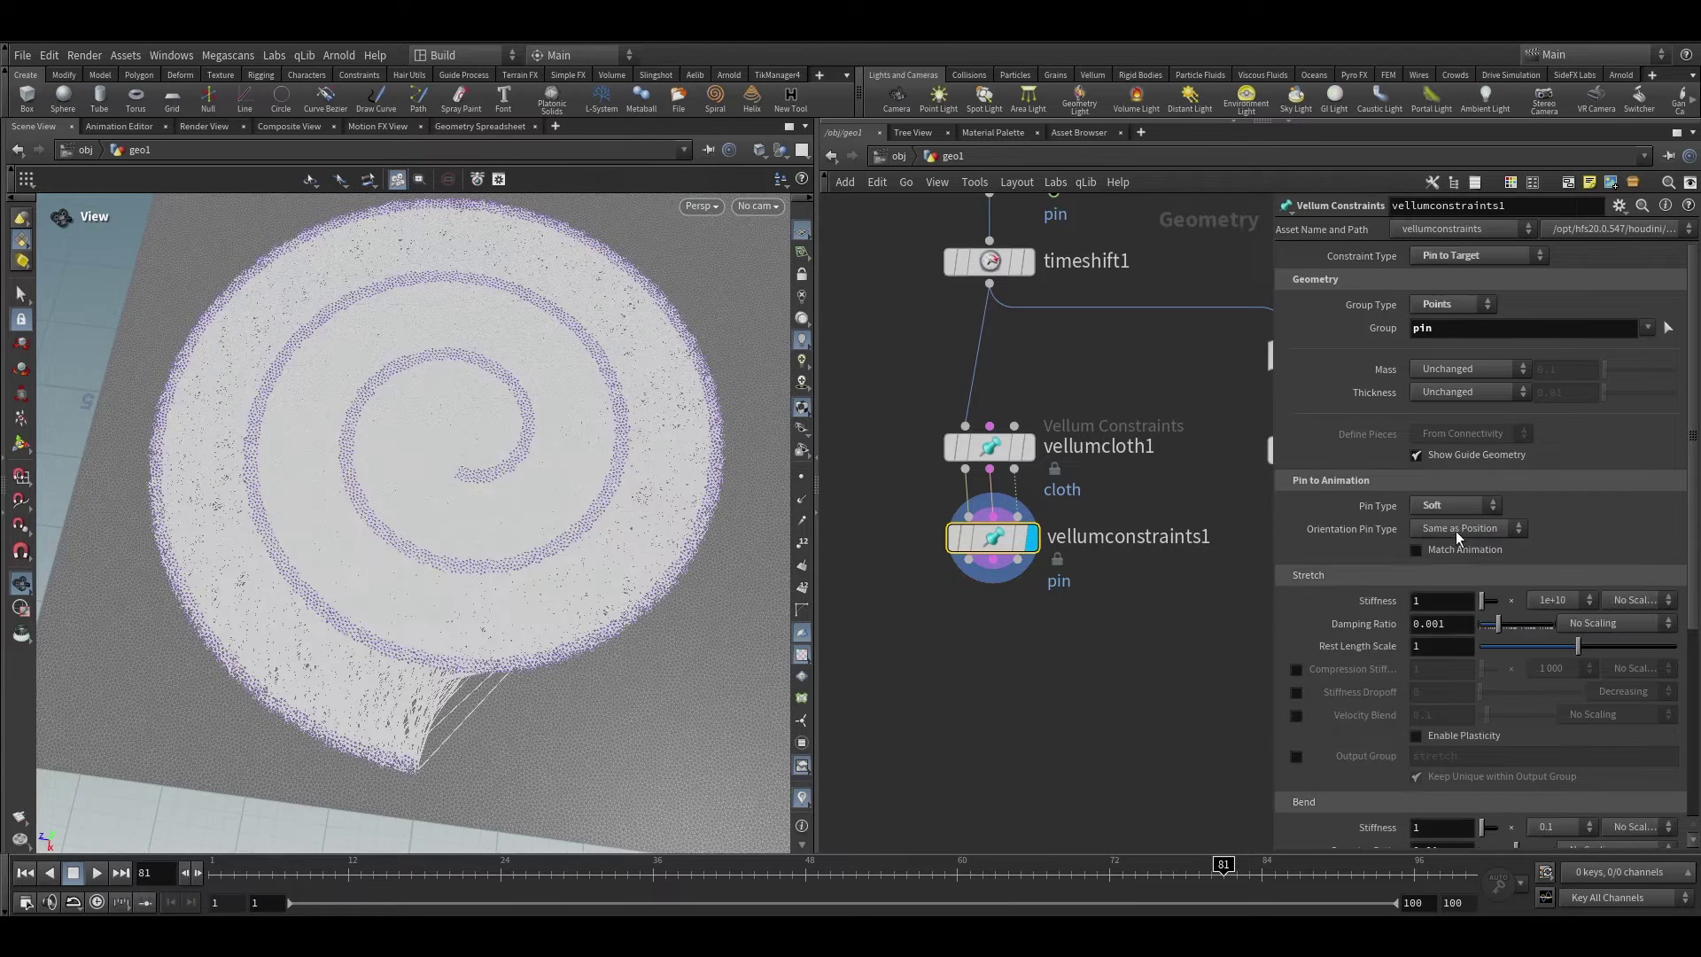
left_click(1455, 576)
Enable the stretch Output Group on vellumconstraints1 and name it pinstr
left_click_drag(695, 475, 668, 537)
scroll(1507, 616, "down", 3)
scroll(1443, 574, "down", 1)
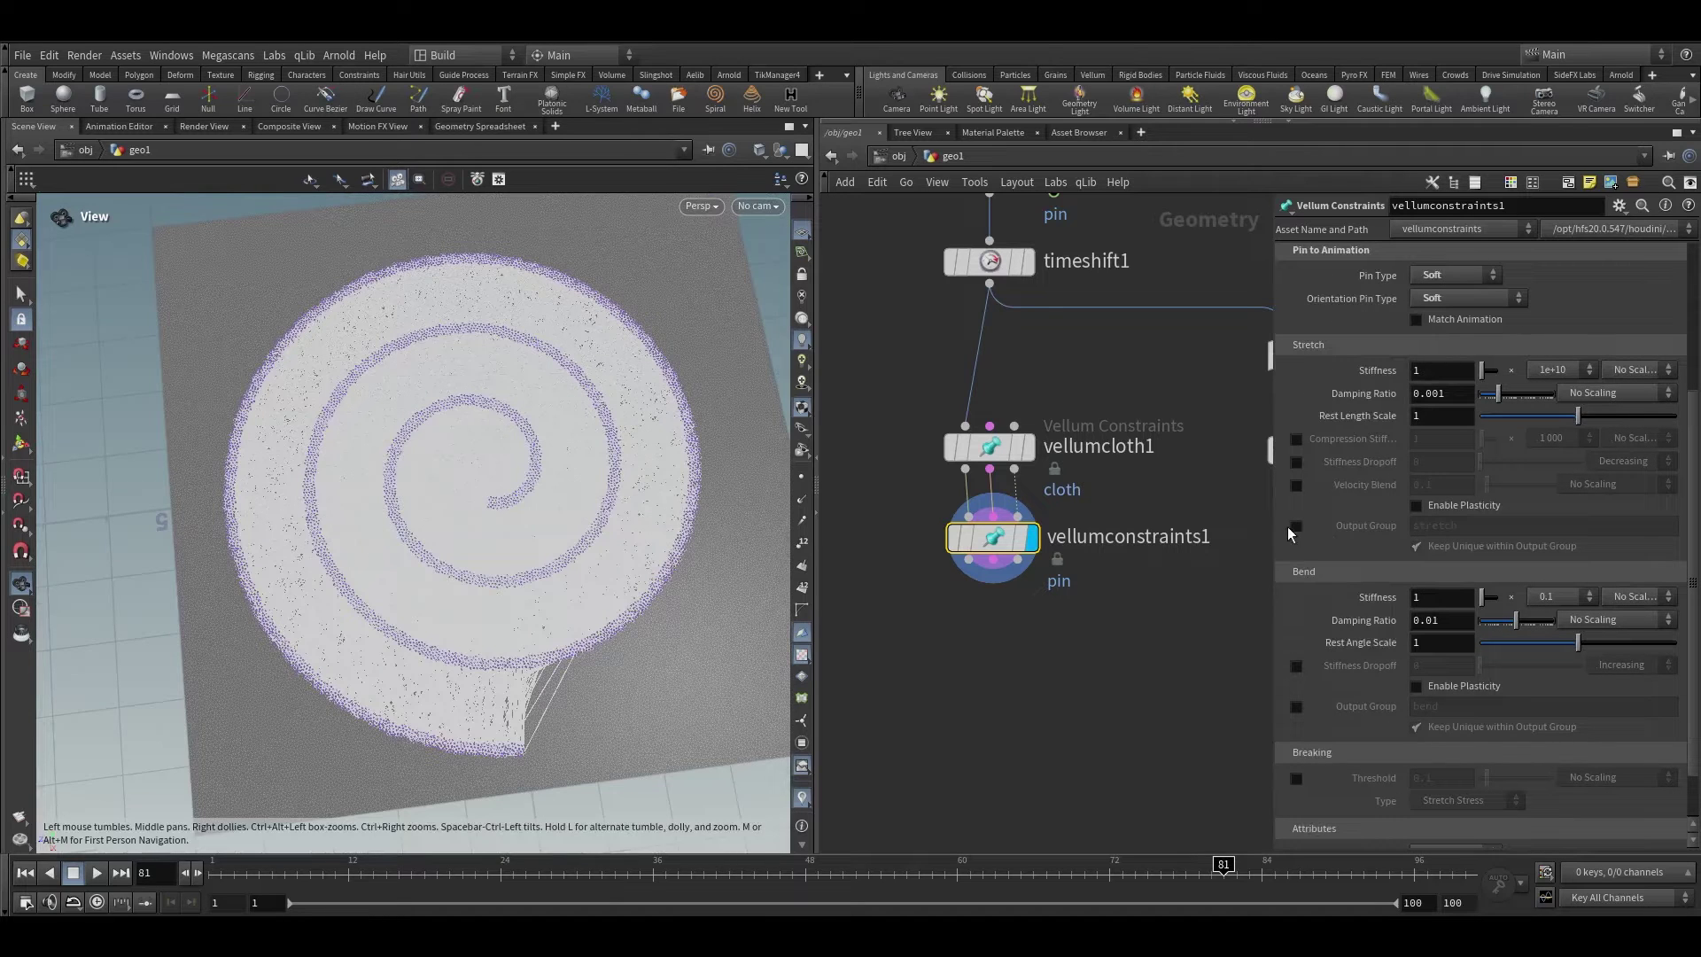
left_click(1297, 525)
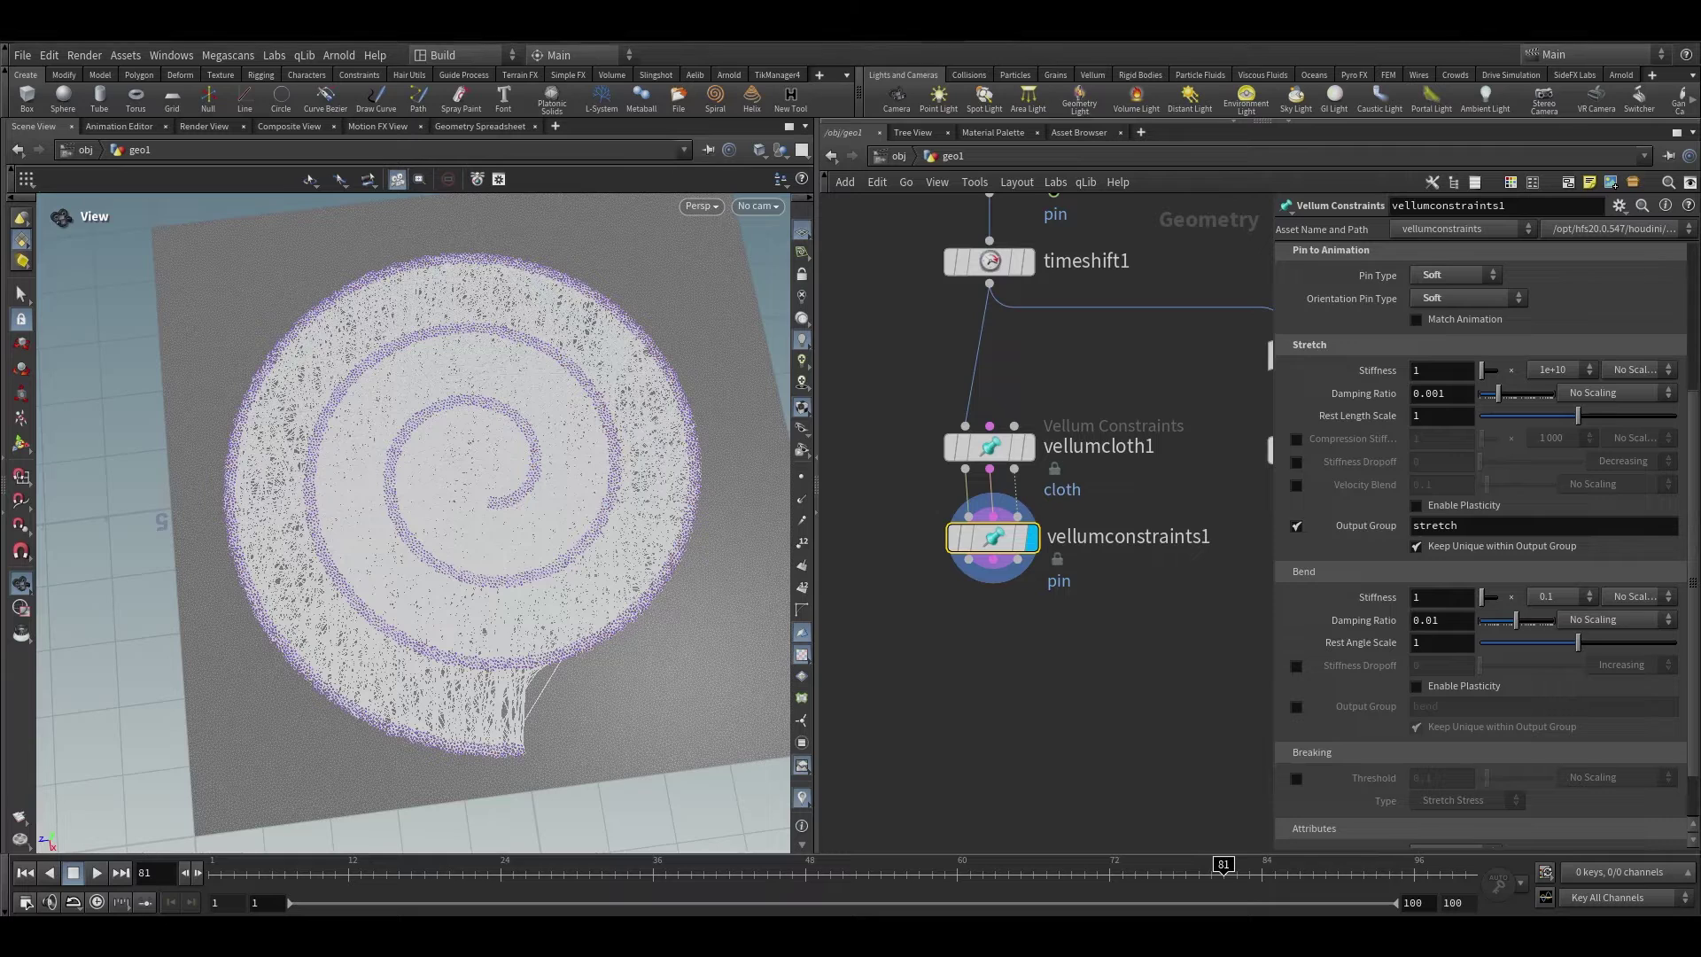
double_click(1437, 525)
type("p")
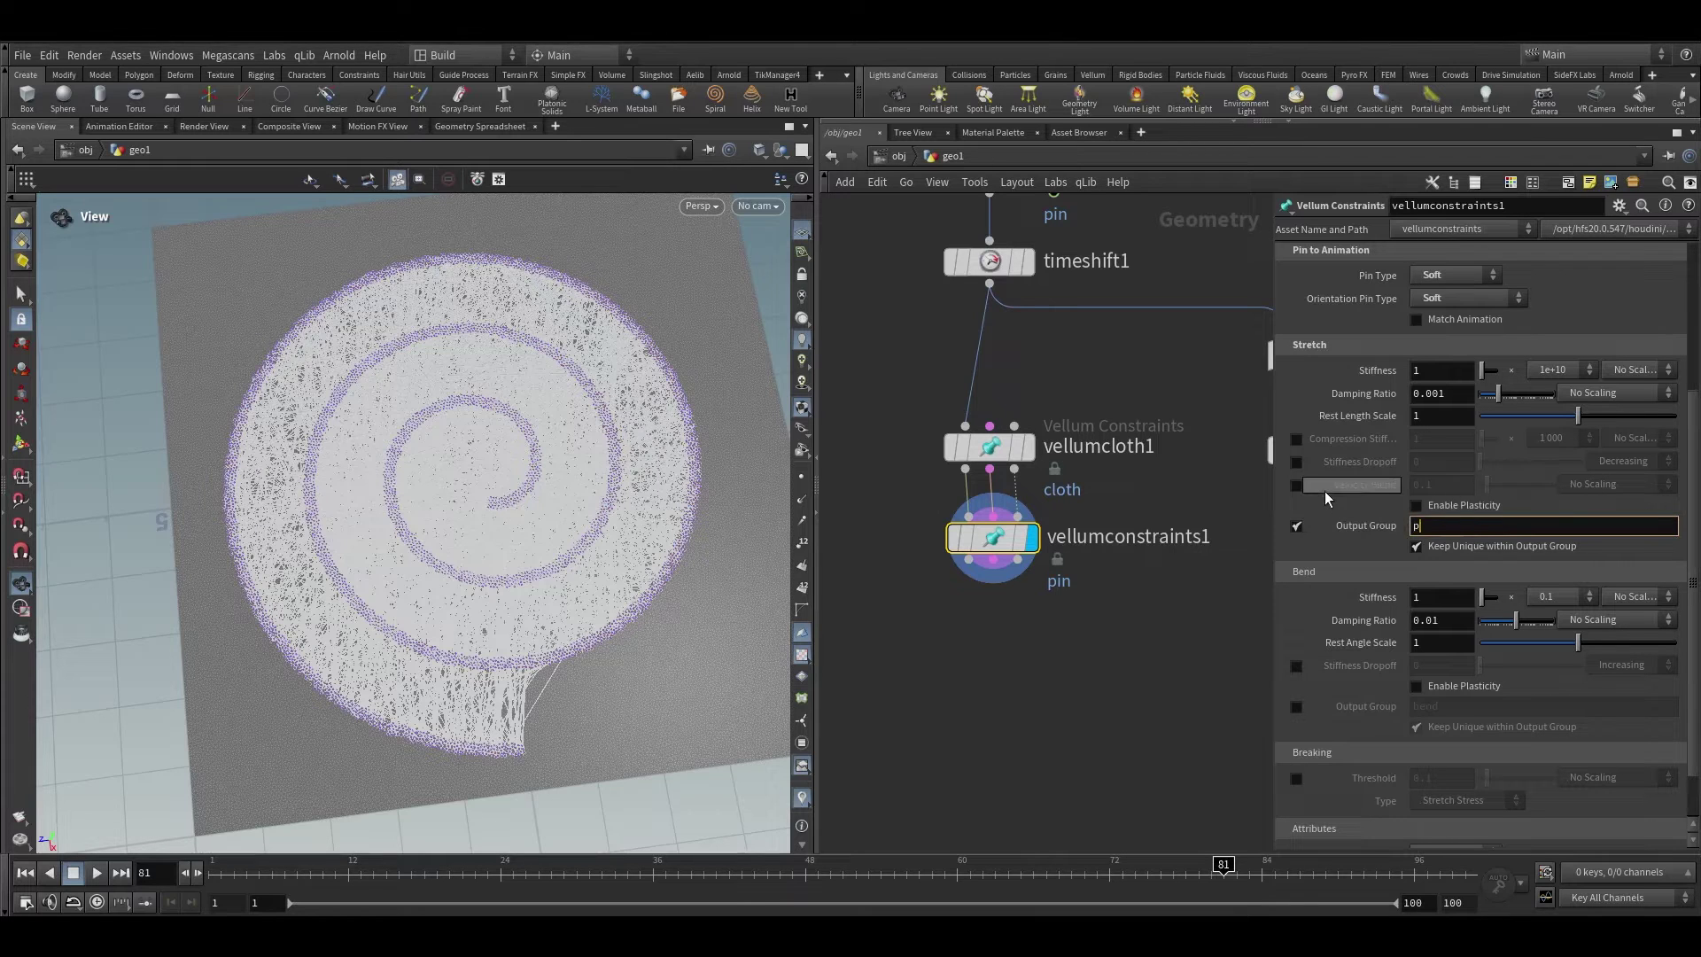
type("in")
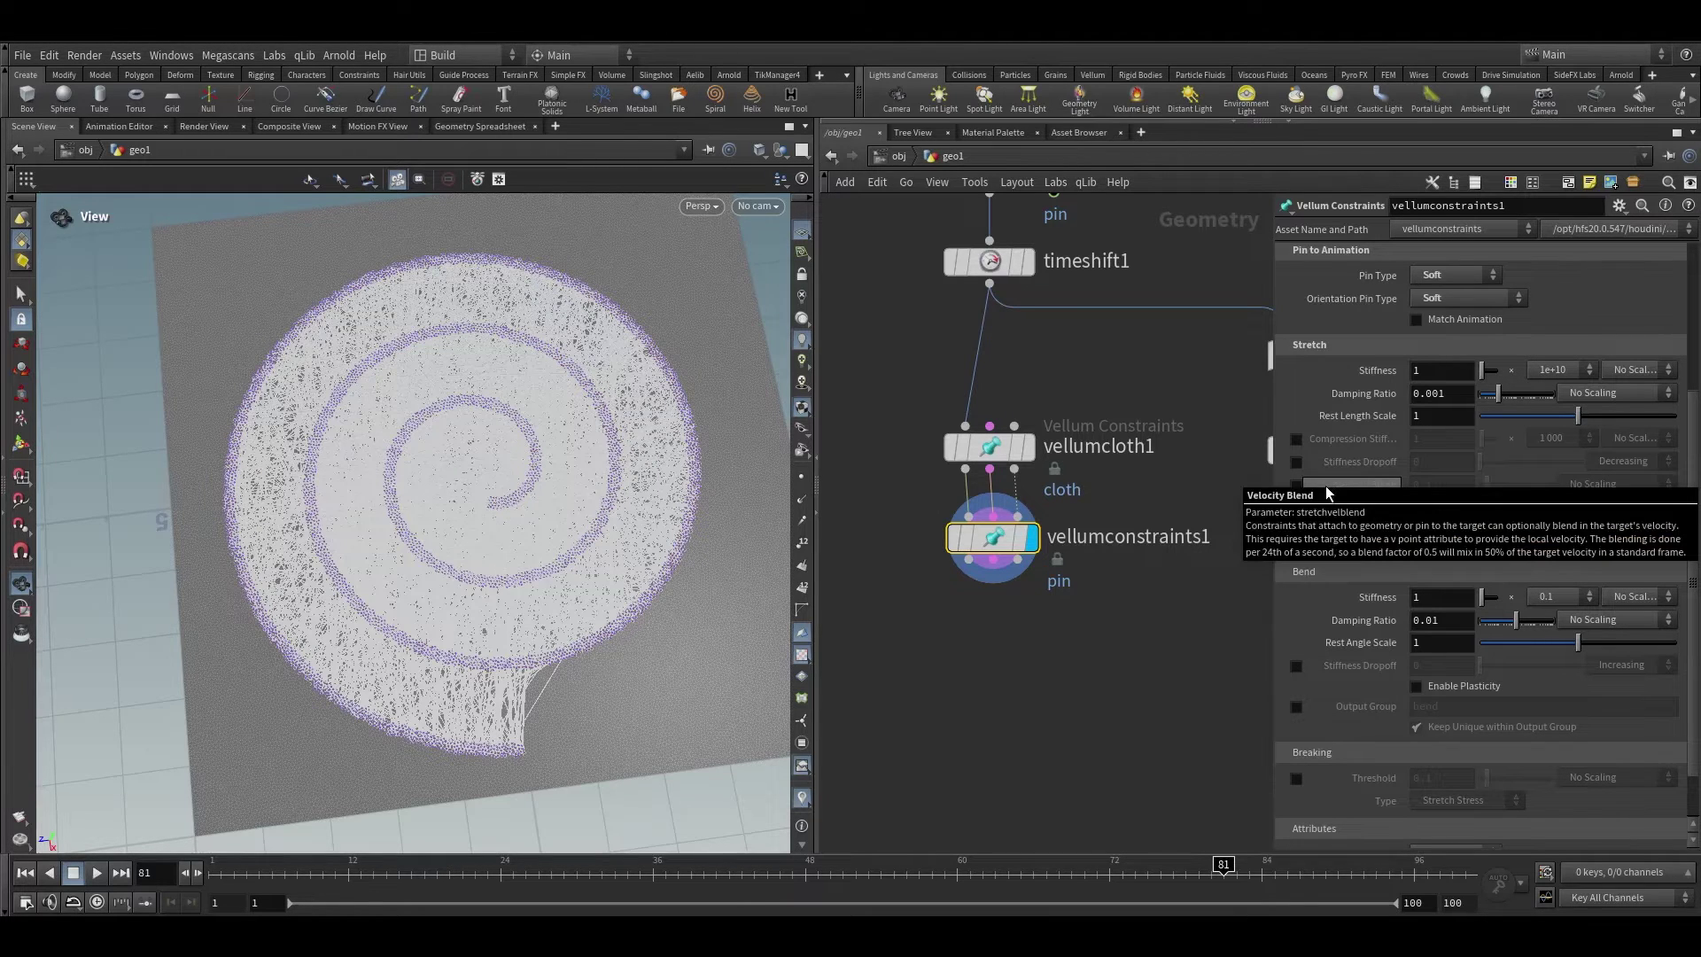
type("str")
key("Return")
Tidy the network by moving the vellumcloth1 and vellumconstraints1 nodes up beneath timeshift1
mouse_move(1023, 541)
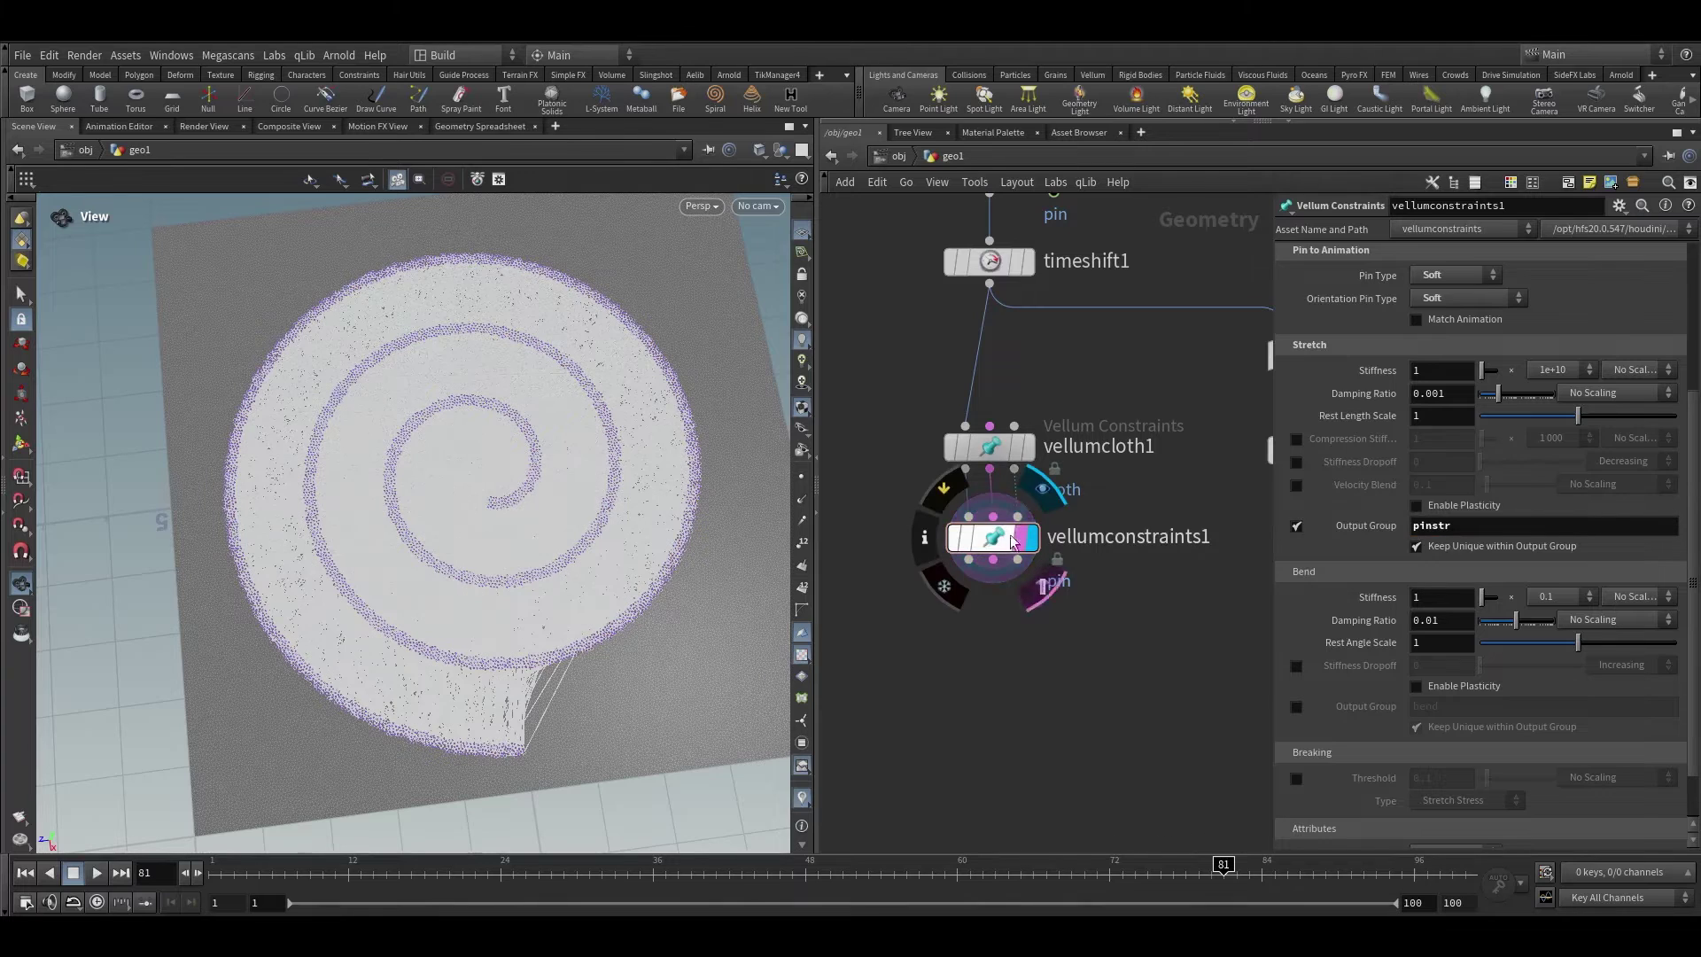
left_click_drag(1023, 541, 1017, 548)
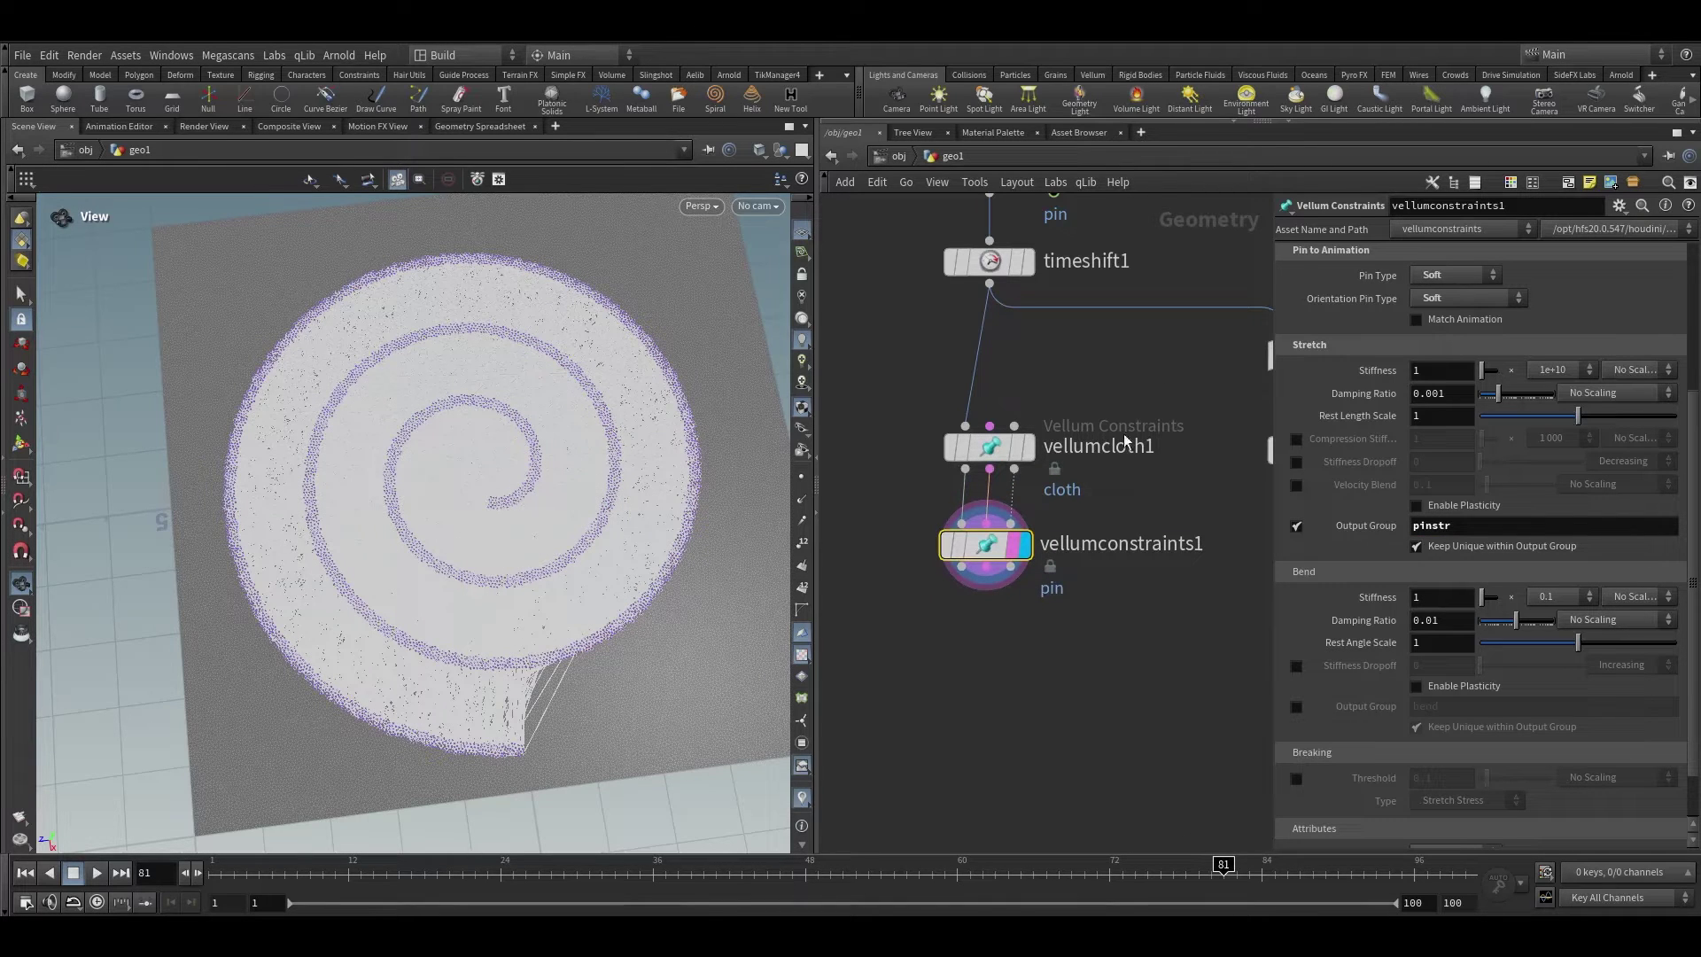
scroll(1382, 625, "down", 1)
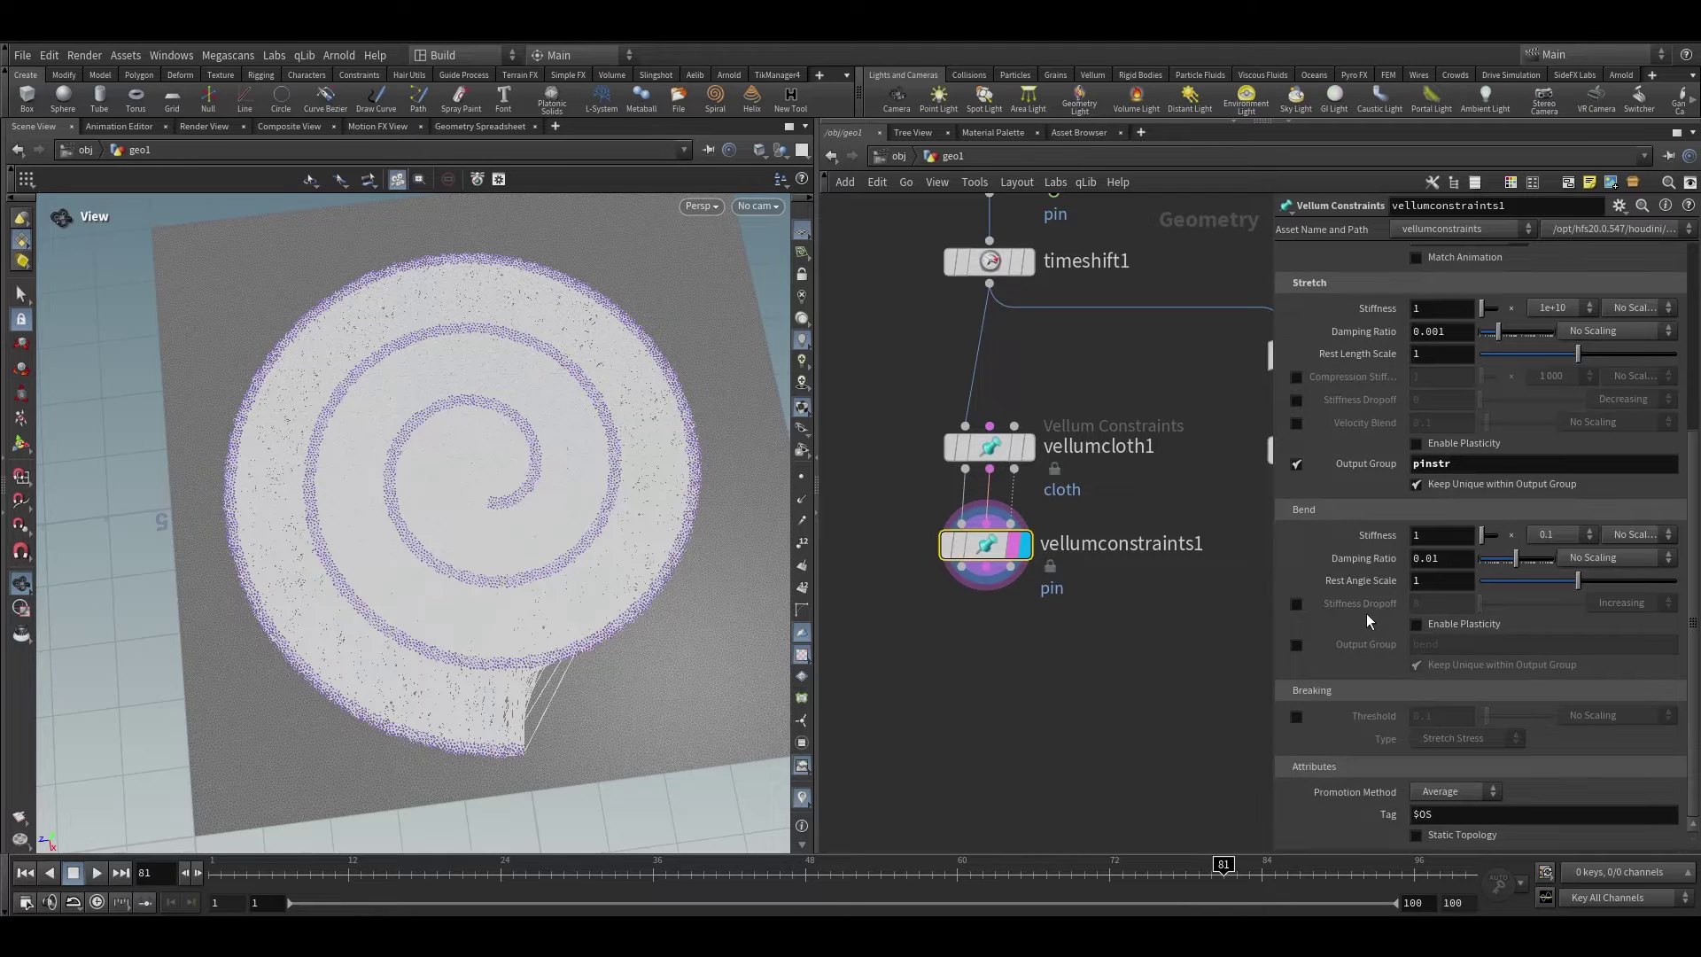
left_click_drag(990, 445, 990, 351)
scroll(1111, 555, "down", 4)
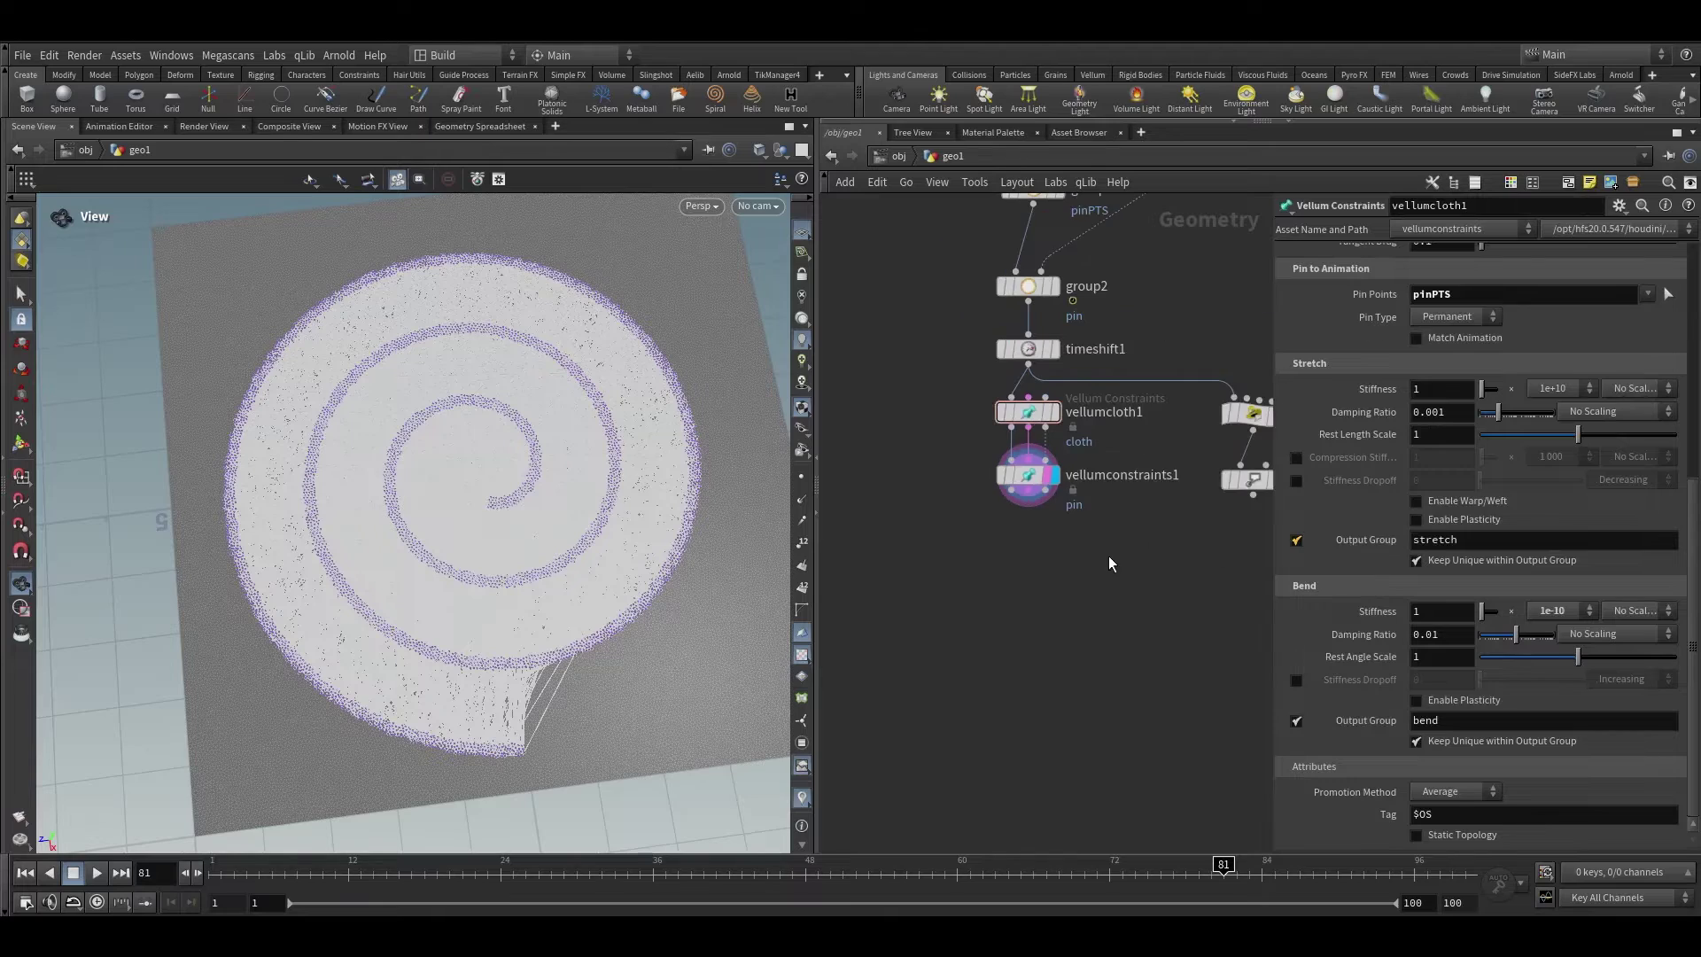
Add a Vellum Solver connected to the outputs of vellumconstraints1 and display it at frame 1
key("Tab")
mouse_move(1050, 573)
type("vellum cons")
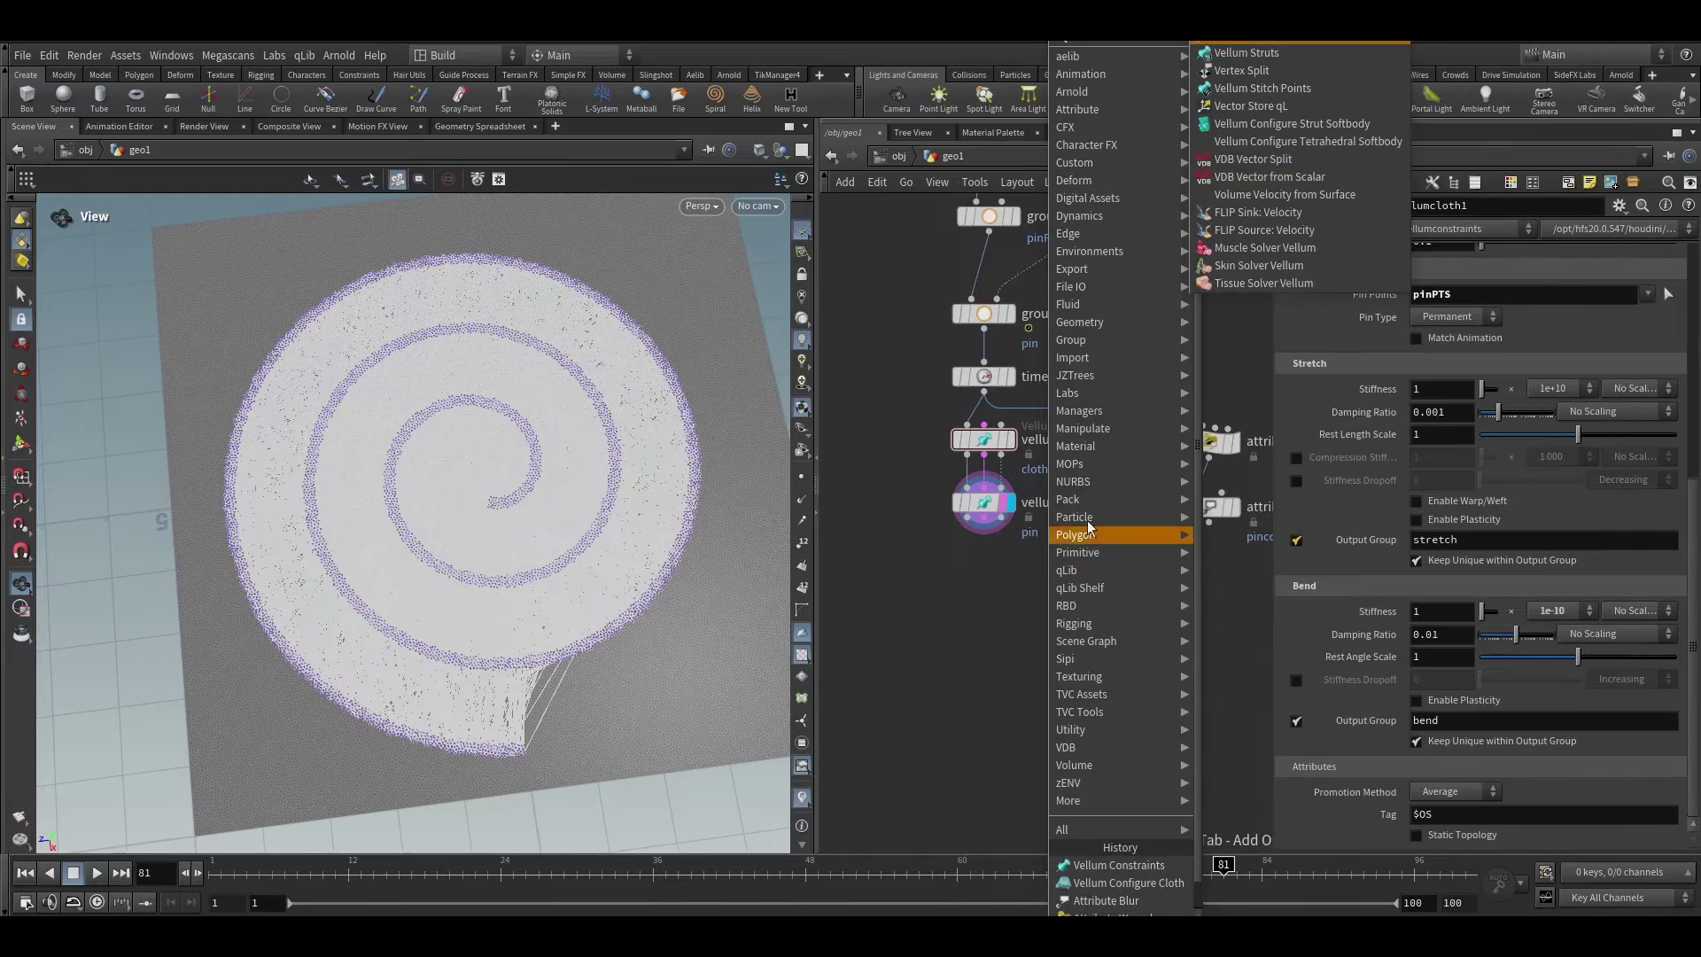
key("Return")
left_click(983, 532)
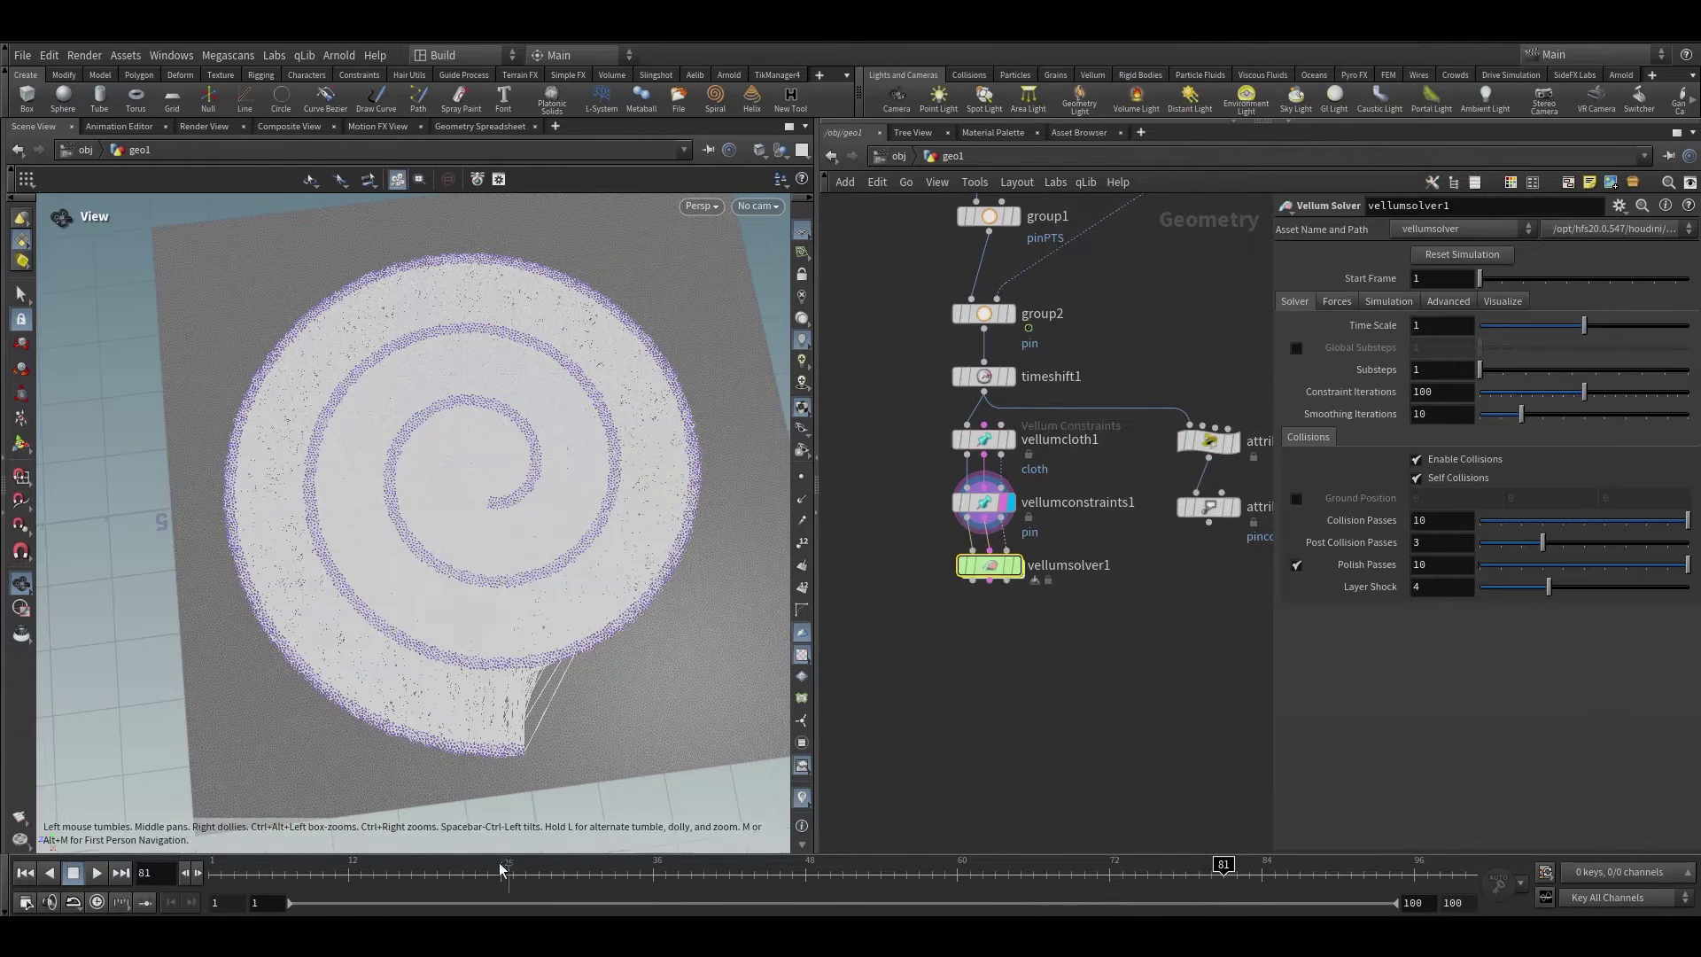
scroll(966, 585, "up", 3)
left_click(1061, 558)
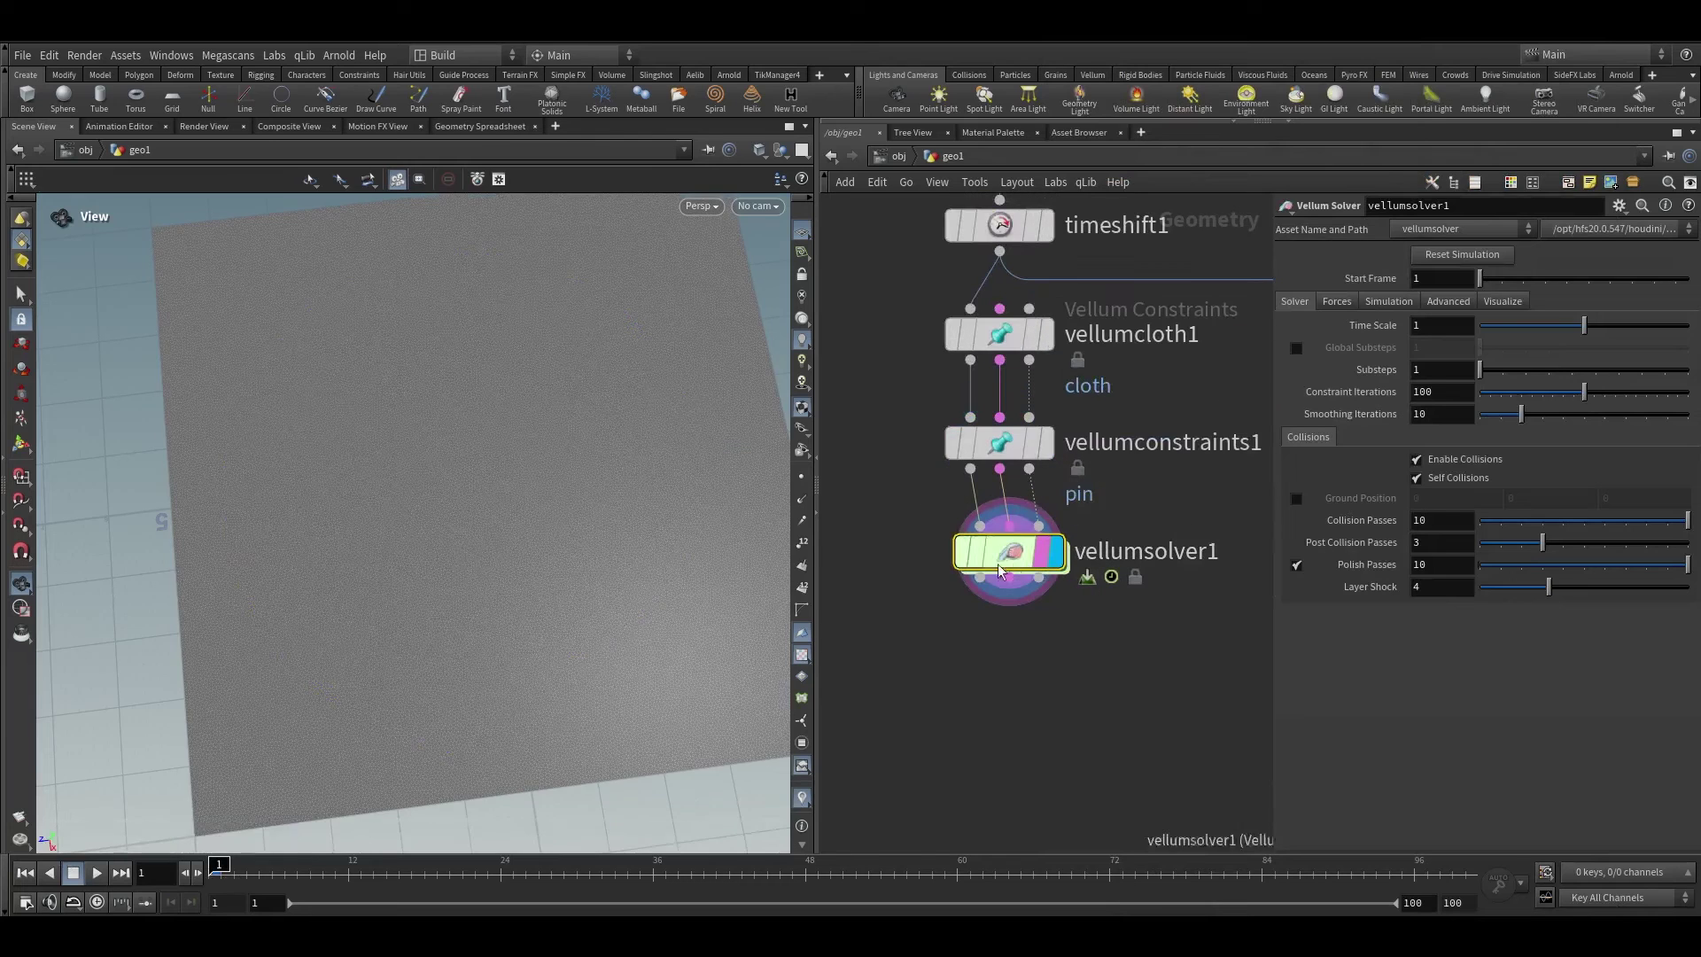
Play the Vellum simulation and scrub back to frame 18 to examine the cloth around the spiral
left_click(98, 873)
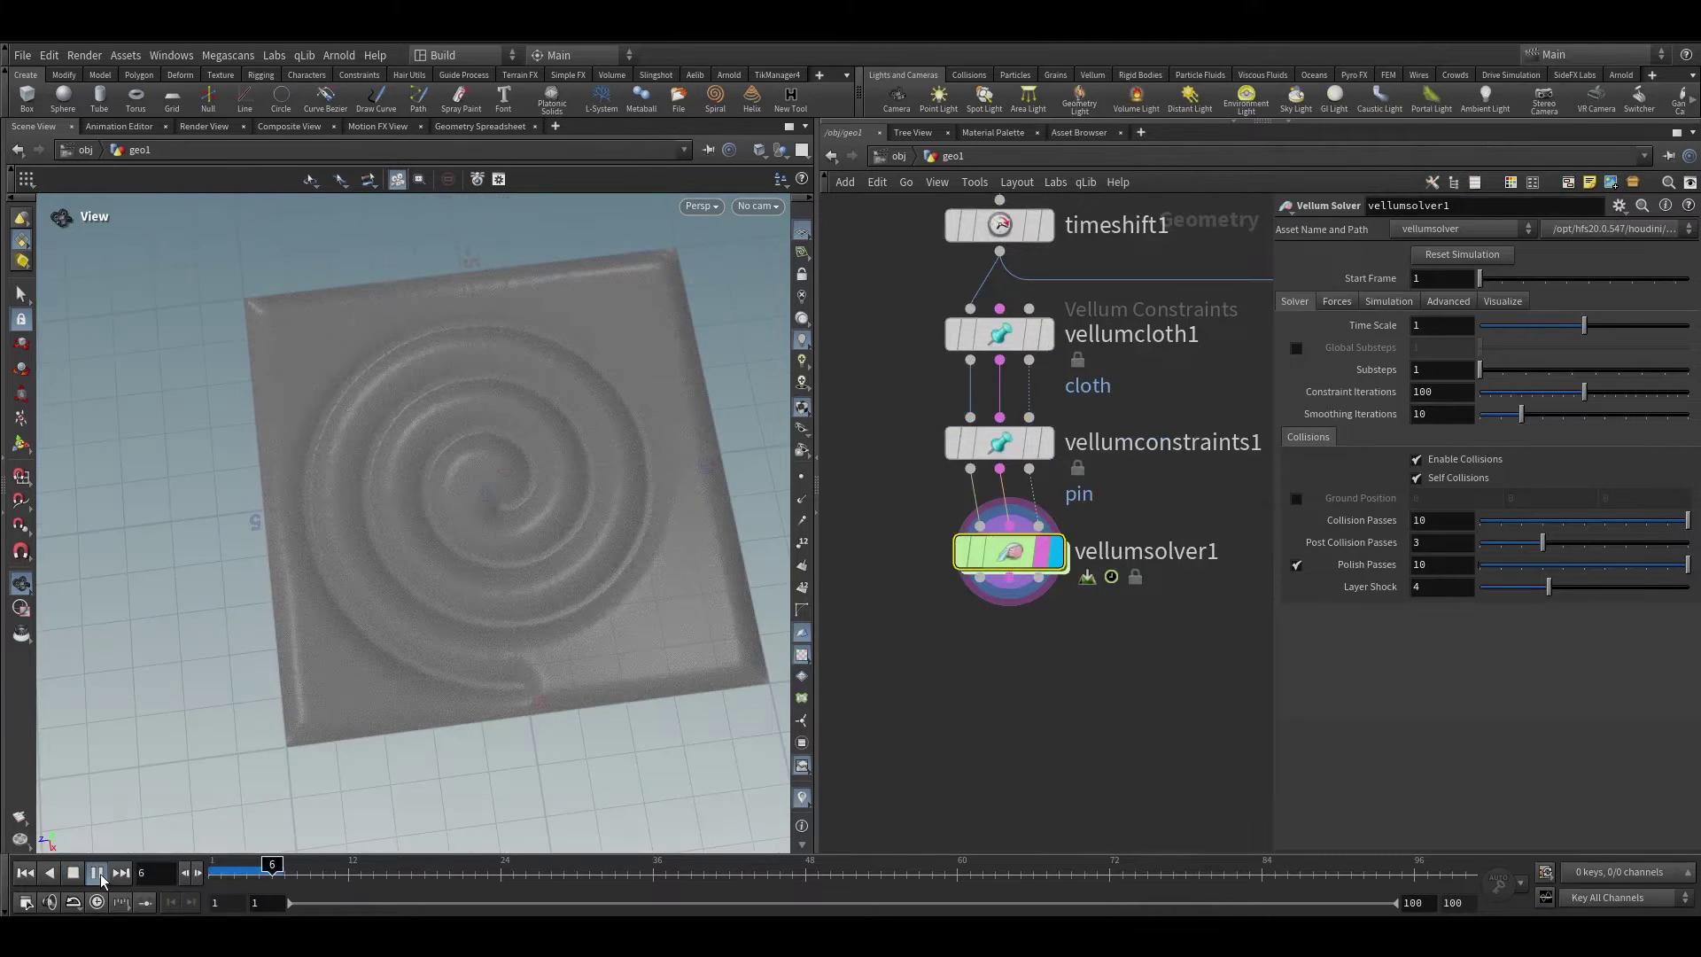
mouse_move(547, 597)
left_mouse_down()
mouse_move(547, 539)
mouse_move(531, 584)
left_mouse_up()
left_click(434, 867)
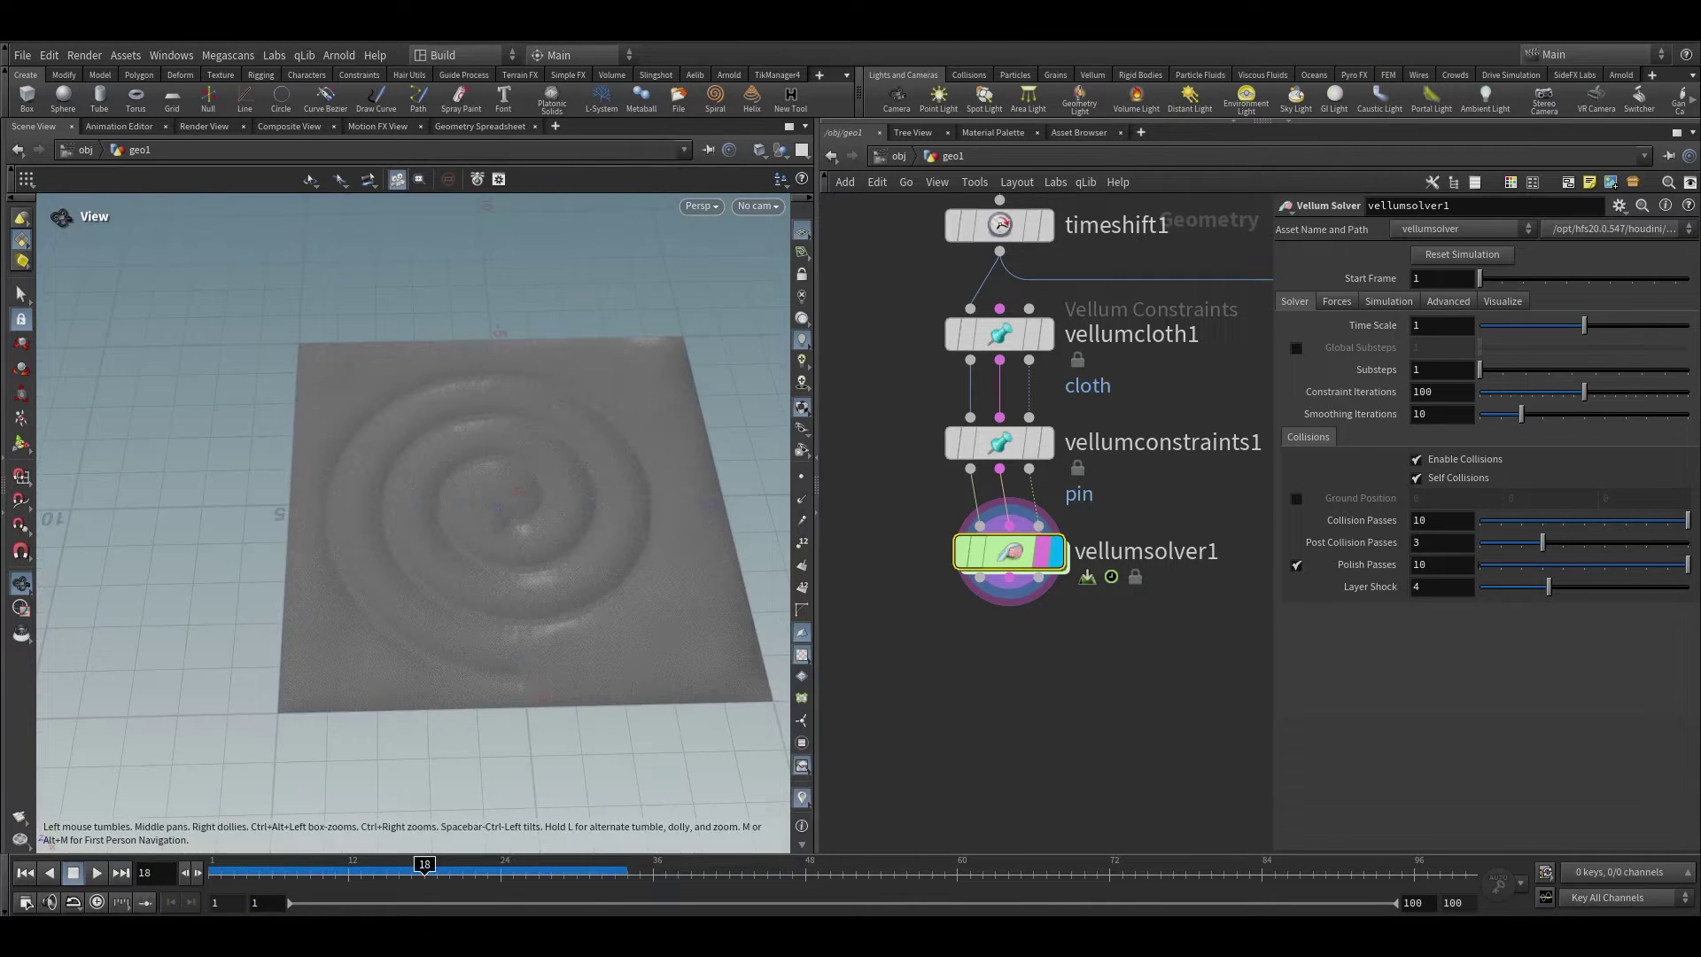
Set the Y gravity of vellumsolver1 to -2
left_click(1337, 301)
left_click(1561, 324)
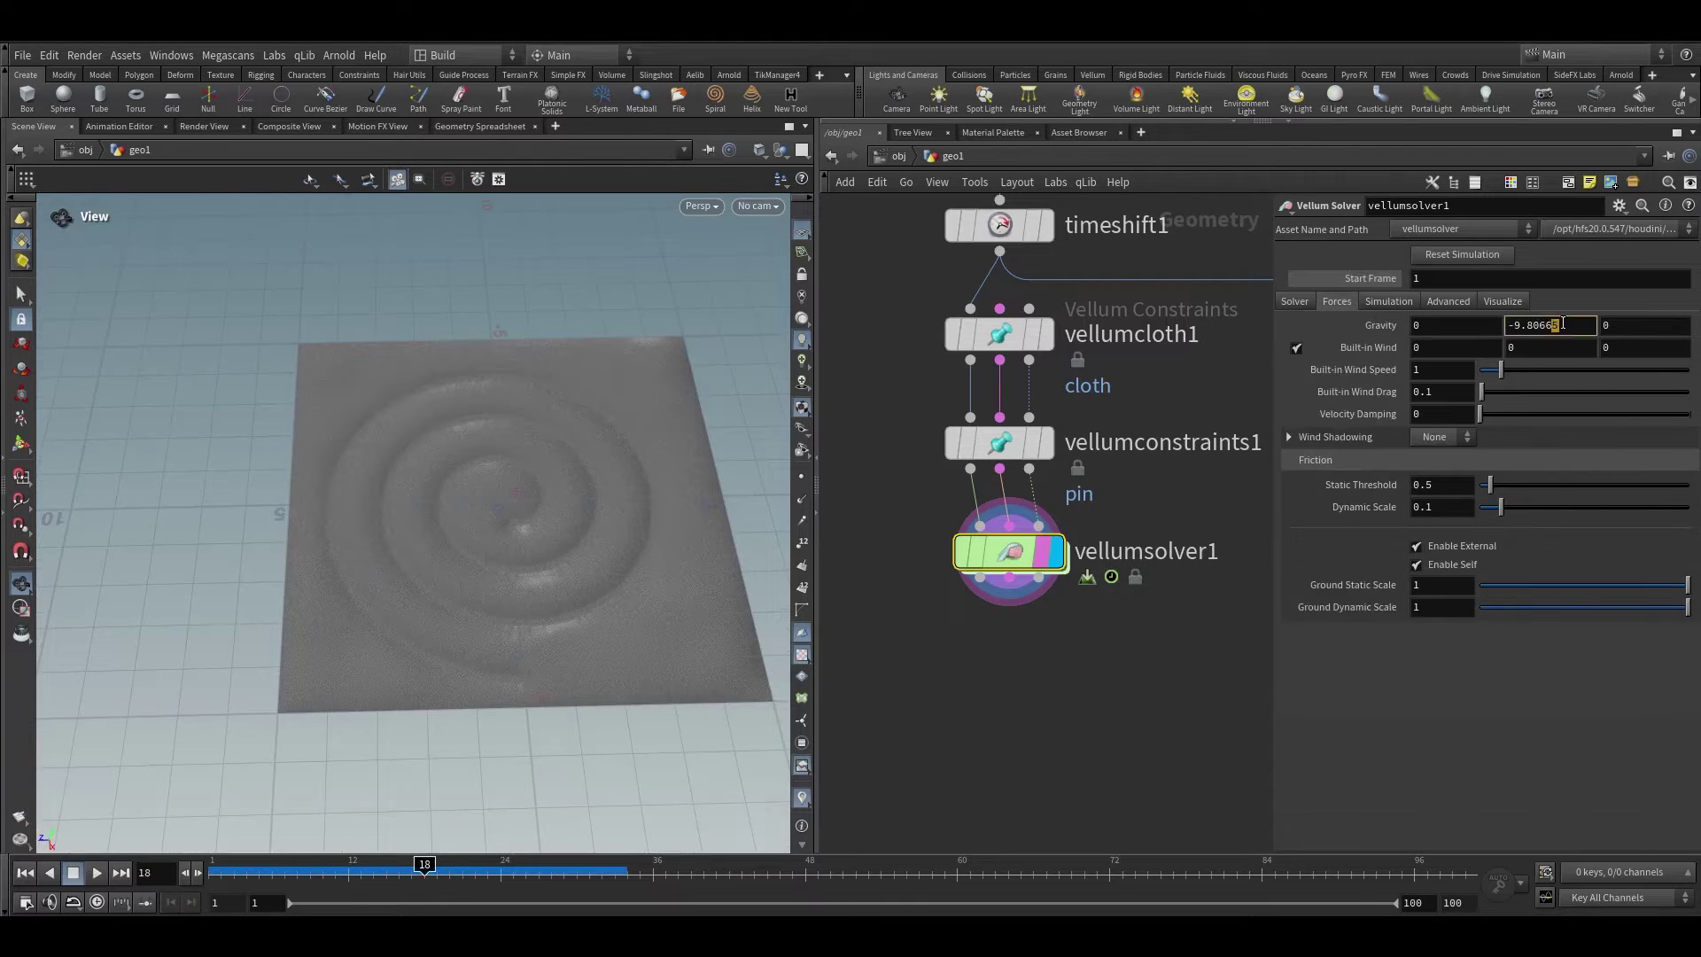
double_click(1504, 334)
type("-2")
key("Return")
Replay the simulation from the first frame with the new gravity and return to frame 1
left_click(25, 873)
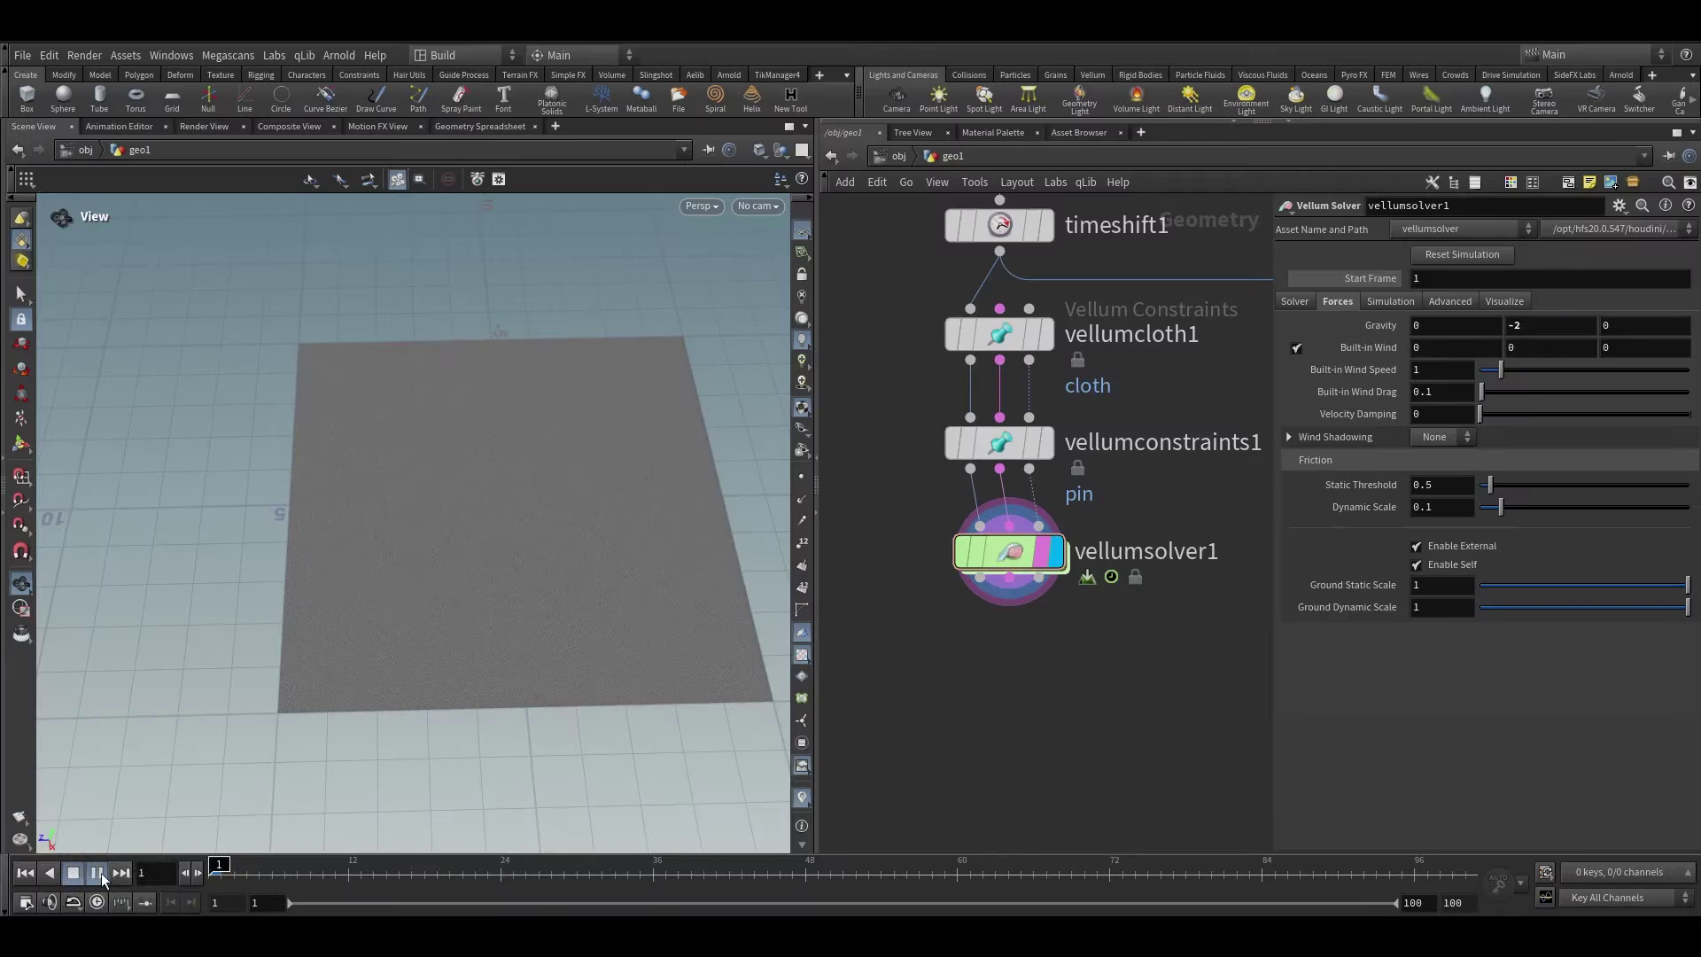
left_click(99, 873)
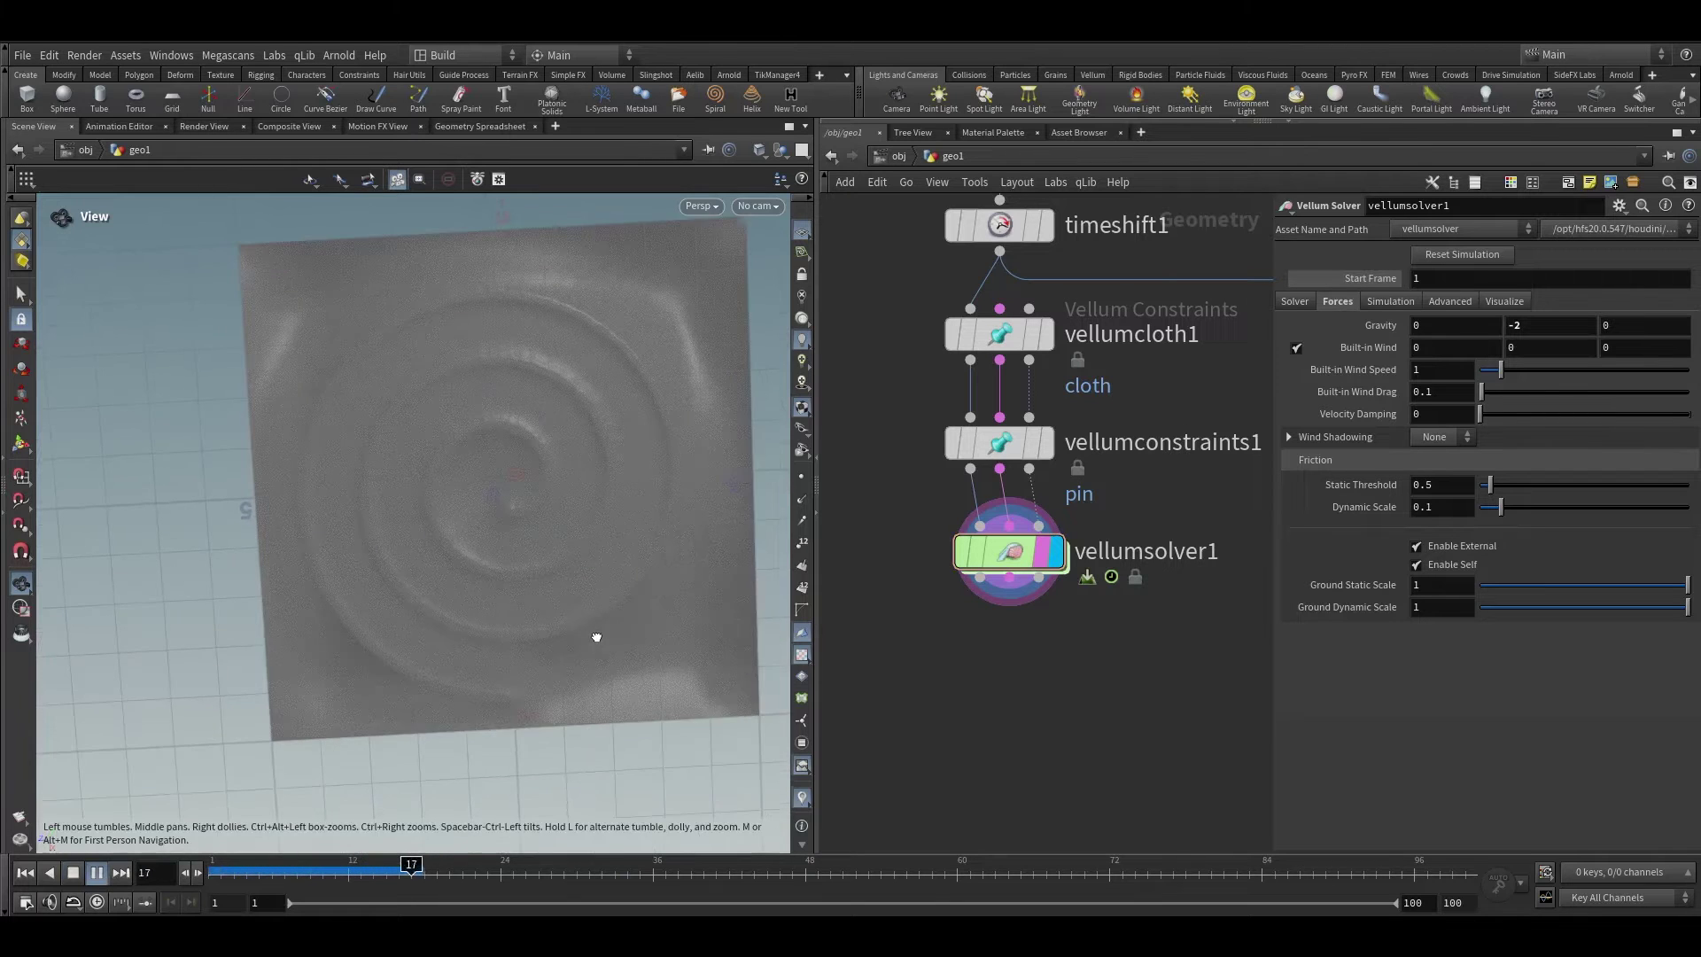
left_click(25, 872)
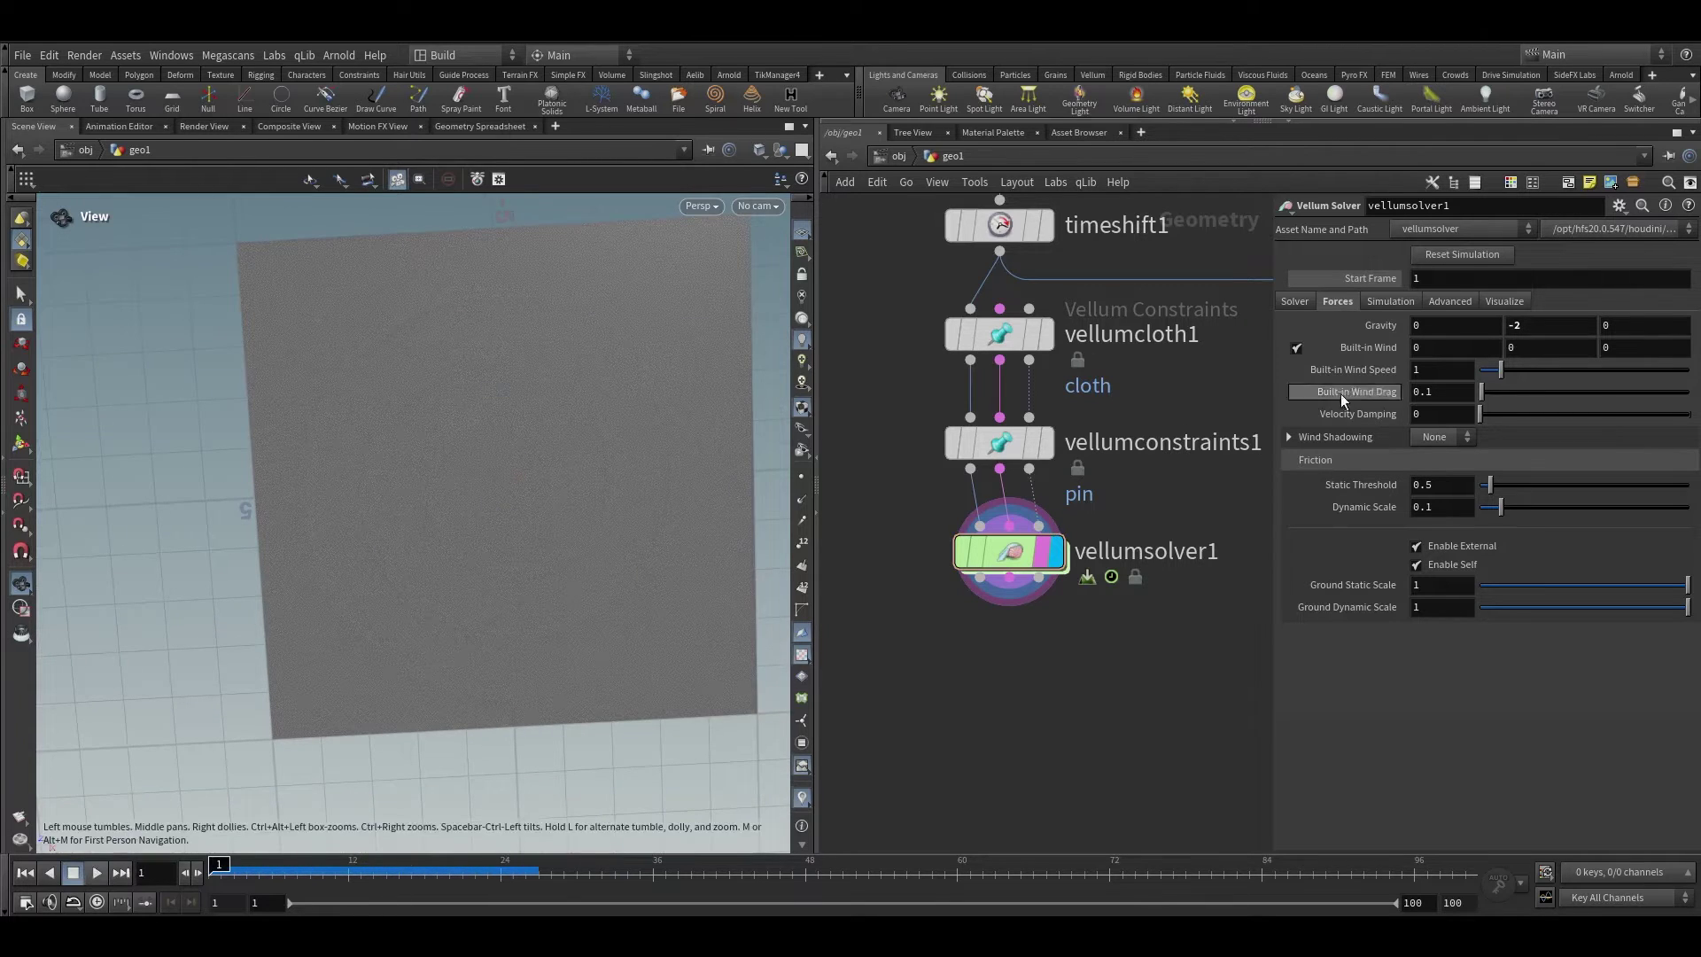
Set the Y component of vellumsolver1's built-in wind to 2 and play the simulation viewed from the side
left_click(1296, 300)
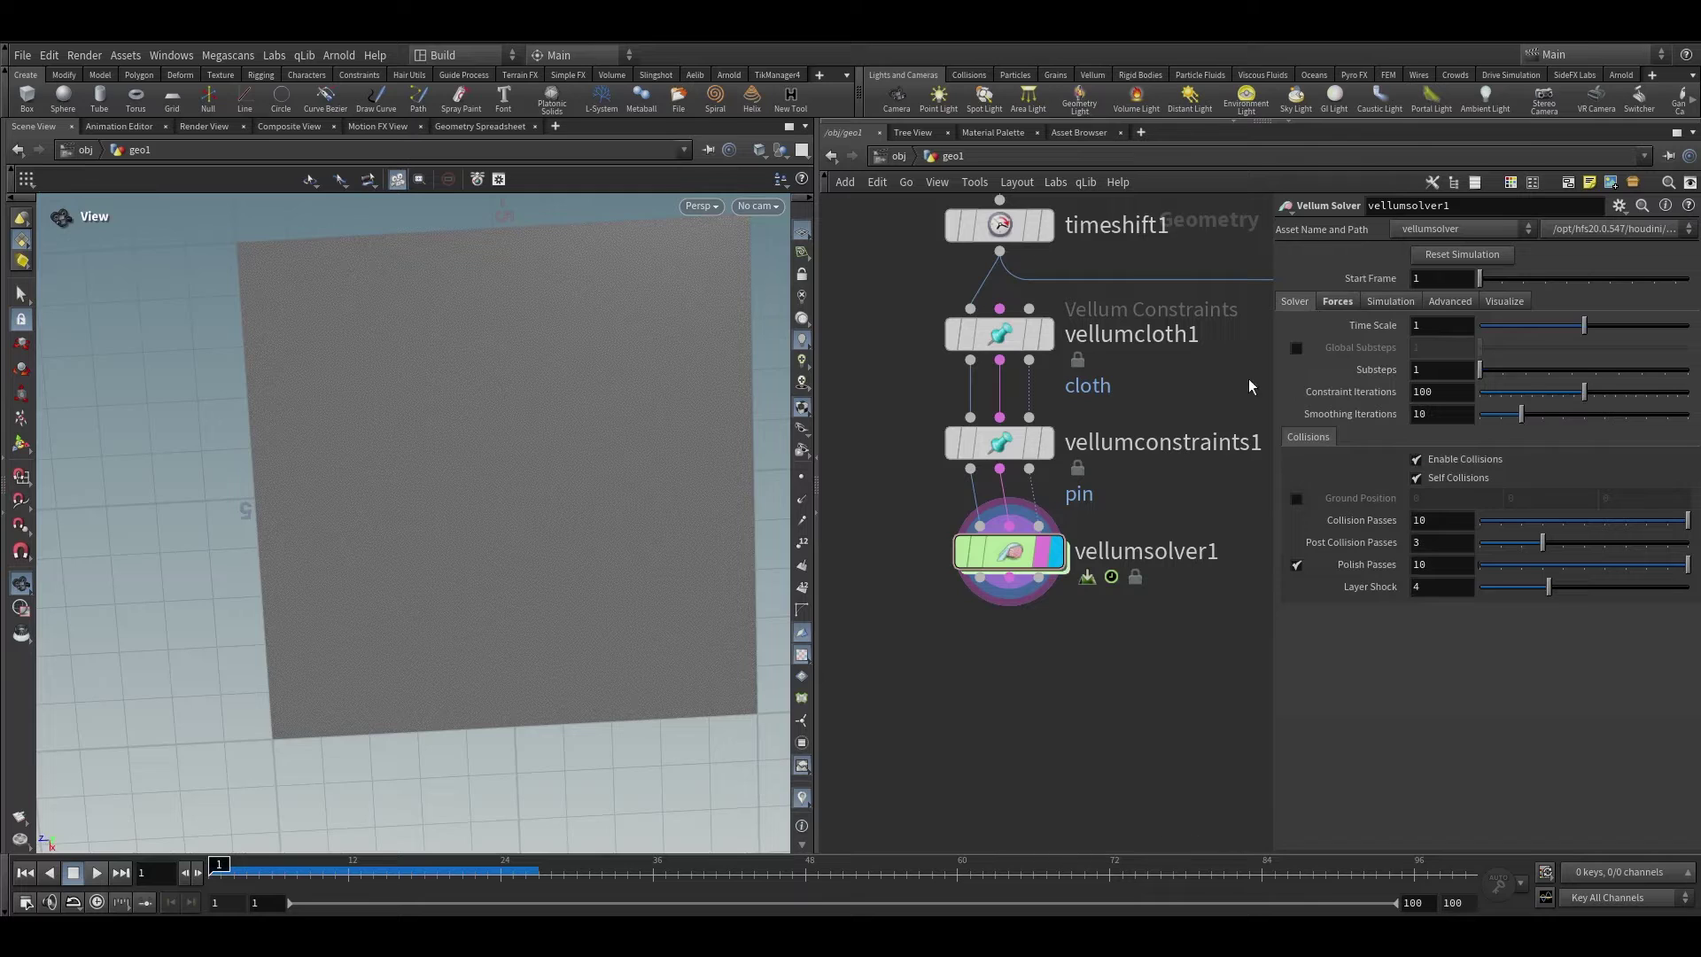
left_click(1334, 301)
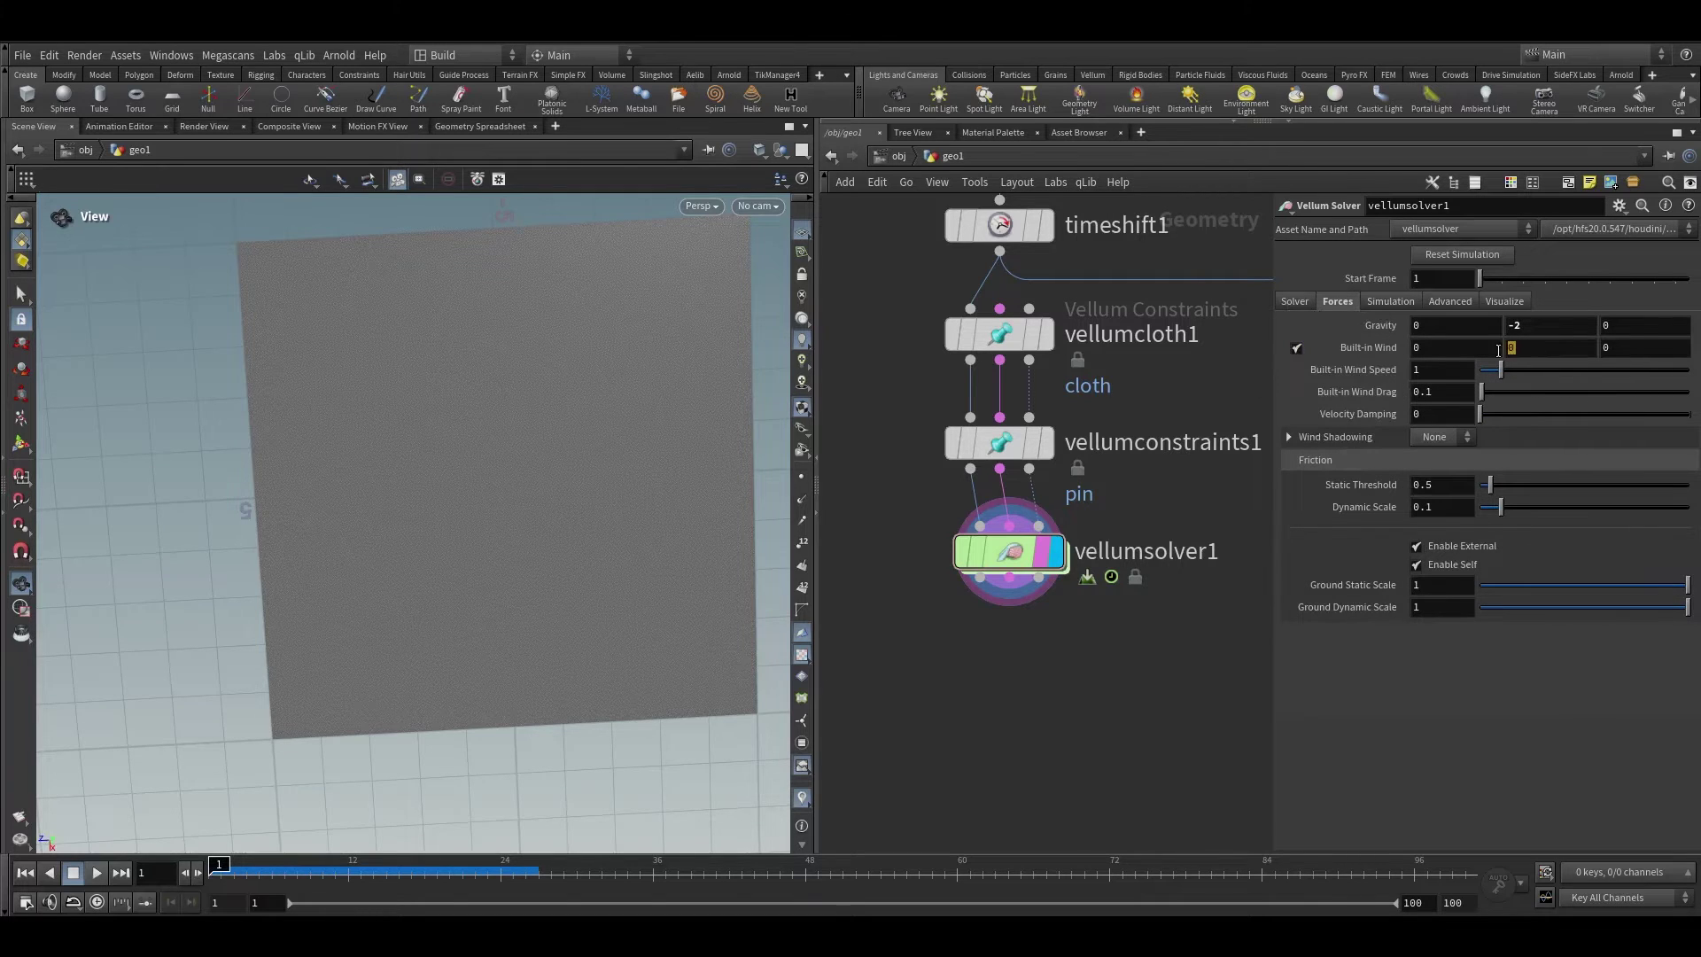
type("2")
key("Return")
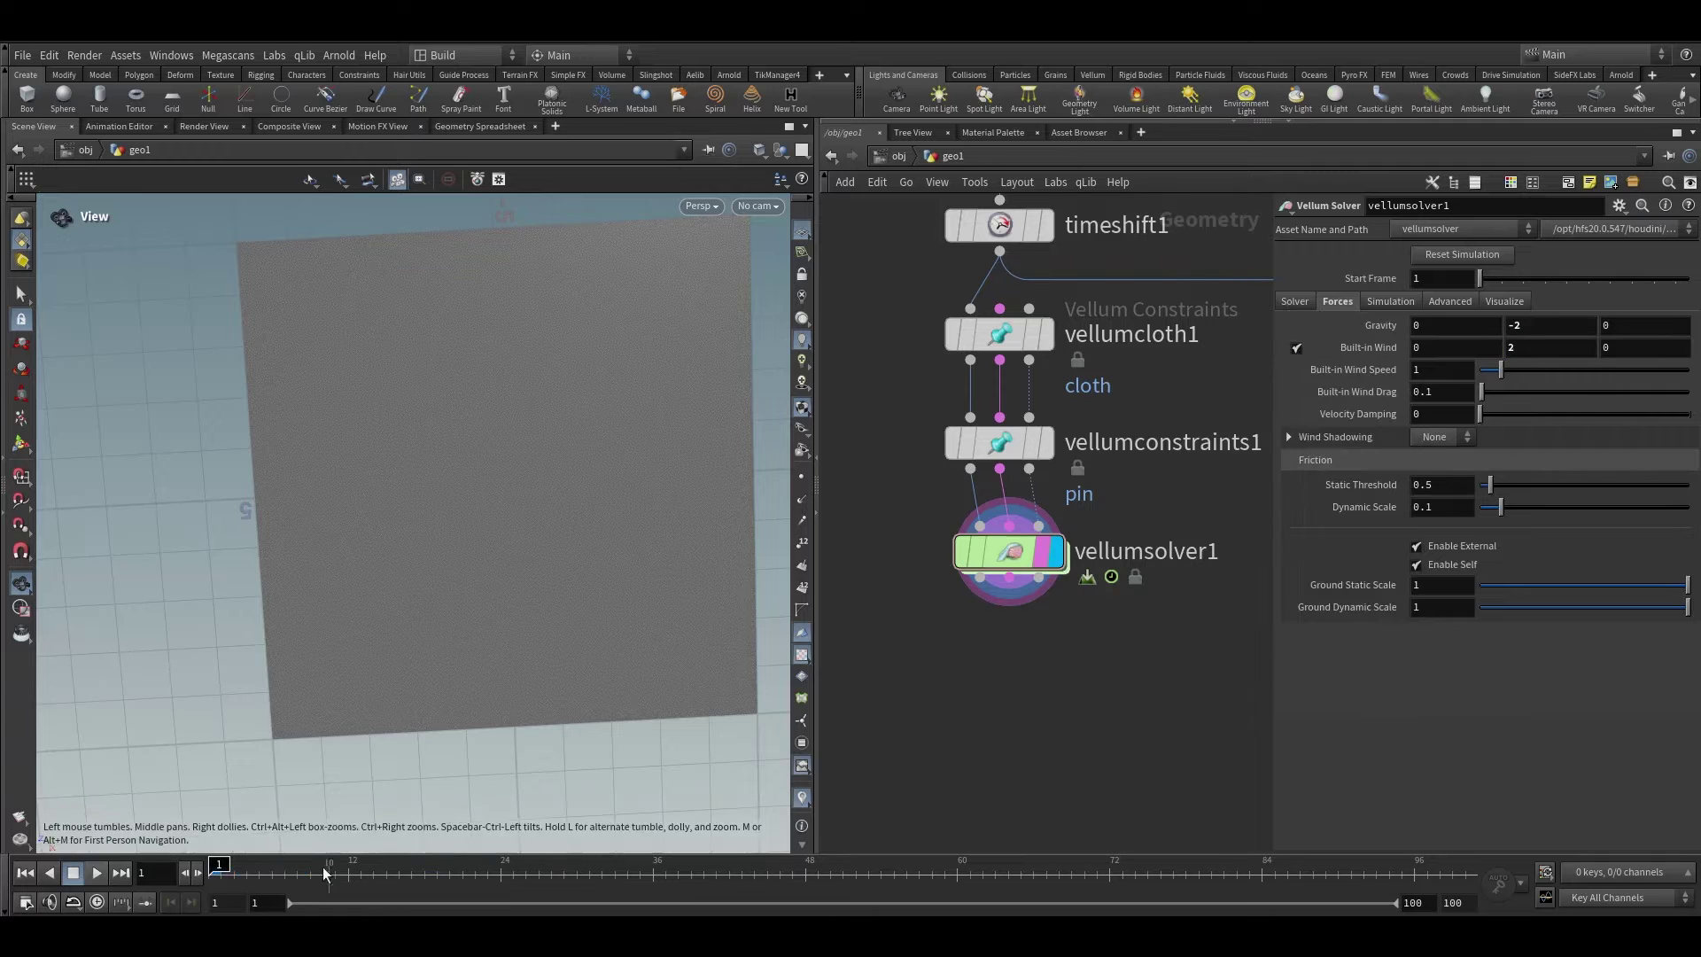
left_click(97, 877)
left_click_drag(611, 596, 619, 433)
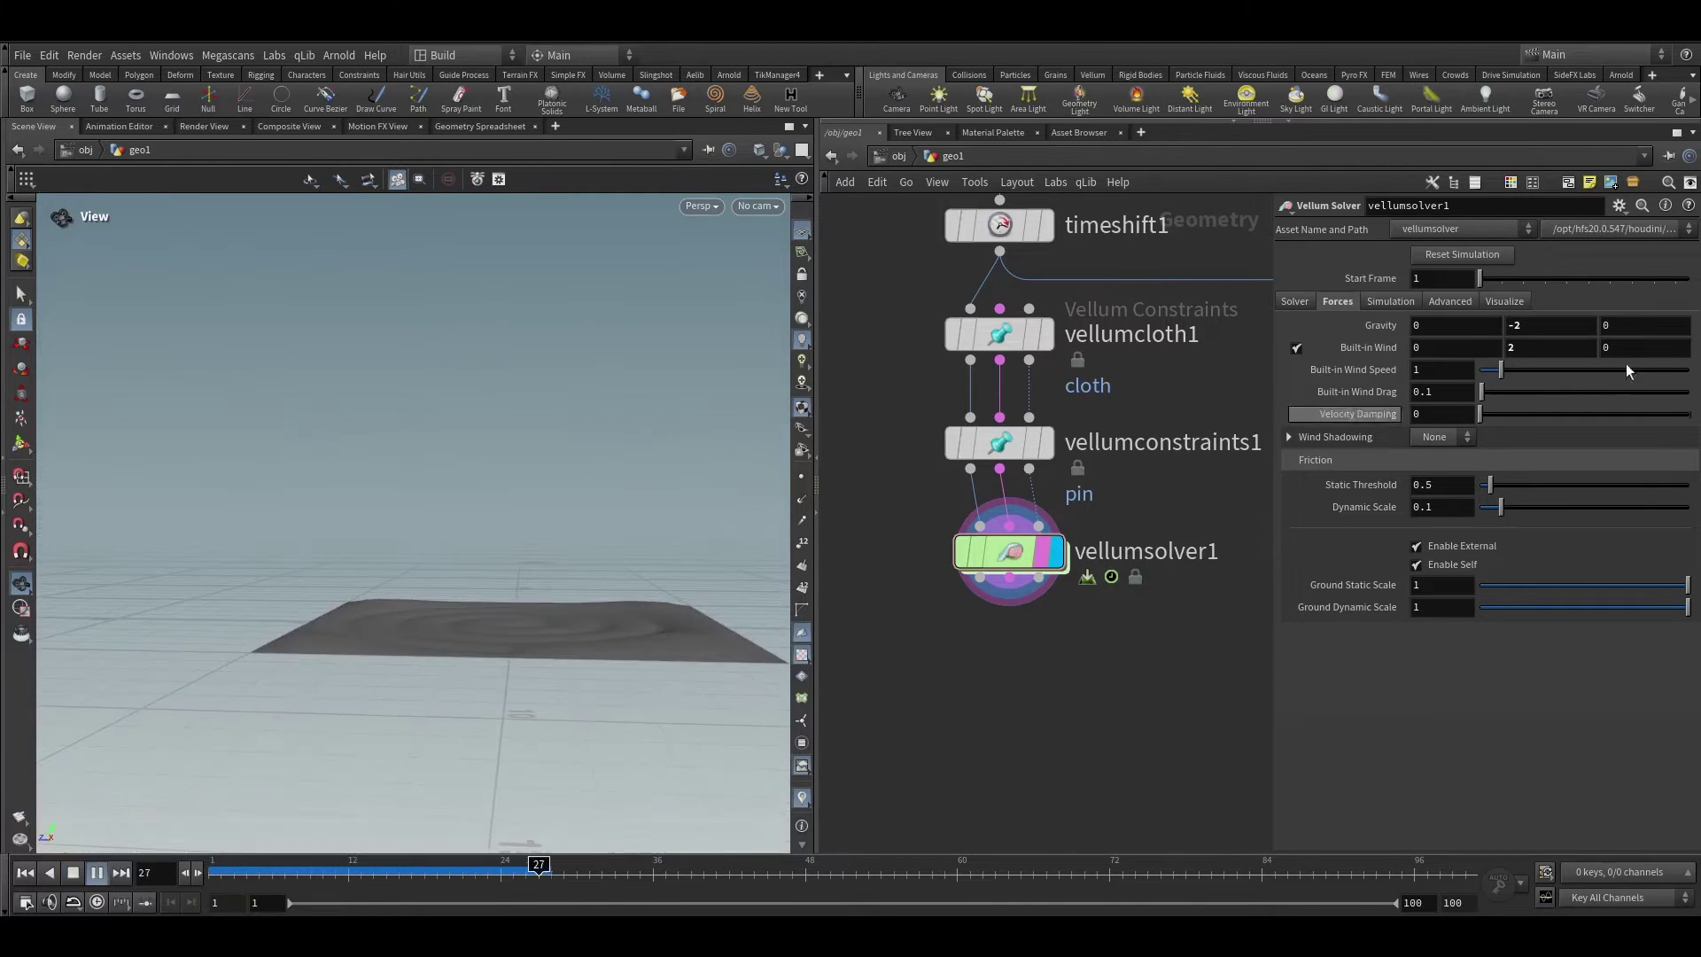
Set the Y component of vellumsolver1's built-in wind to 4 and examine the playing cloth from above
left_click(1550, 348)
type("4")
key("Return")
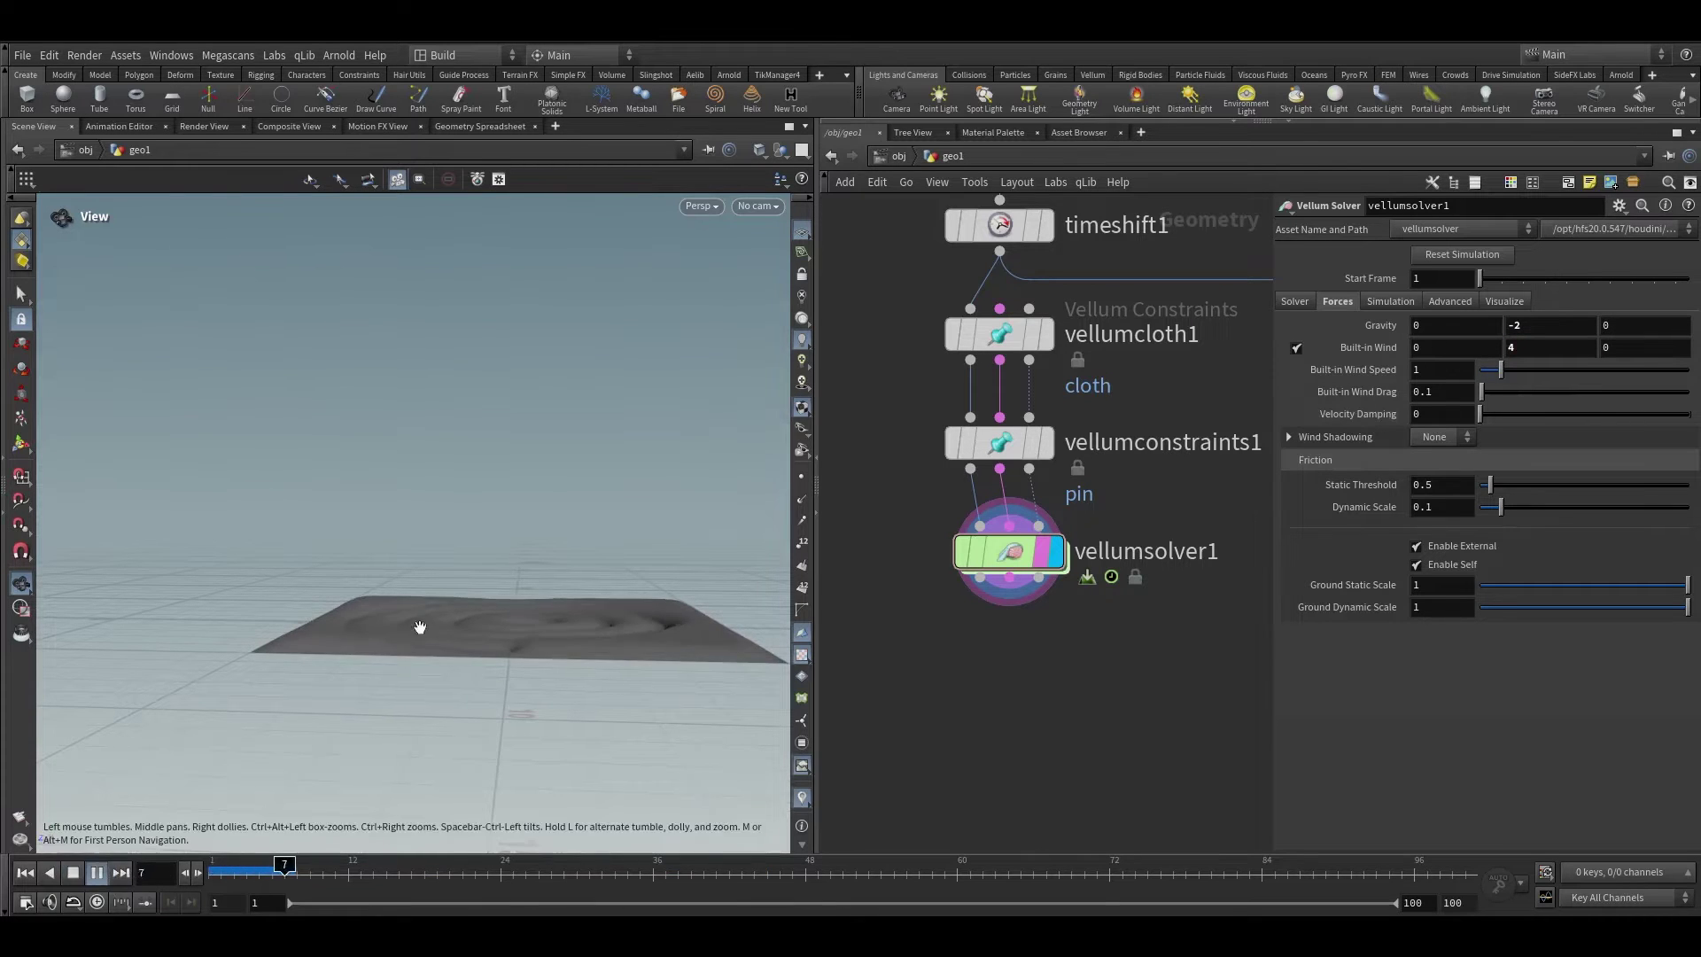
left_click_drag(455, 672, 603, 549)
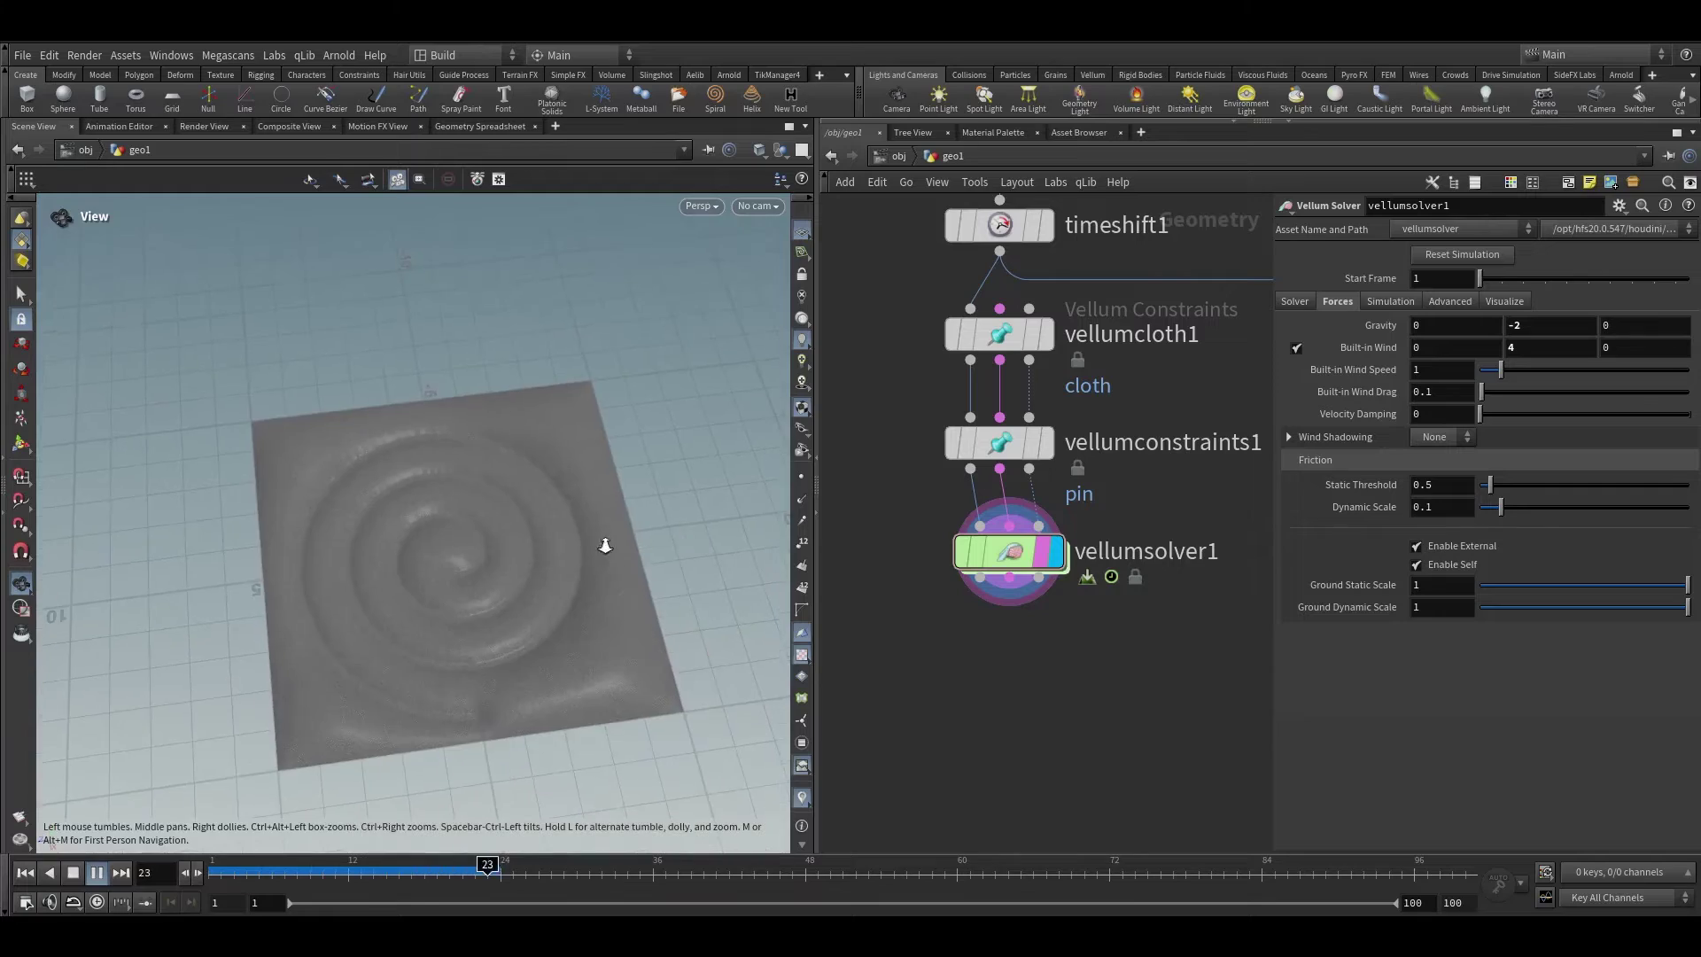
right_click_drag(604, 549, 494, 688)
middle_click_drag(494, 691, 491, 582)
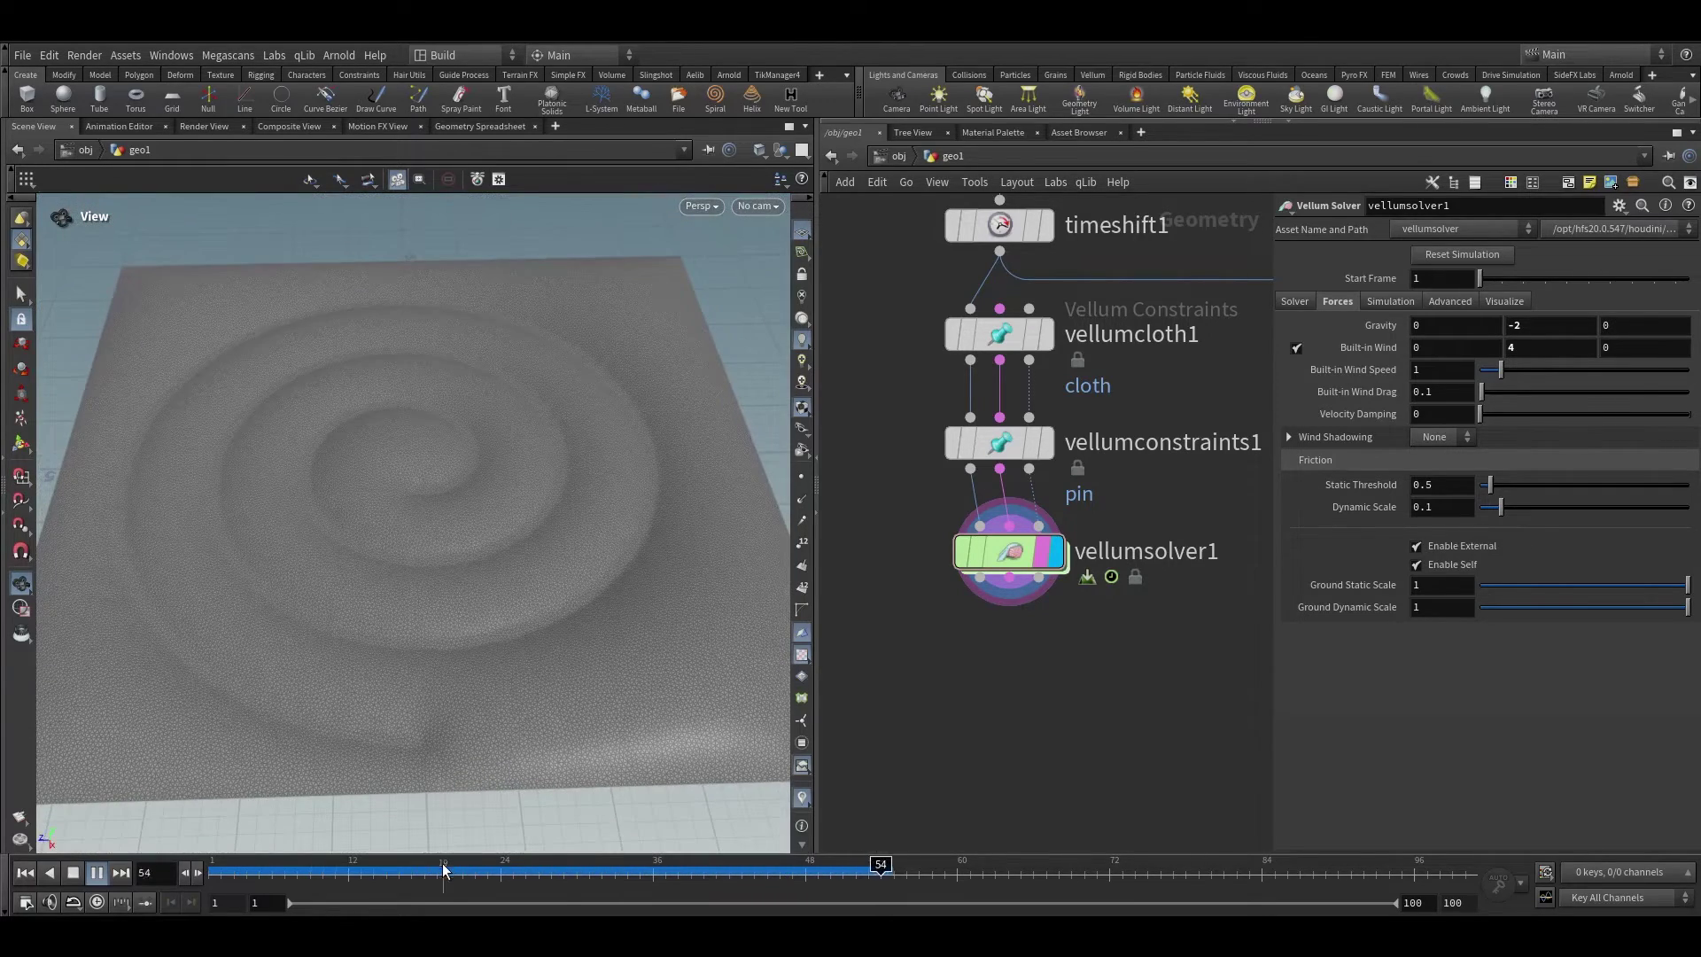
Return to frame 1 and set the stretch Rest Length Scale of vellumcloth1 to 1.15
key("ctrl+Up")
scroll(930, 549, "down", 3)
scroll(921, 479, "up", 3)
left_click(1032, 437)
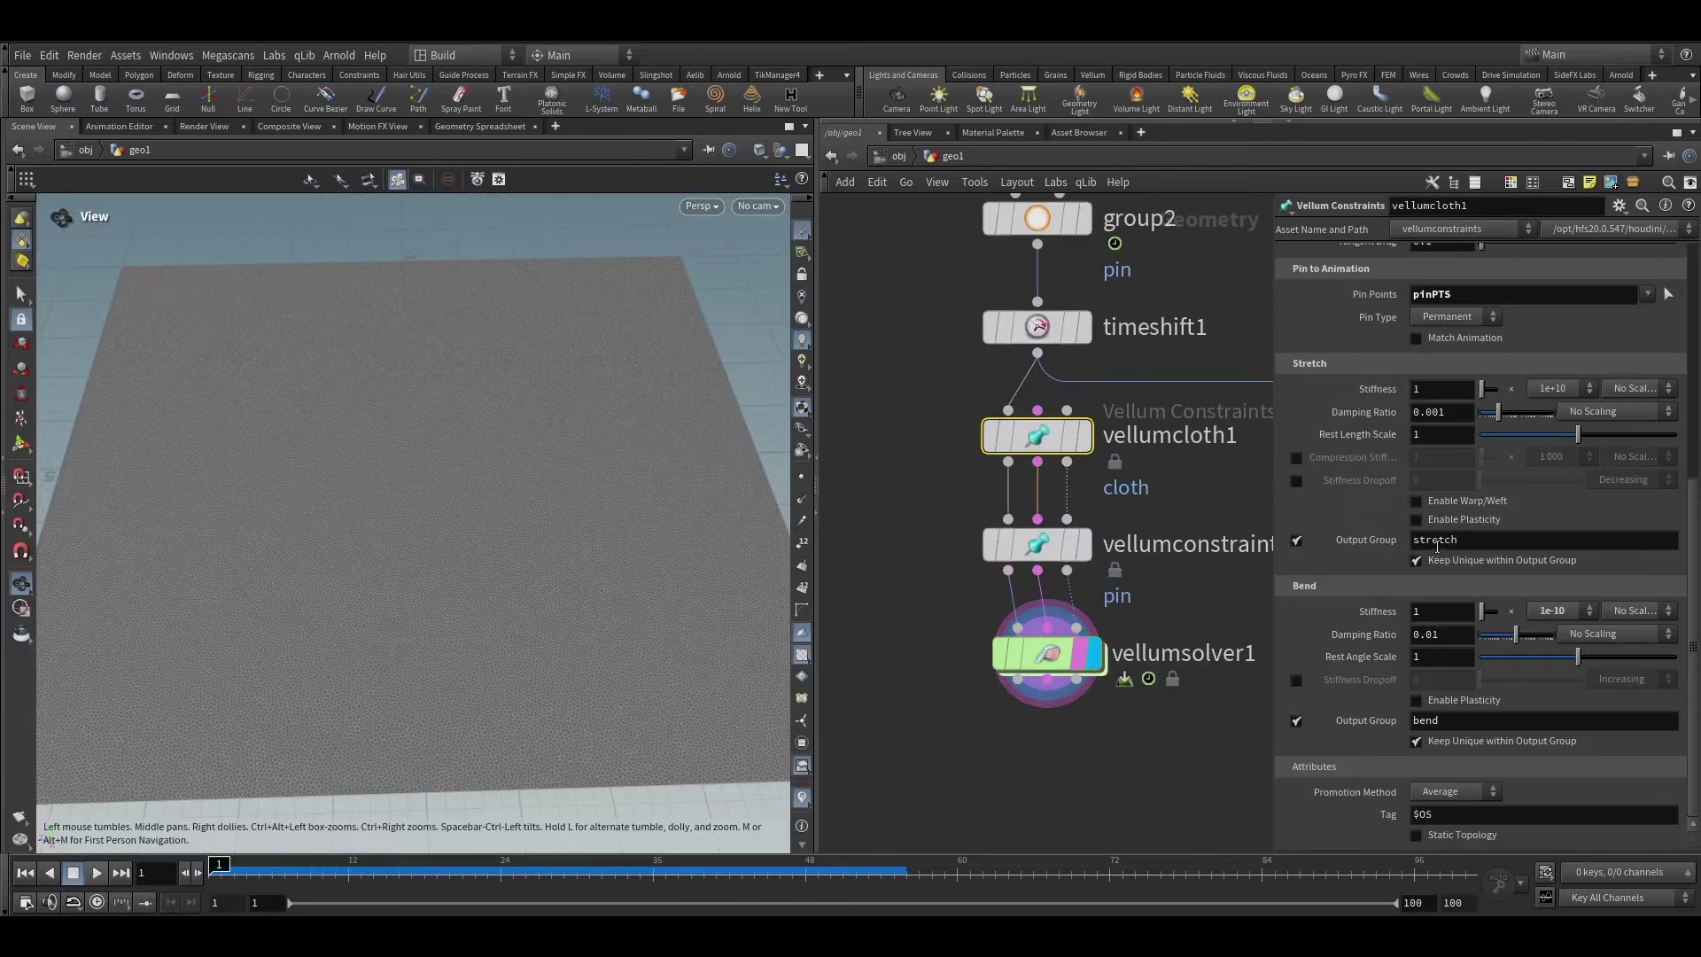
left_click(1429, 438)
middle_click_drag(1118, 714, 1104, 625)
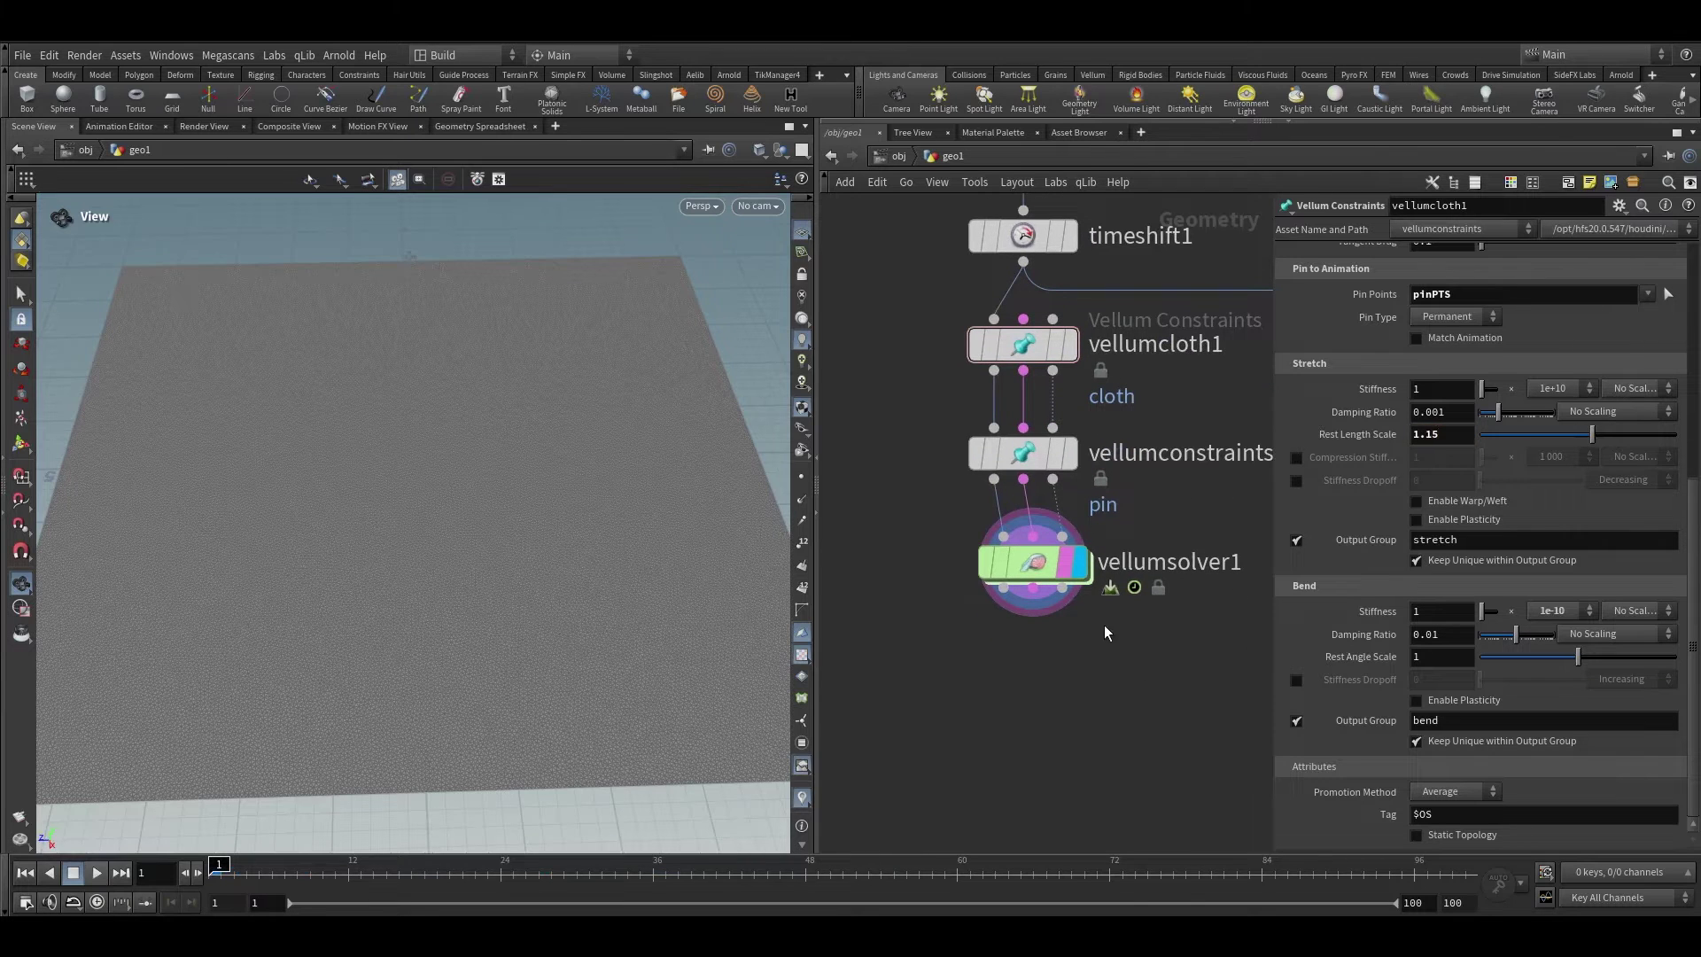
Select vellumsolver1, play the simulation, and scrub to frame 25 to examine the cloth wrinkles up close
left_click_drag(1035, 564, 1020, 564)
left_click(96, 872)
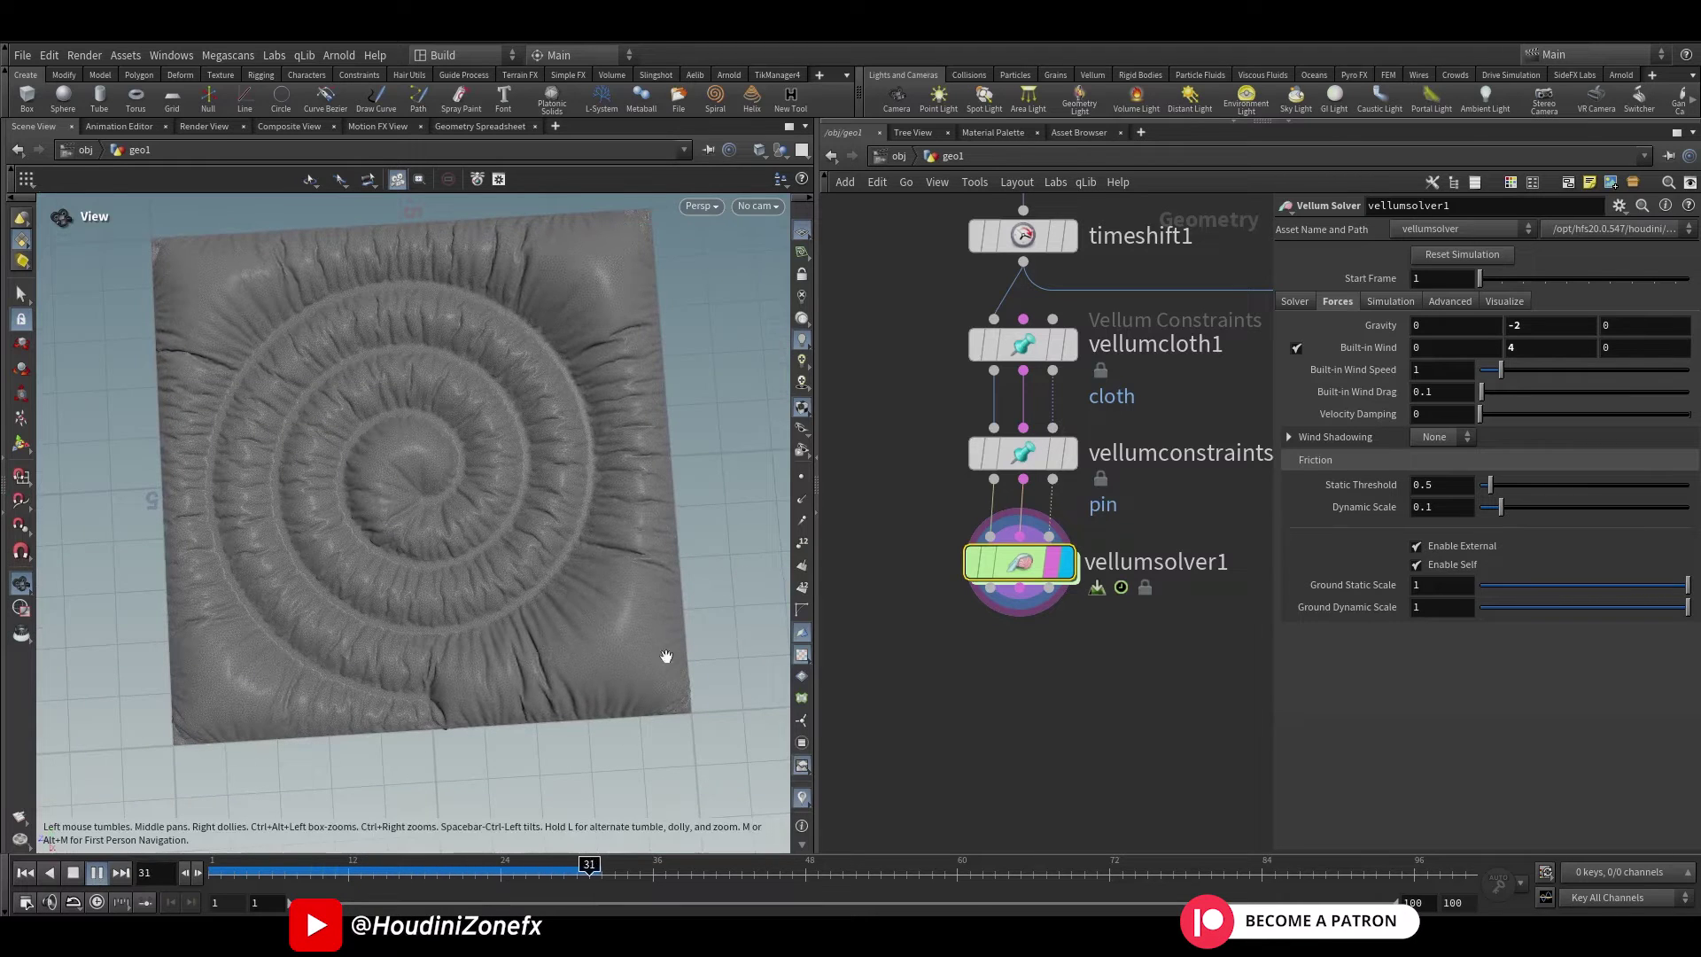
left_click_drag(371, 863, 513, 863)
scroll(489, 572, "up", 5)
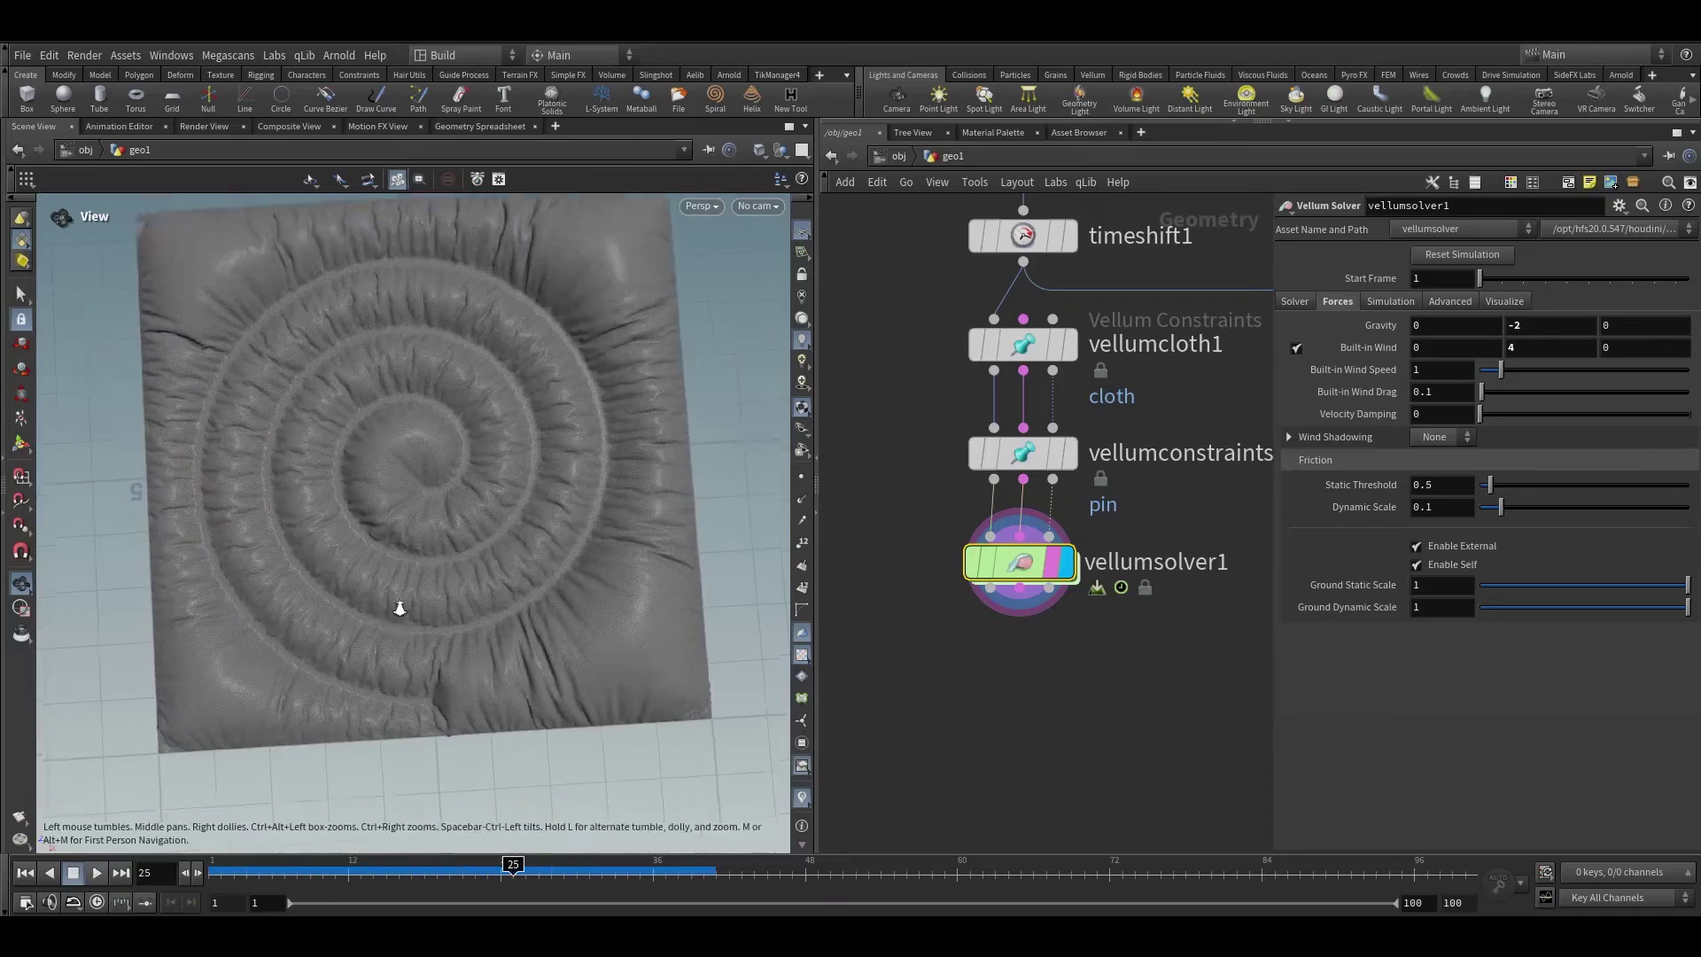
scroll(489, 573, "down", 3)
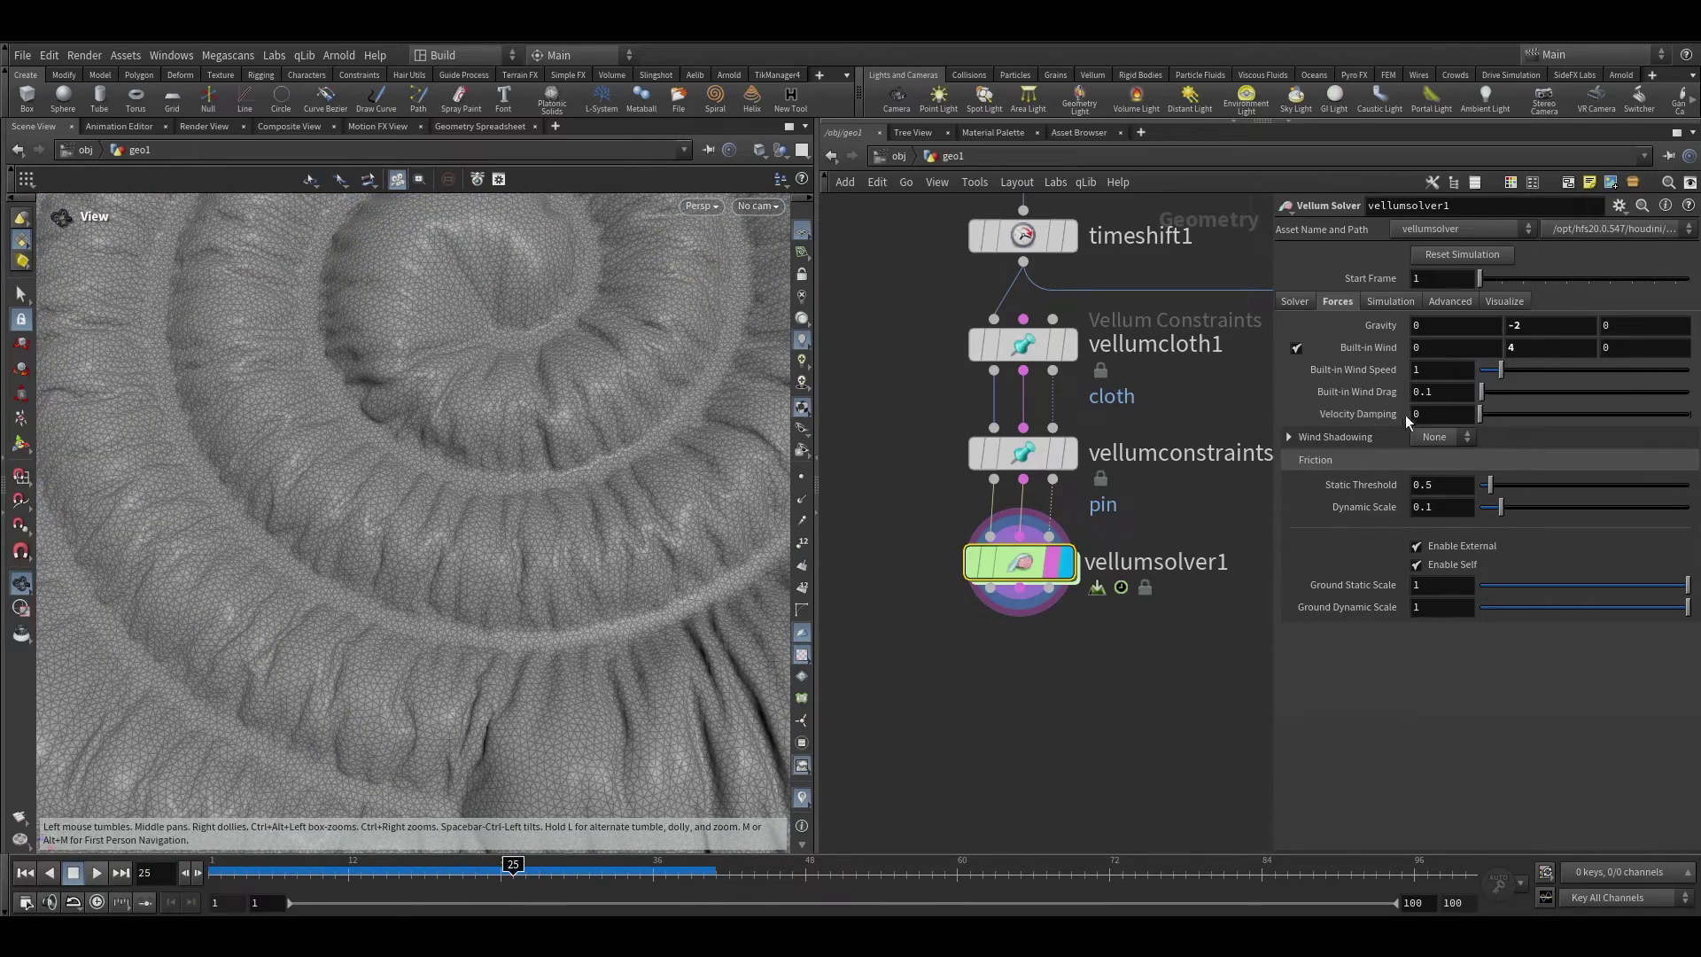
Set the Built-in Wind Speed of vellumsolver1 to 3 and replay the simulation from frame 1
left_click(1337, 438)
left_click(1336, 438)
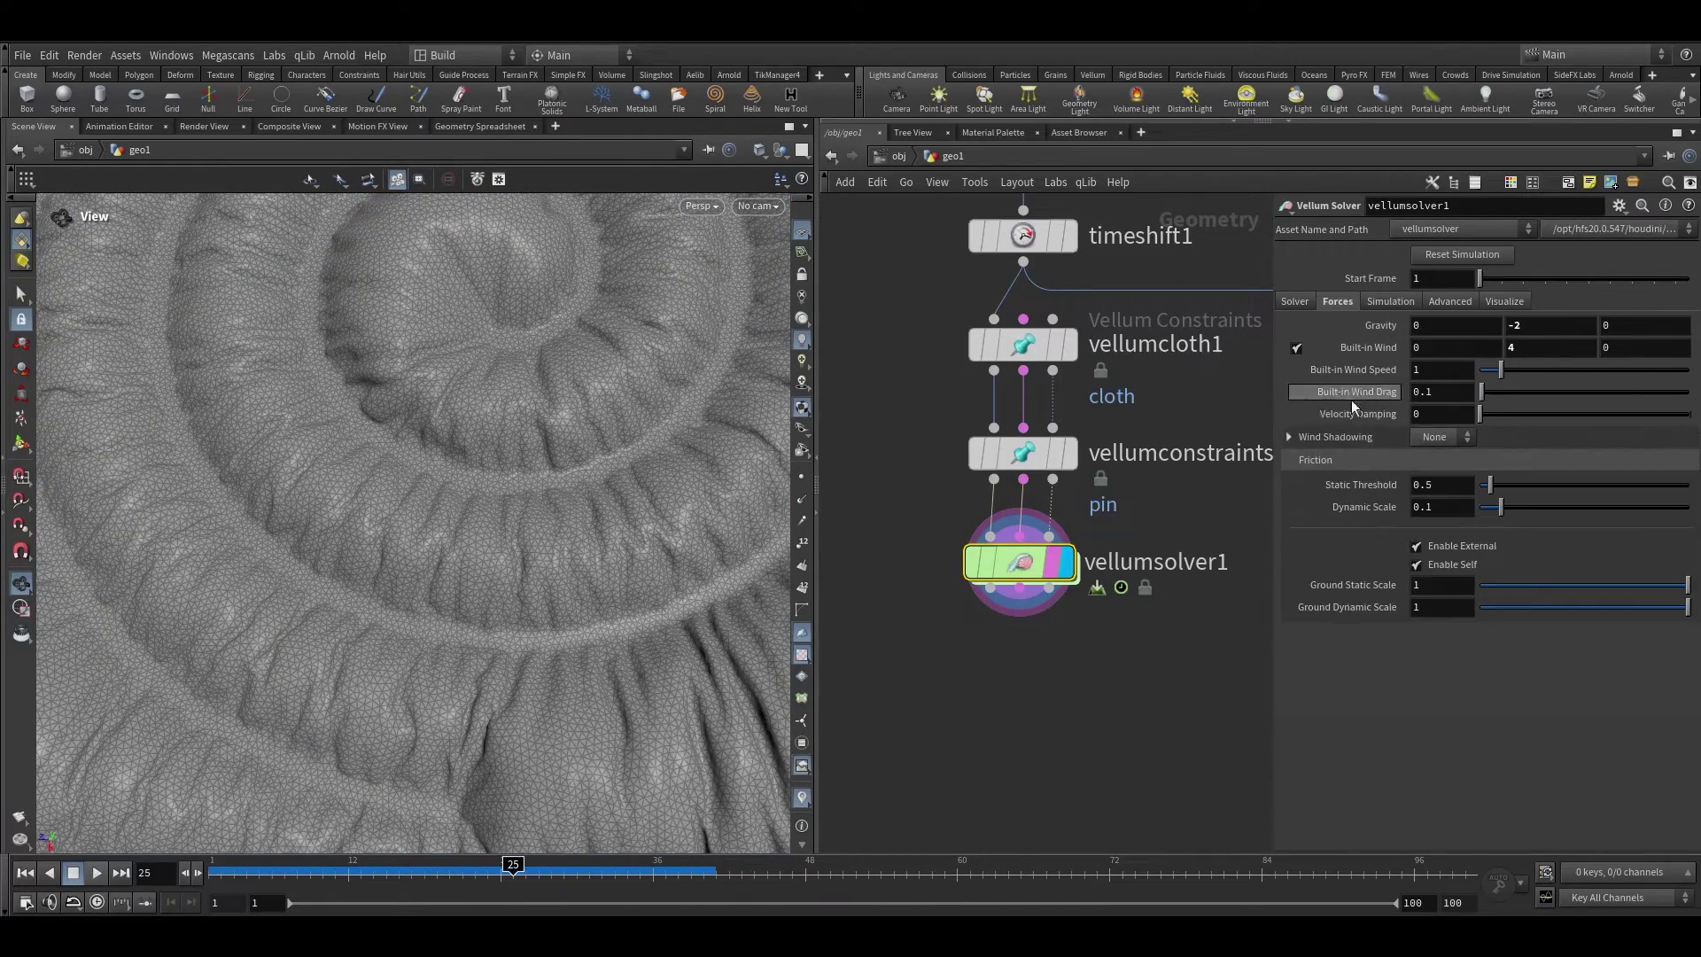
left_click(1429, 373)
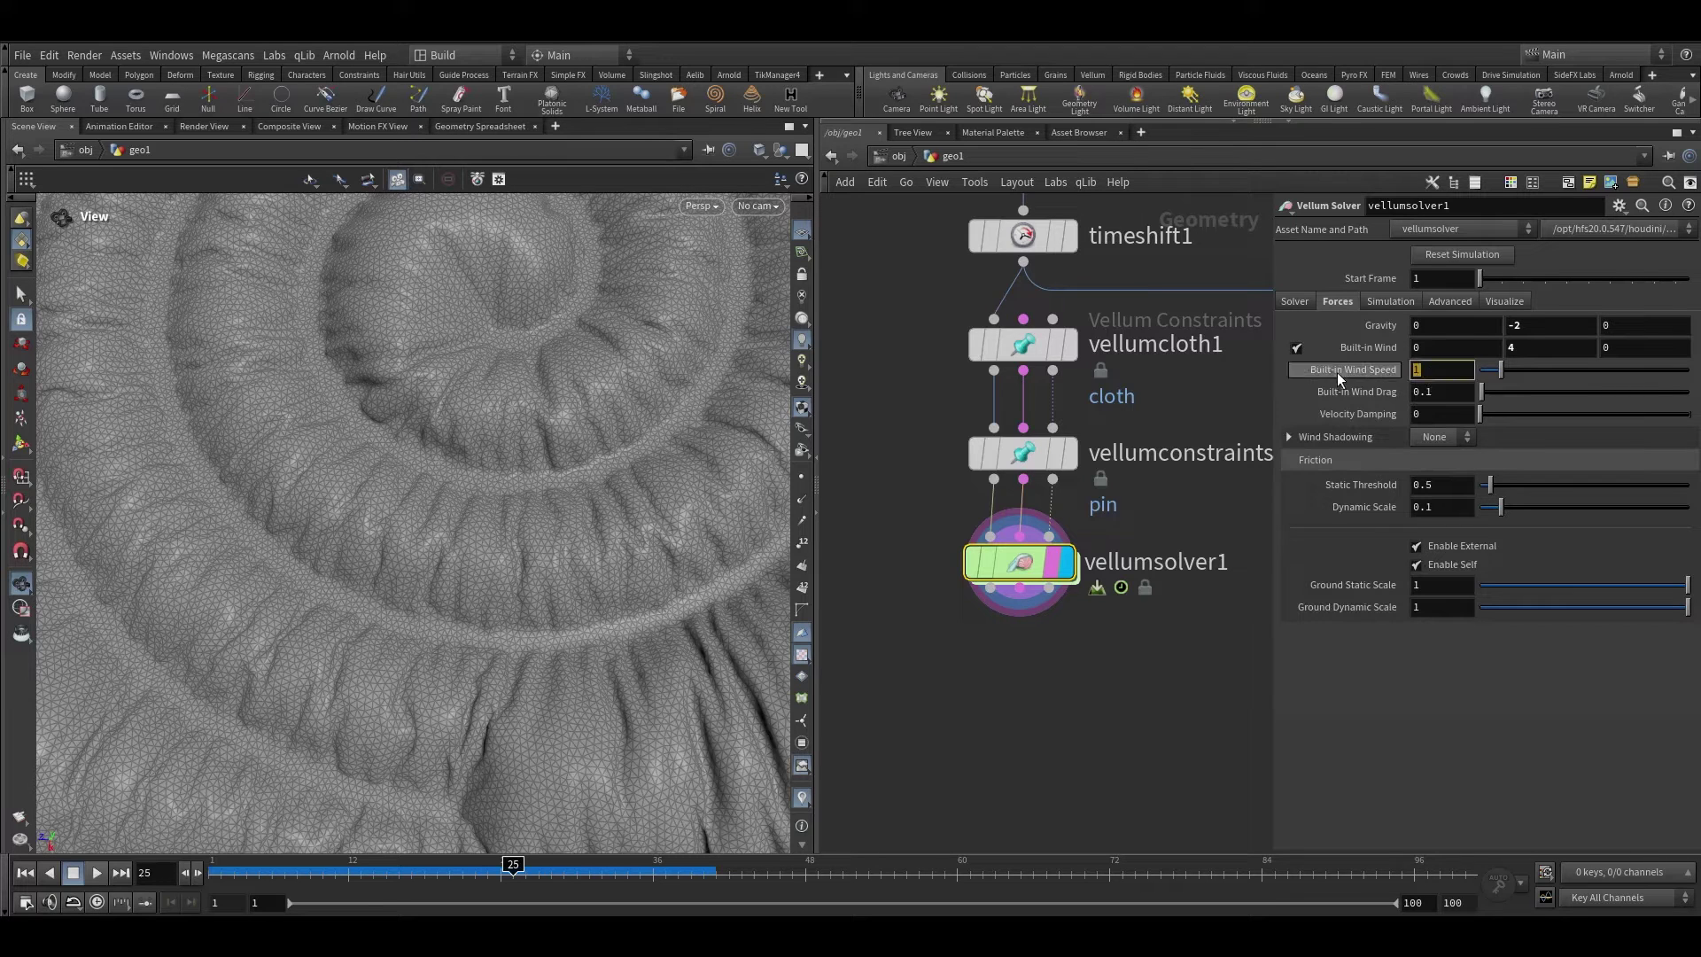
type("3")
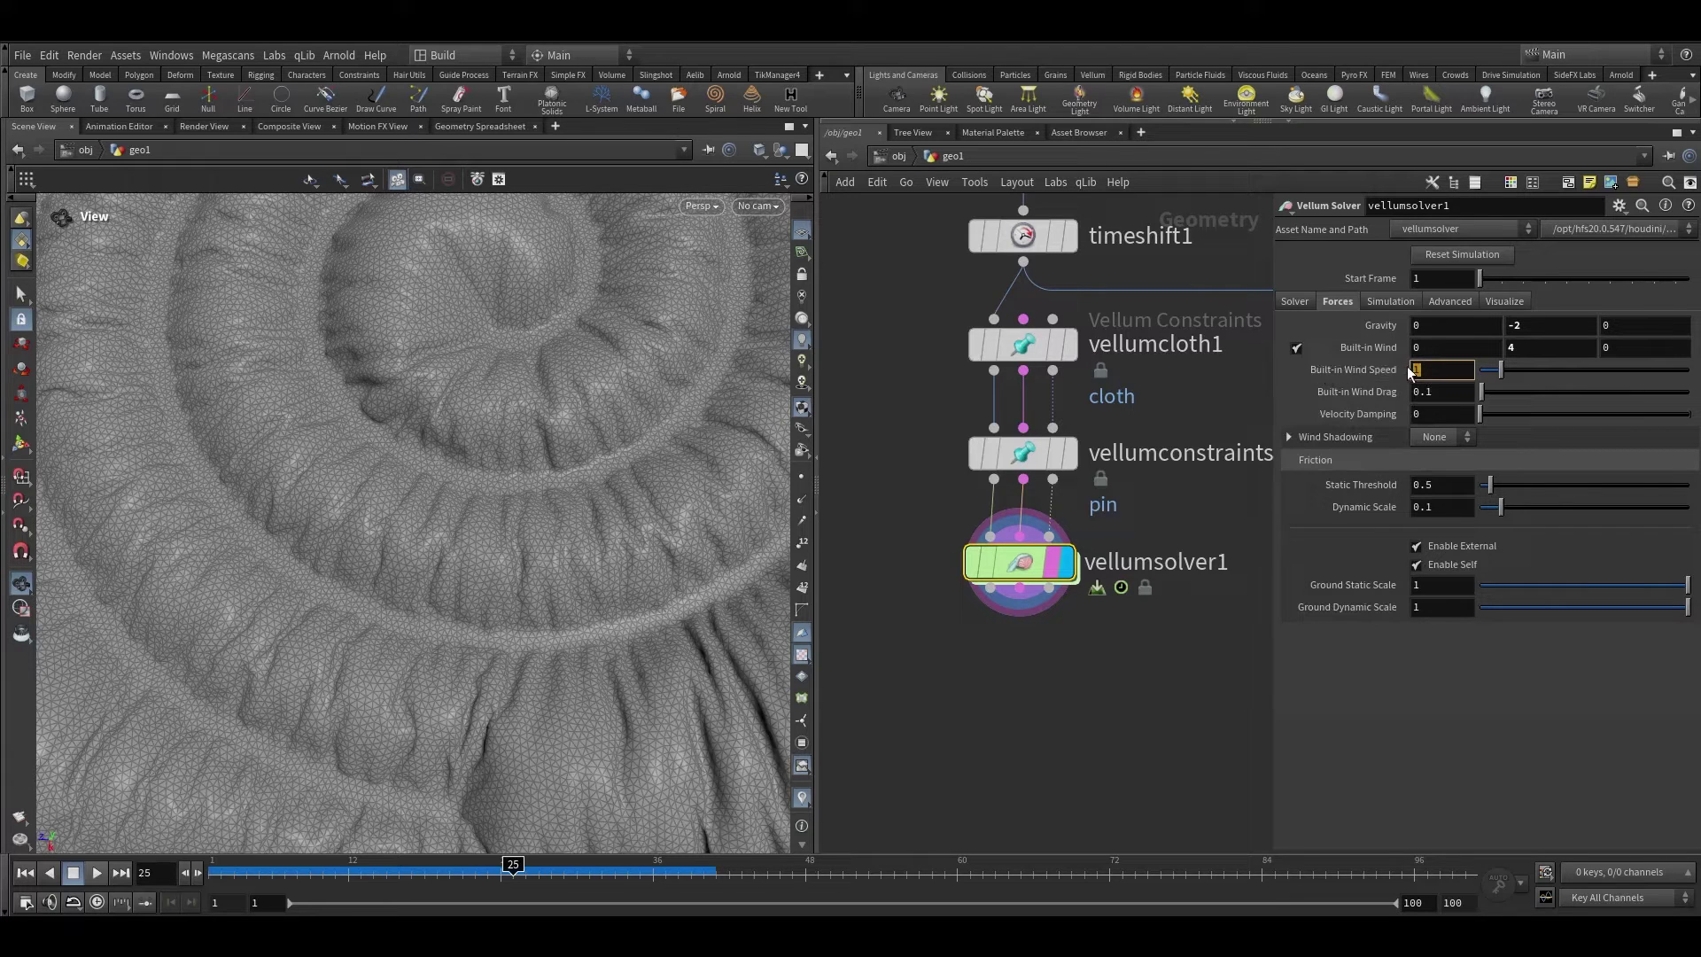
key("Return")
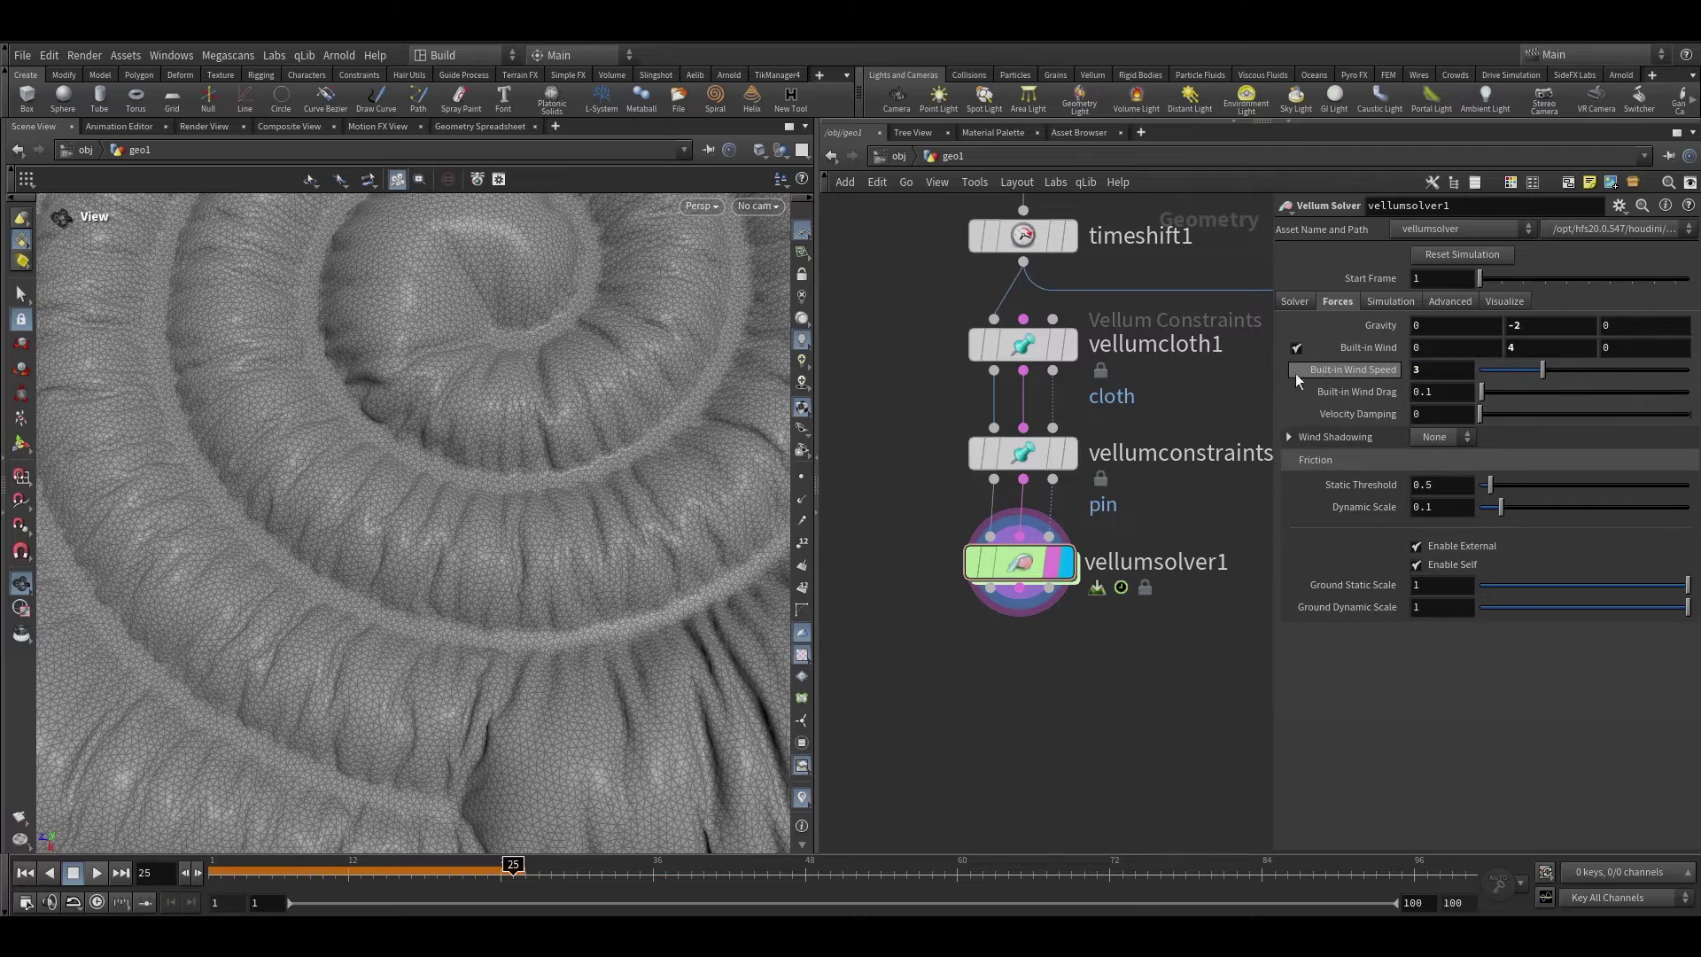
left_click_drag(513, 864, 215, 863)
left_click(98, 873)
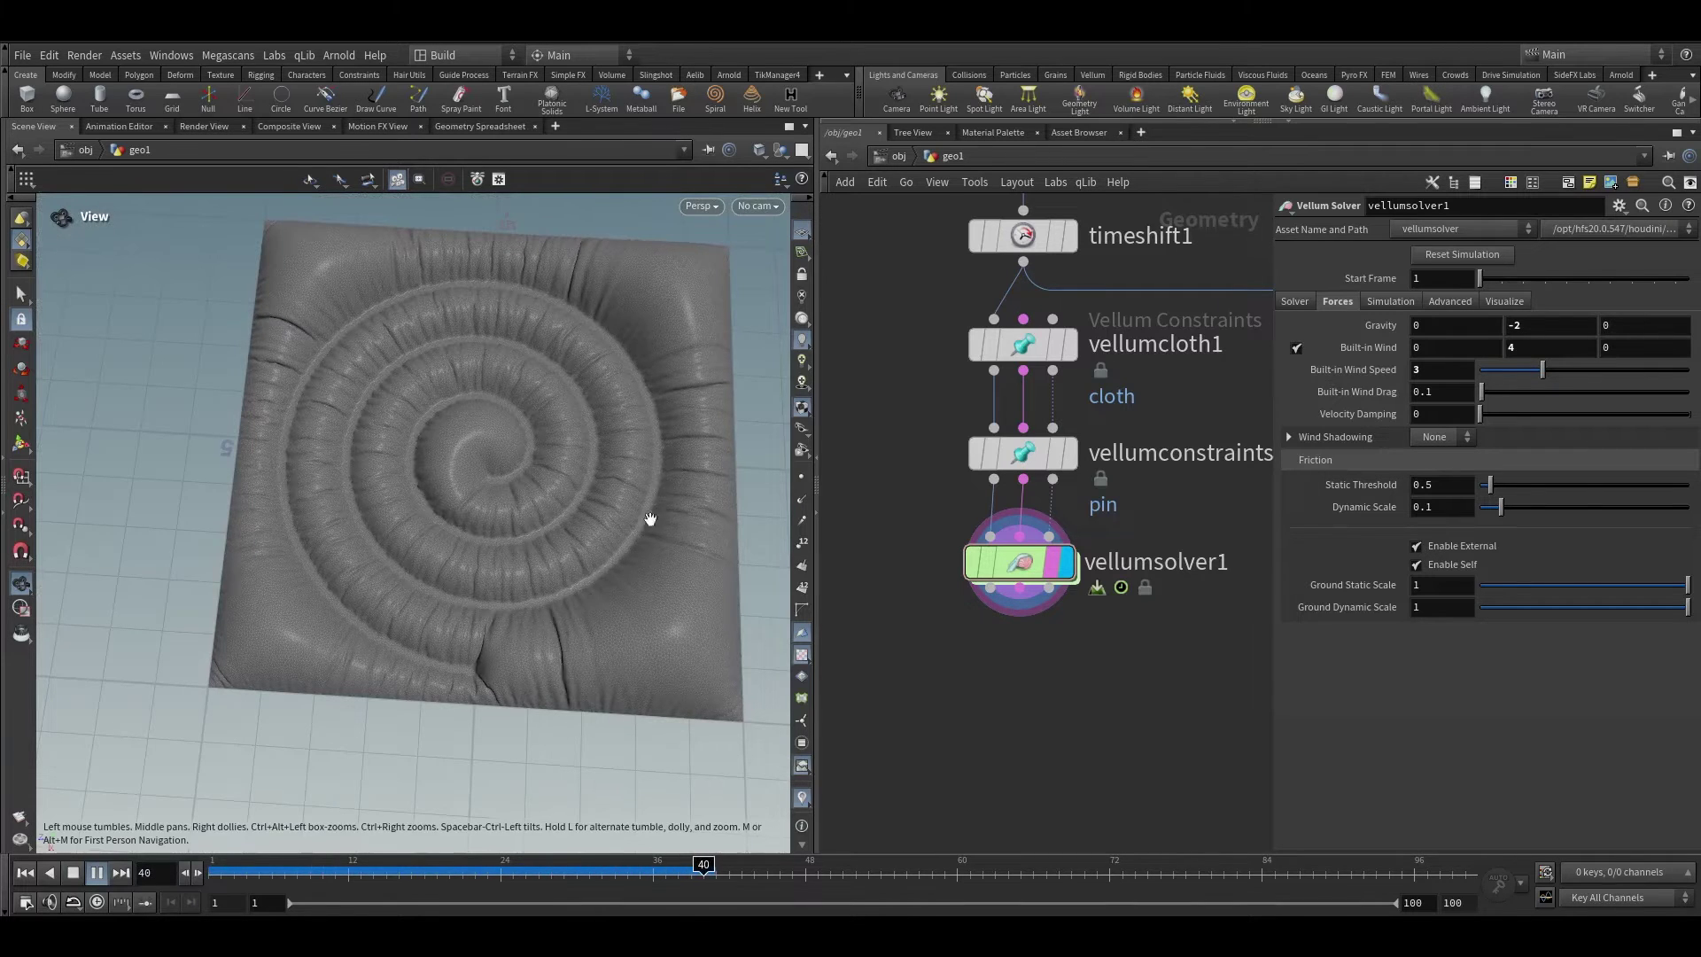
Return to frame 1 and reset the Built-in Wind Speed of vellumsolver1 to 1
left_click(461, 865)
key("ctrl+Left")
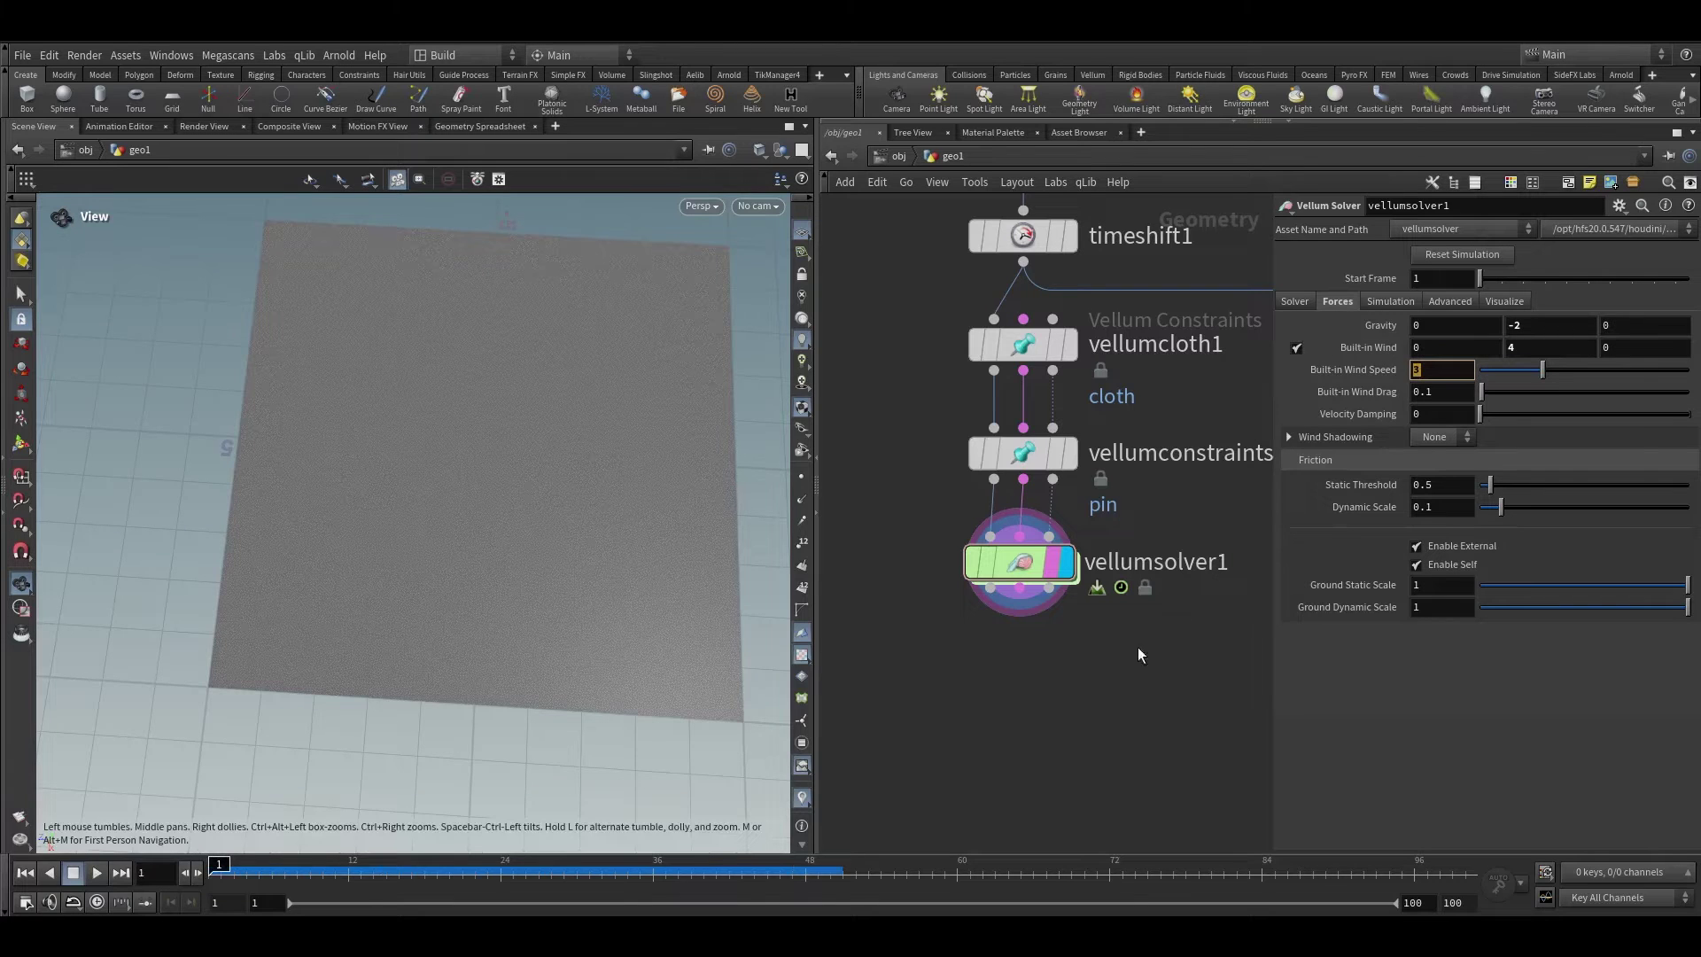
left_click(1451, 377)
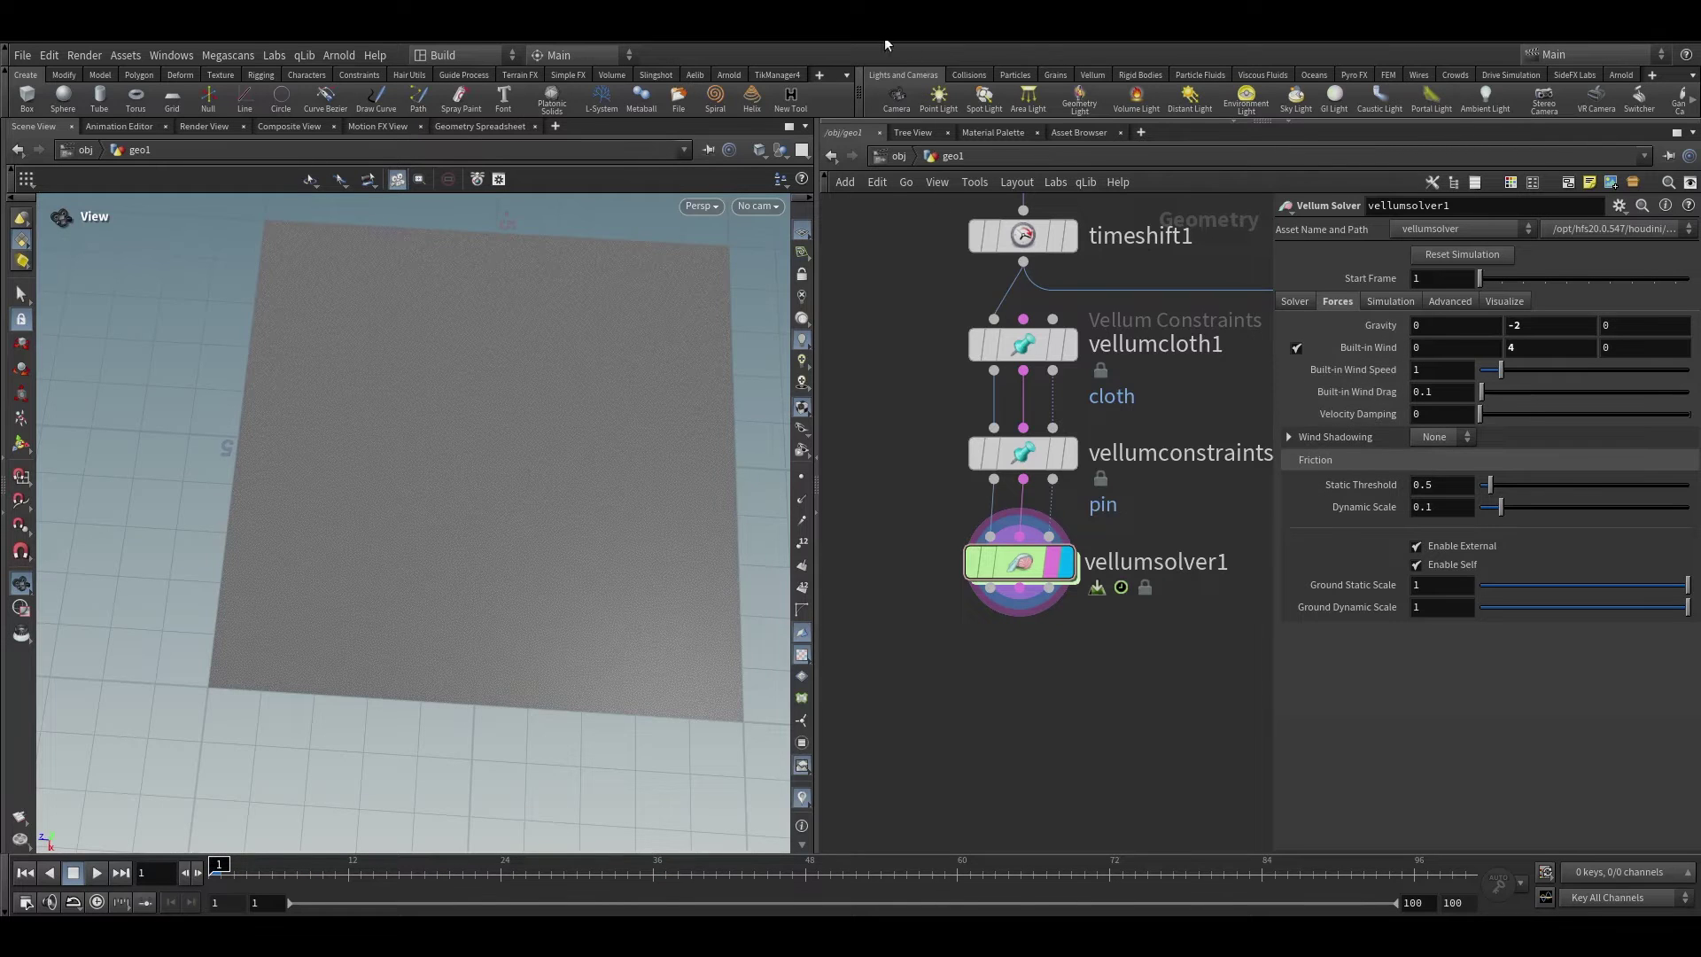
Look inside vellumsolver1's forces network and return to the geo1 level
mouse_move(1018, 571)
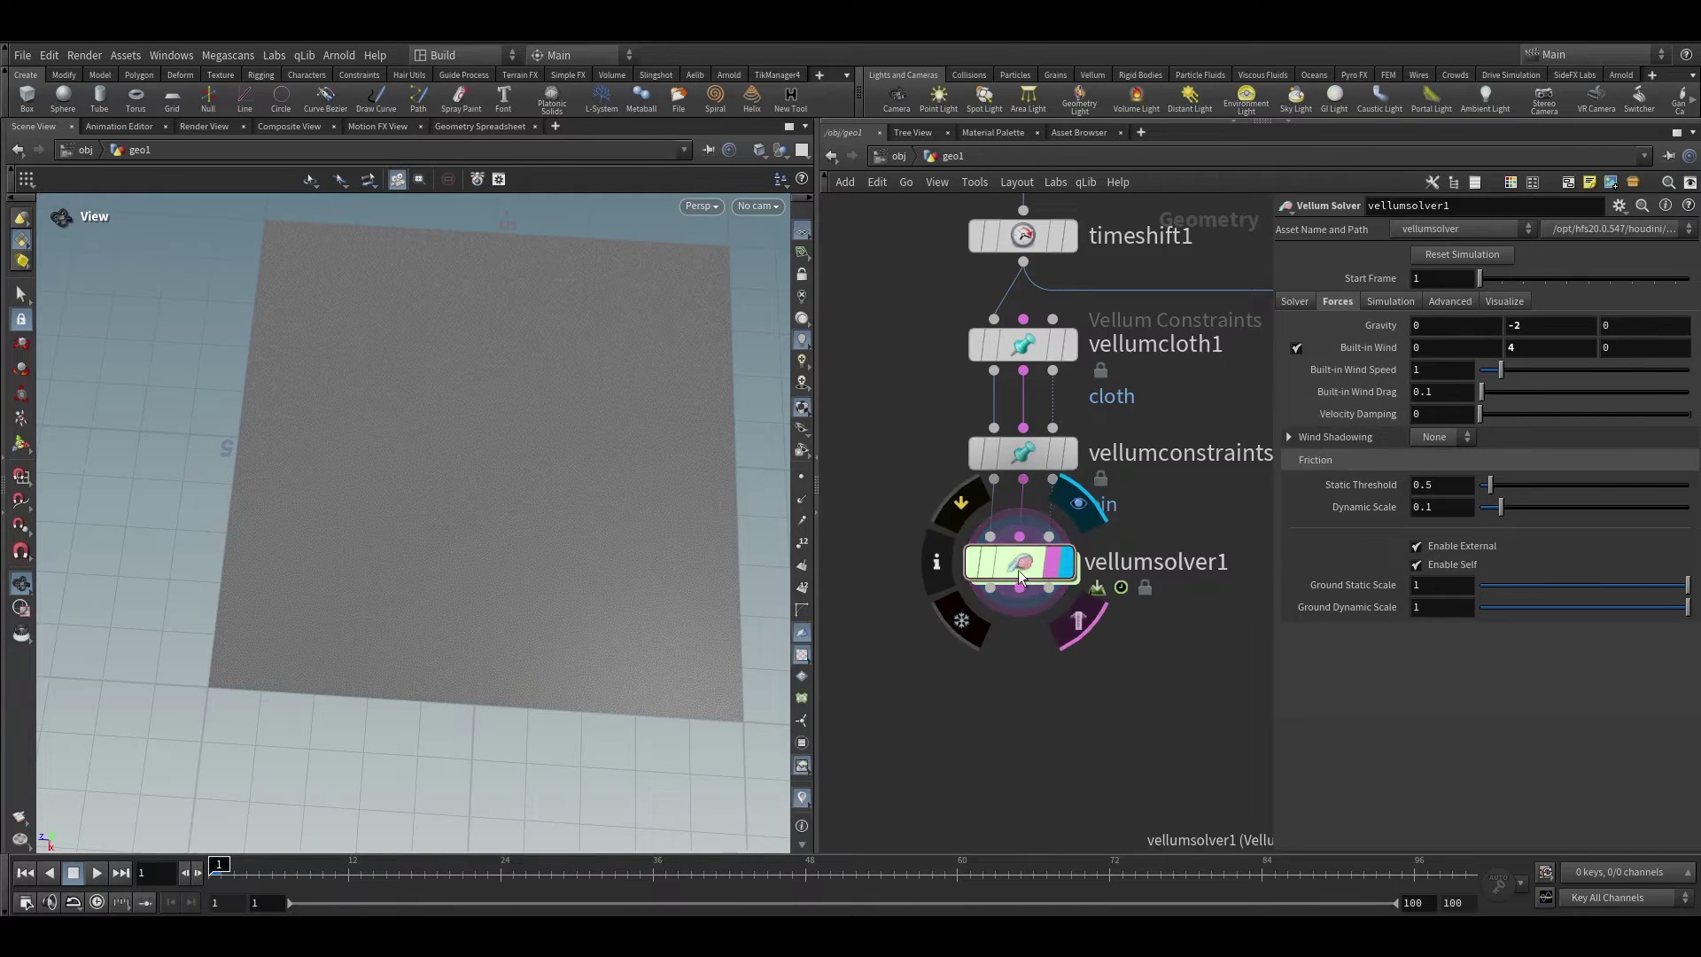
double_click(1018, 571)
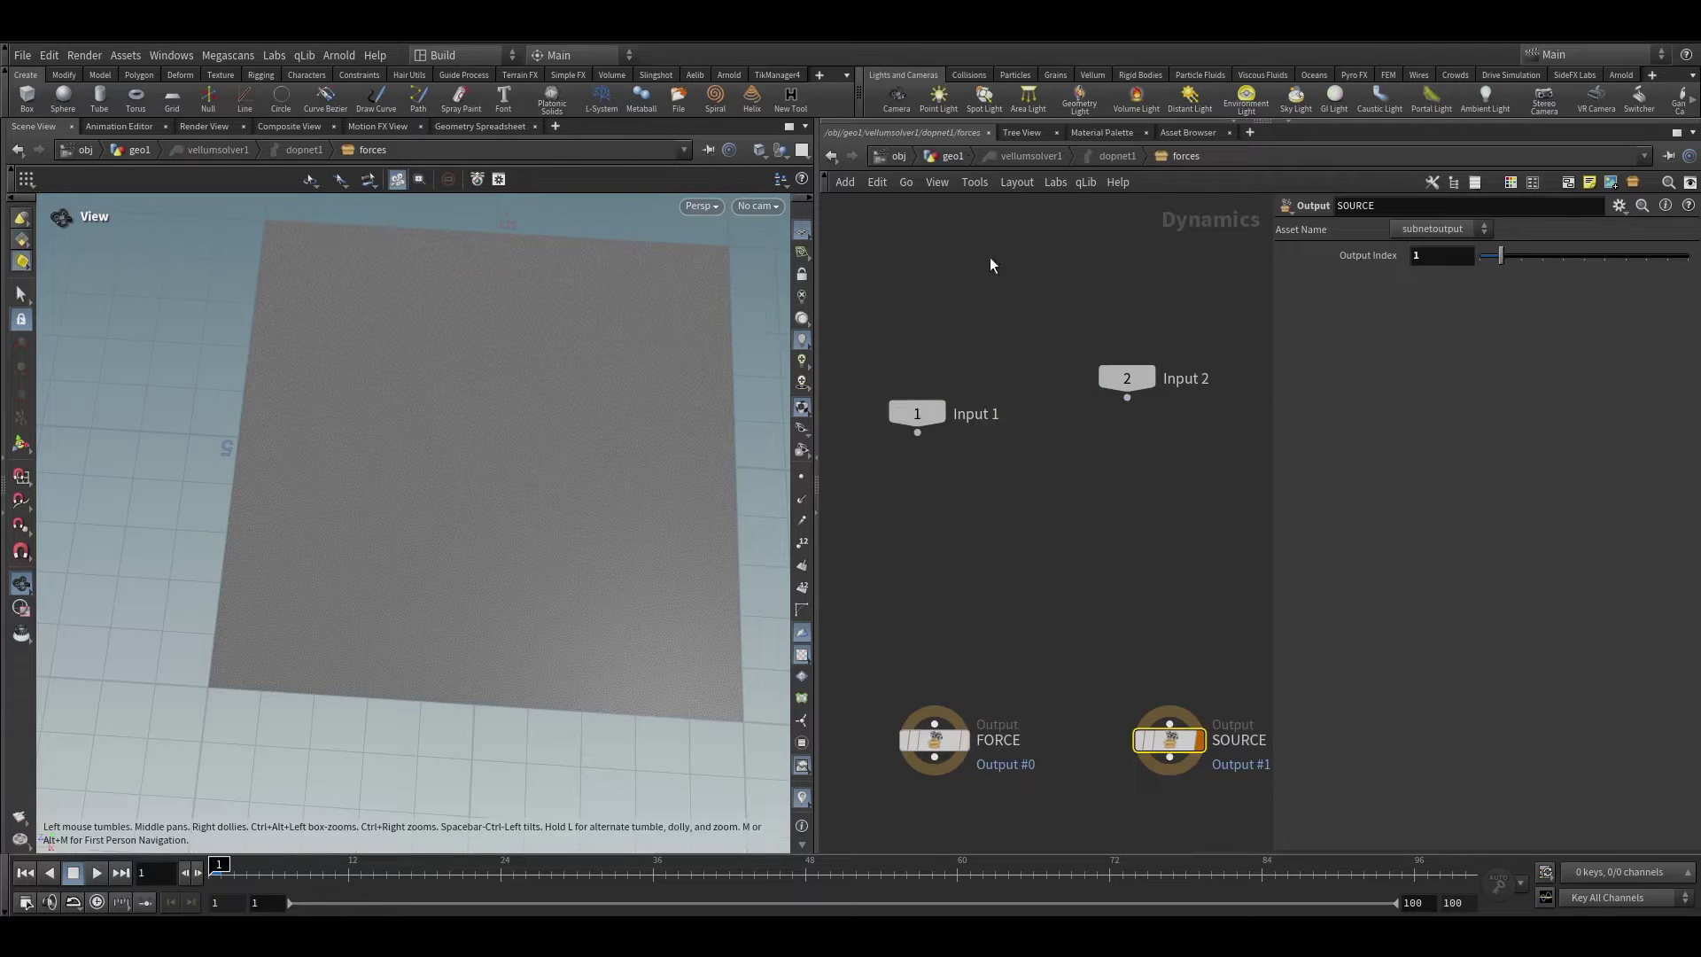
left_click(952, 156)
Allow editing of vellumsolver1's contents and open the dopnet1 network inside it
right_click(1024, 569)
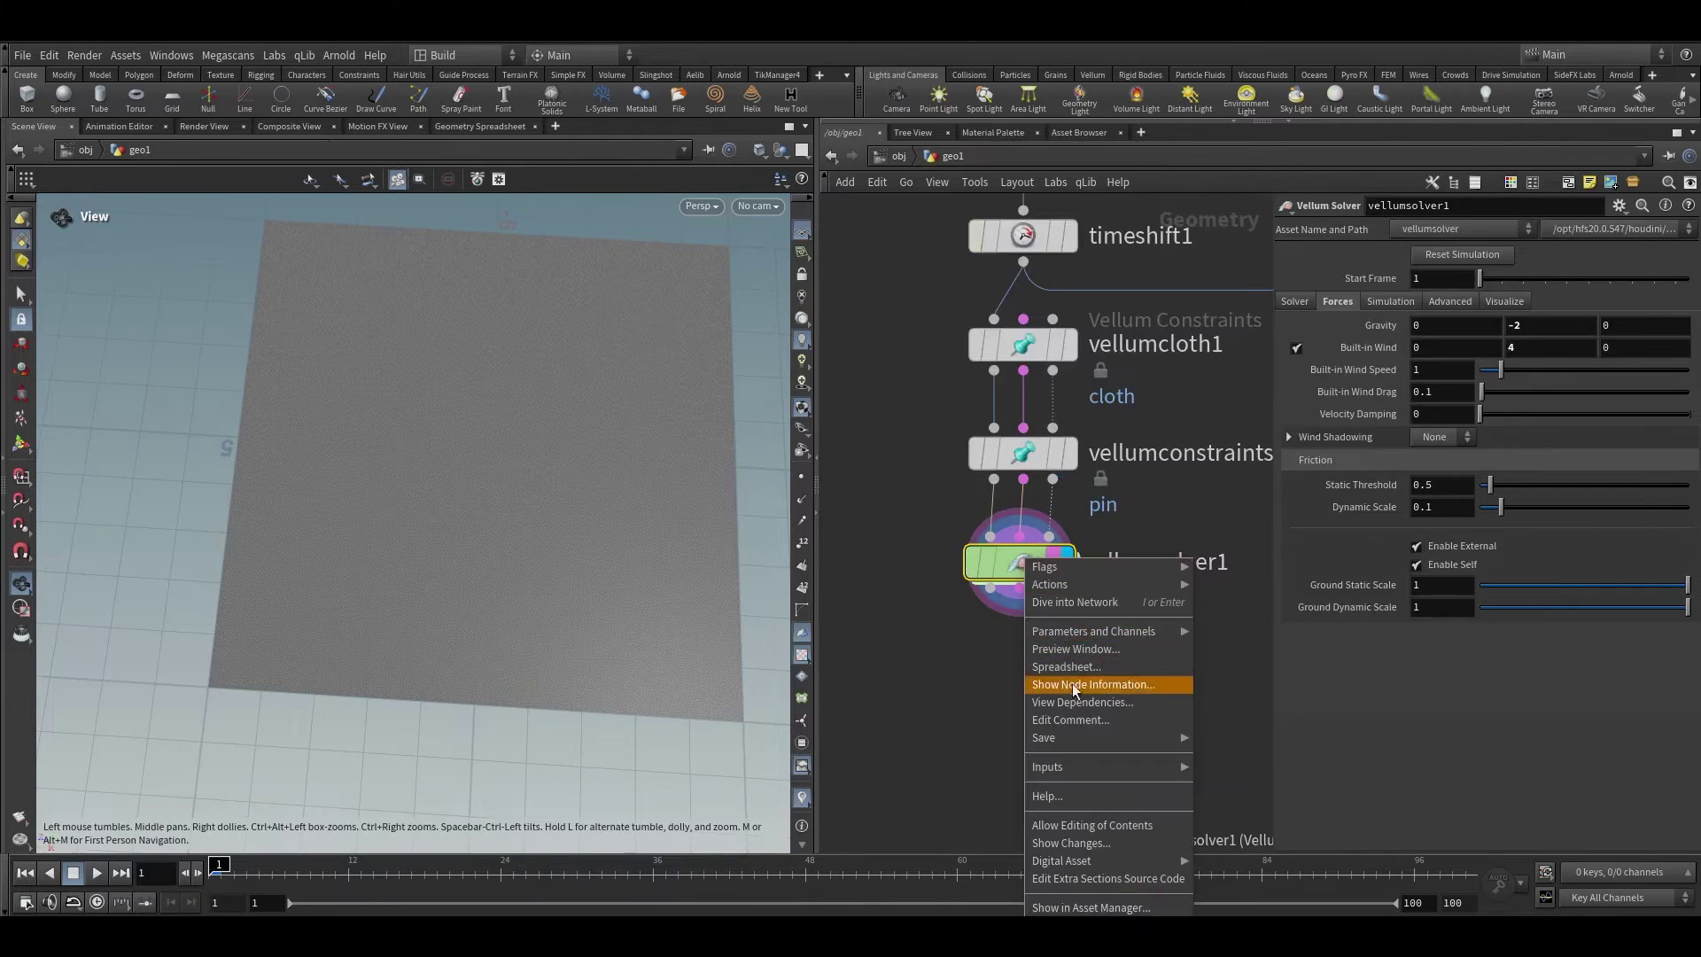
left_click(1081, 824)
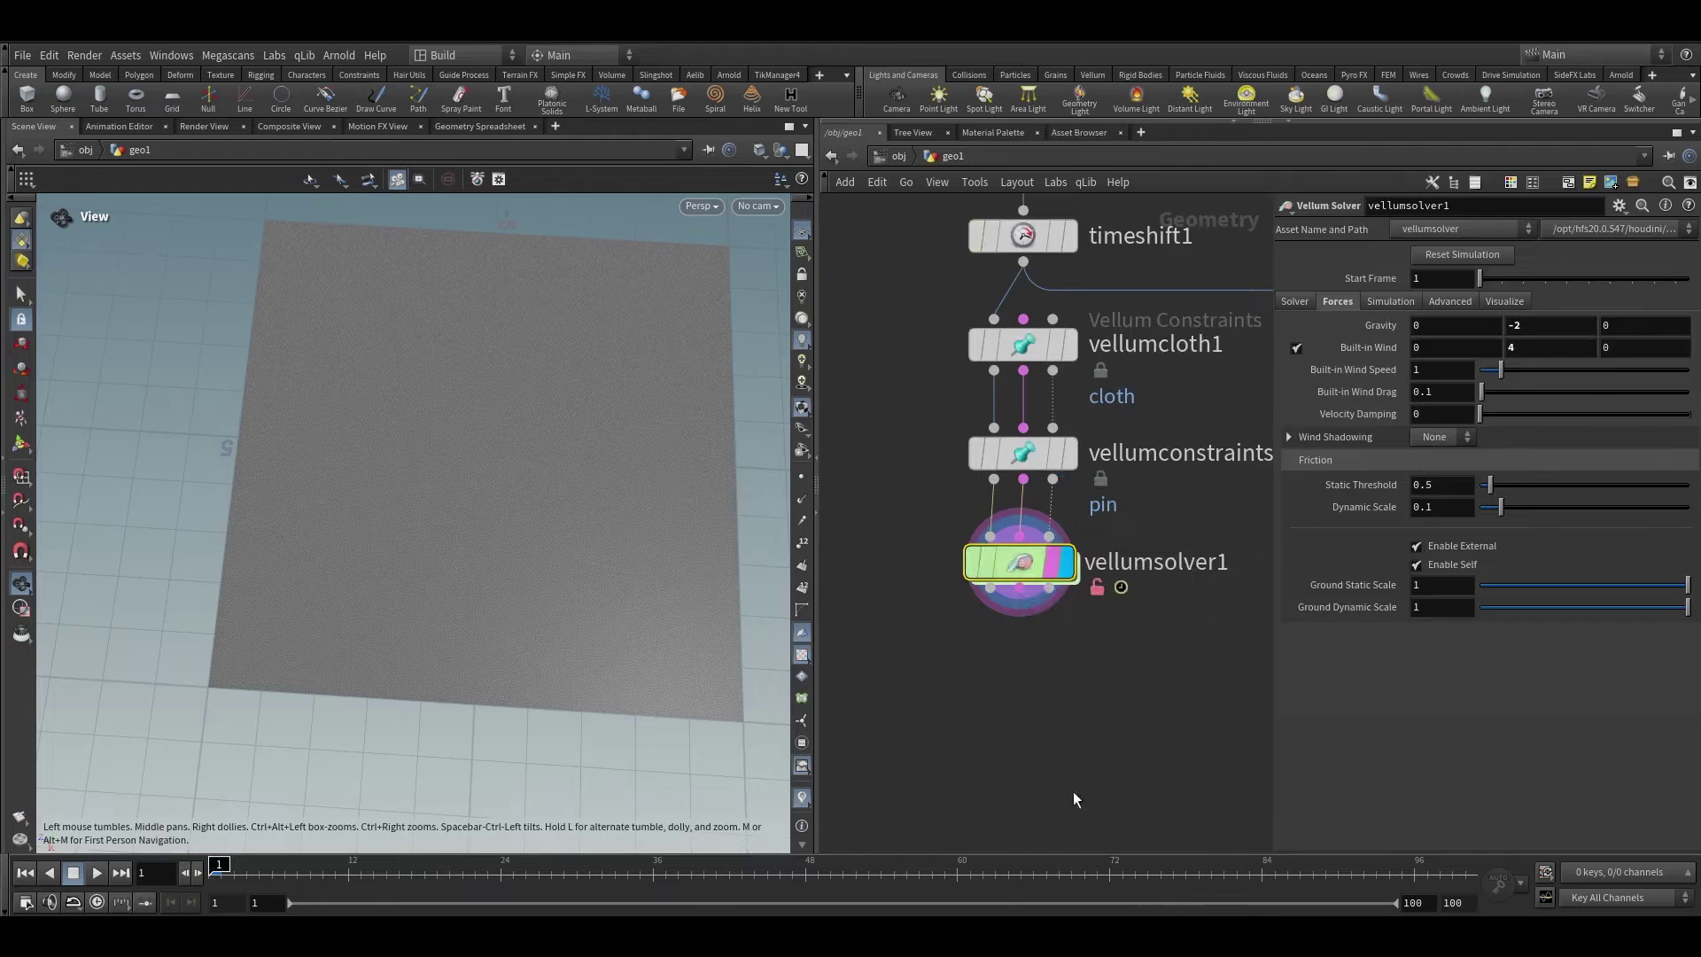
double_click(1024, 553)
scroll(1035, 615, "up", 3)
scroll(895, 533, "up", 2)
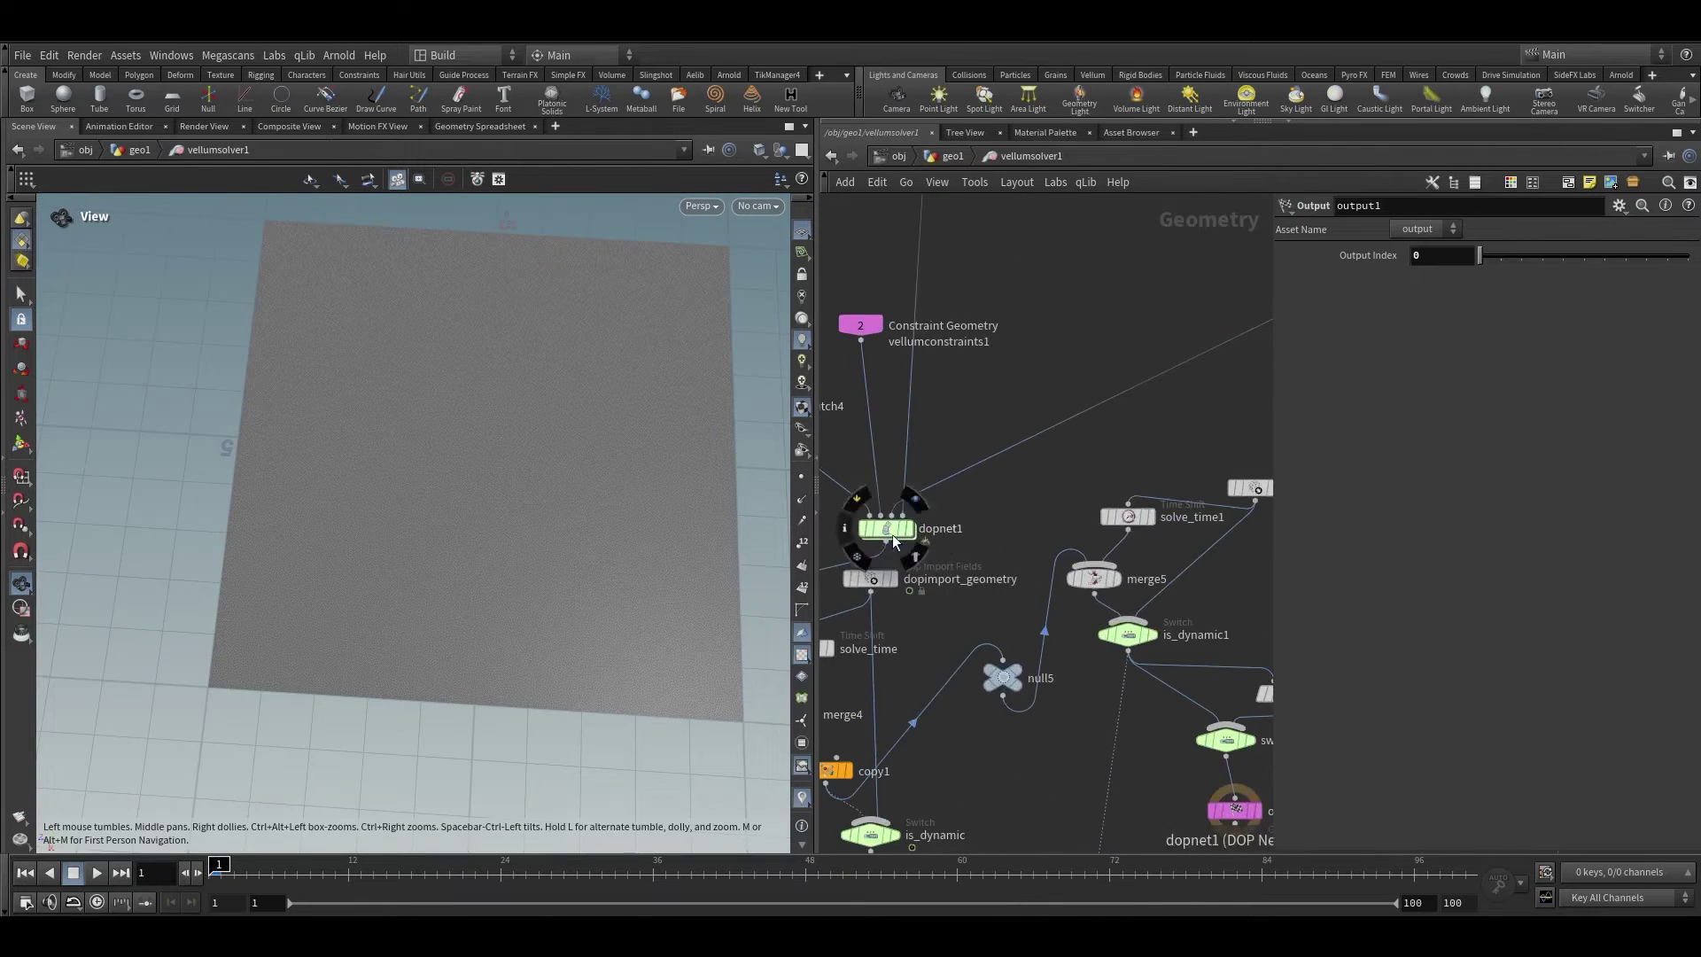
double_click(895, 533)
scroll(927, 494, "up", 4)
scroll(1096, 516, "up", 2)
Inspect the parameters of popwindshadow1 and popwind1 and how they feed merge2 inside dopnet1
left_click(1009, 459)
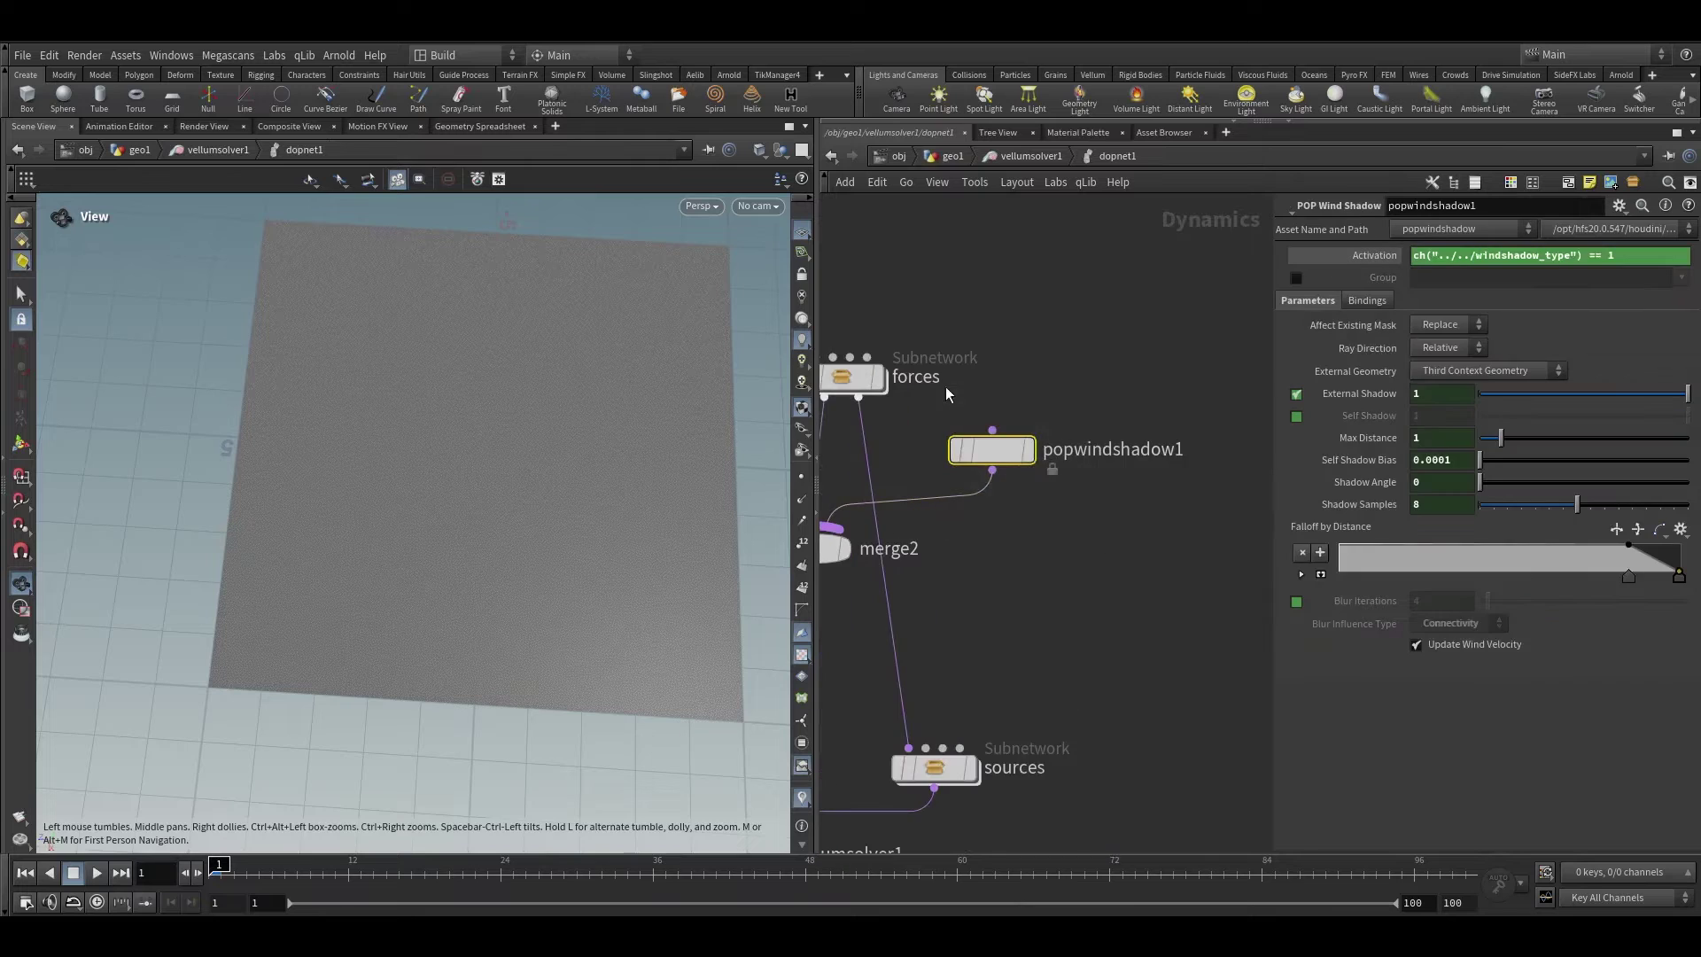
left_click(887, 353)
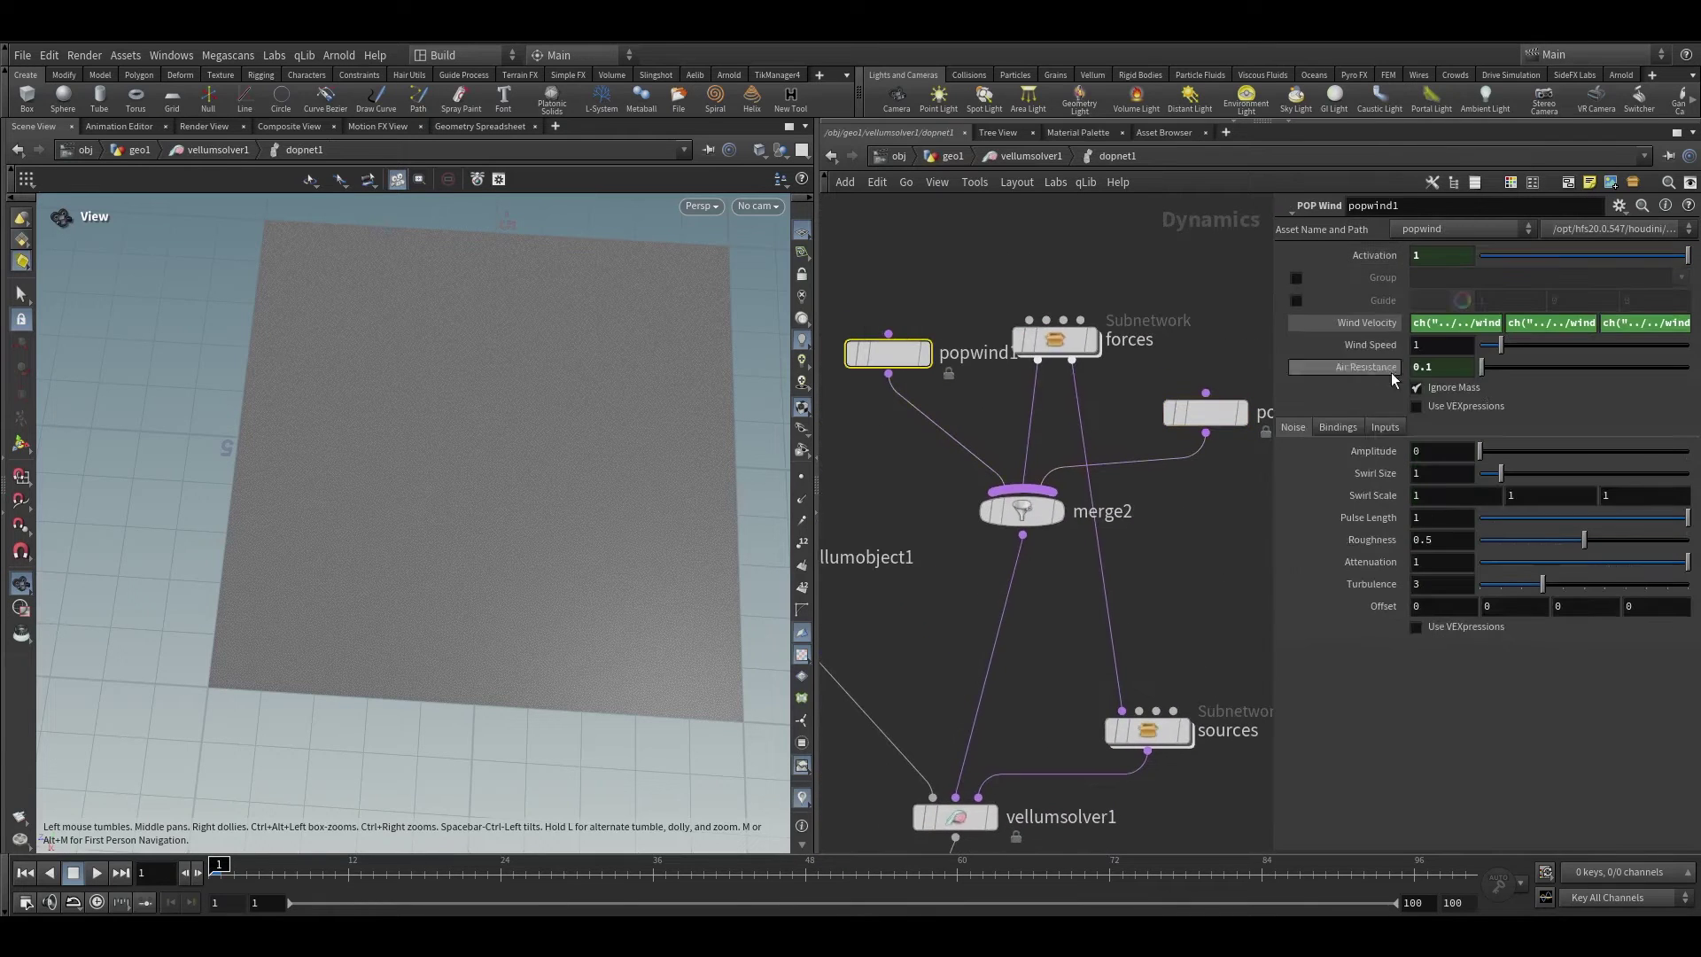
scroll(1040, 486, "down", 3)
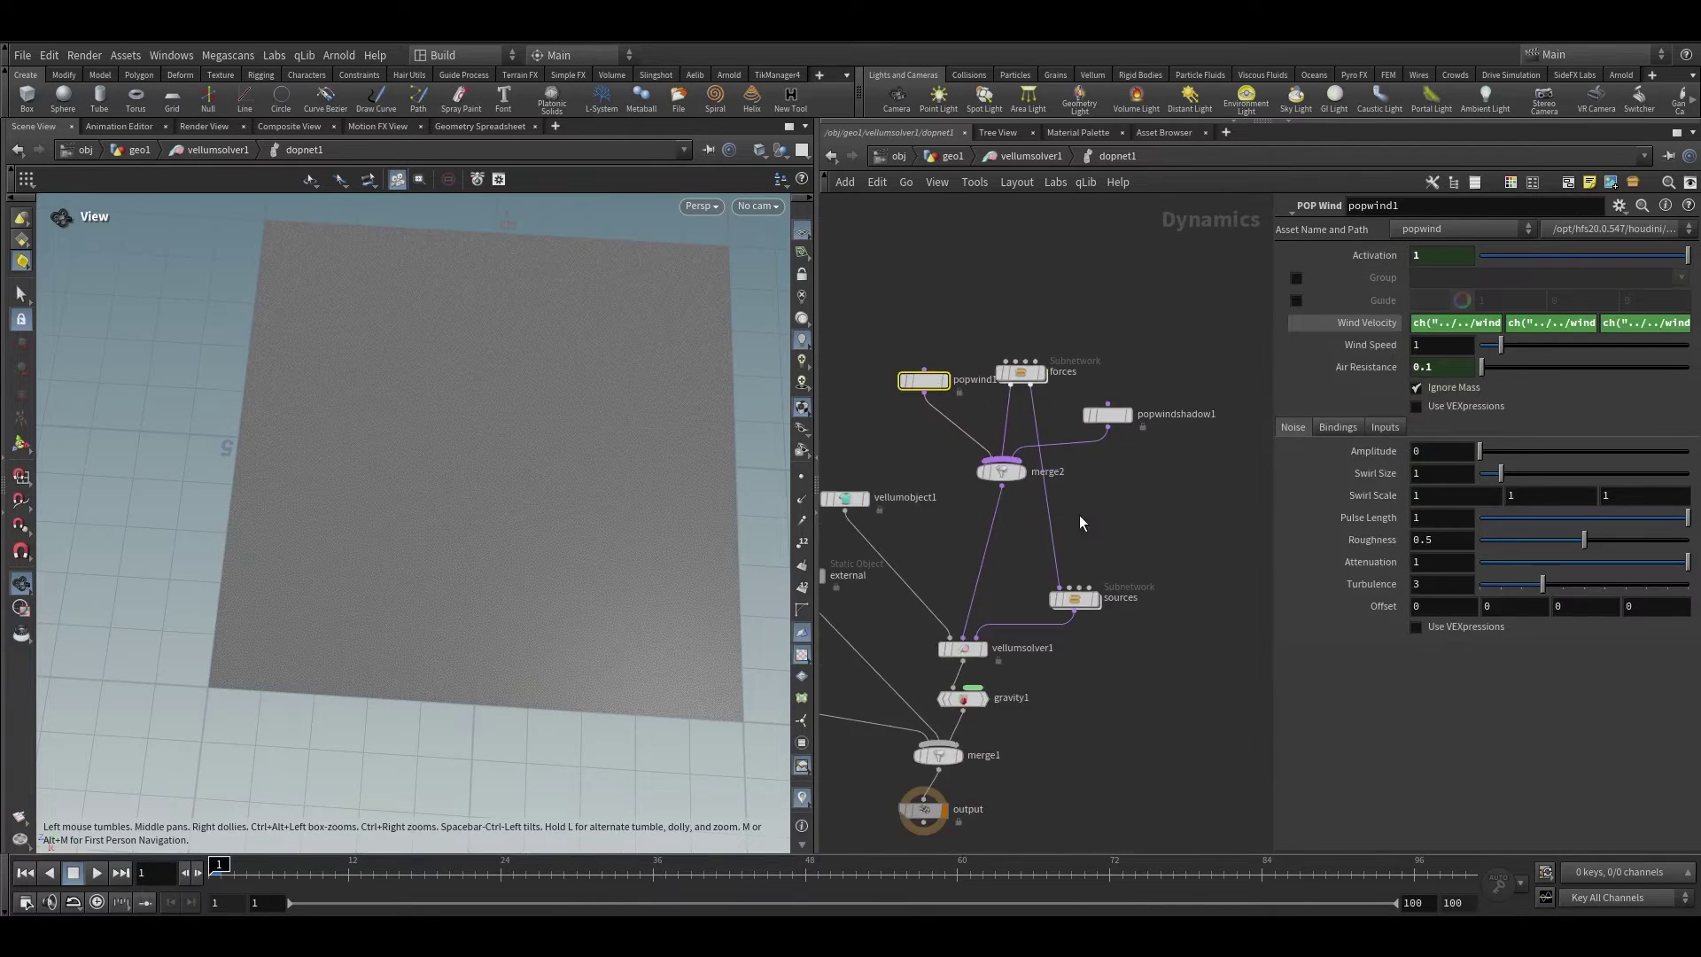
left_click(1135, 424)
middle_click_drag(1162, 513, 1108, 496)
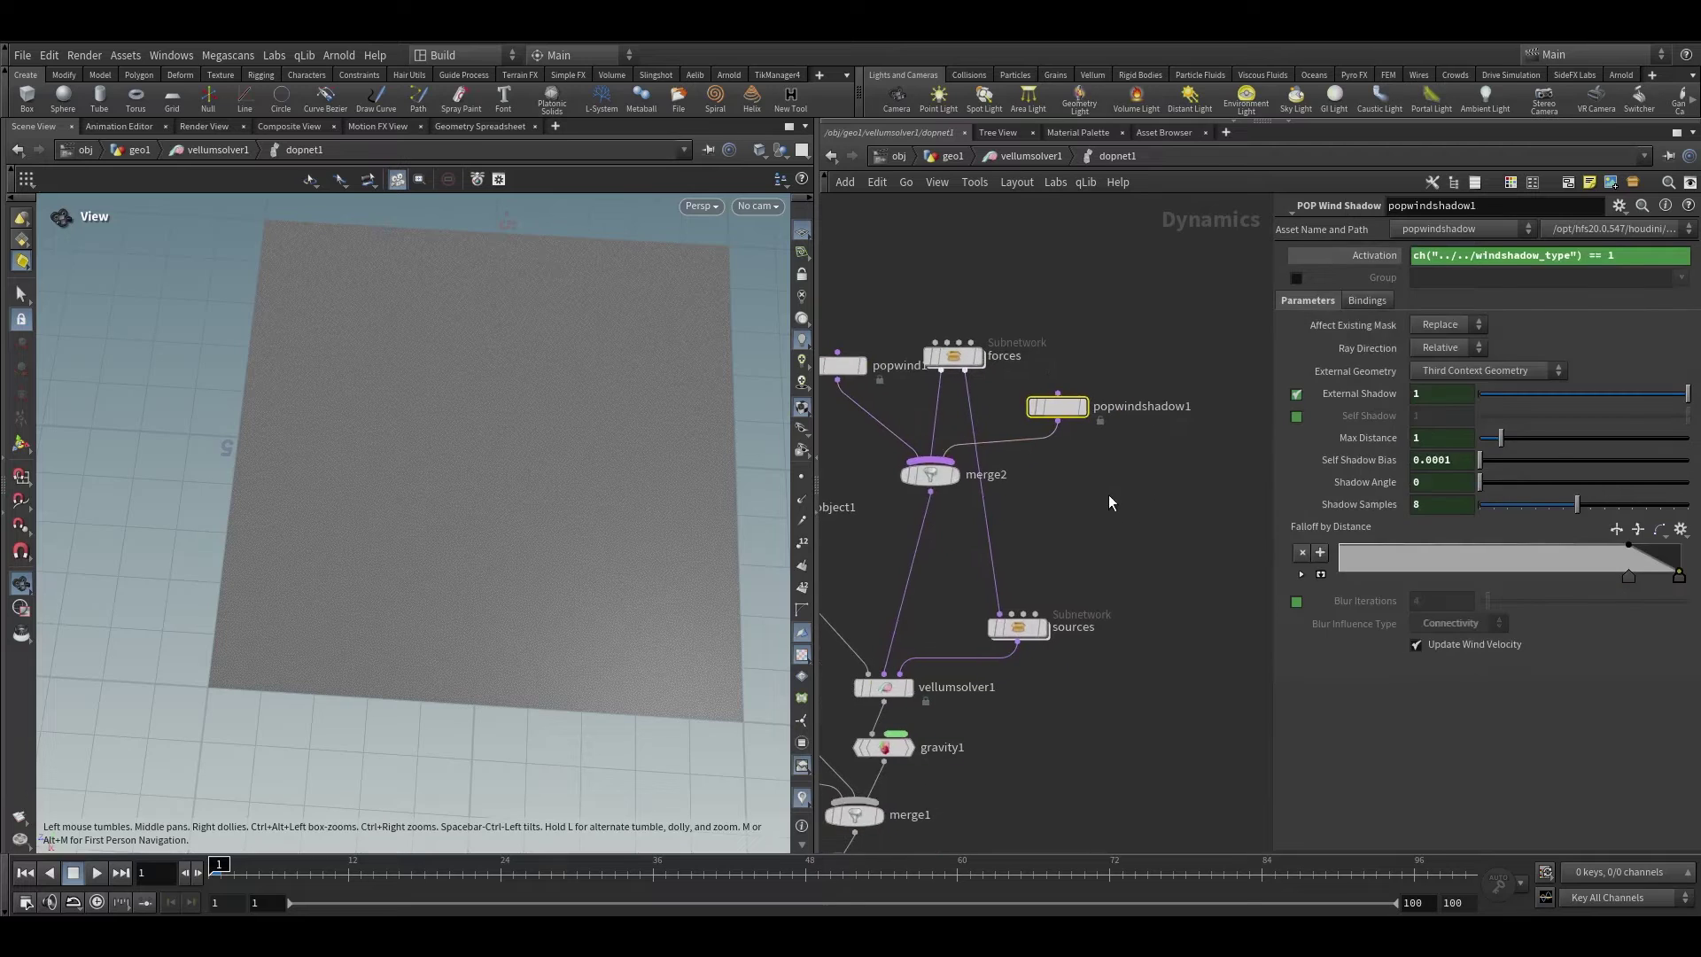
mouse_move(937, 469)
left_click(932, 459)
Open the forces subnetwork and add a POP Wind node connected to the FORCE output
double_click(959, 365)
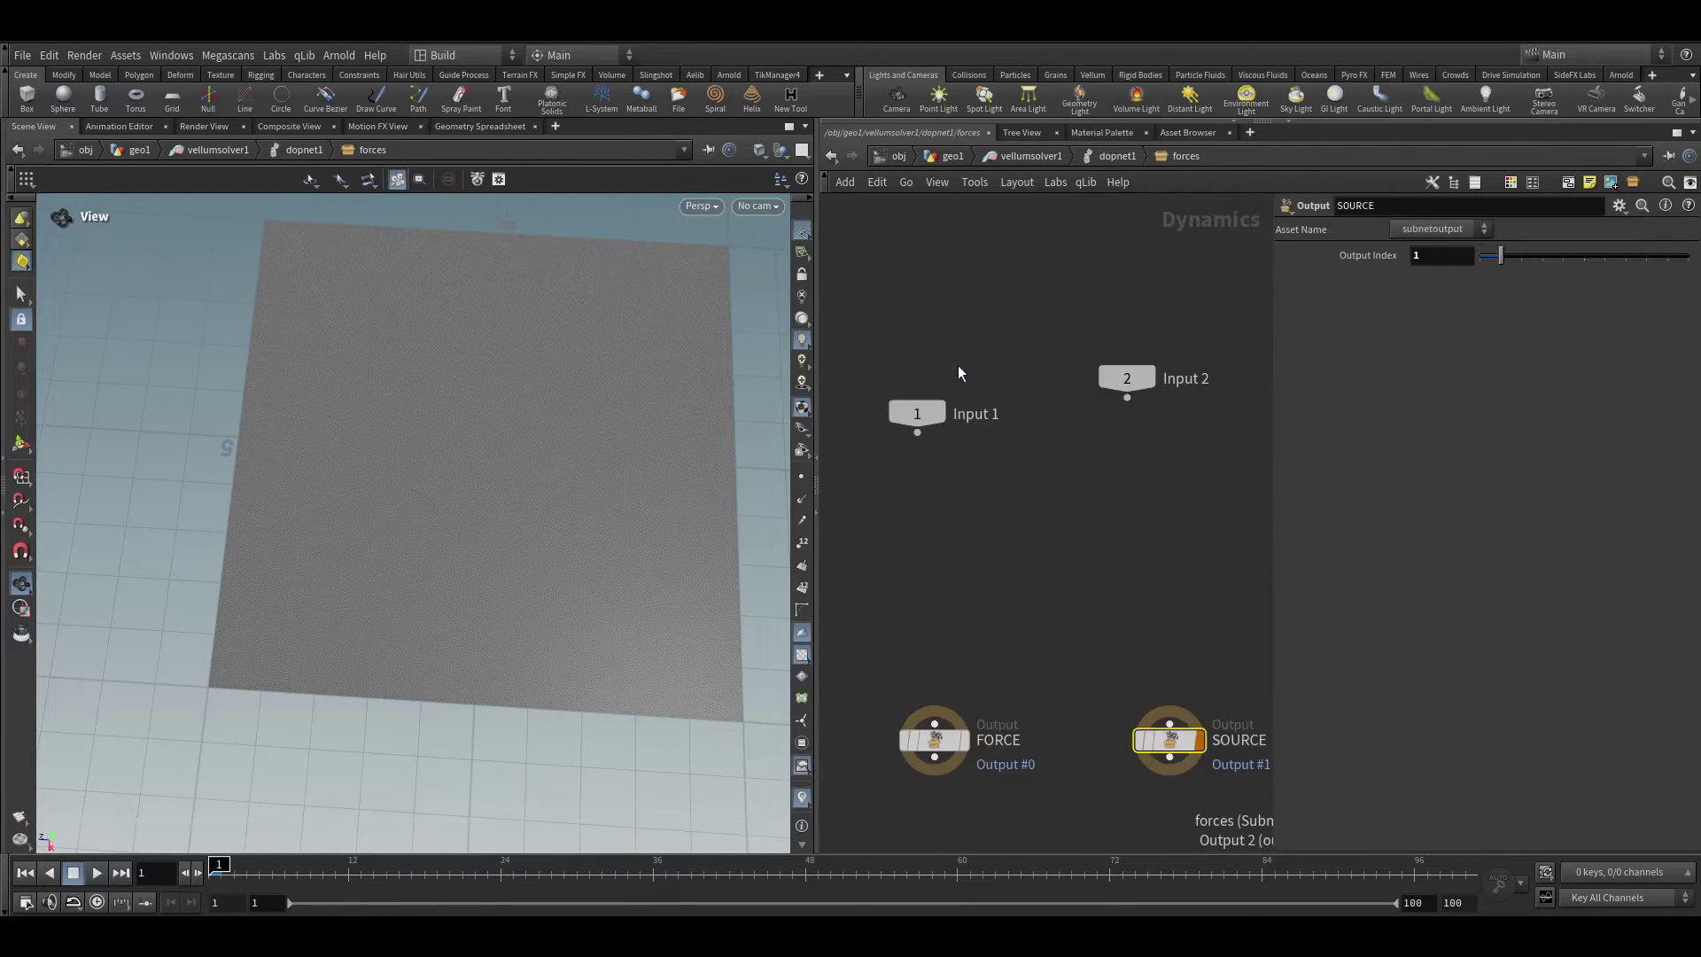
key("Tab")
type("pop w")
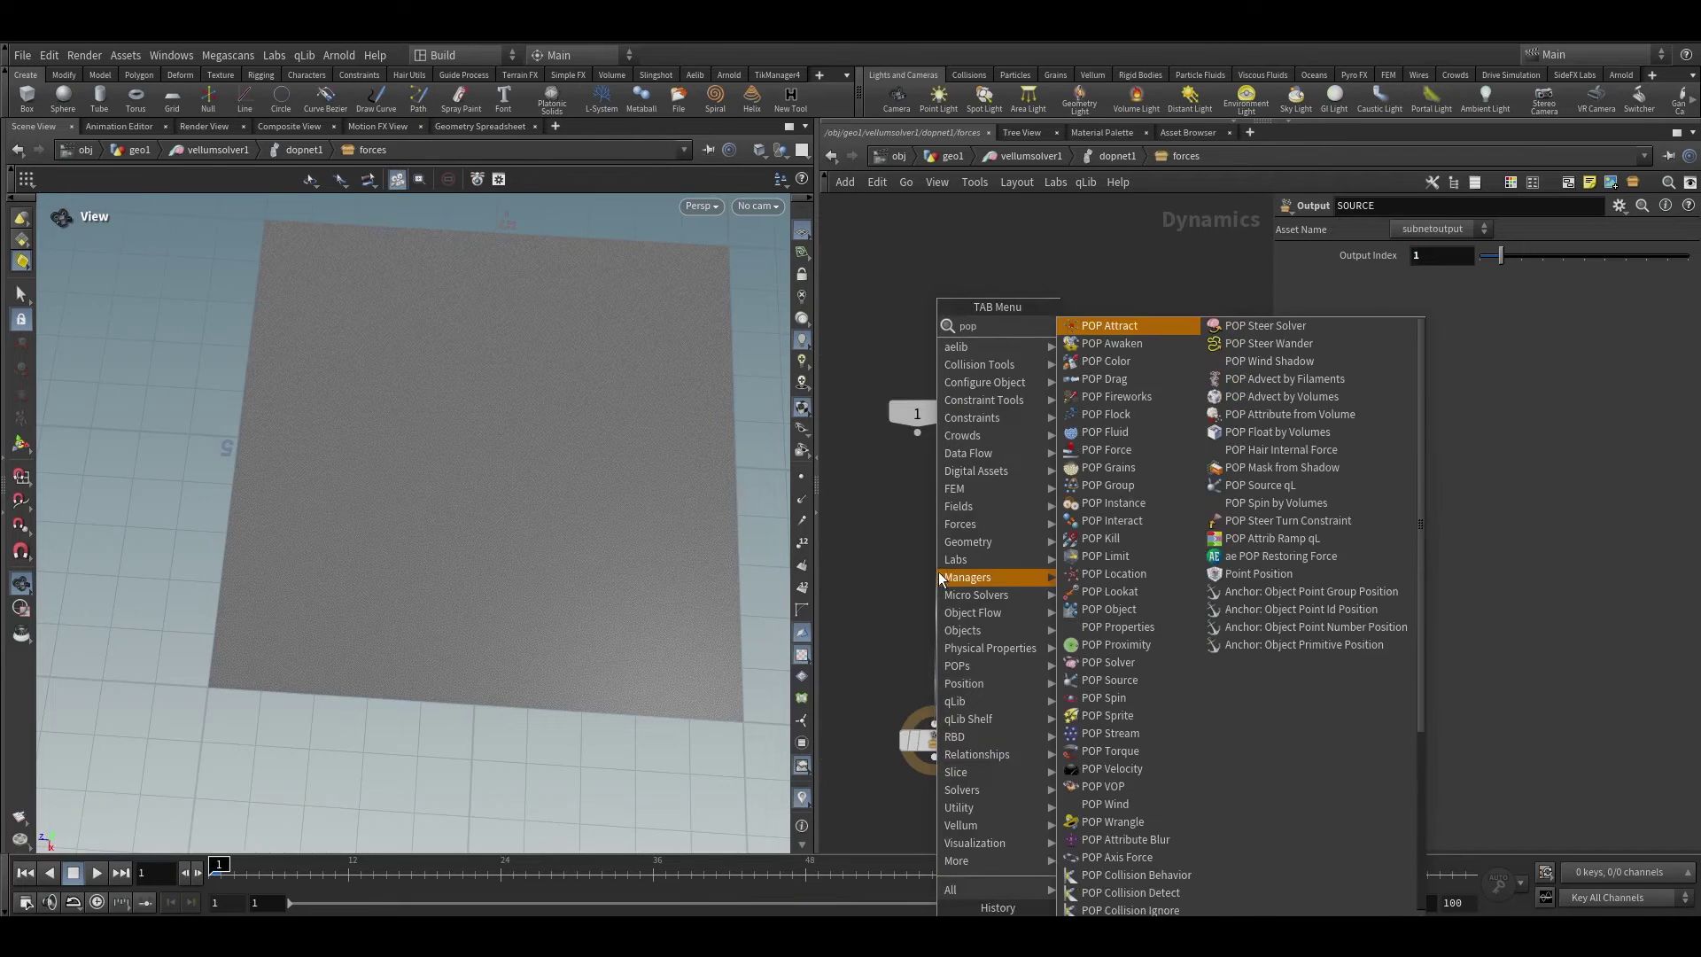
key("Return")
left_click(940, 565)
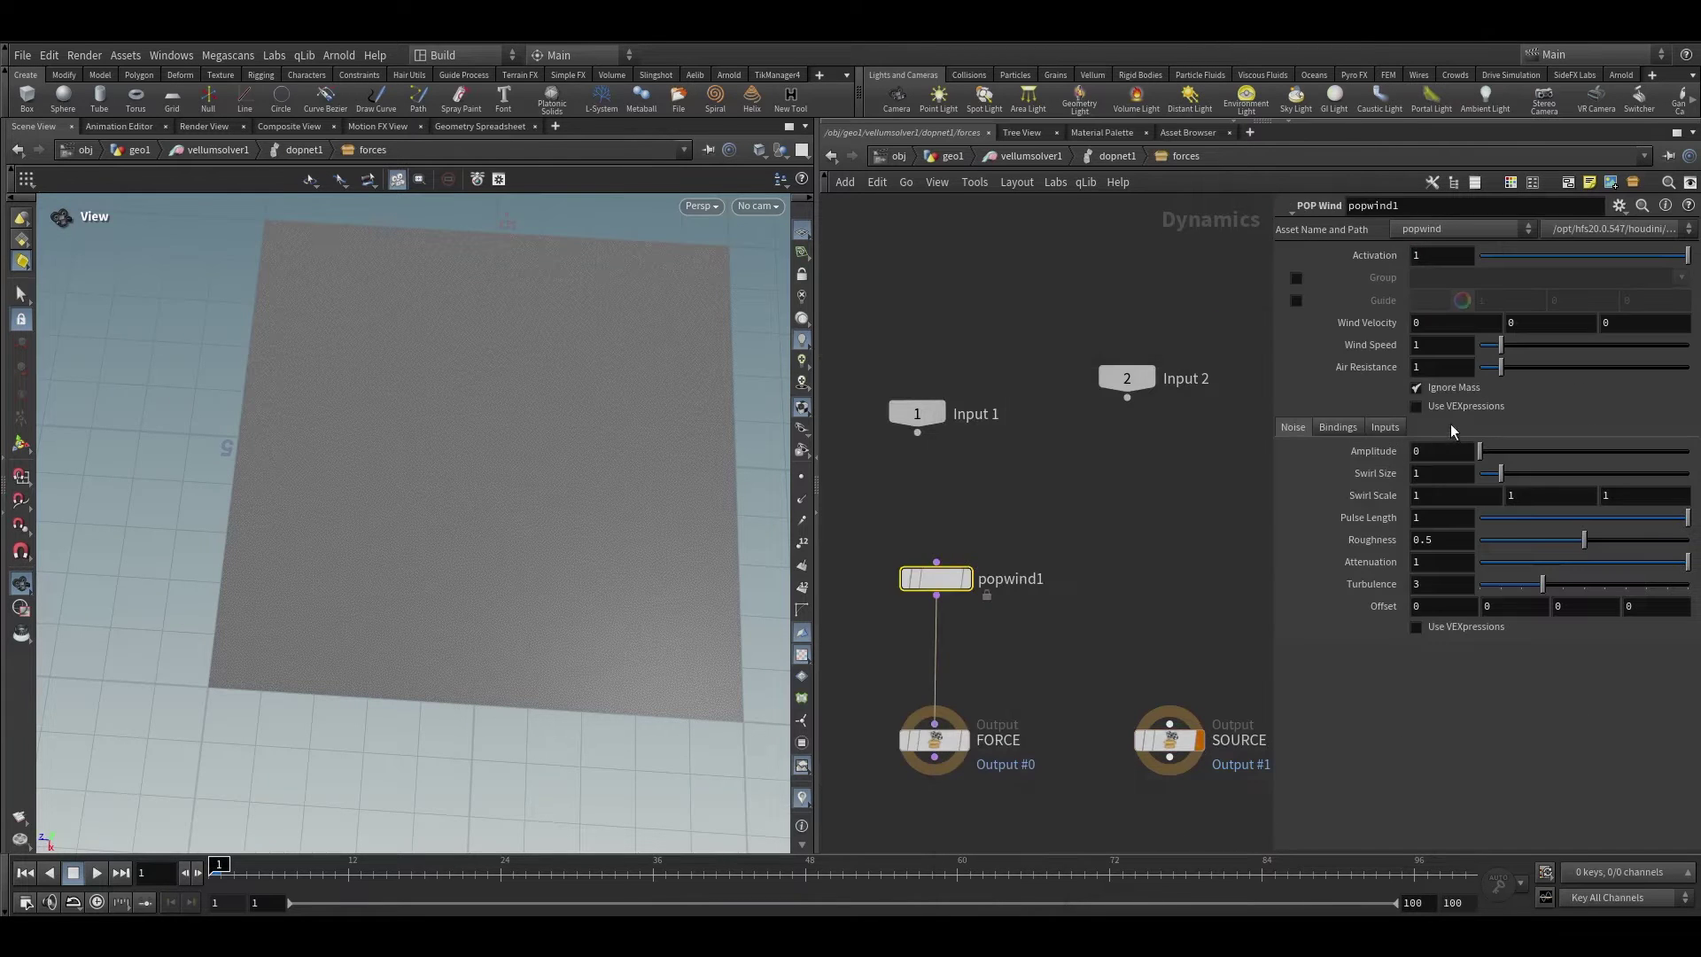
Set the noise amplitude of the new POP Wind to 2 and play the simulation to examine the cloth
type("2")
key("Return")
scroll(581, 444, "down", 2)
left_click_drag(998, 627, 877, 544)
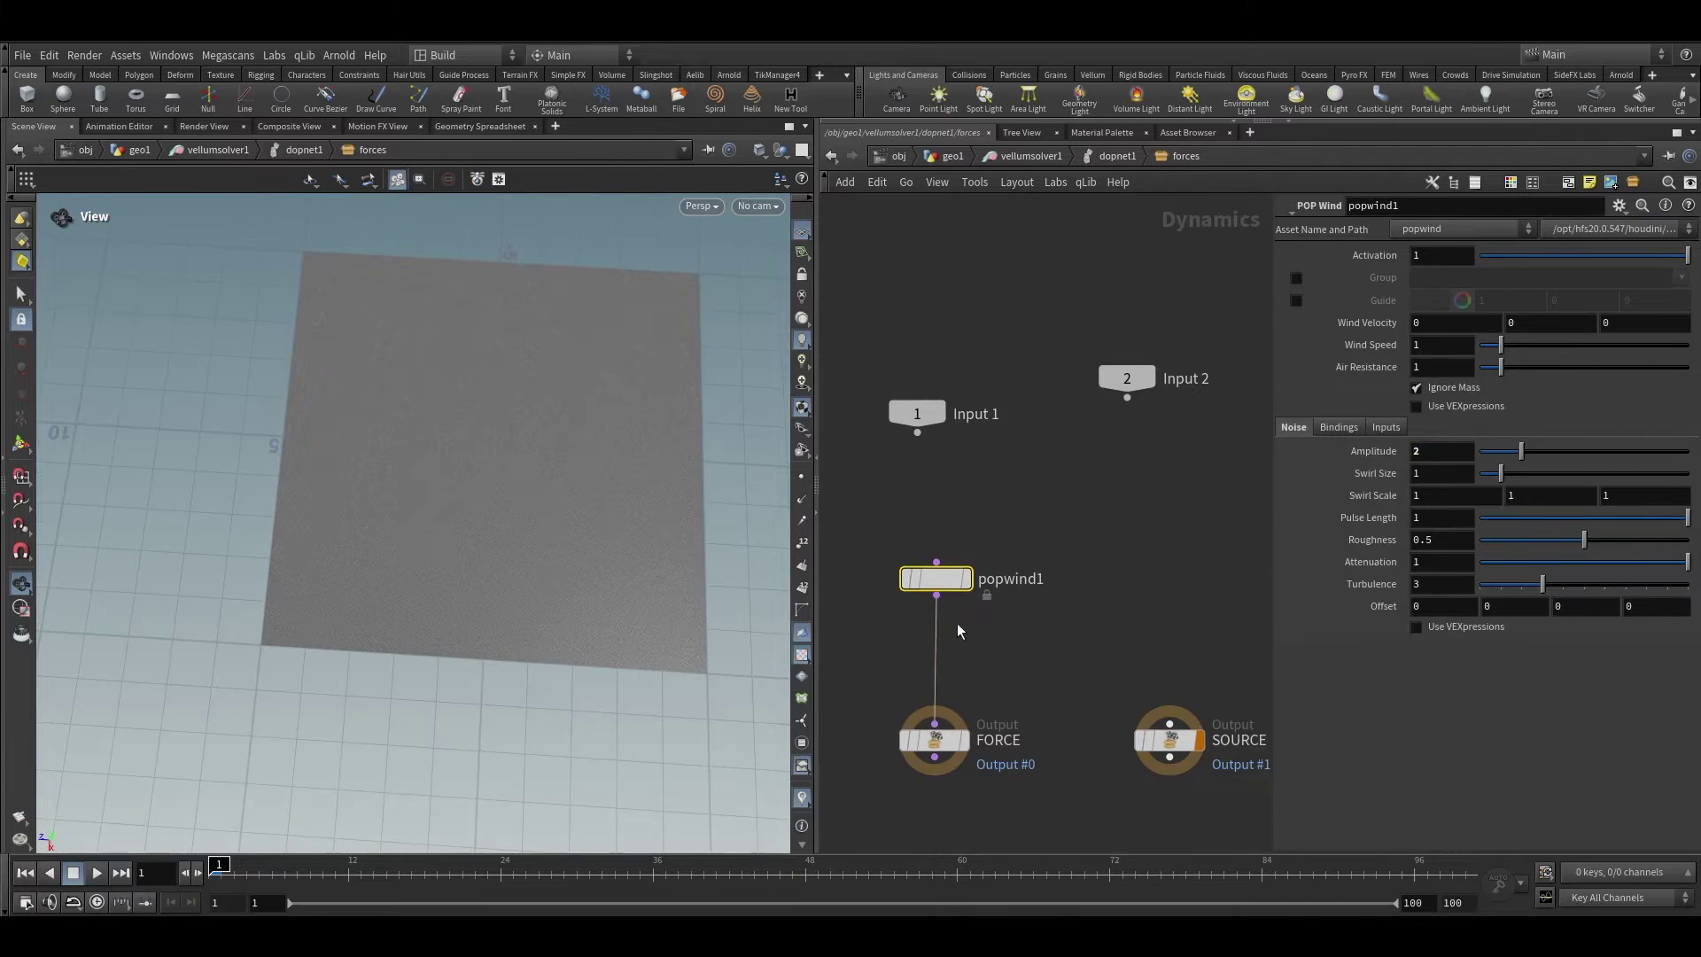
left_click(105, 875)
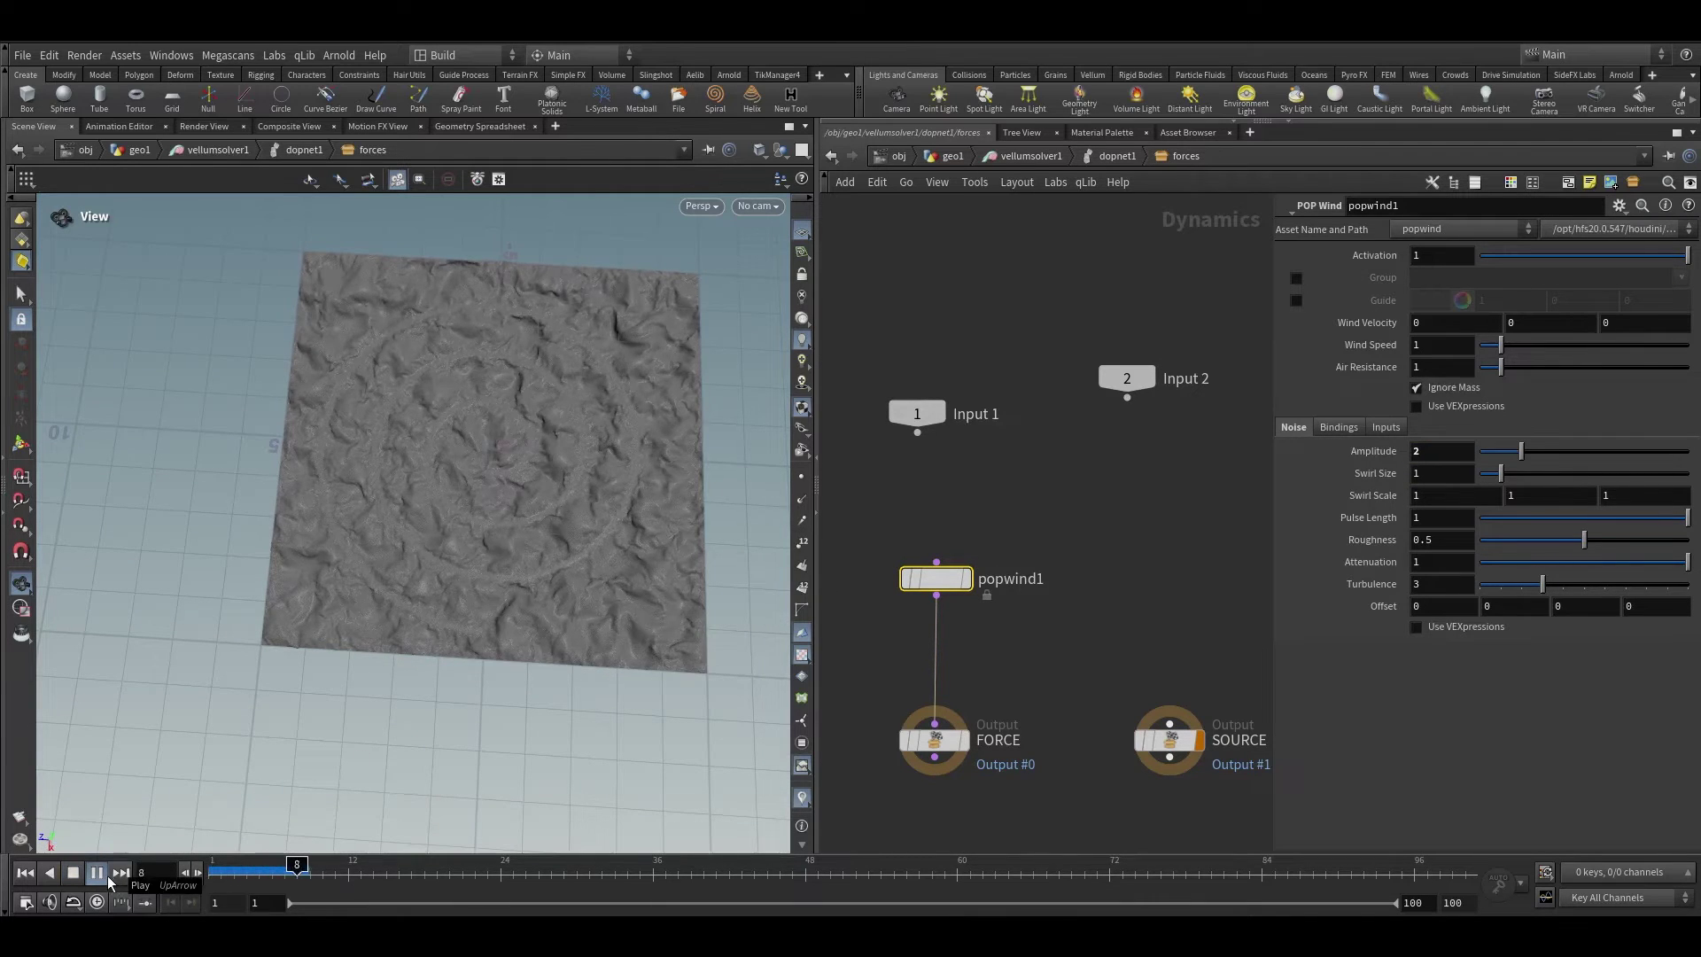
scroll(607, 483, "up", 4)
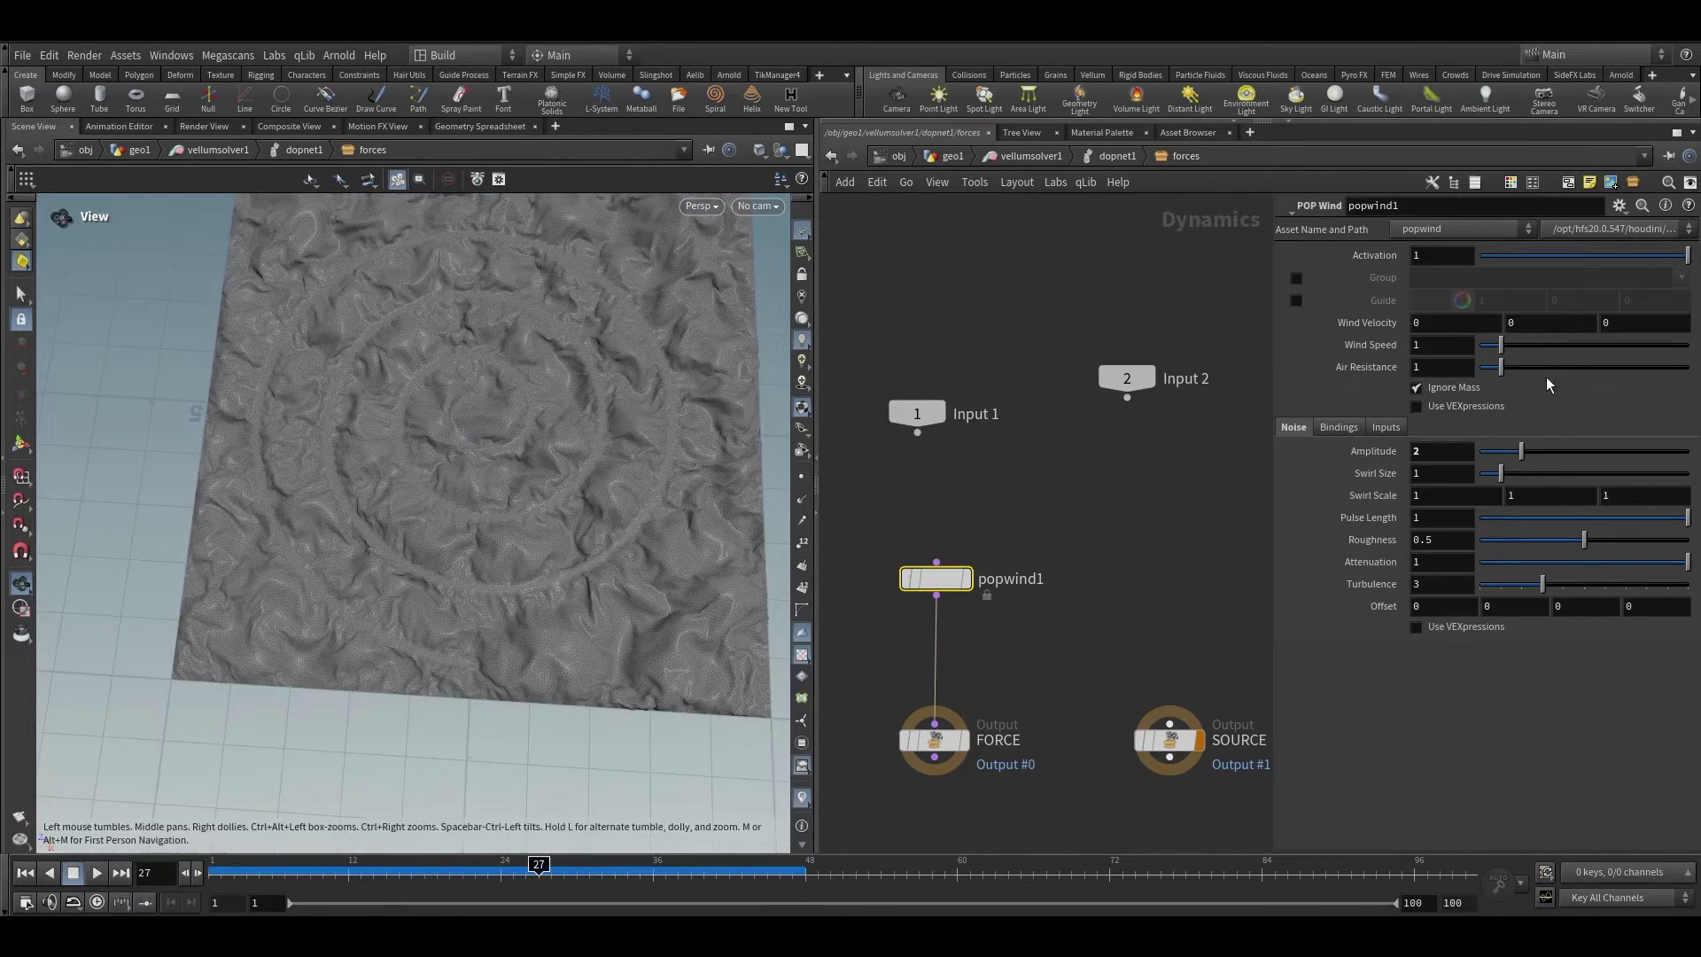
Set both the Wind Speed and the Air Resistance of the new POP Wind to 0
left_click_drag(1492, 370, 1479, 358)
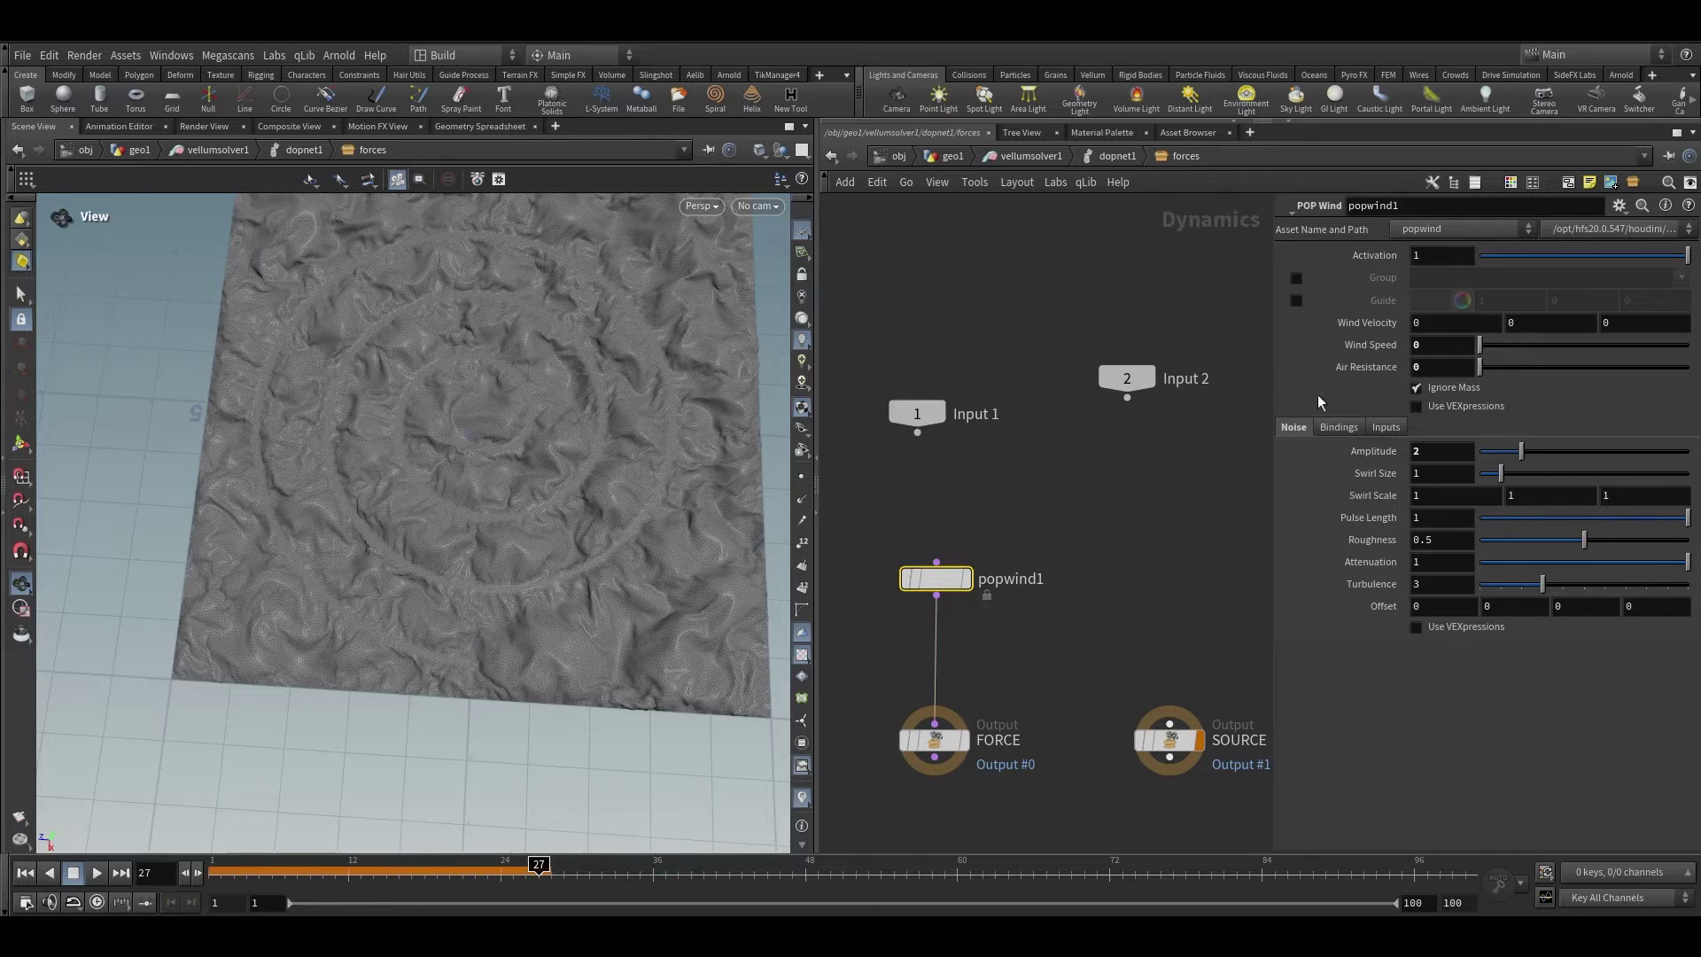
Replay the simulation from the first frame and return to frame 15 to examine the cloth without air resistance
left_click(25, 873)
left_click(107, 875)
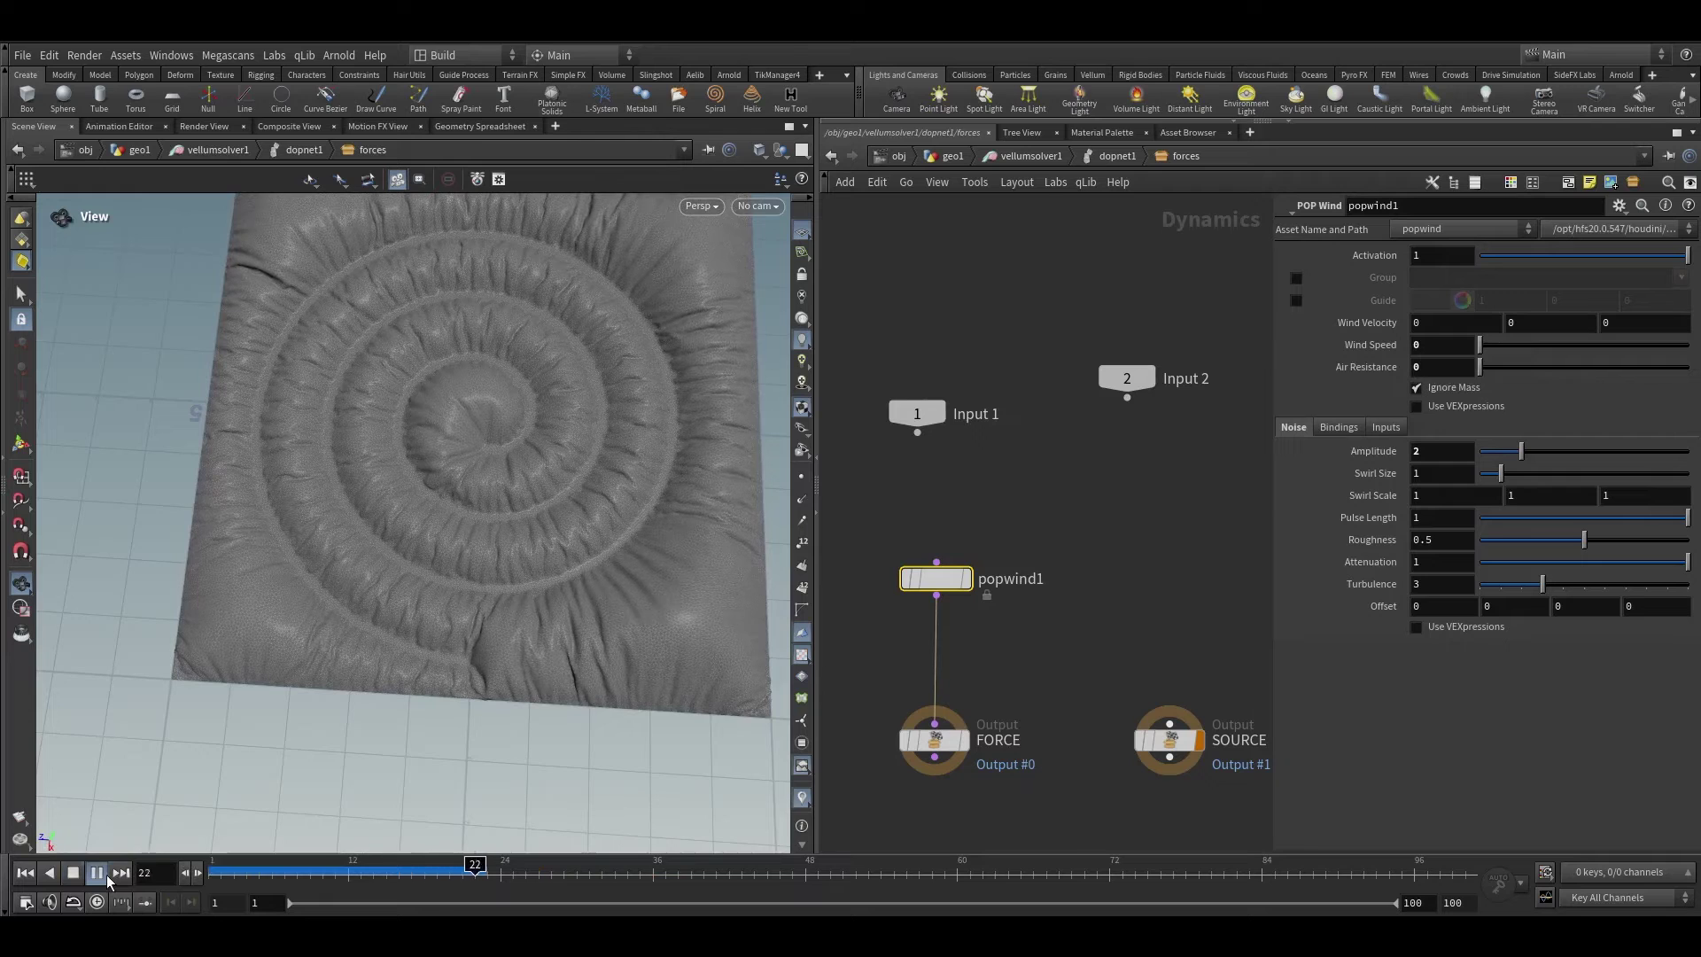
left_click(384, 864)
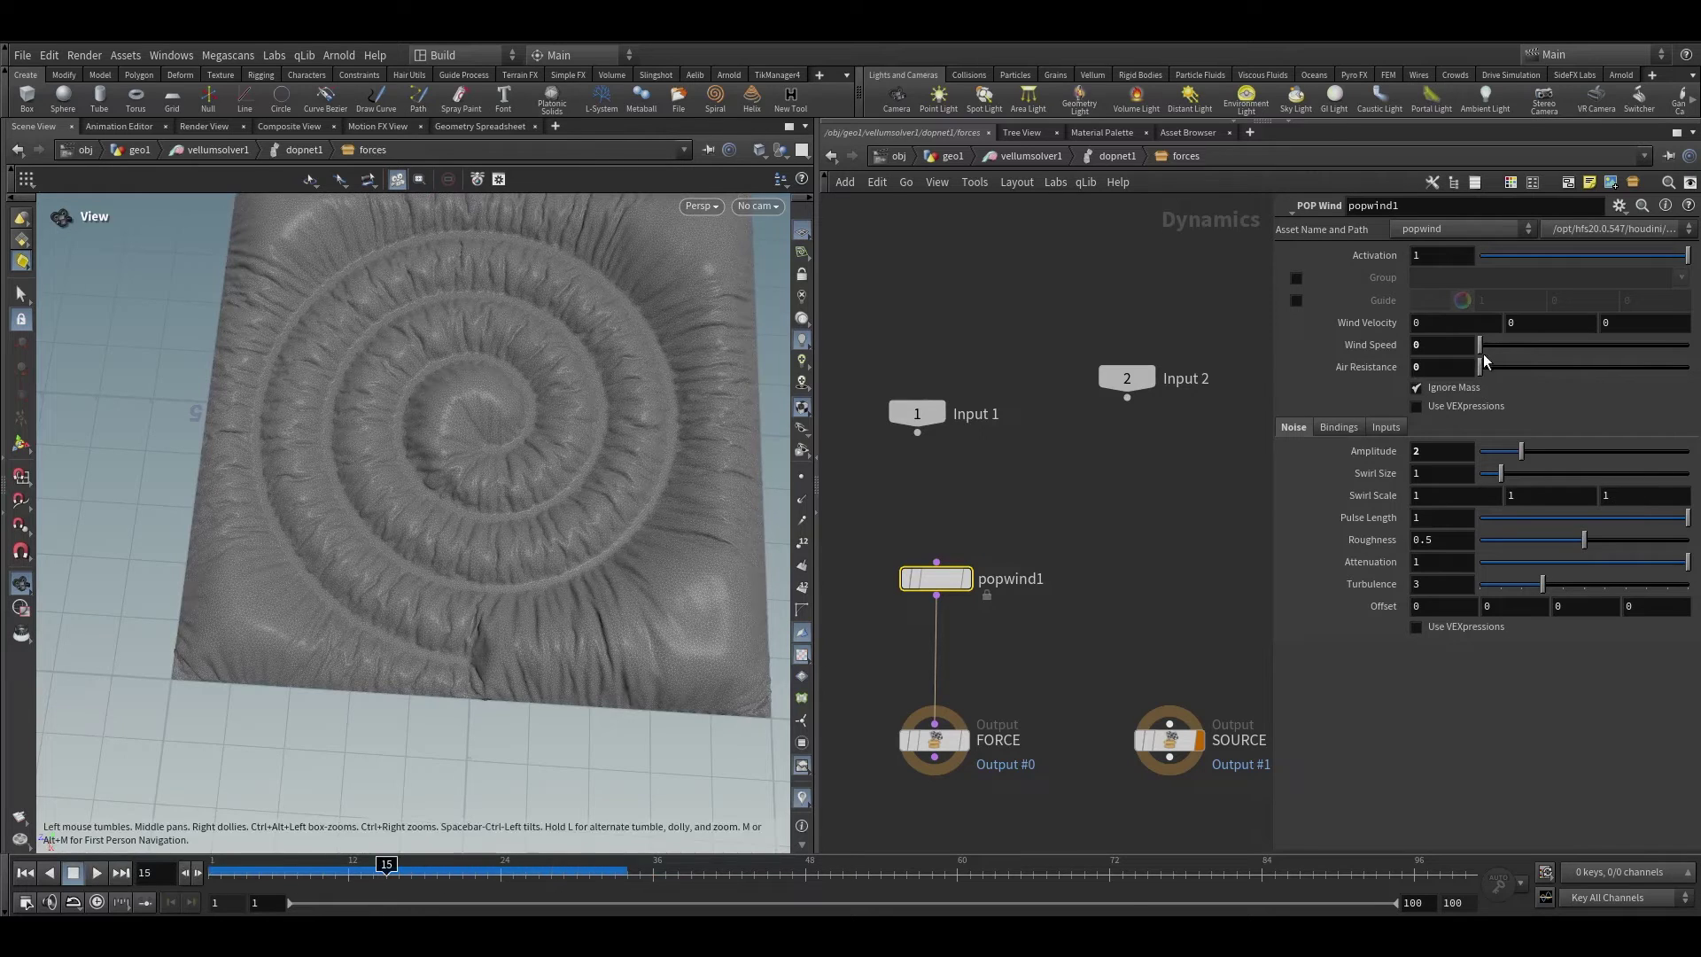
type("1")
left_click(1317, 374)
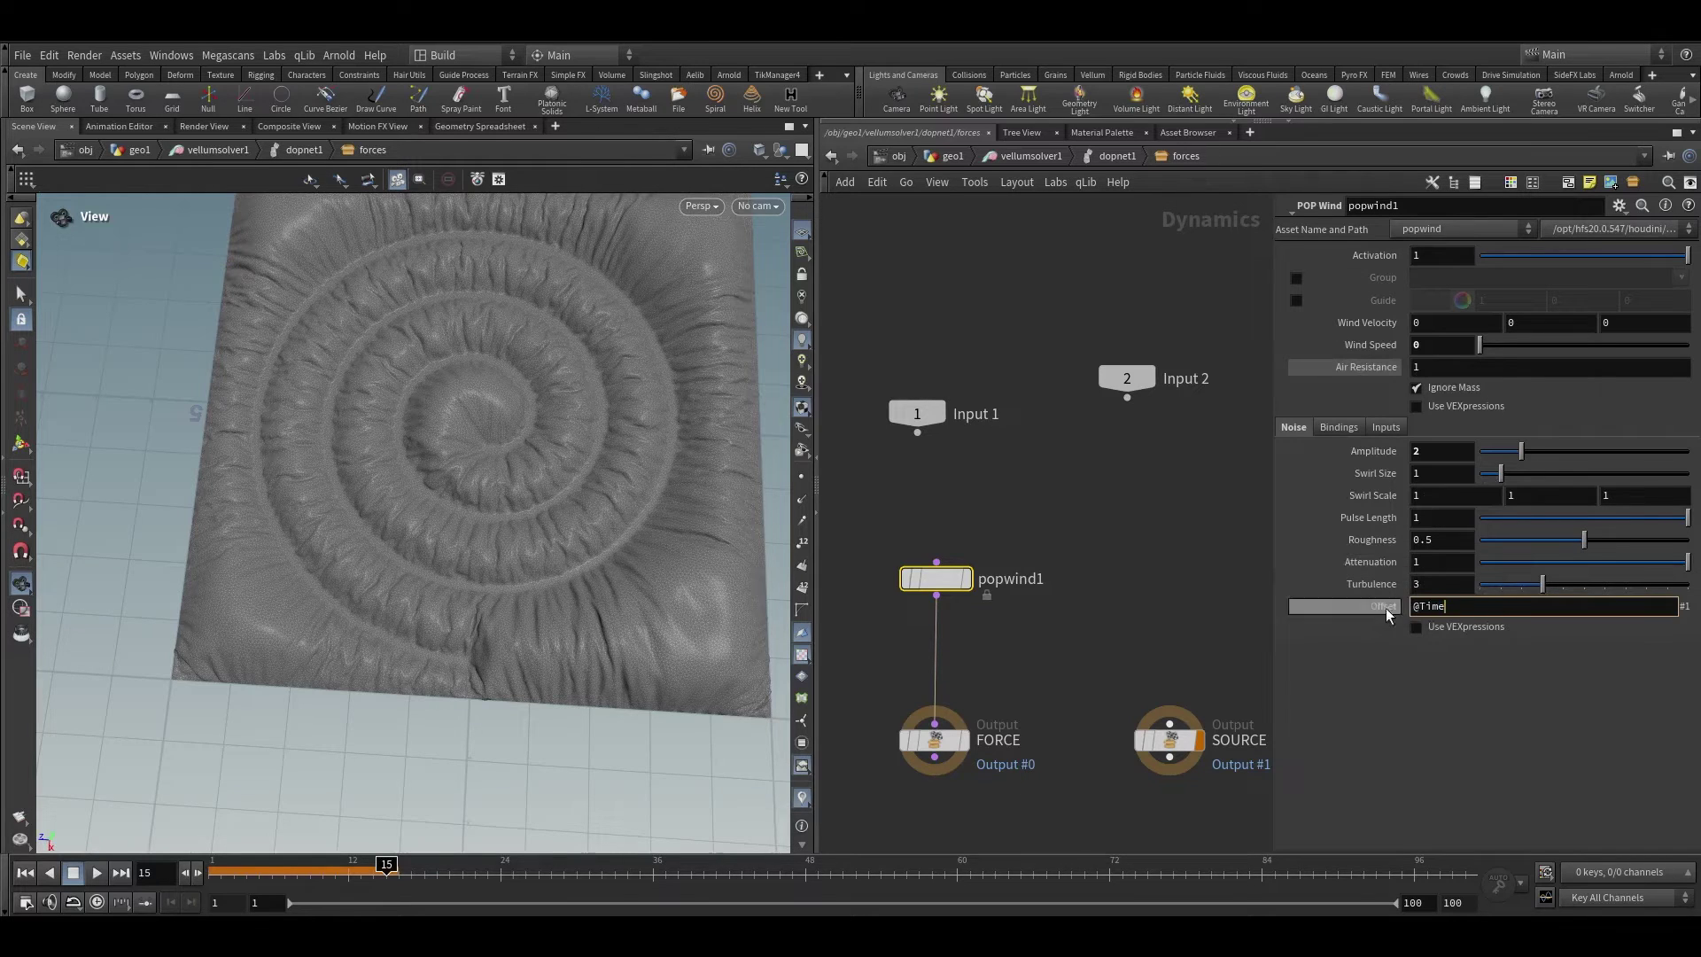
type("@Time")
key("Return")
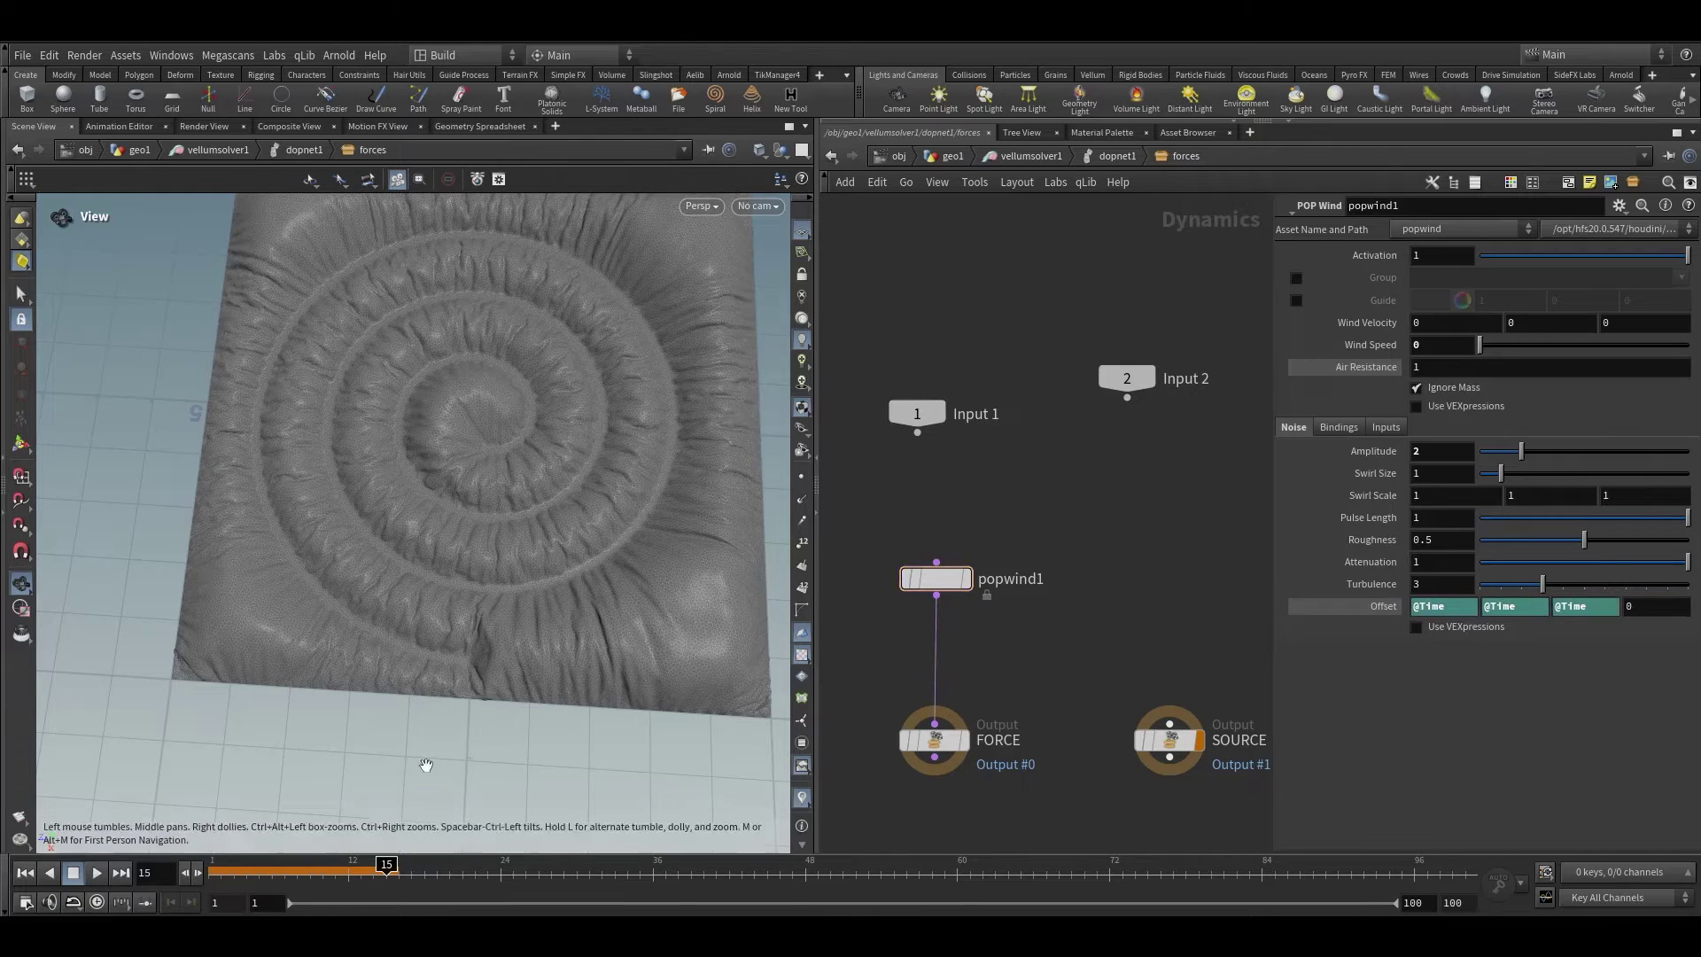
Replay the simulation and scrub to frame 36 to examine how the animated noise moves the cloth
left_click(24, 873)
left_click(97, 873)
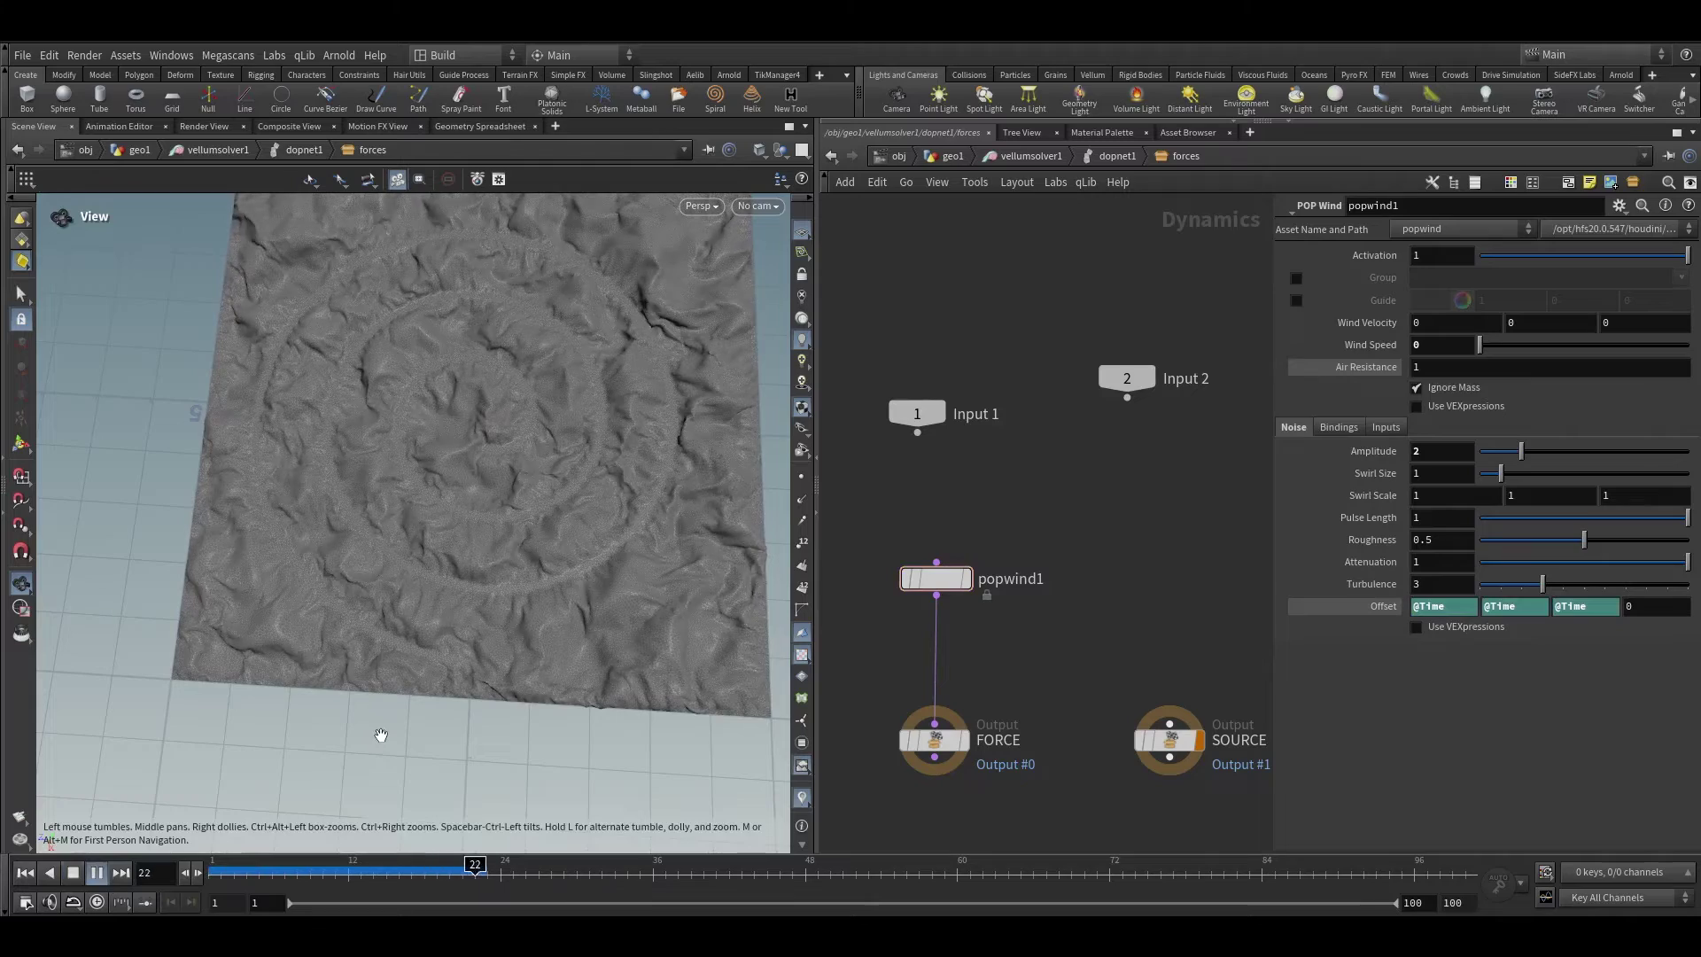
left_click_drag(630, 391, 552, 749)
left_click_drag(443, 865, 653, 865)
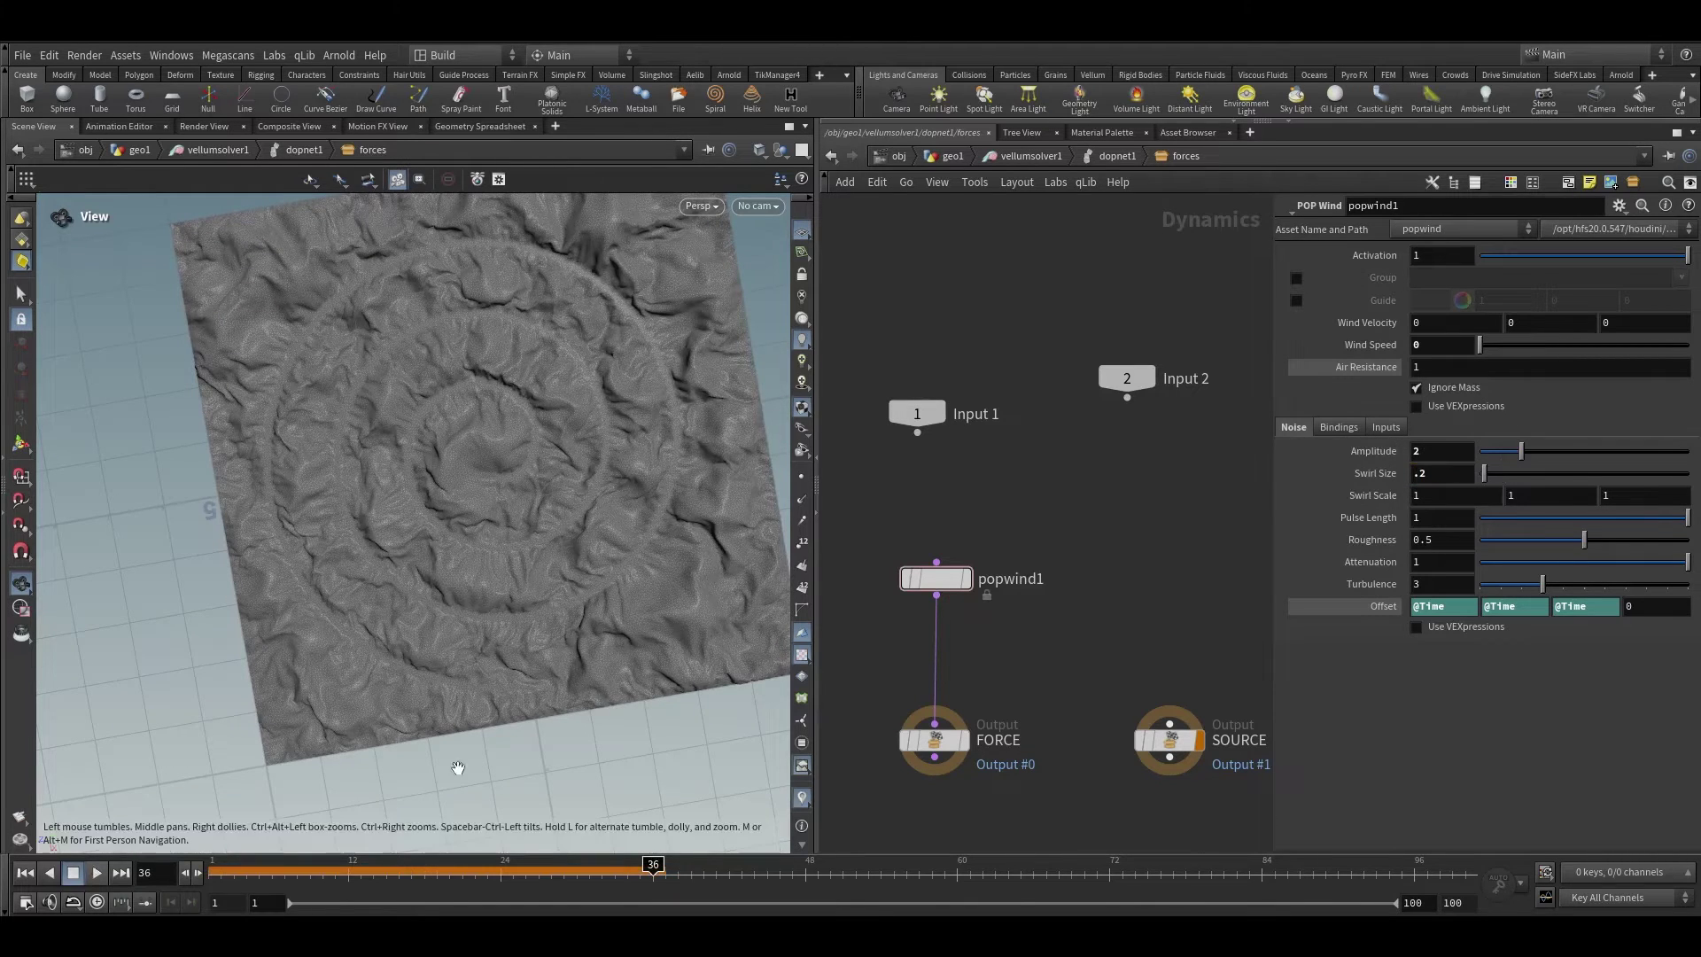
Try a noise Swirl Size of 0.2 on the POP Wind, replaying the simulation and checking frame 7
left_click(72, 895)
left_click(97, 873)
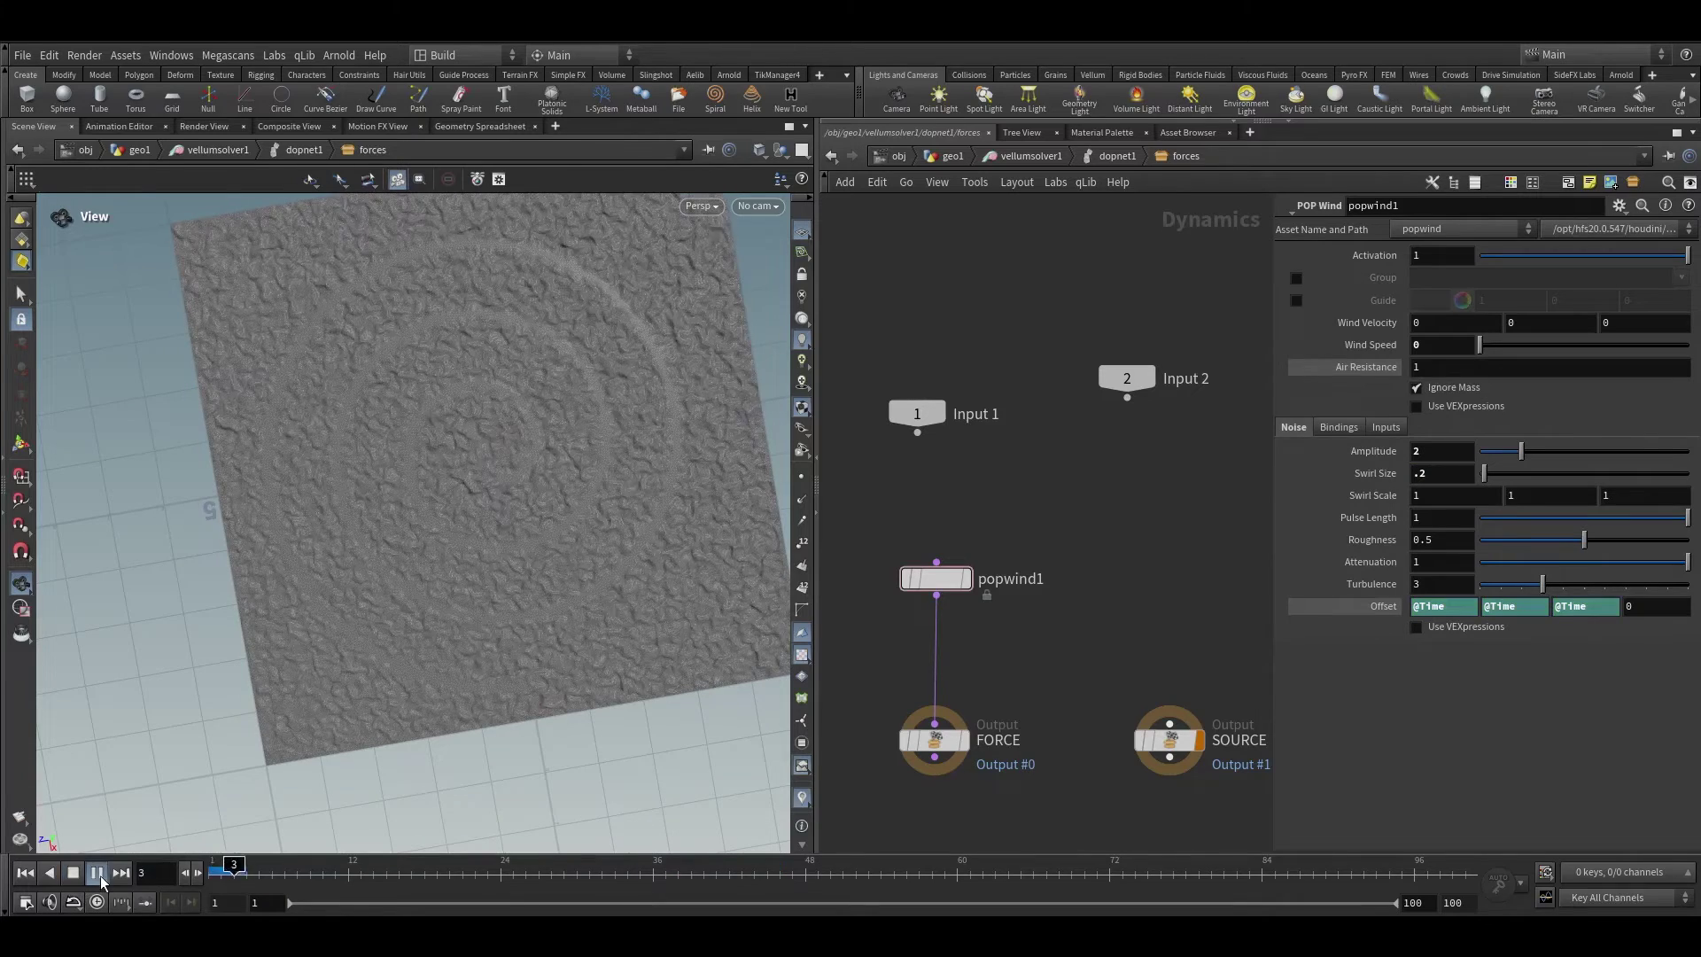
left_click(285, 872)
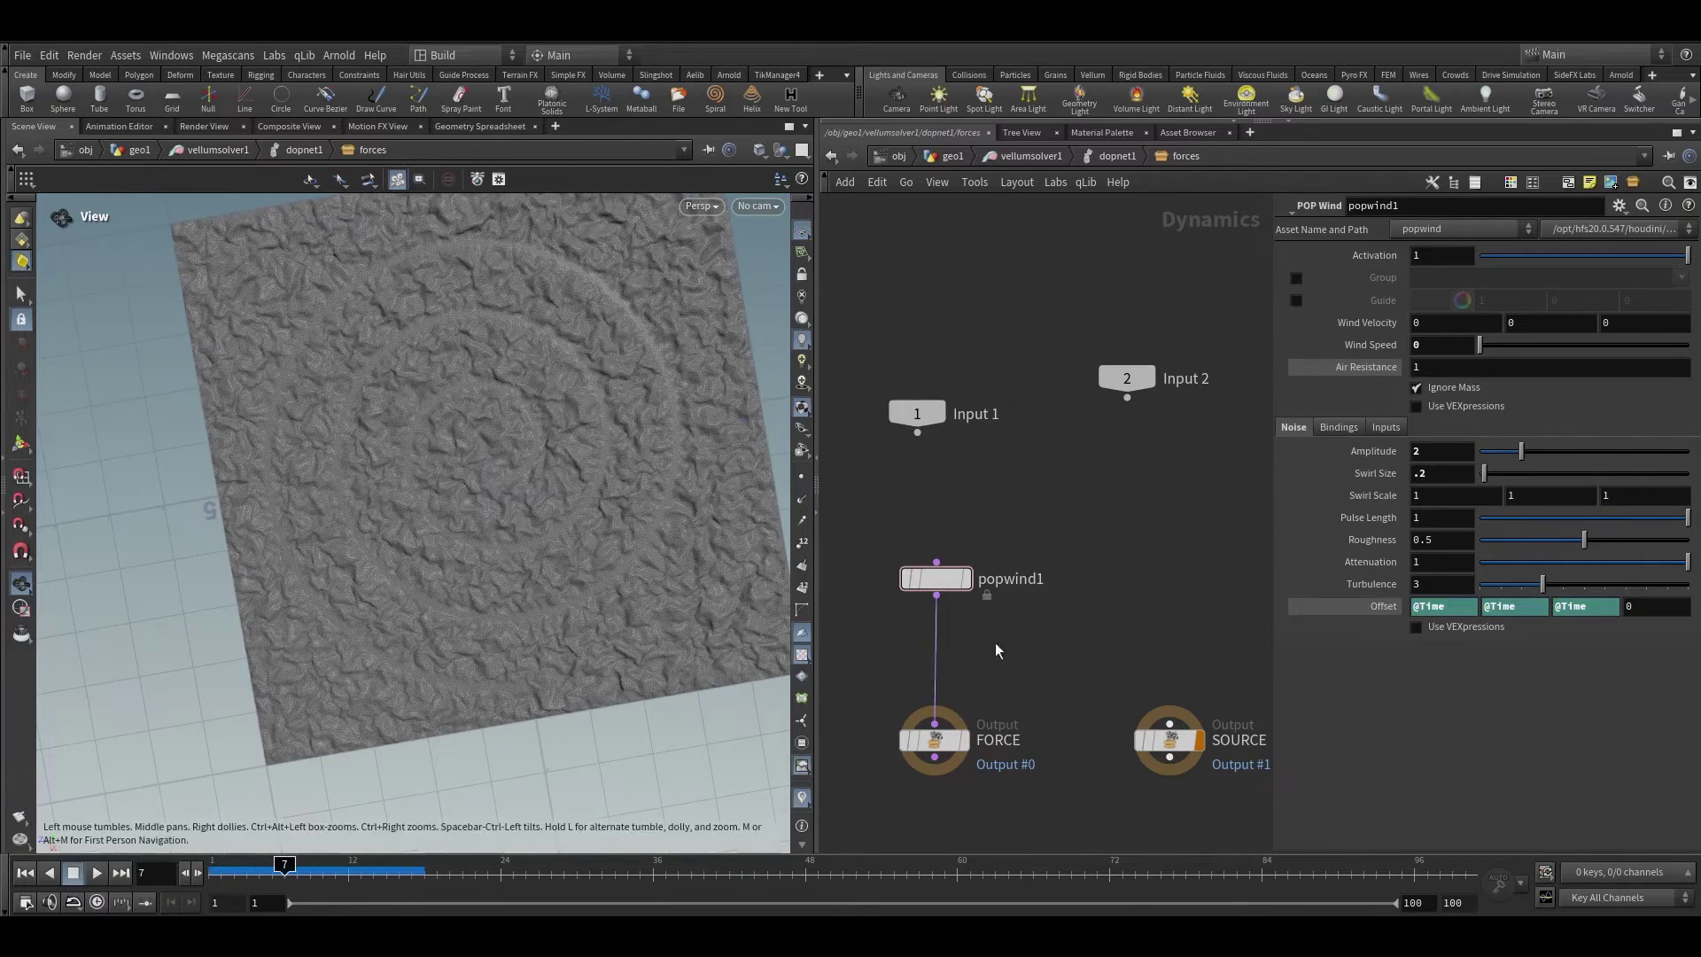
Set the POP Wind's noise Swirl Size to 3 and replay the simulation to examine the larger wrinkles
type("3")
key("Return")
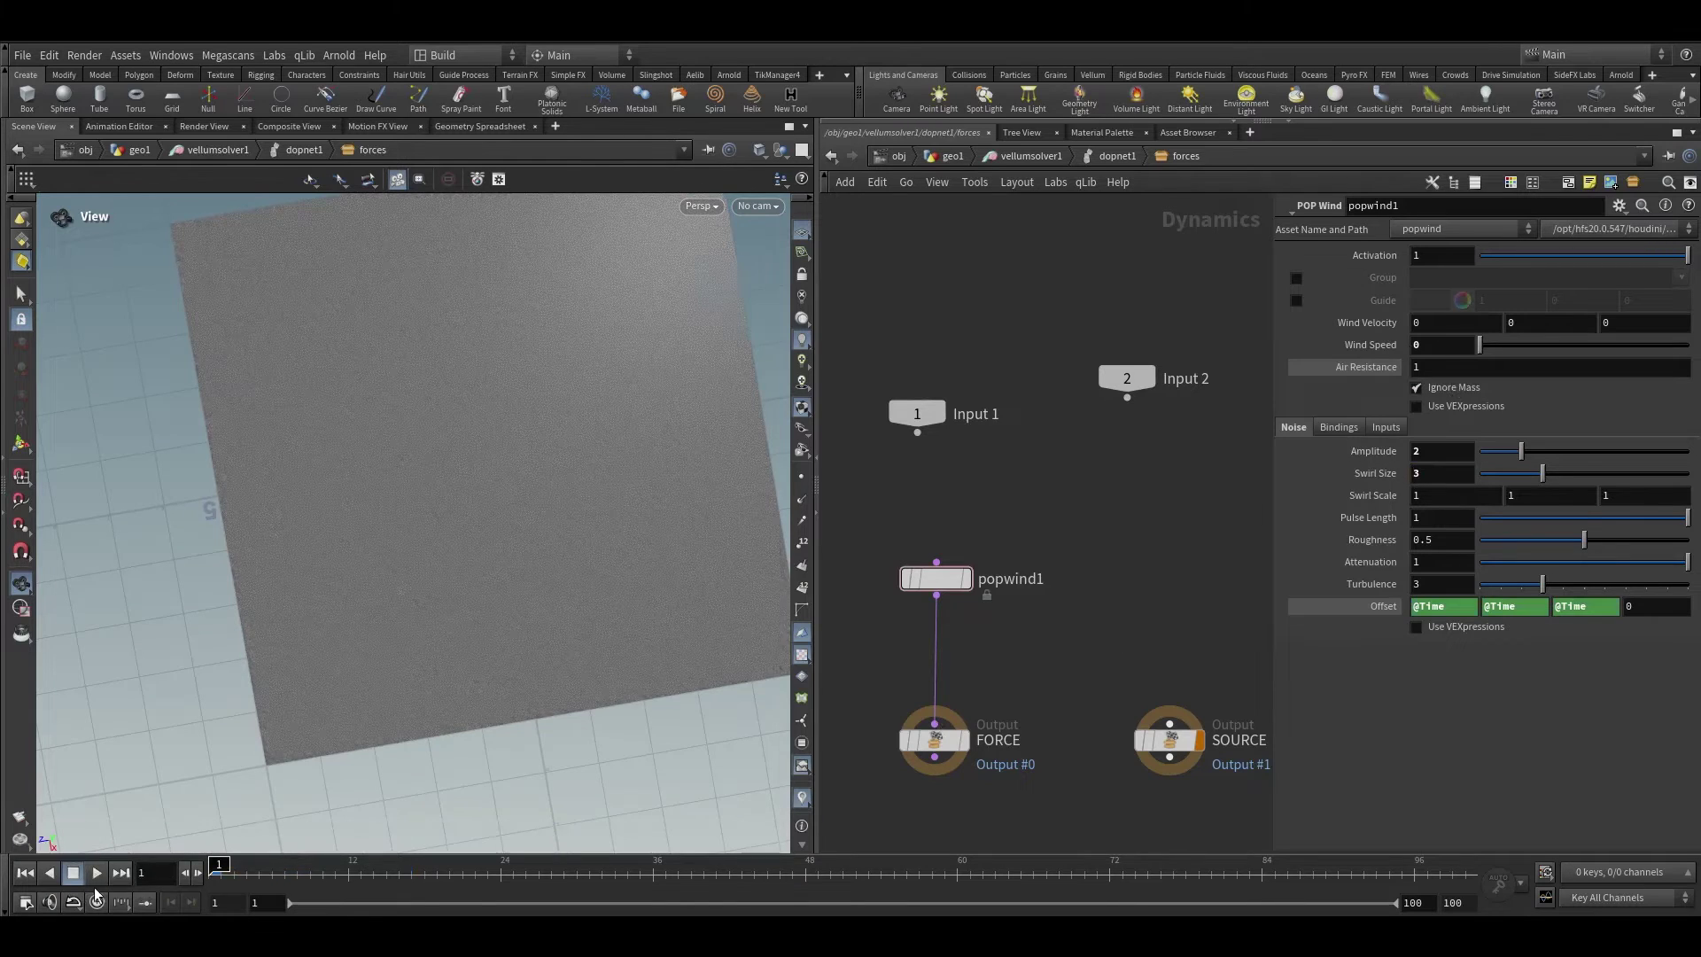
left_click(97, 872)
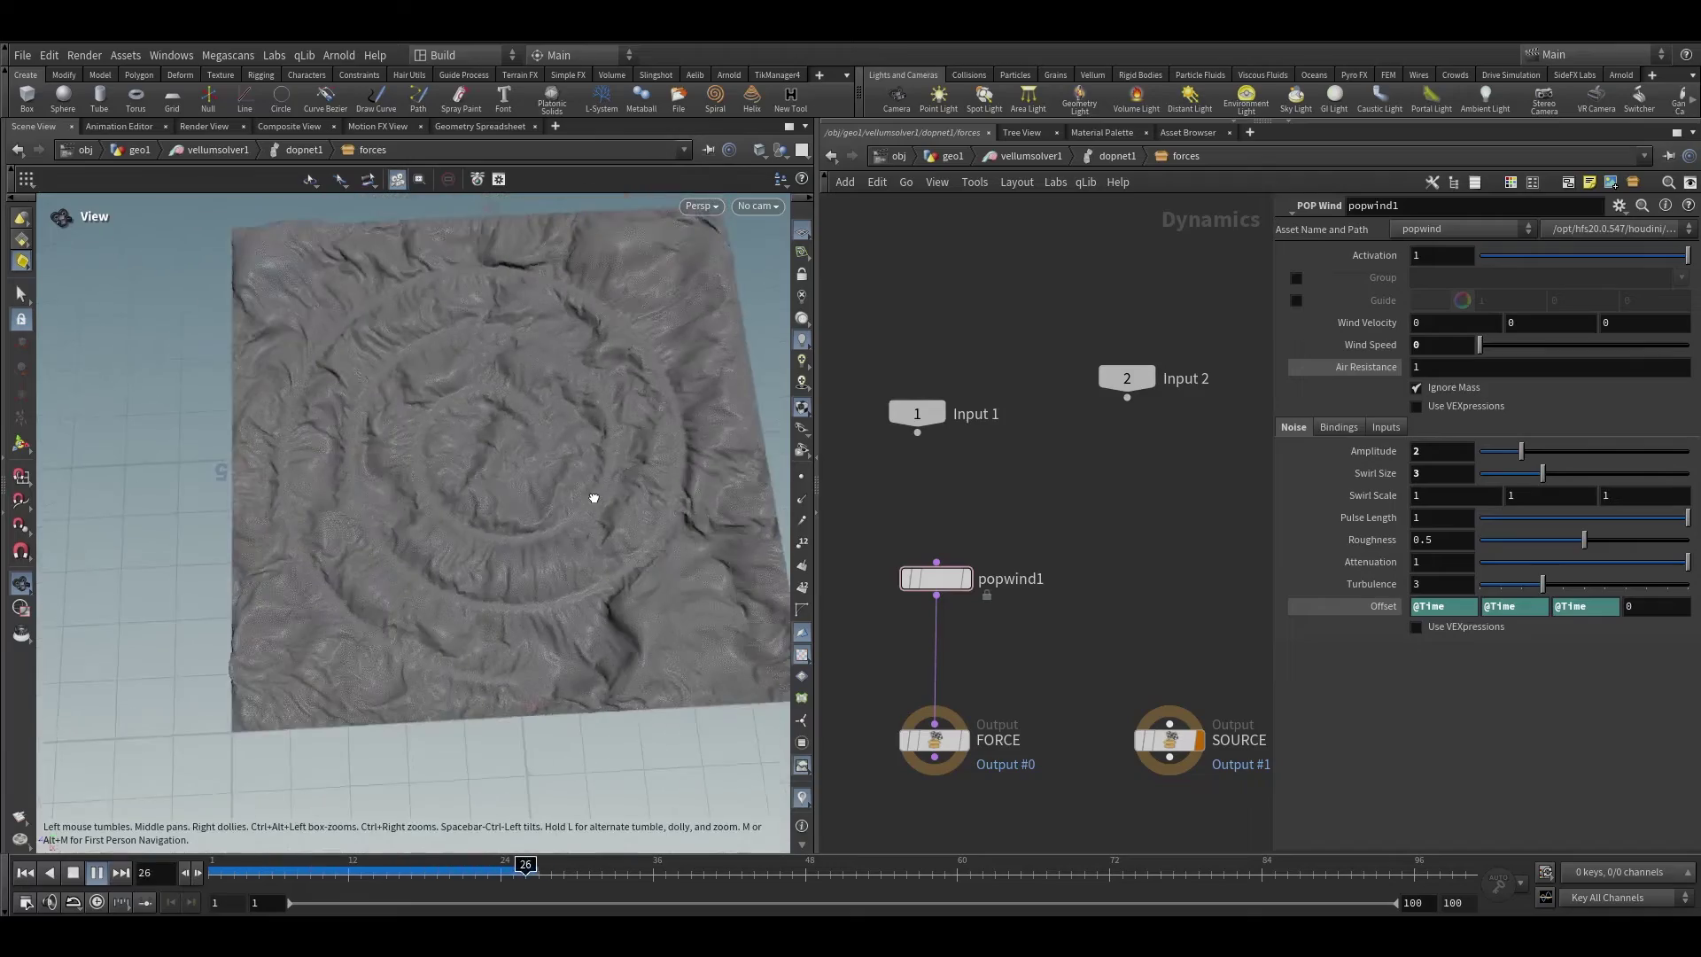
scroll(645, 425, "up", 5)
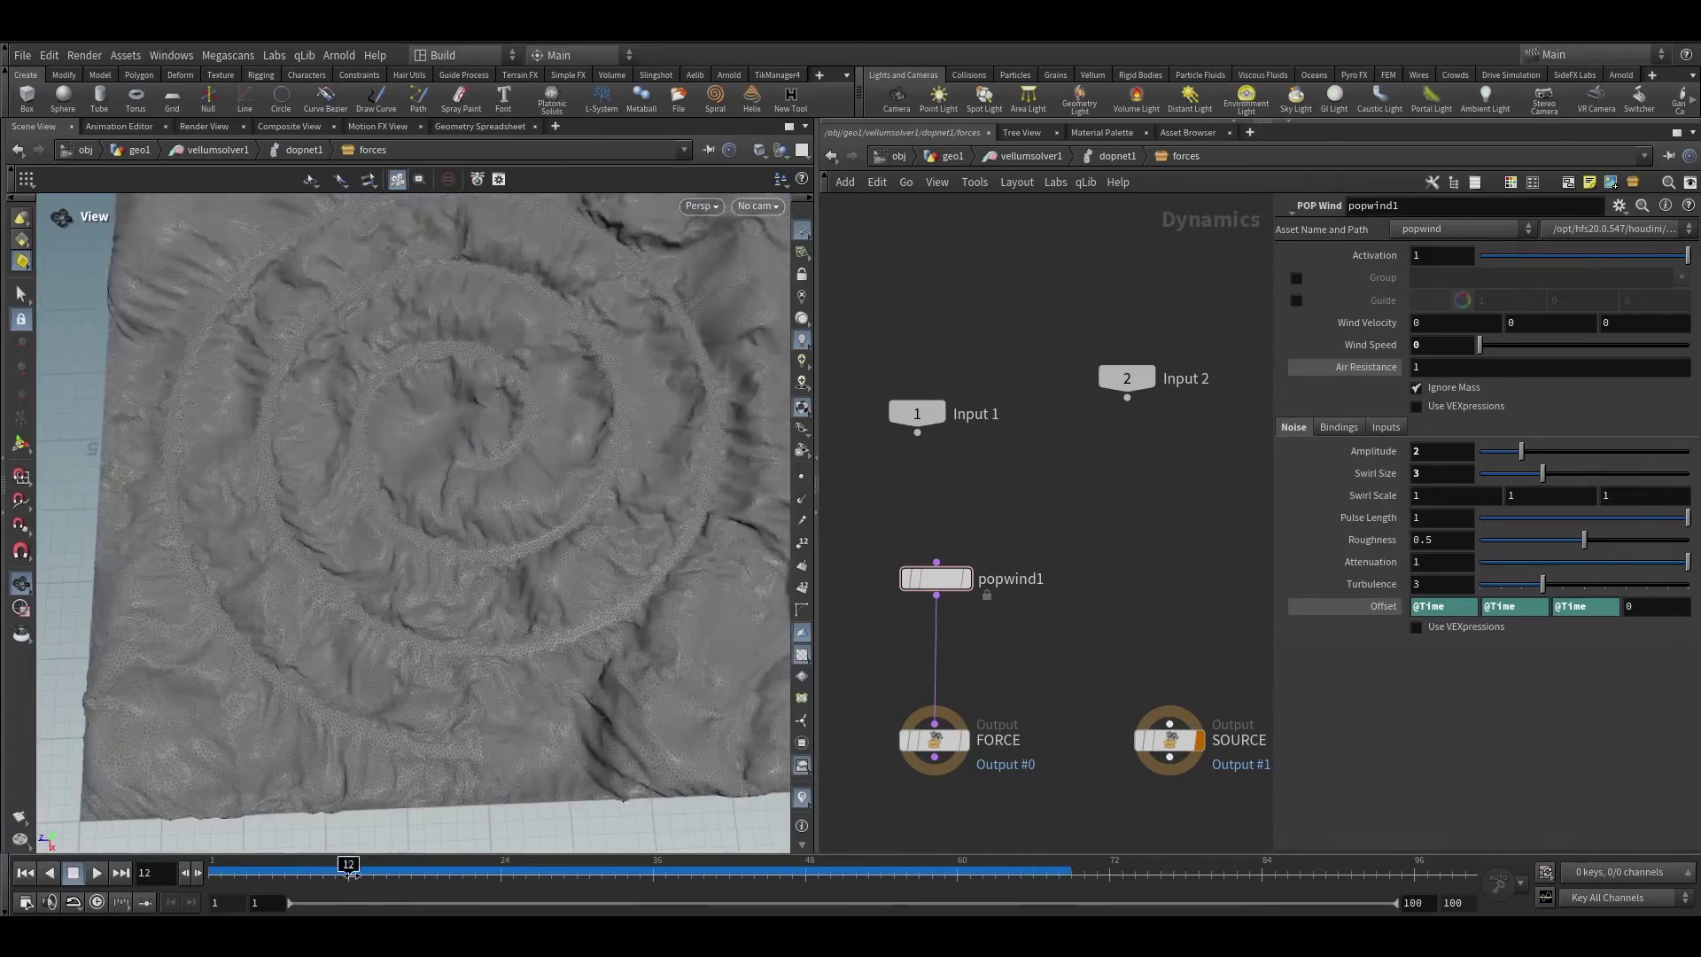
key("ctrl+Up")
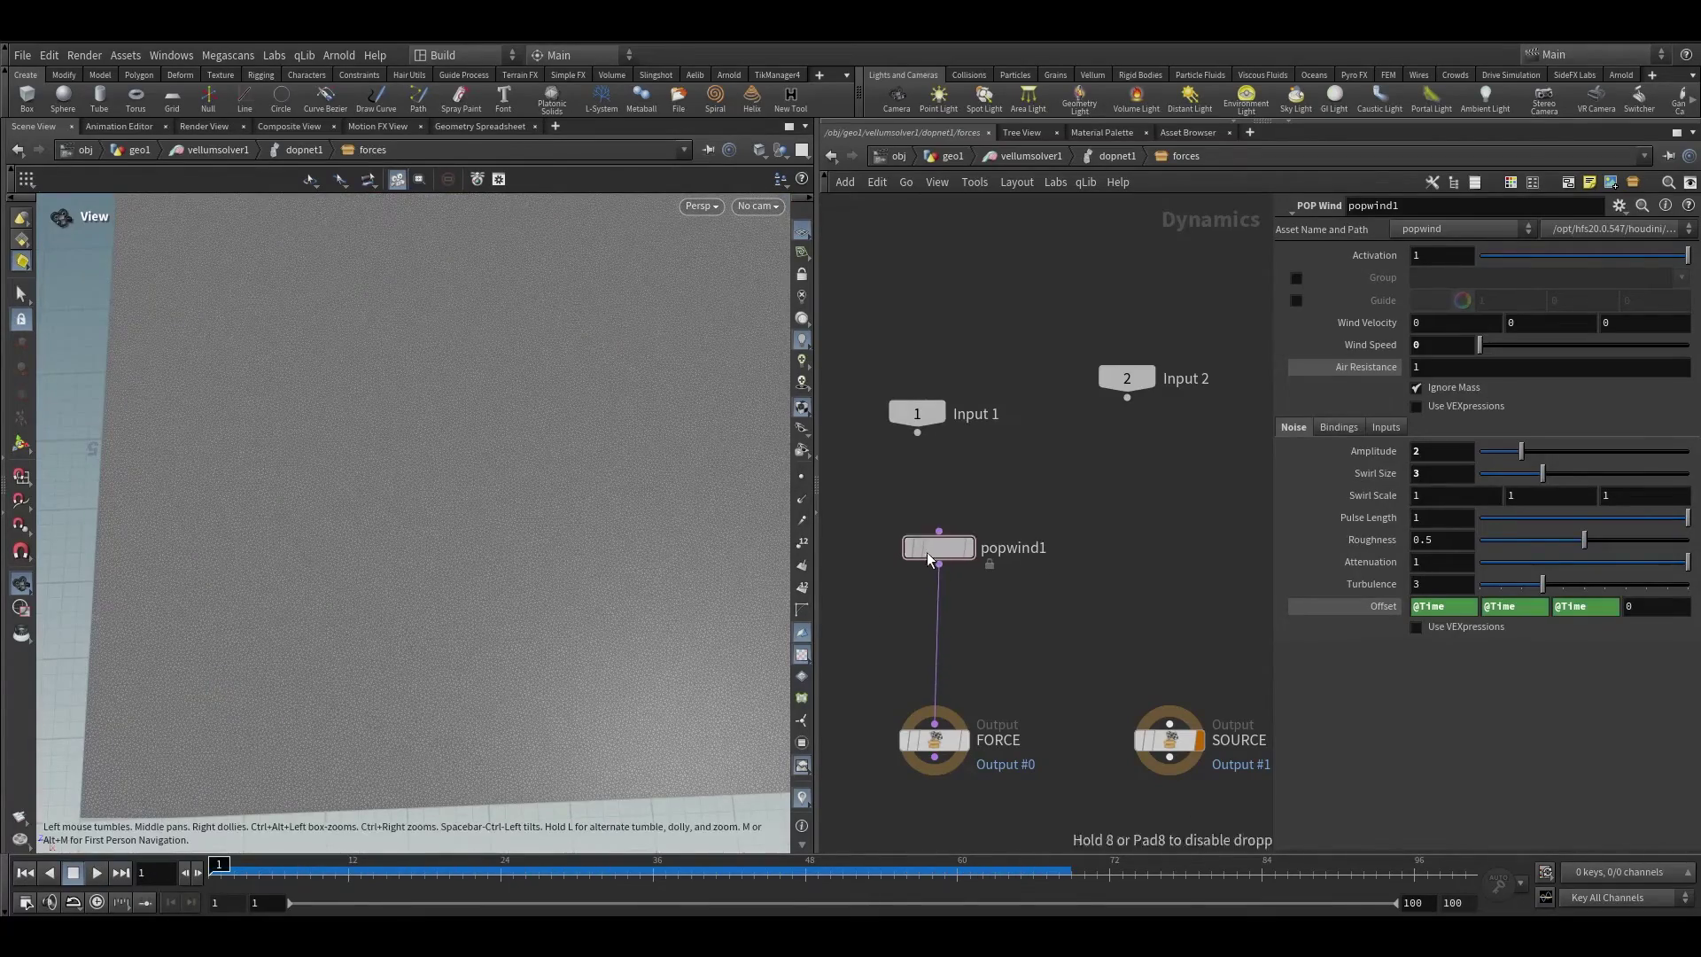
Return to the geo1 network and display attribblur1 at frame 8 to check the blurred pincons attribute
left_click(953, 156)
left_click(1063, 456)
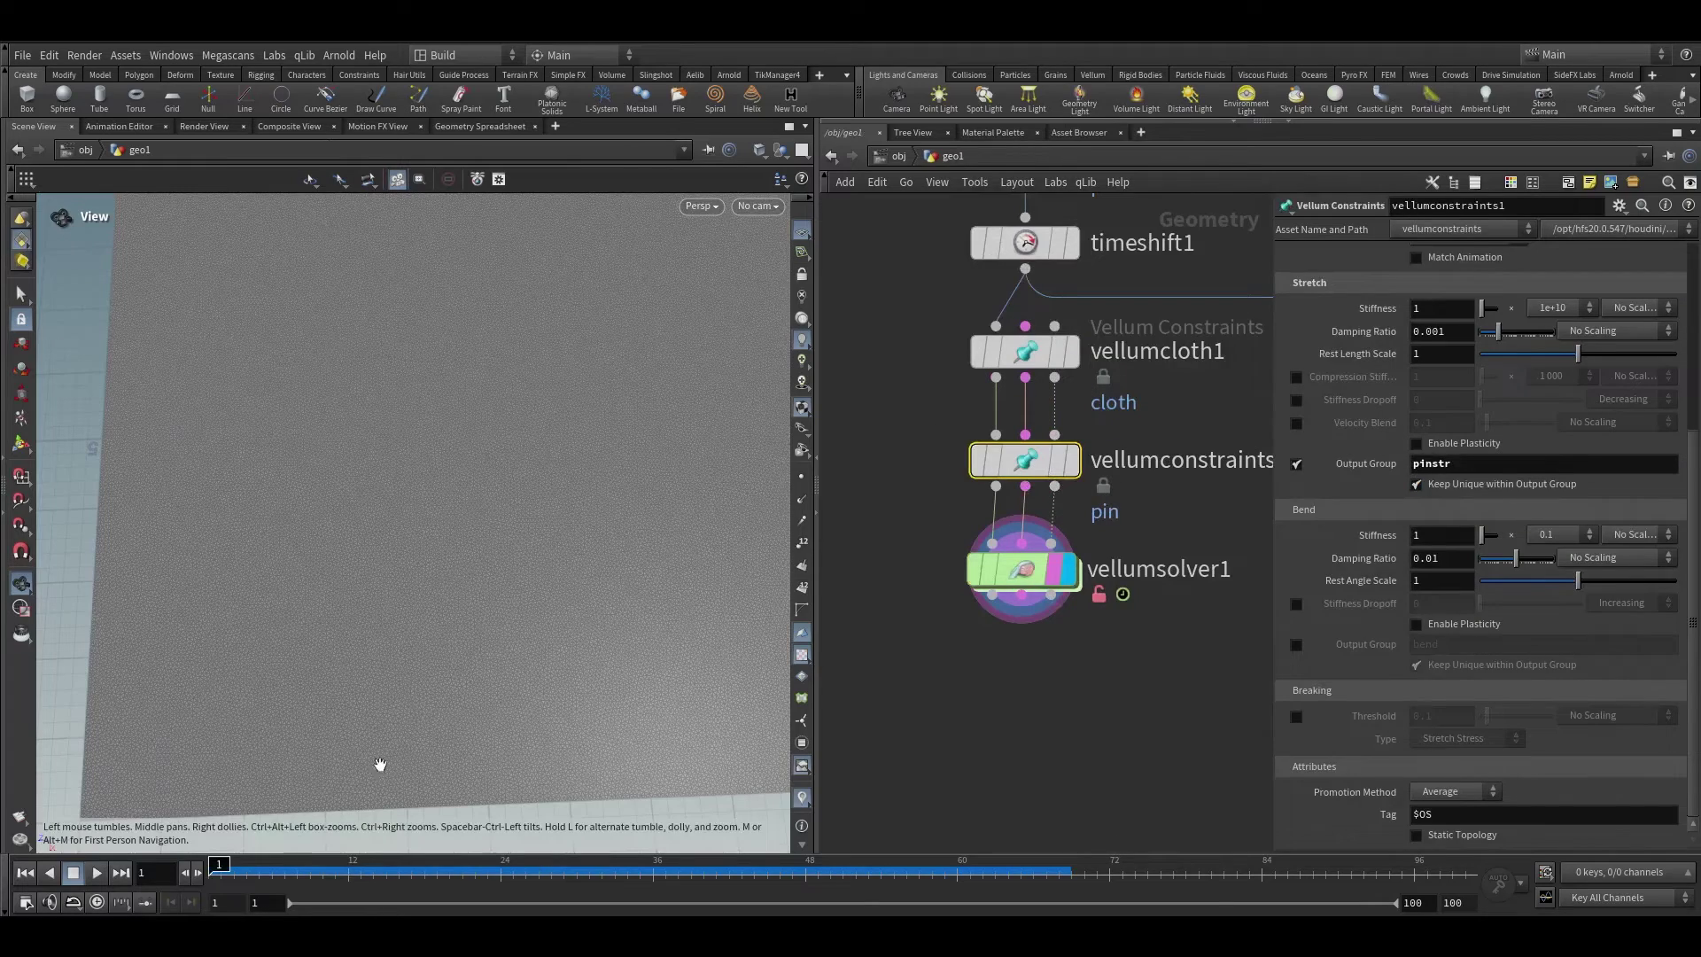
key("Up")
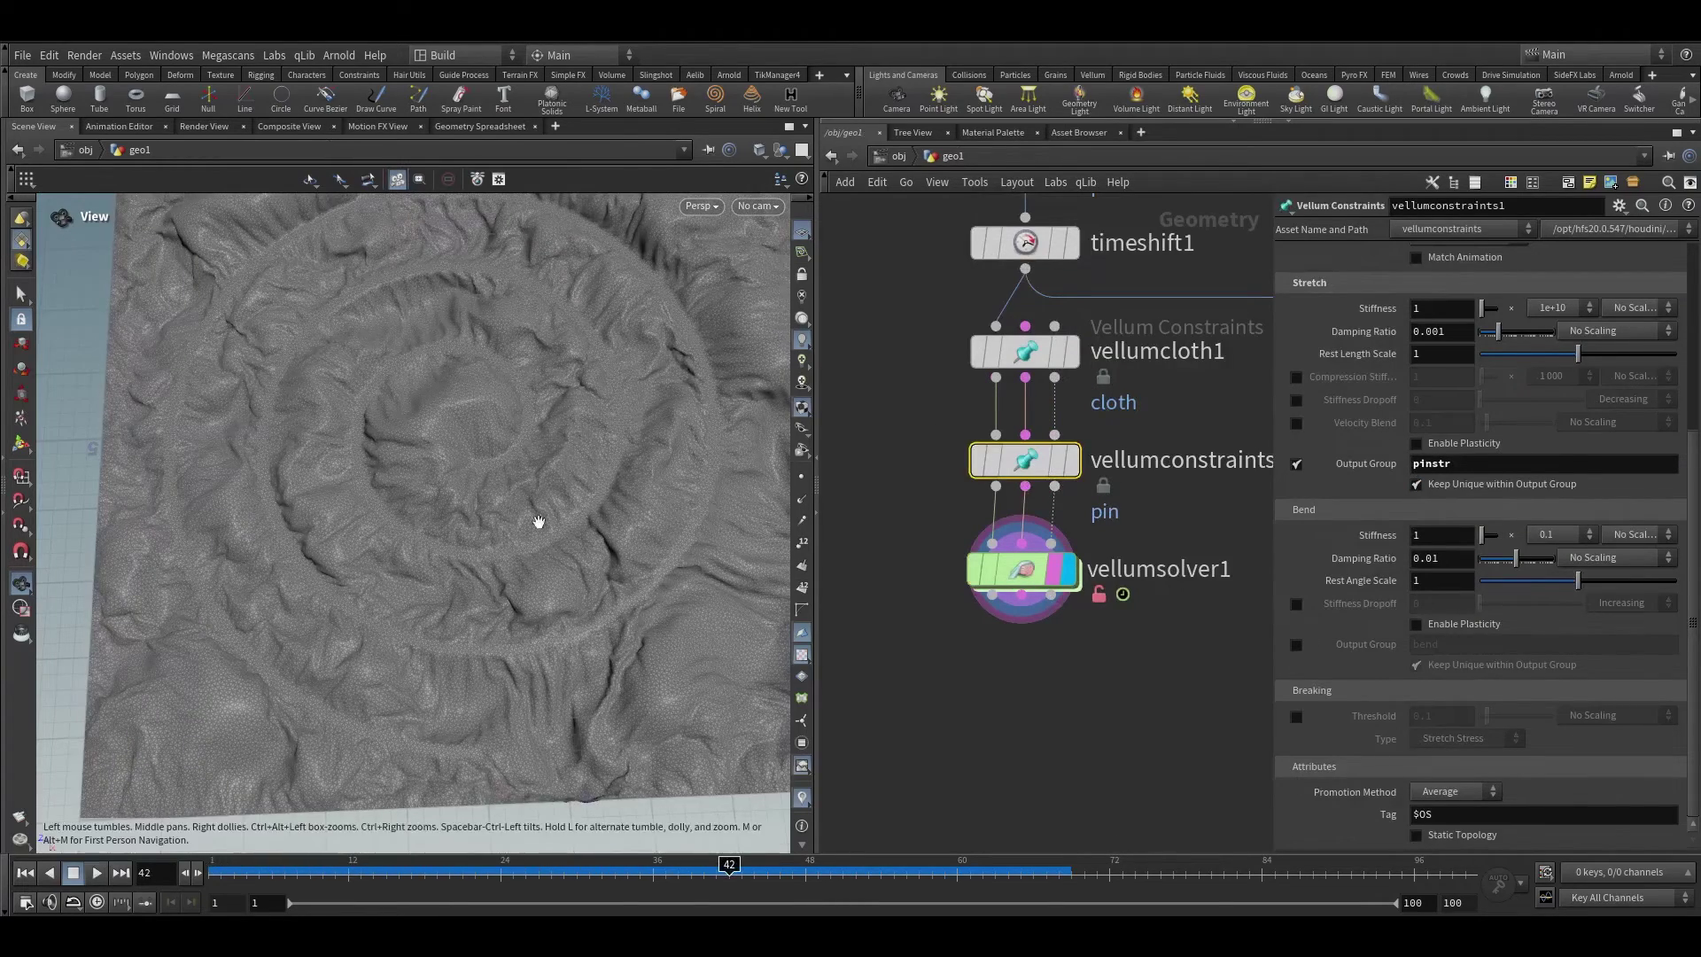
scroll(1063, 398, "down", 2)
middle_click_drag(1152, 399, 1019, 496)
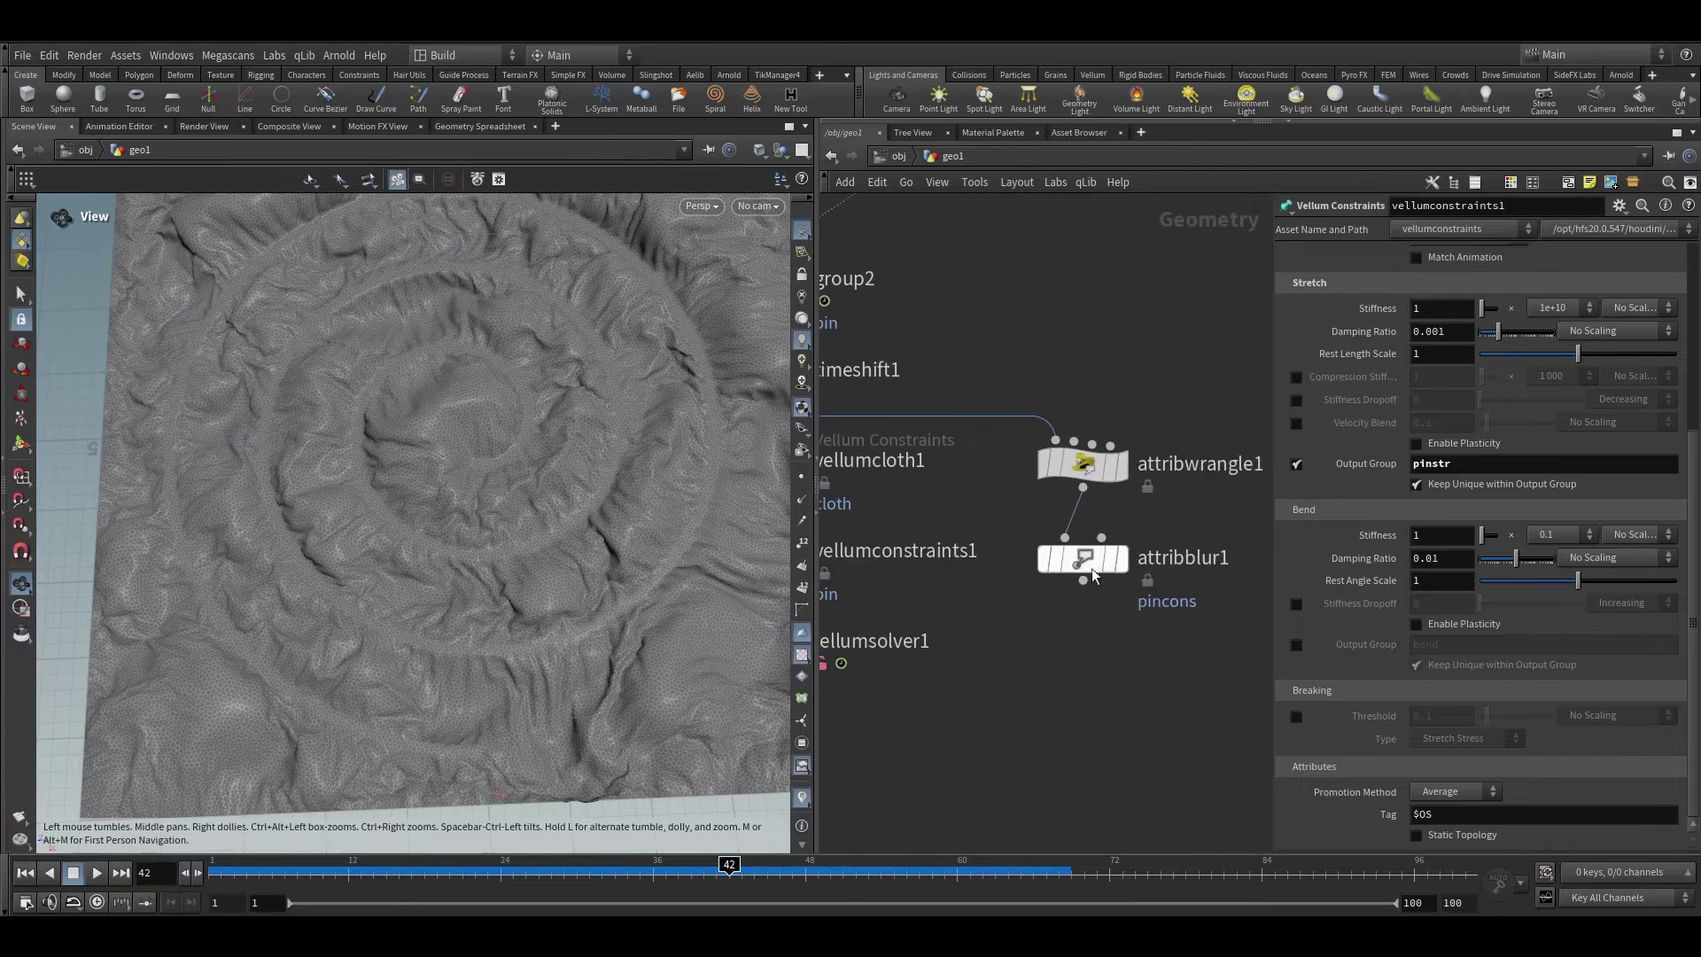
left_click(1115, 565)
left_click(1114, 566)
left_click_drag(335, 865, 297, 866)
Feed attribwrangle1's first input from group2 instead of timeshift1 and scrub the timeline to check the animated spiral
scroll(1072, 688, "down", 3)
scroll(1018, 572, "up", 2)
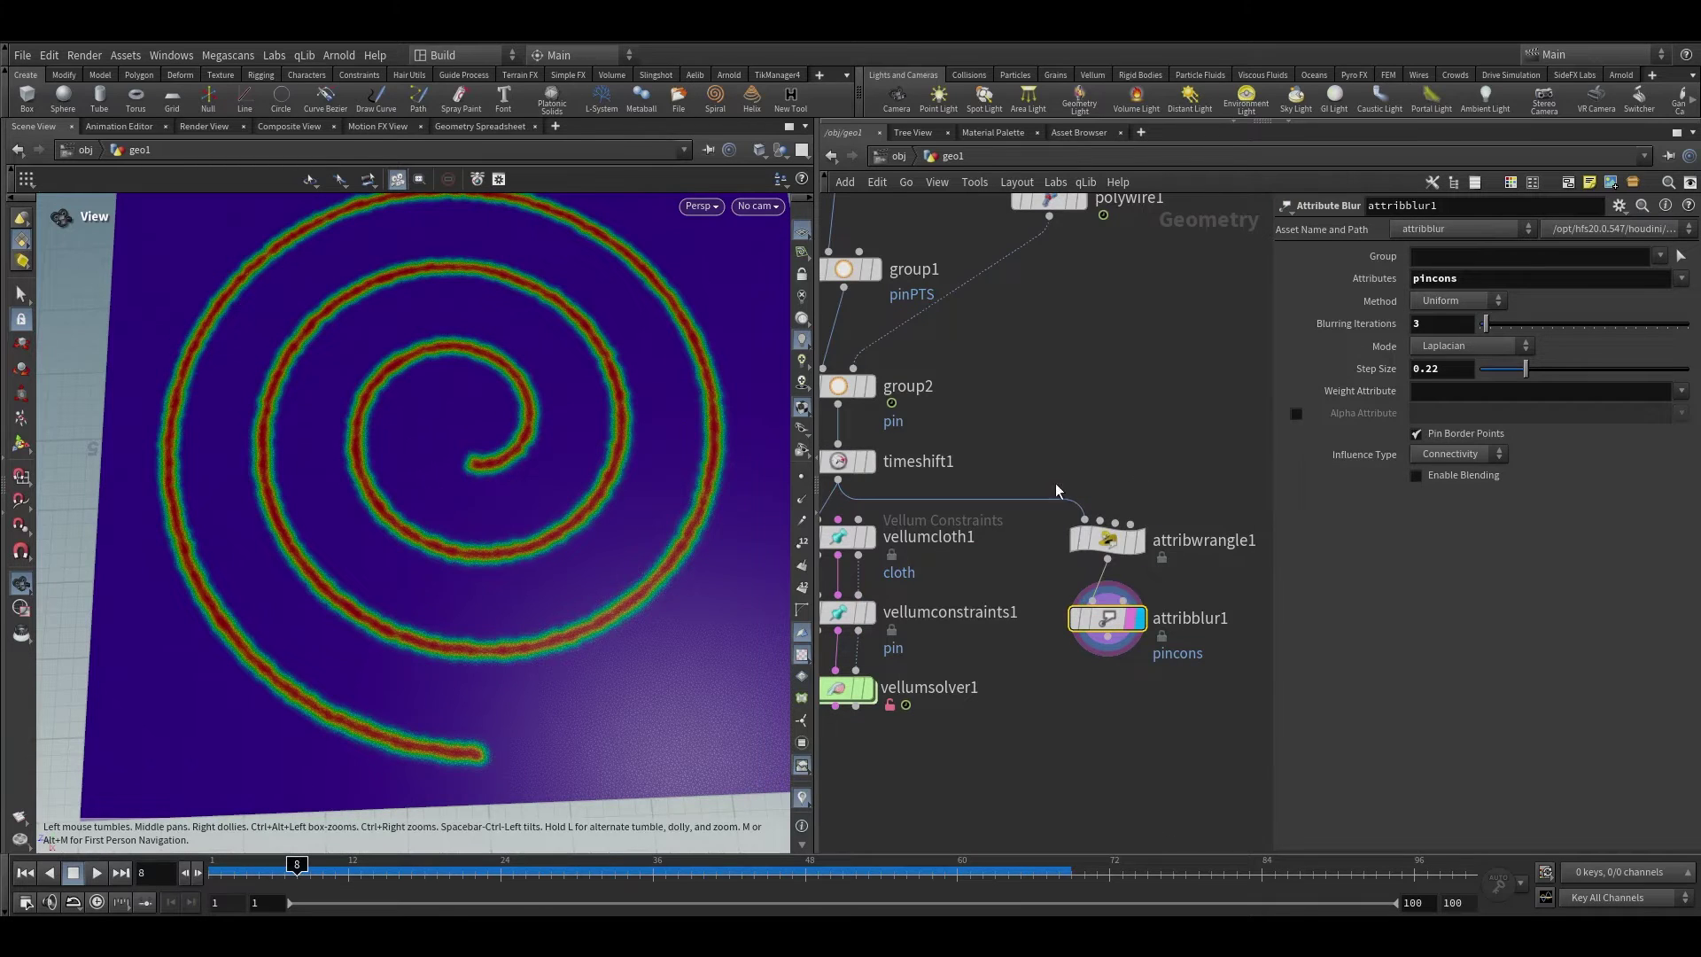
left_click(1089, 527)
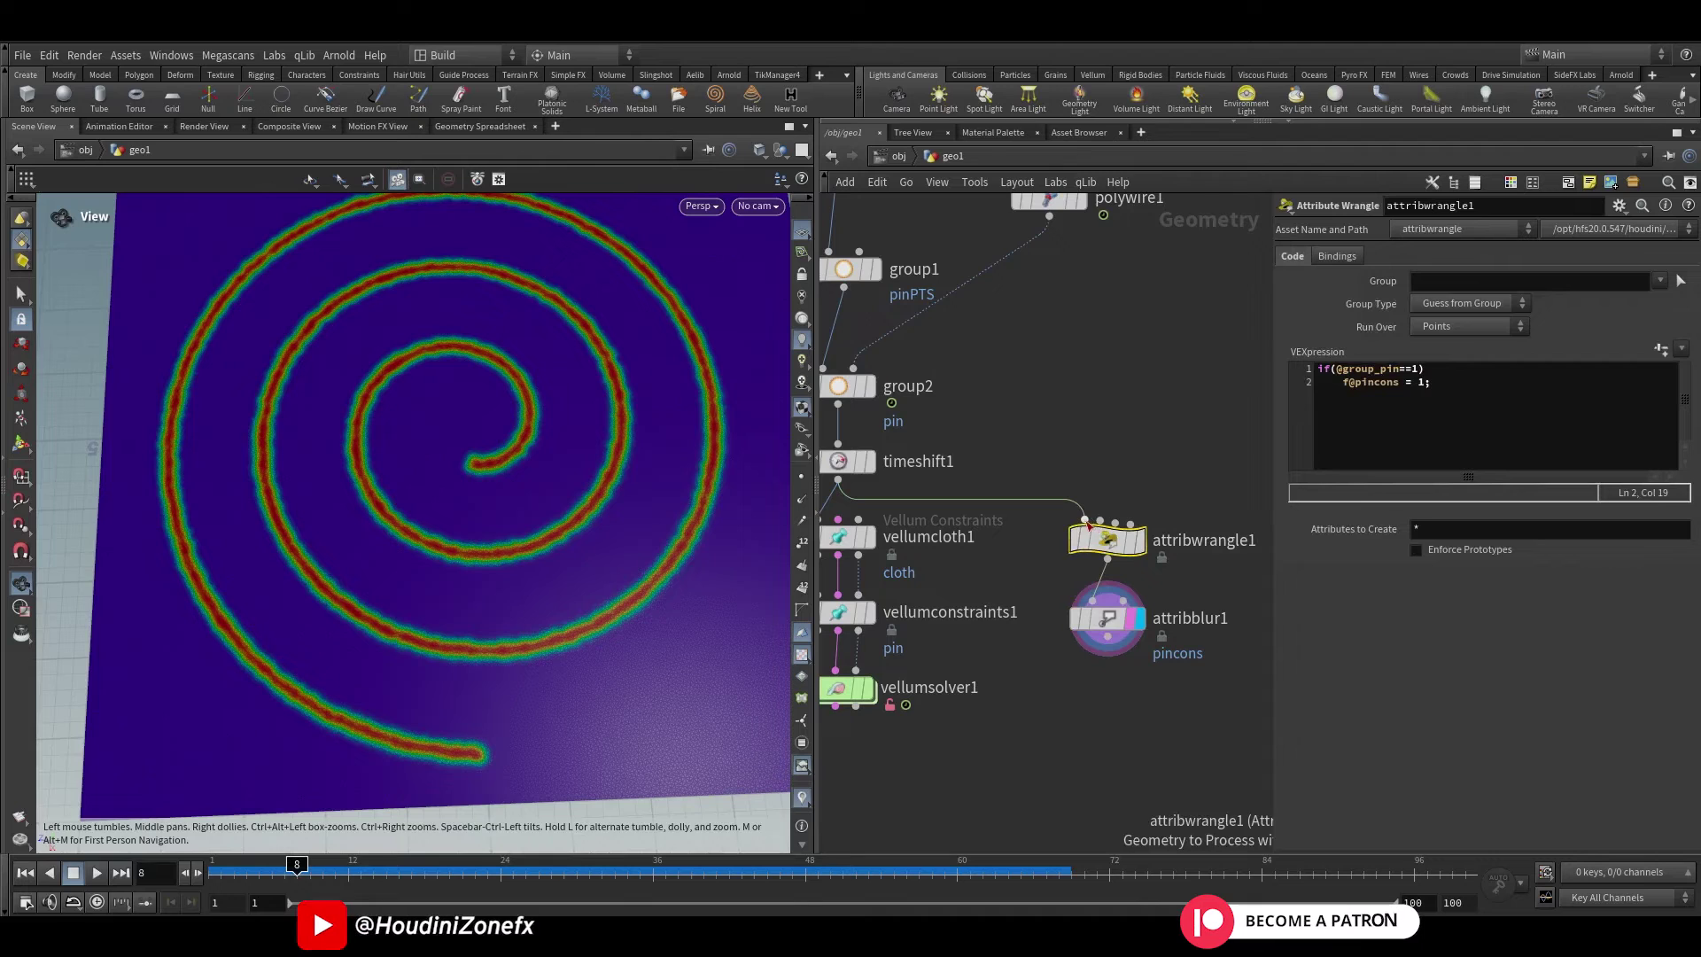
left_click_drag(847, 410, 1051, 505)
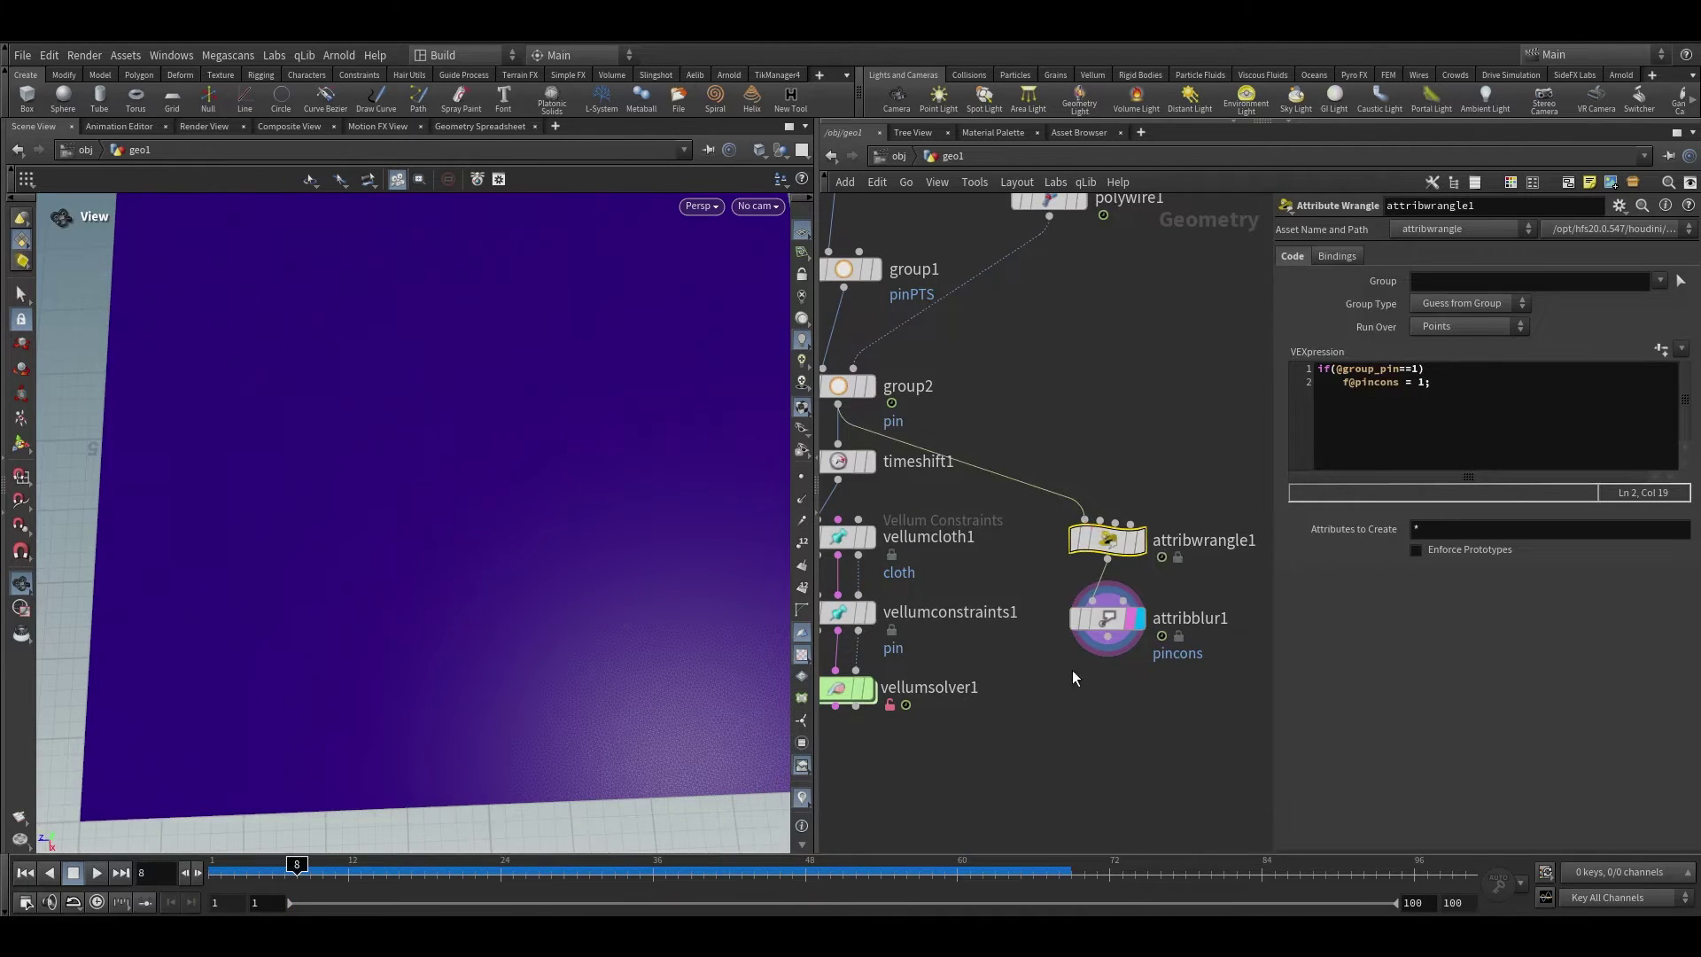
left_click_drag(320, 875, 397, 869)
left_click_drag(526, 862, 1210, 862)
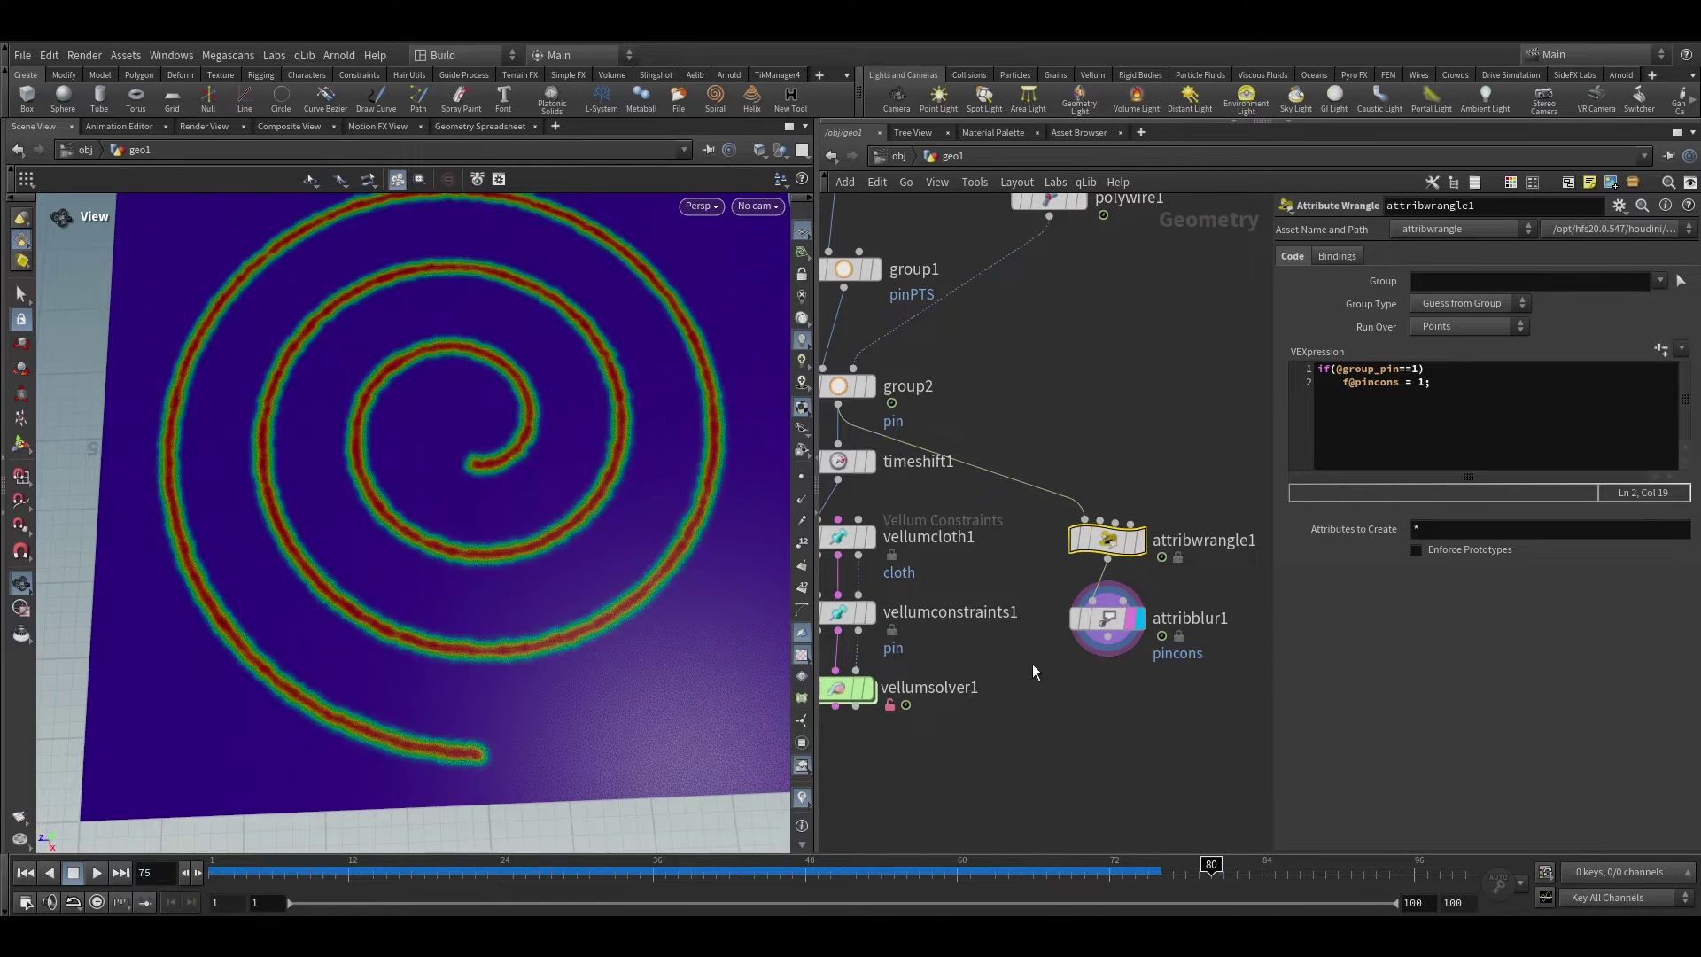
left_click(1108, 618)
key("ctrl+Up")
Add a Null node below attribblur1, connected to its output, and rename it OUT
scroll(888, 660, "up", 2)
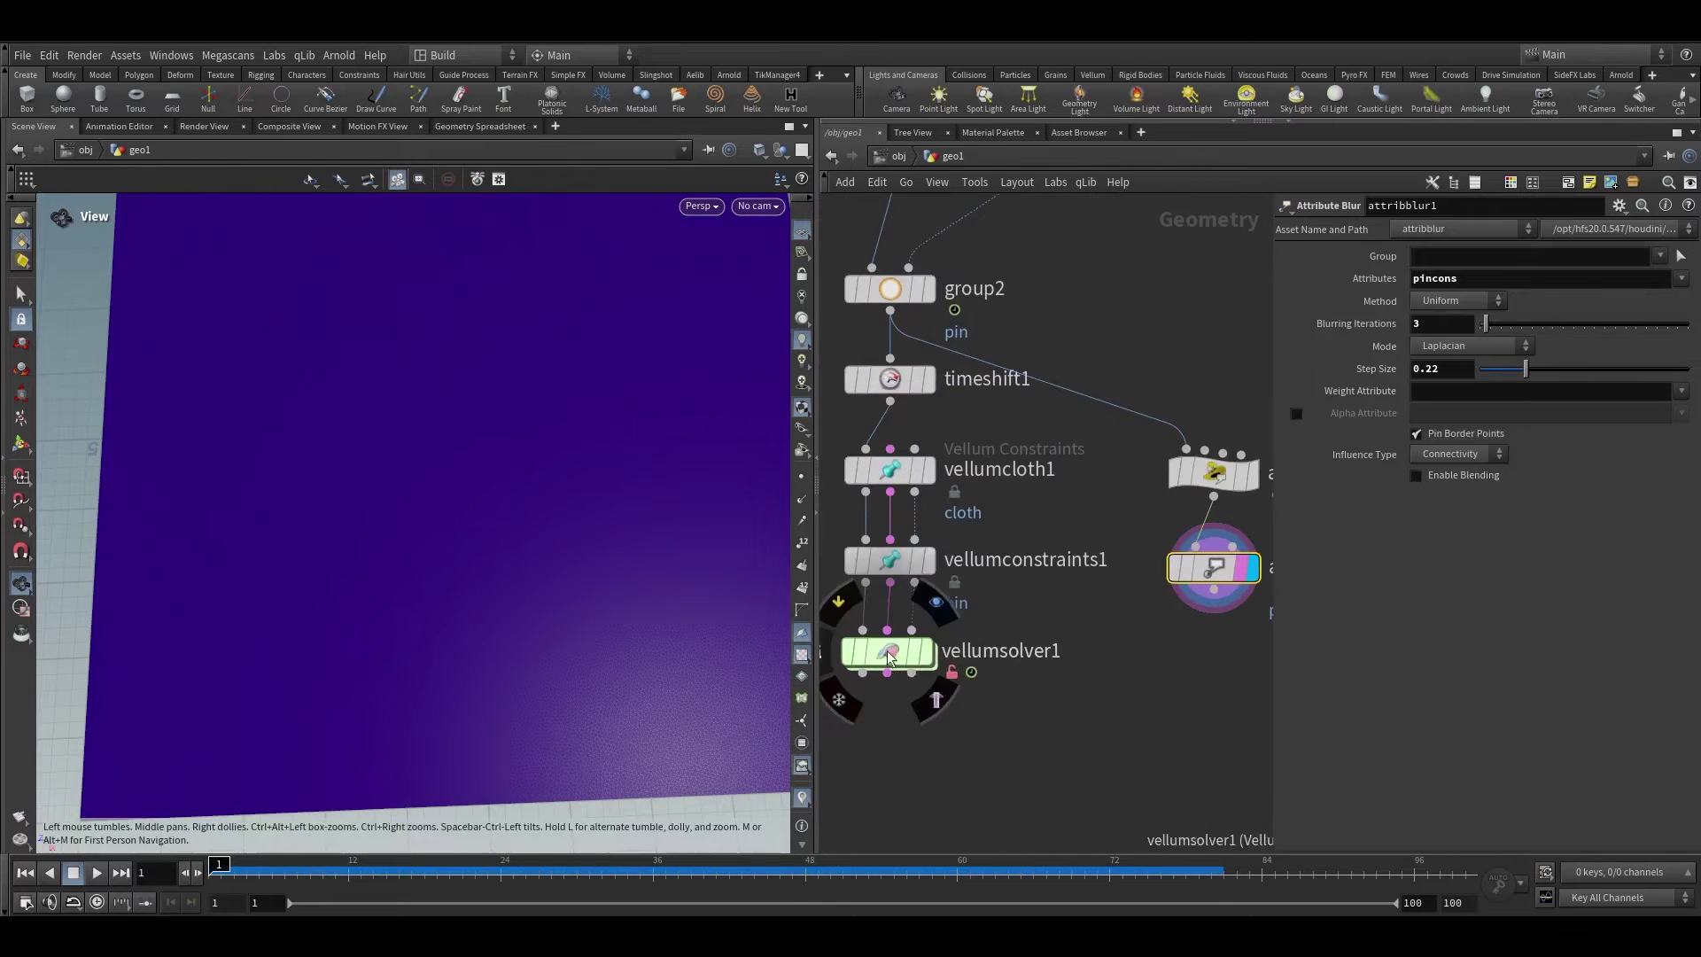
scroll(1031, 623, "up", 1)
left_click_drag(1199, 656, 1195, 642)
left_click(1194, 642)
middle_click_drag(1127, 661, 882, 634)
left_click(987, 644)
double_click(987, 644)
type("OUT")
key("Return")
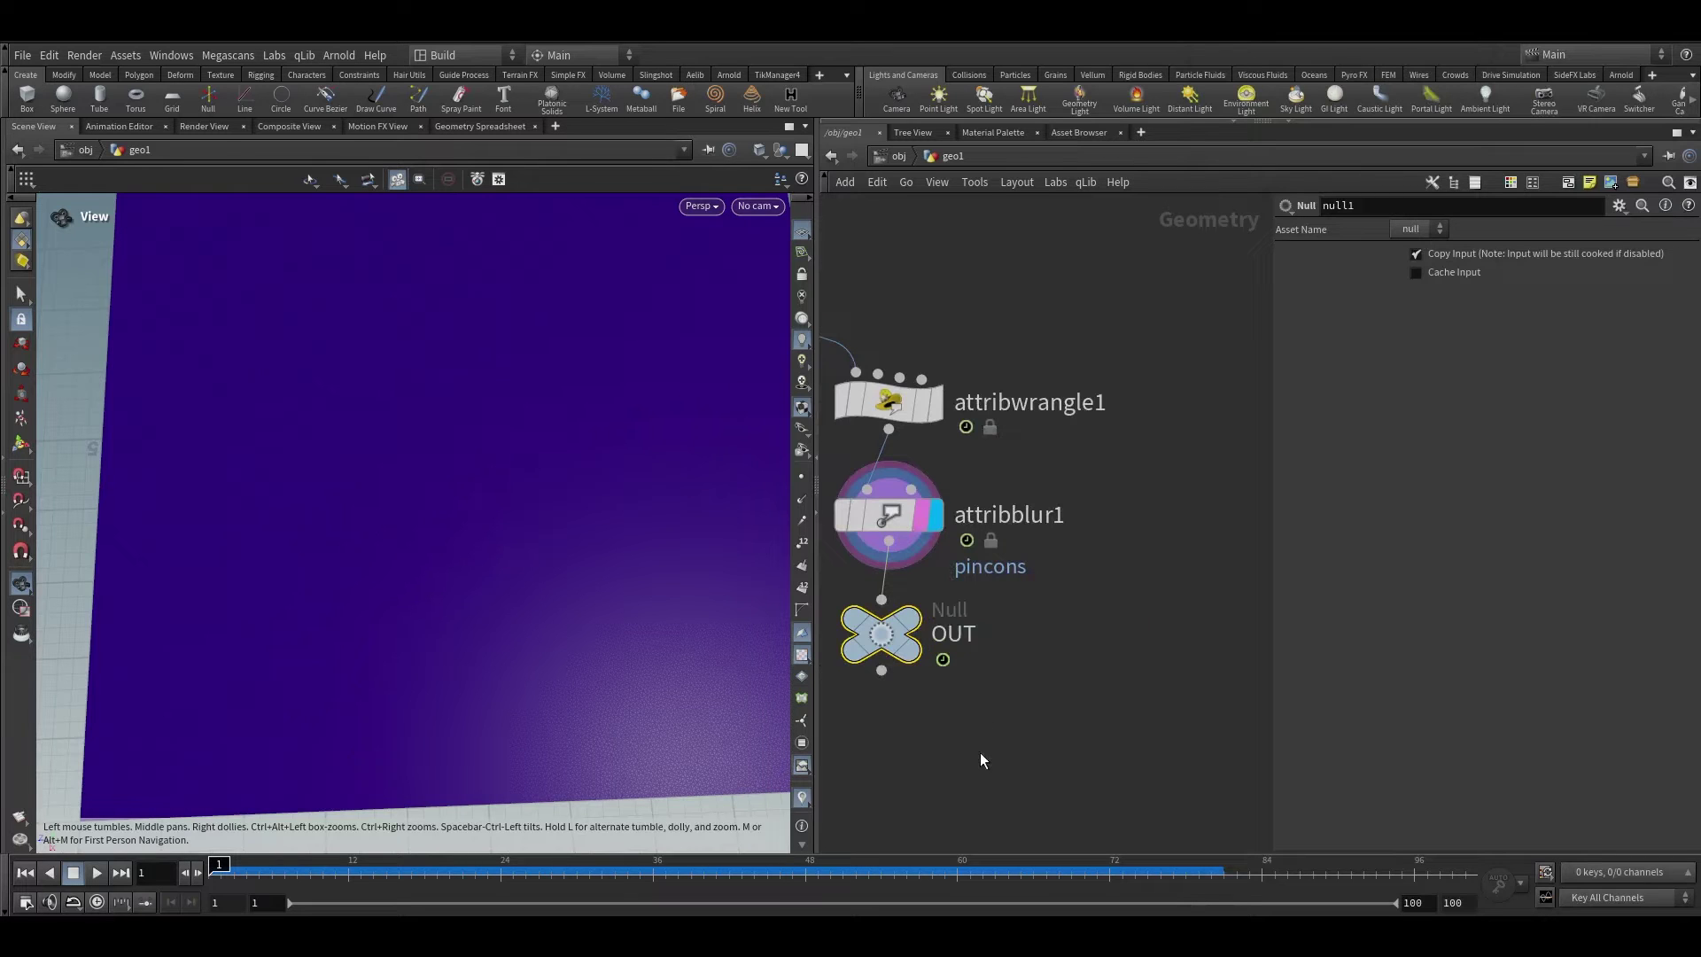
Open the forces subnetwork inside dopnet1 of vellumsolver1
key("Up")
middle_click_drag(945, 705, 1211, 660)
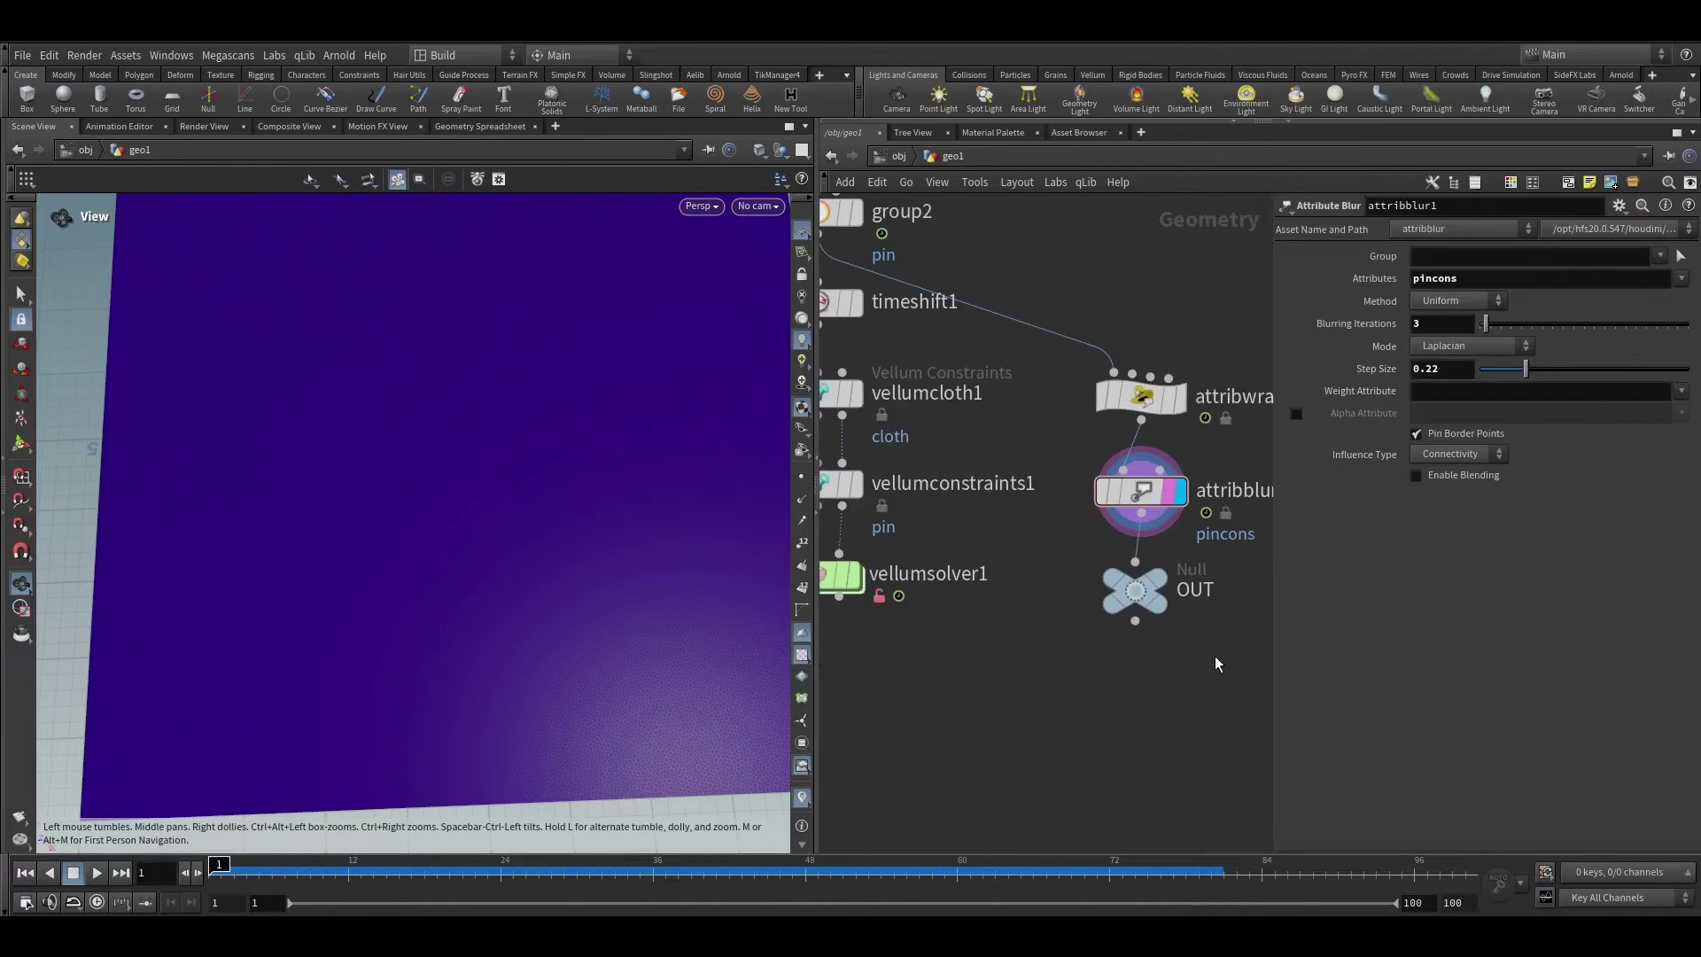
left_click(1139, 592)
middle_click_drag(797, 587, 898, 576)
double_click(900, 574)
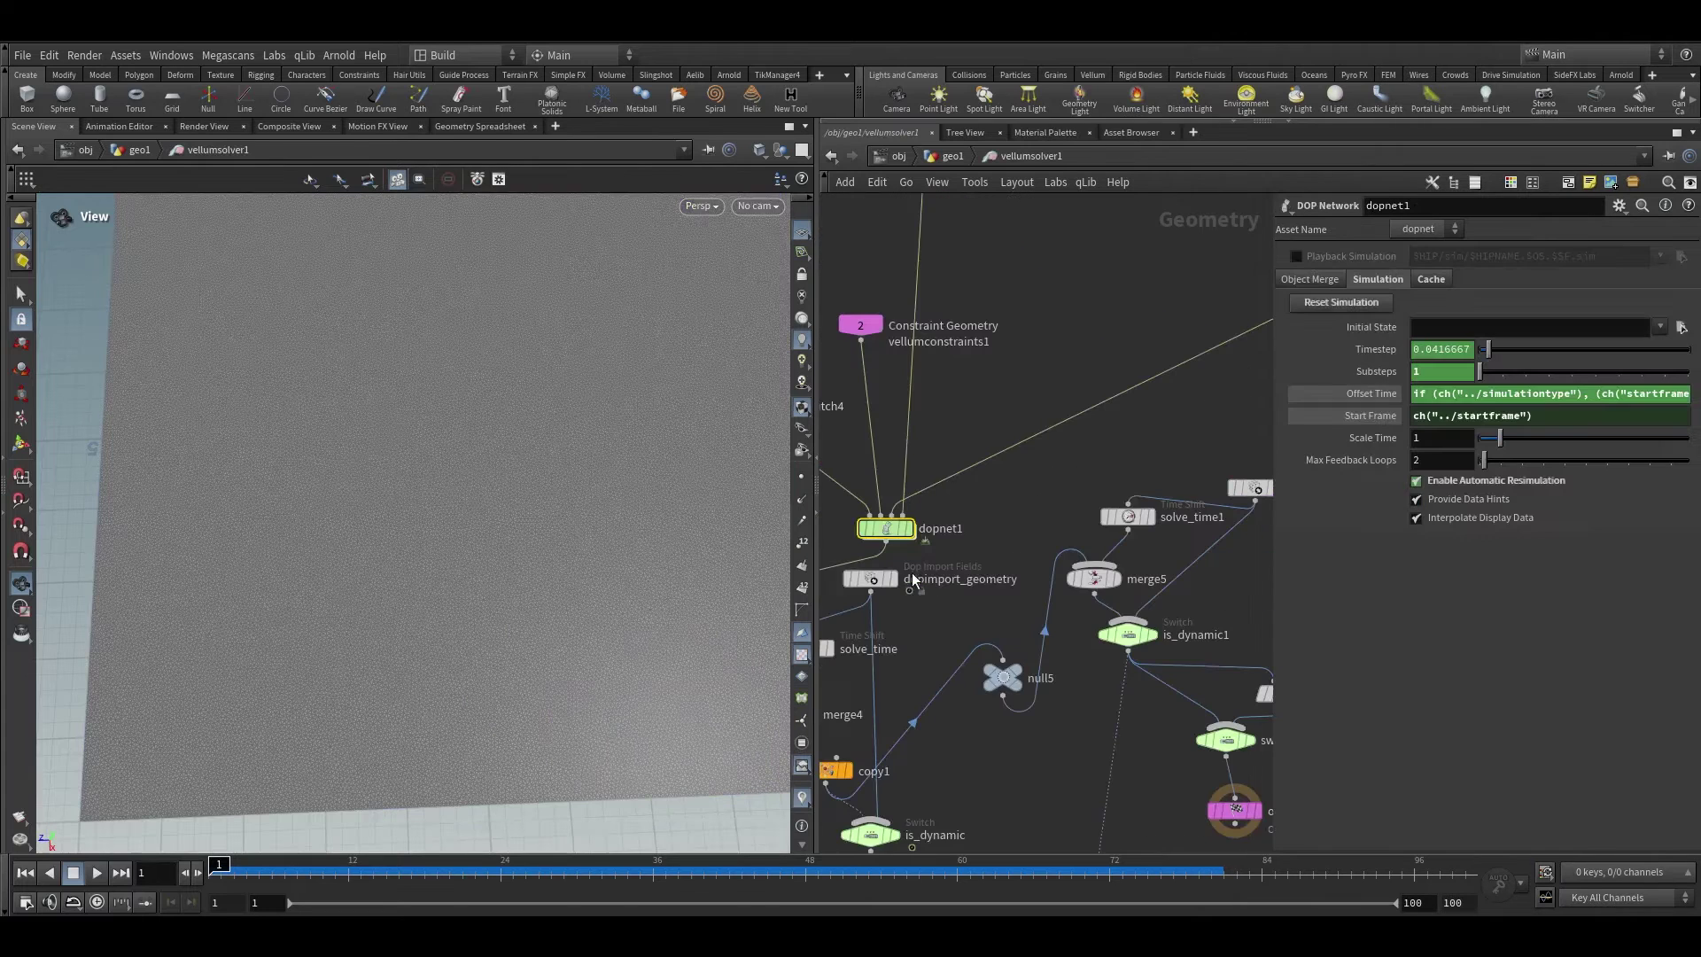
double_click(884, 526)
scroll(1053, 470, "up", 5)
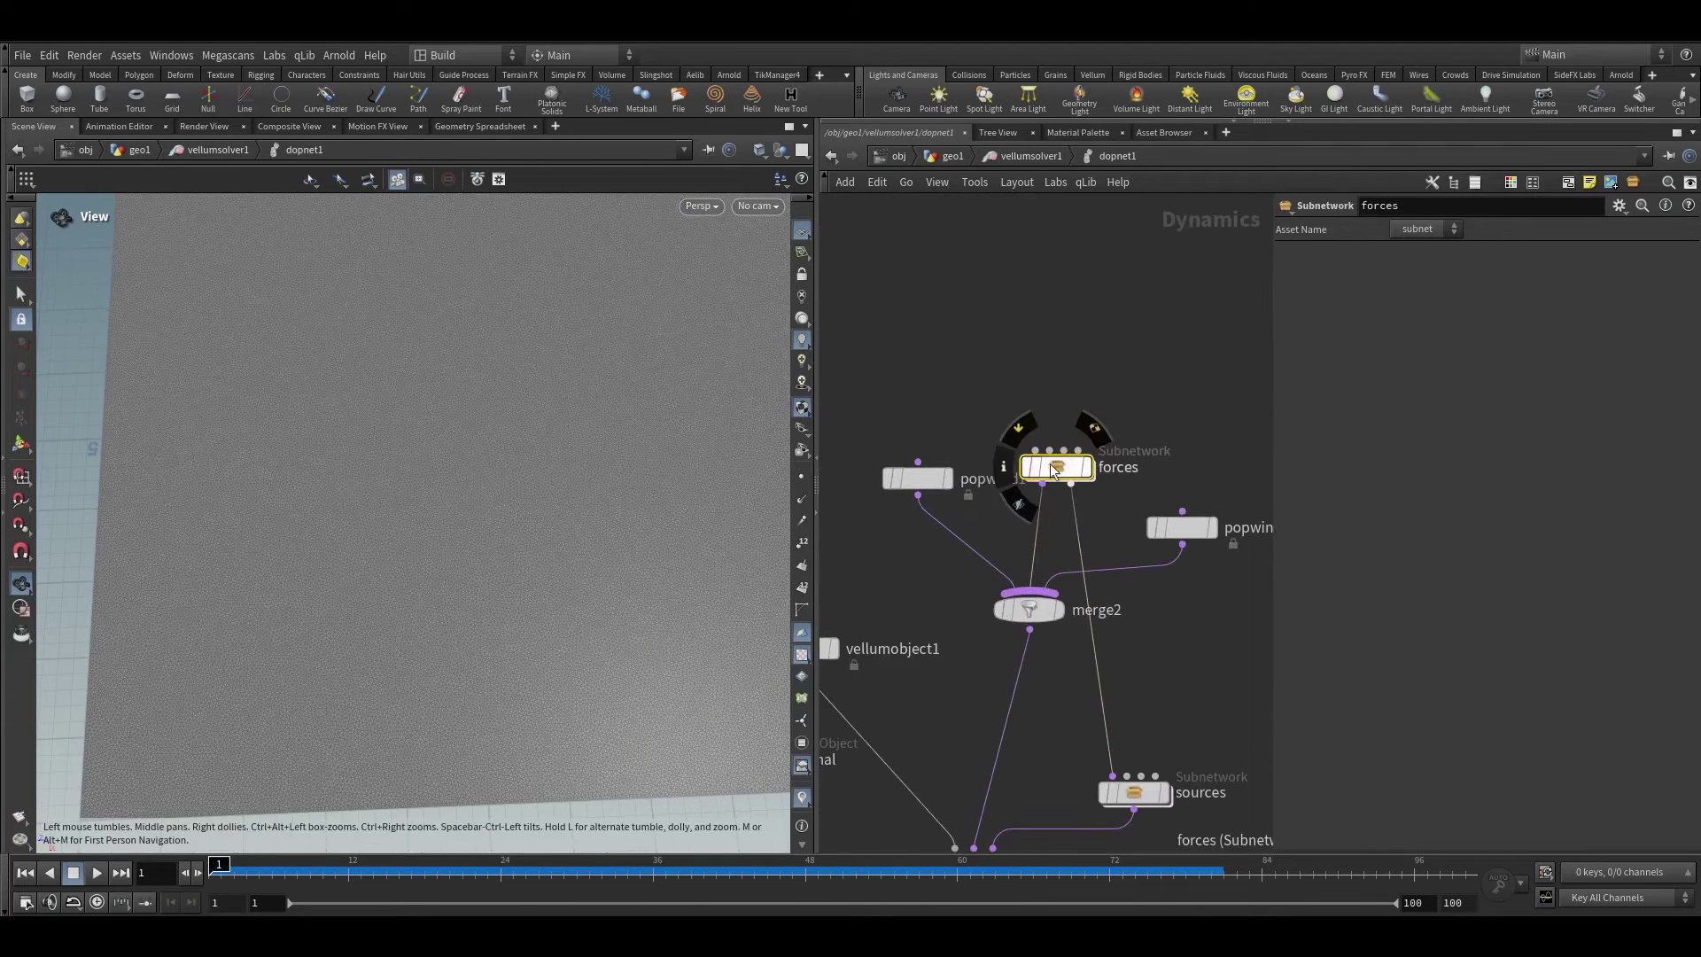
double_click(1056, 468)
key("Tab")
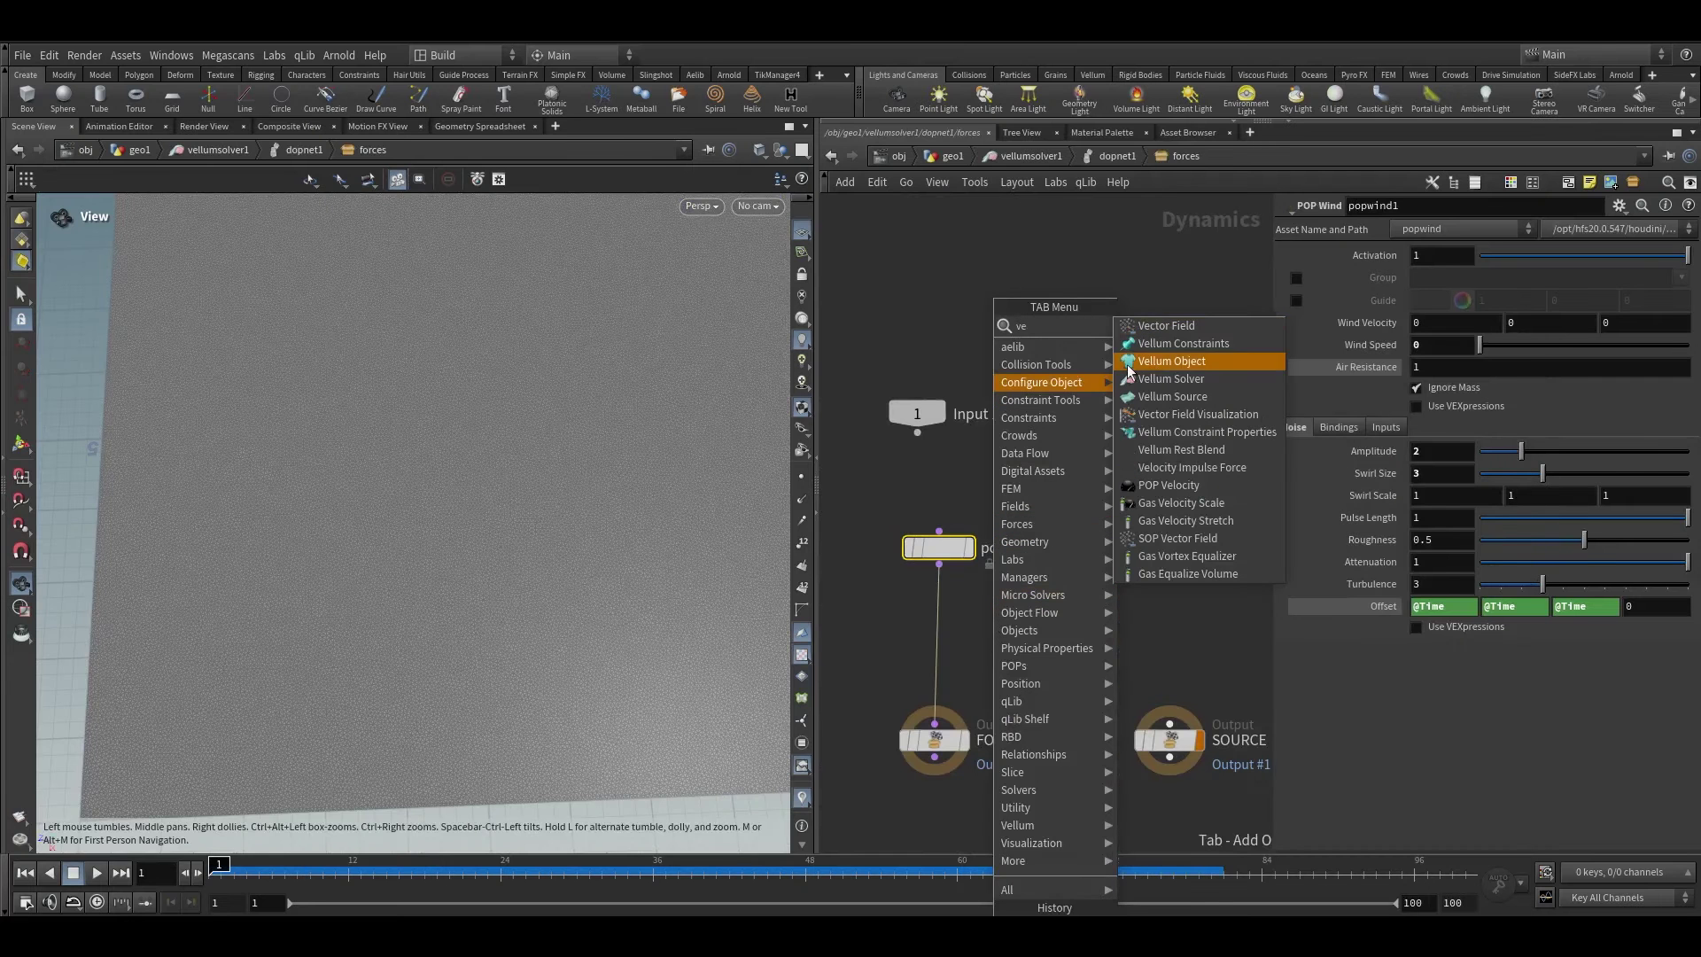
key("Escape")
left_click(941, 609)
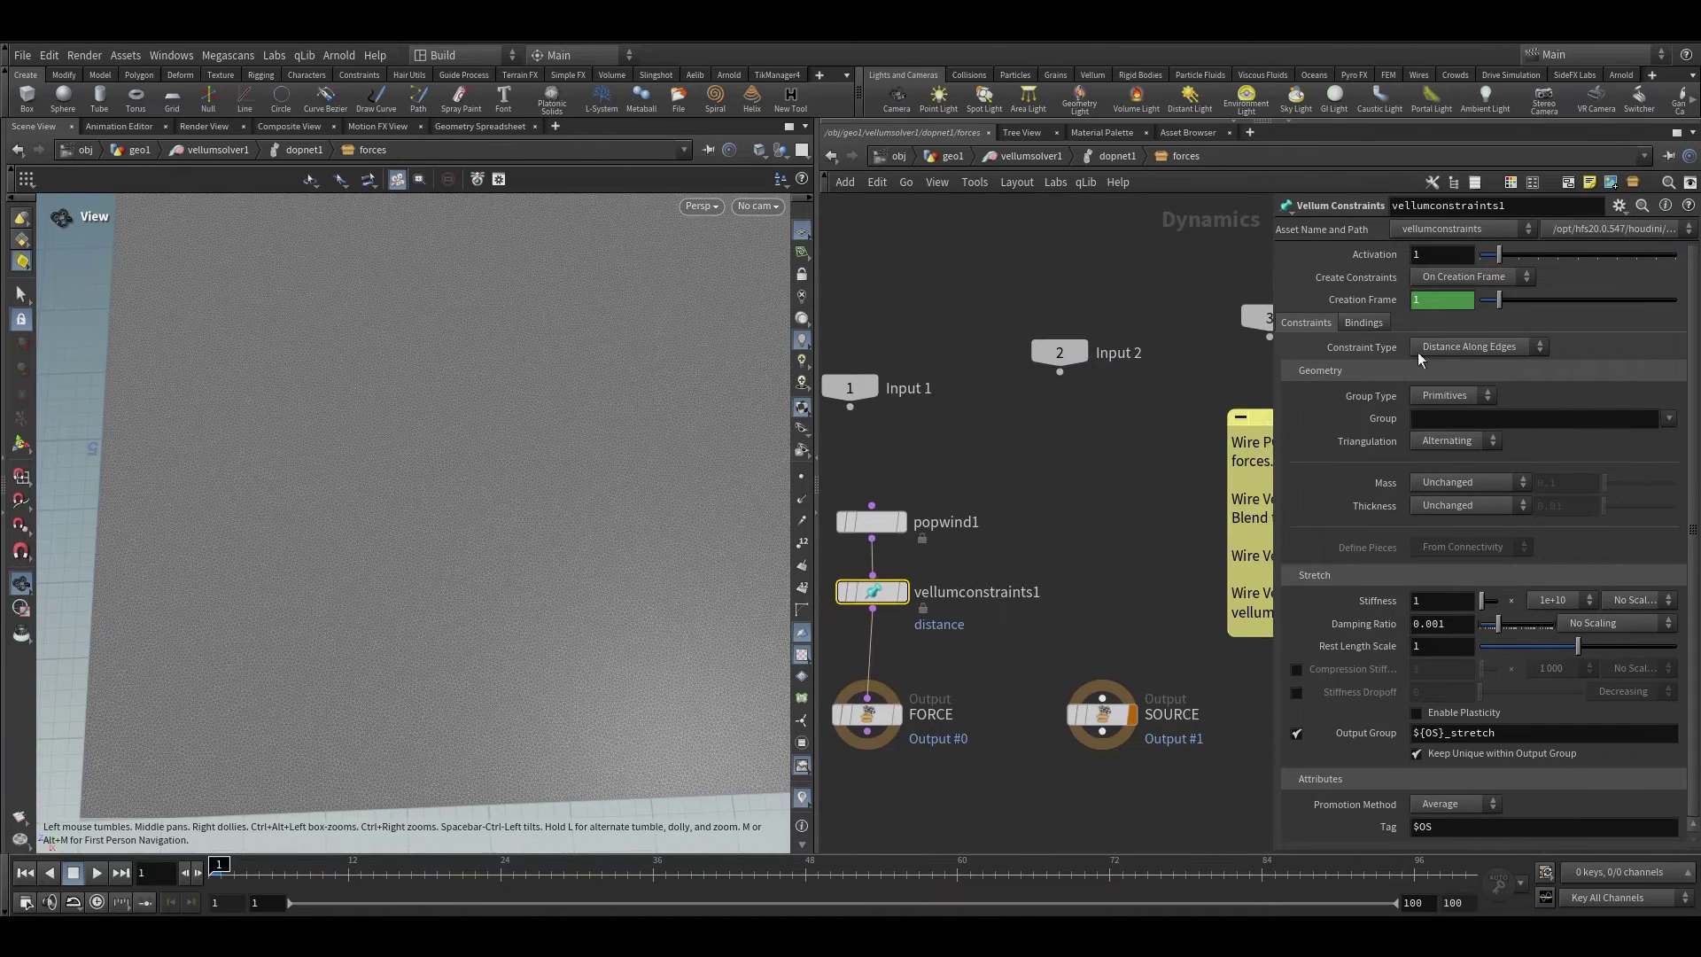
key("Delete")
Insert a Vellum Constraint Properties node between popwind1 and the FORCE output
key("Tab")
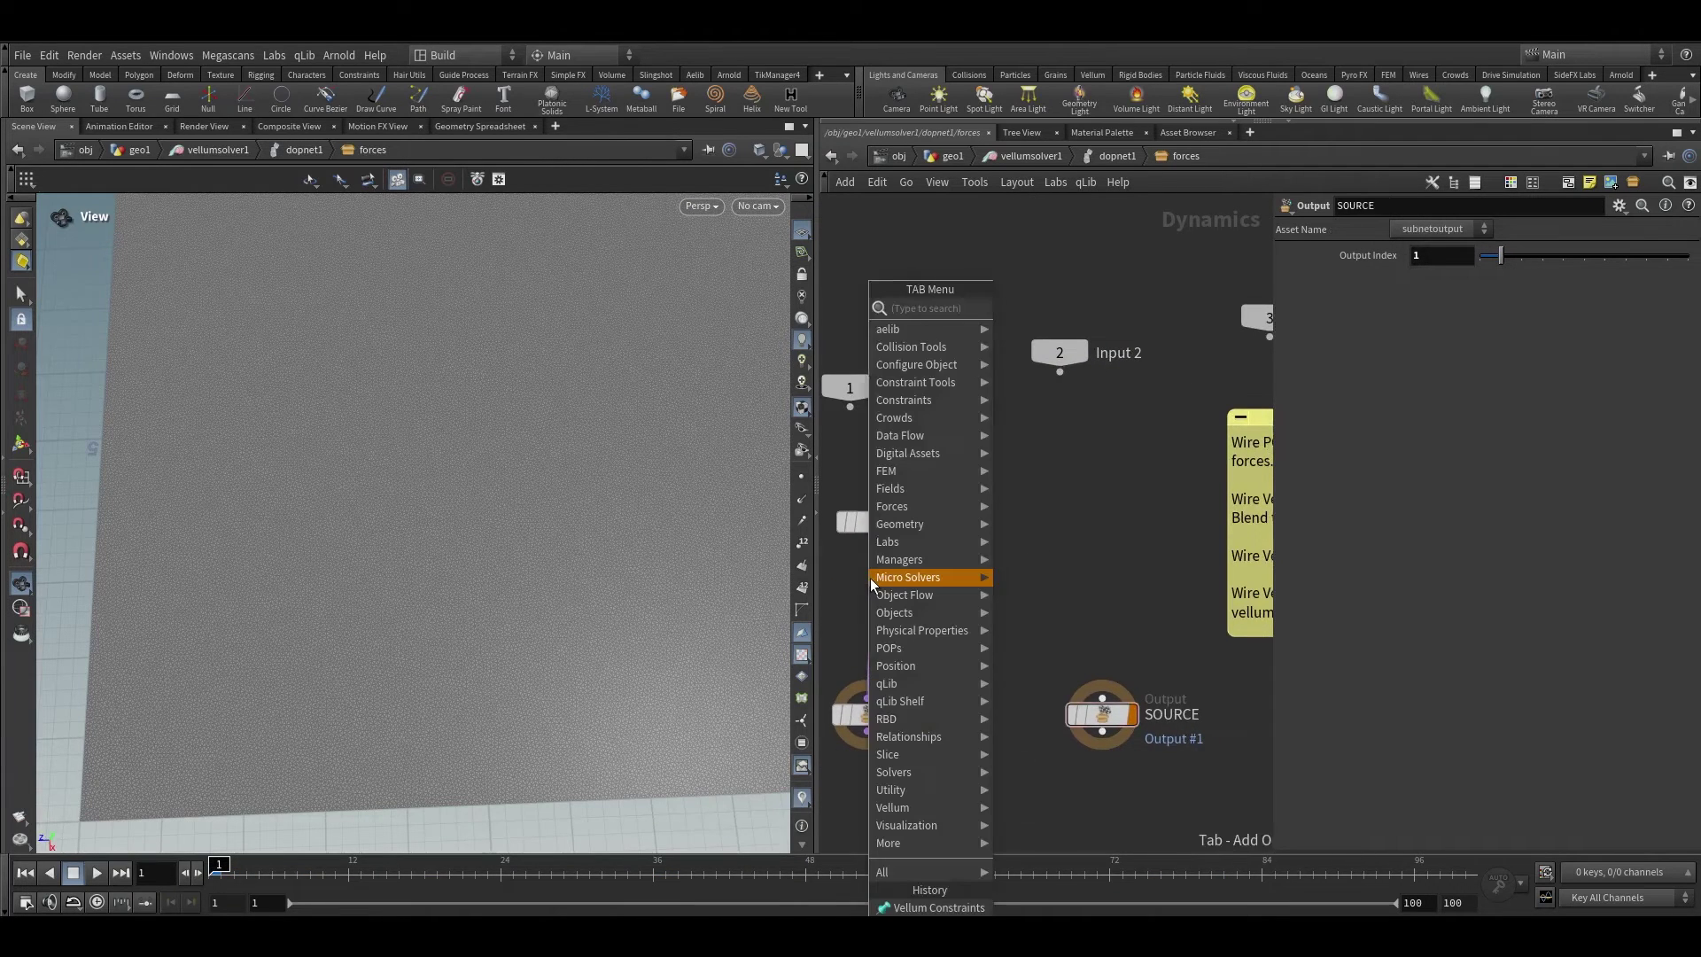
type("ve c")
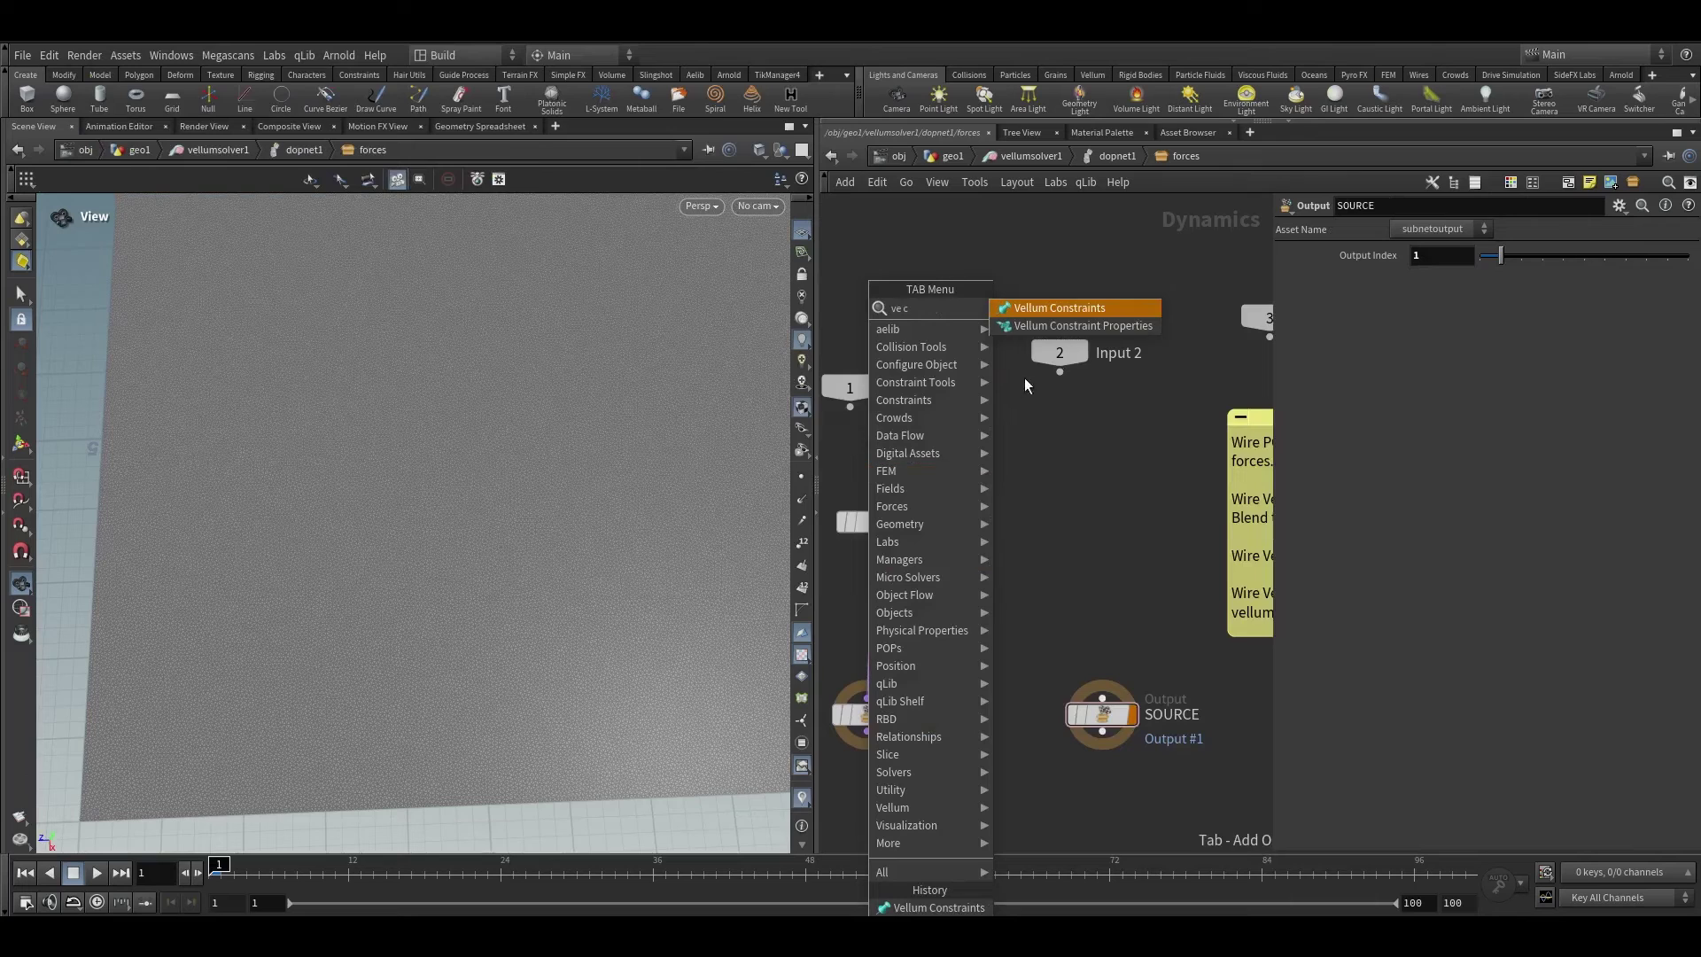
left_click(1095, 327)
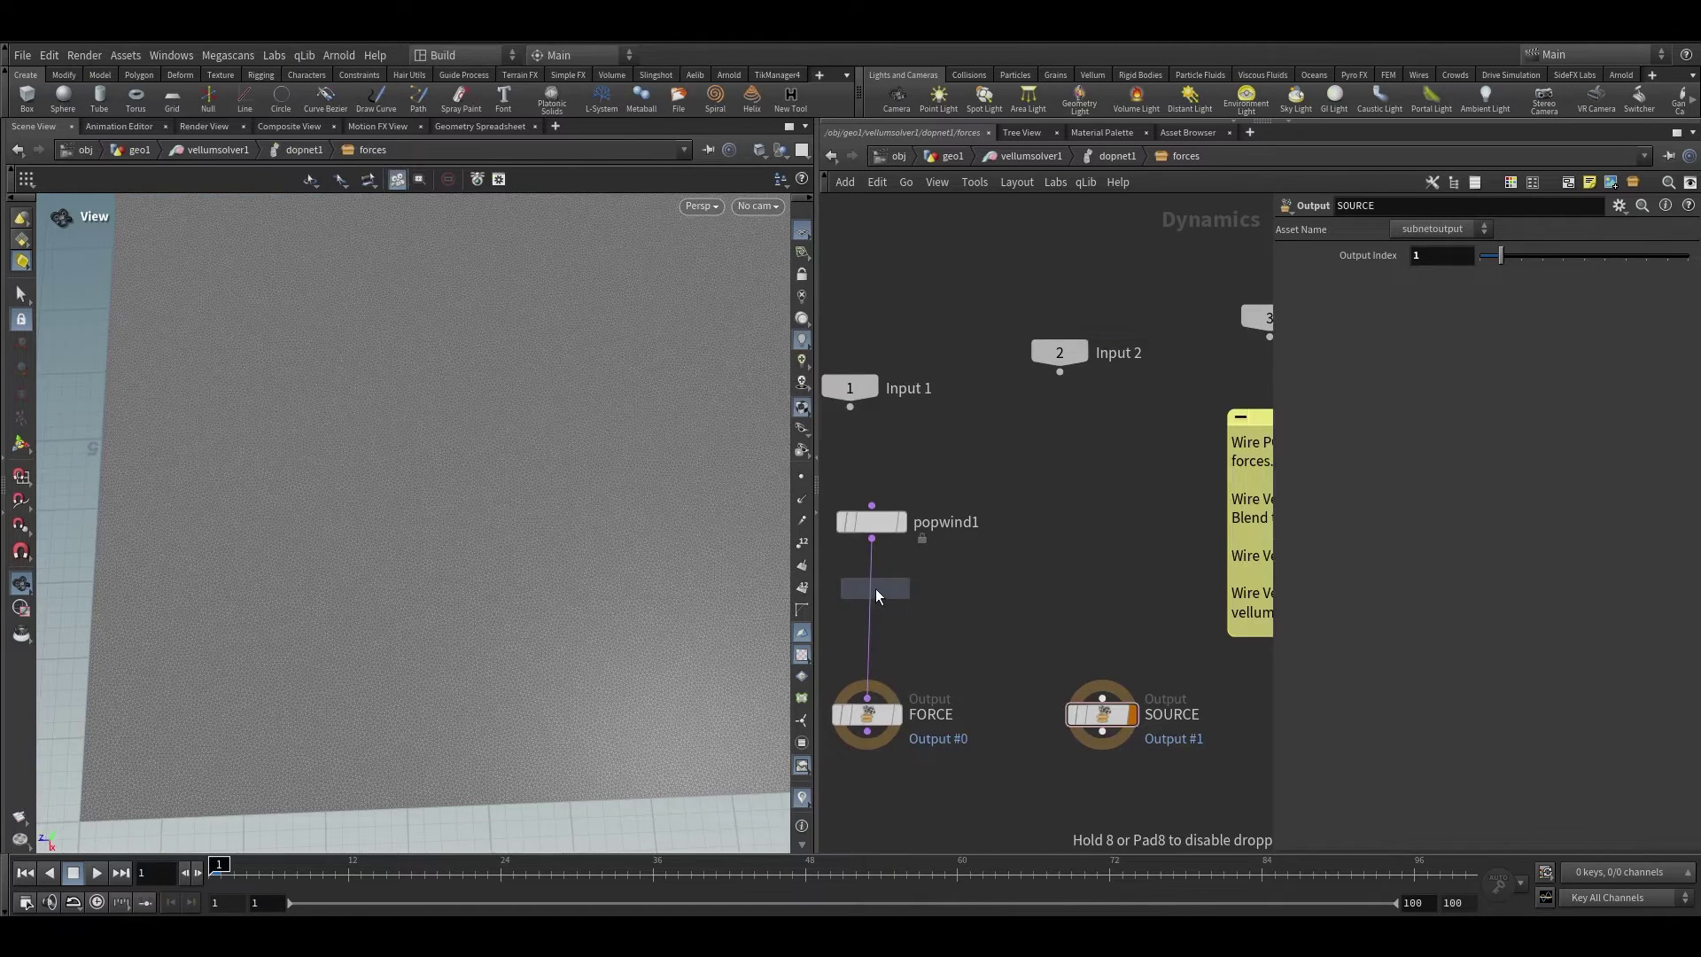
left_click(876, 591)
Set Input 3 of the Vellum Constraint Properties node to SOP with the path /obj/geo1/OUT
left_click(1417, 301)
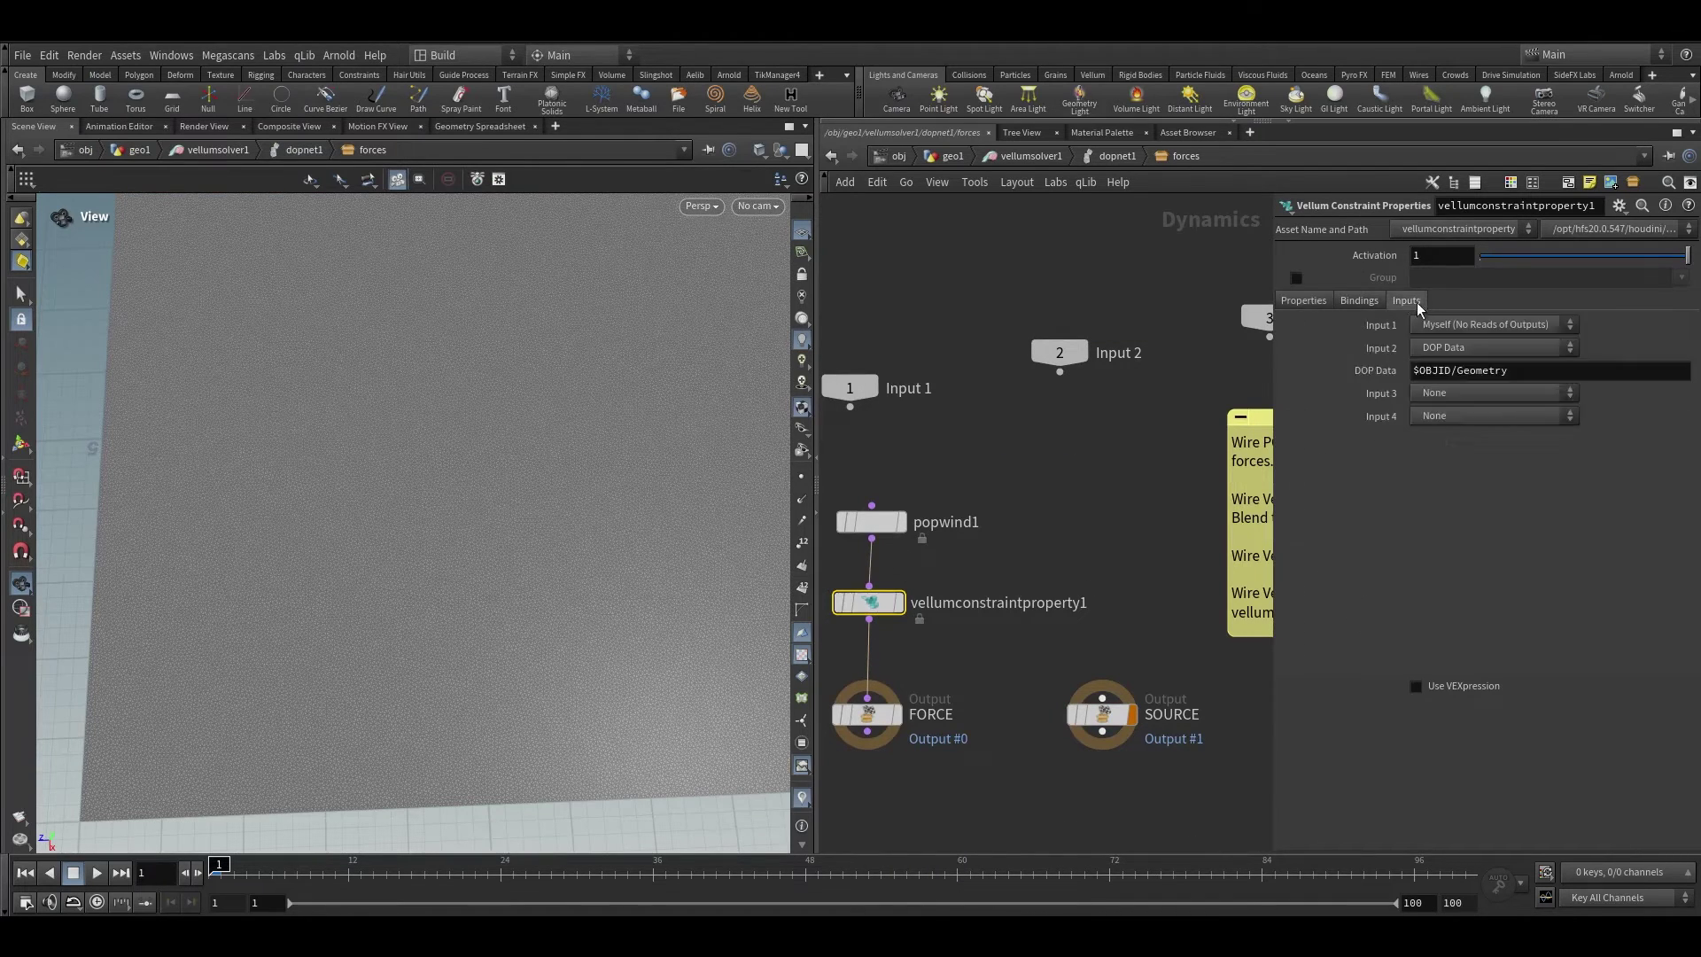
left_click(1435, 394)
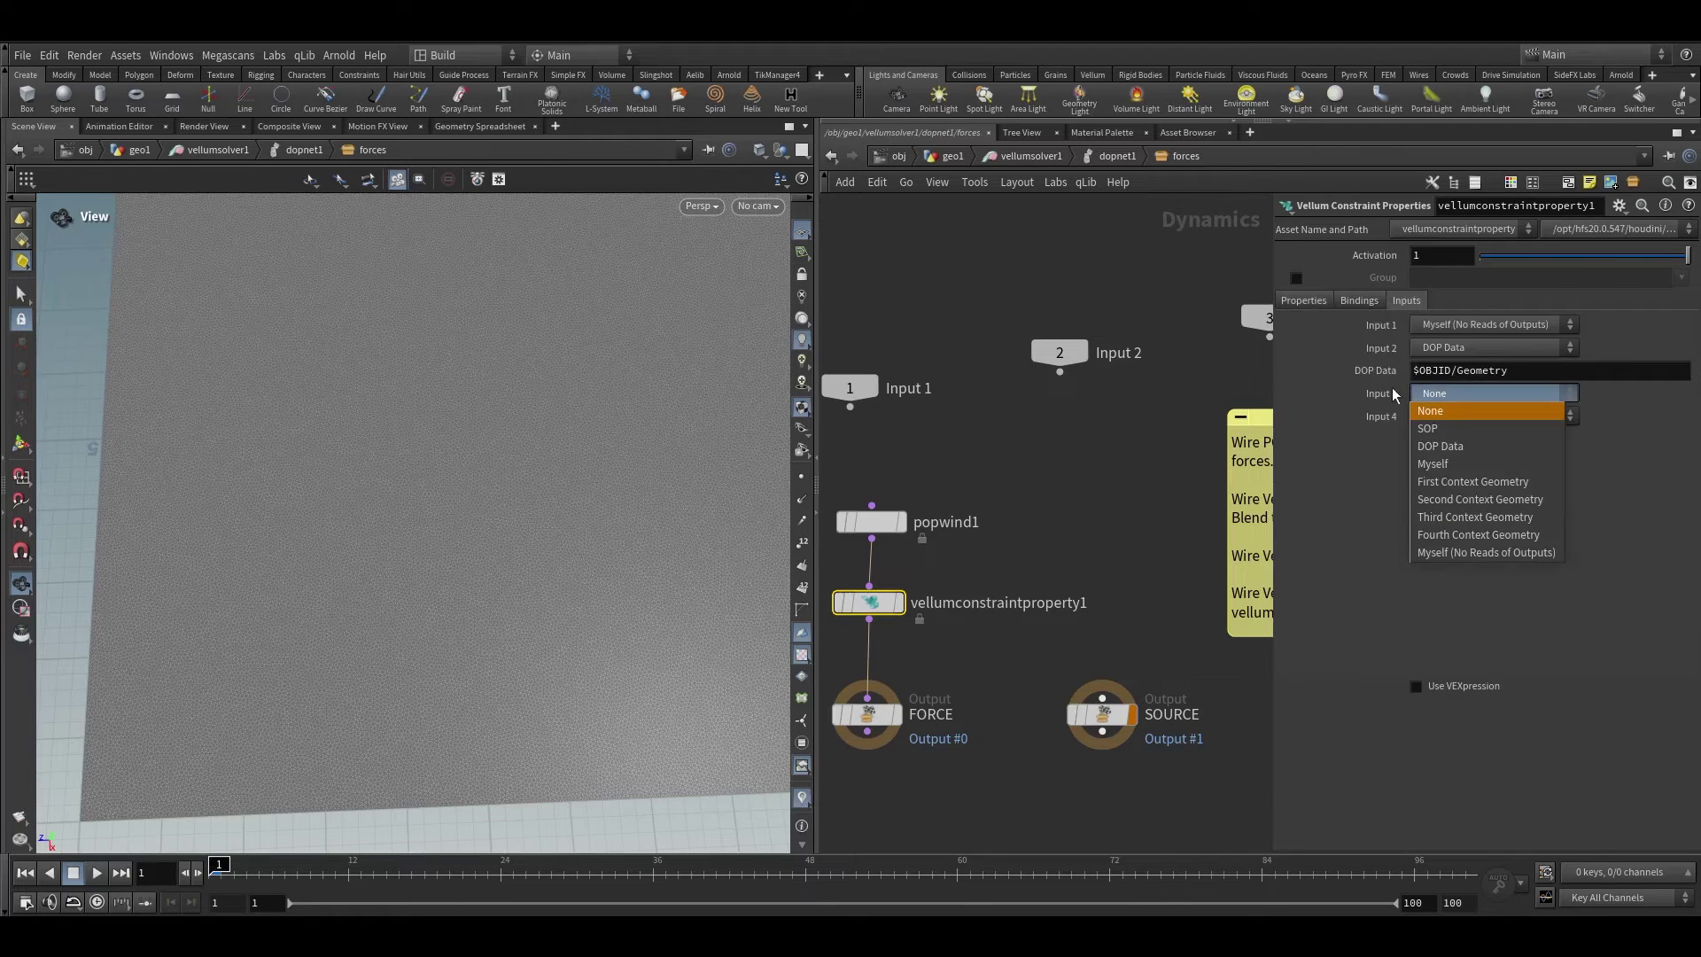
left_click(1430, 428)
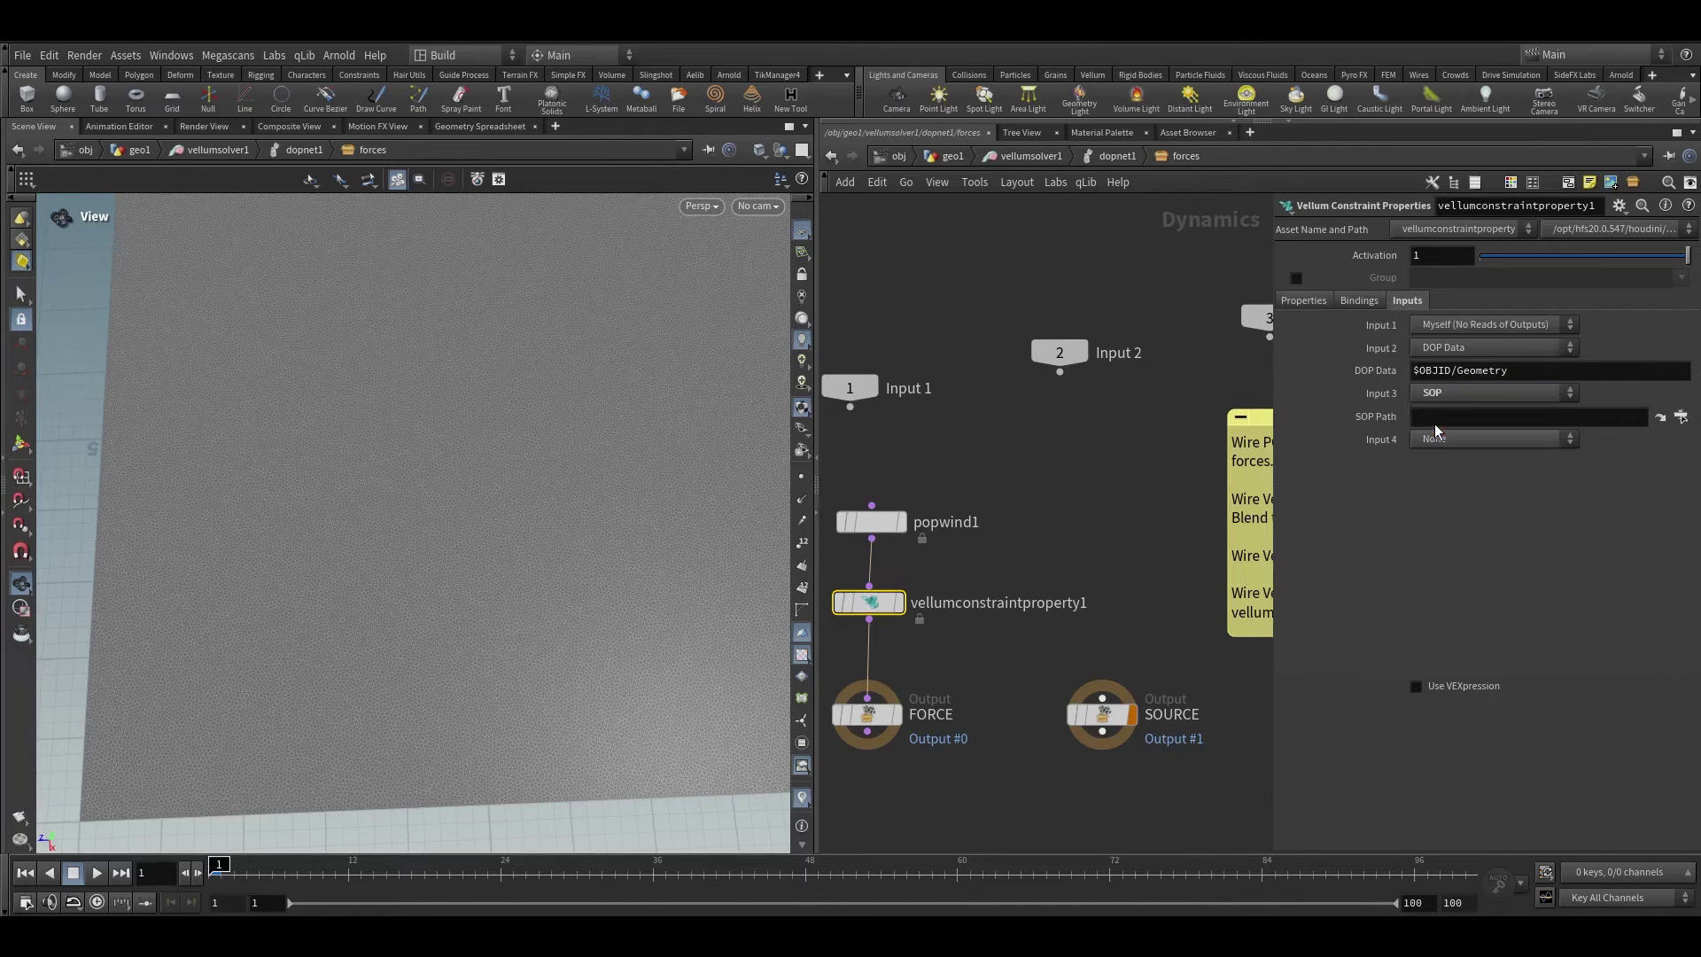
left_click(959, 673)
middle_click_drag(959, 674, 1054, 624)
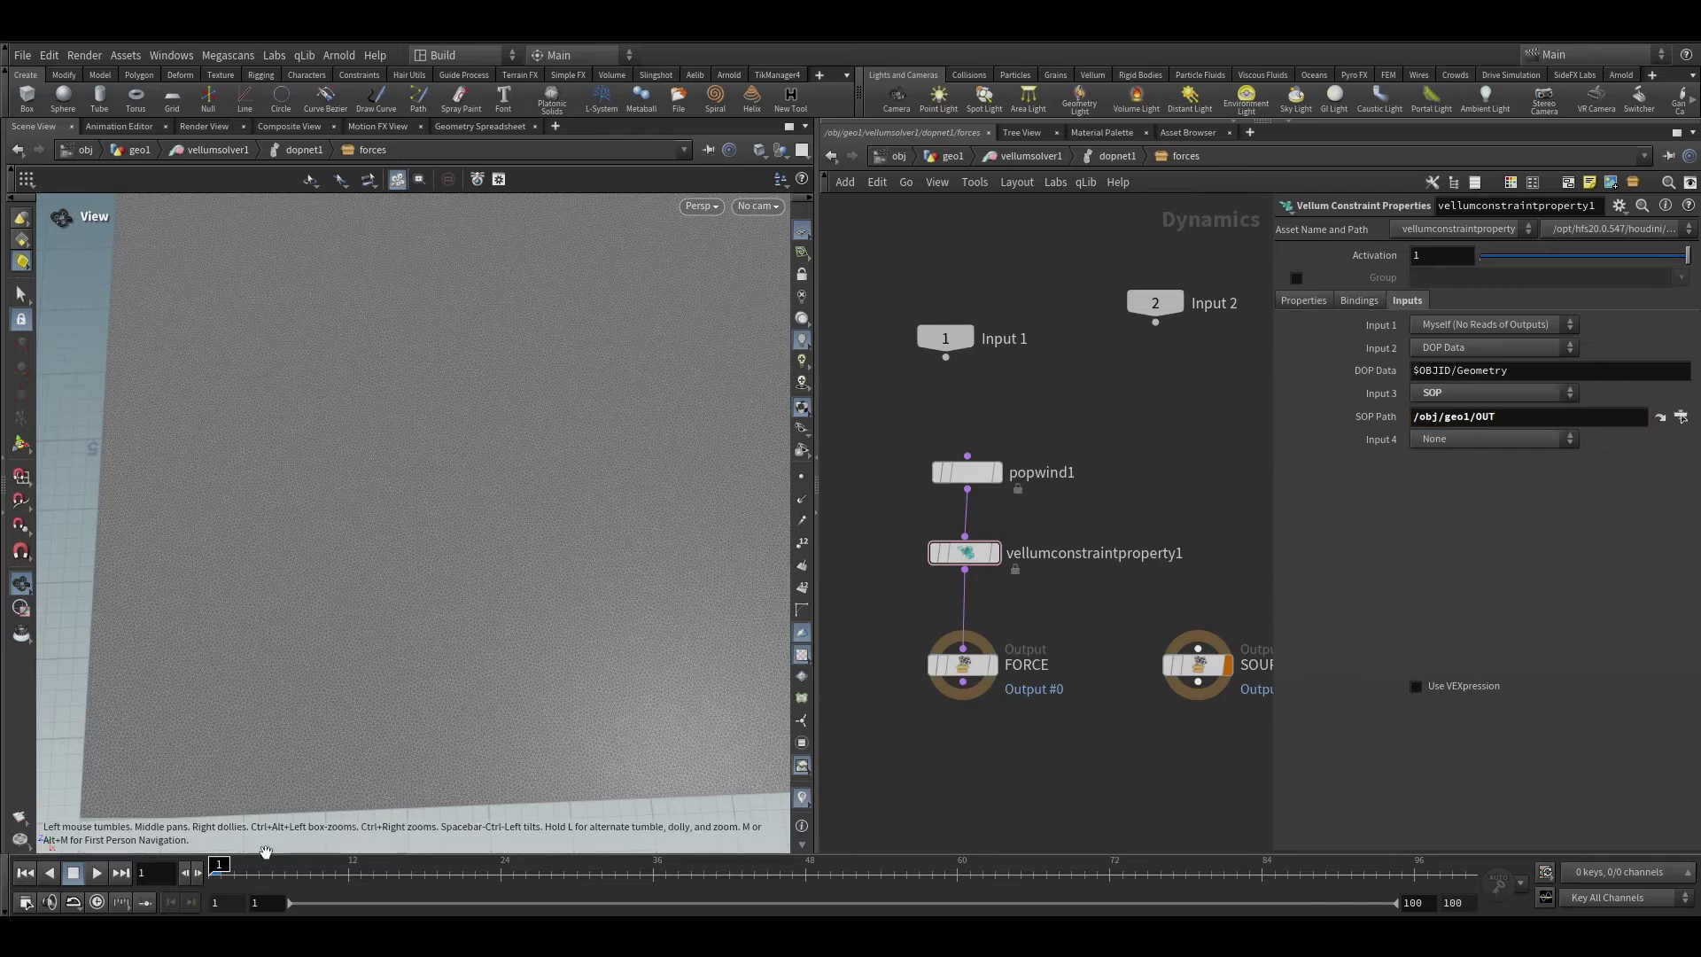
Check the stretch output group name of the vellumconstraints1 node in geo1, and return to the forces subnetwork of dopnet1
left_click(1294, 301)
left_click(951, 157)
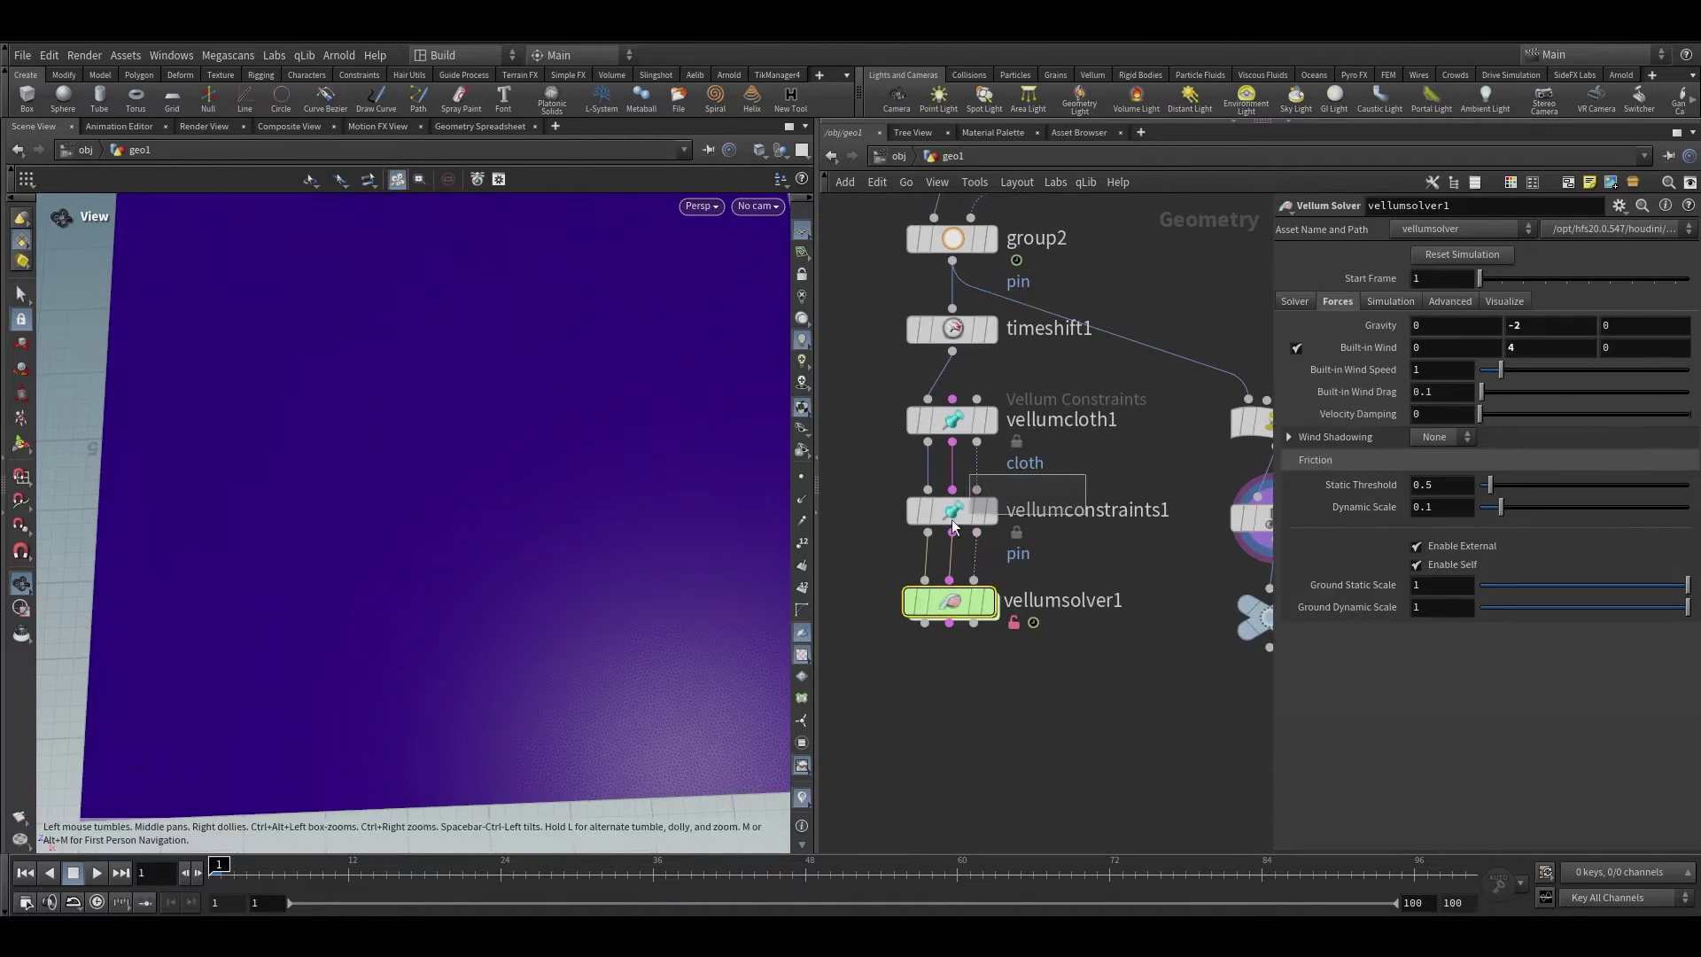
left_click(928, 524)
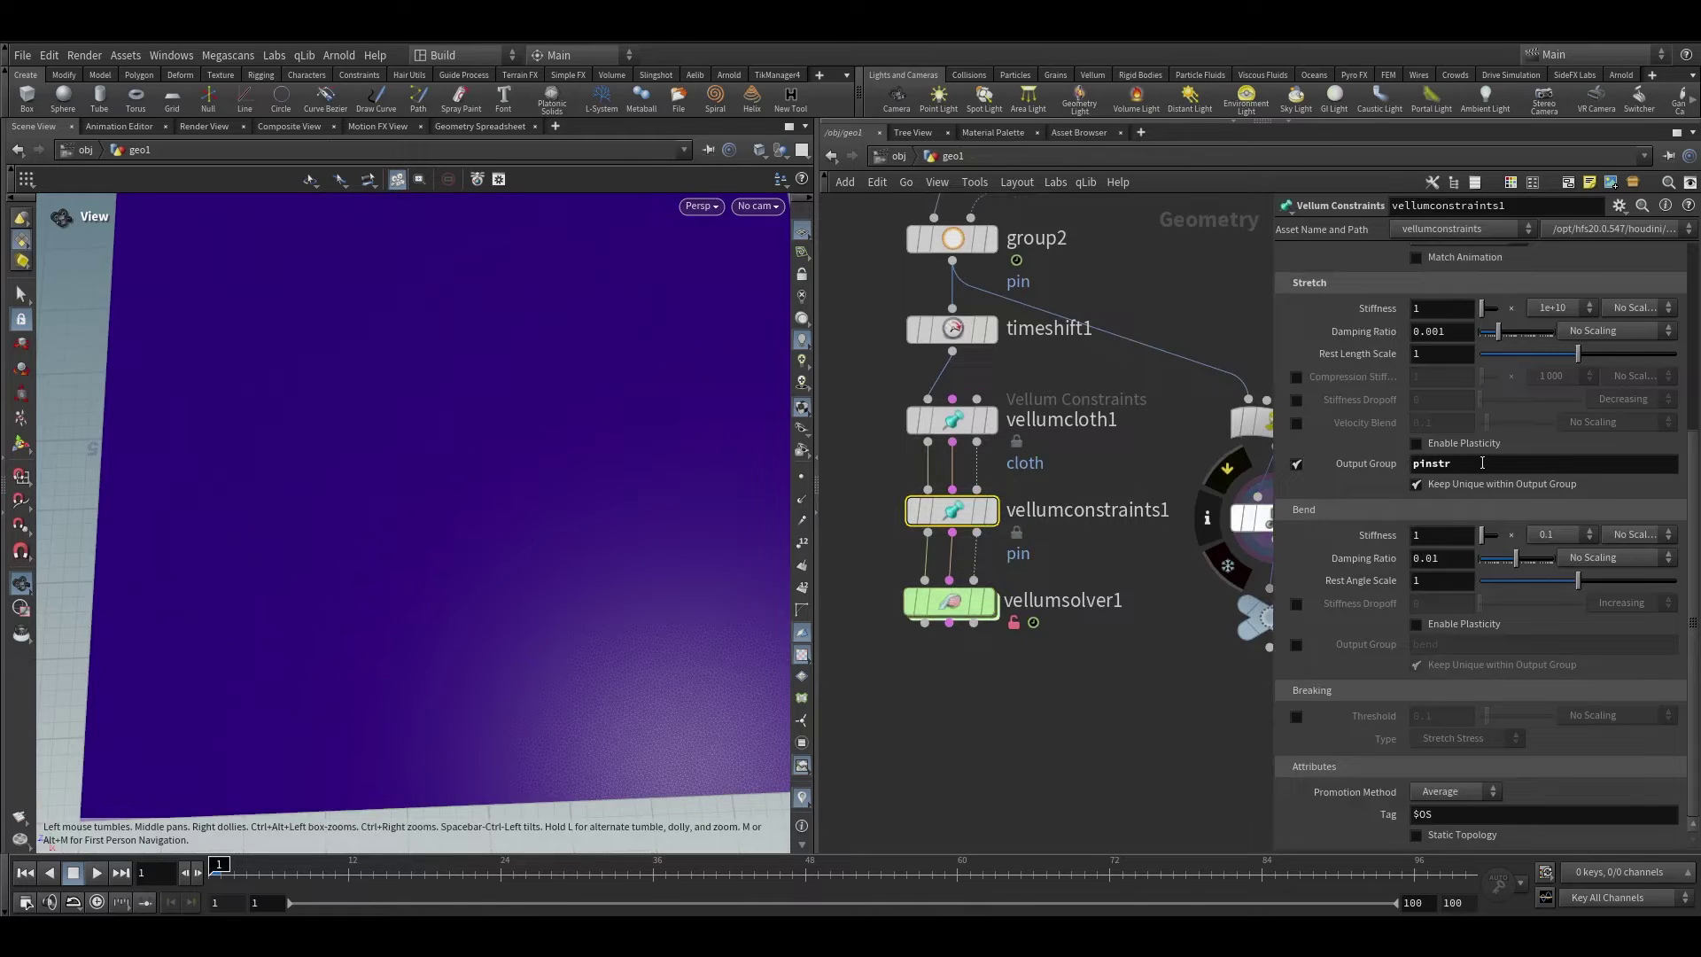
double_click(951, 602)
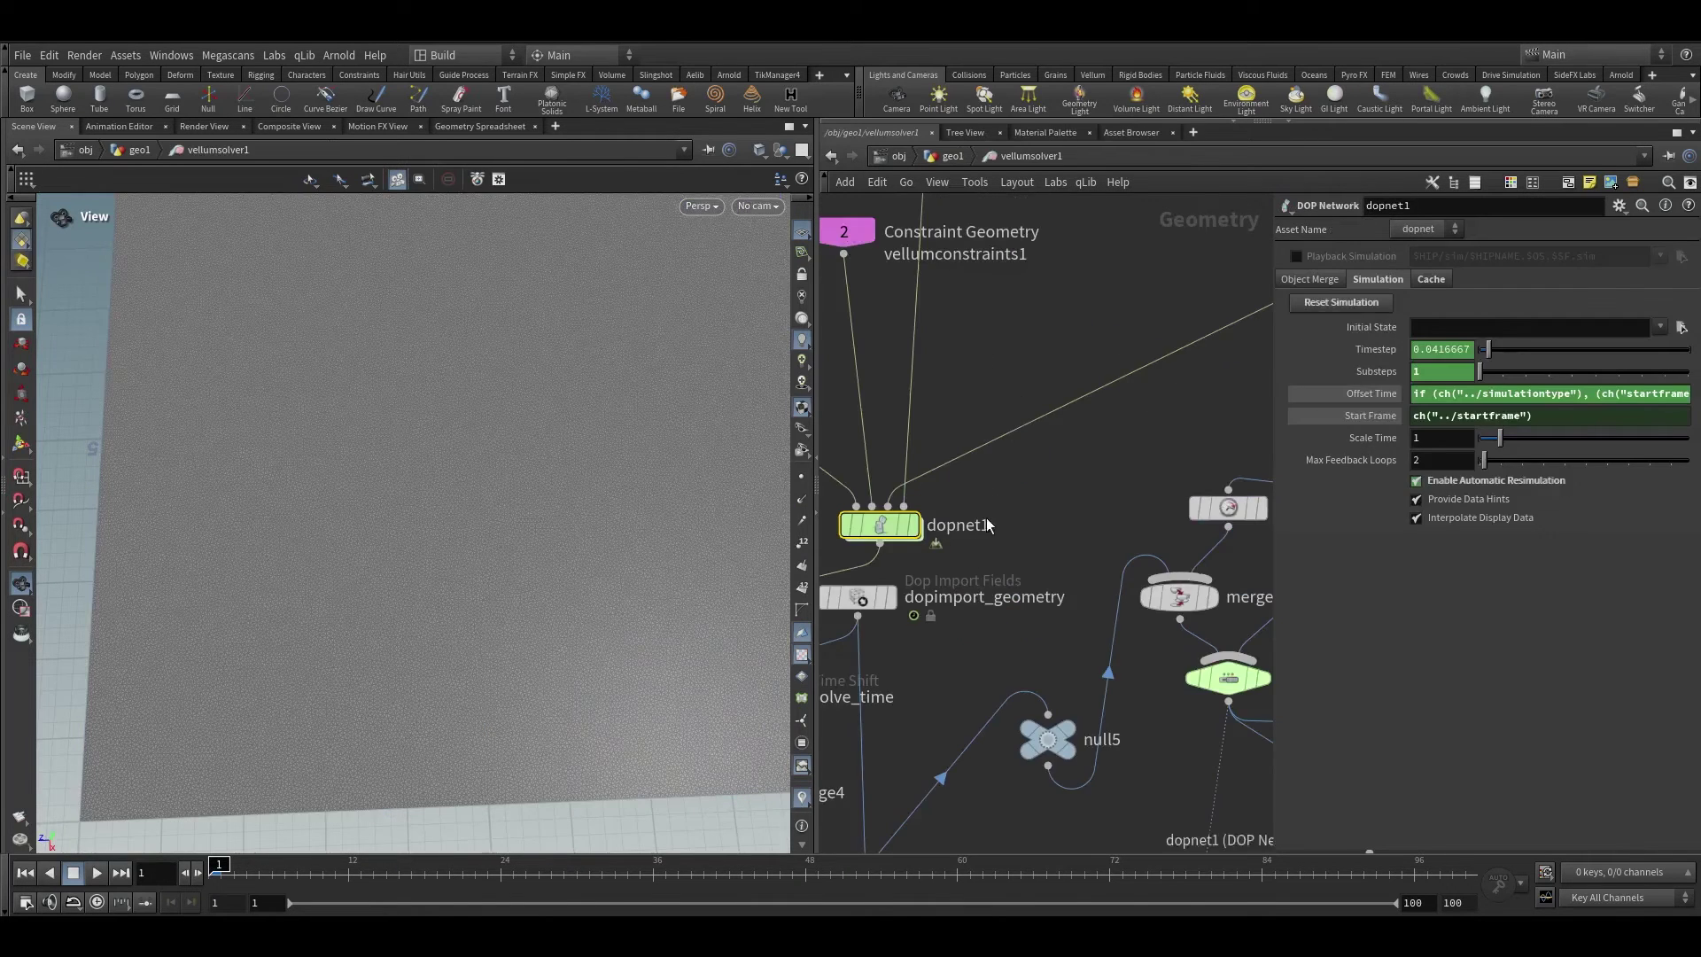
double_click(894, 535)
double_click(1061, 468)
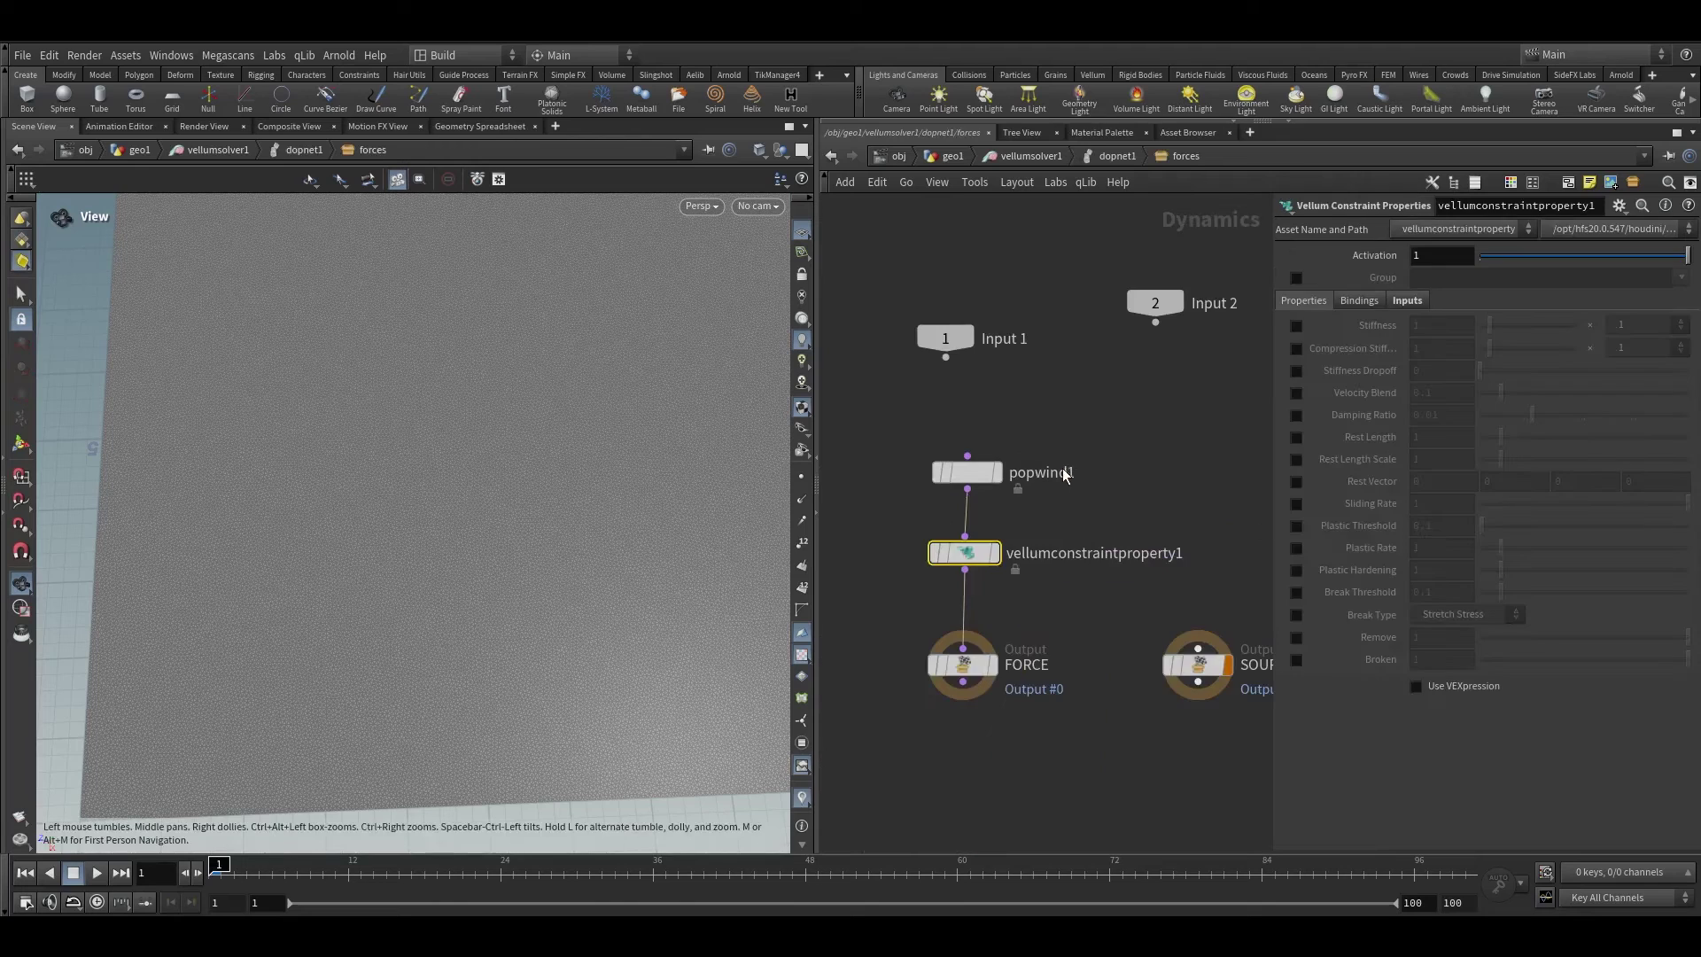
Enable the group on the Vellum Constraint Properties node and set it to pinstr
left_click(1296, 277)
left_click(1680, 277)
left_click(1675, 321)
middle_click_drag(1208, 459, 1143, 413)
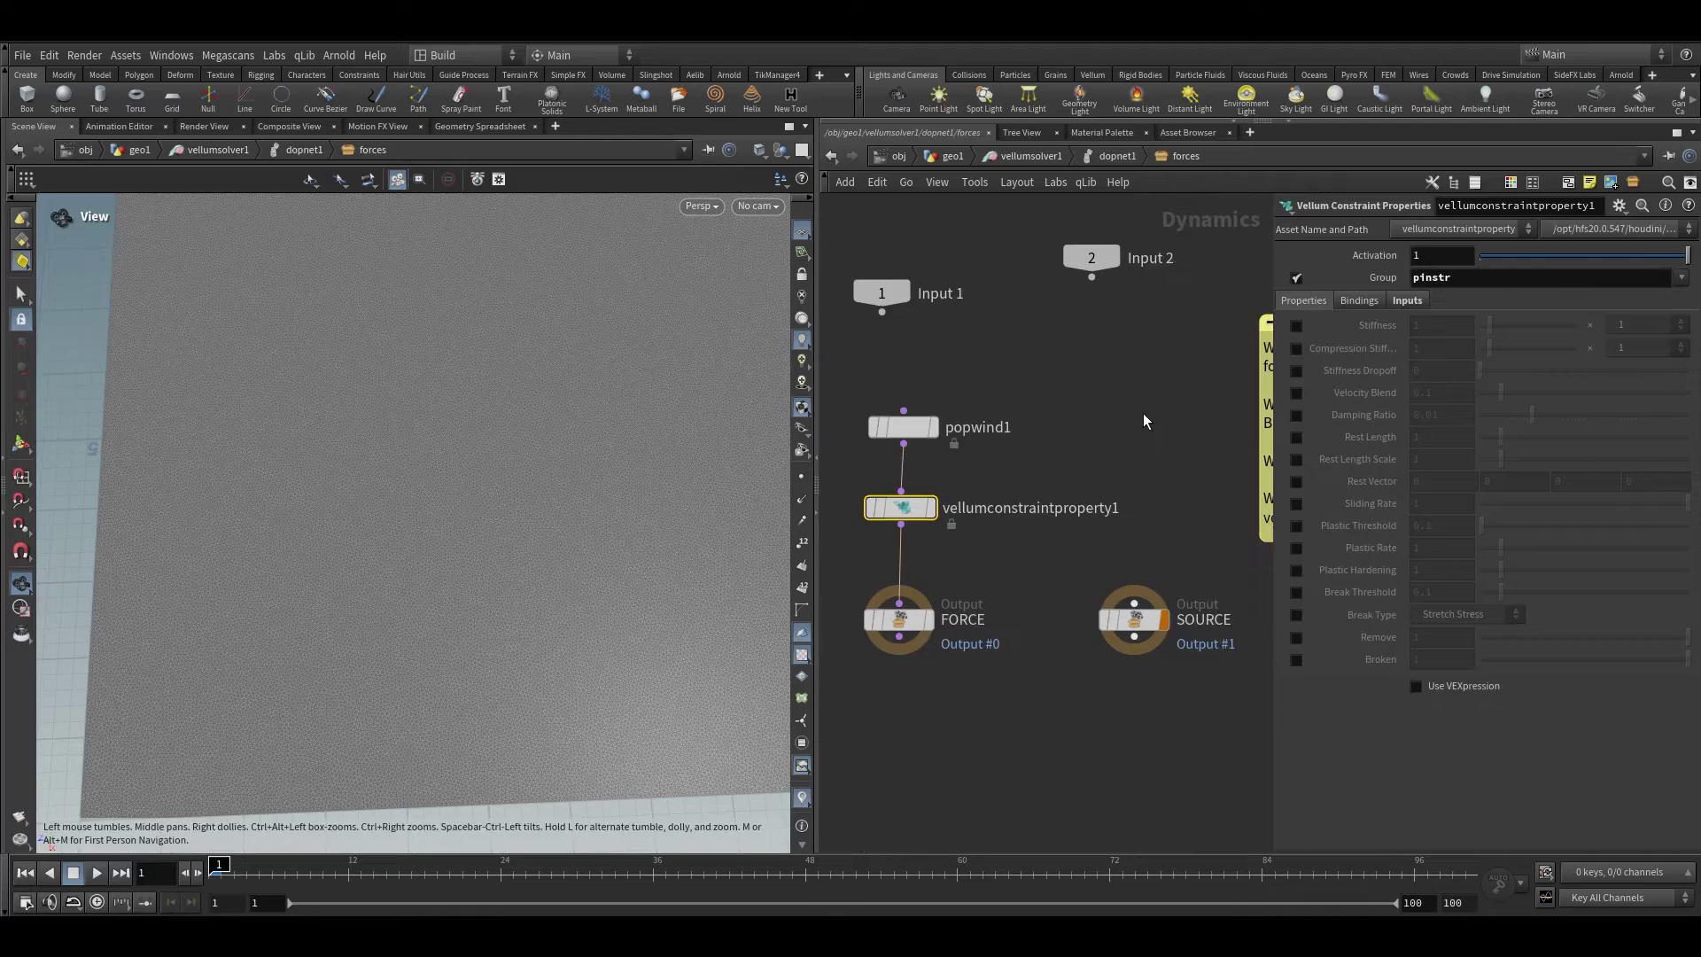
middle_click_drag(1083, 559, 1094, 491)
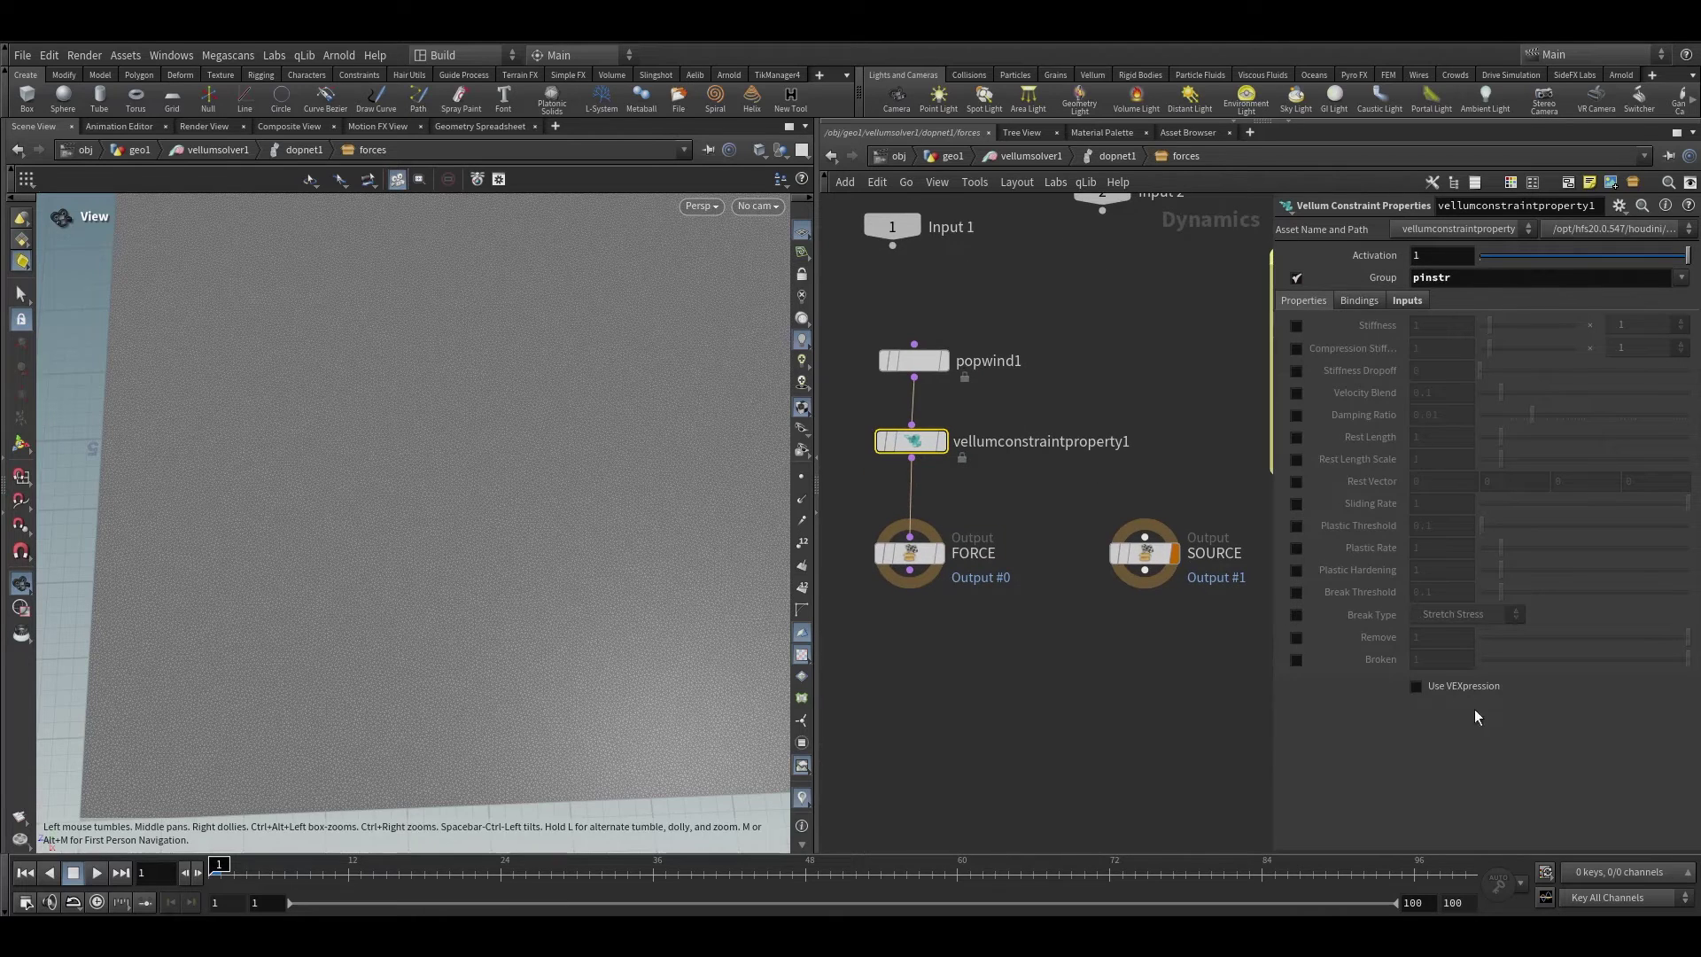
Enable Stiffness and Use VEXpression on the Vellum Constraint Properties node, and widen the parameter area for the code editor
left_click(1297, 327)
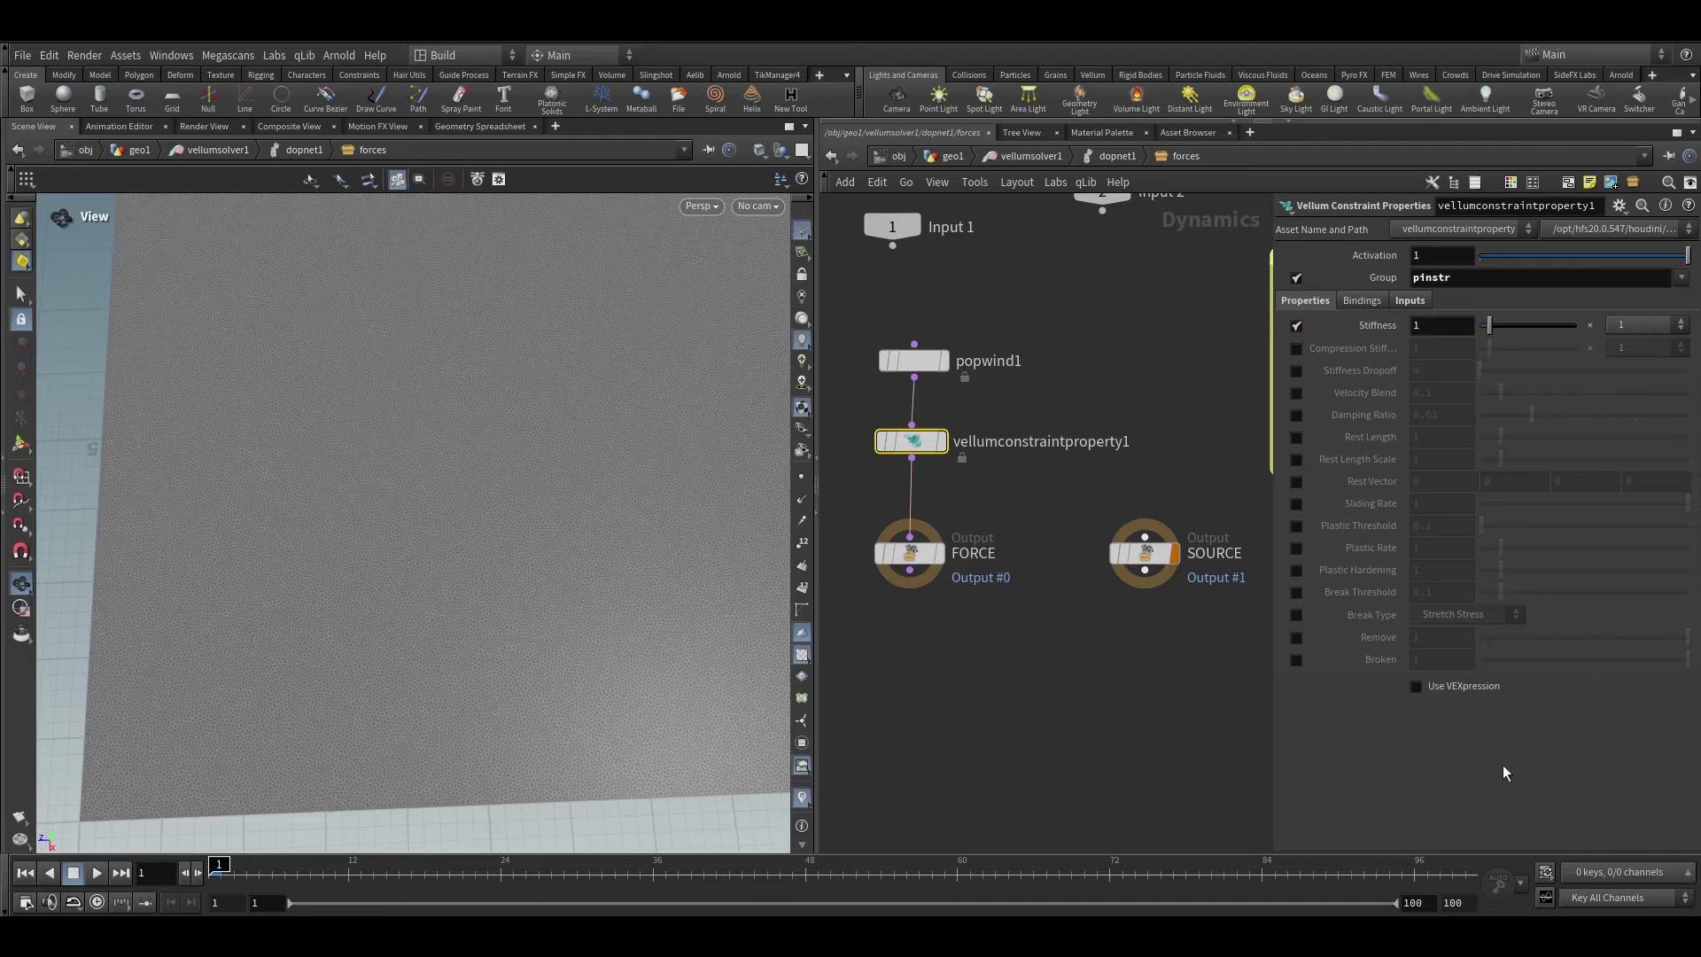
left_click(1415, 687)
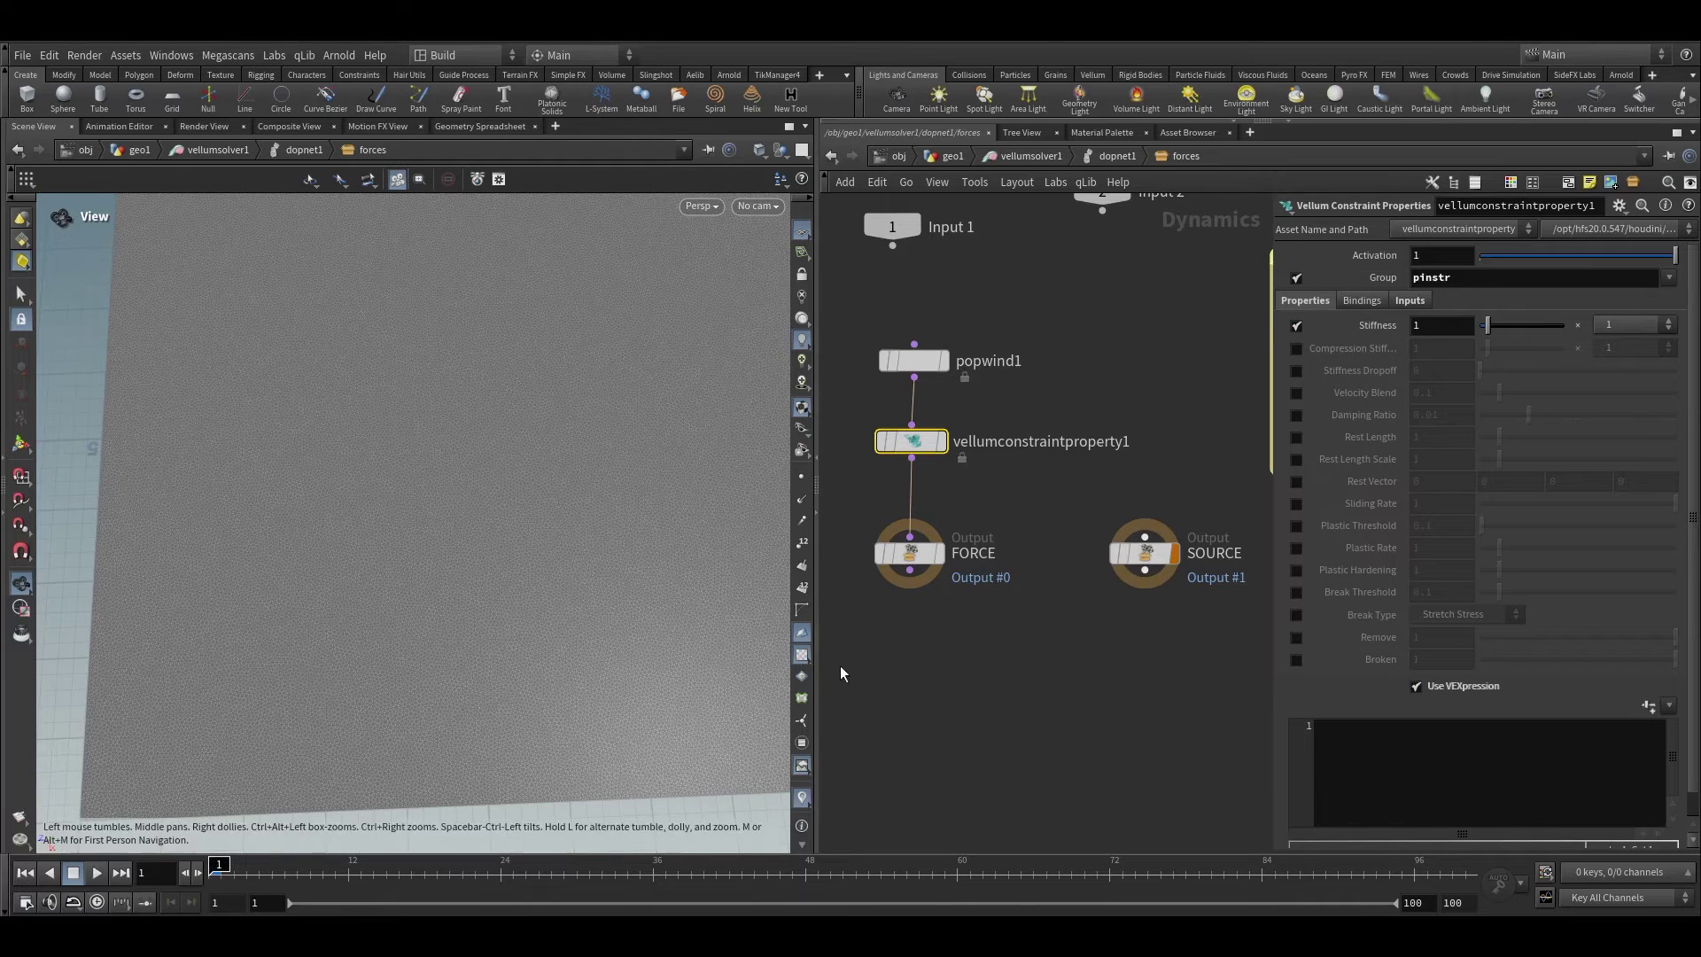
left_click_drag(816, 670, 562, 669)
left_click(1463, 774)
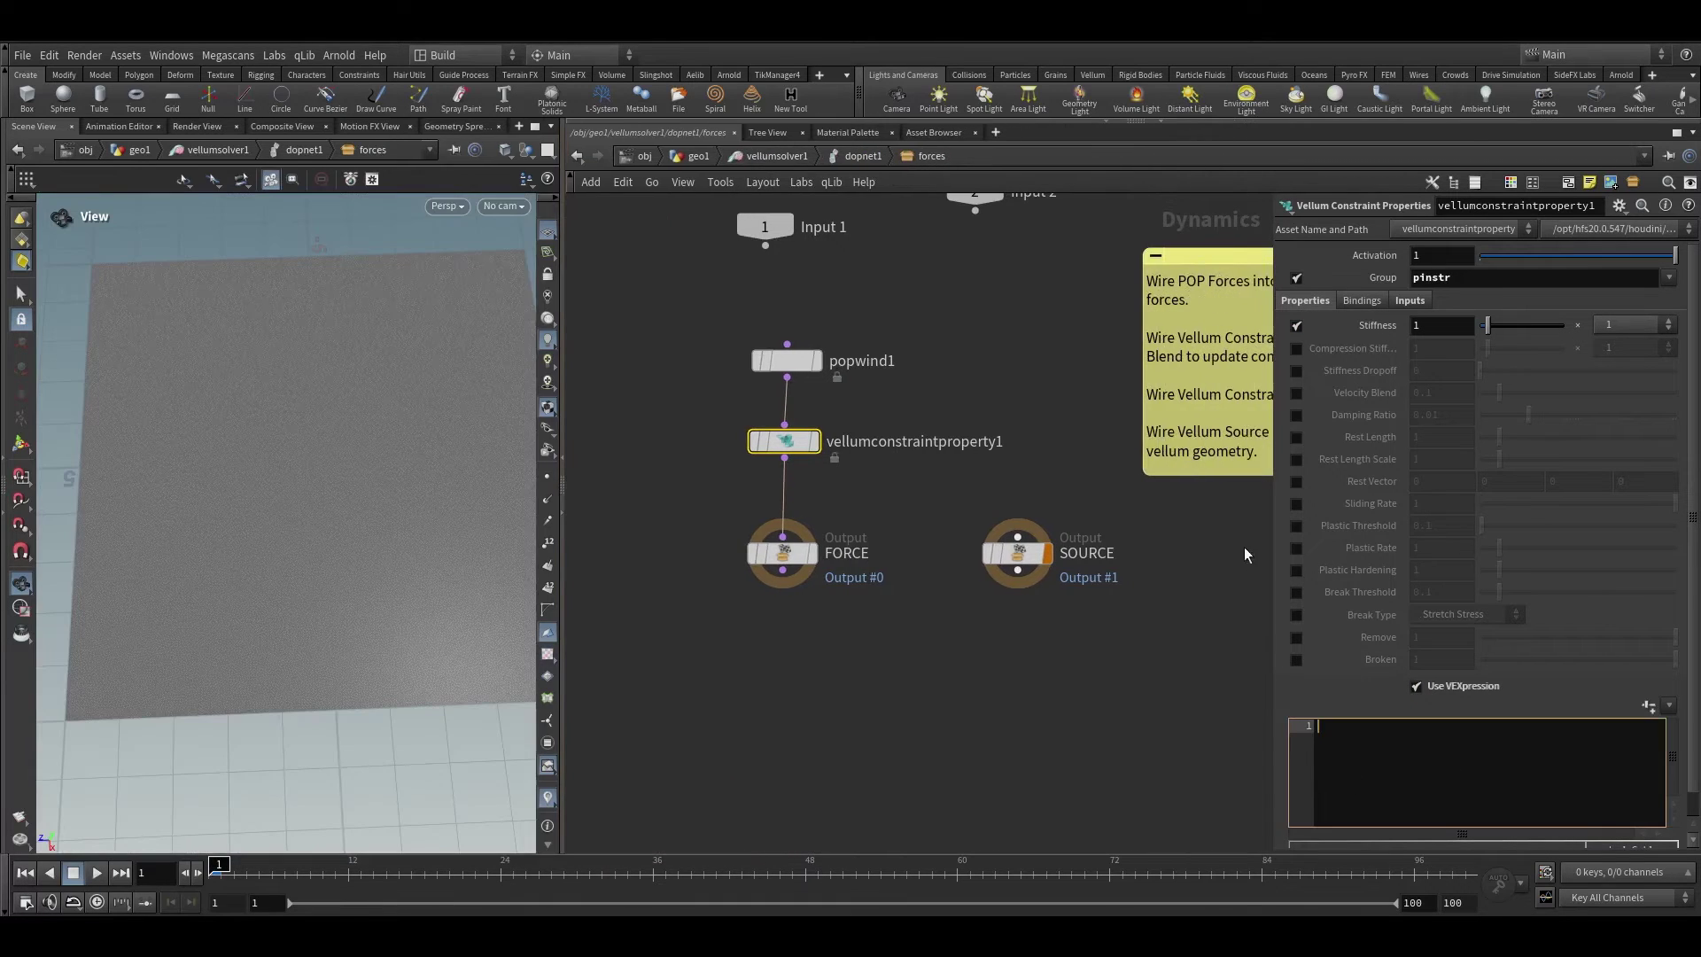
left_click(1294, 733)
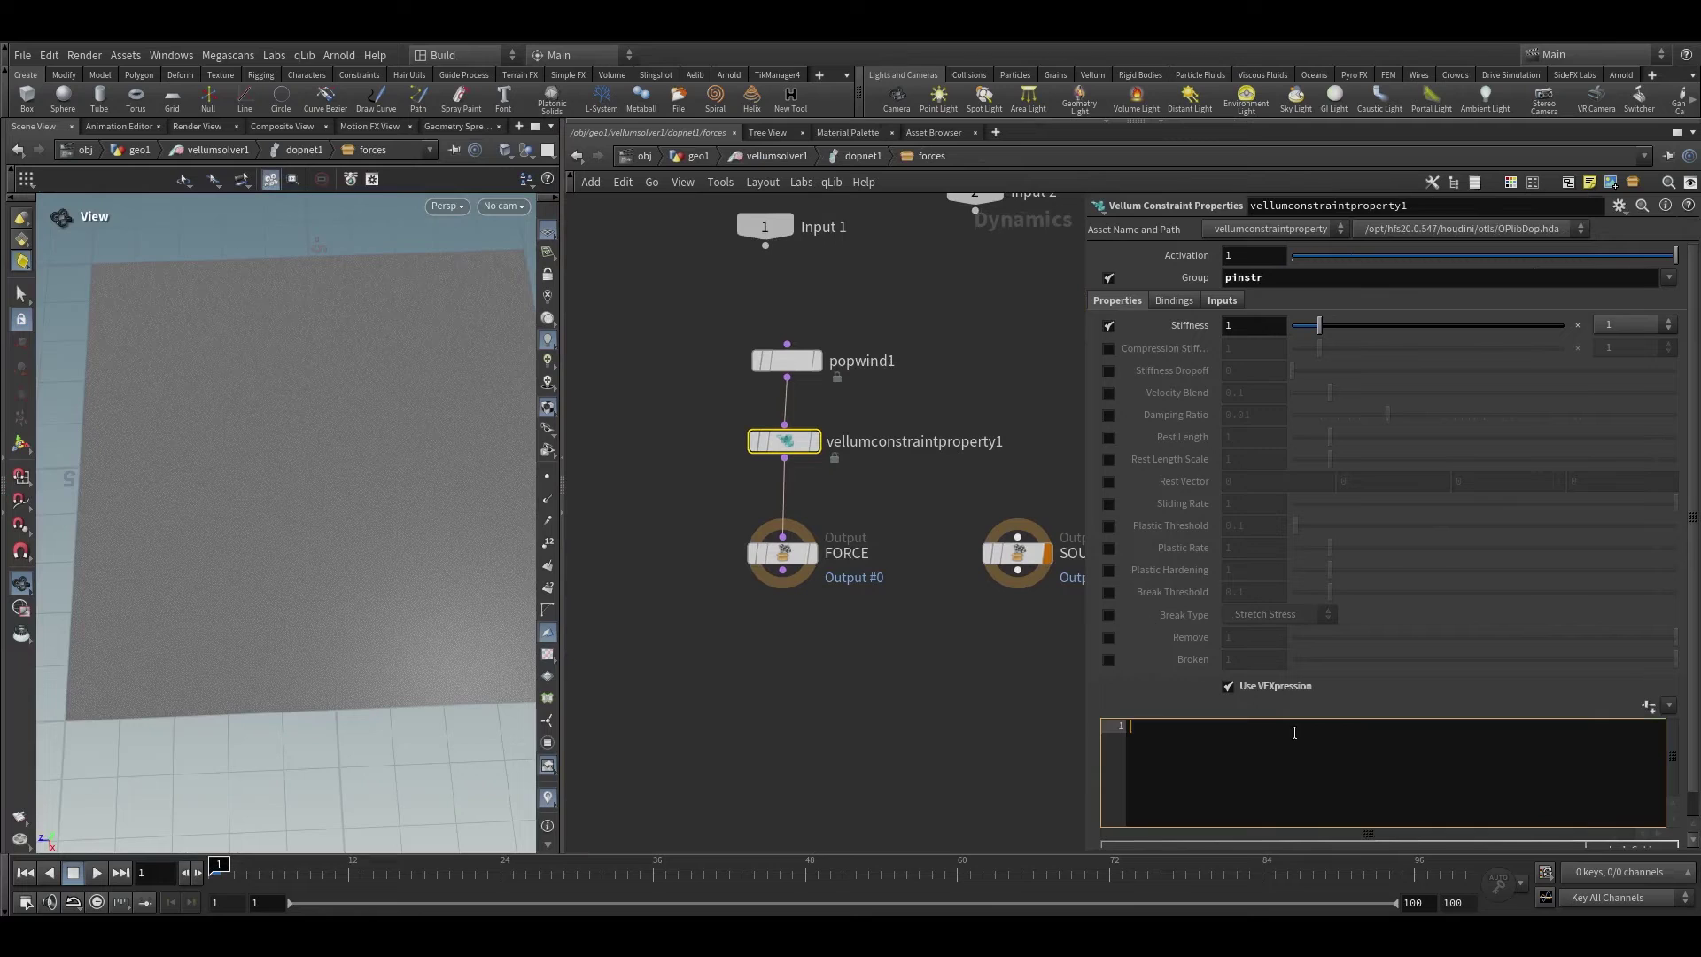
type("int pt = primp")
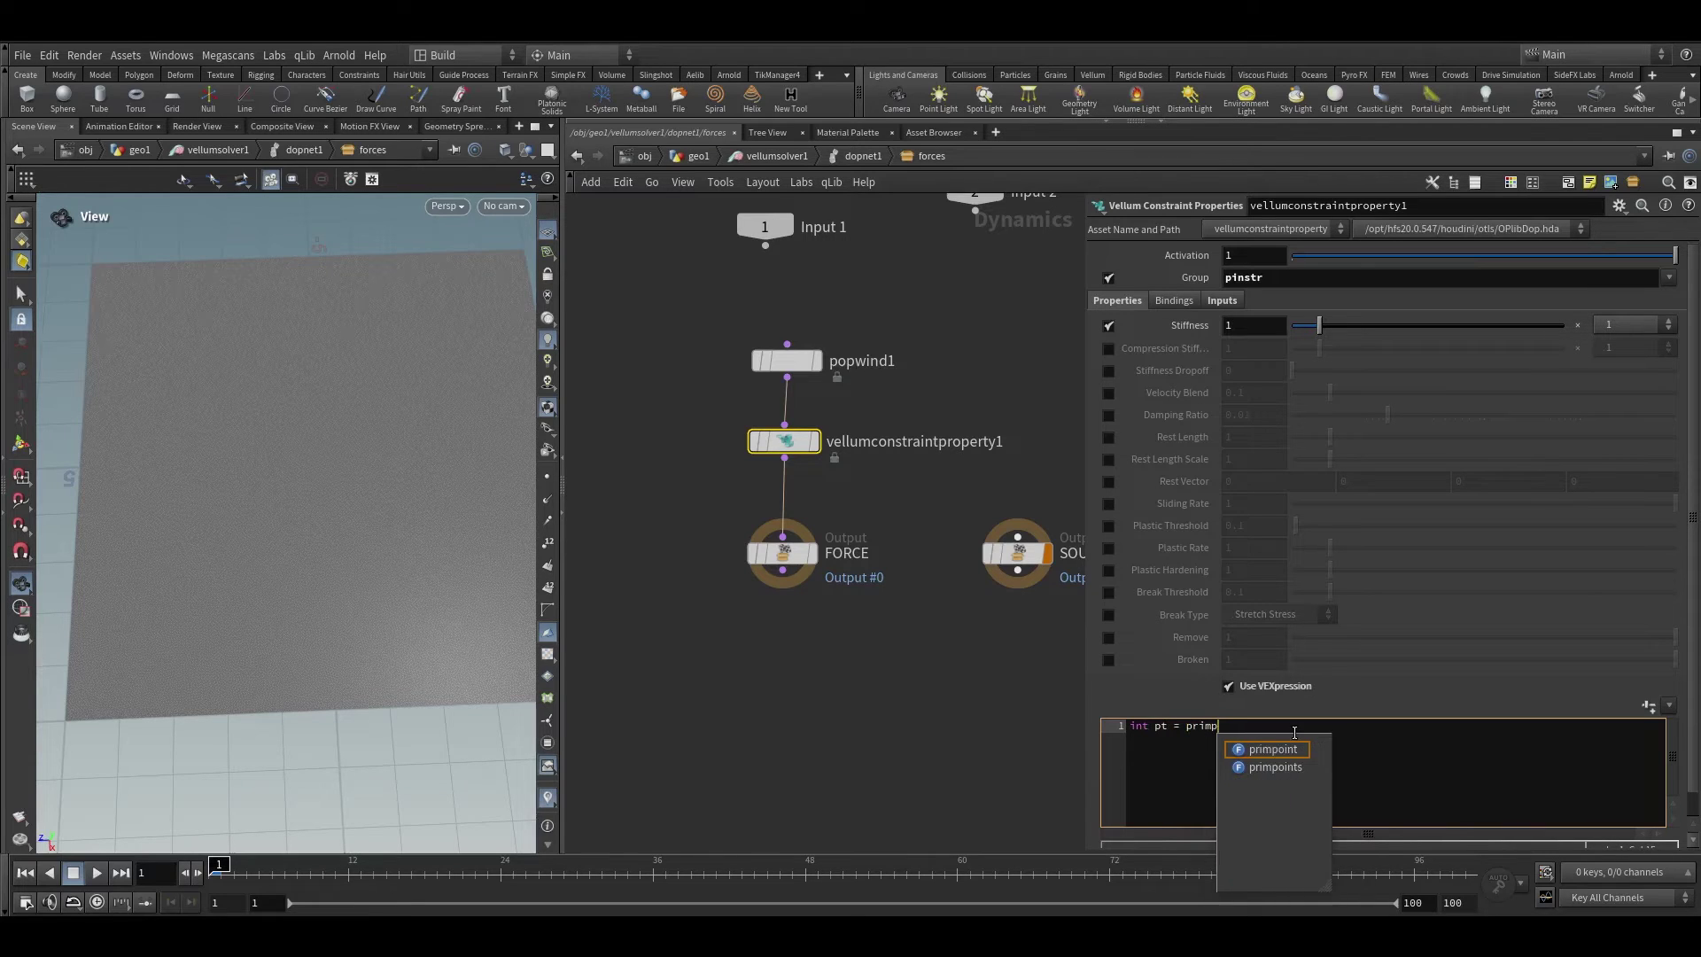
key("Down")
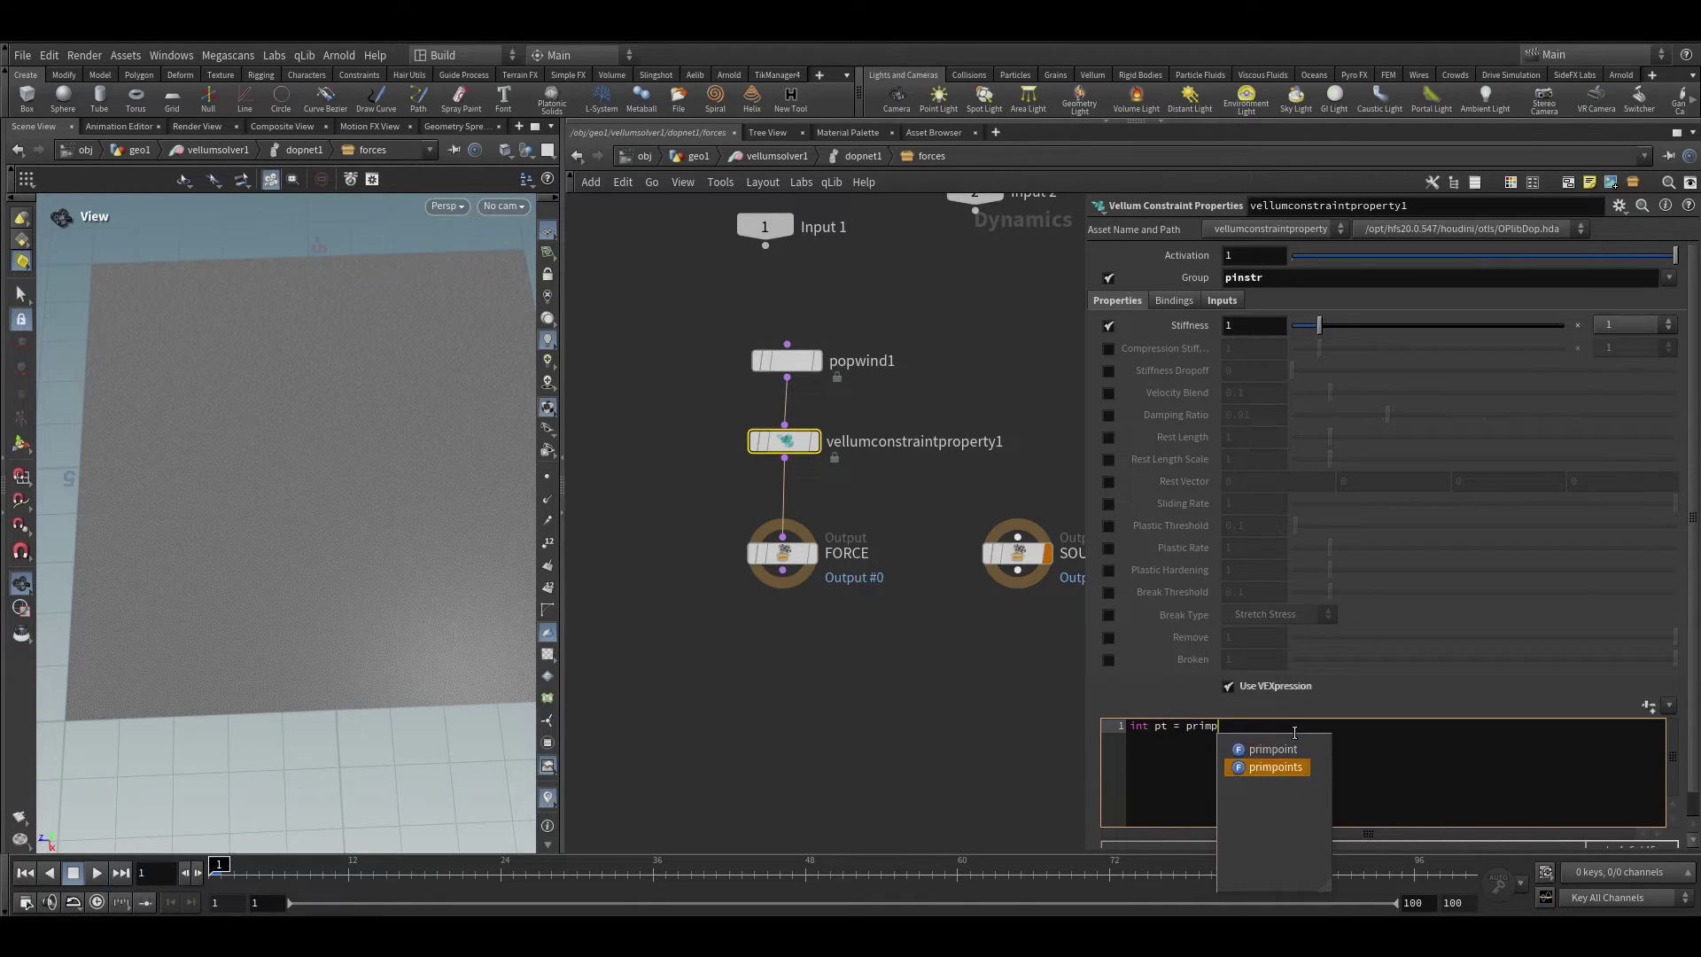
key("Return")
type("(")
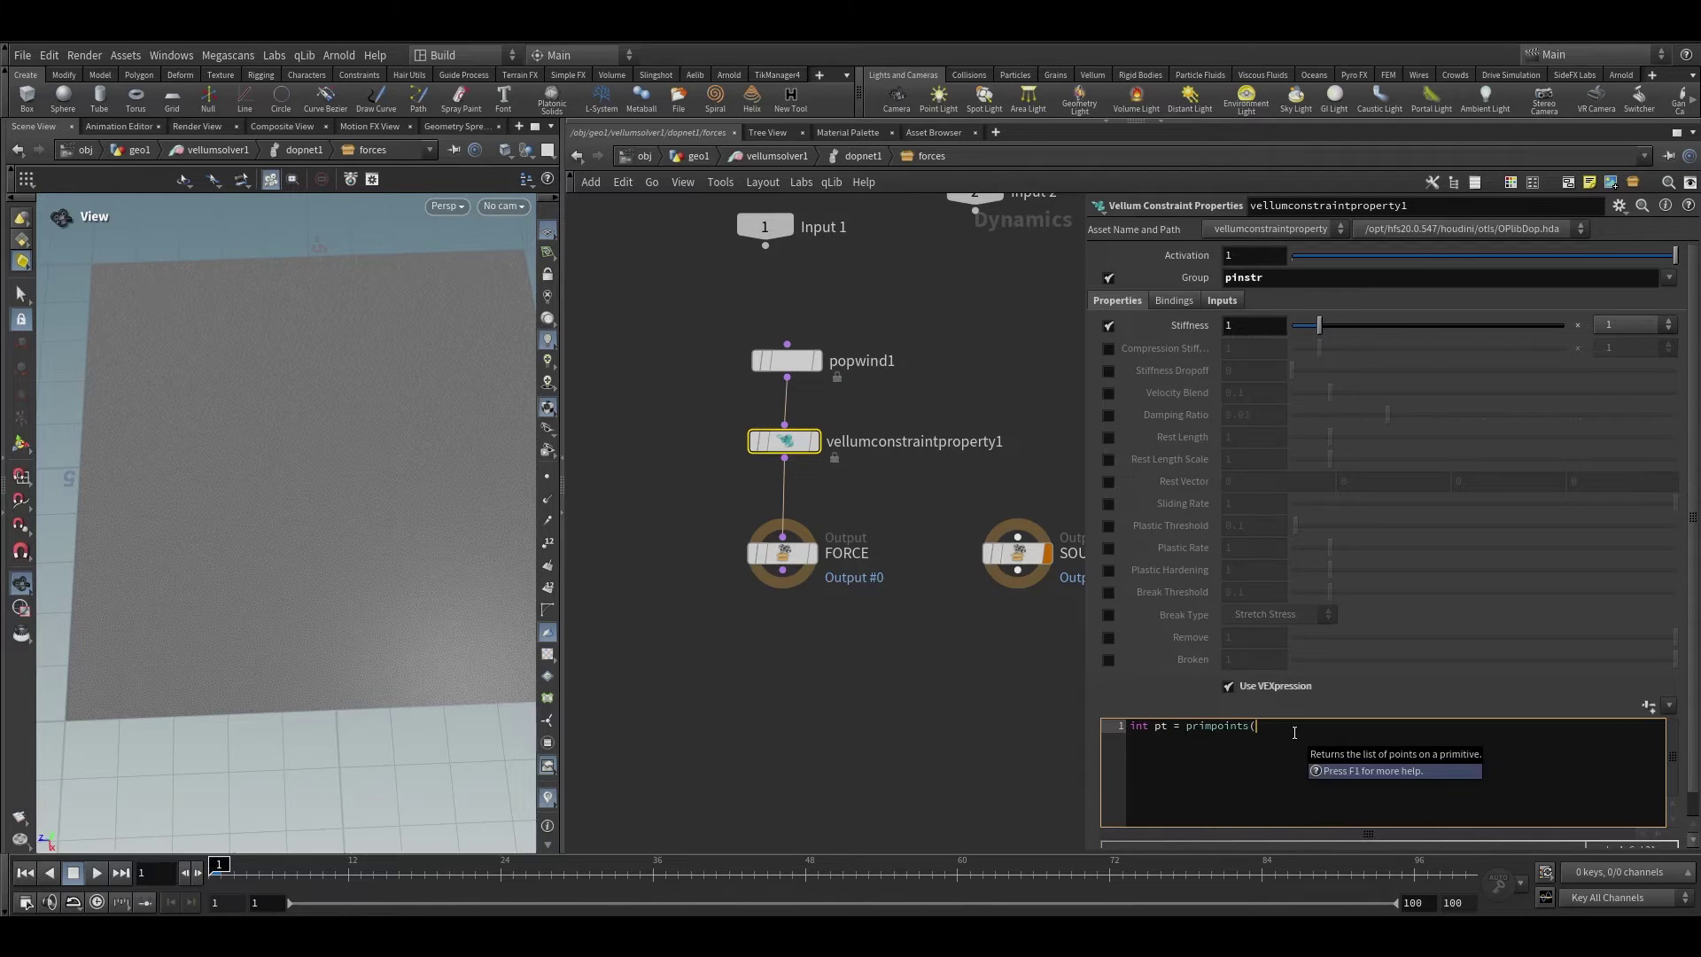
type("0,@")
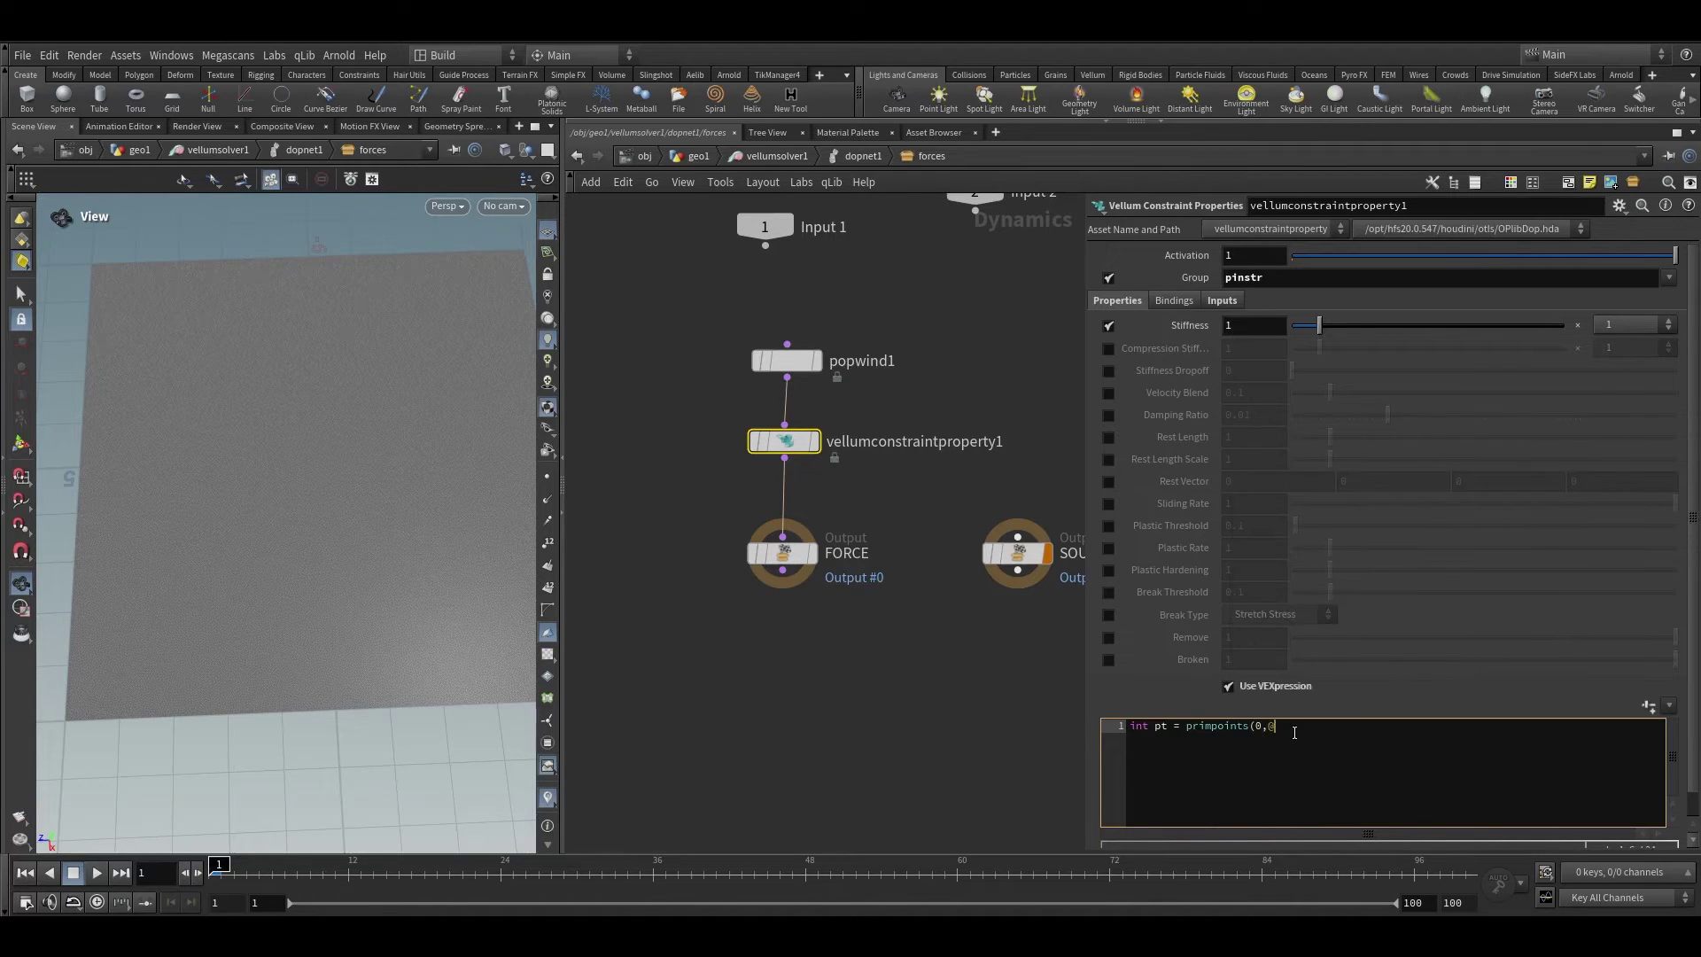
type("primnu")
type("m(")
type("[0]")
type(";")
left_click(1321, 725)
key("BackSpace")
type(")")
Review the input sources of the Vellum Constraint Properties node and the dopnet1 connections inside vellumsolver1, and return to the forces subnetwork
key("super")
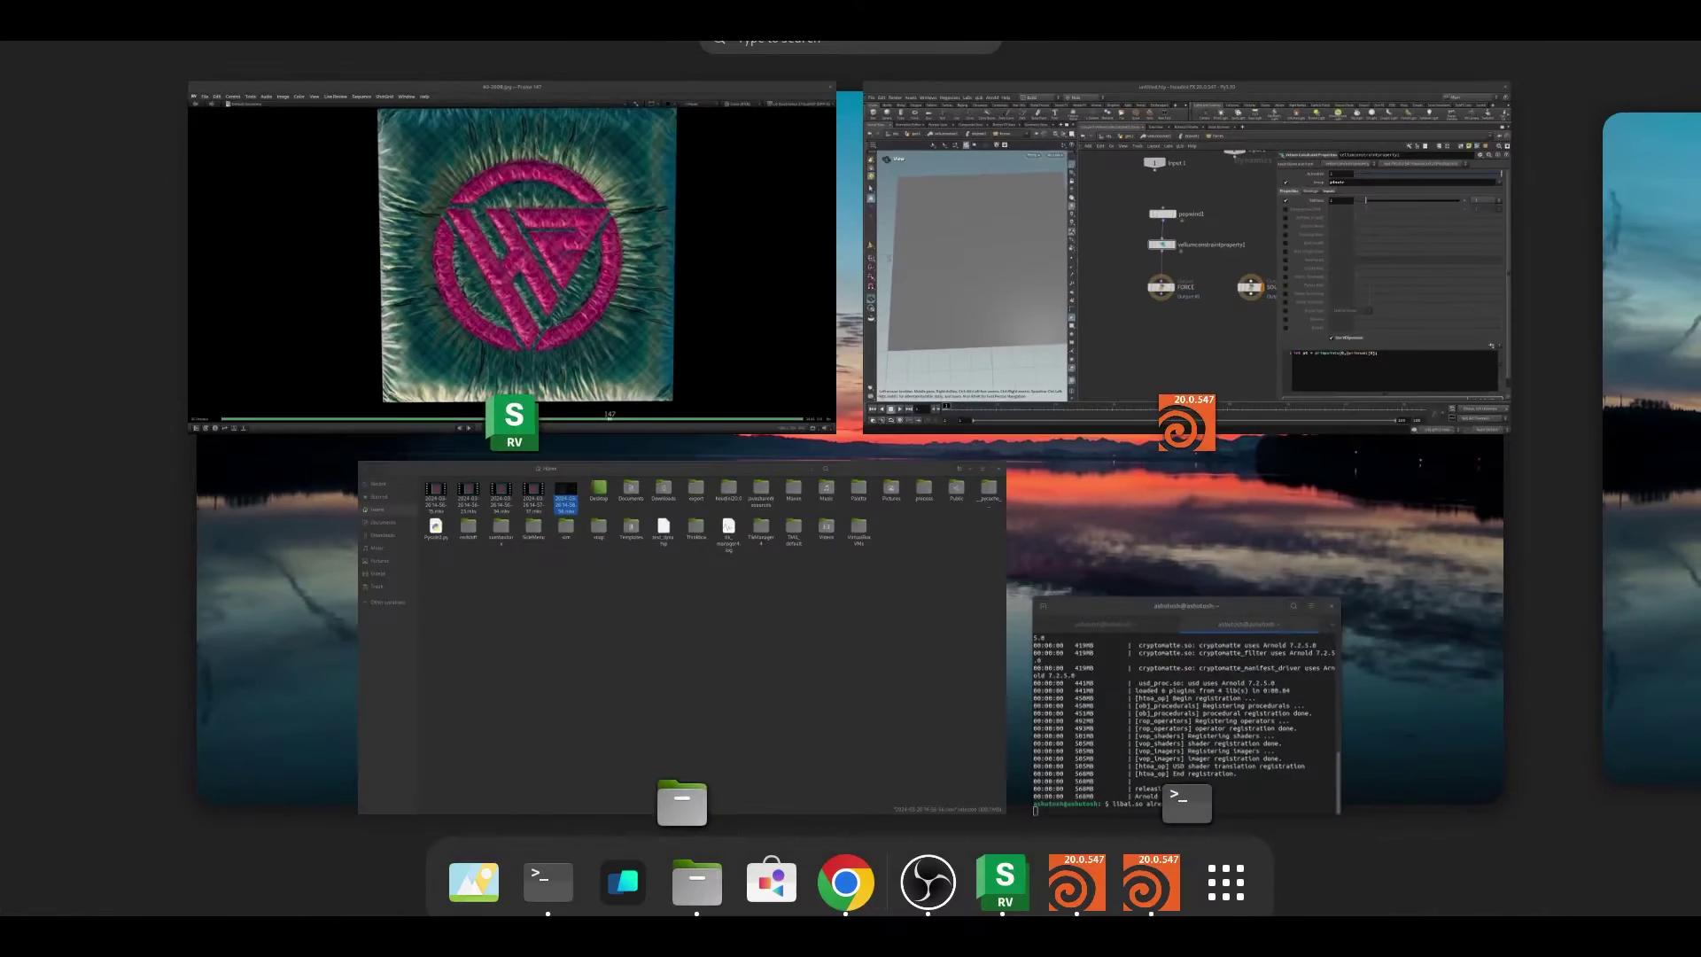
key("super")
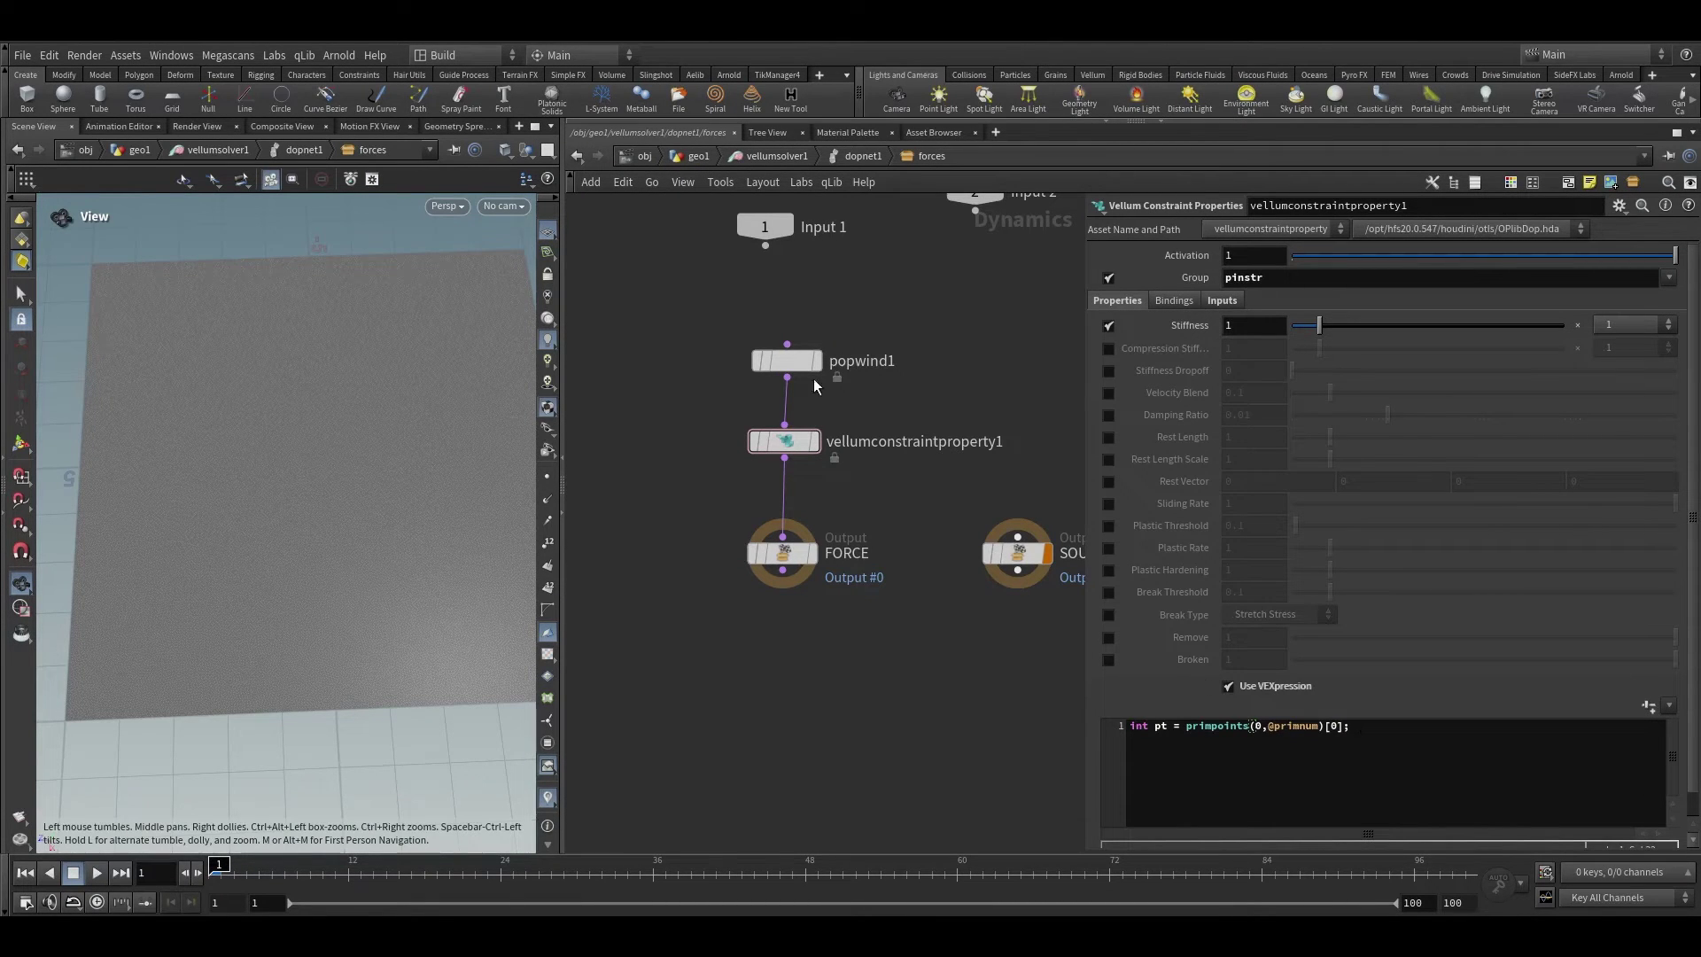
left_click(1211, 302)
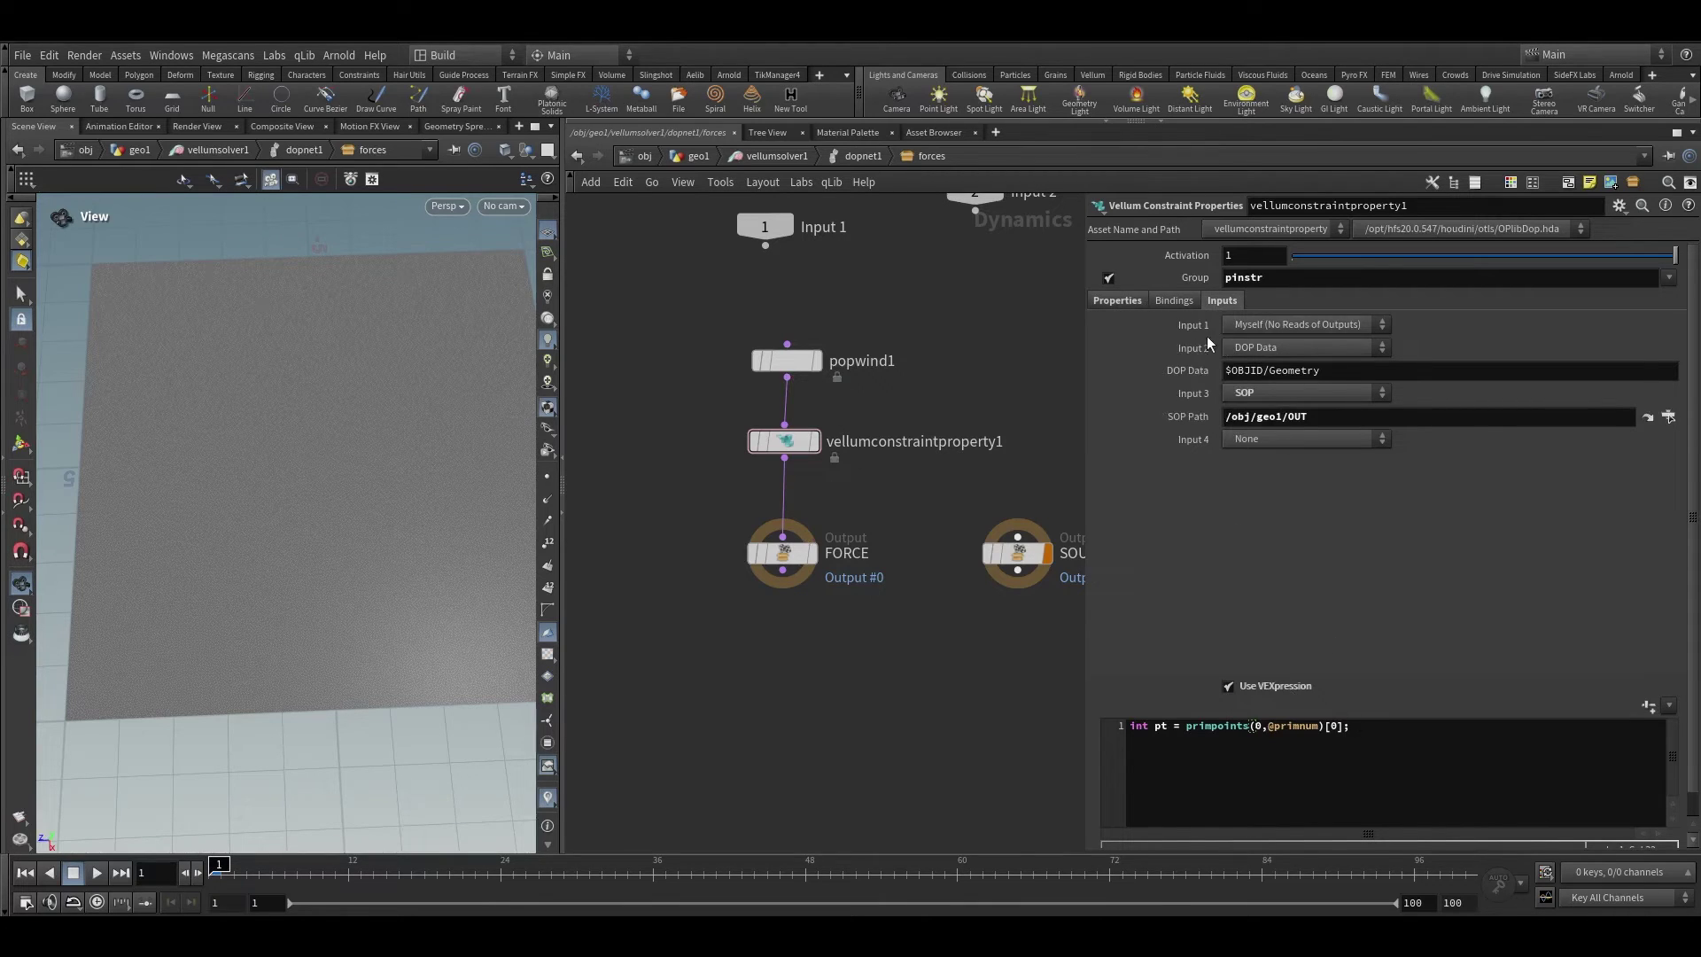
left_click(770, 159)
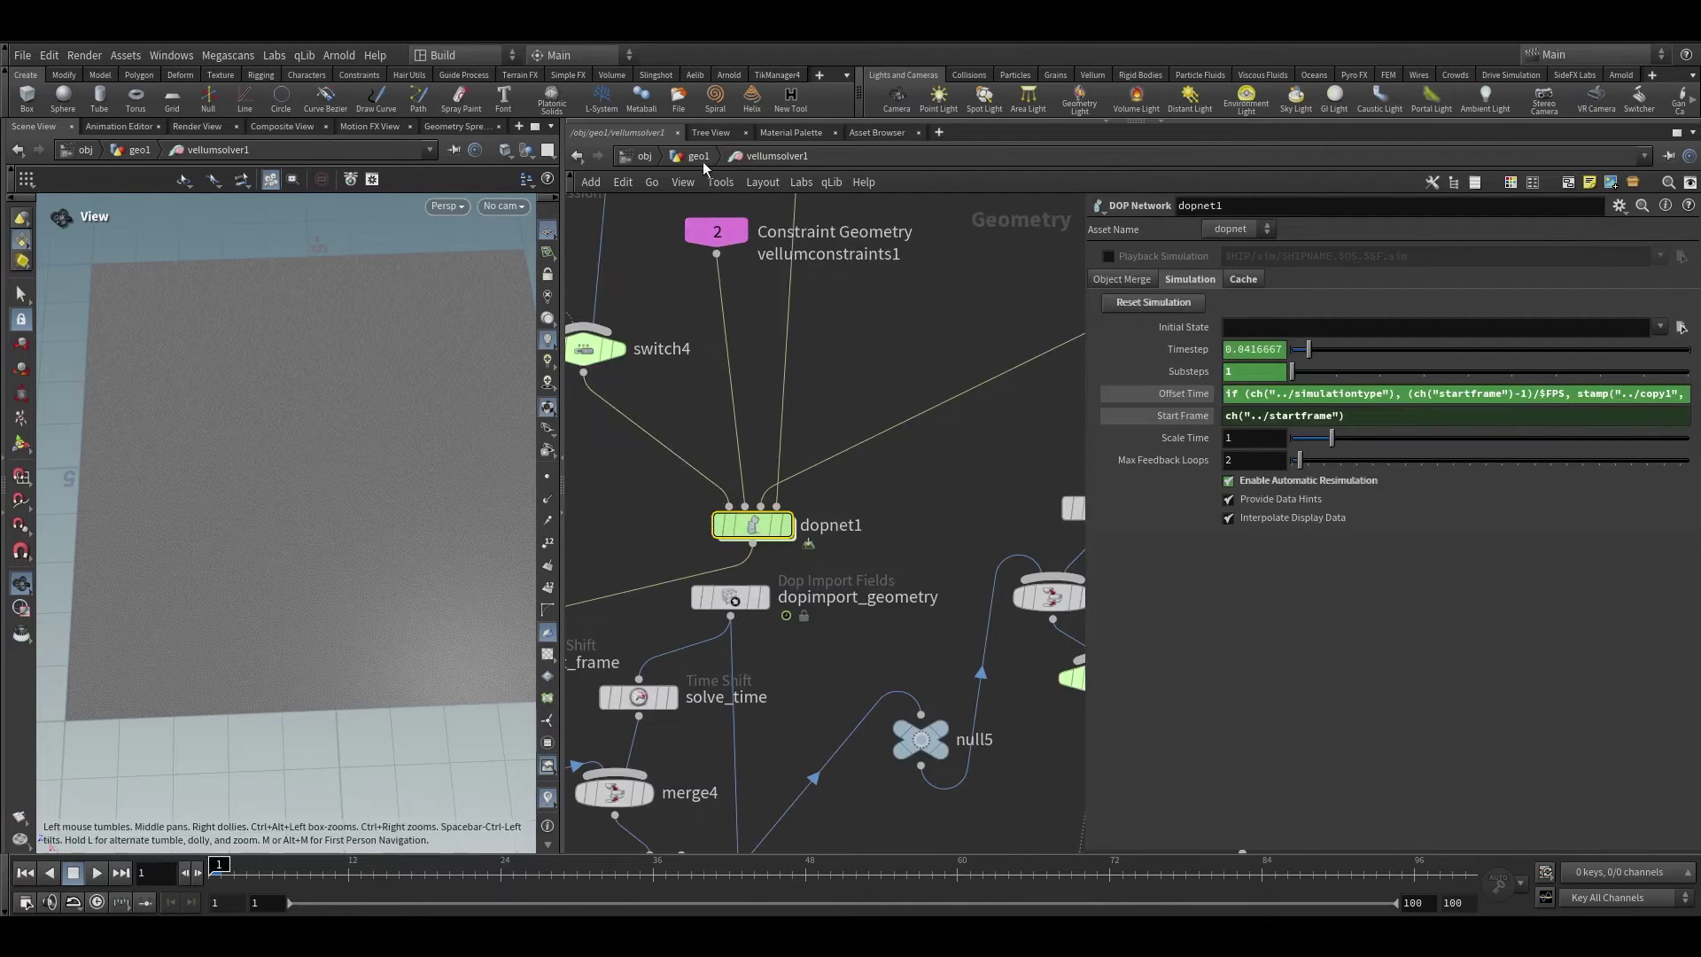
double_click(755, 526)
double_click(930, 467)
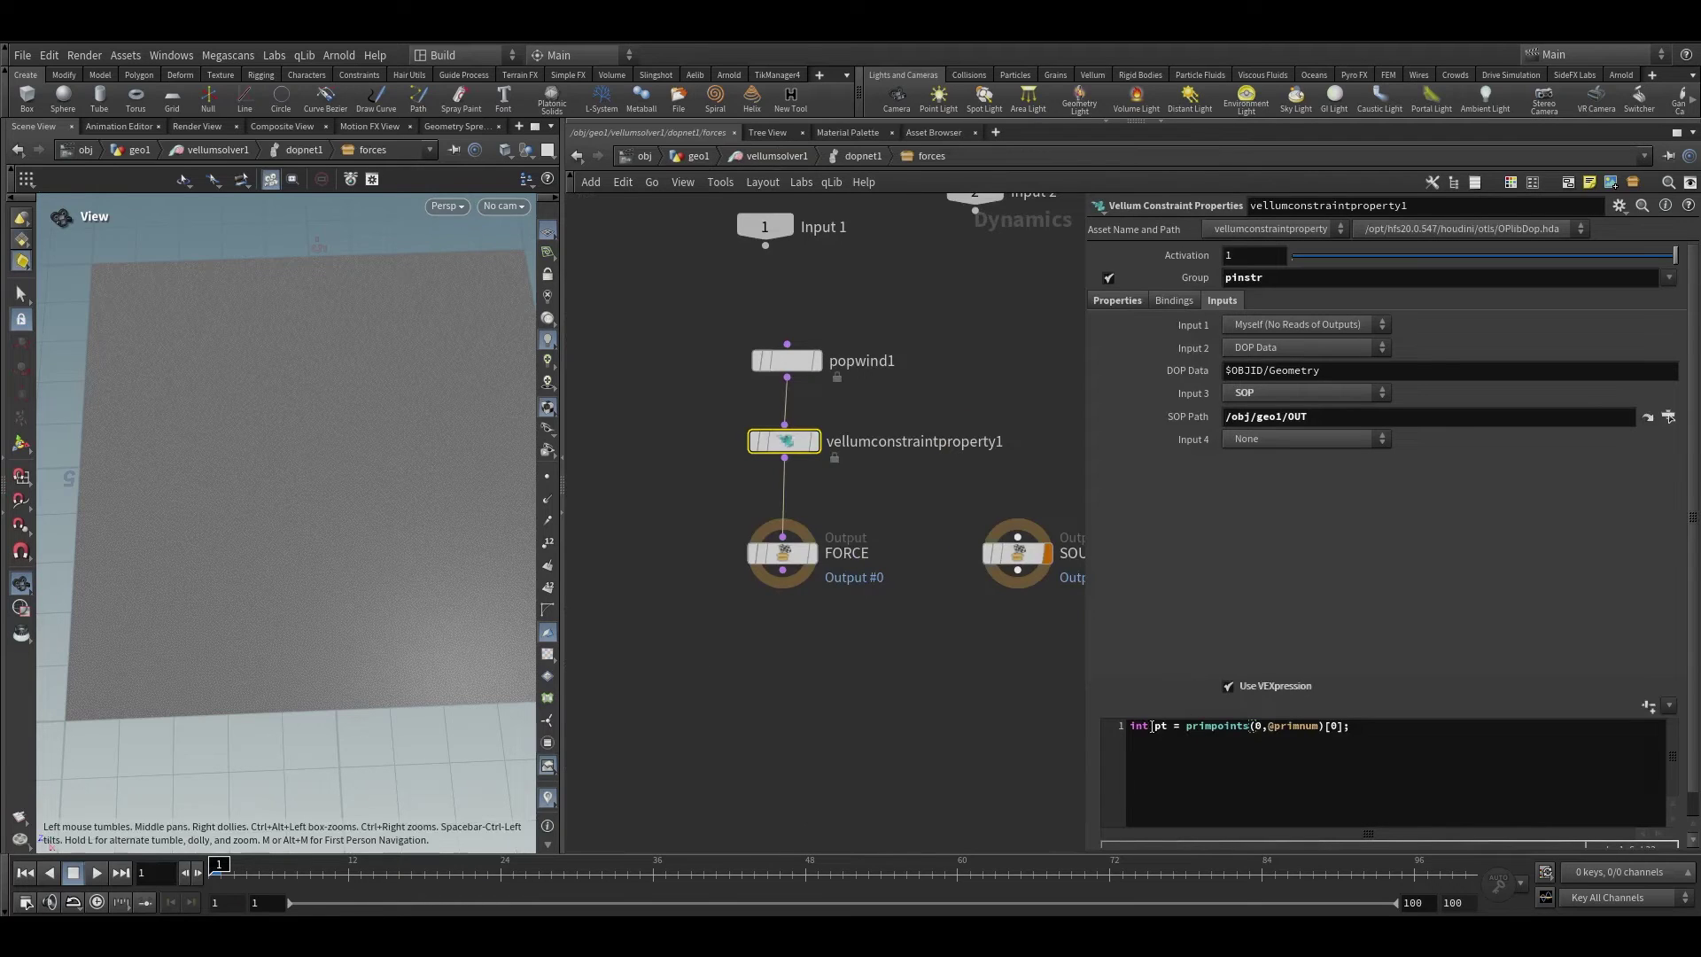
Start a second VEXpression line with a float declaration
left_click(1362, 724)
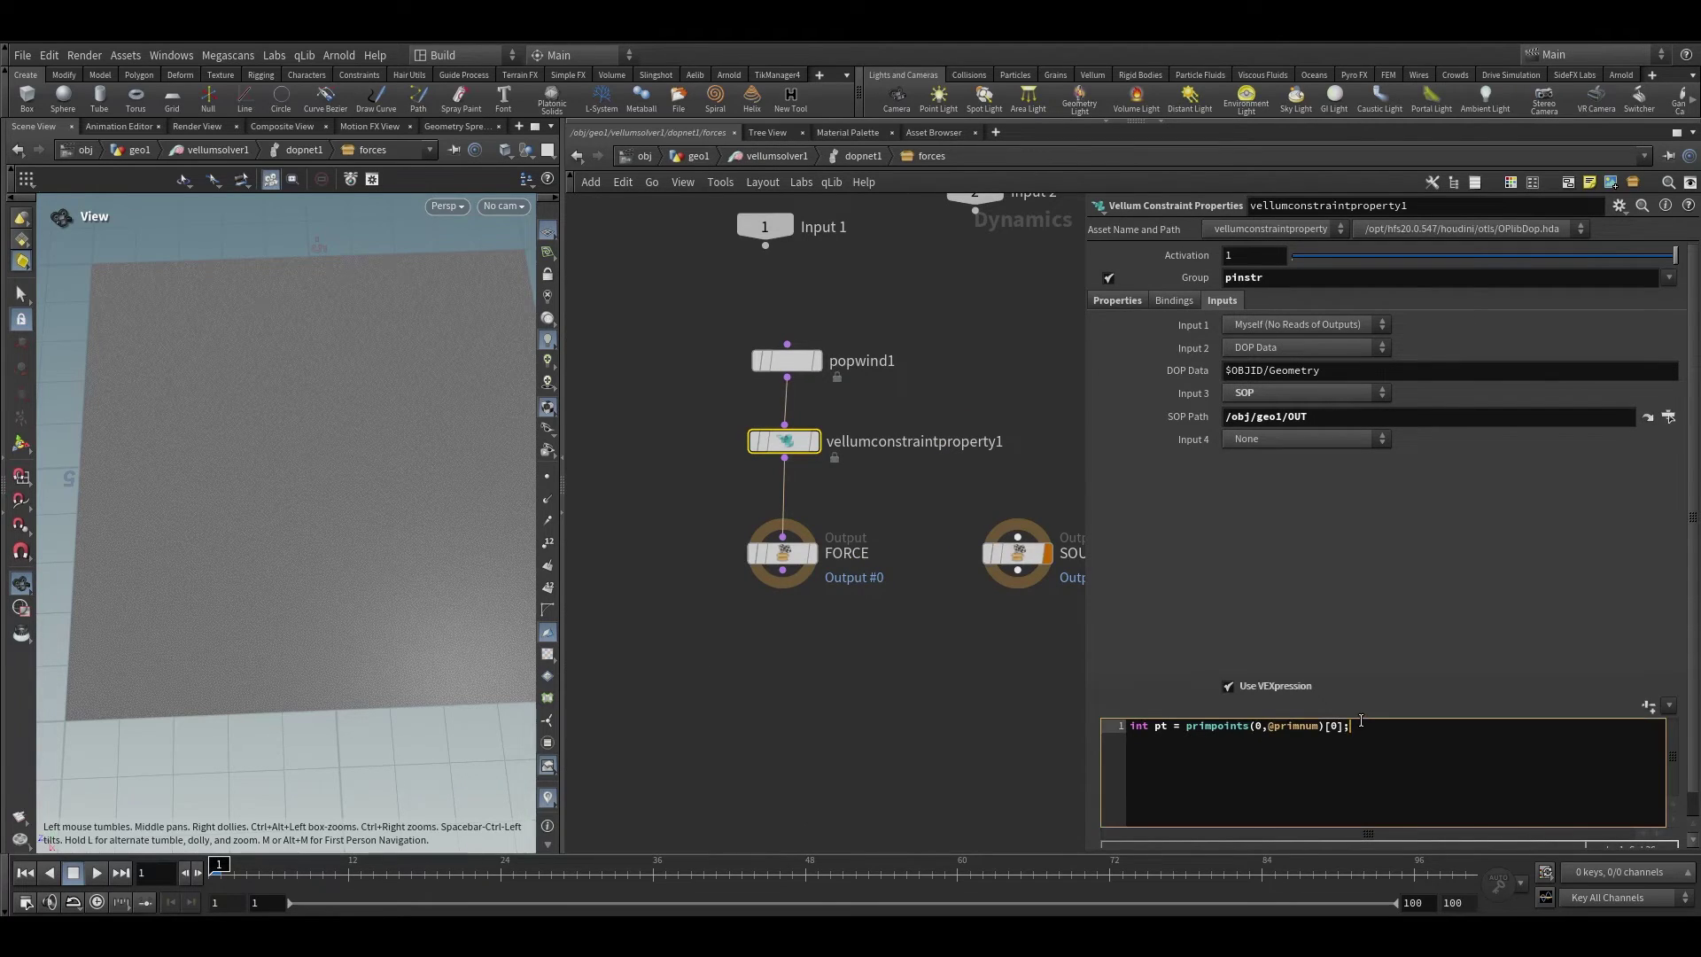
key("Return")
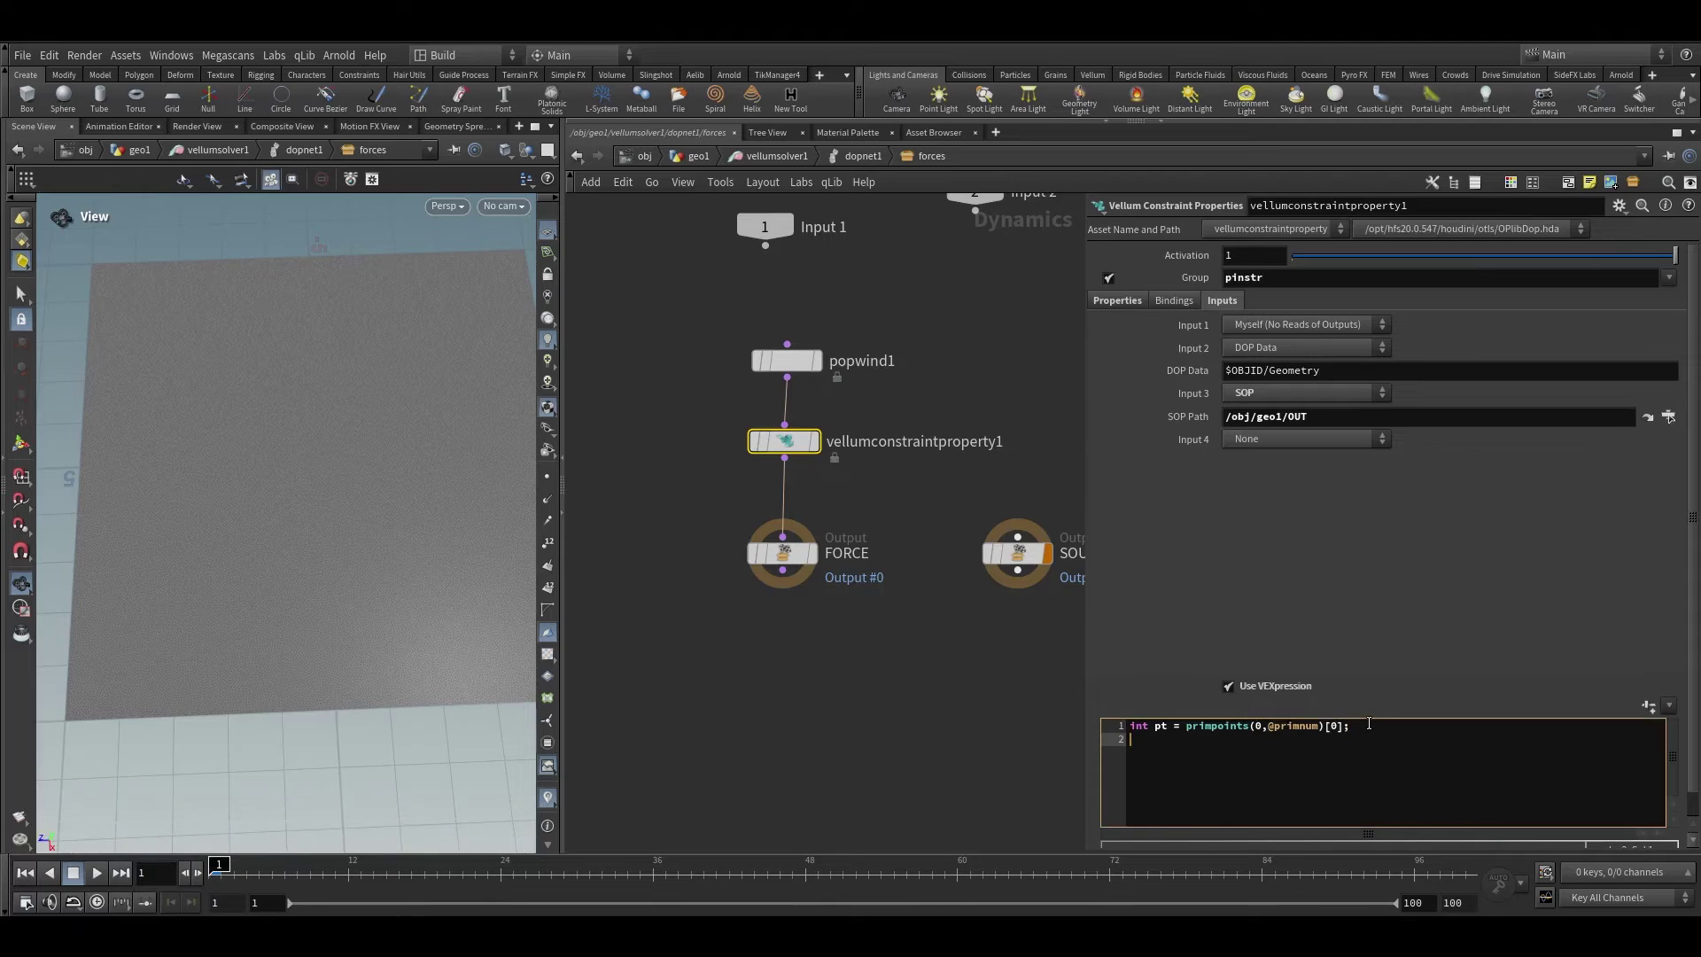
type("float")
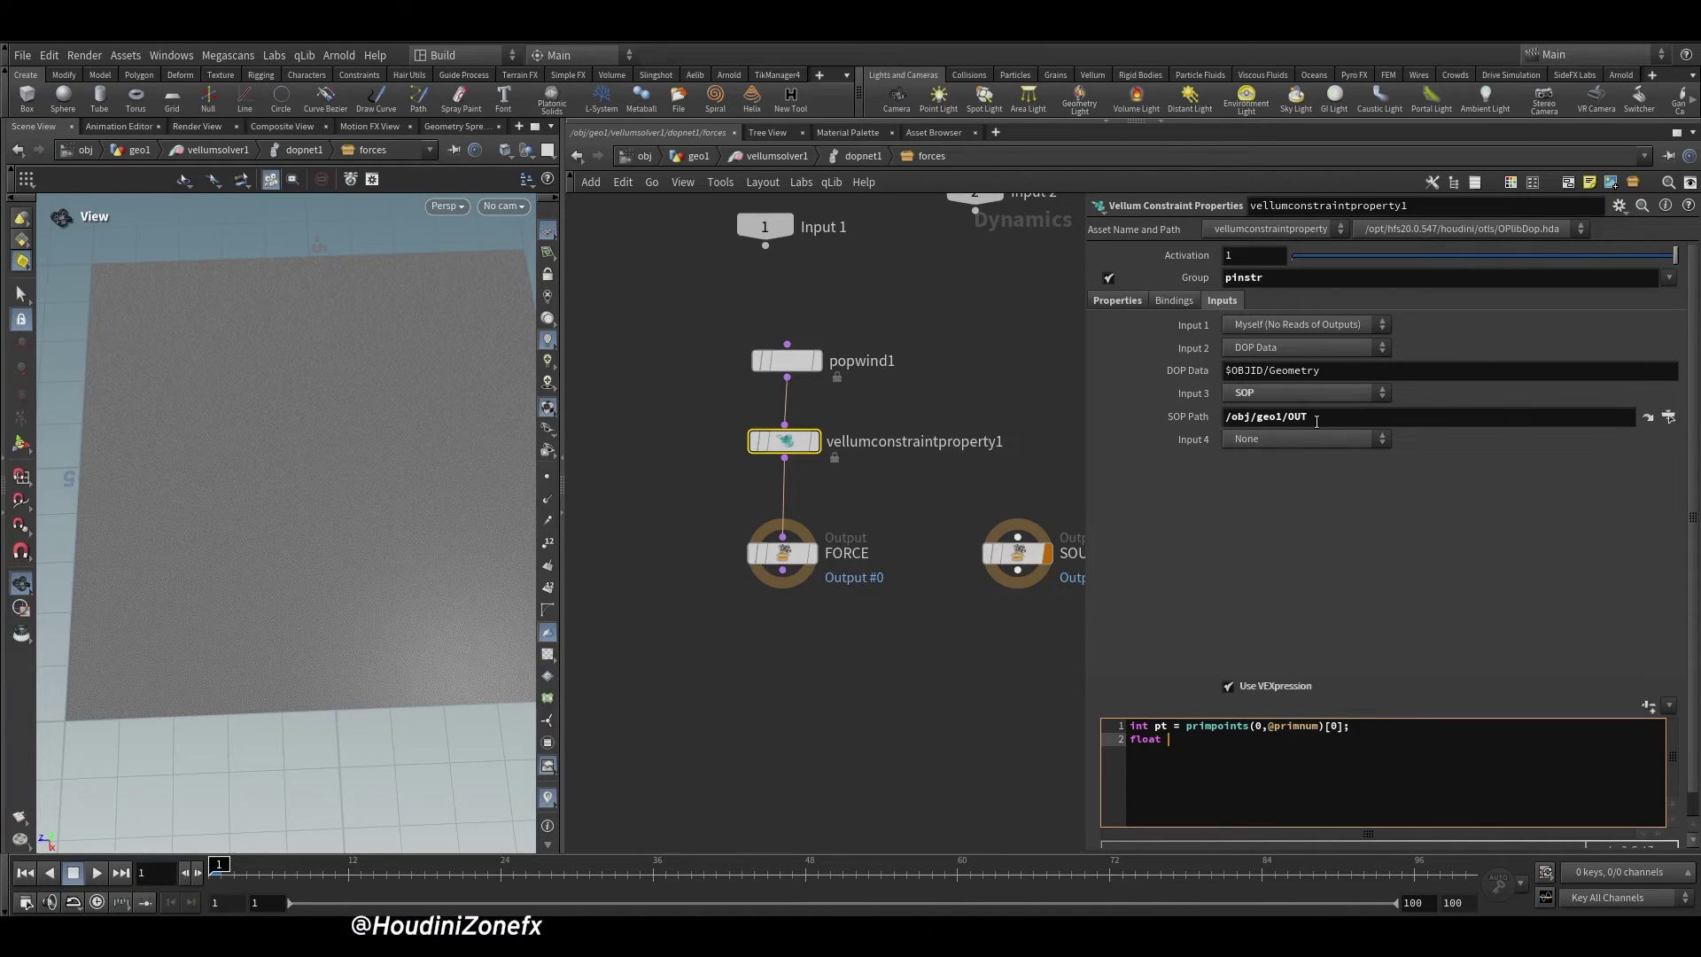
Inspect the point attributes on the OUT null to find the constraint attribute's name, and return to the forces subnetwork
left_click(1658, 427)
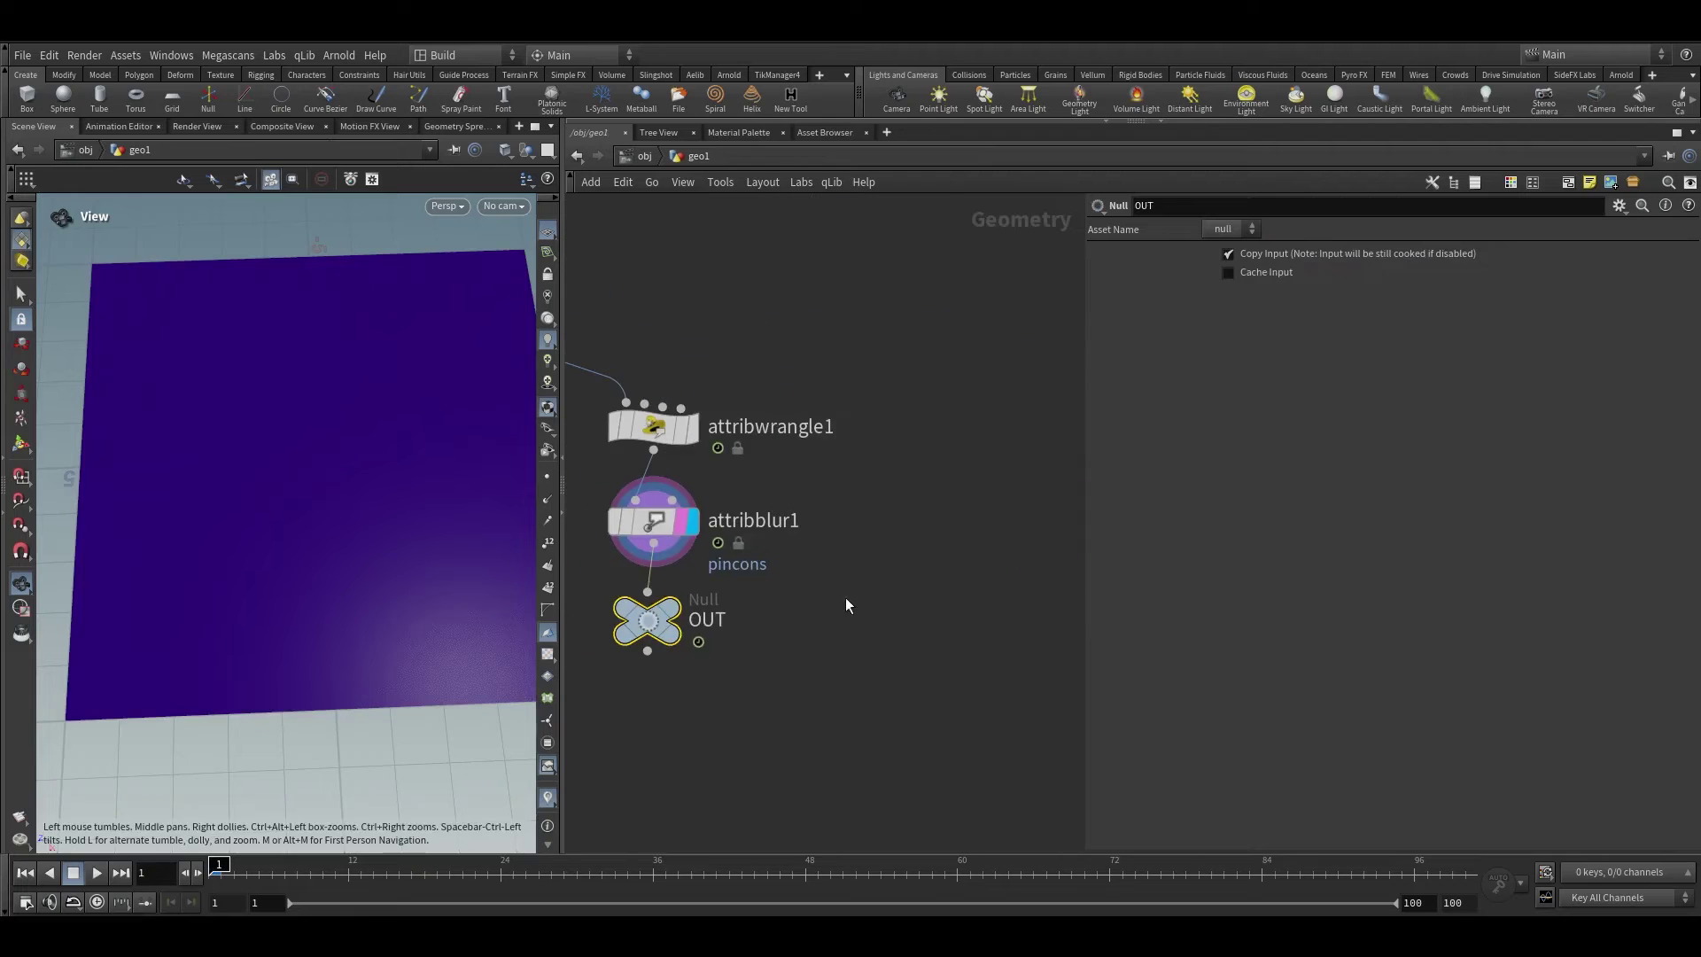
middle_click(652, 628)
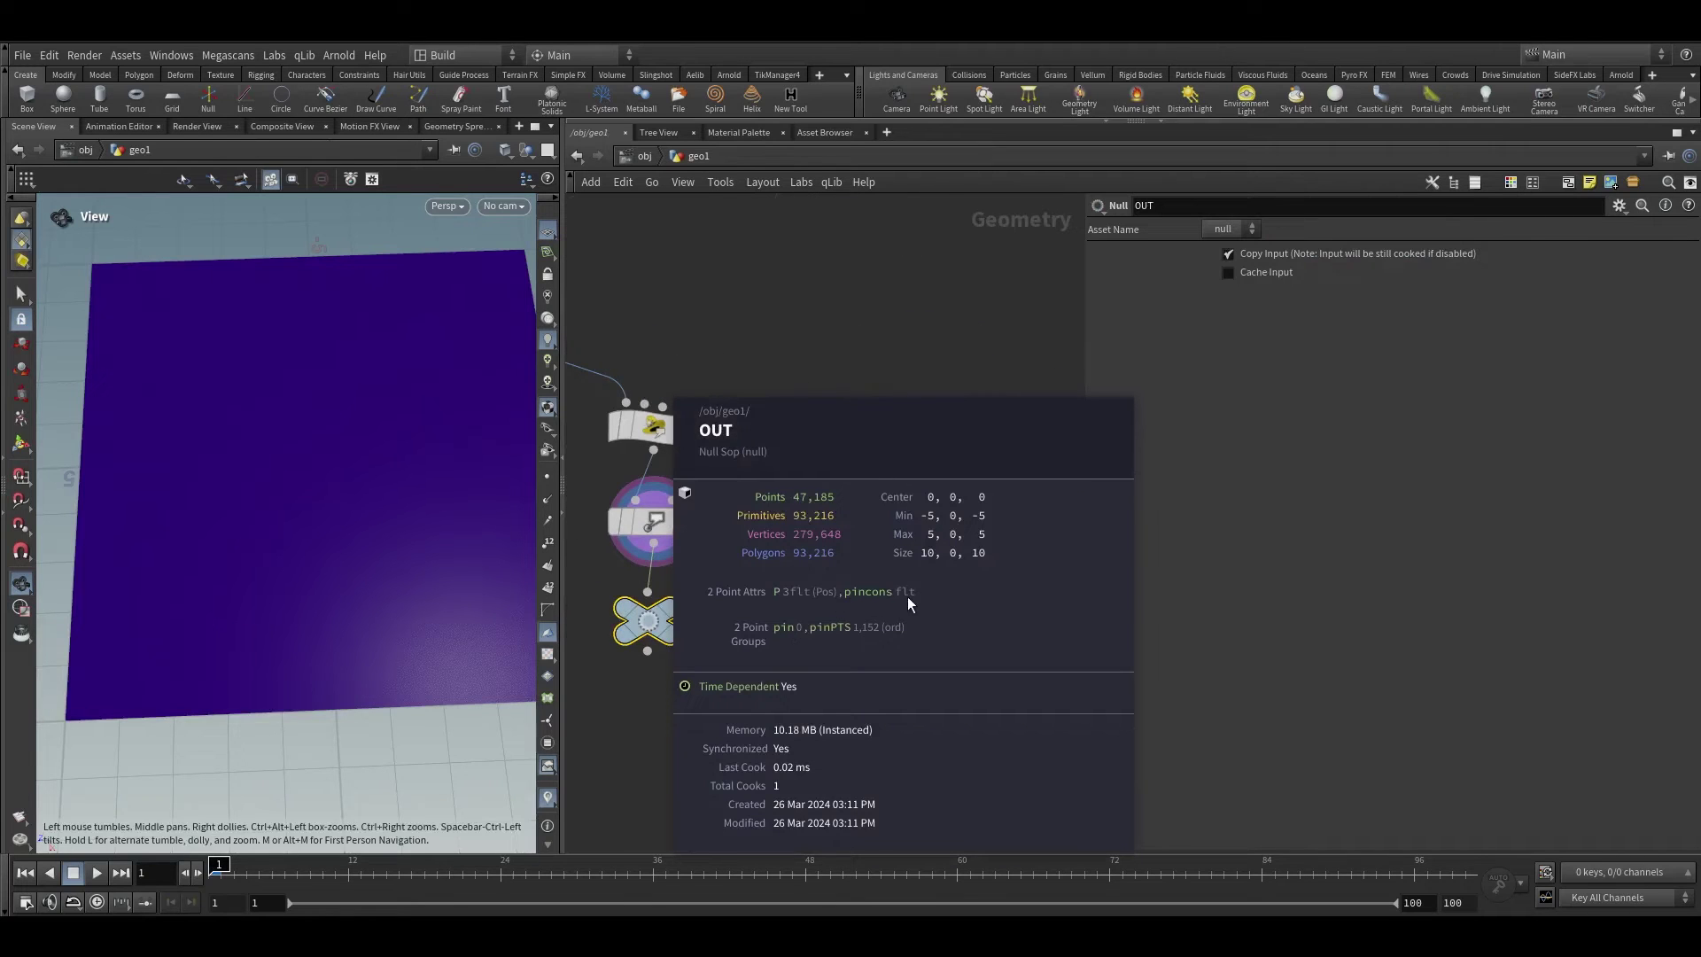
left_click(578, 157)
Complete the second VEXpression line as float cons = point(2,"pincons",pt);
left_click(1203, 740)
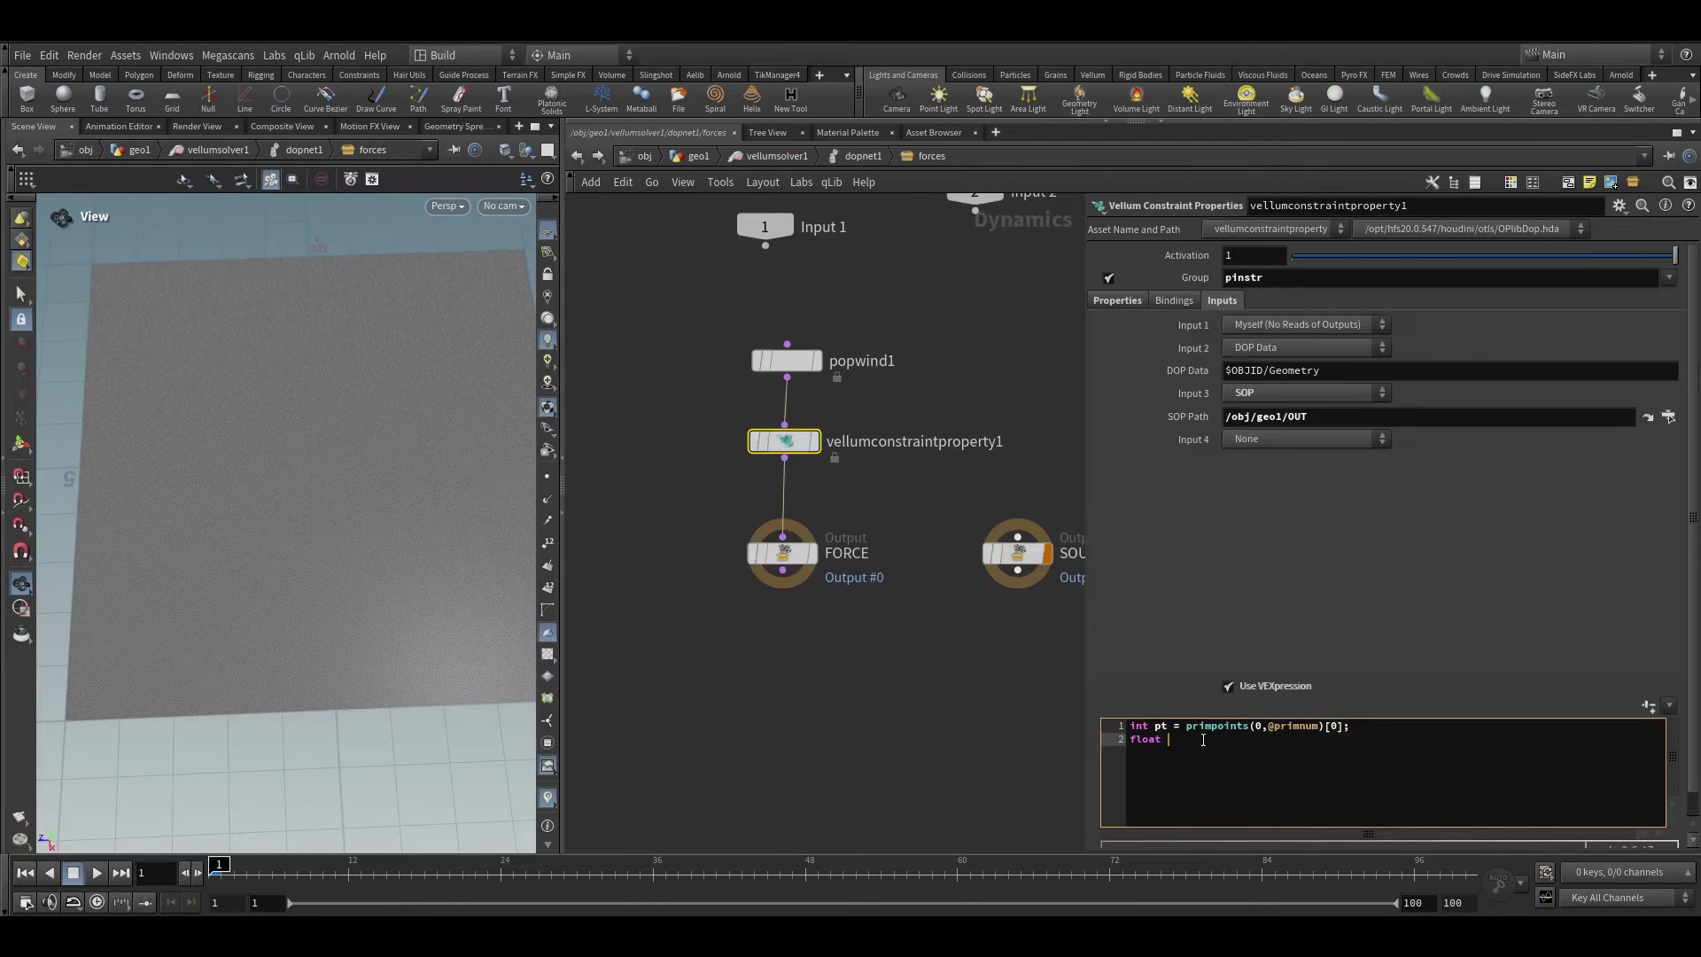
type("cons = point(")
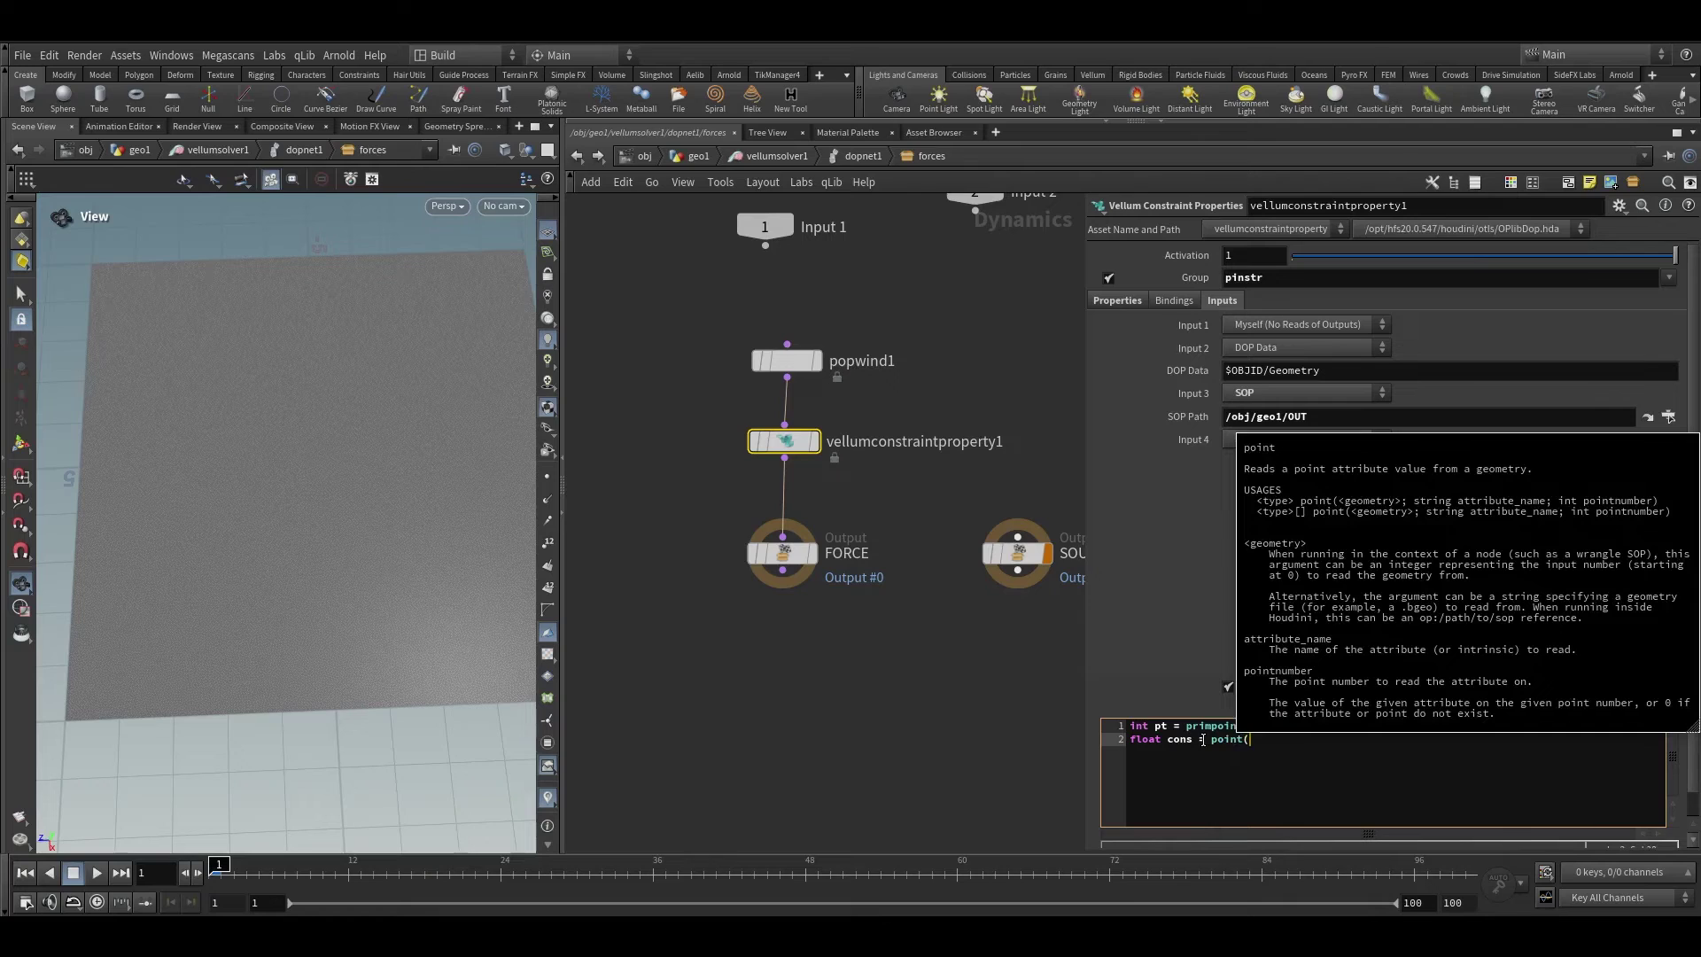
type("2")
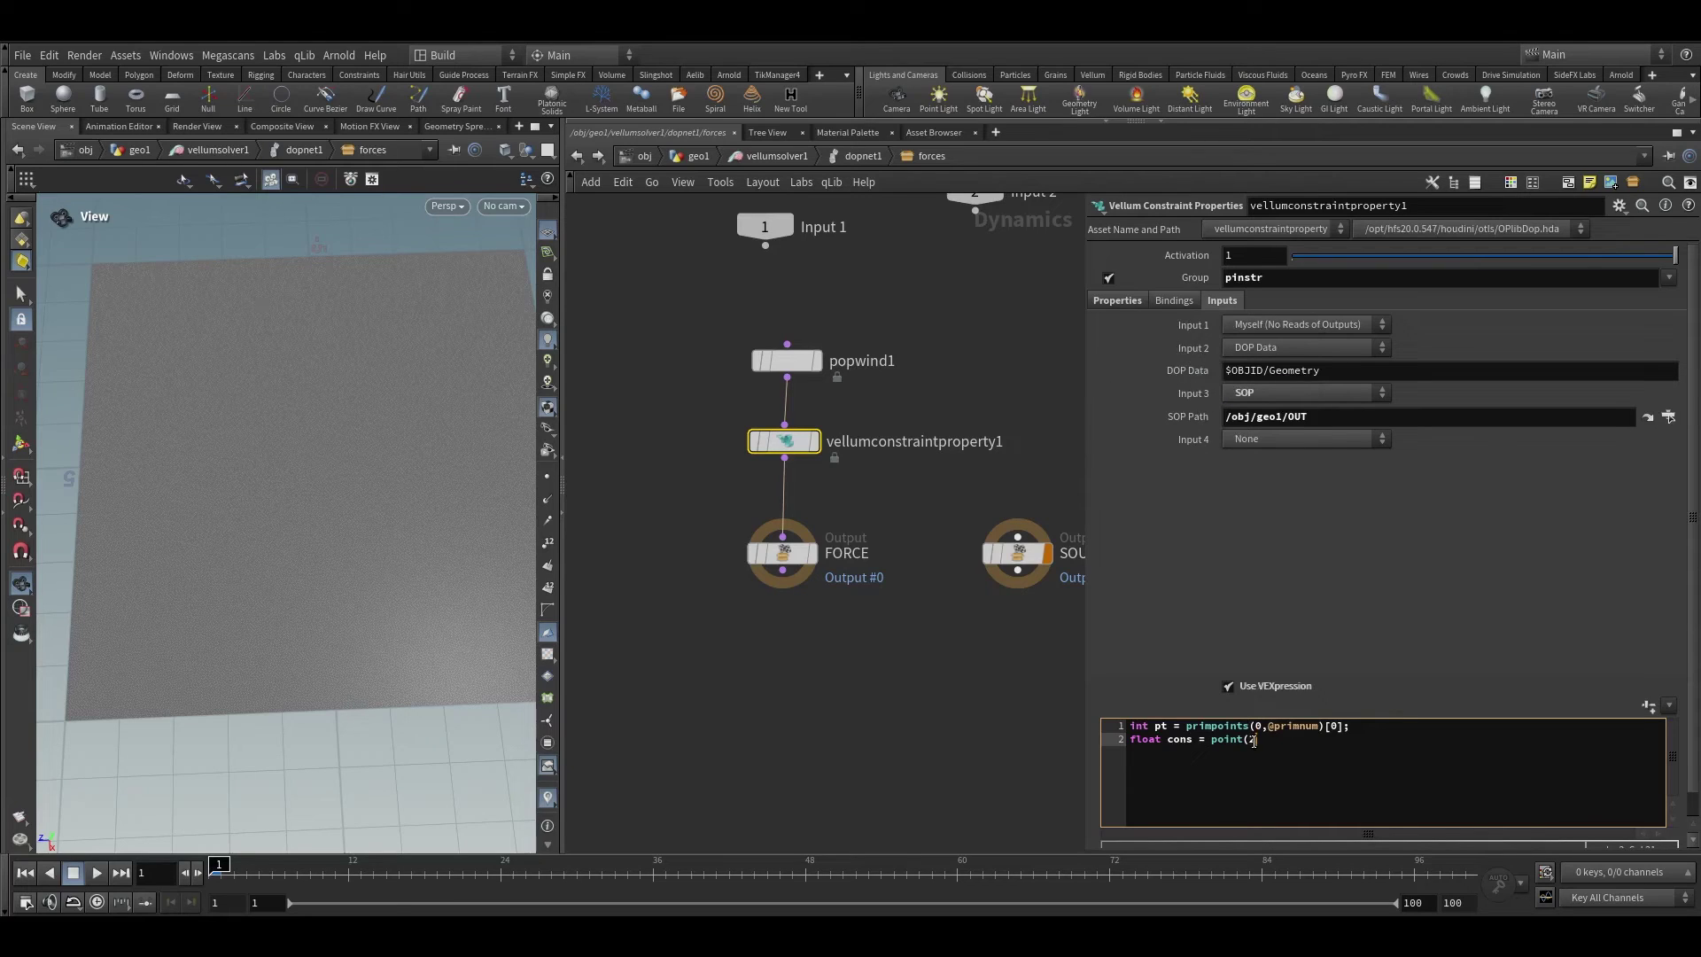
type(",\"pincons\",pt)")
type(";")
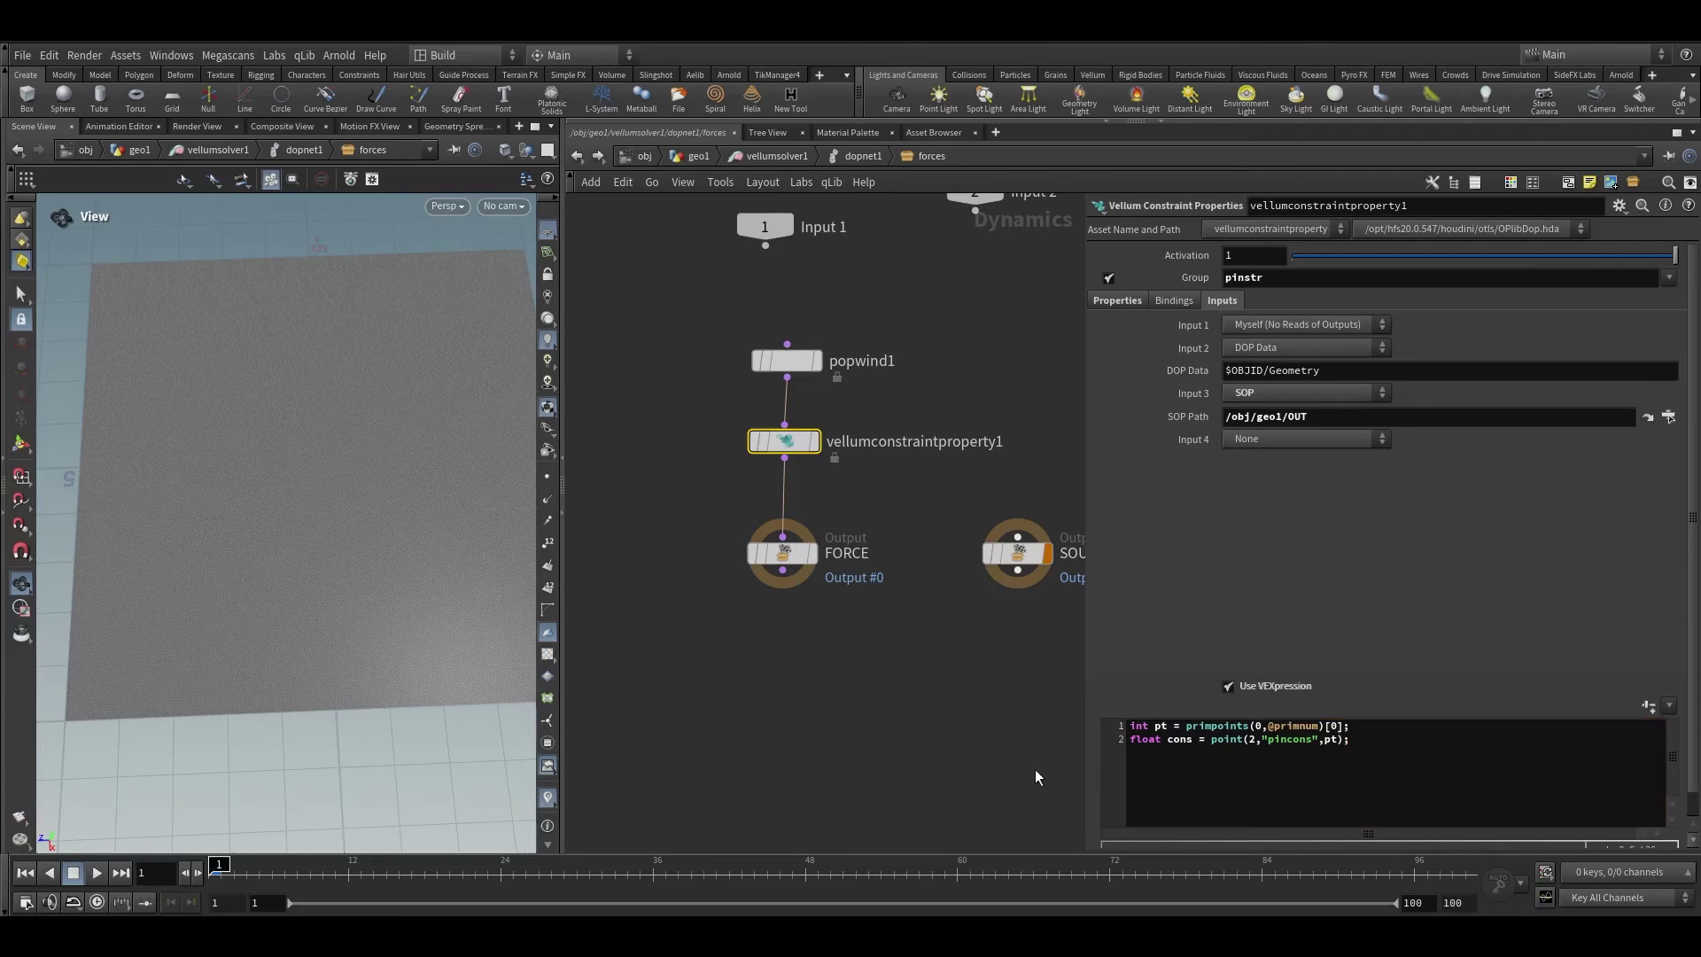
Check the Stiffness parameter name and add a third VEXpression line, stiffness = fit(cons,0,1,0,2);
key("Return")
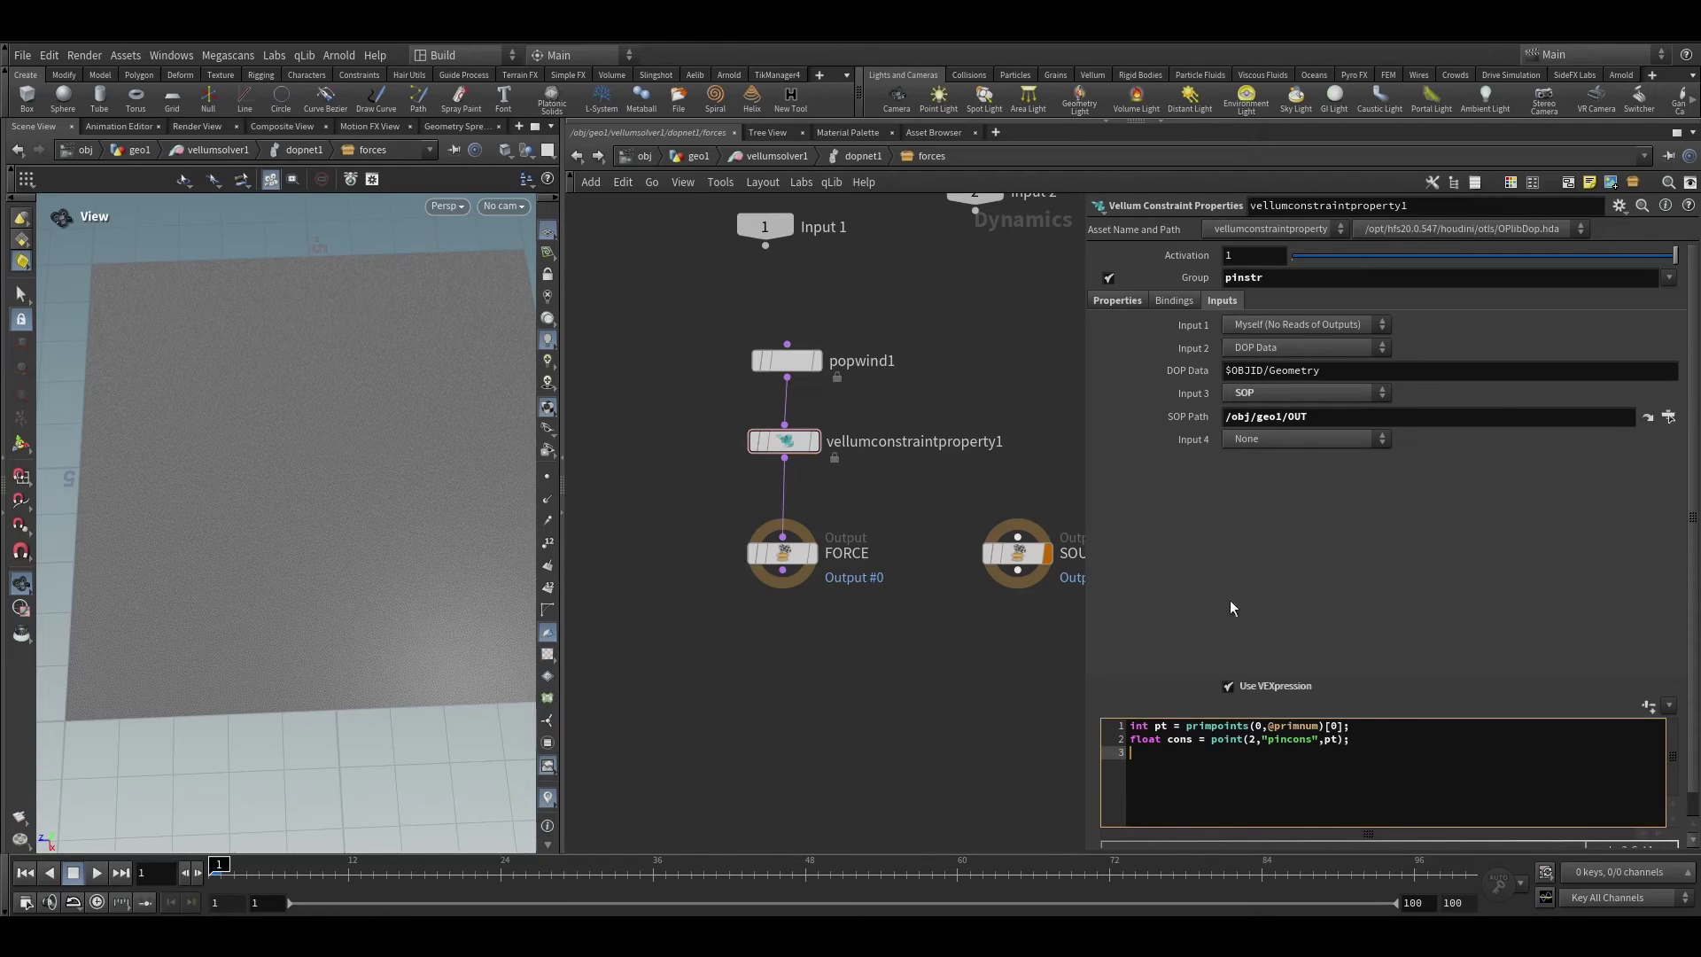
left_click(784, 440)
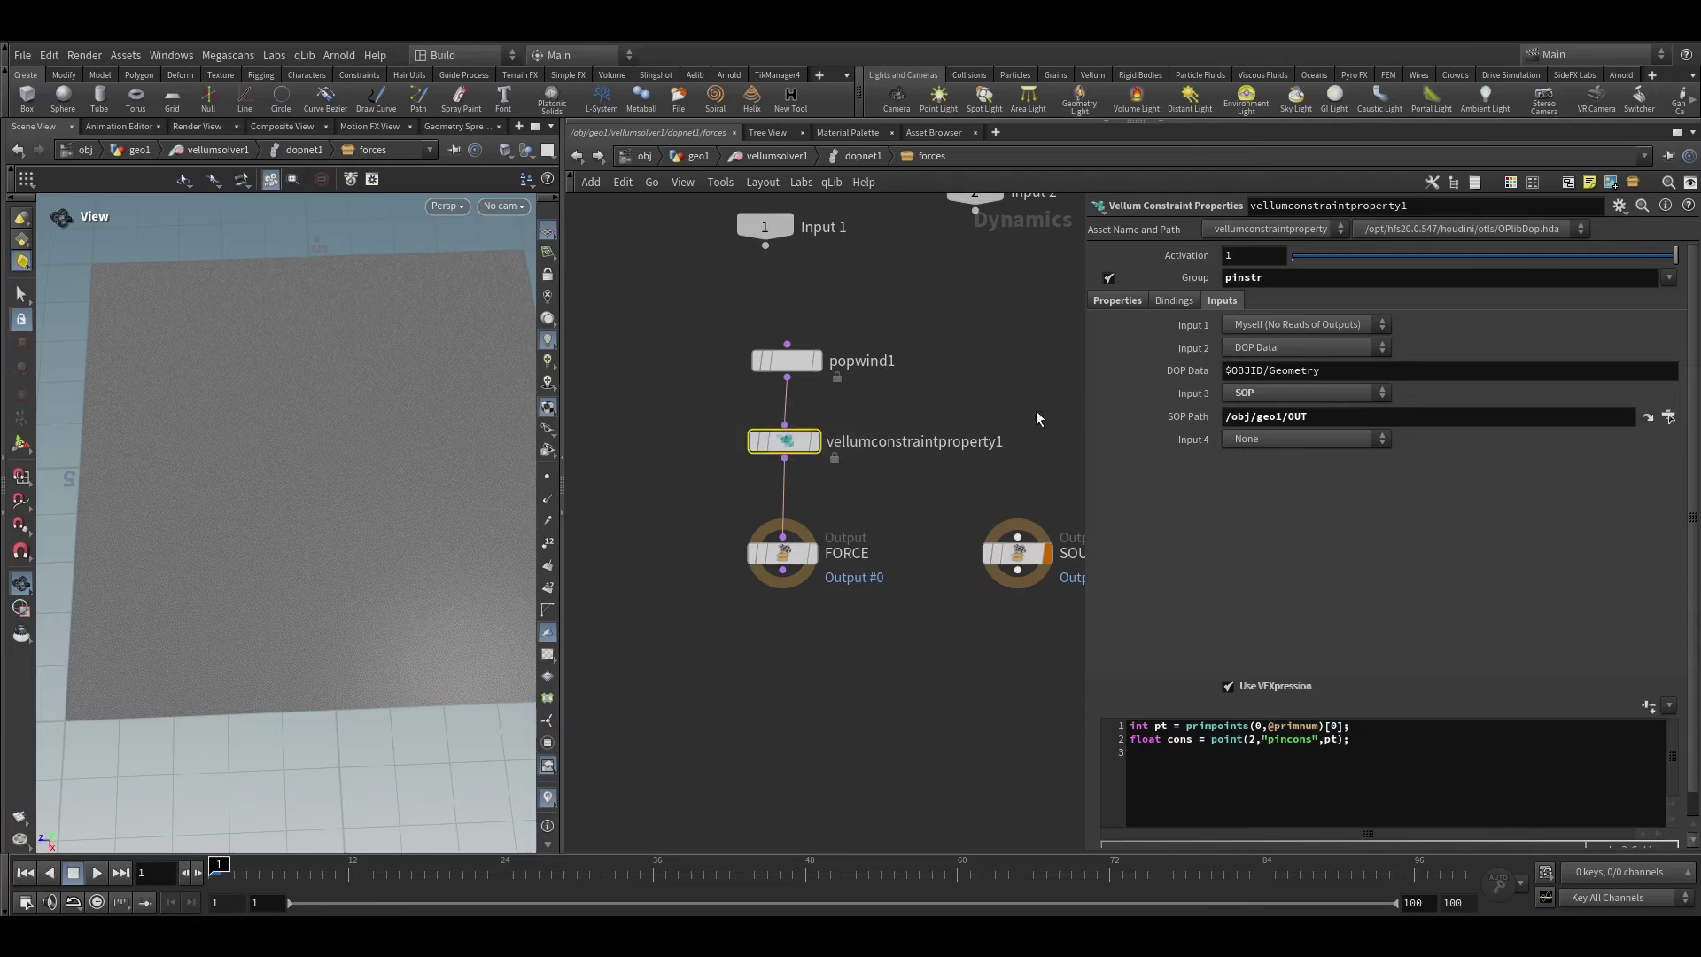
left_click(1117, 302)
mouse_move(1159, 323)
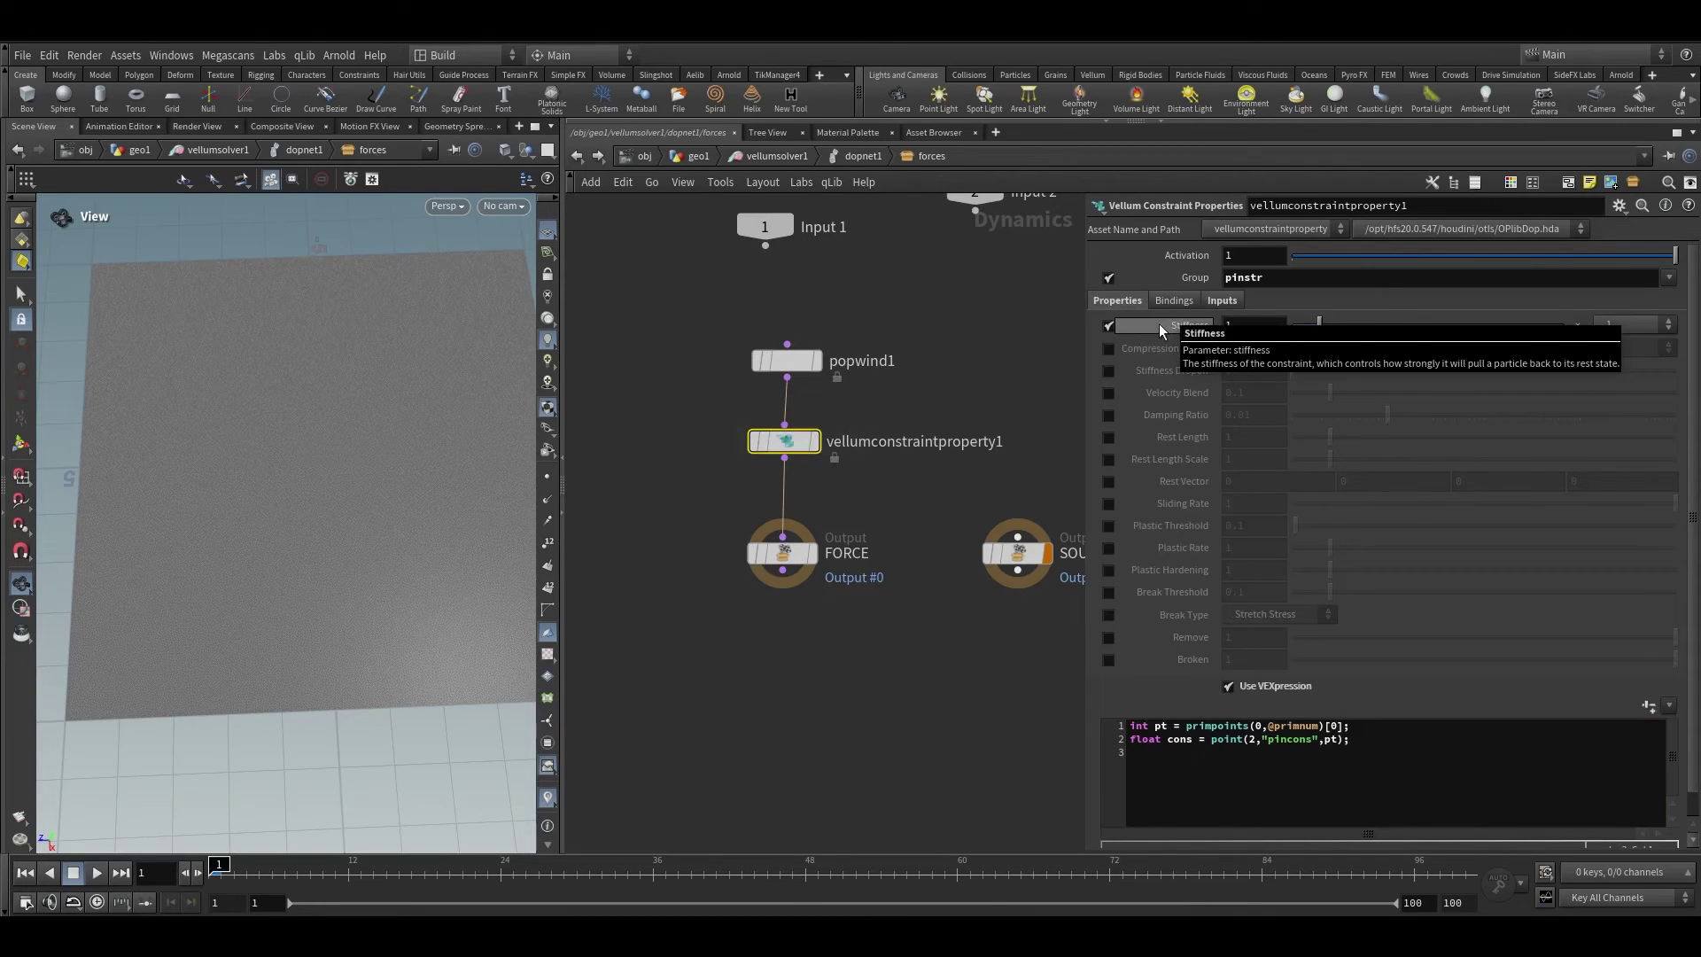
left_click(1145, 774)
type("stiffne")
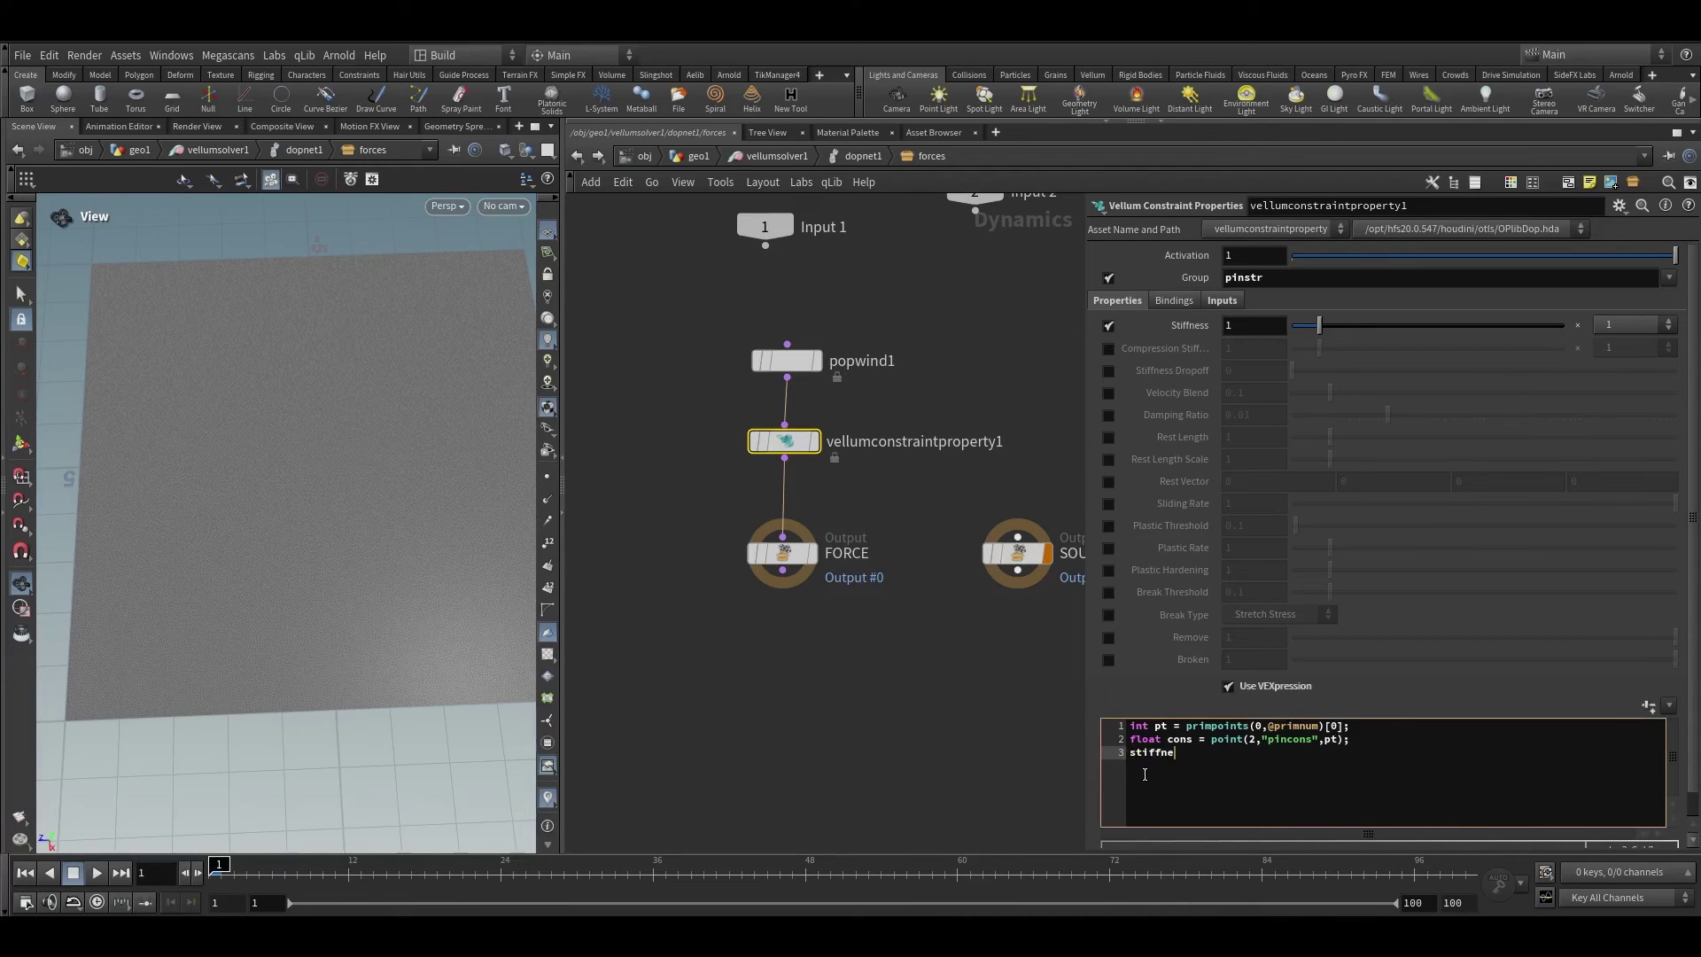
type("ss = fit(")
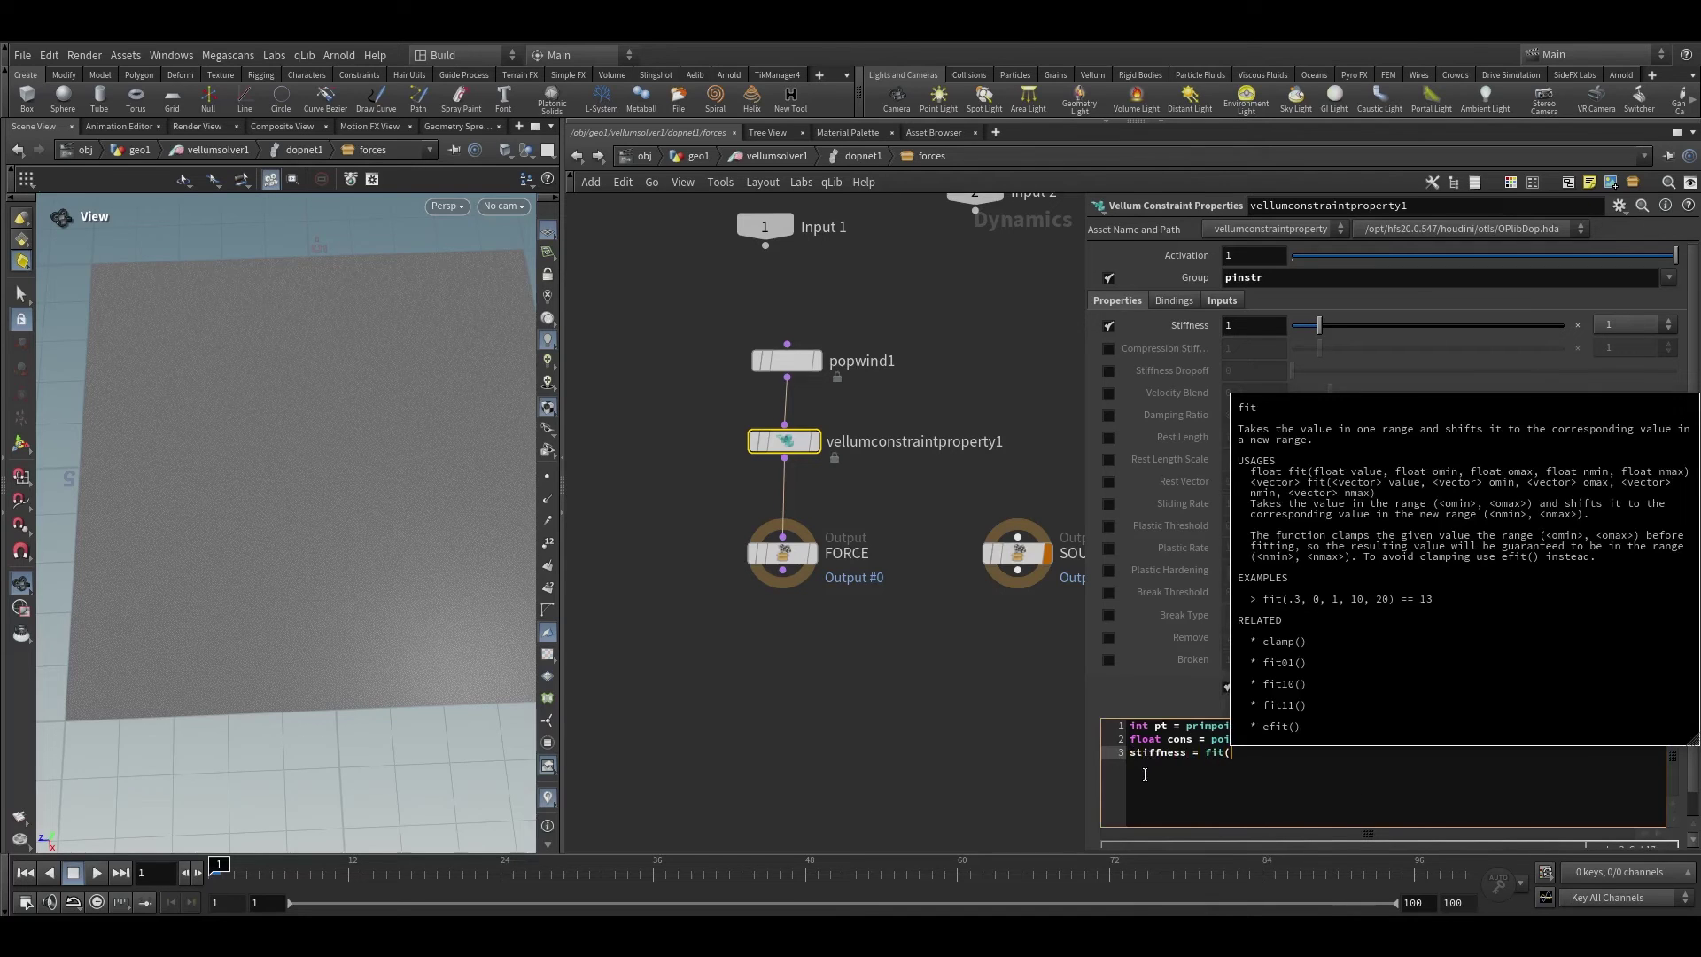
type("co")
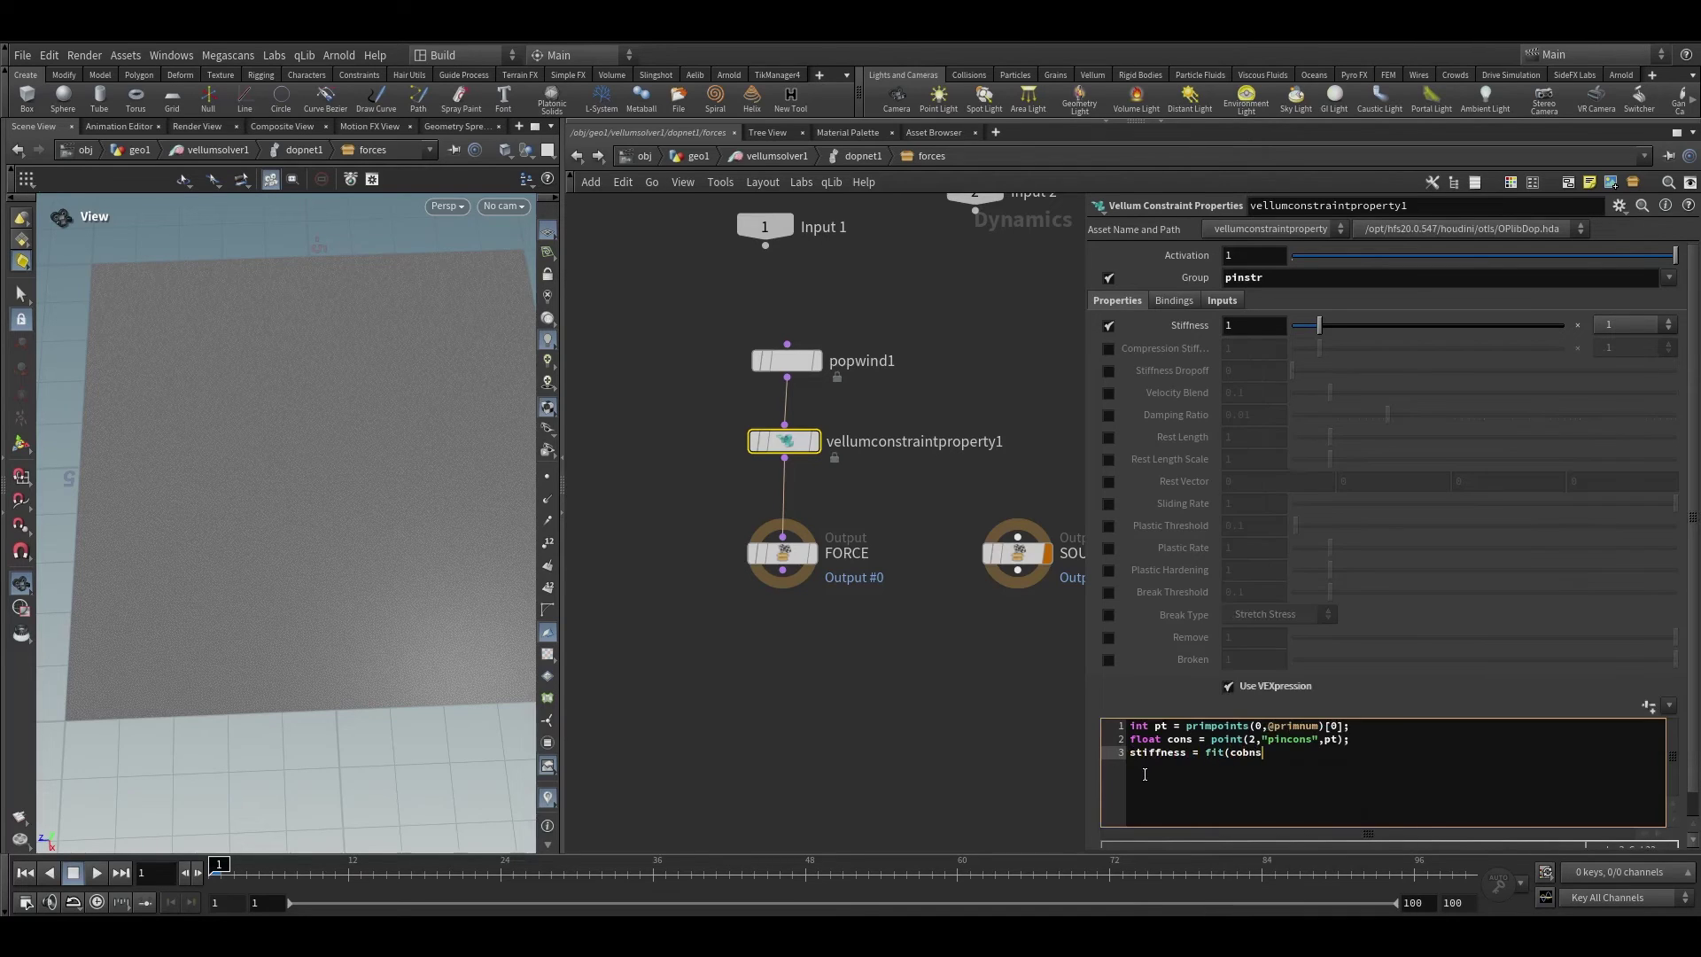
type("ns,")
type("0,1,0,2")
key("BackSpace")
type(";")
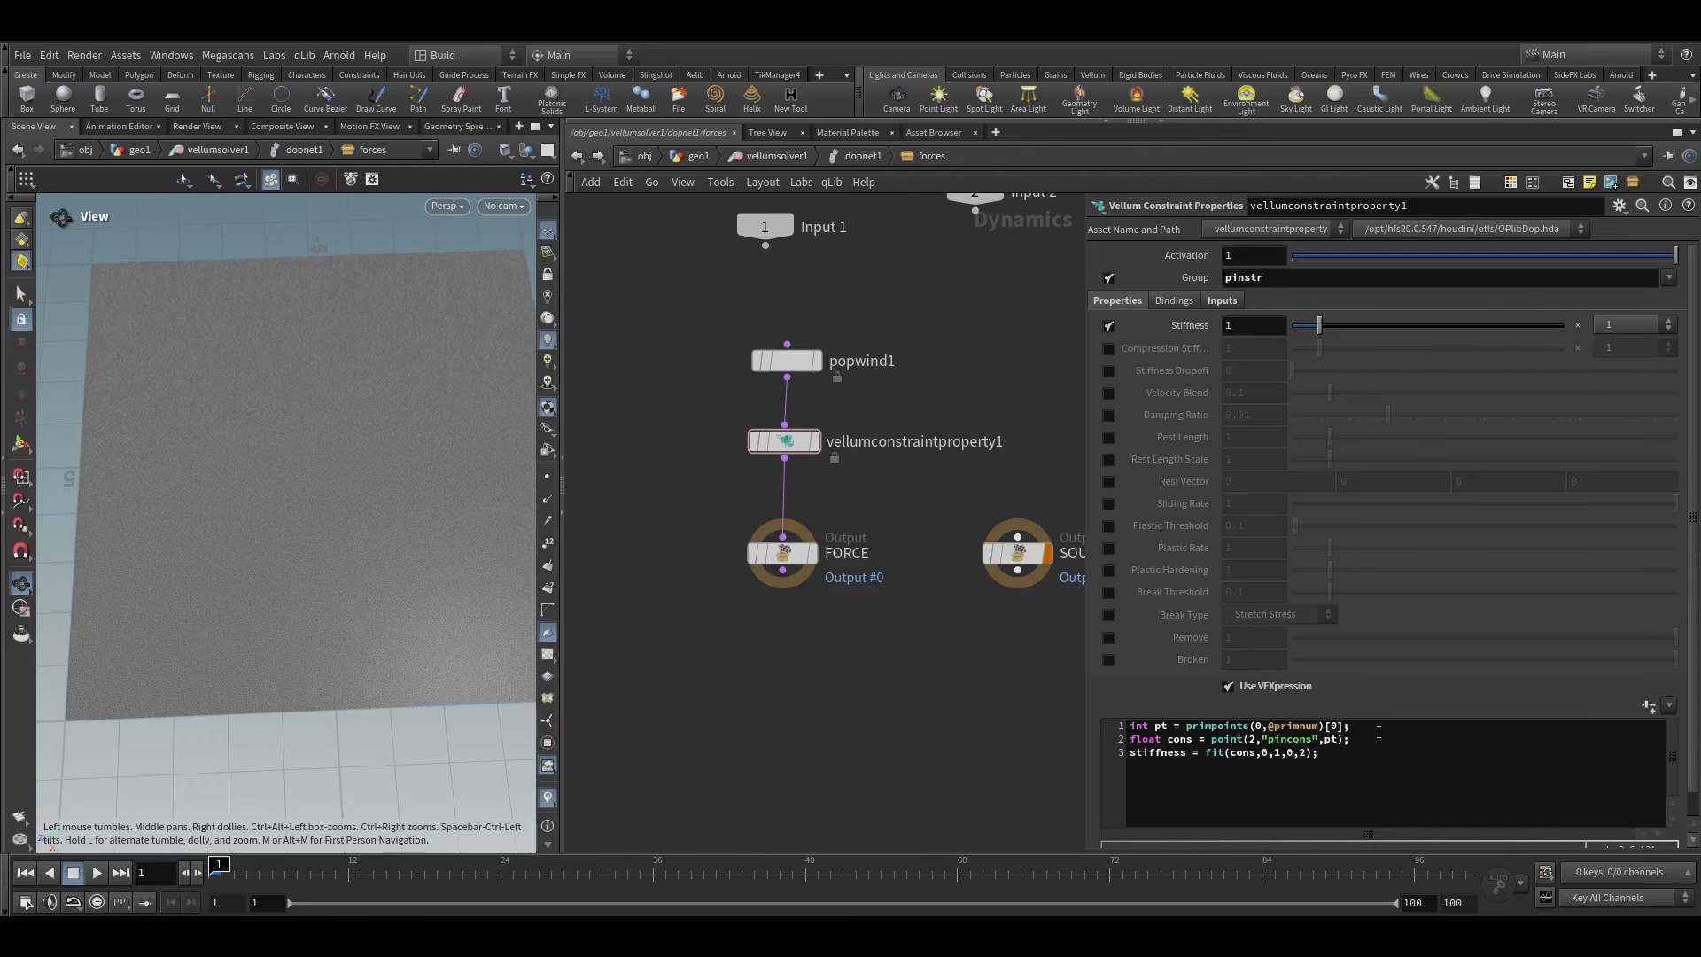
Play the simulation in an enlarged scene view to check the cloth wrinkling with the new stiffness expression
left_click(1306, 755)
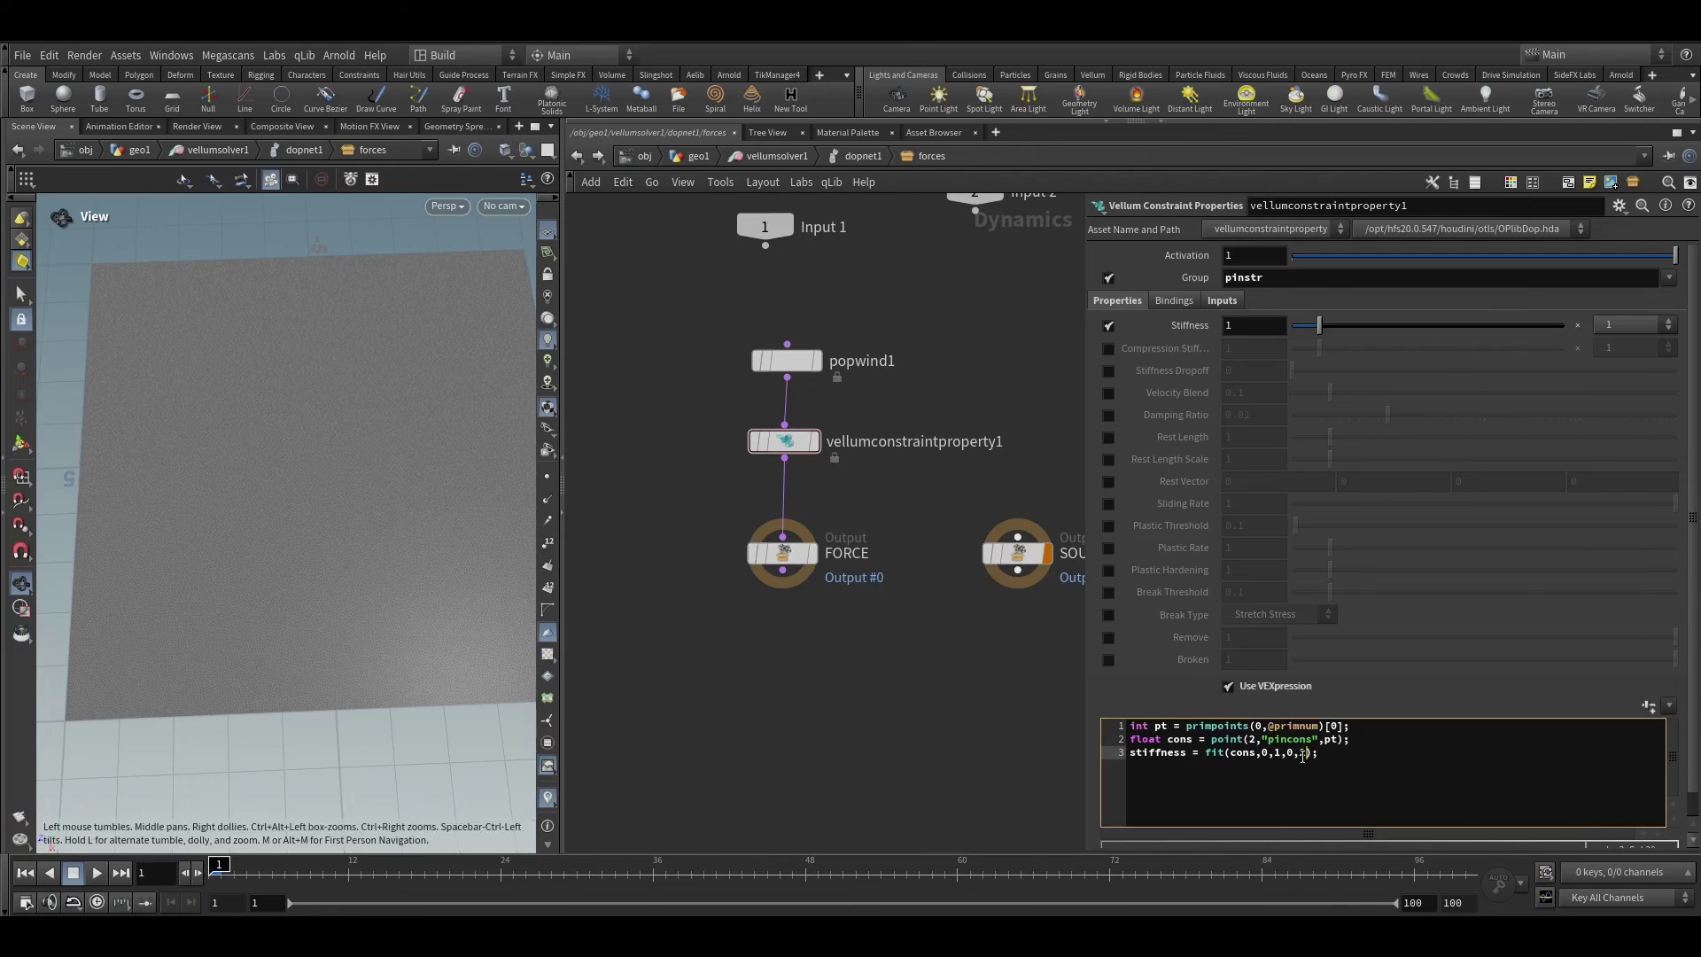
double_click(1266, 754)
scroll(417, 549, "down", 3)
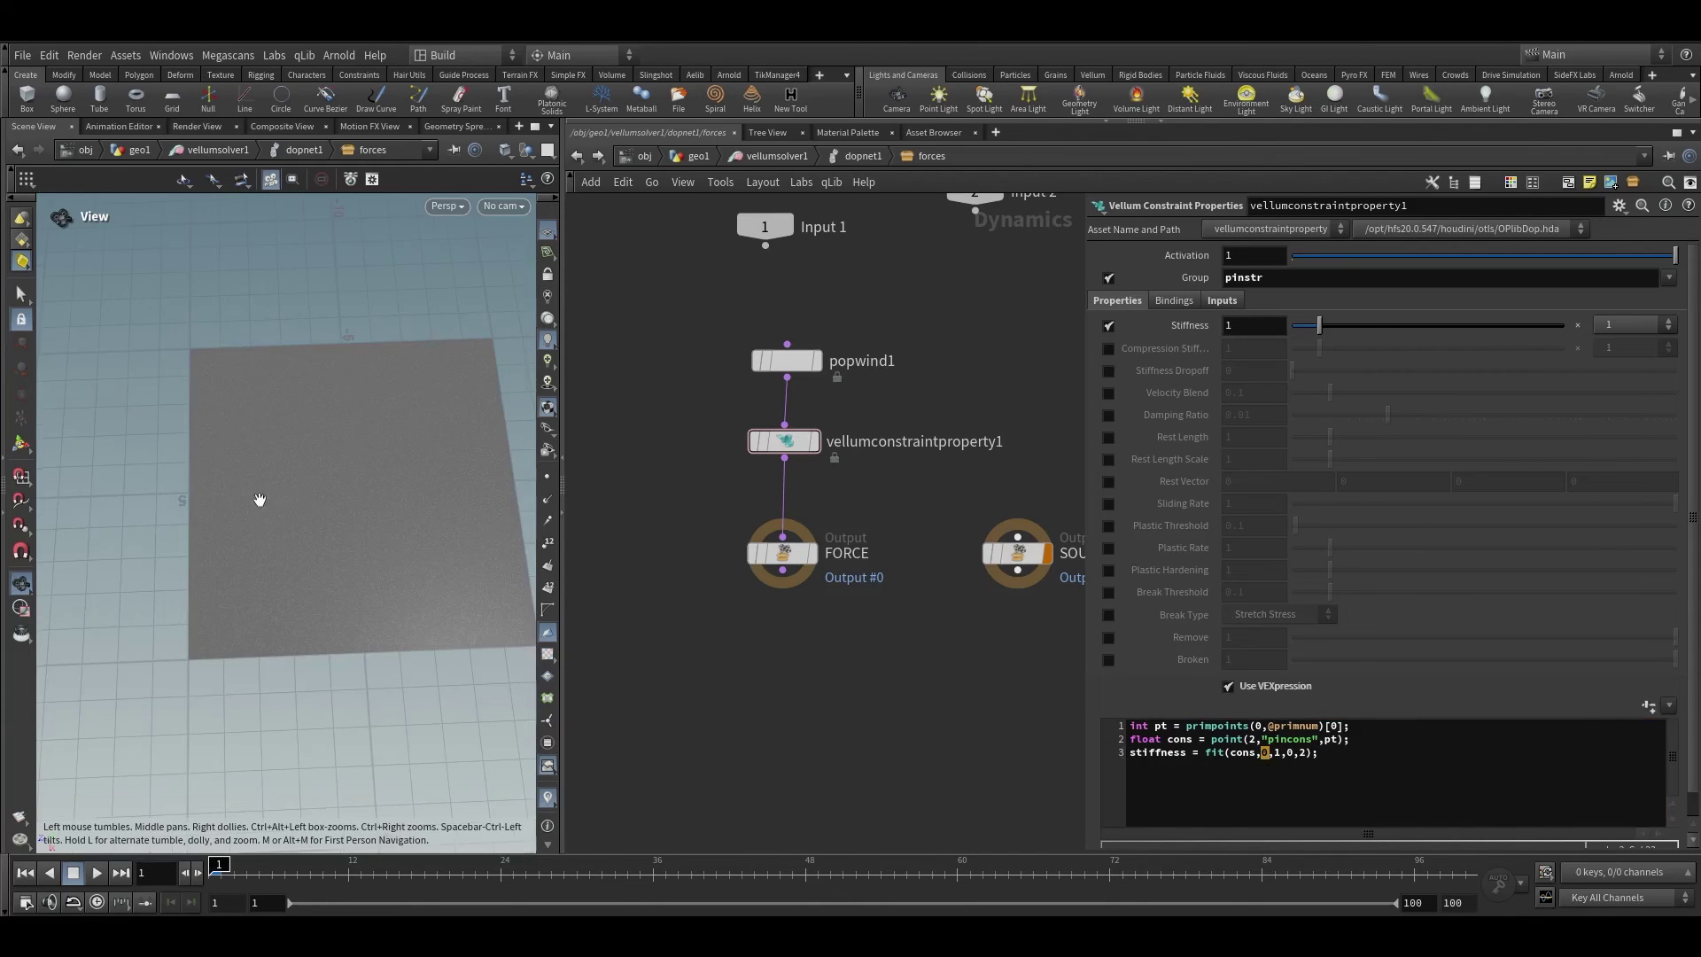
key("g")
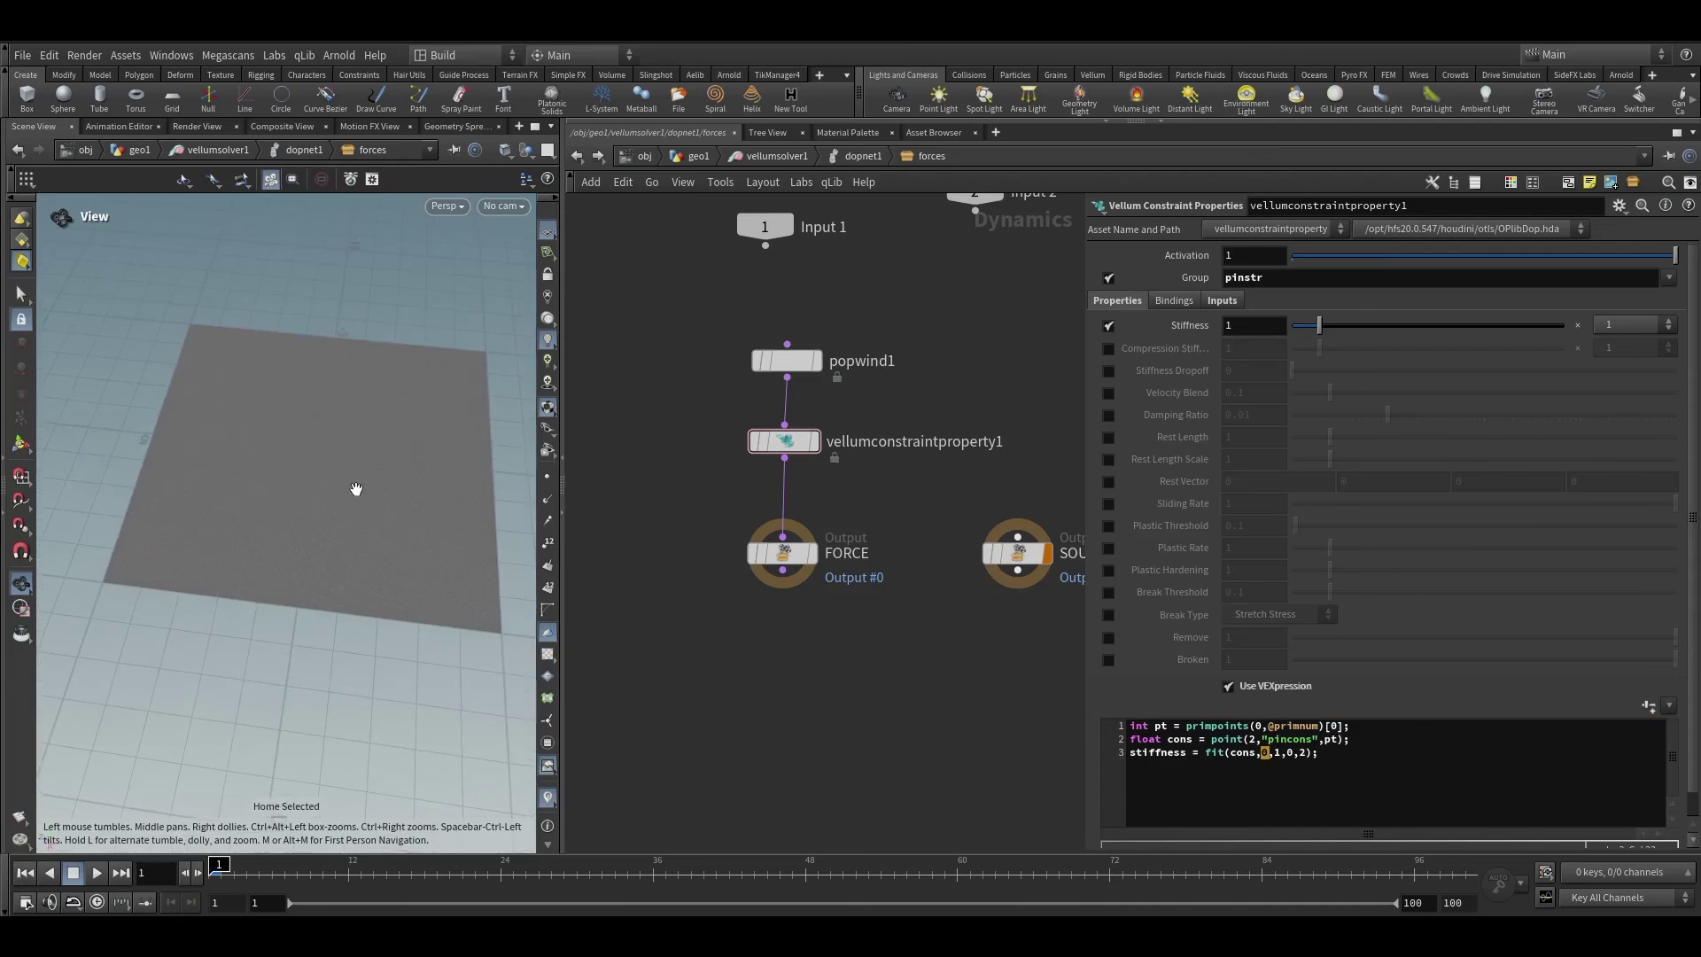
left_click_drag(564, 445, 810, 443)
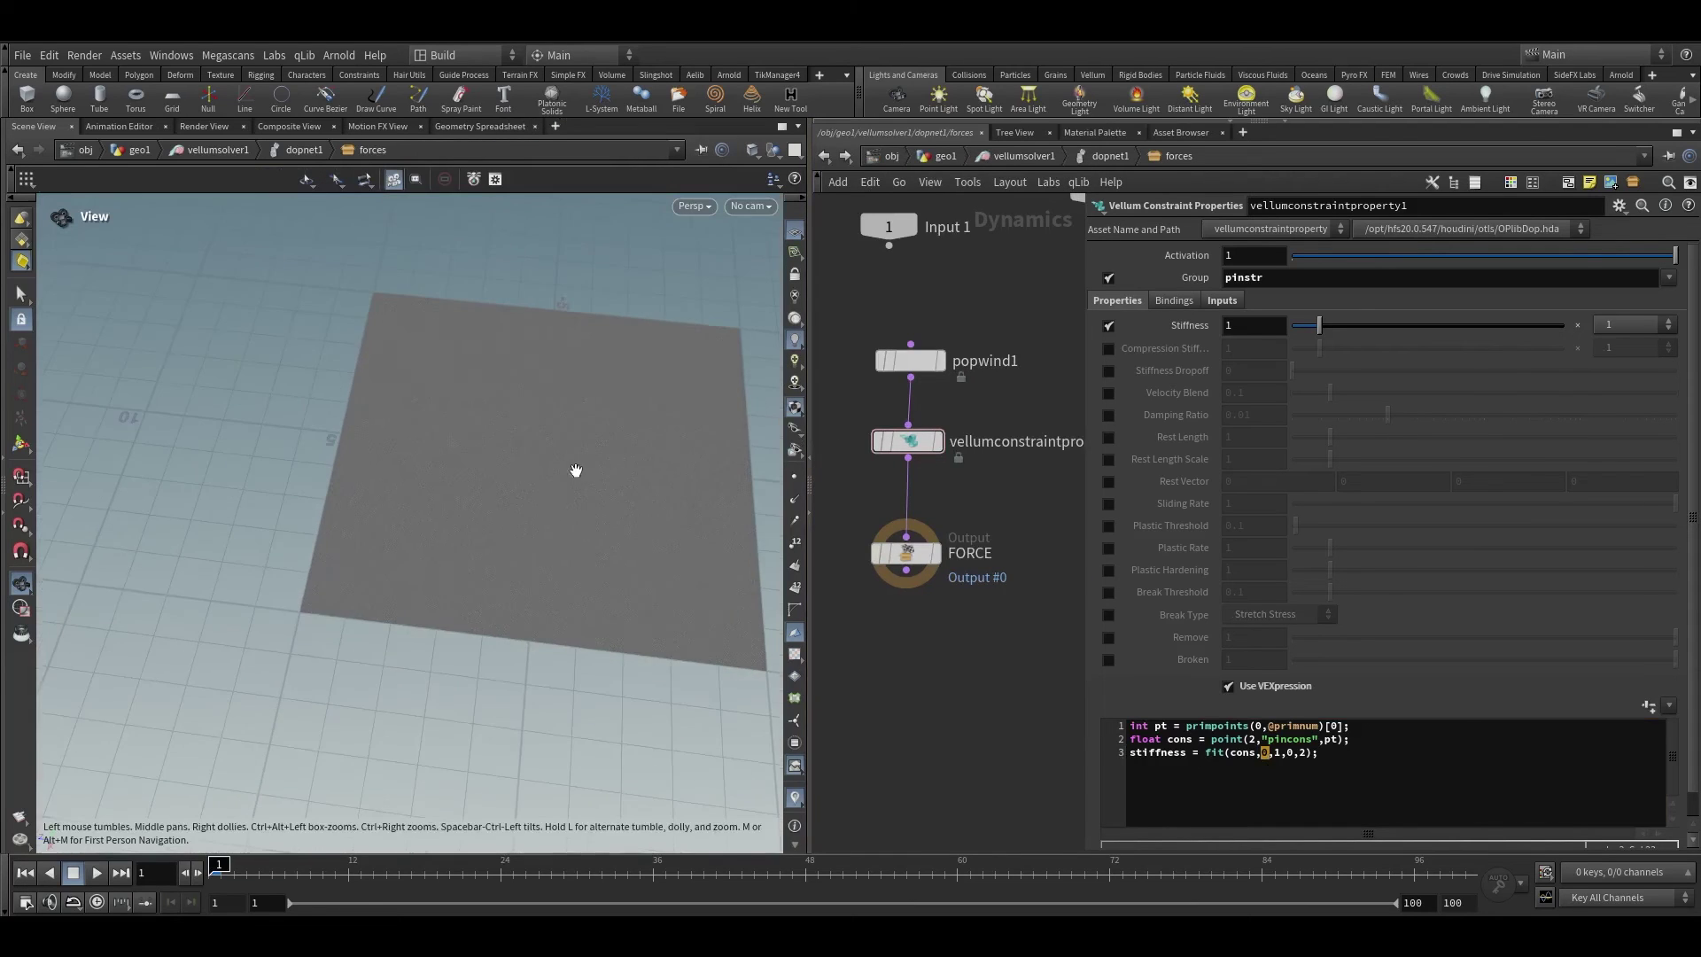
left_click(87, 872)
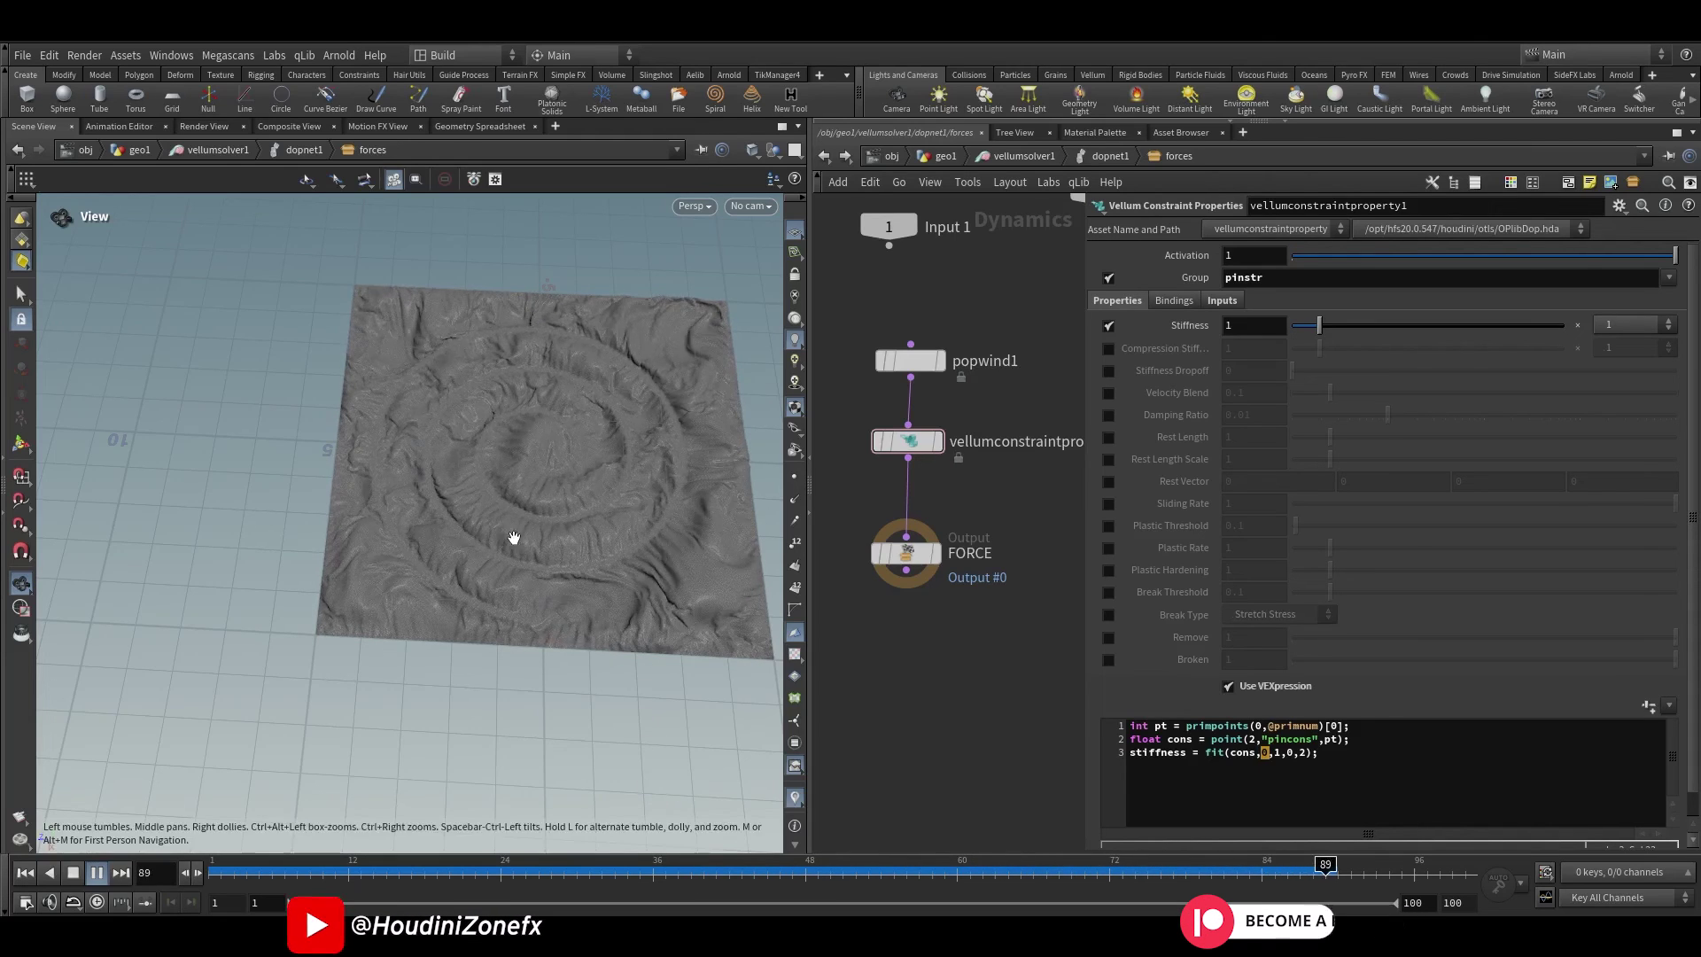
left_click_drag(513, 588, 520, 600)
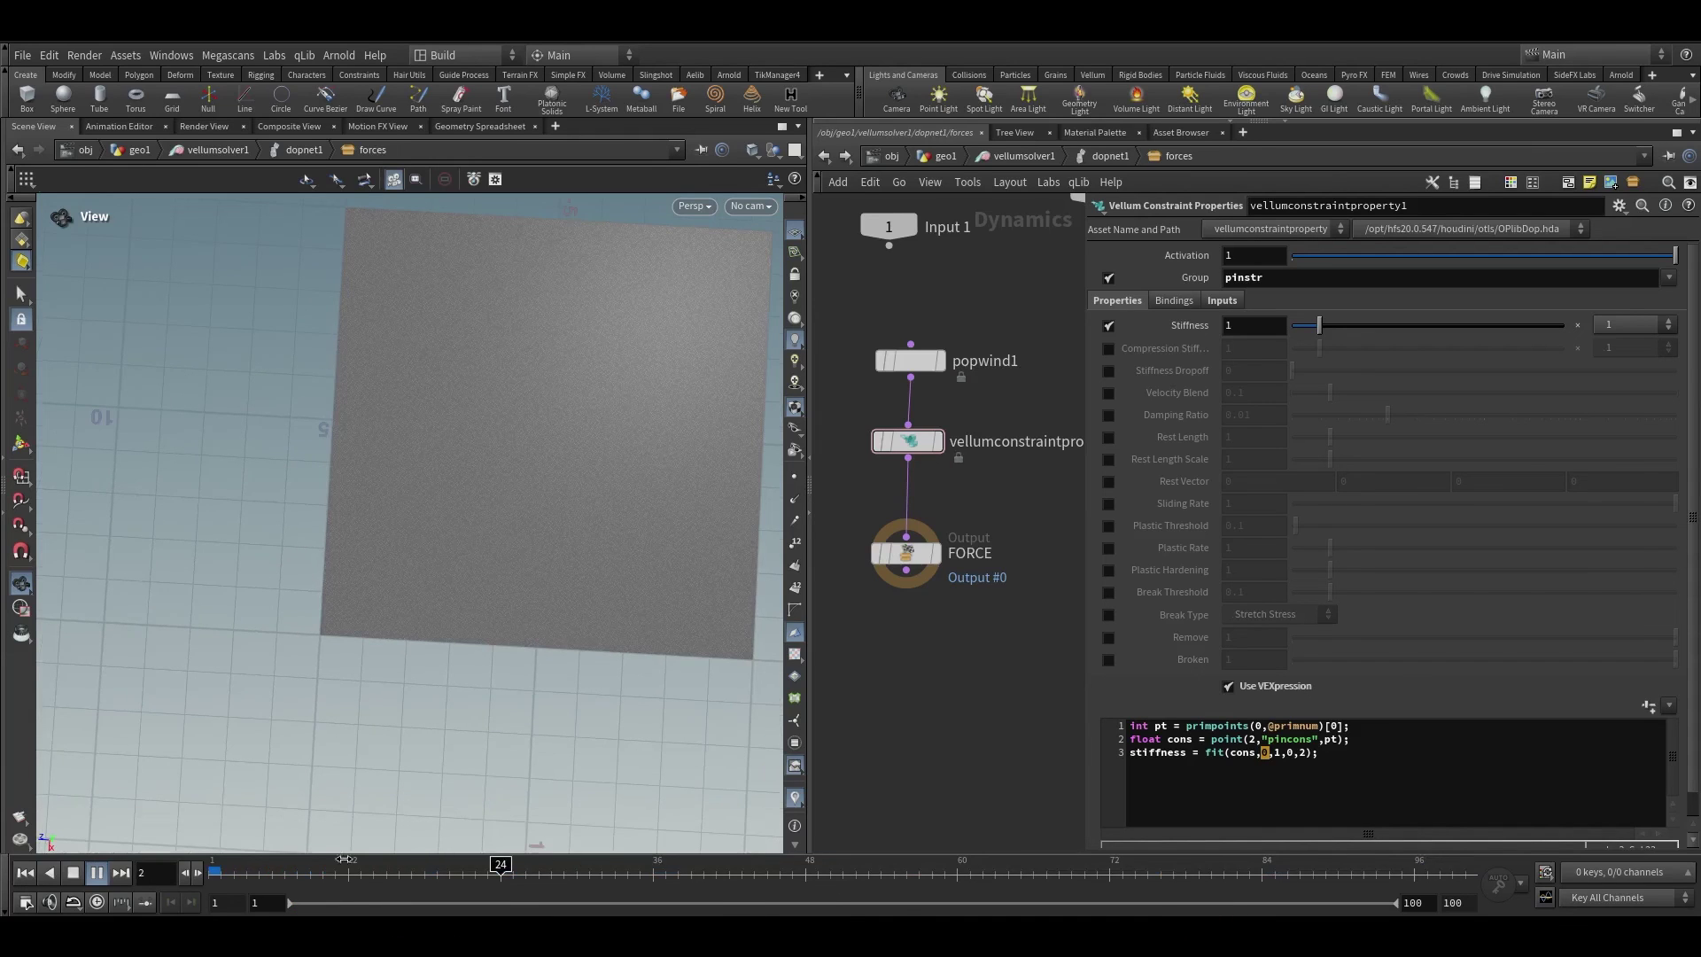
Return to the geo1 network and set the Vellum solver's cache memory to 15000 MB
left_click(1021, 160)
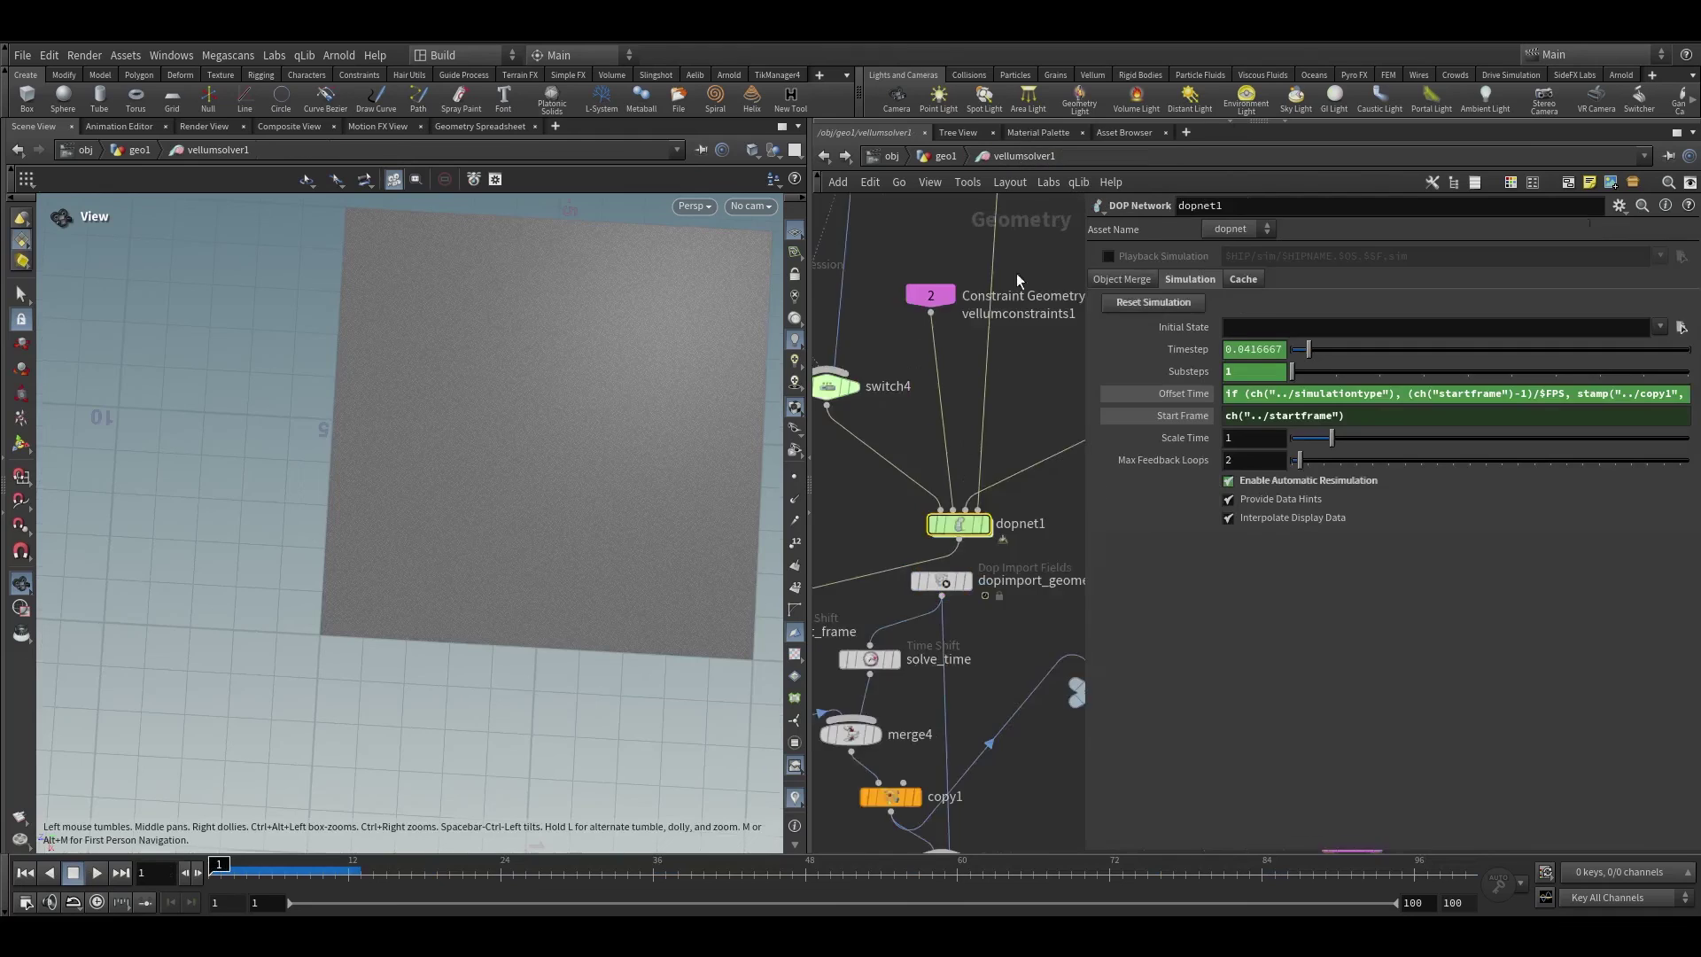
left_click(946, 156)
scroll(908, 571, "up", 1)
left_click_drag(903, 611, 904, 606)
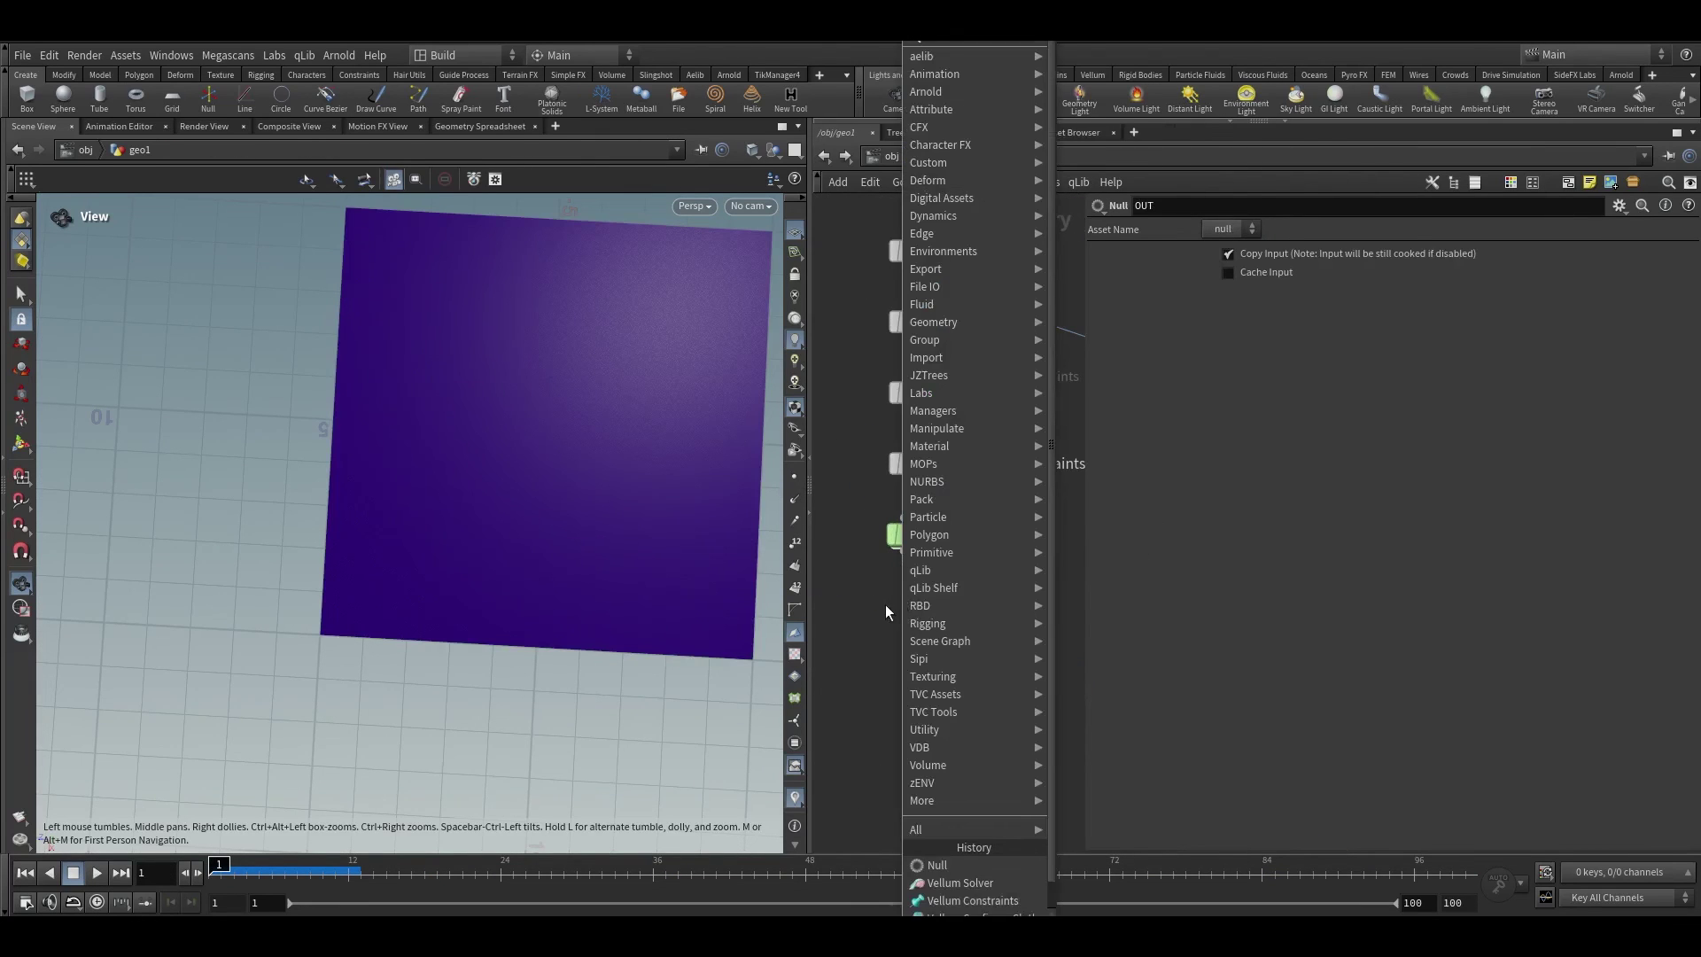
key("Escape")
left_click(923, 534)
left_click(1201, 302)
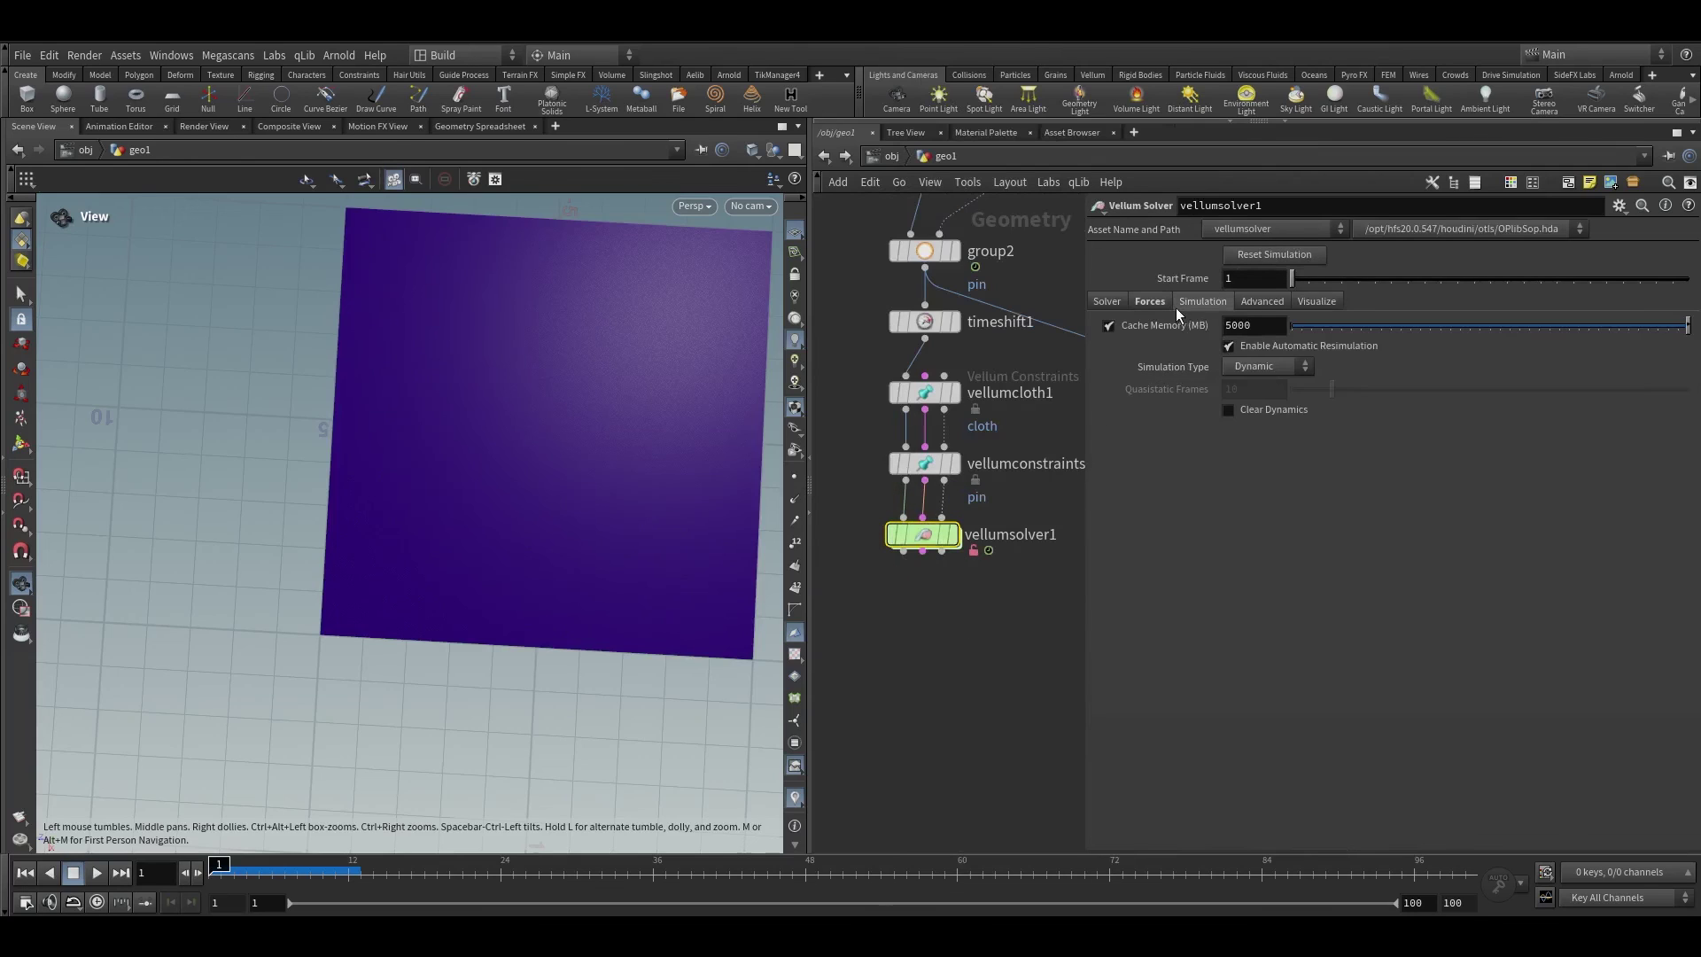
type("1")
key("Return")
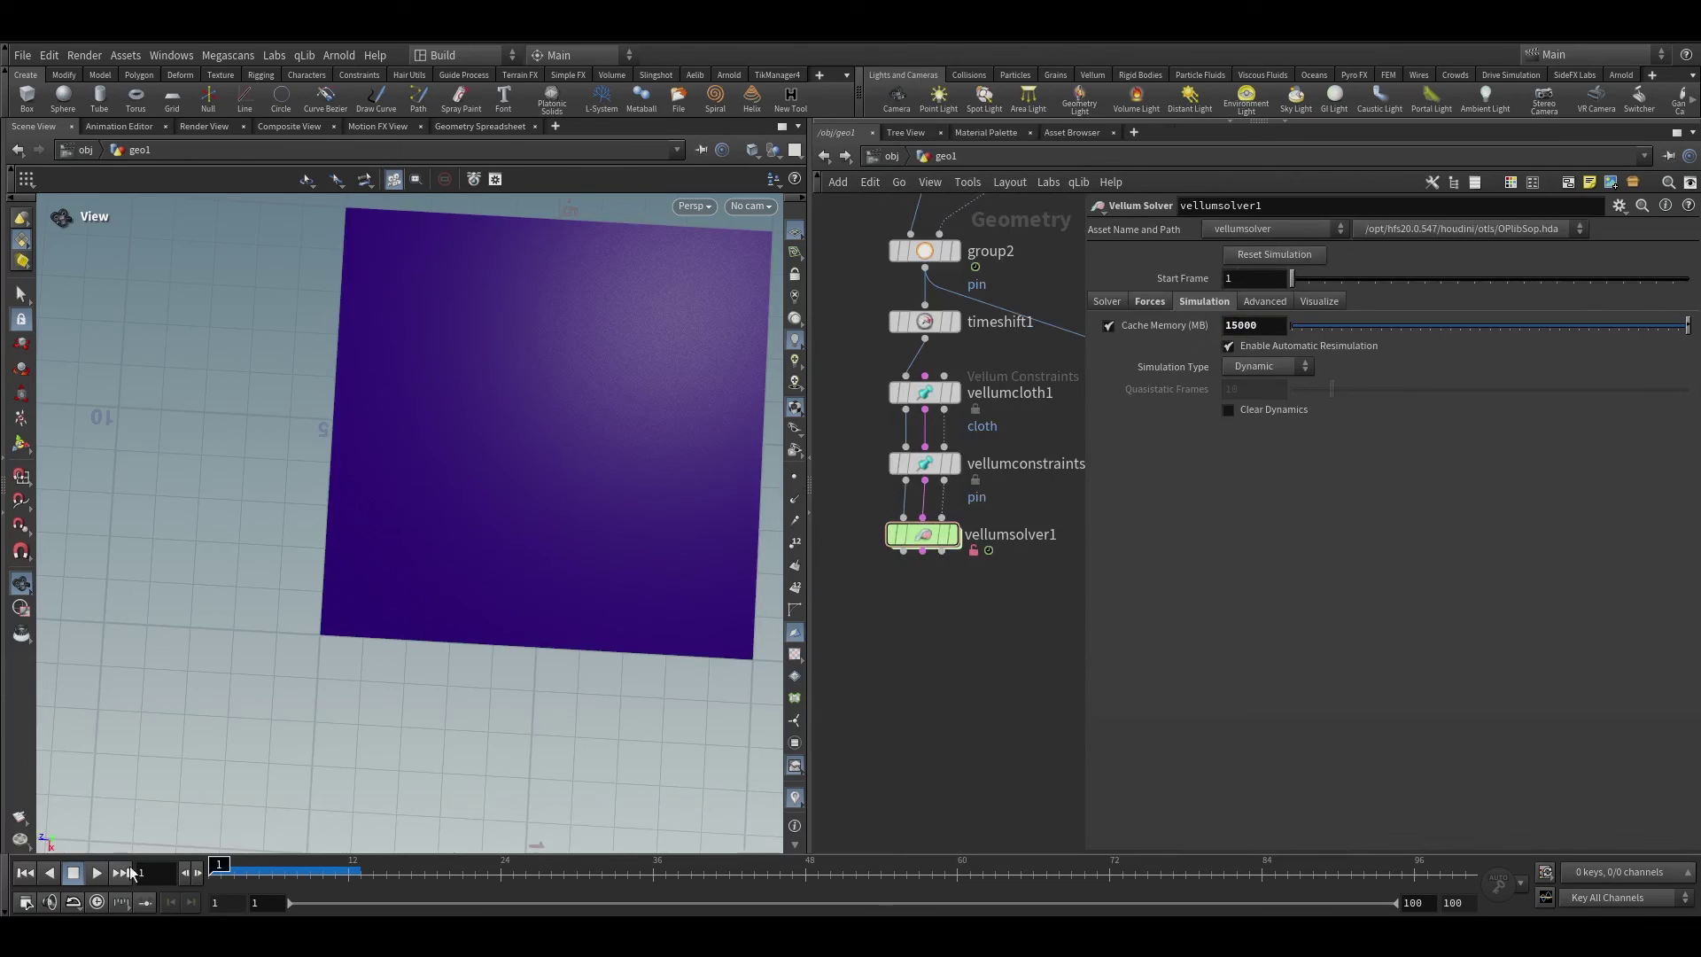
Play the simulation with the Vellum solver displayed and scrub to frame 59 to inspect the wrinkles
left_click(98, 873)
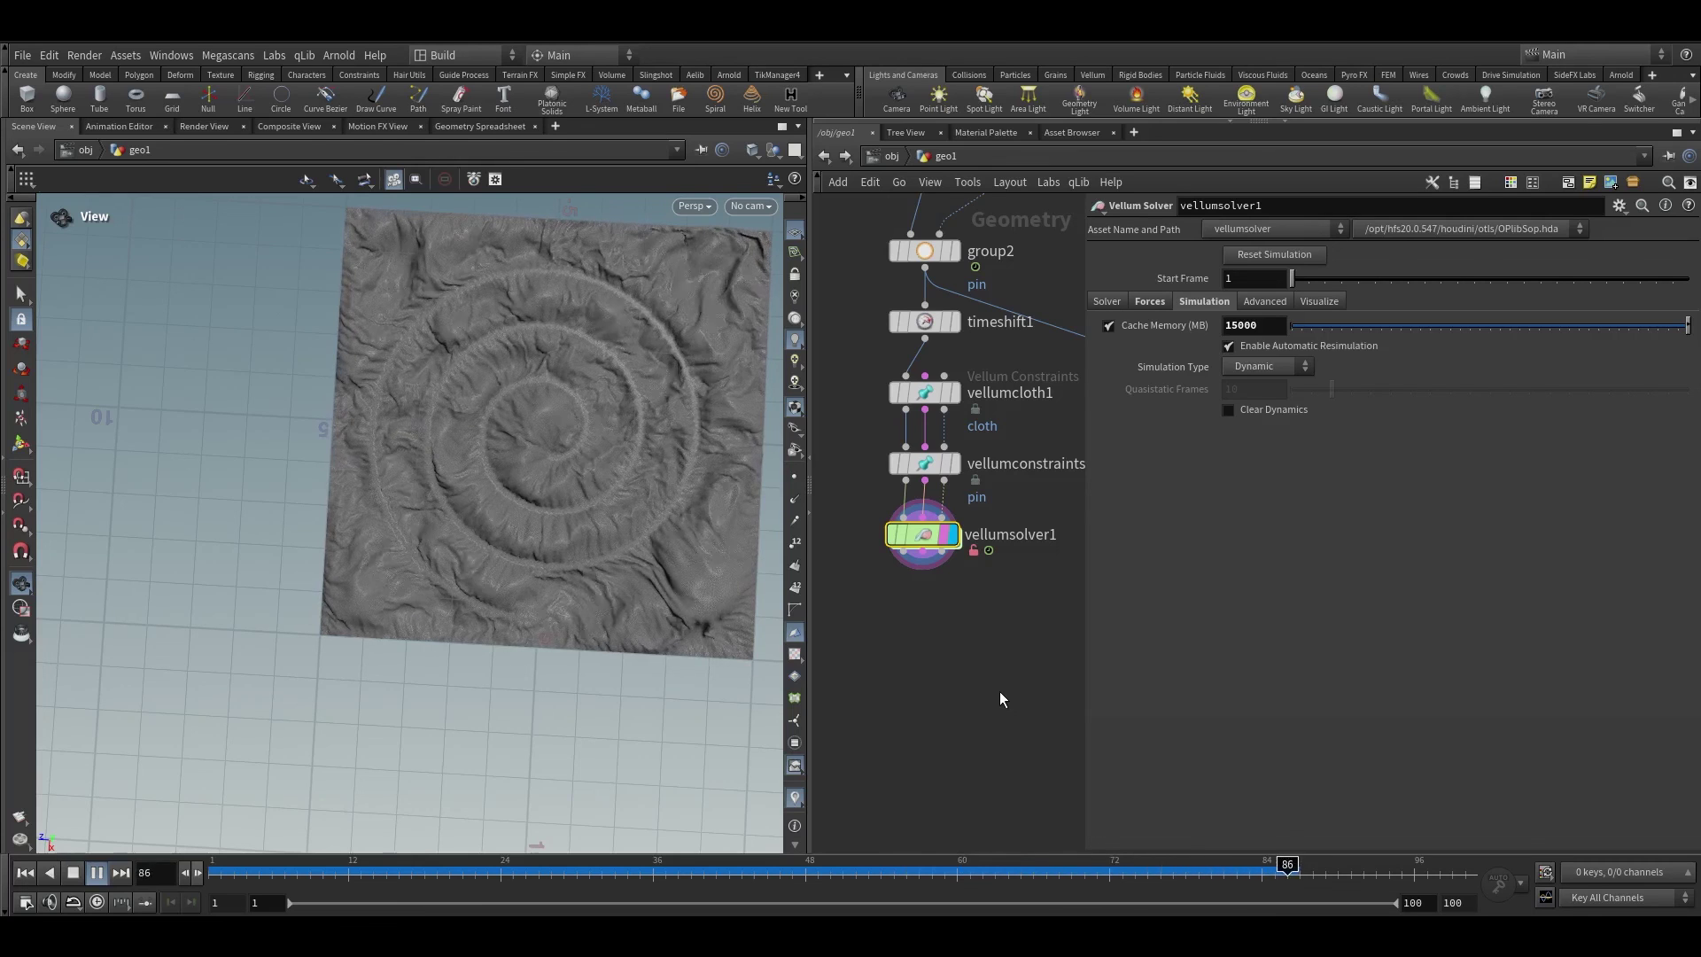
left_click_drag(447, 873, 945, 871)
scroll(921, 718, "down", 3)
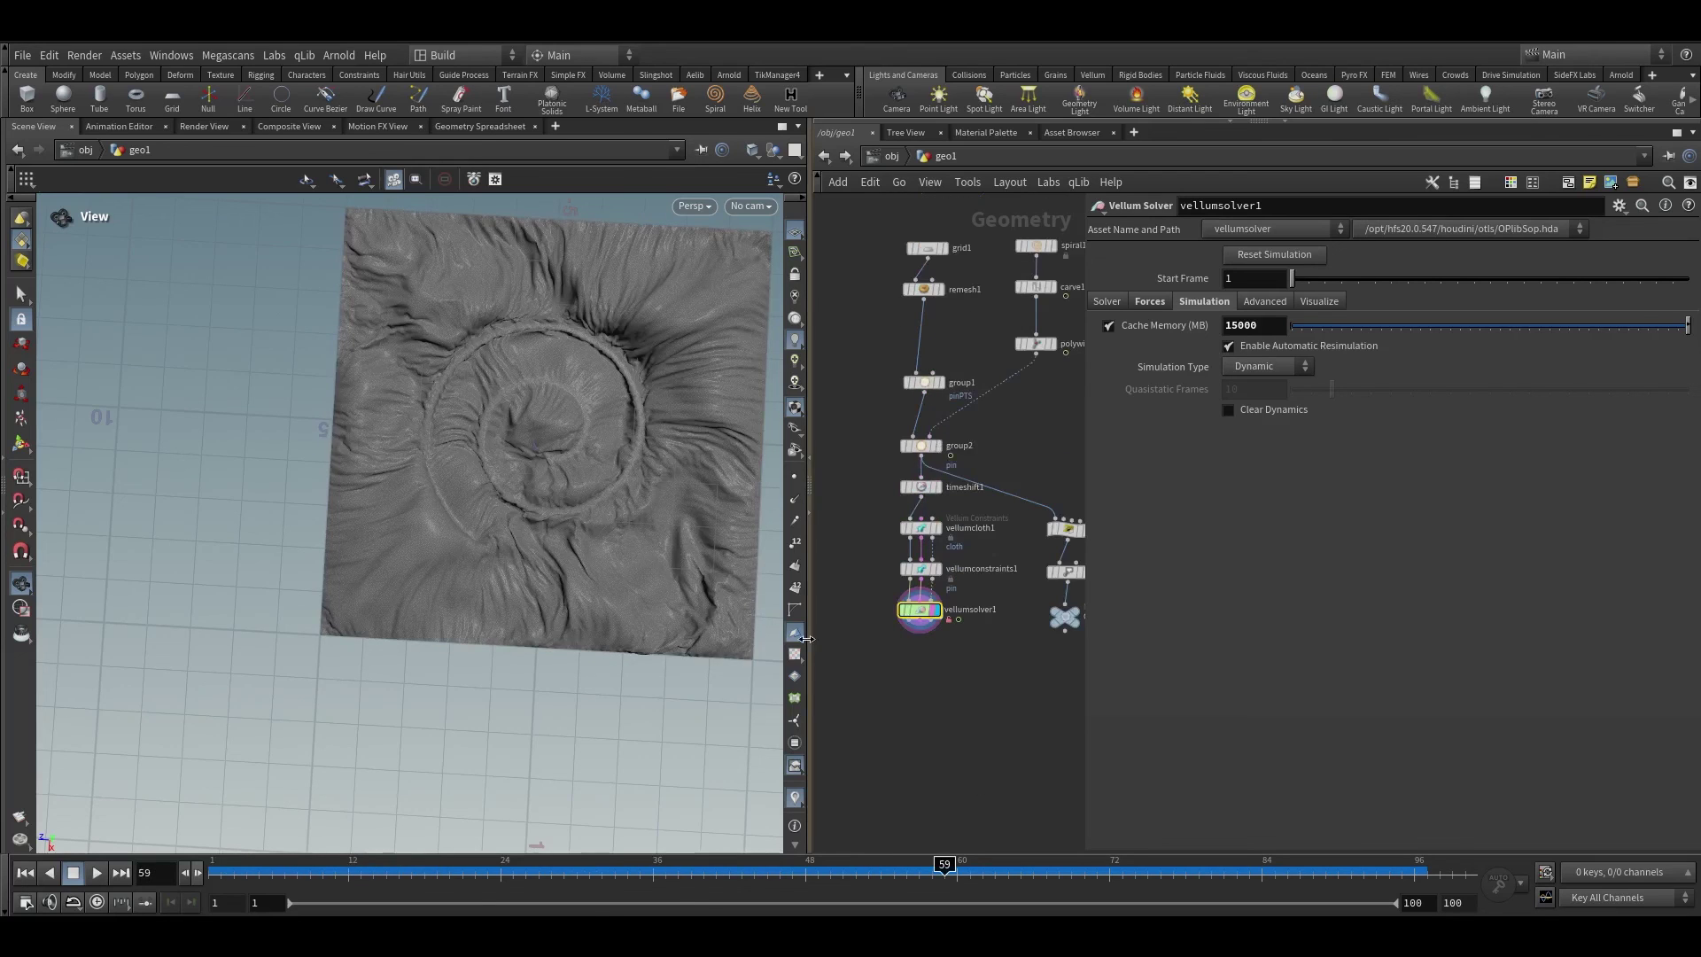
left_click_drag(810, 656, 669, 661)
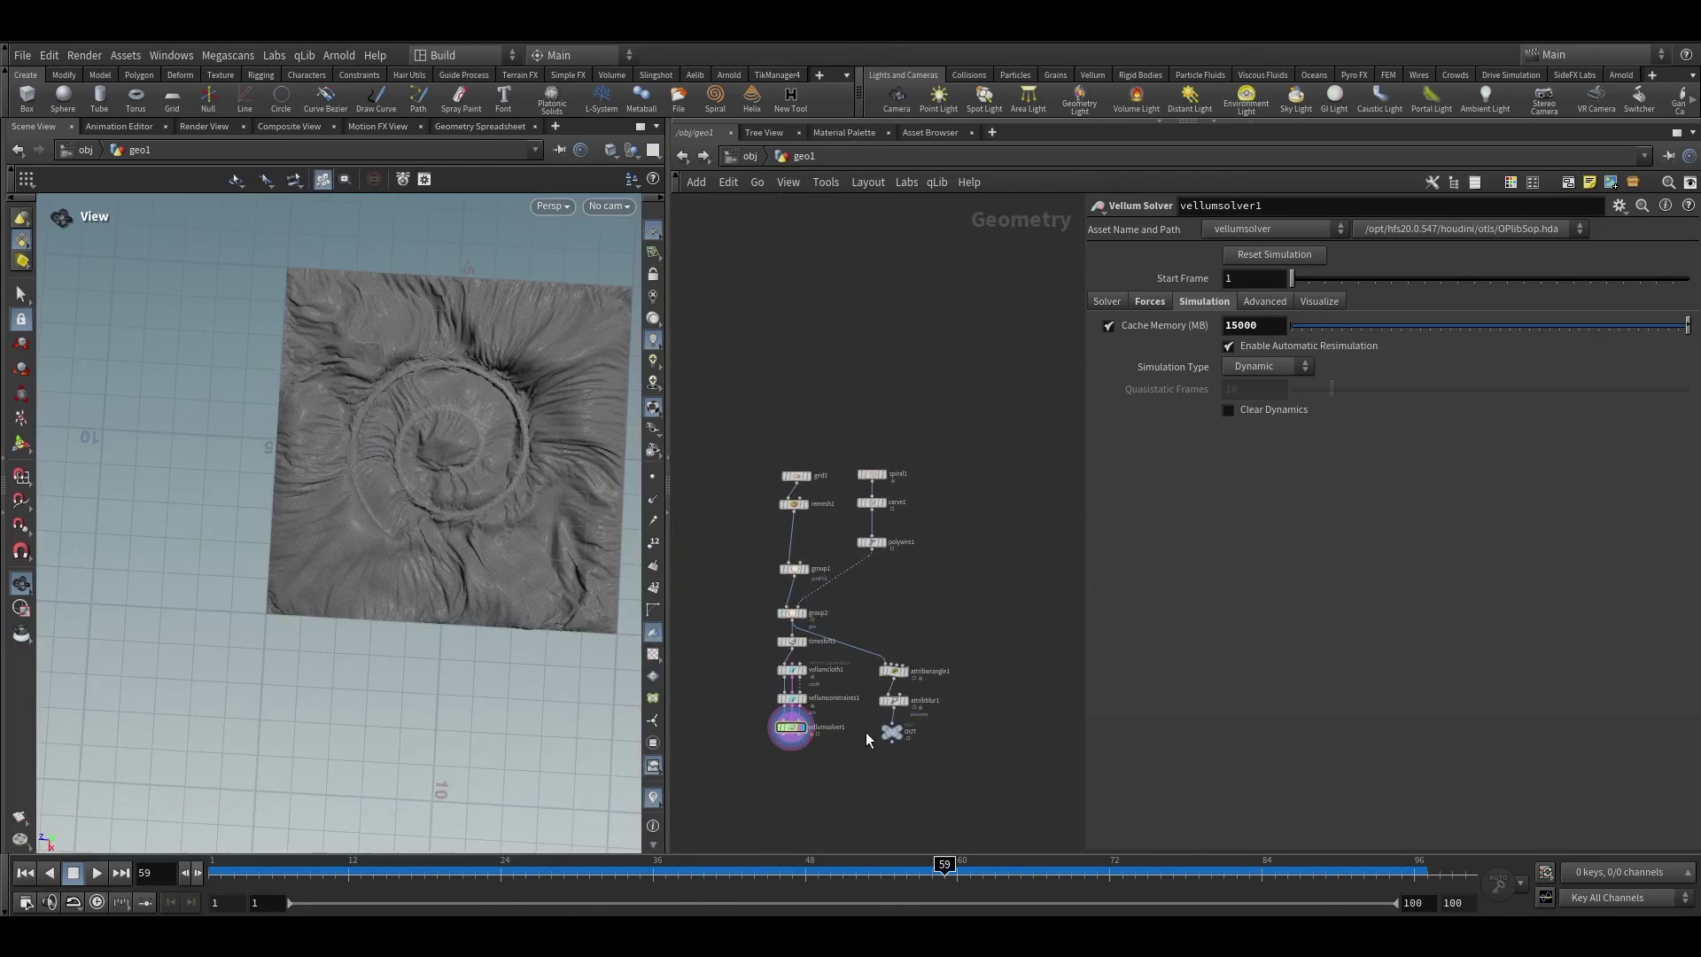